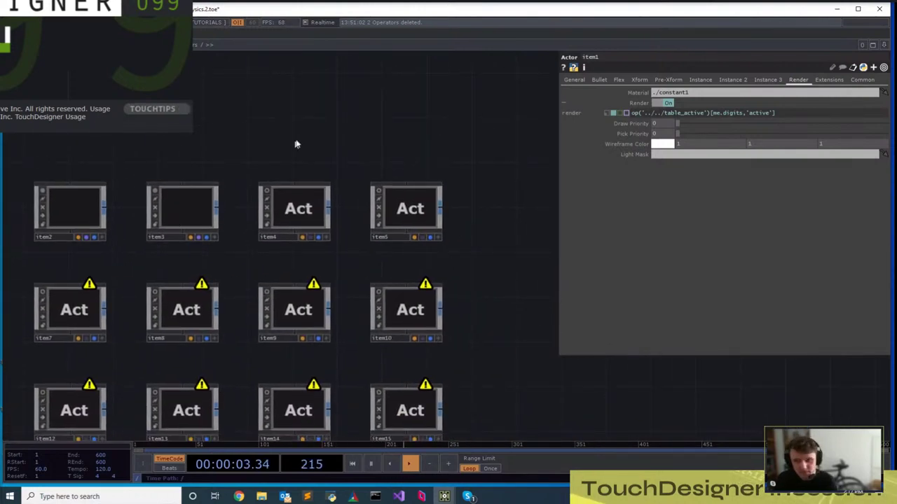
pyautogui.moveTo(295, 145); pyautogui.dragTo(331, 89)
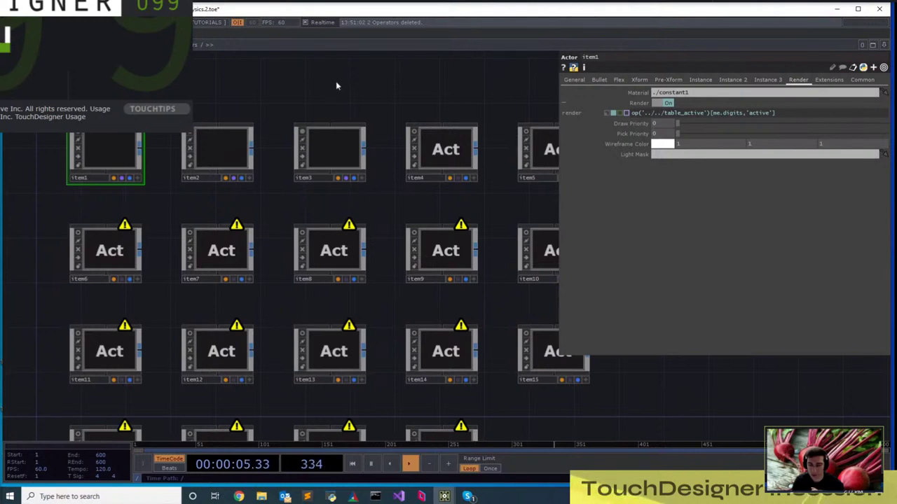
pyautogui.moveTo(335, 81); pyautogui.dragTo(304, 96)
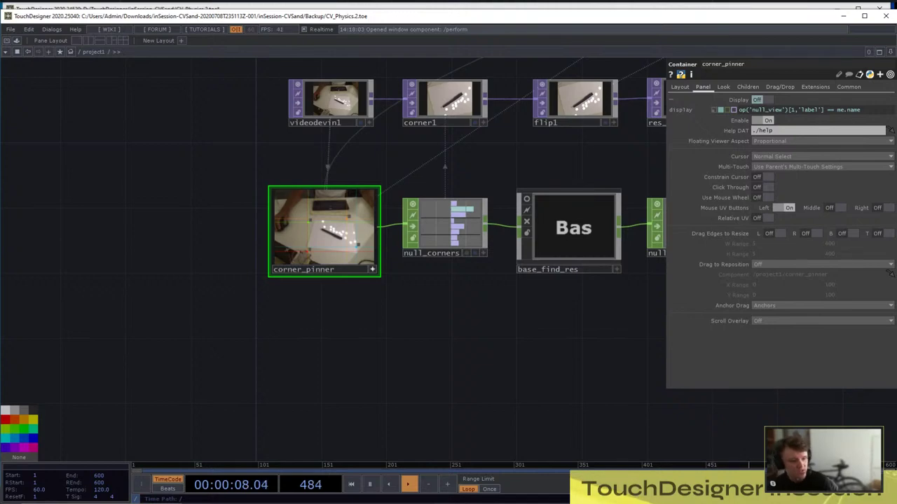
# Examine the project1 network, following the camera image chain from videodevin1 to null_input_frame, and view videodevin1's parameters
pyautogui.scroll(-5, 185, 257)
pyautogui.moveTo(185, 257); pyautogui.dragTo(110, 288)
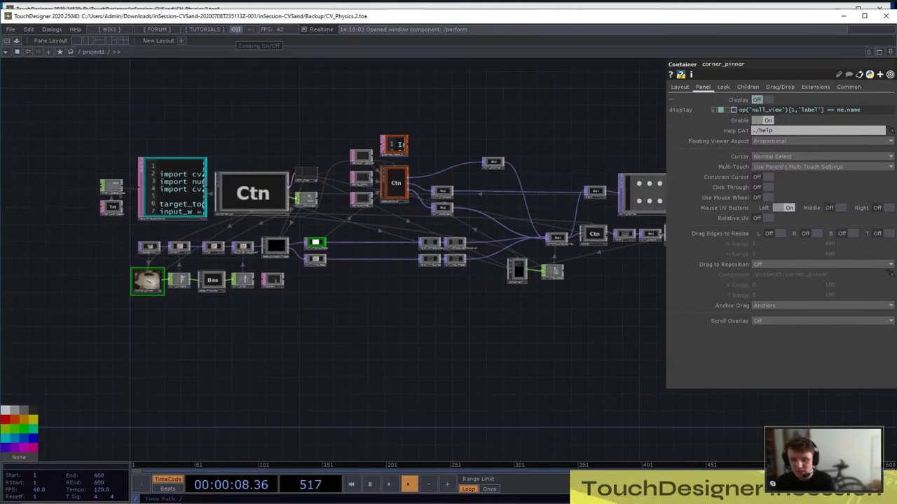
pyautogui.moveTo(111, 287); pyautogui.dragTo(153, 282)
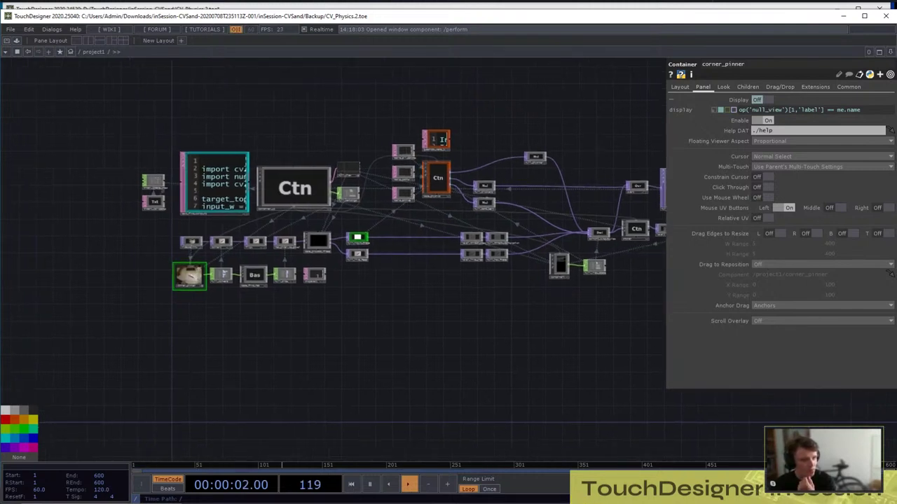
pyautogui.scroll(5, 441, 182)
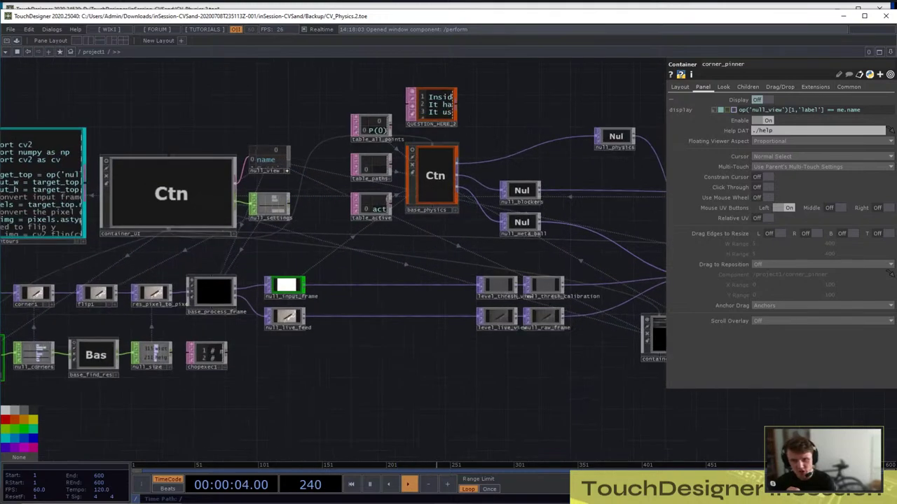
pyautogui.scroll(-3, 452, 178)
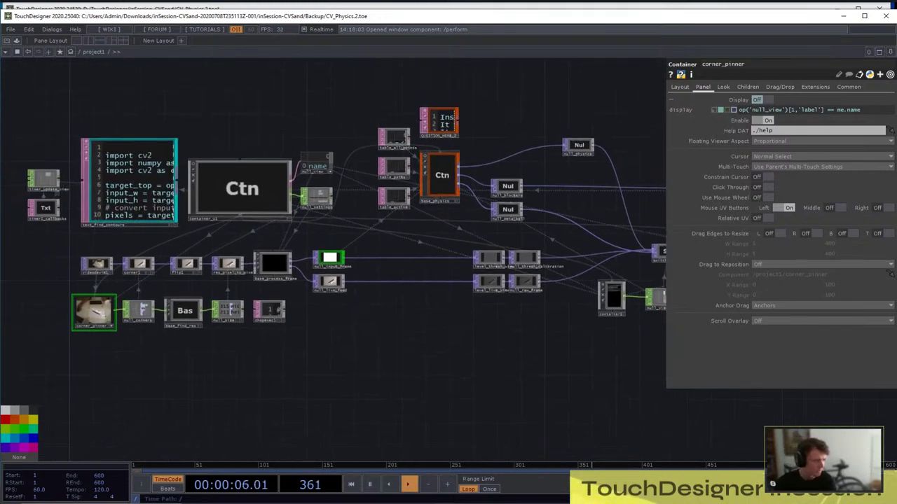
pyautogui.scroll(3, 325, 267)
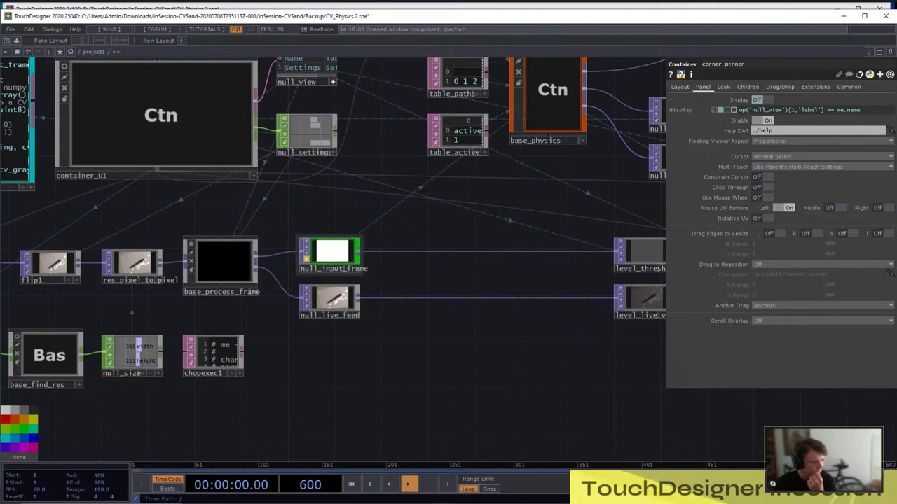
pyautogui.scroll(-3, 519, 242)
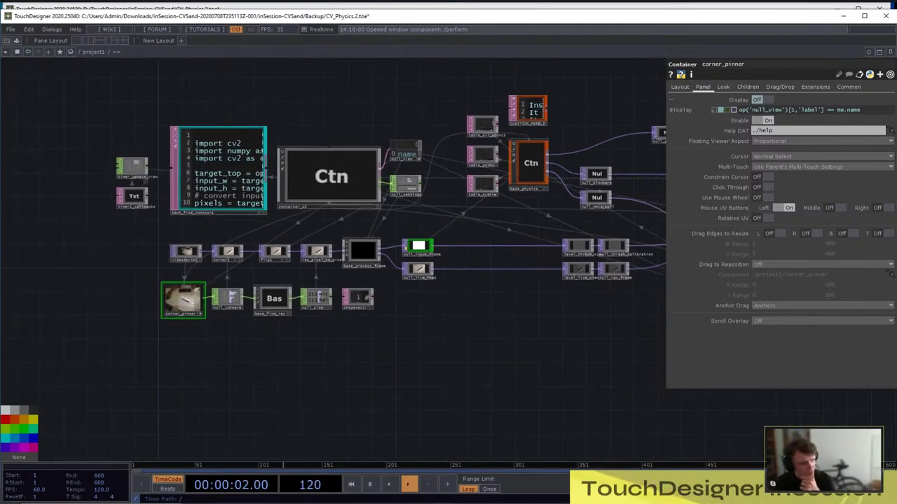
pyautogui.click(186, 253)
pyautogui.scroll(5, 189, 252)
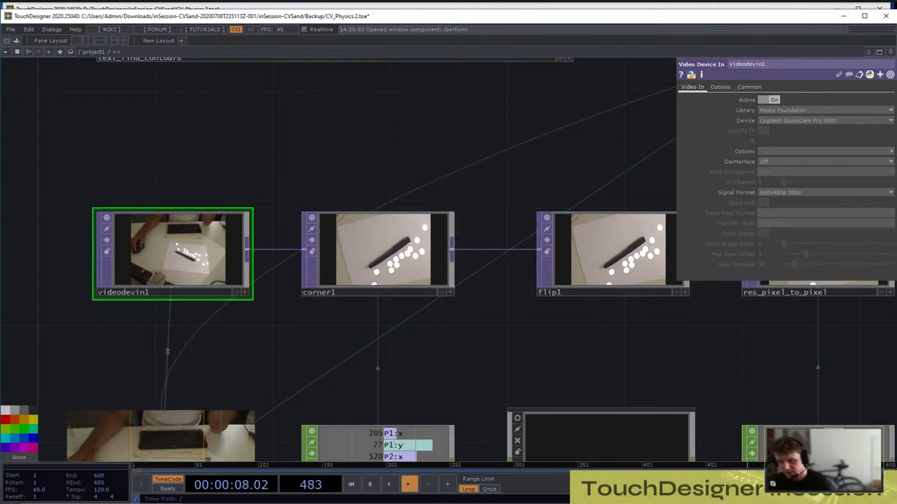
pyautogui.scroll(-3, 335, 297)
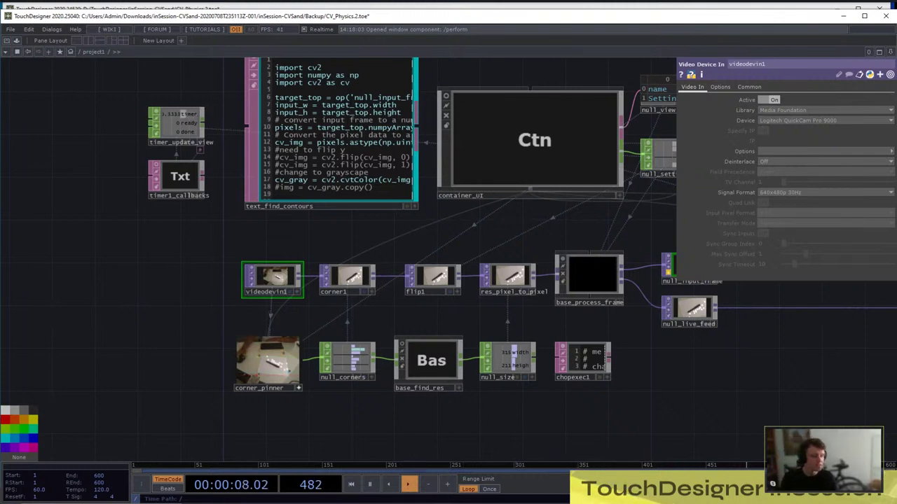
pyautogui.moveTo(462, 235); pyautogui.dragTo(347, 269)
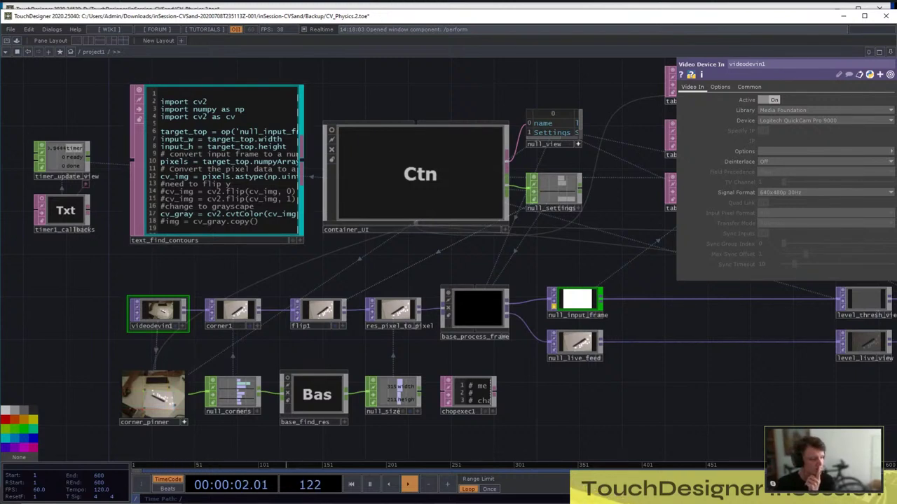
pyautogui.moveTo(421, 273); pyautogui.dragTo(517, 288)
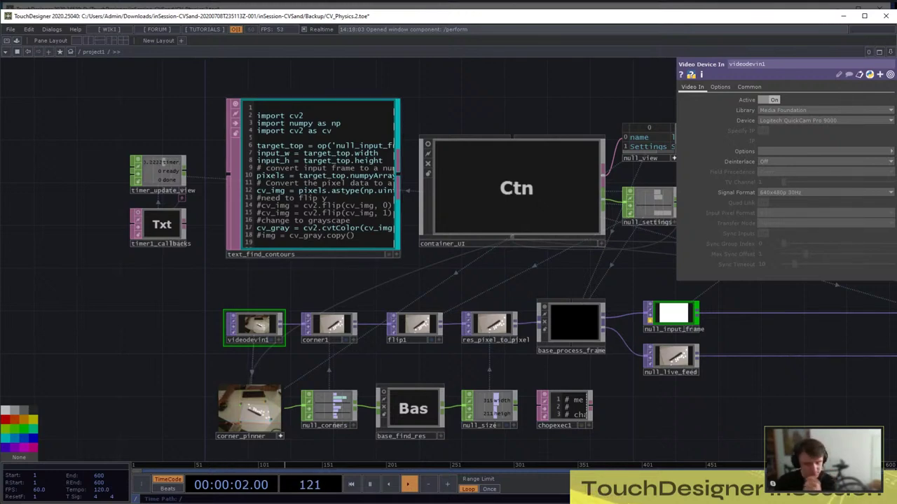
# Read through the text_find_contours script, checking how it converts null_input_frame to a numpy array and finds the contours
pyautogui.scroll(3, 306, 127)
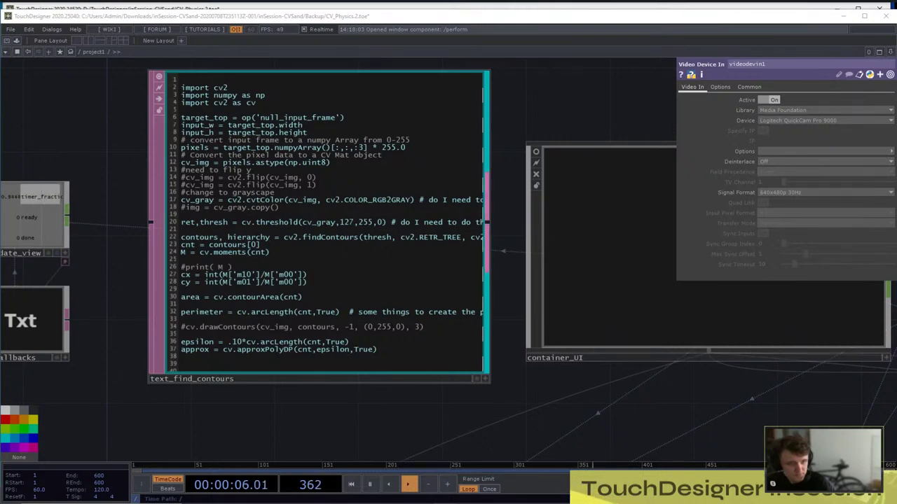
pyautogui.scroll(3, 499, 173)
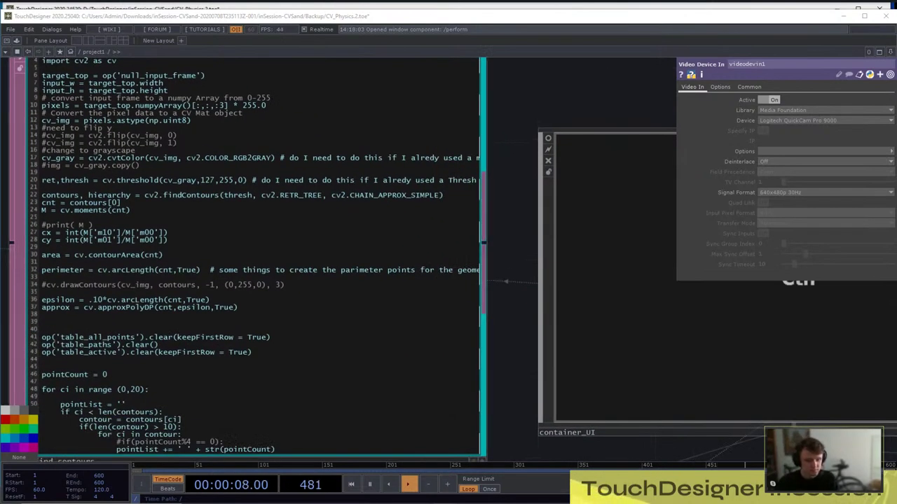
pyautogui.scroll(-5, 364, 189)
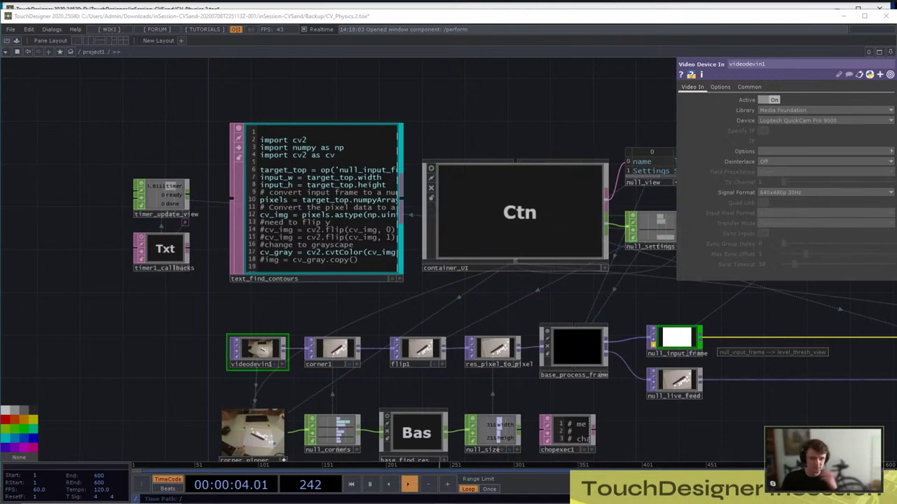
pyautogui.scroll(3, 342, 183)
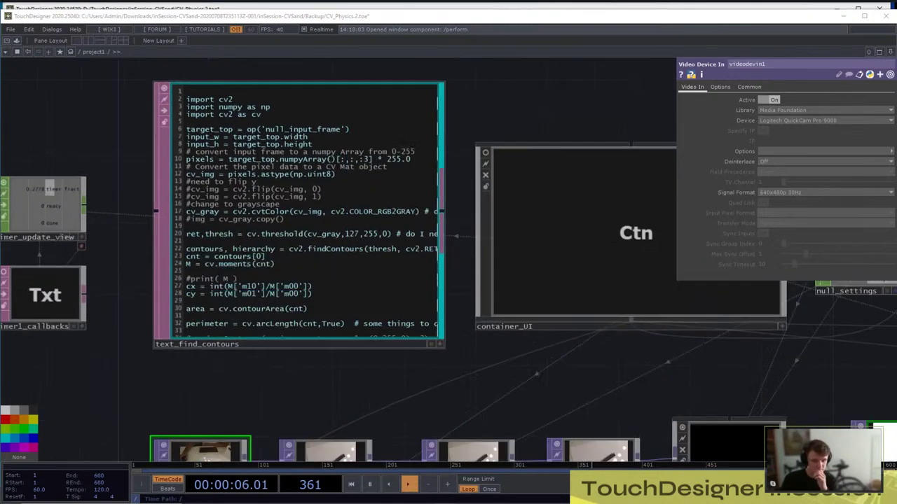
pyautogui.scroll(2, 348, 180)
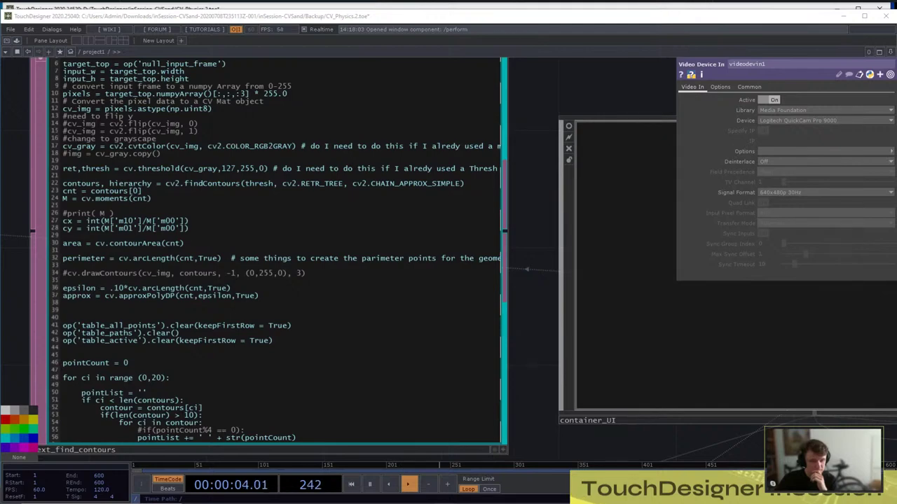
pyautogui.scroll(-2, 349, 199)
pyautogui.scroll(2, 352, 169)
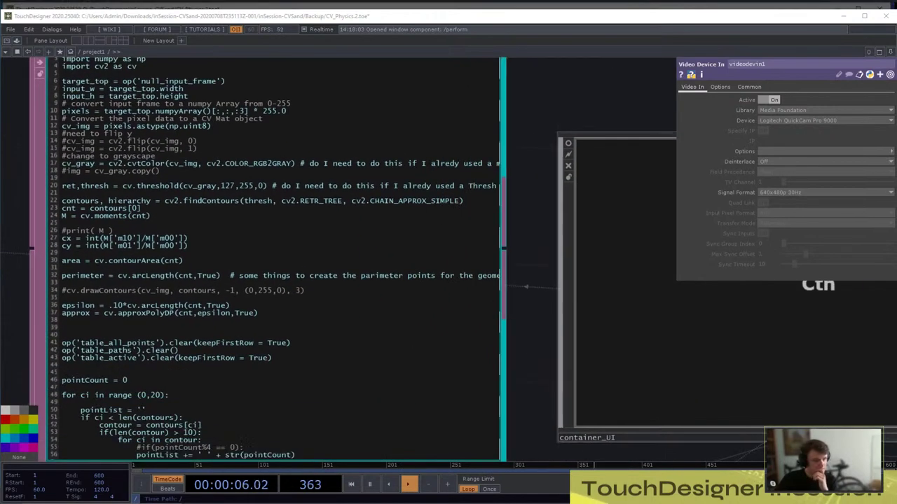
pyautogui.moveTo(536, 203); pyautogui.dragTo(584, 255)
pyautogui.scroll(2, 323, 160)
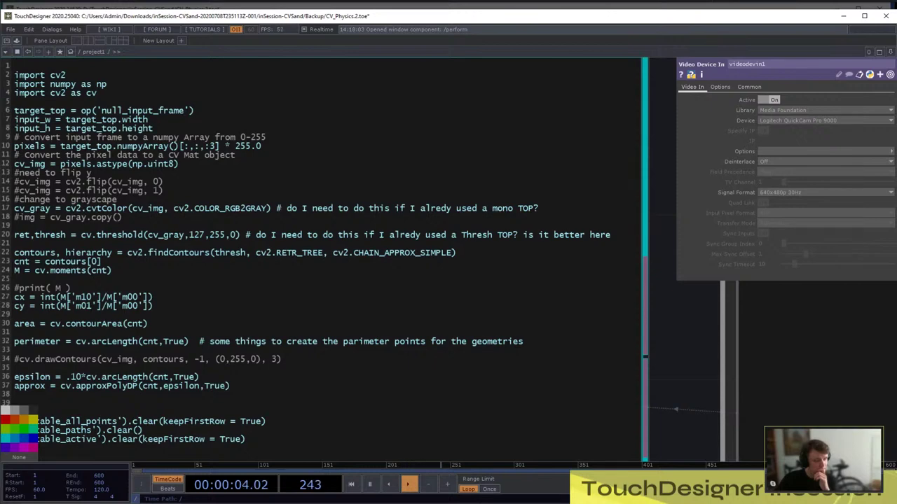
pyautogui.scroll(-3, 624, 196)
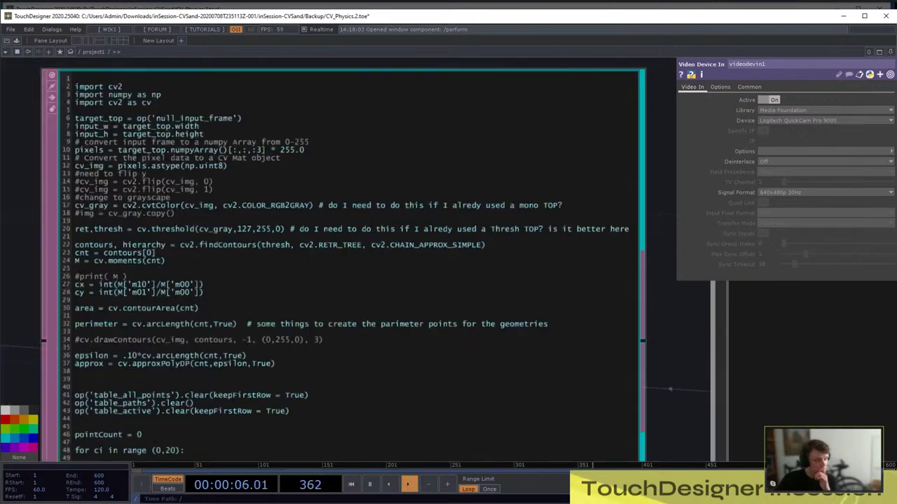
pyautogui.scroll(3, 479, 210)
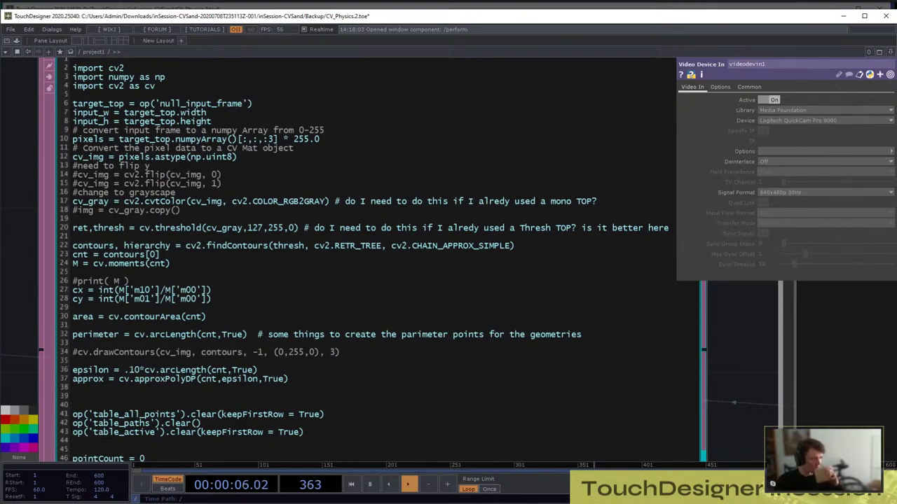
pyautogui.scroll(-12, 272, 235)
pyautogui.scroll(5, 324, 270)
pyautogui.scroll(4, 374, 274)
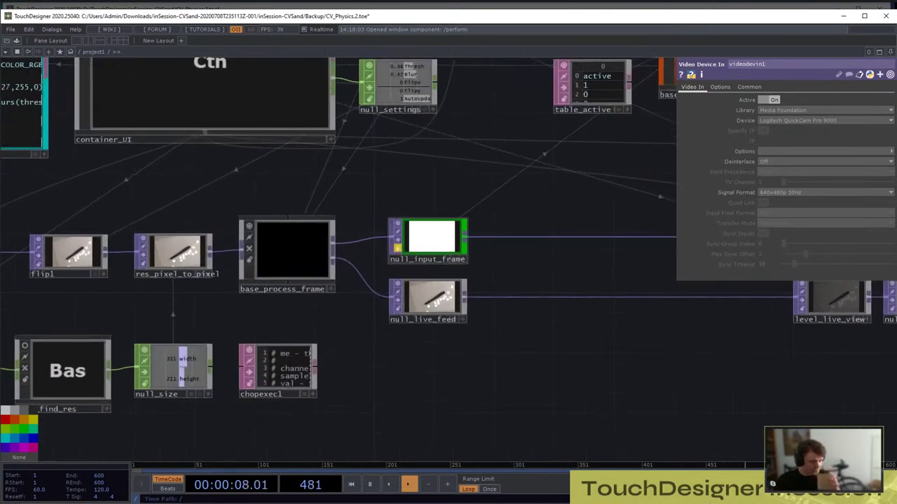
pyautogui.scroll(-6, 470, 287)
pyautogui.scroll(8, 353, 223)
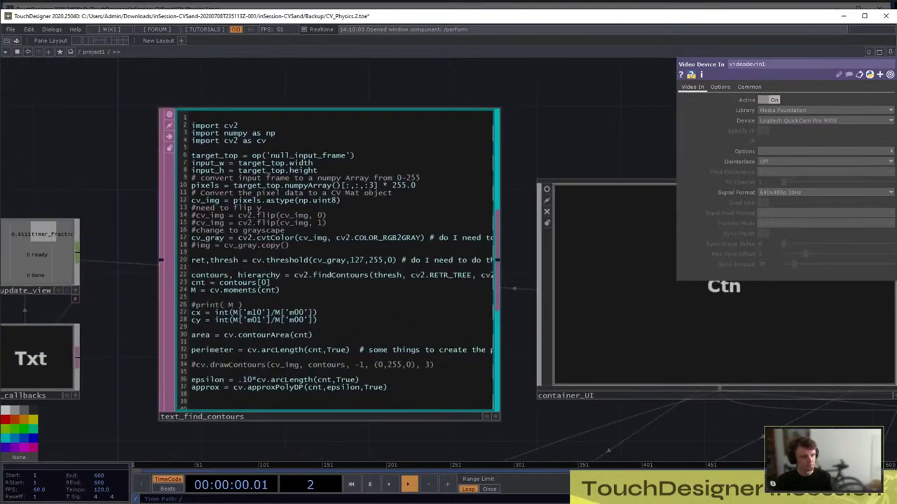
pyautogui.scroll(2, 334, 148)
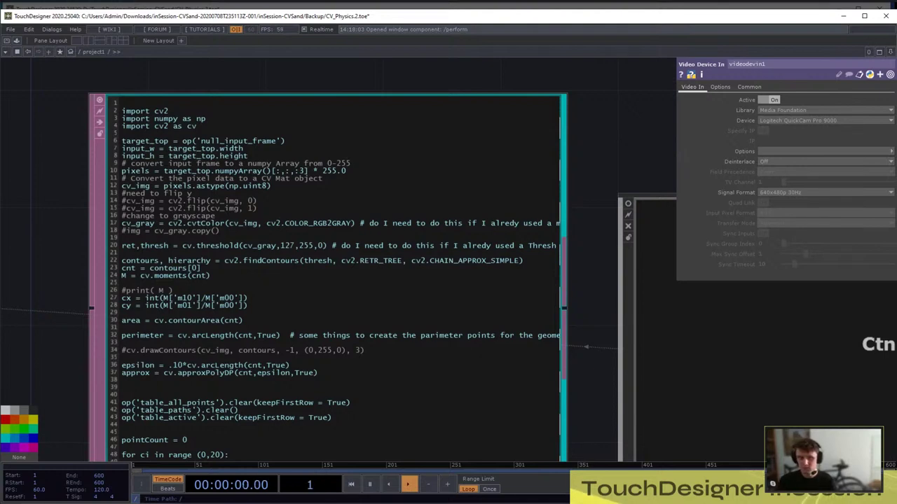
# Add the argument delayed=True to the target_top.numpyArray() call on line 10 of text_find_contours
pyautogui.click(327, 280)
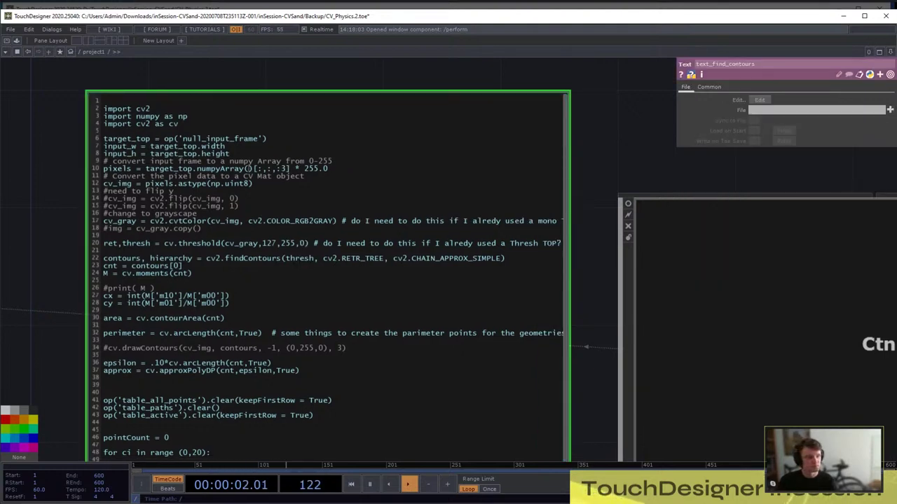
pyautogui.click(248, 169)
pyautogui.write('delayed')
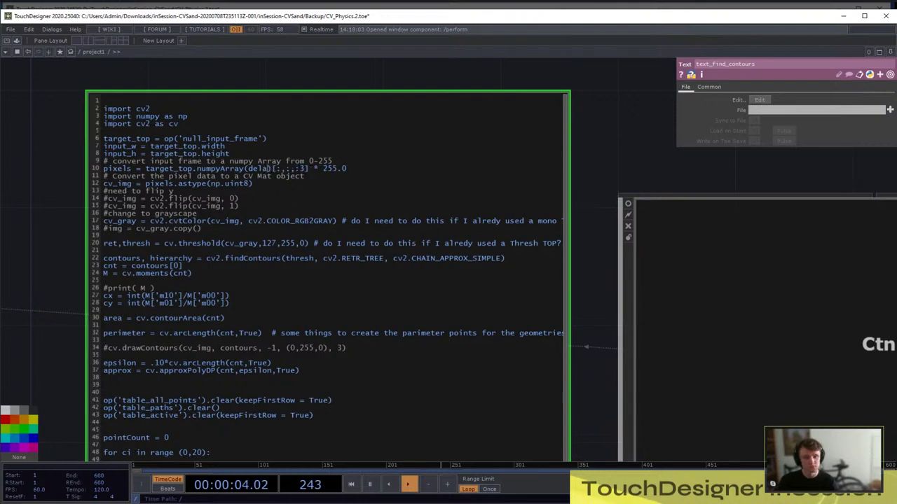
pyautogui.write('=')
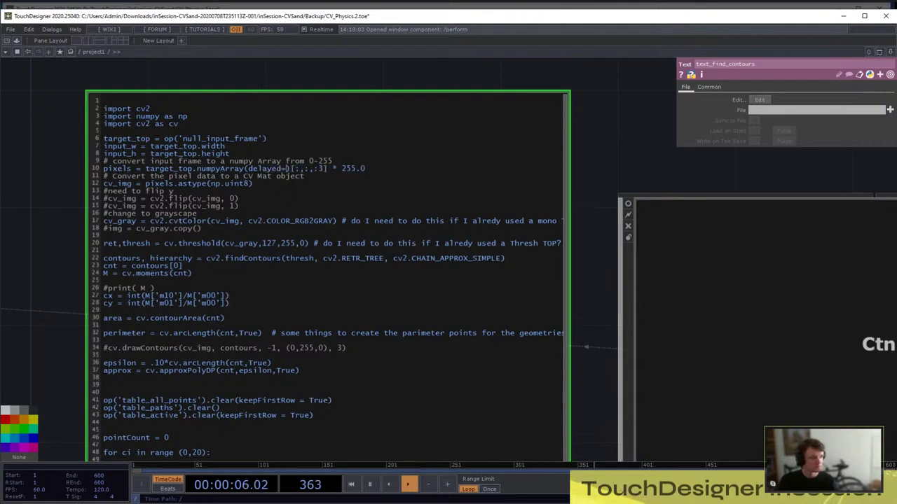
pyautogui.write('True')
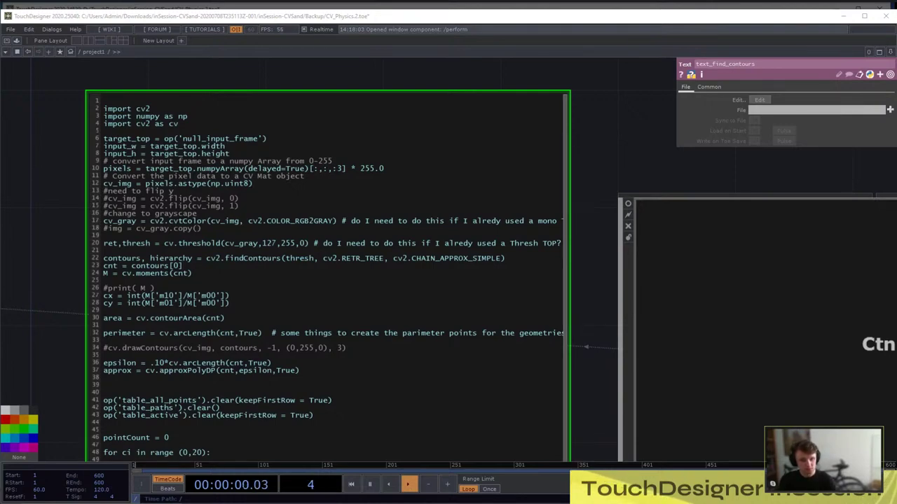
# Make the timer1_callbacks script editable and insert a blank line directly under def onInitialize(timerOp)
pyautogui.scroll(-7, 601, 143)
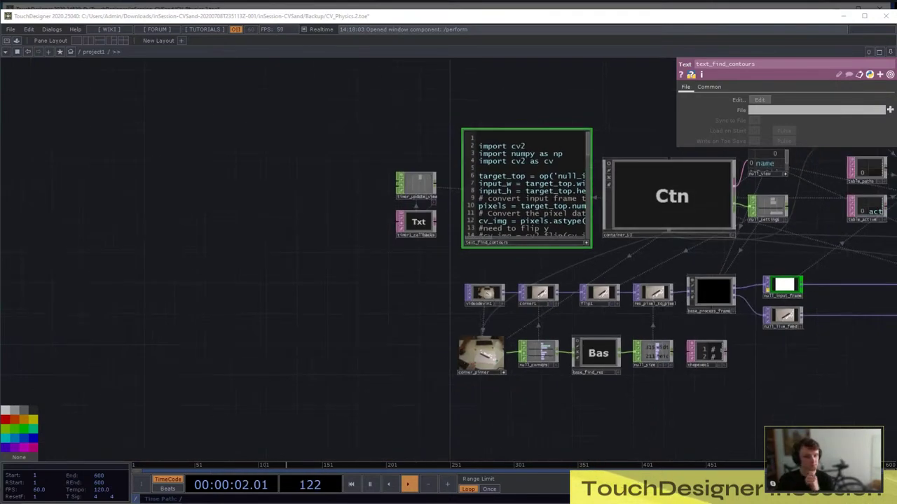
pyautogui.scroll(3, 437, 200)
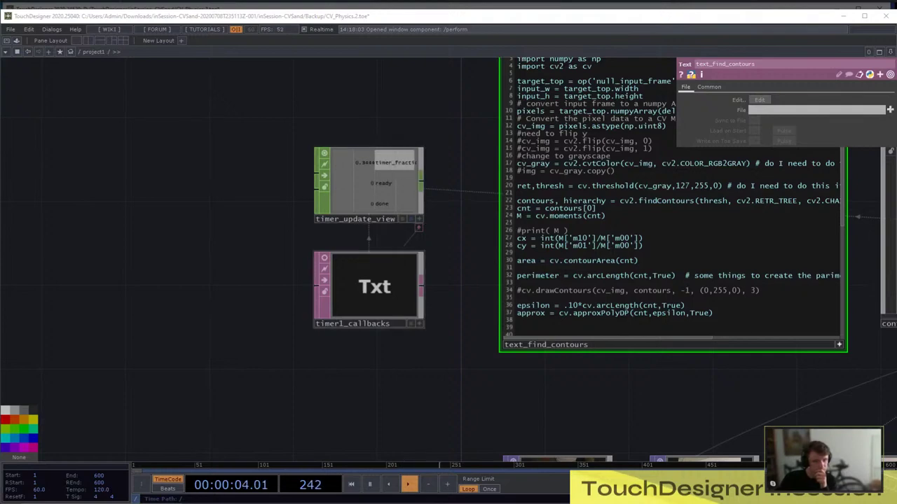
pyautogui.scroll(2, 437, 199)
pyautogui.click(432, 335)
pyautogui.scroll(5, 446, 299)
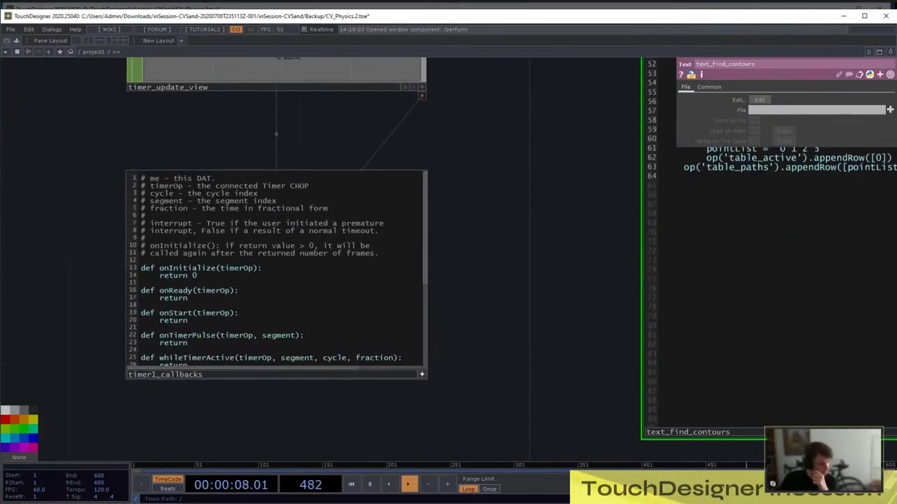
pyautogui.write('a')
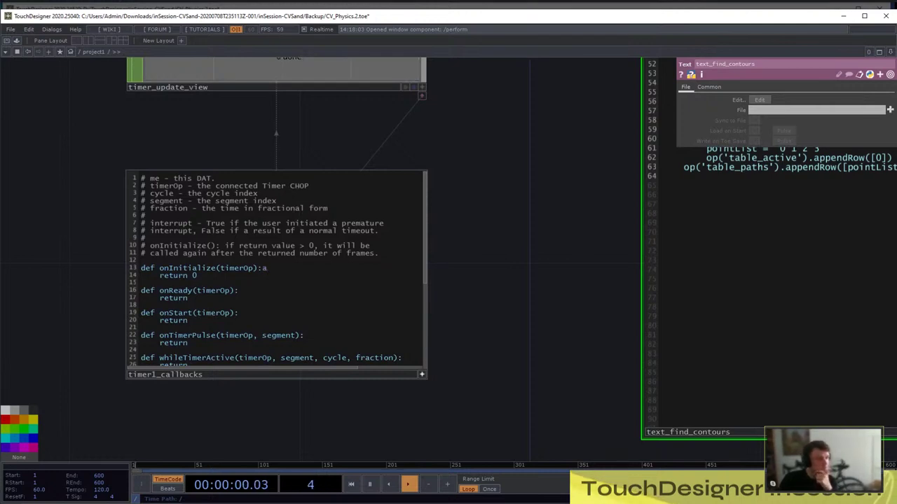
pyautogui.press('Return')
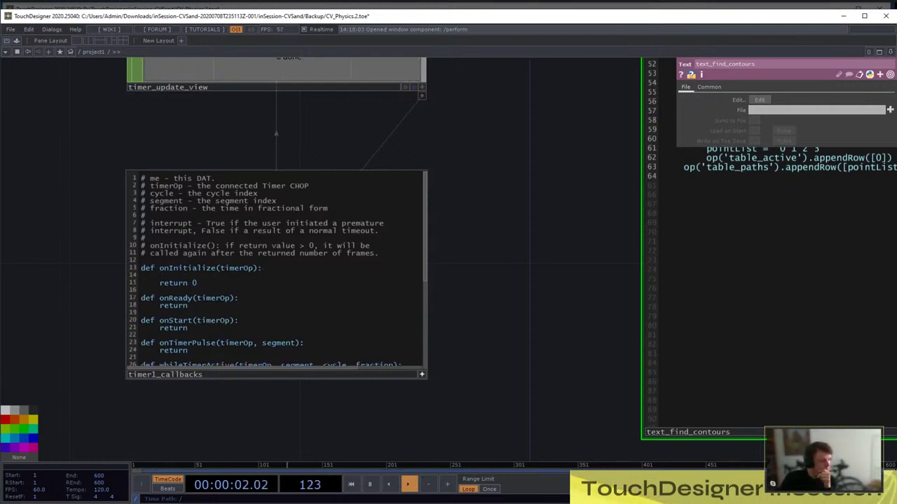
# Write op('null_input_frame').numpyArray(delayed=True) on line 14, inside the onInitialize callback of timer1_callbacks
pyautogui.write("op('')")
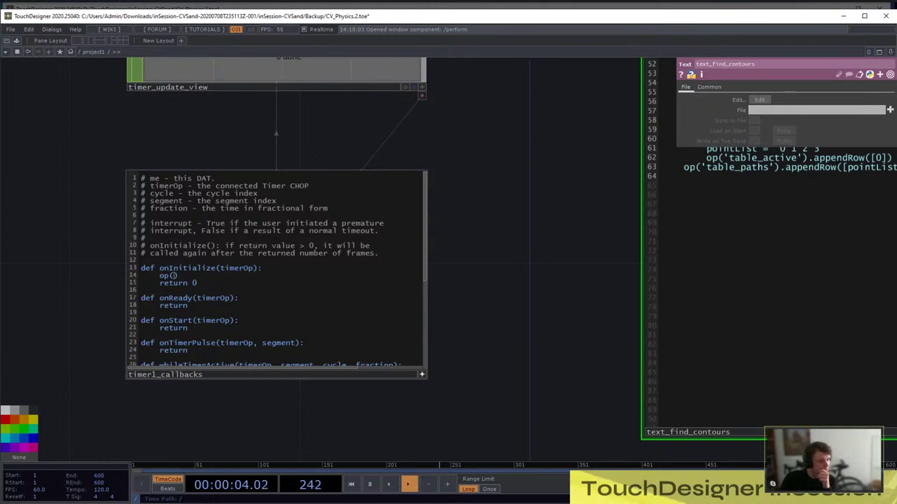
pyautogui.press('Left')
pyautogui.press('Left')
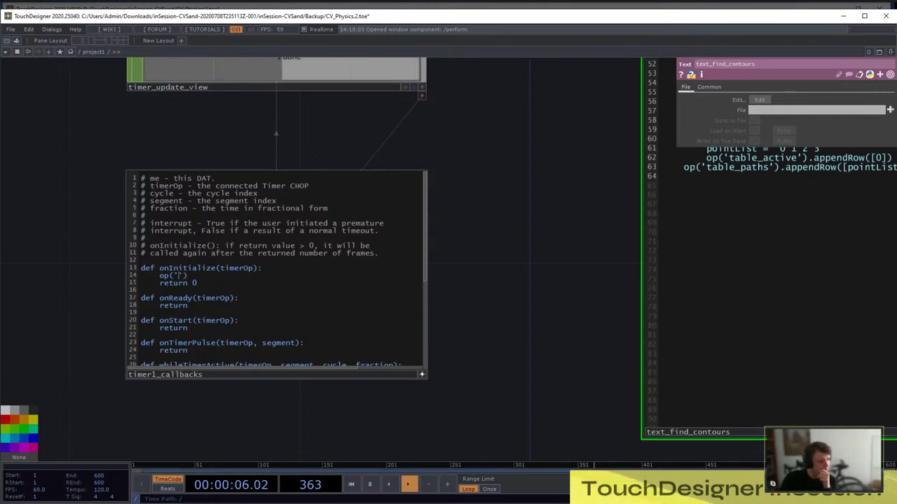
pyautogui.write('nu')
pyautogui.write('ll_input')
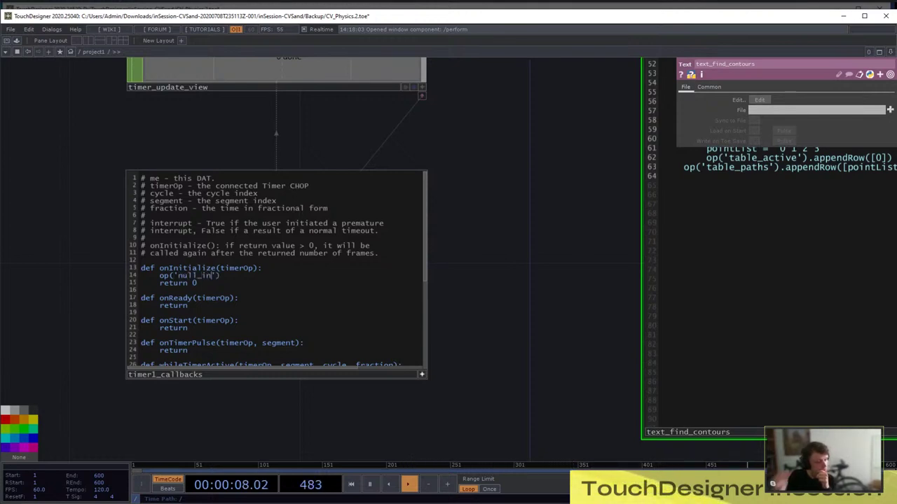
pyautogui.write("_frame')")
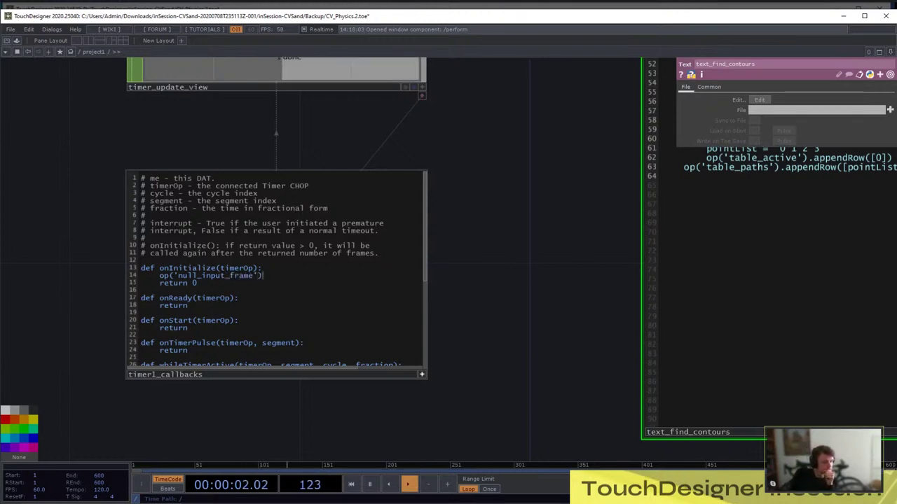
pyautogui.write('.num')
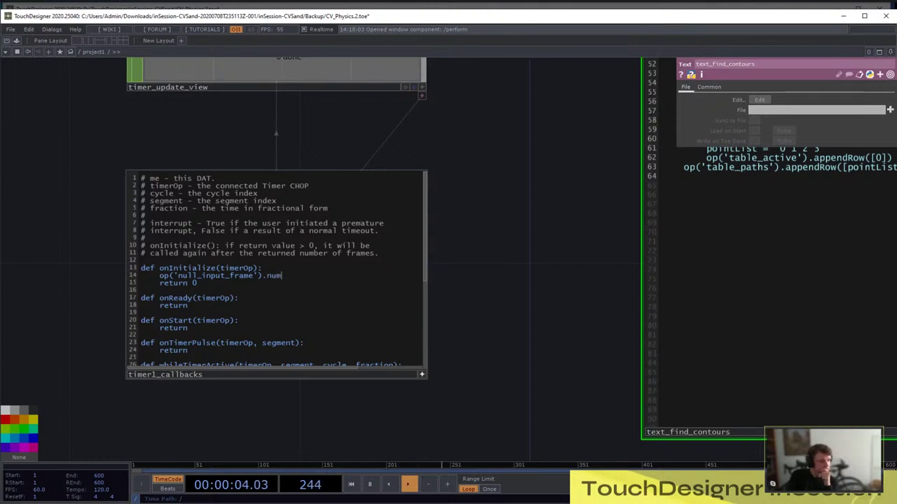
pyautogui.write('pyArray')
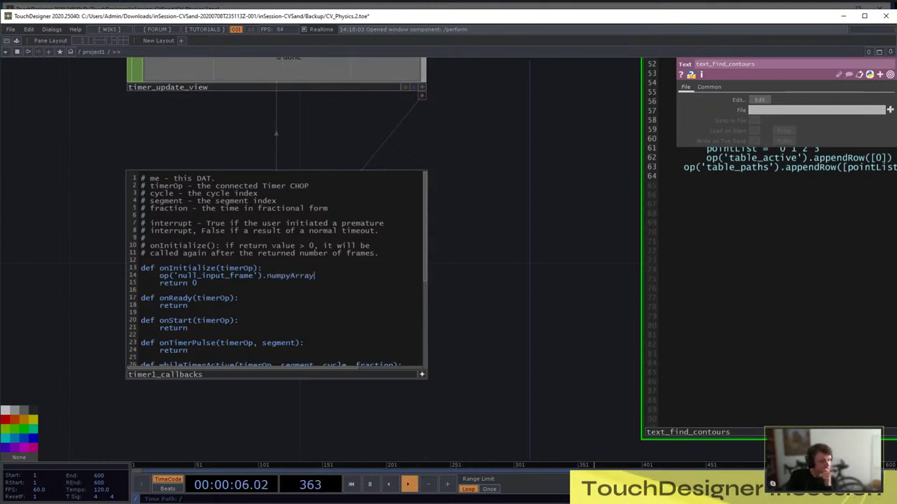
pyautogui.write('(delaye')
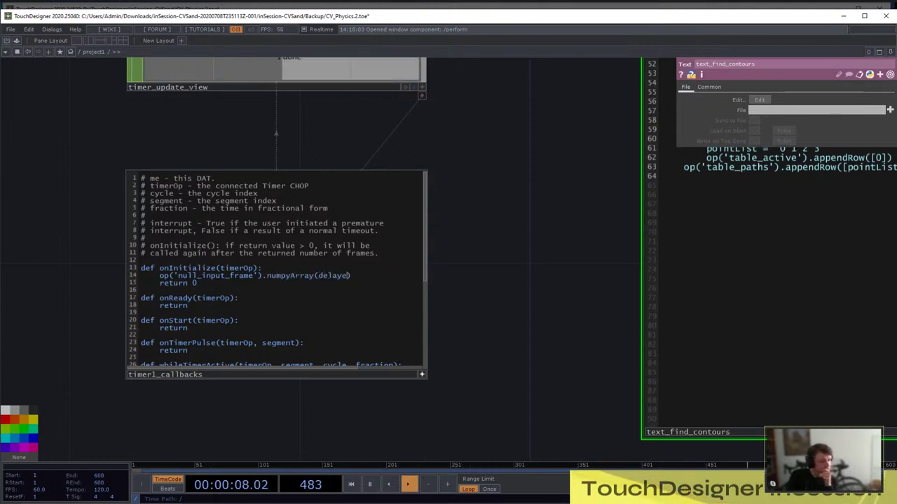
pyautogui.write('d=True')
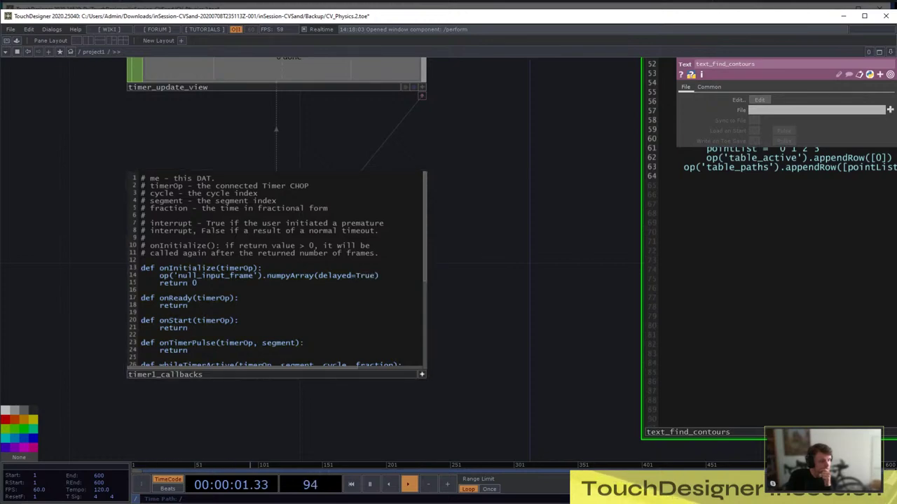
# View timer_update_view's timer parameters and check the onInitialize code in timer1_callbacks
pyautogui.scroll(-5, 494, 277)
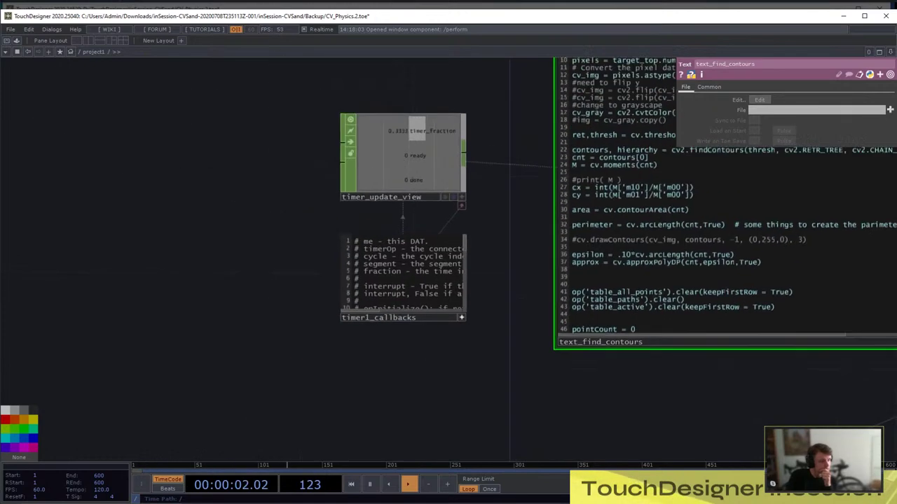
pyautogui.moveTo(499, 301); pyautogui.dragTo(374, 273)
pyautogui.scroll(5, 375, 273)
pyautogui.scroll(-5, 374, 273)
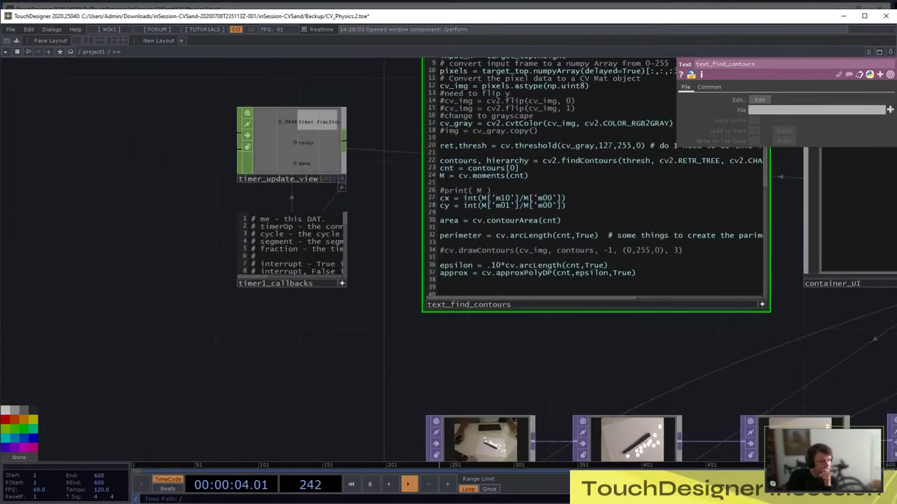
pyautogui.click(292, 161)
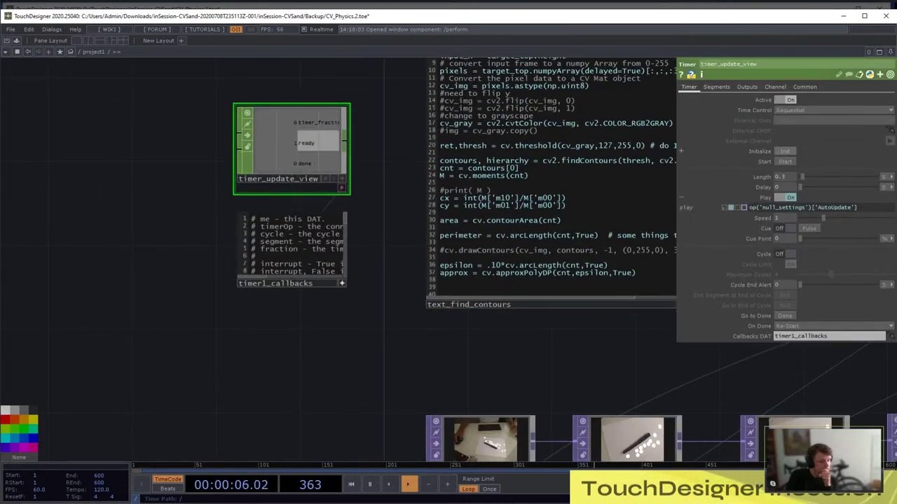
pyautogui.scroll(7, 368, 265)
pyautogui.scroll(-4, 368, 265)
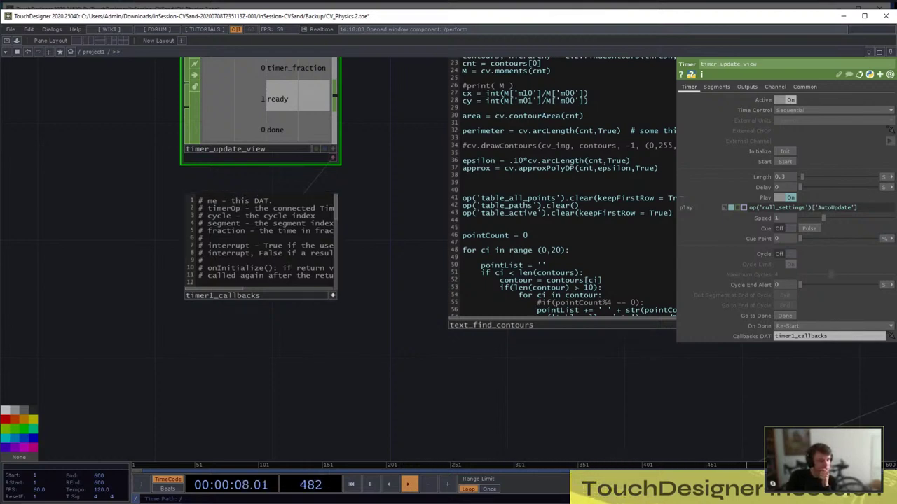
pyautogui.moveTo(392, 245); pyautogui.dragTo(359, 286)
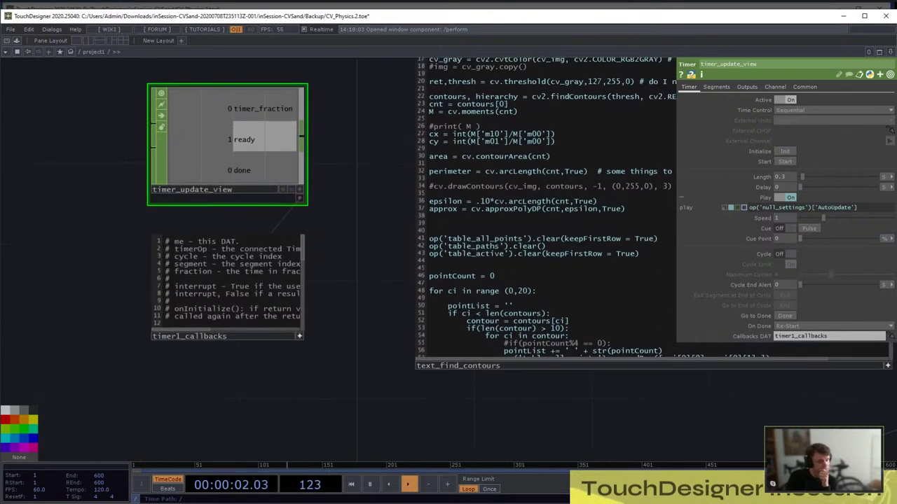
pyautogui.moveTo(372, 238); pyautogui.dragTo(349, 269)
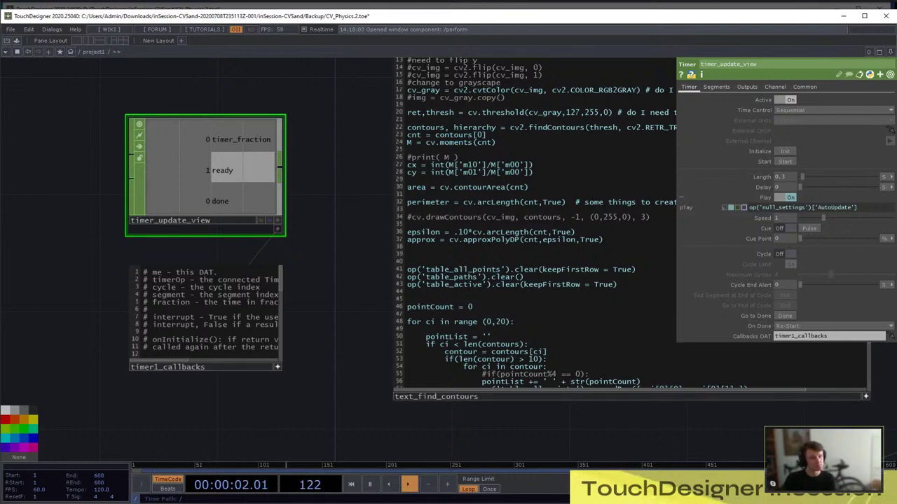
pyautogui.scroll(4, 240, 408)
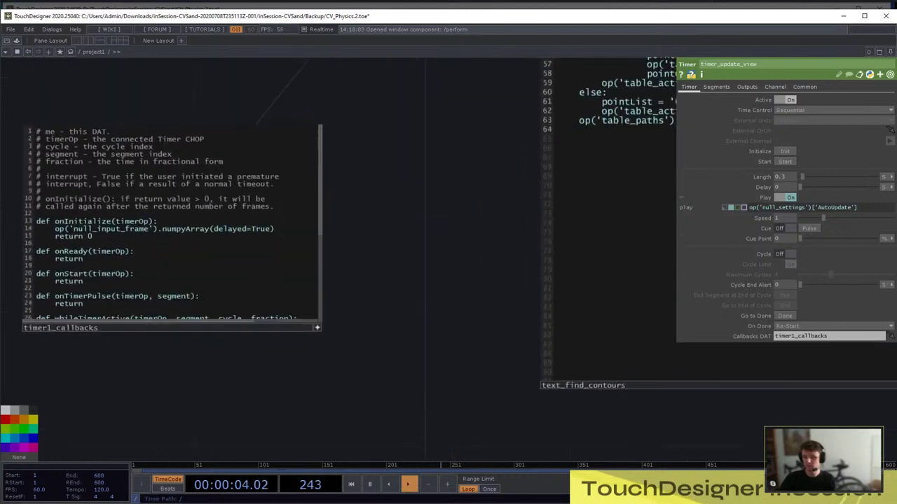
pyautogui.scroll(-5, 94, 287)
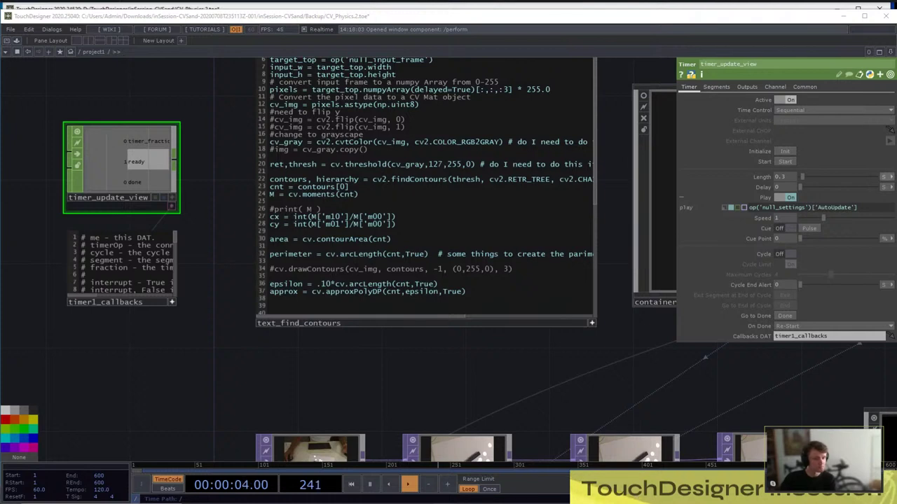
# Switch timer_update_view's length unit to frames and set the Length to 2
pyautogui.click(886, 178)
pyautogui.click(880, 193)
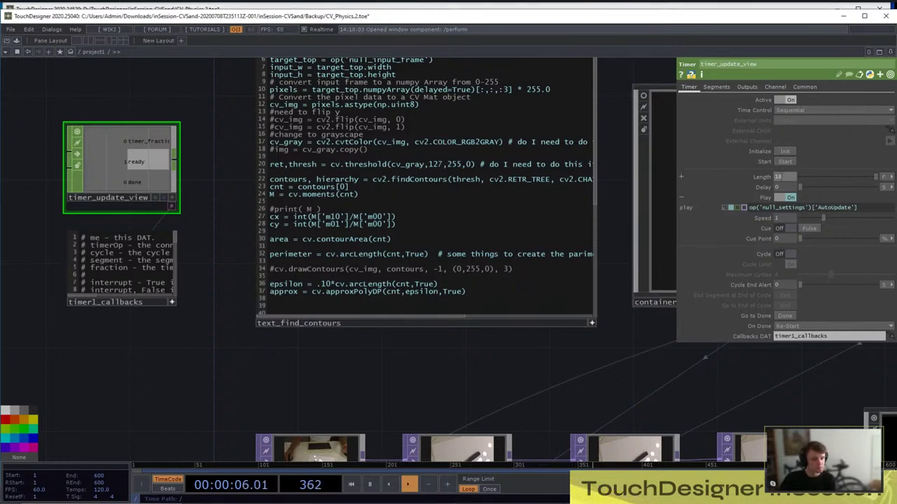
pyautogui.press('Return')
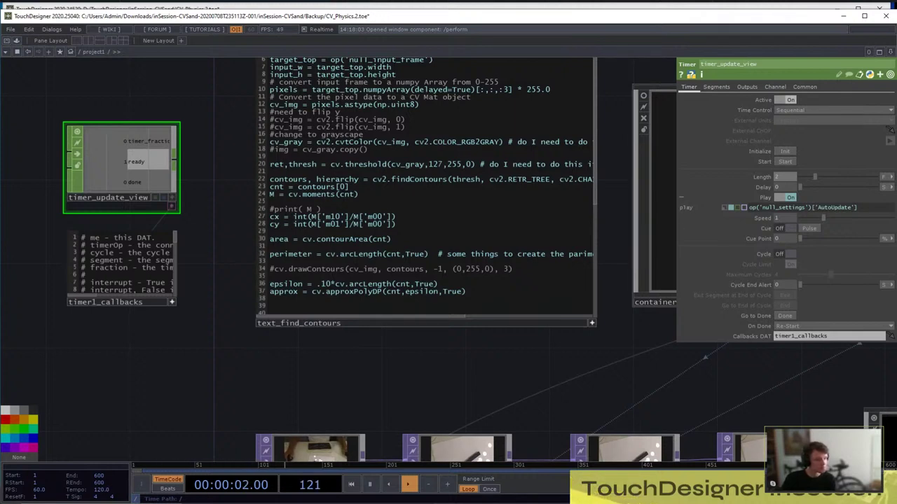
# Turn on Cycle for timer_update_view and set On Done to Do Nothing
pyautogui.click(790, 253)
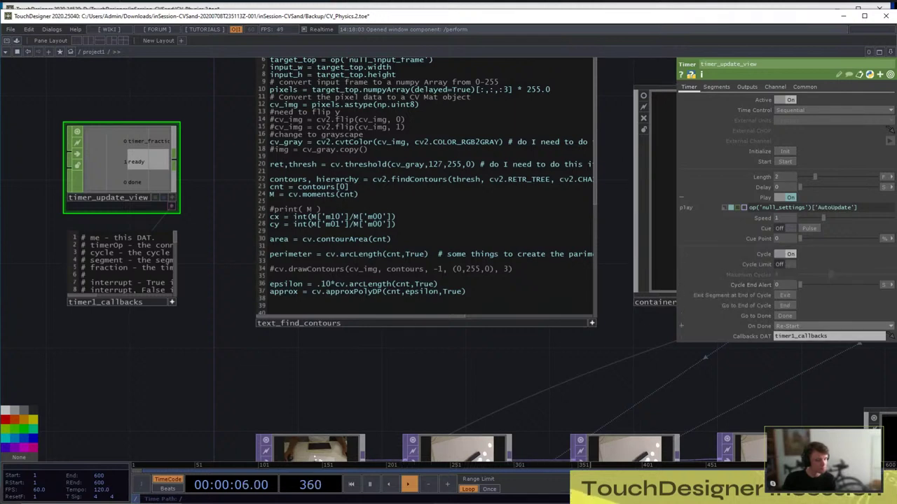
pyautogui.click(791, 326)
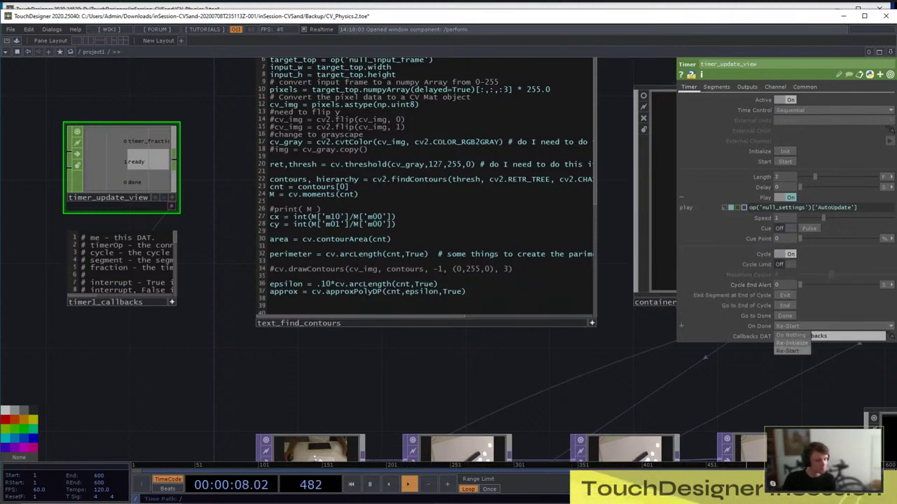
pyautogui.click(790, 336)
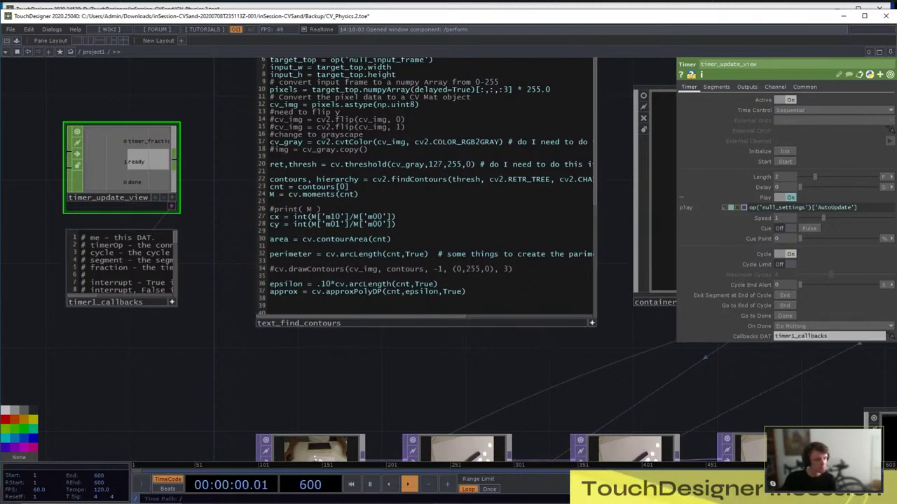
# Move the line op('text_find_contours').run() from the onDone callback to the onCycleStart callback in timer1_callbacks
pyautogui.scroll(-2, 420, 189)
pyautogui.scroll(5, 79, 325)
pyautogui.moveTo(11, 200); pyautogui.dragTo(56, 324)
pyautogui.scroll(3, 53, 270)
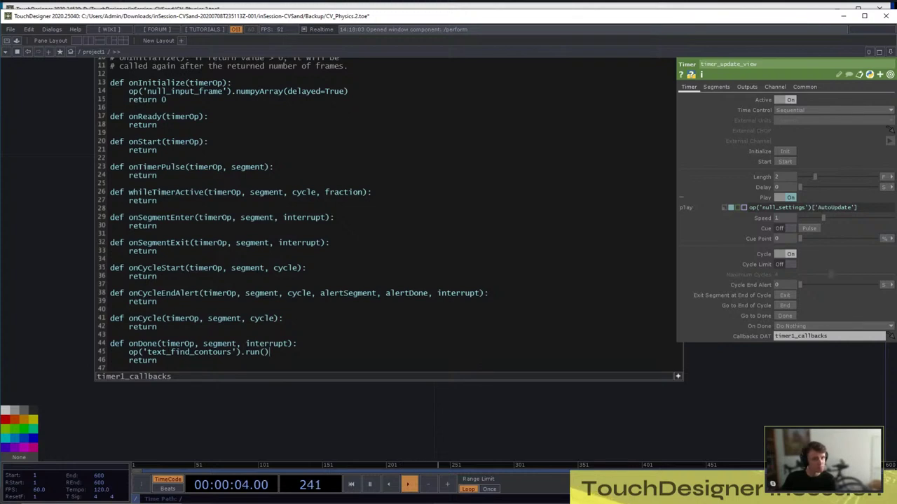
pyautogui.hotkey('shift', 'Home')
pyautogui.hotkey('ctrl', 'c')
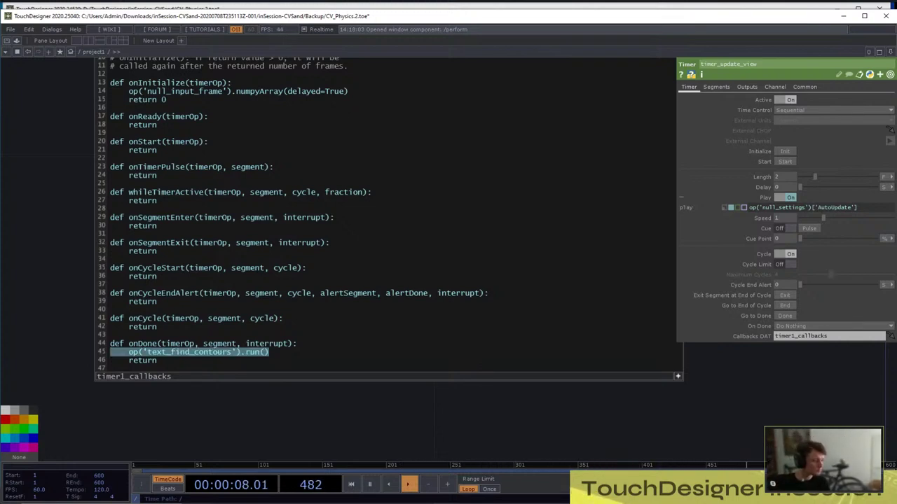
pyautogui.press('BackSpace')
pyautogui.press('BackSpace')
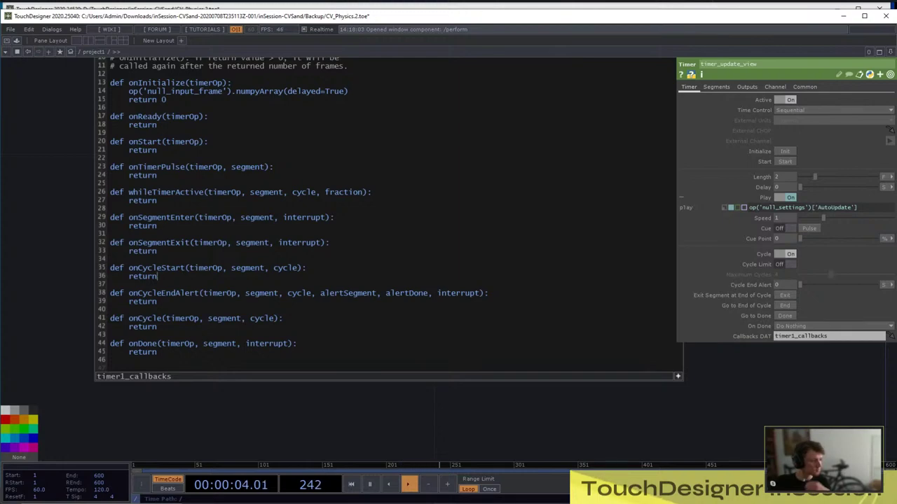
pyautogui.press('Return')
pyautogui.hotkey('ctrl', 'v')
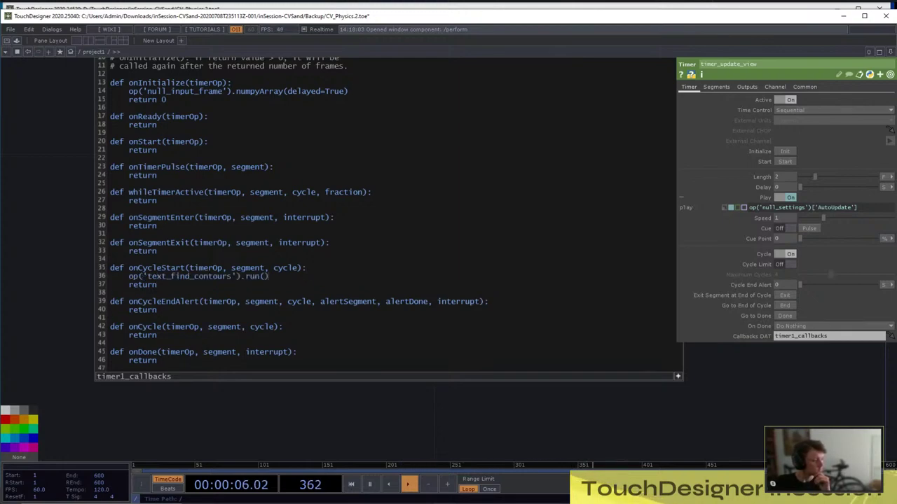
# Examine the [:,:,:3] channel slice after the numpyArray call on line 10 of text_find_contours
pyautogui.scroll(-5, 51, 291)
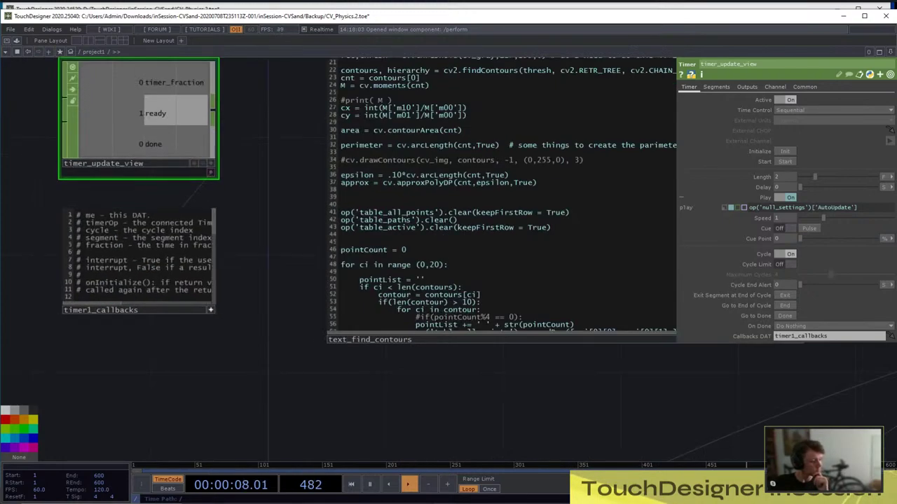
pyautogui.moveTo(280, 239); pyautogui.dragTo(208, 324)
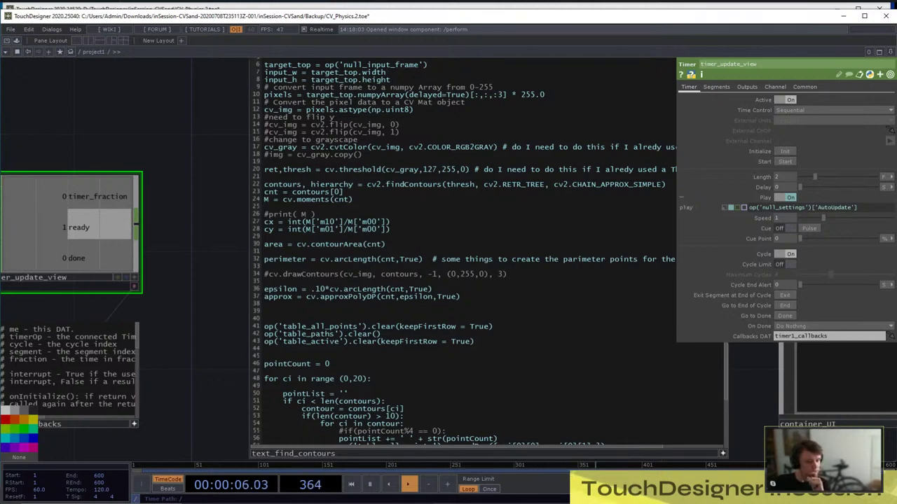
pyautogui.moveTo(470, 94); pyautogui.dragTo(507, 95)
pyautogui.click(503, 95)
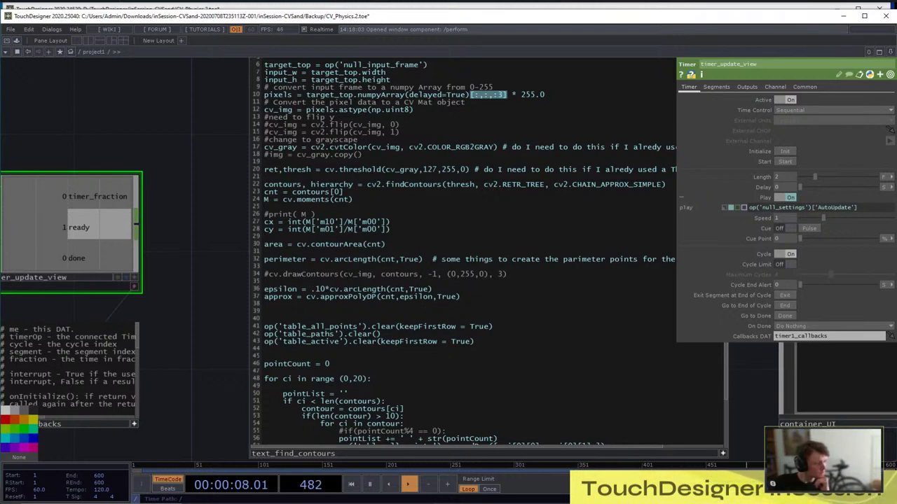
pyautogui.click(499, 94)
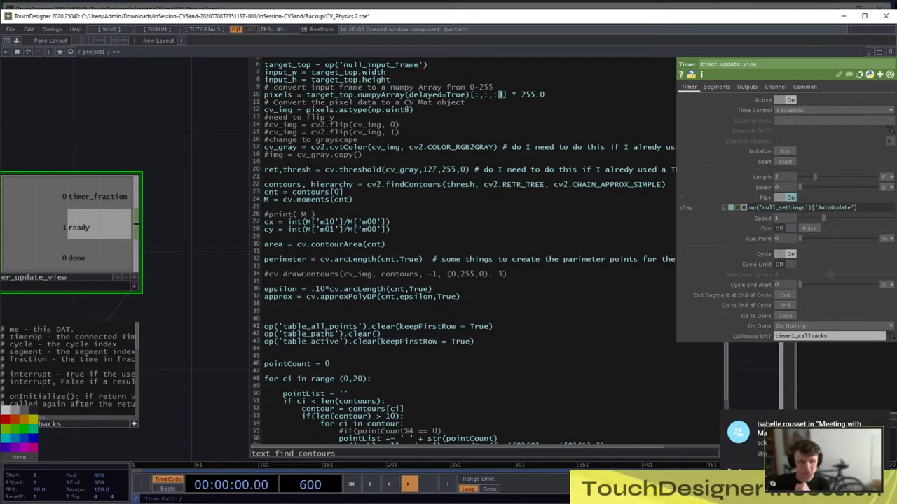
pyautogui.scroll(-8, 202, 127)
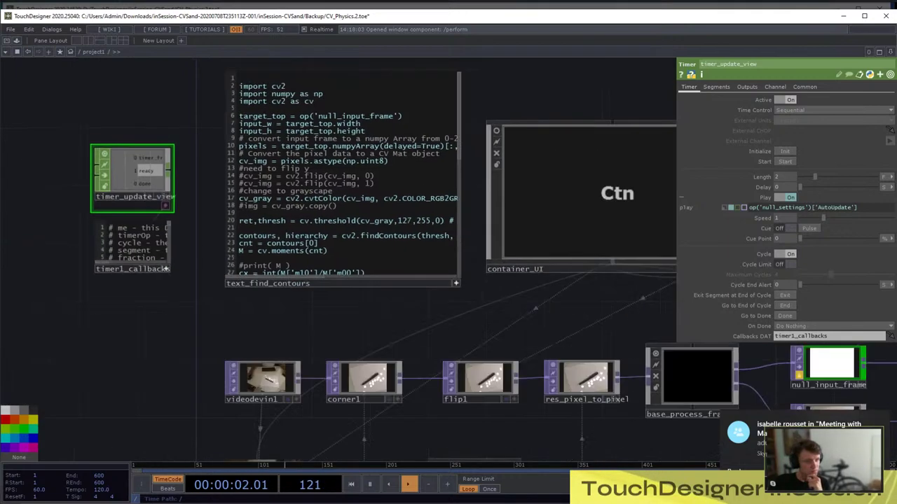
# Change the channel slice on line 10 of text_find_contours to [:,:,:1] so only one channel is taken
pyautogui.scroll(8, 366, 187)
pyautogui.scroll(-8, 560, 329)
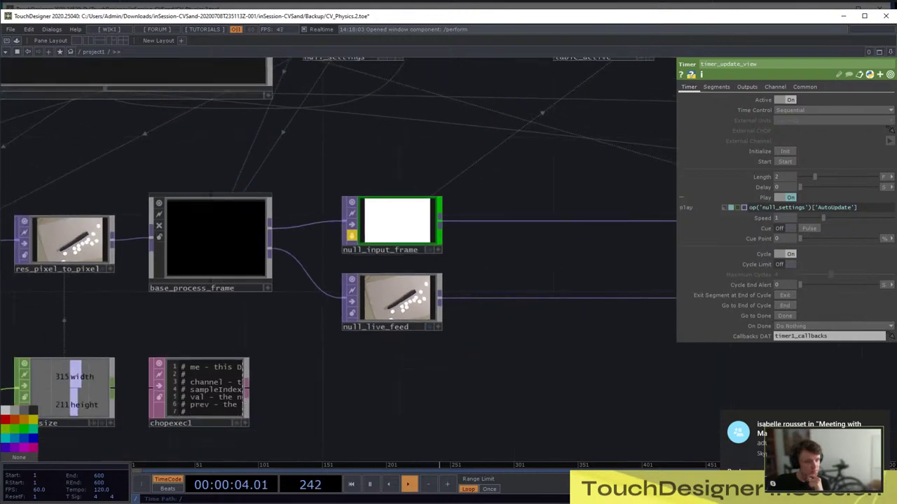
pyautogui.scroll(10, 283, 210)
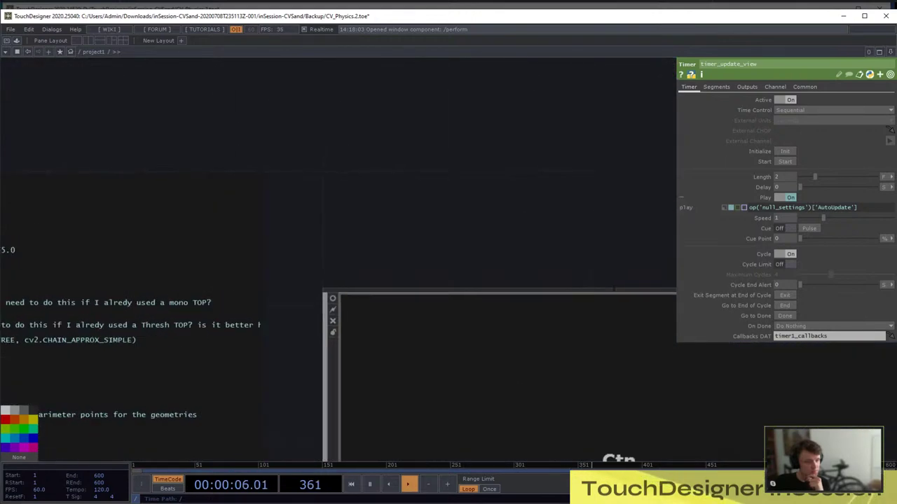
pyautogui.moveTo(280, 92); pyautogui.dragTo(410, 90)
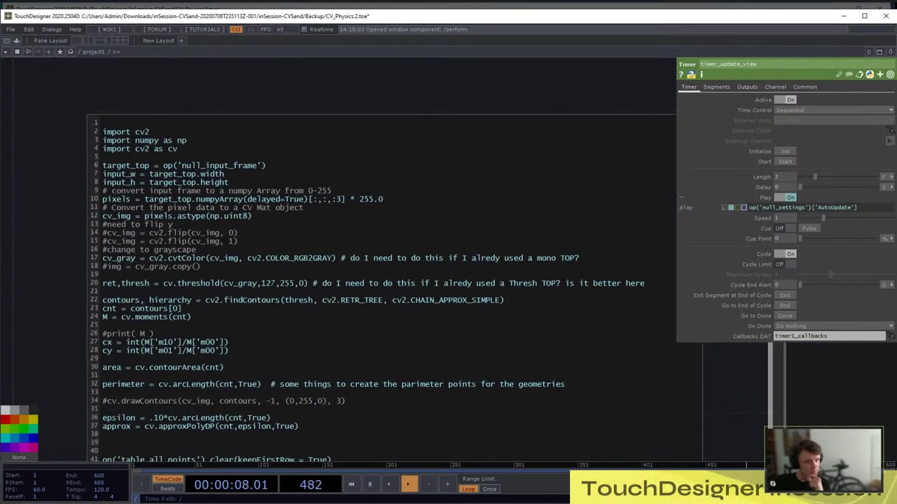
pyautogui.click(341, 199)
pyautogui.moveTo(341, 199); pyautogui.dragTo(332, 199)
pyautogui.click(341, 199)
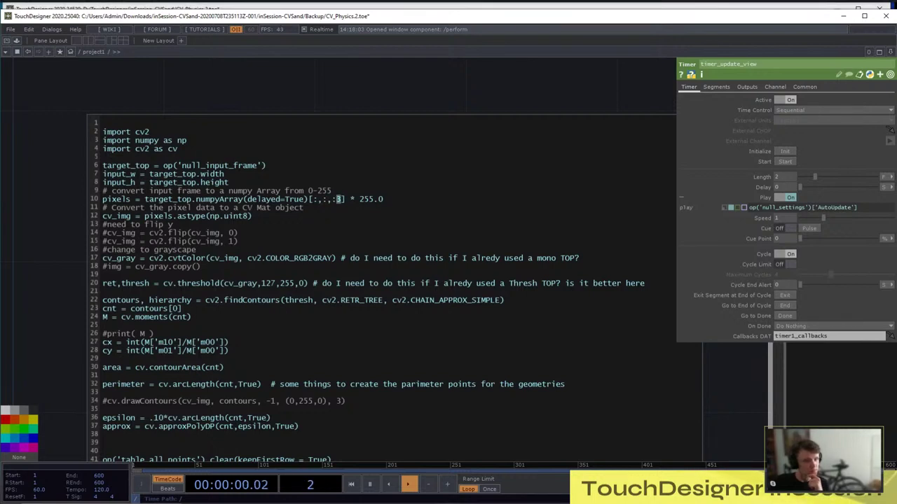
pyautogui.write('1')
pyautogui.press('Escape')
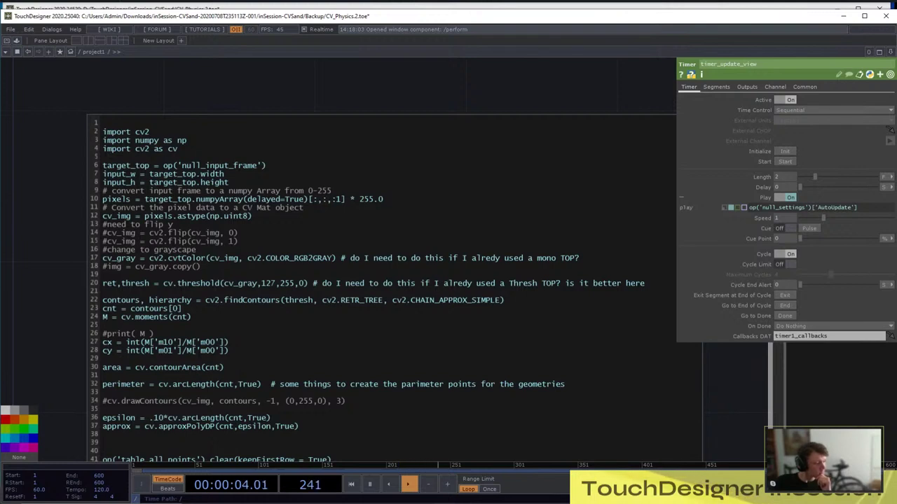
# Comment out the cv2.cvtColor grayscale line and the cv.threshold line in text_find_contours
pyautogui.doubleClick(338, 199)
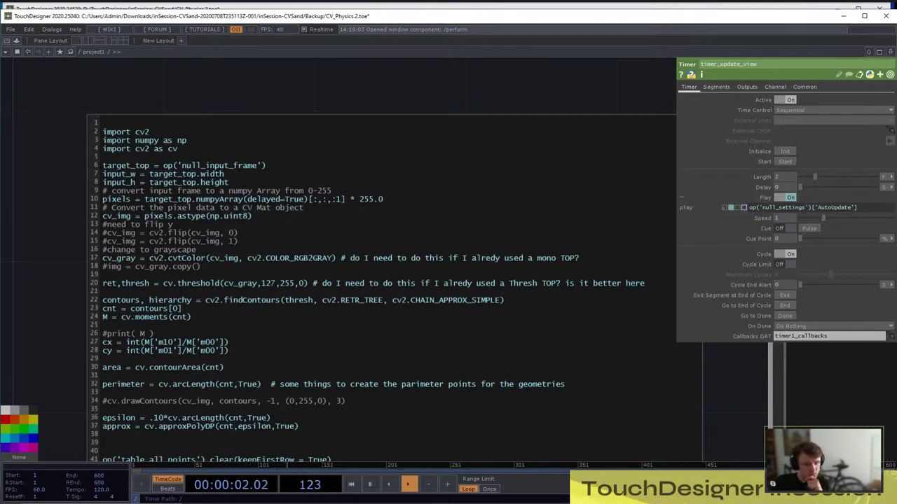
pyautogui.write('#')
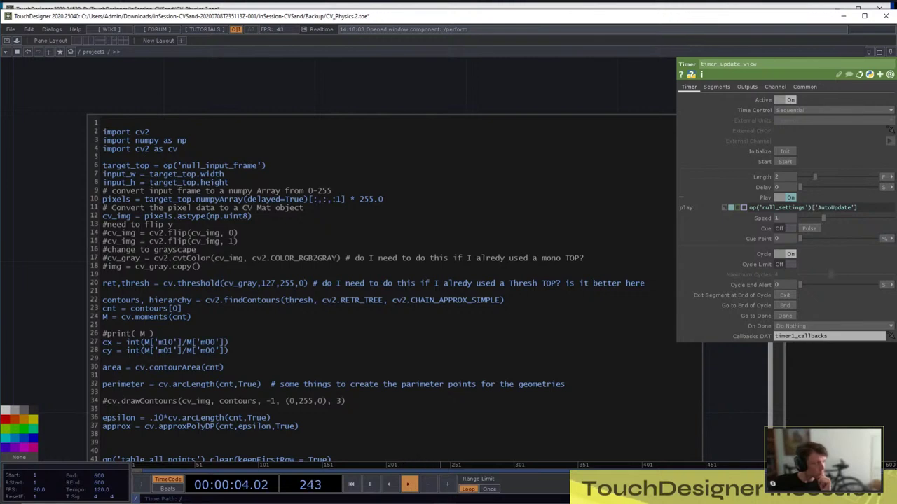
pyautogui.click(103, 284)
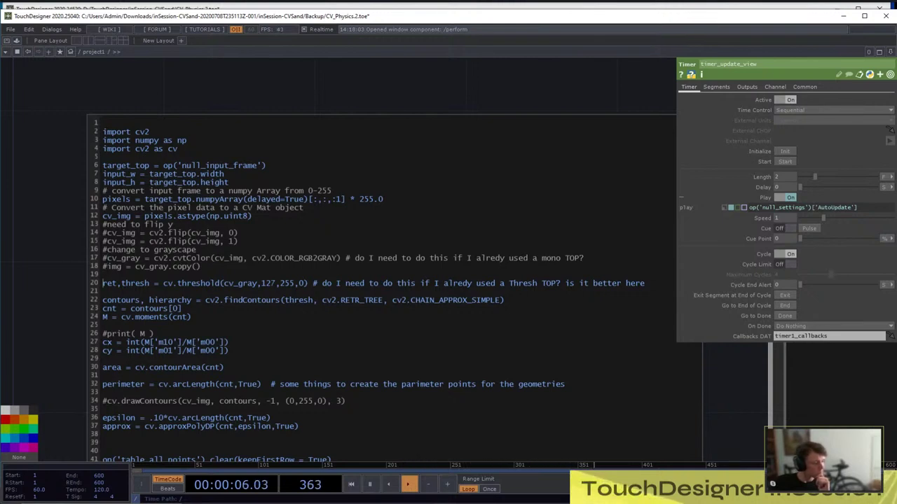
pyautogui.write('#')
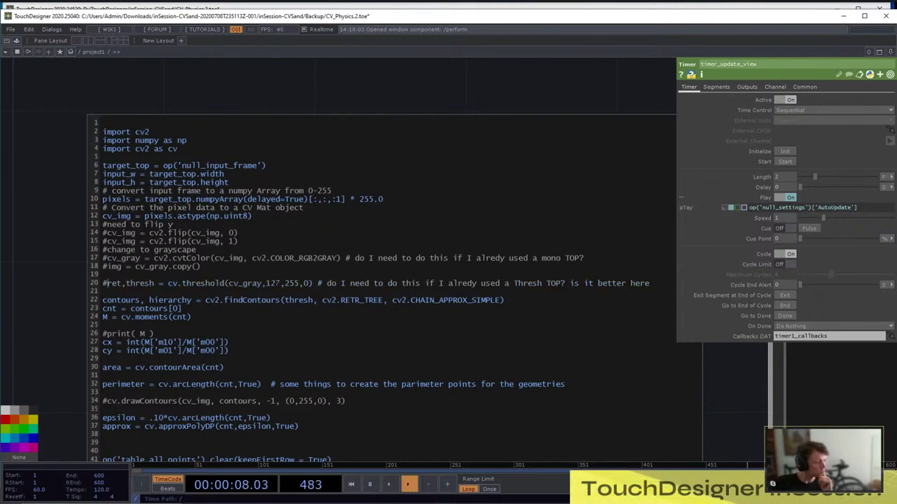
pyautogui.press('Down')
pyautogui.press('Down')
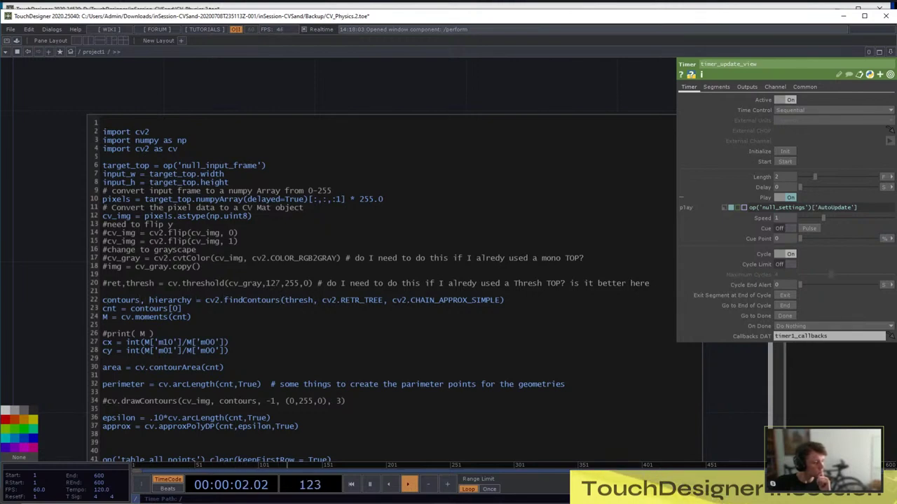
# Replace thresh with cv_img as the input of the cv2.findContours call on line 22
pyautogui.moveTo(313, 300); pyautogui.dragTo(299, 300)
pyautogui.write('cv_img')
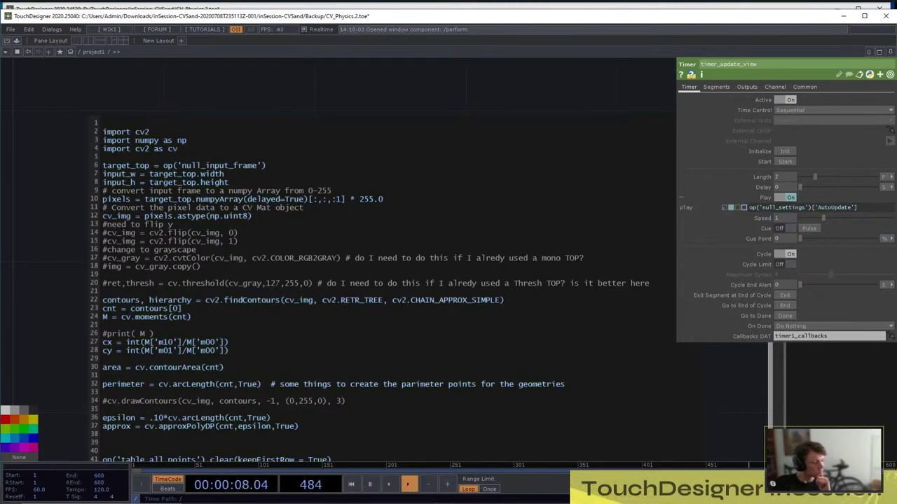
pyautogui.moveTo(73, 268); pyautogui.dragTo(112, 200)
pyautogui.scroll(-5, 87, 209)
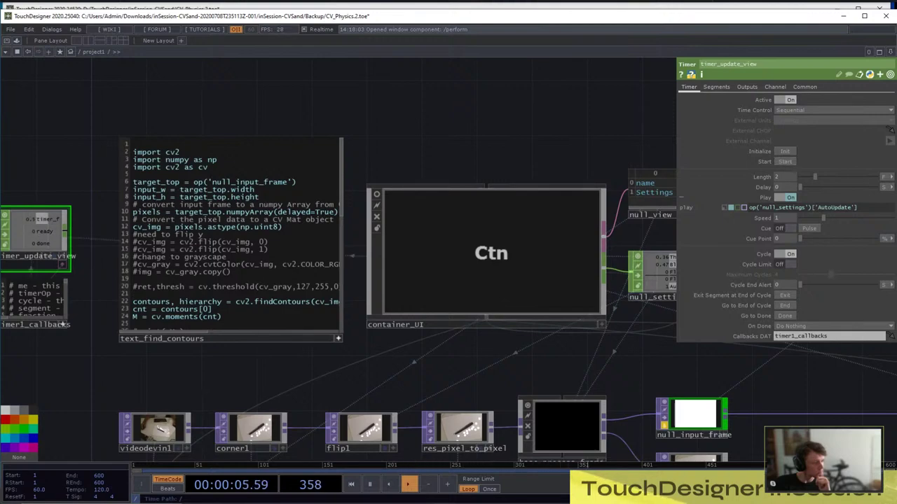
# Examine the edited text_find_contours script and the contents of table_all_points, table_paths and table_active
pyautogui.moveTo(347, 242); pyautogui.dragTo(375, 236)
pyautogui.scroll(3, 347, 207)
pyautogui.scroll(1, 355, 226)
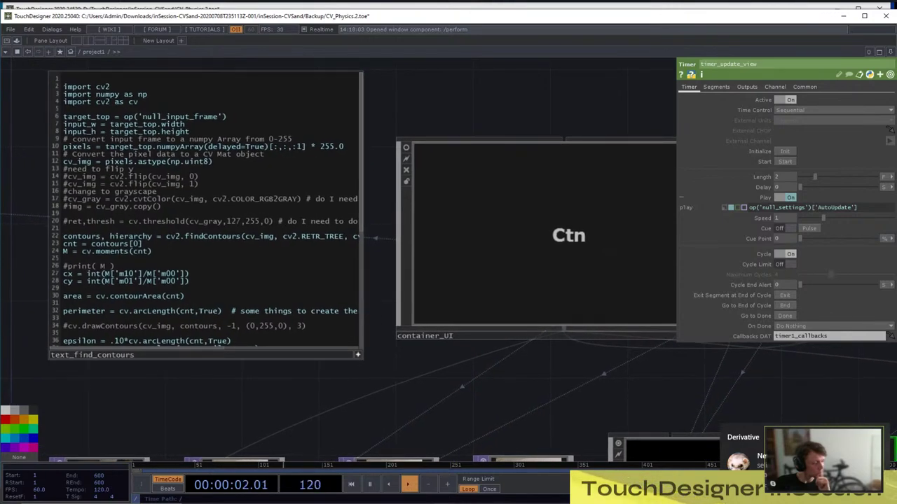
pyautogui.scroll(2, 31, 255)
pyautogui.scroll(1, 38, 256)
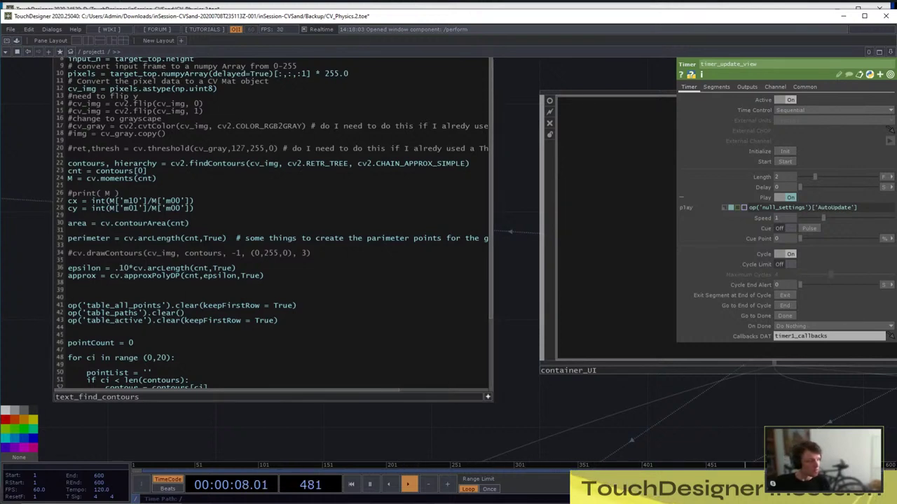
pyautogui.scroll(-5, 39, 250)
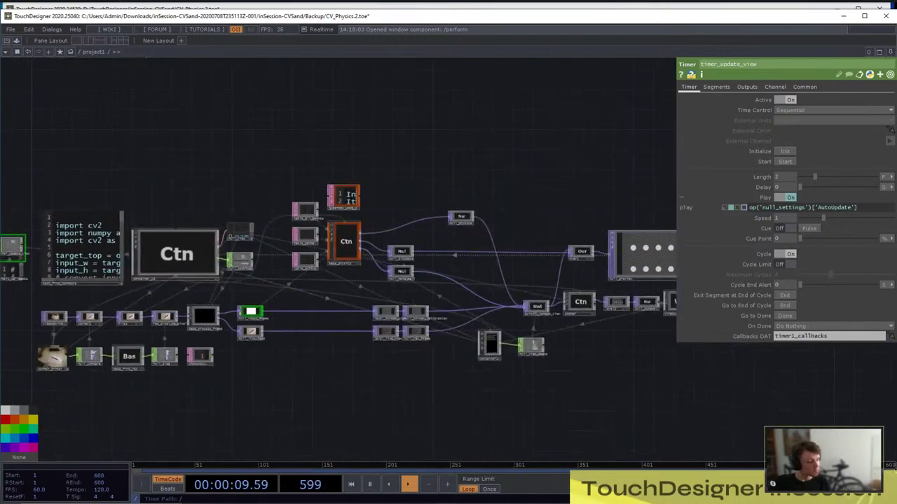
pyautogui.scroll(5, 298, 223)
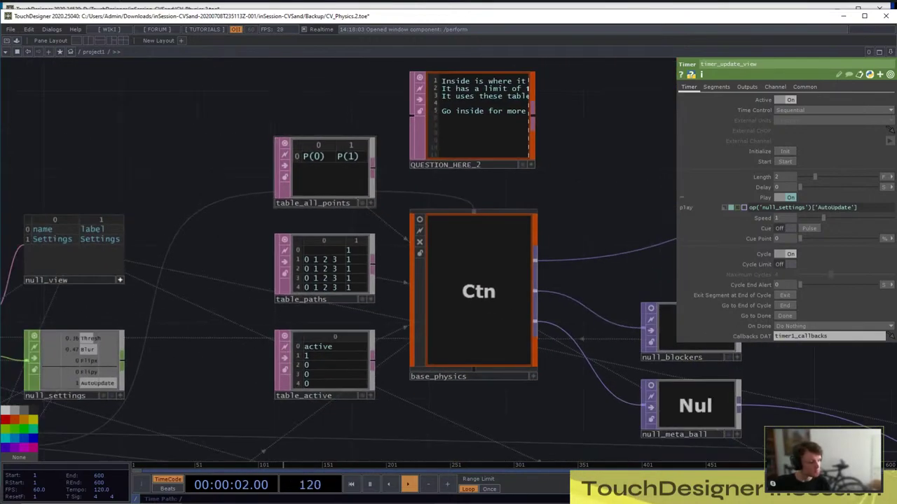
pyautogui.scroll(-5, 389, 189)
# Unlock the null_input_frame TOP so it receives the processed frame from base_process_frame
pyautogui.scroll(8, 294, 268)
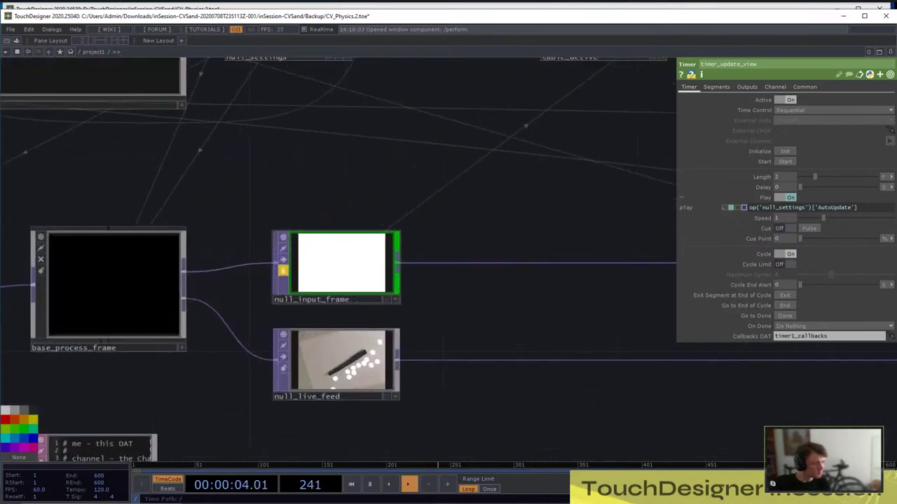
pyautogui.scroll(1, 275, 268)
pyautogui.click(283, 268)
pyautogui.click(299, 281)
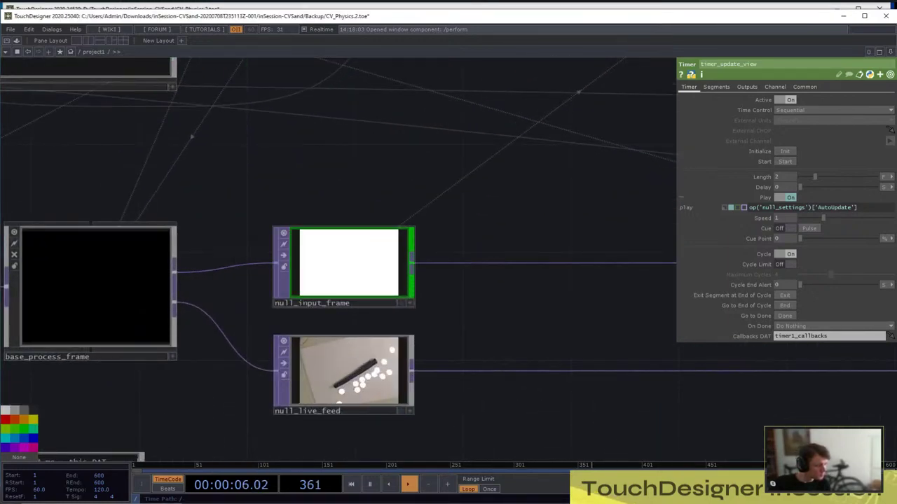
pyautogui.scroll(-2, 484, 294)
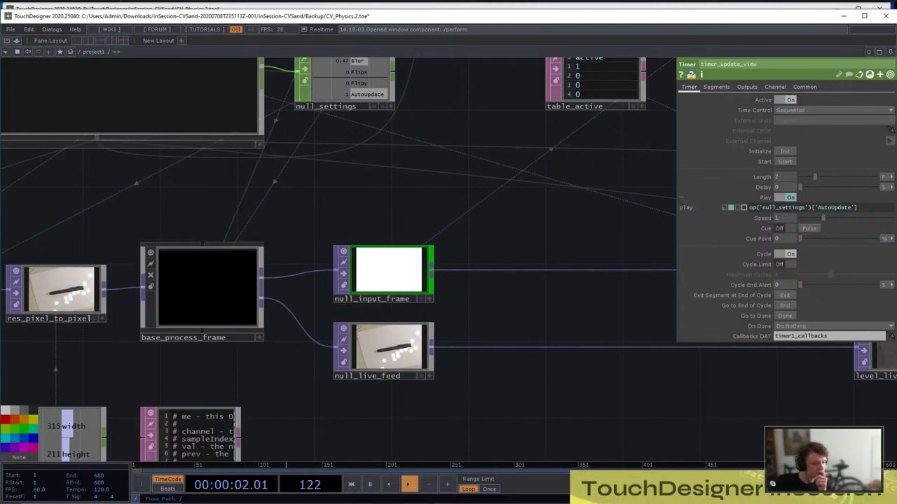
# Examine the contour loop in text_find_contours, especially where it appends rows to table_all_points and table_paths
pyautogui.moveTo(280, 217); pyautogui.dragTo(284, 226)
pyautogui.moveTo(373, 193); pyautogui.dragTo(542, 292)
pyautogui.scroll(-3, 461, 305)
pyautogui.moveTo(96, 269); pyautogui.dragTo(120, 265)
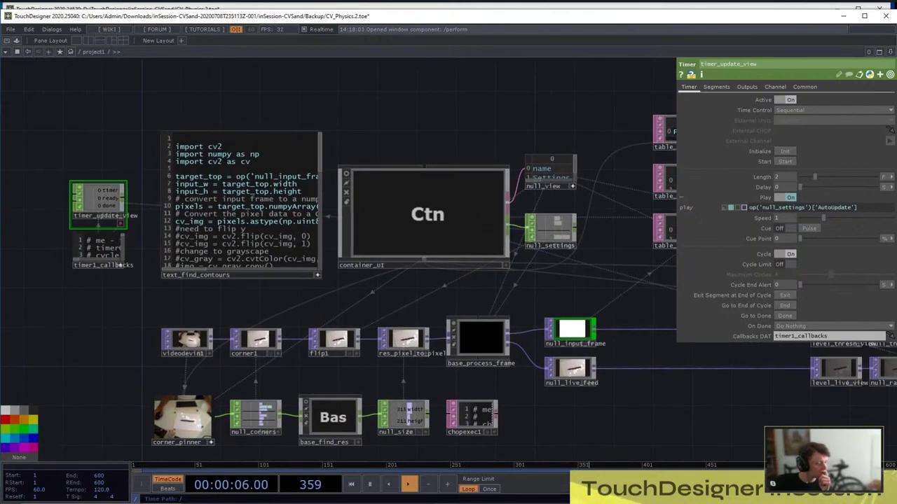
pyautogui.scroll(5, 125, 157)
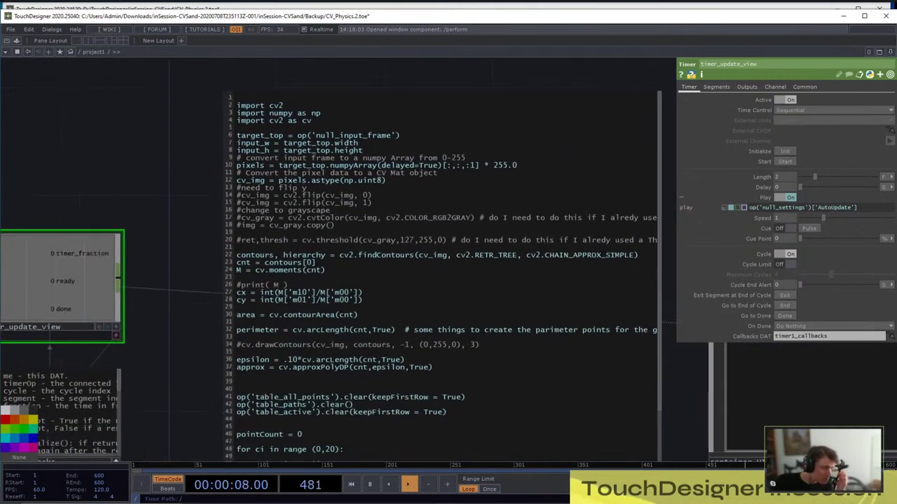
pyautogui.moveTo(209, 412); pyautogui.dragTo(97, 333)
pyautogui.scroll(4, 160, 260)
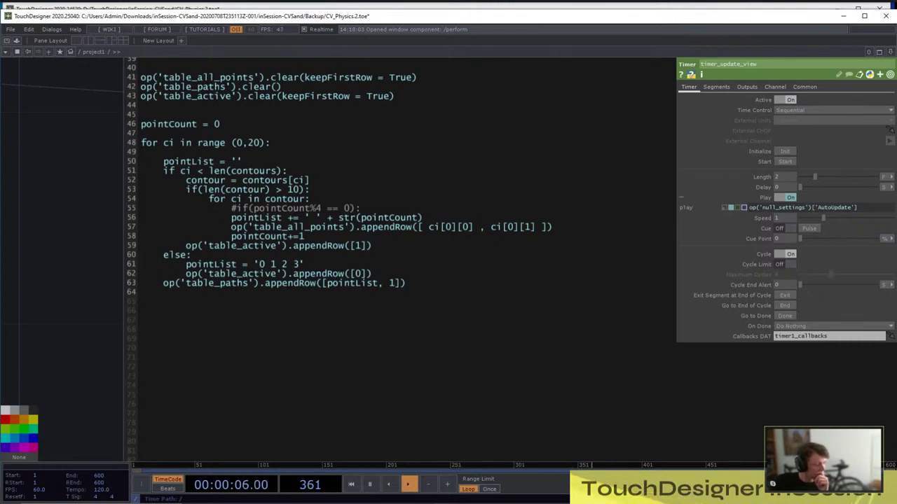
pyautogui.moveTo(254, 227); pyautogui.dragTo(343, 228)
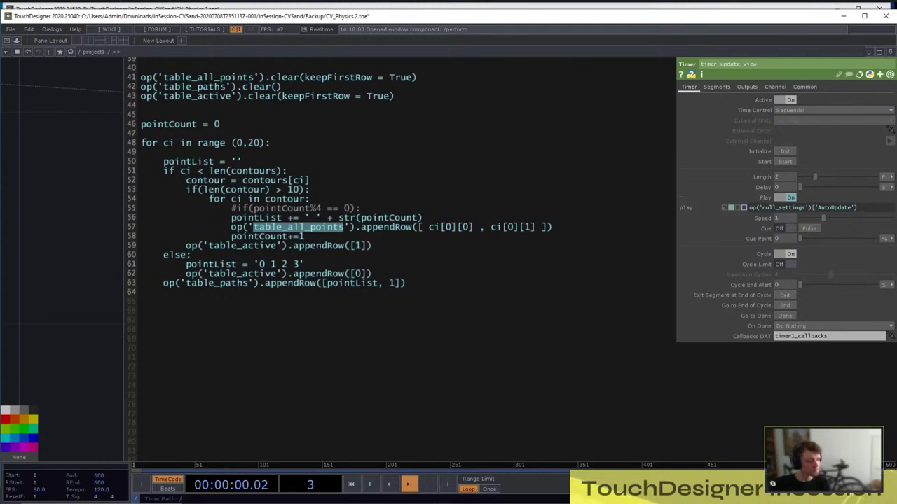
pyautogui.moveTo(186, 283); pyautogui.dragTo(248, 283)
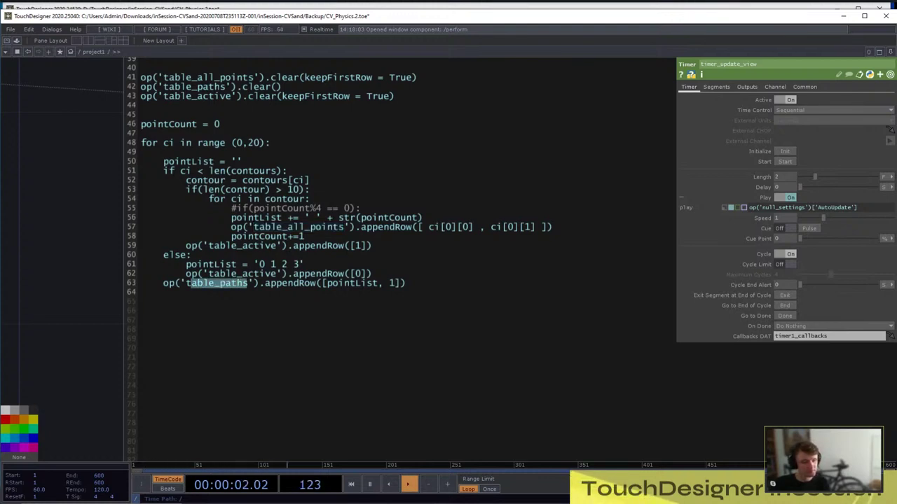
pyautogui.click(249, 283)
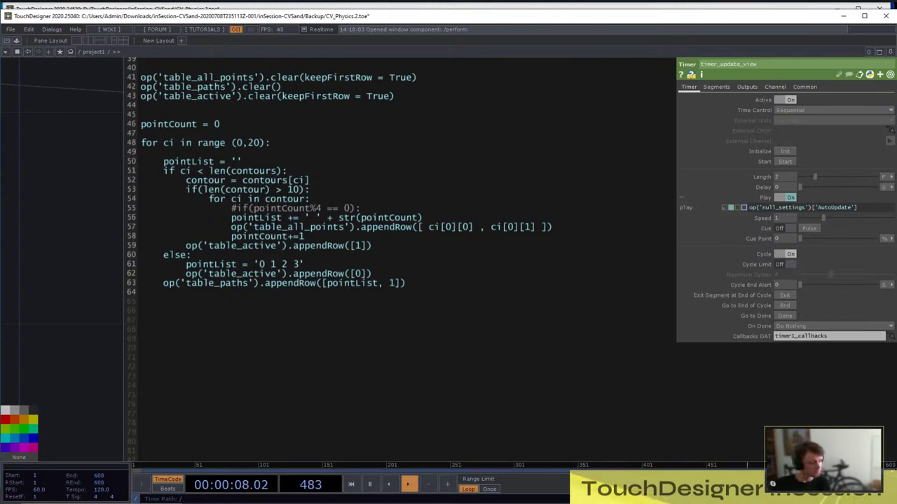
# Review the end of the text_find_contours script once more and save the project
pyautogui.scroll(-10, 104, 269)
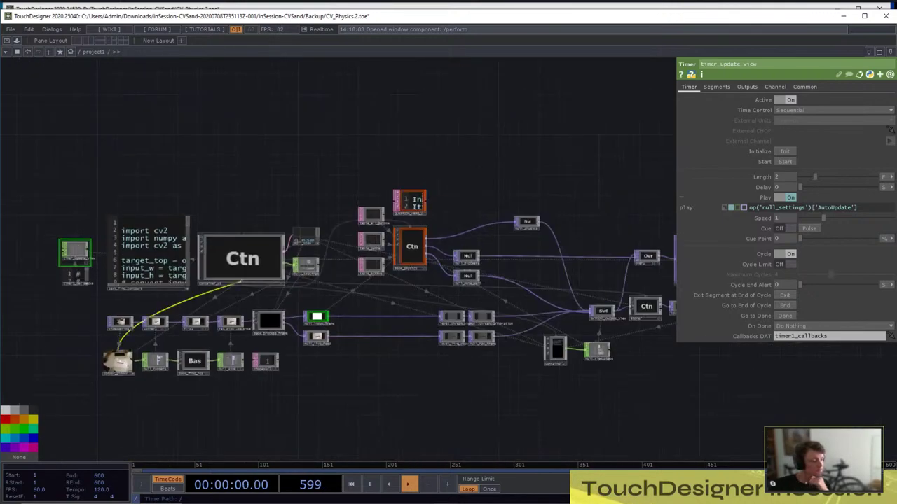
pyautogui.scroll(5, 113, 287)
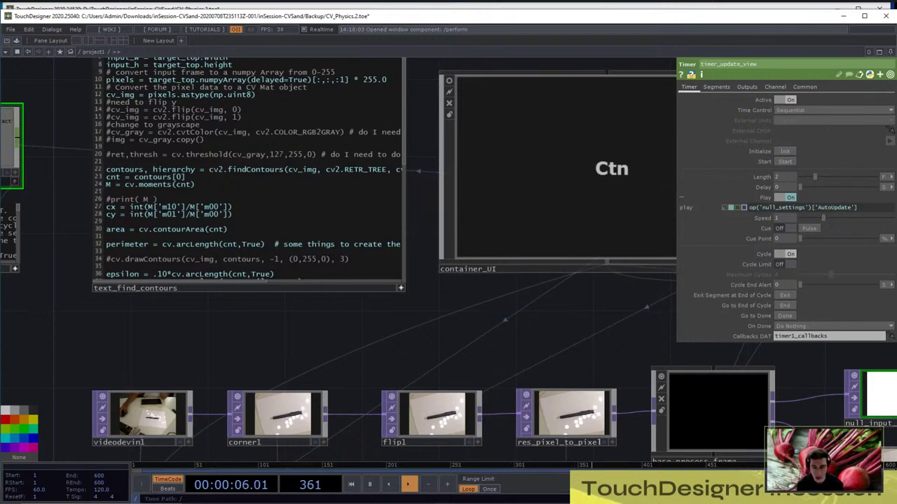
pyautogui.scroll(5, 81, 261)
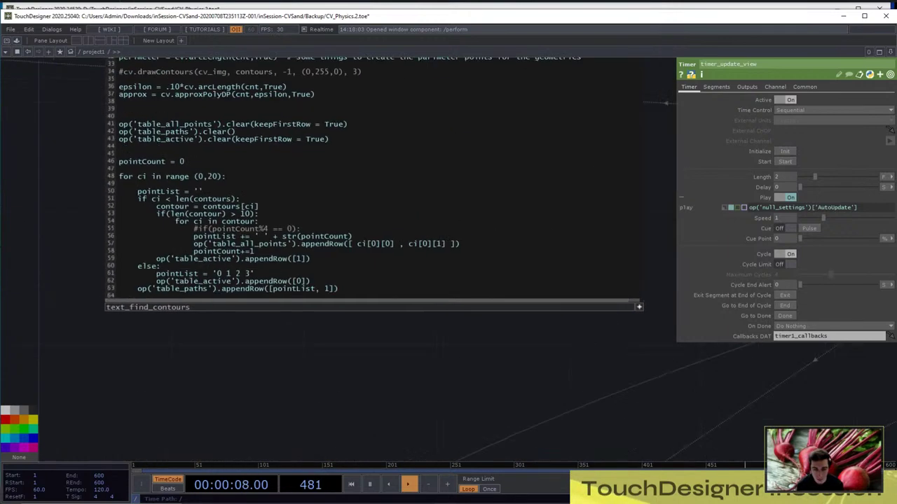
pyautogui.moveTo(81, 261); pyautogui.dragTo(80, 307)
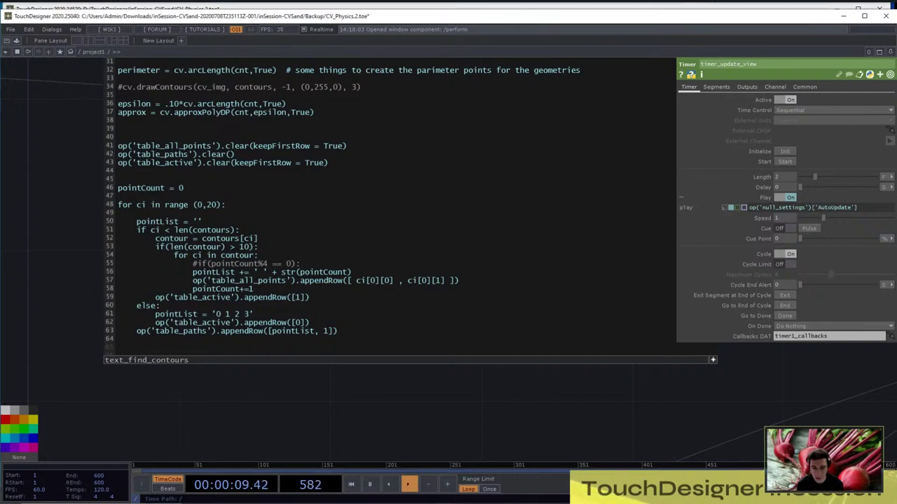
pyautogui.hotkey('ctrl', 's')
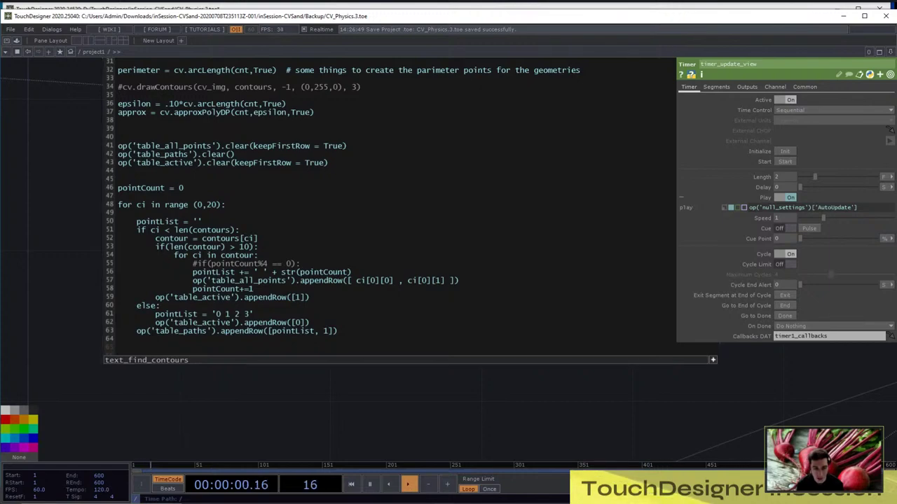
# Go inside the base_physics component and examine the geo_CV_Actors geometry
pyautogui.press('h')
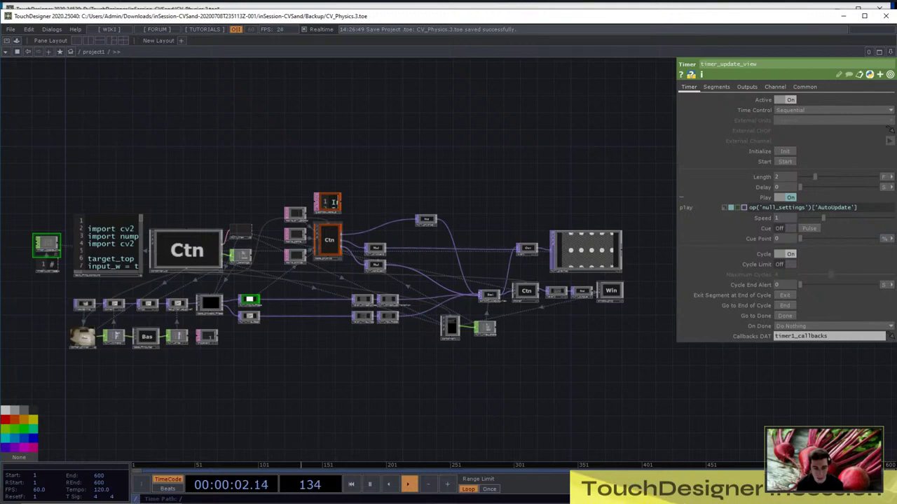
pyautogui.scroll(4, 333, 238)
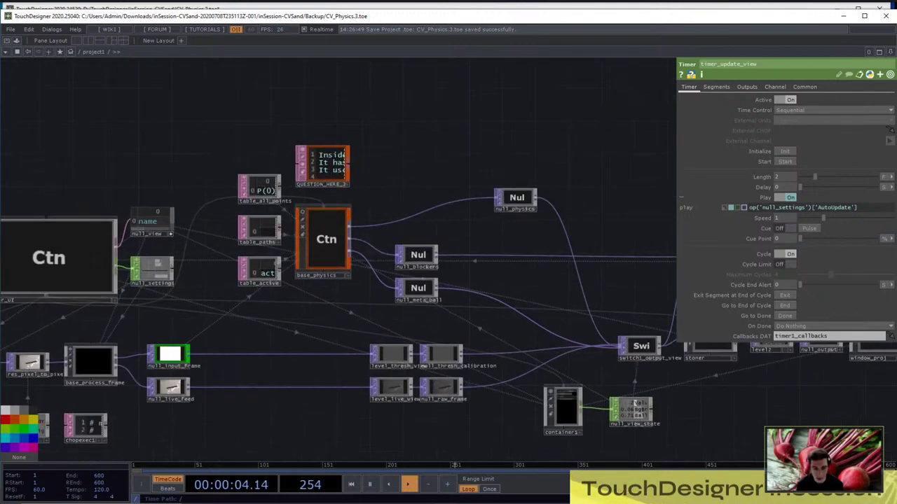
pyautogui.scroll(5, 333, 233)
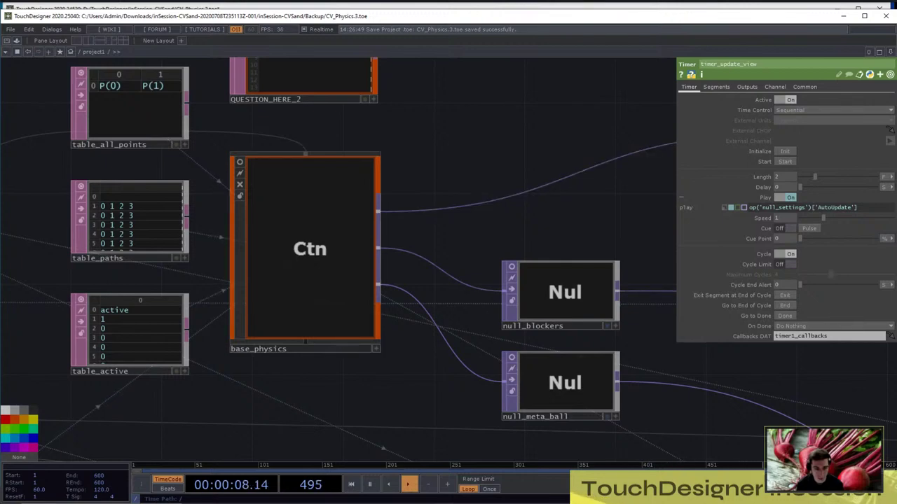
pyautogui.moveTo(434, 176); pyautogui.dragTo(505, 168)
pyautogui.scroll(5, 379, 238)
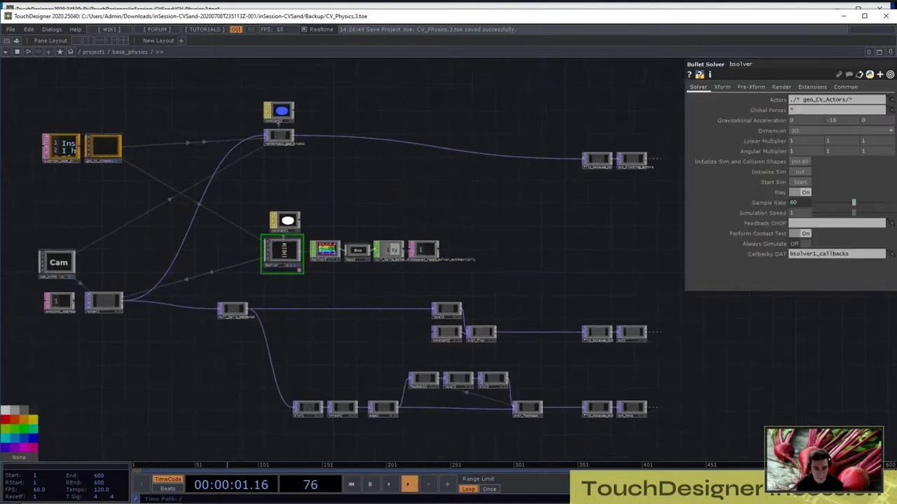
pyautogui.moveTo(379, 232); pyautogui.dragTo(467, 251)
pyautogui.scroll(10, 188, 163)
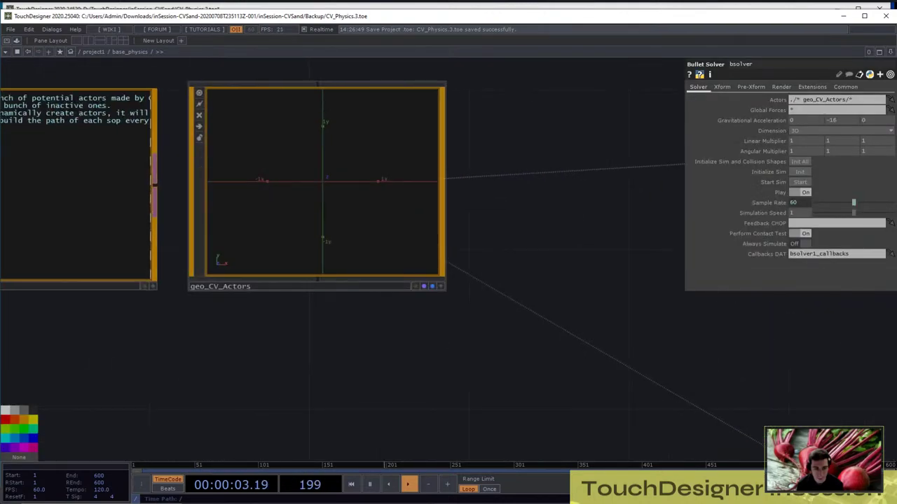
# Enter the geo_CV_Actors network and examine the general parameters of the item2 actor
pyautogui.scroll(3, 371, 238)
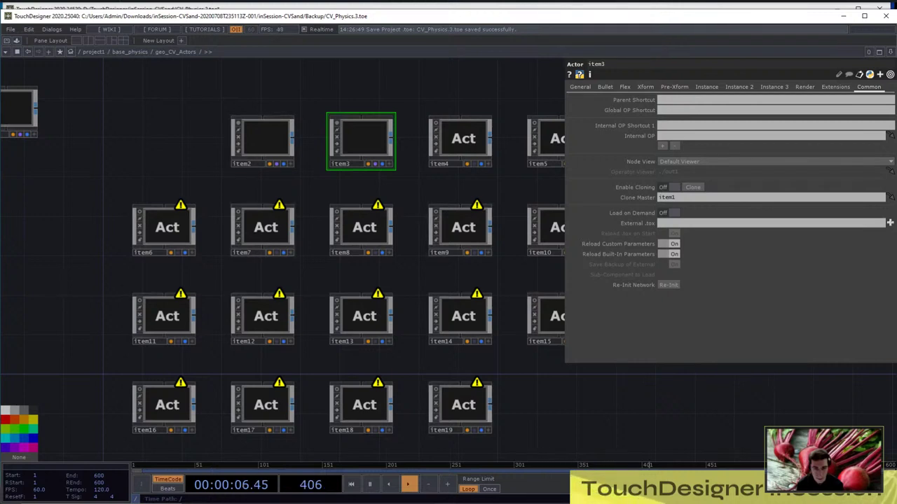
pyautogui.moveTo(305, 151); pyautogui.dragTo(310, 168)
pyautogui.click(269, 158)
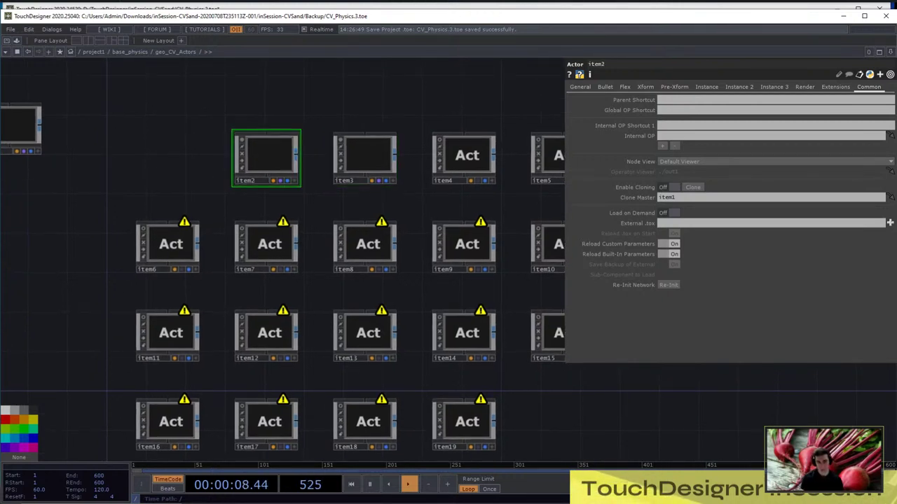
pyautogui.click(580, 87)
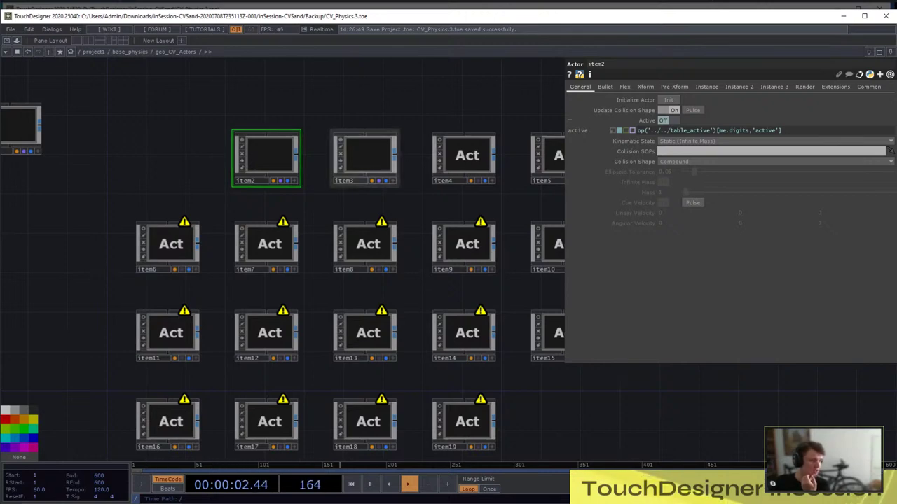
# Go inside item2 and examine the points and polygons settings of the add0 SOP
pyautogui.scroll(3, 268, 152)
pyautogui.scroll(5, 265, 161)
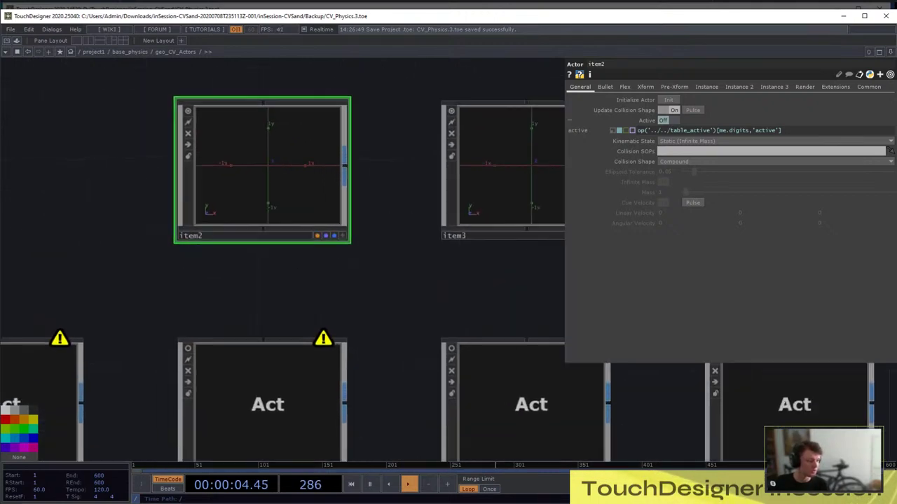
pyautogui.moveTo(264, 161); pyautogui.dragTo(375, 123)
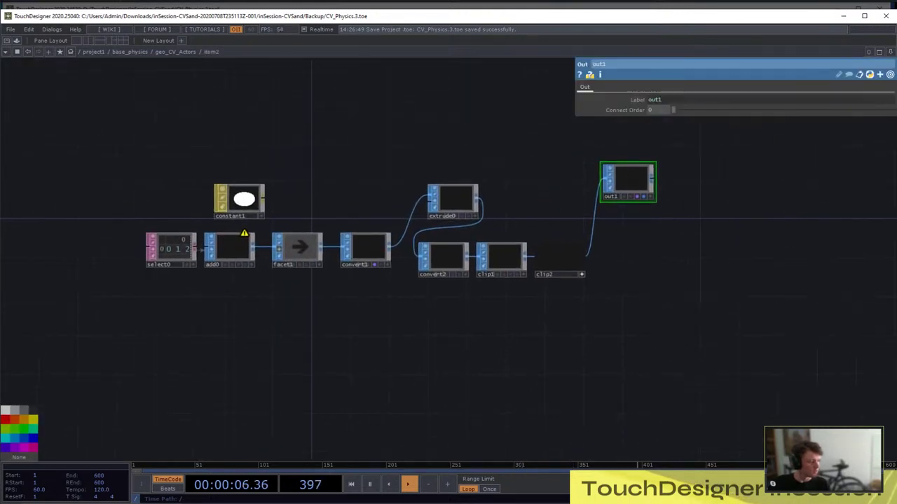
pyautogui.scroll(5, 184, 243)
pyautogui.scroll(-2, 254, 236)
pyautogui.scroll(3, 203, 251)
pyautogui.scroll(1, 206, 245)
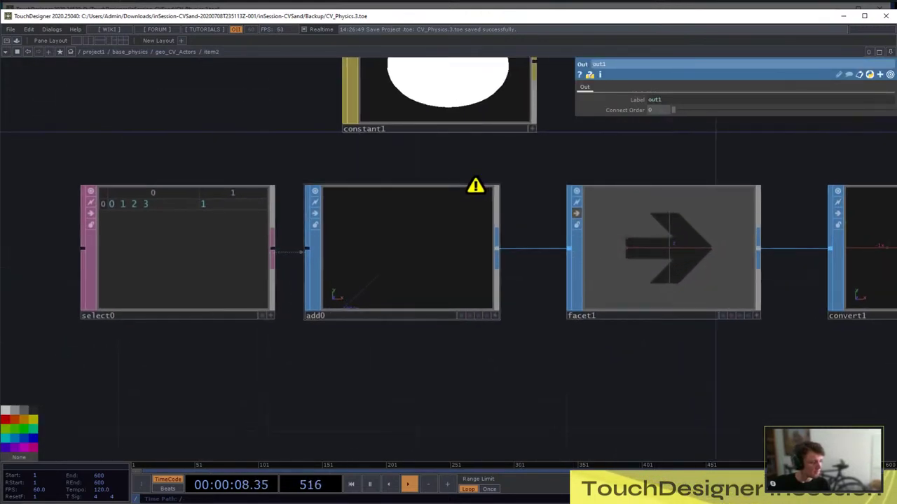
pyautogui.click(401, 252)
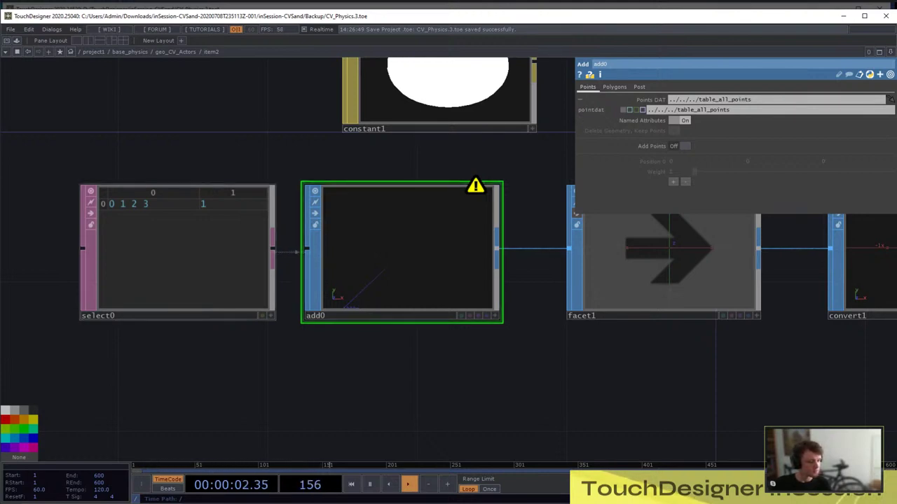
pyautogui.click(614, 87)
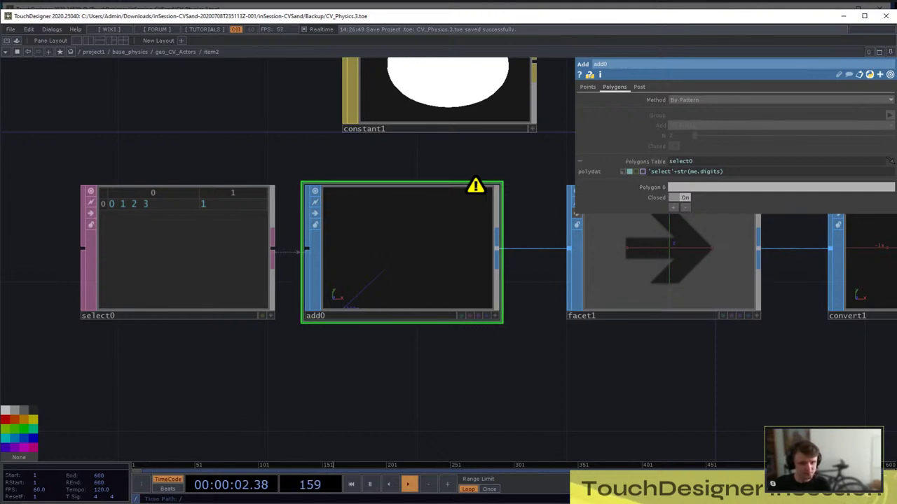
# Return to the geo_CV_Actors network and look over item2 and the surrounding grid of actors
pyautogui.scroll(-10, 383, 241)
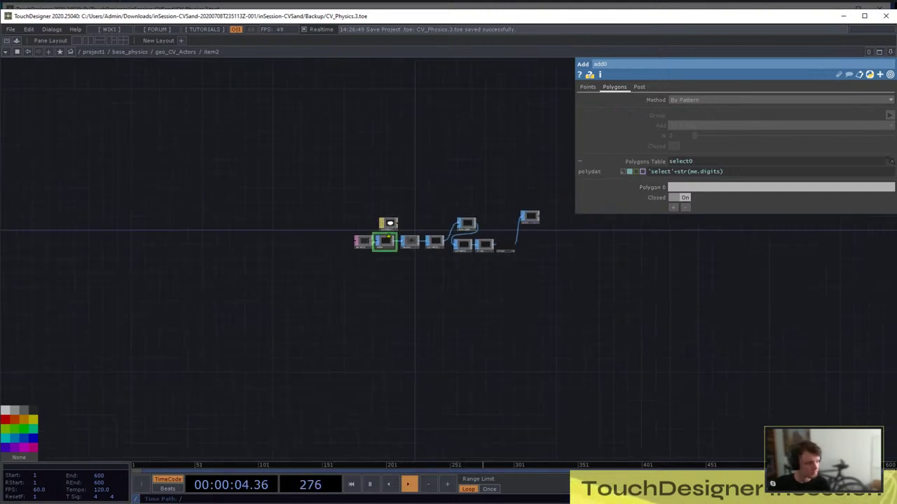
pyautogui.scroll(-3, 383, 241)
pyautogui.scroll(-6, 315, 204)
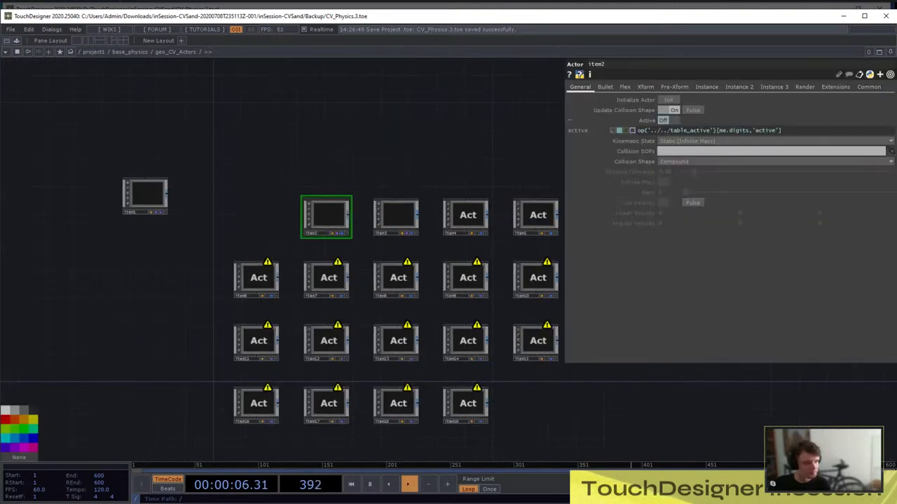
pyautogui.scroll(4, 353, 218)
pyautogui.scroll(1, 339, 218)
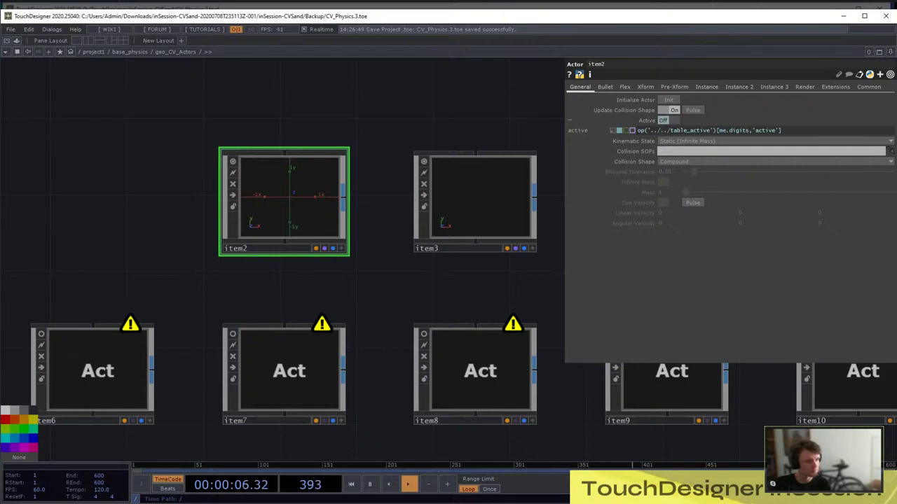
pyautogui.scroll(-5, 294, 272)
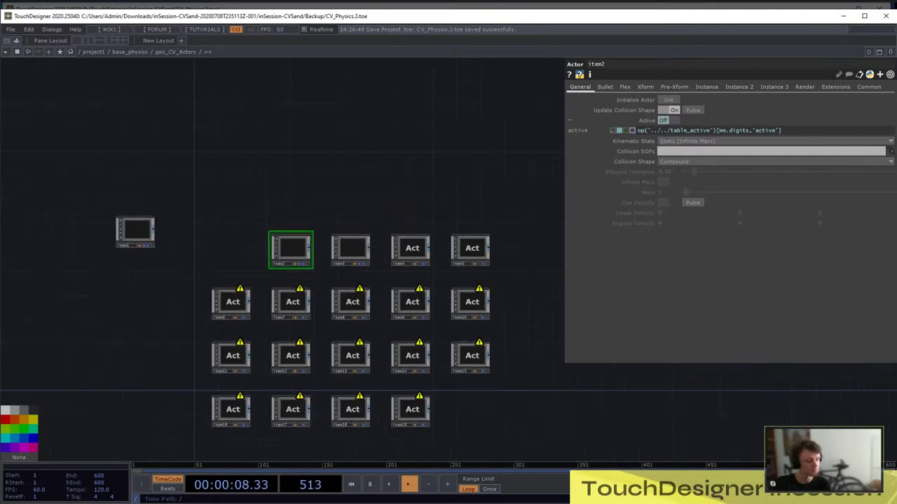
# Create a Base COMP in the empty area above the actor grid and go inside it
pyautogui.press('Tab')
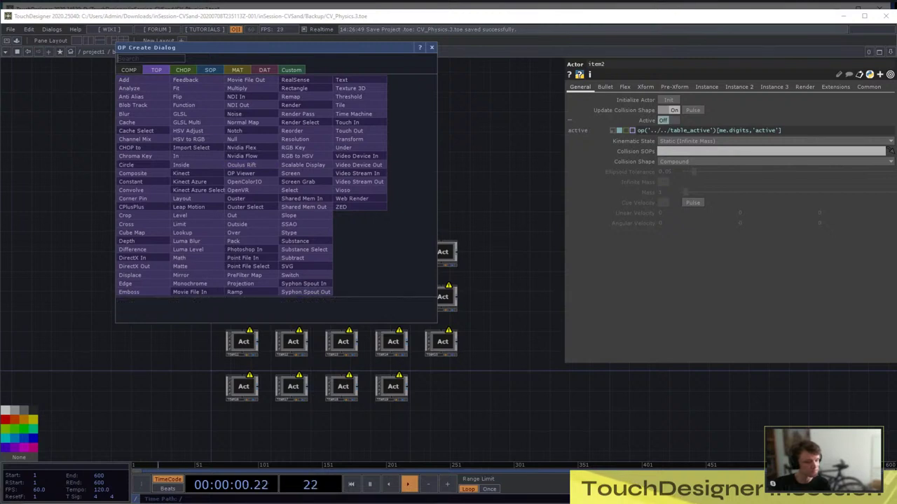
pyautogui.click(128, 70)
pyautogui.click(234, 88)
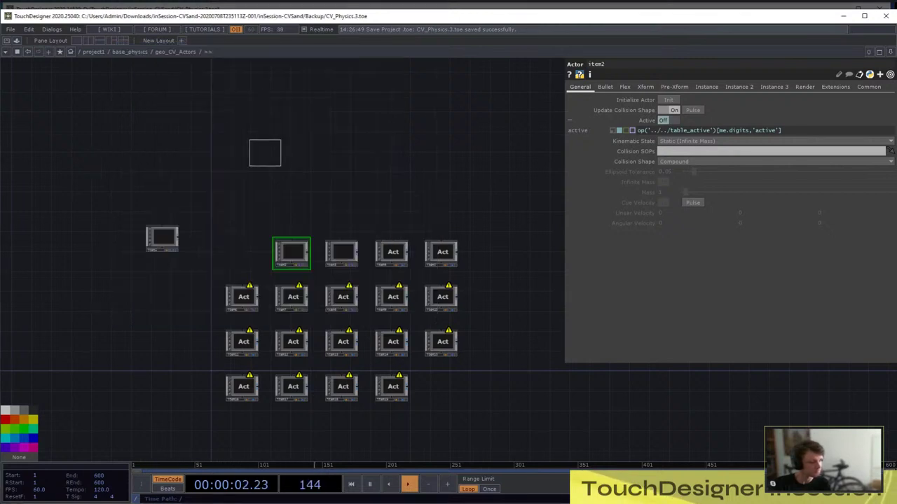
pyautogui.click(262, 171)
pyautogui.scroll(5, 261, 171)
pyautogui.scroll(5, 261, 171)
pyautogui.moveTo(525, 194); pyautogui.dragTo(238, 193)
# Add a Tube SOP to the empty base network and set its orientation to Z Axis
pyautogui.press('Tab')
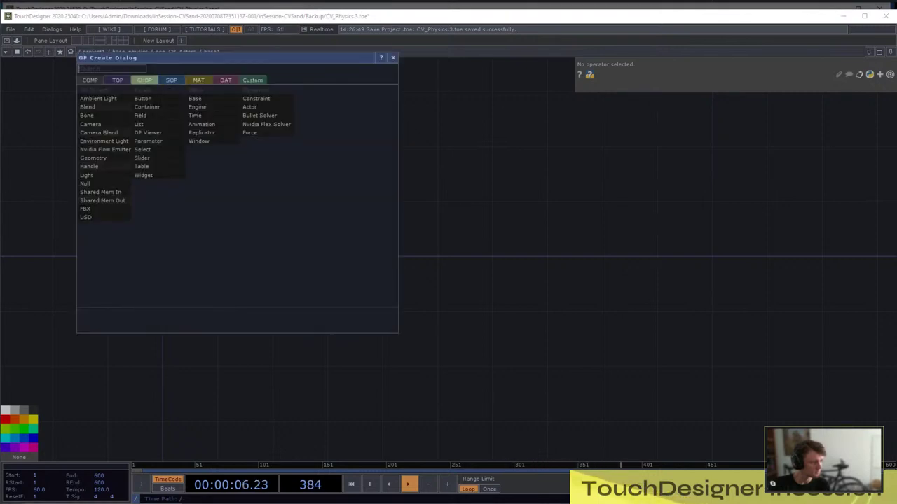
pyautogui.click(172, 80)
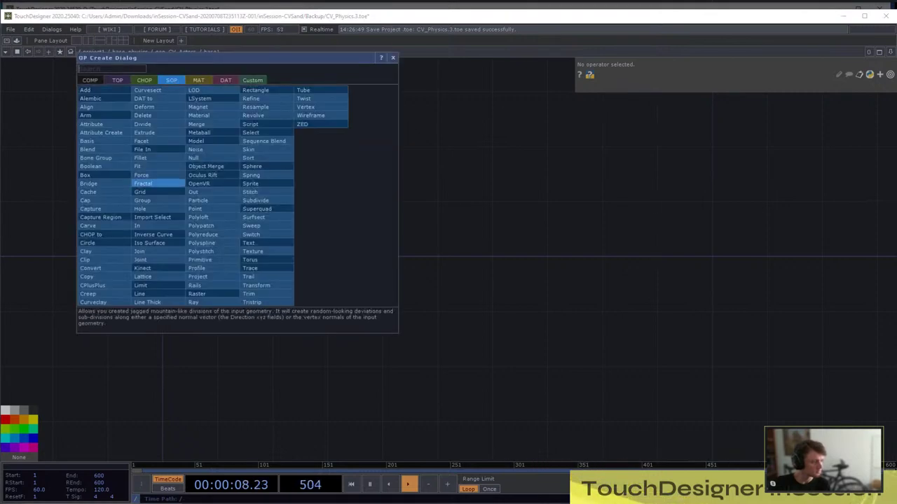
pyautogui.write('tube')
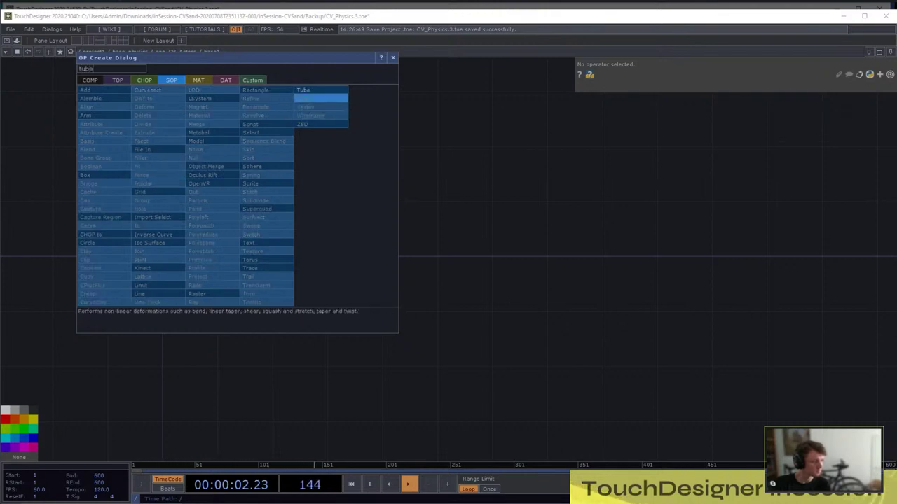
pyautogui.click(322, 90)
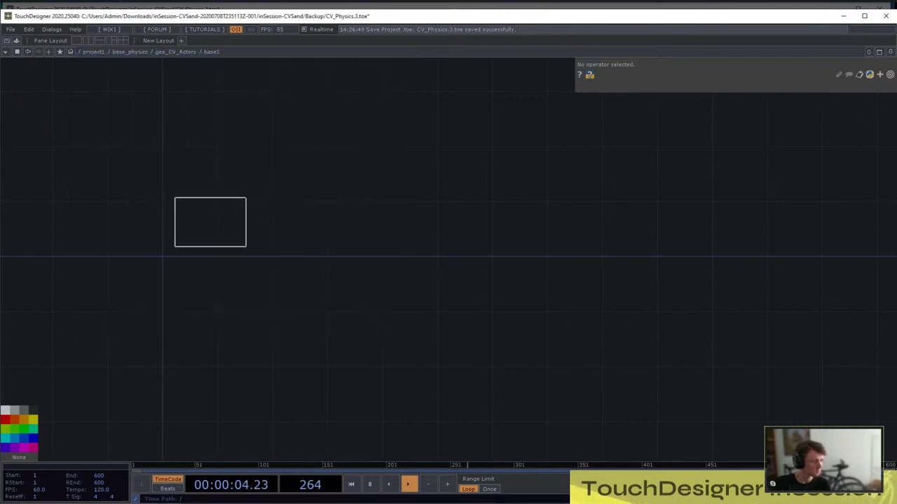
pyautogui.click(210, 223)
pyautogui.scroll(3, 206, 220)
pyautogui.scroll(1, 207, 220)
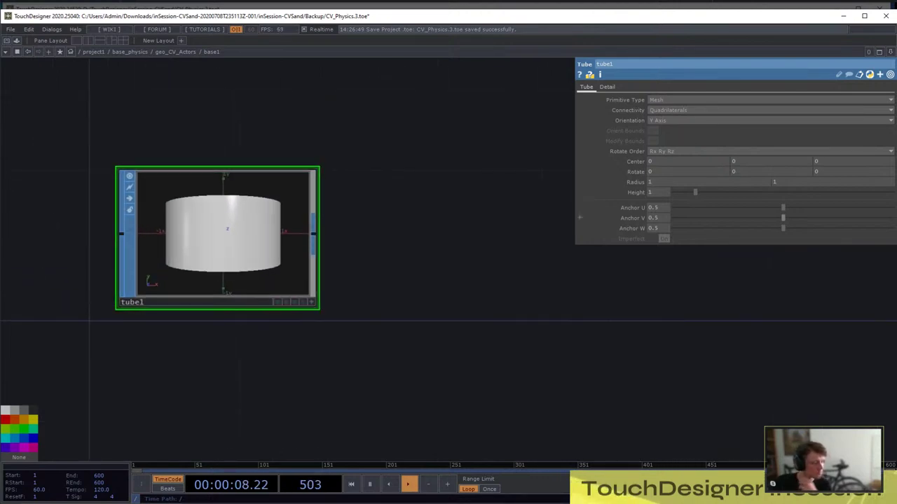
pyautogui.click(661, 121)
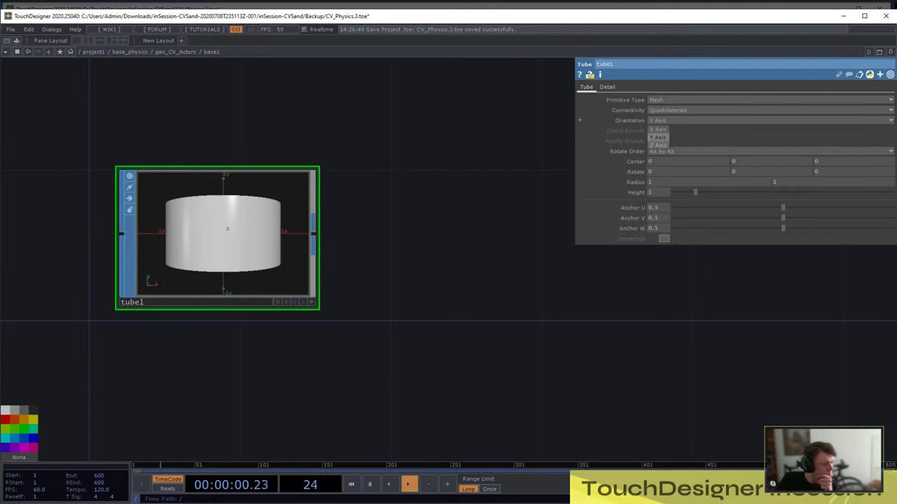
pyautogui.click(657, 145)
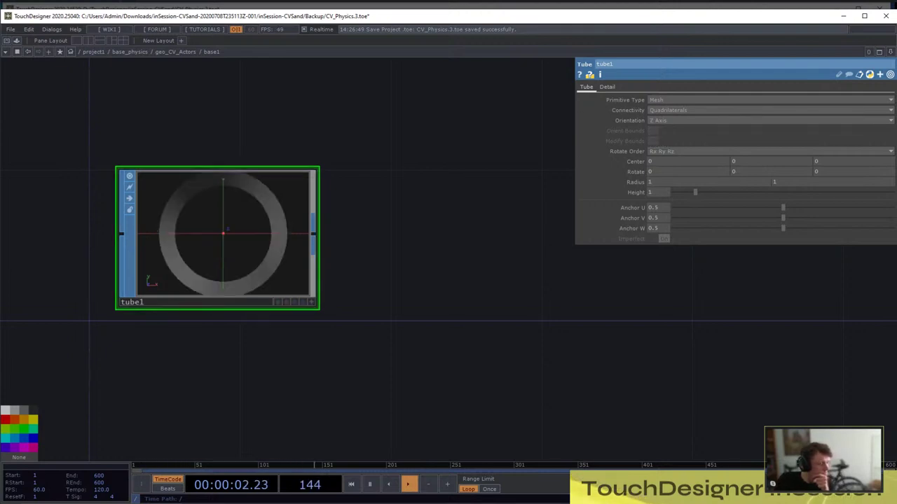
# Show point numbers in the tube1 viewer, turn them off again, and switch its display to wireframe
pyautogui.click(607, 87)
pyautogui.scroll(3, 196, 247)
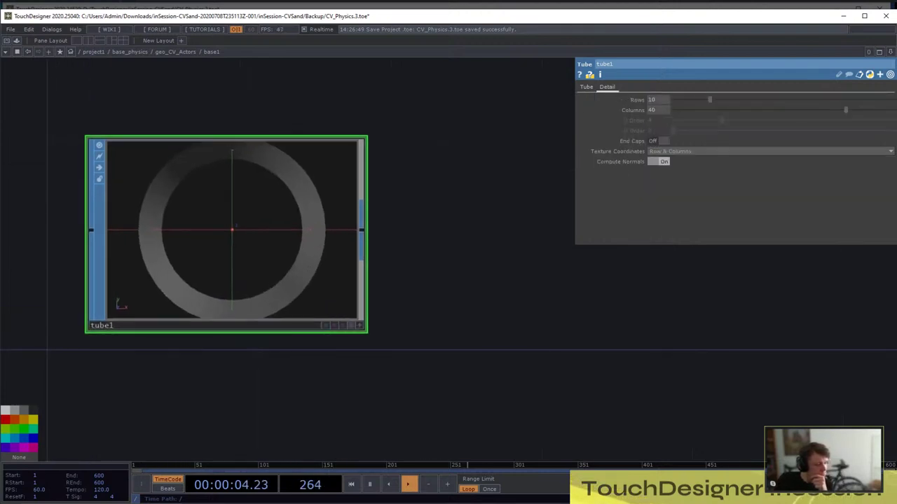
pyautogui.click(359, 325)
pyautogui.rightClick(212, 192)
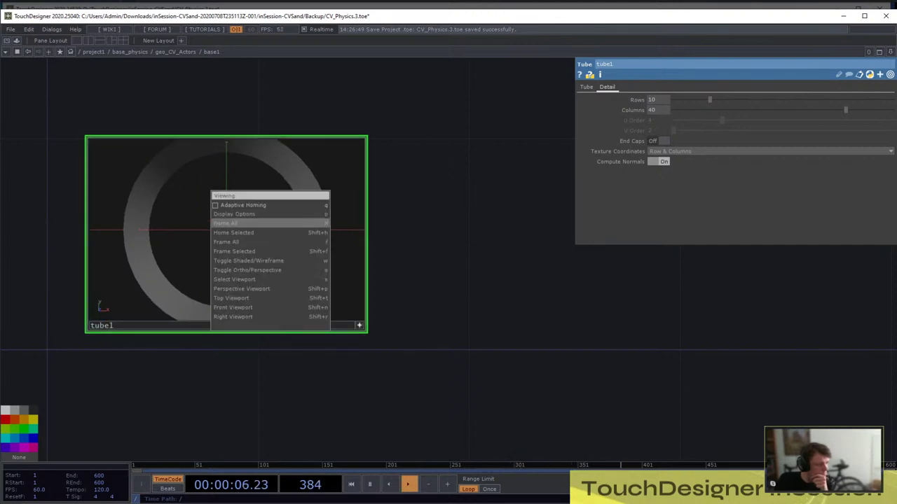
pyautogui.click(234, 214)
pyautogui.click(142, 102)
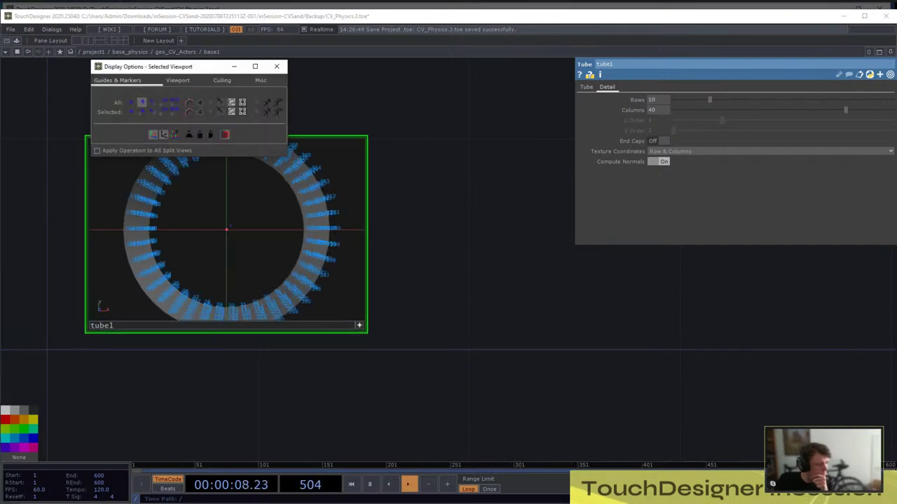
pyautogui.click(235, 241)
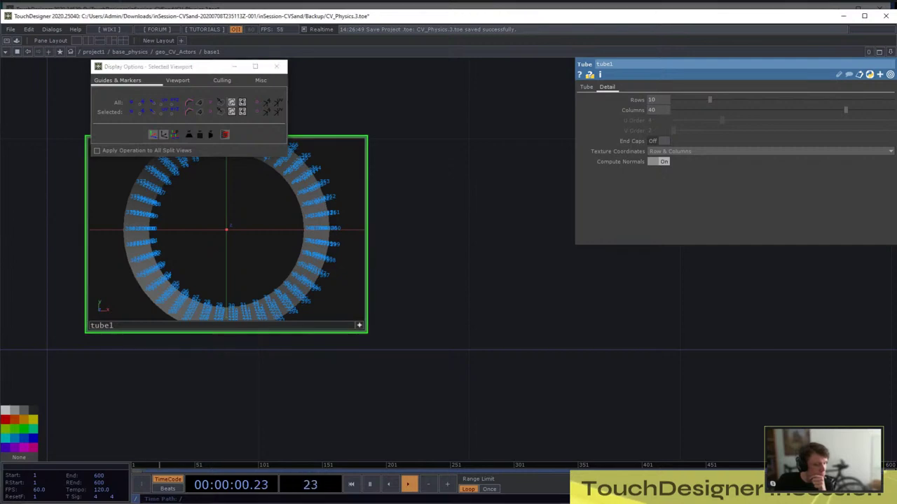
pyautogui.click(142, 102)
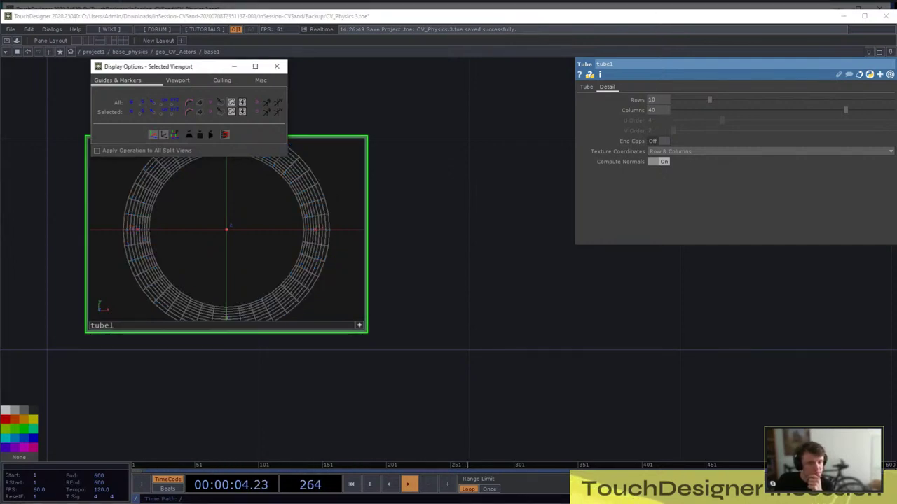
# Set the rows of tube1 to 2, close the display options, and deactivate its viewer
pyautogui.click(658, 100)
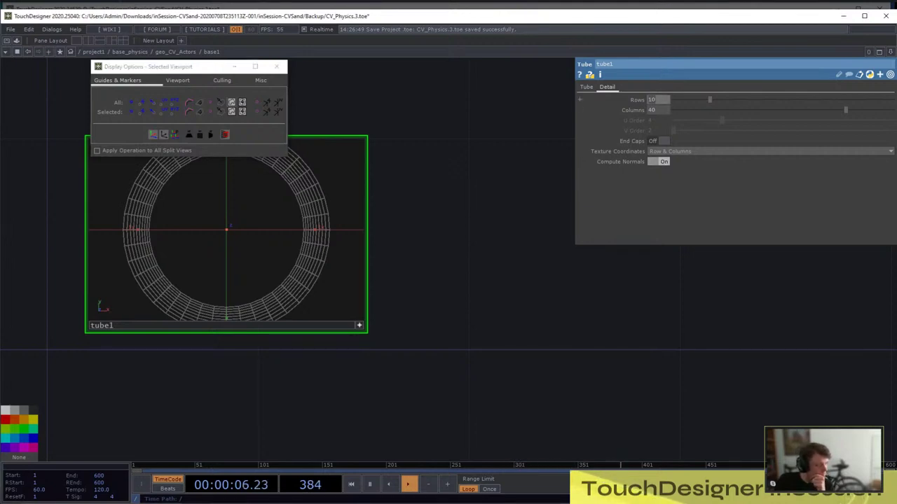
pyautogui.press('Return')
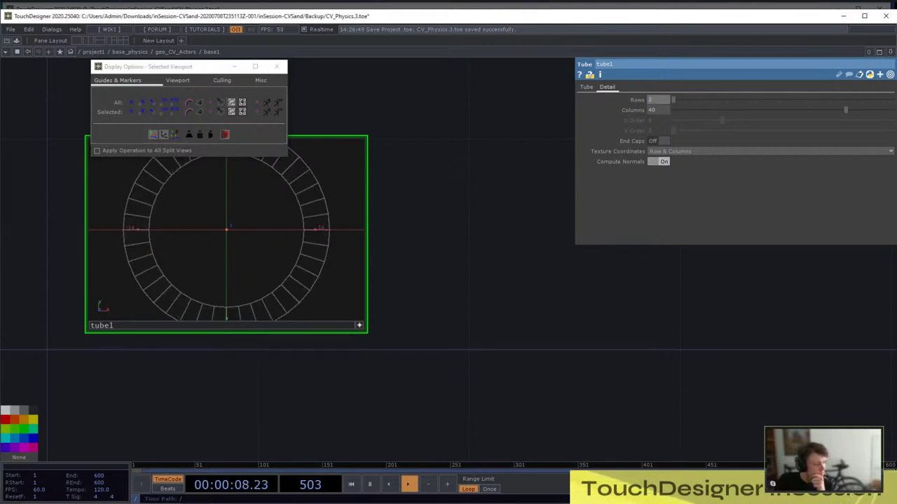
pyautogui.click(276, 66)
pyautogui.scroll(-3, 245, 366)
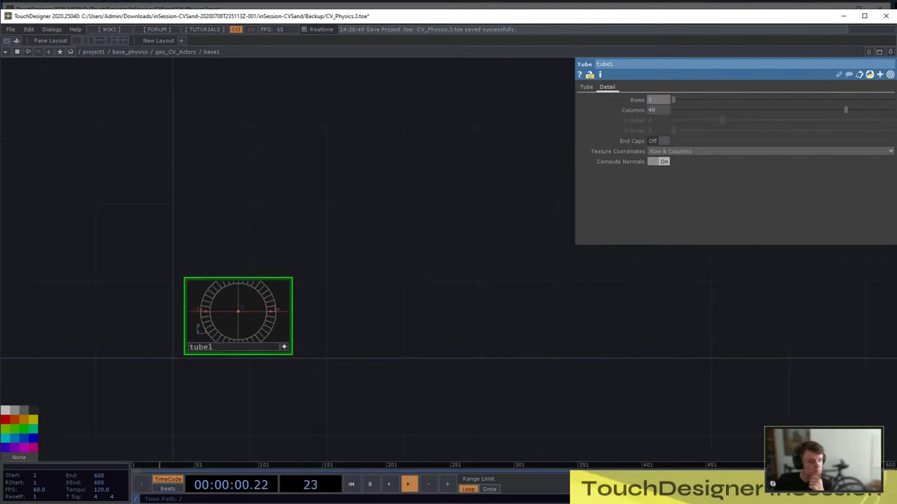
pyautogui.click(284, 347)
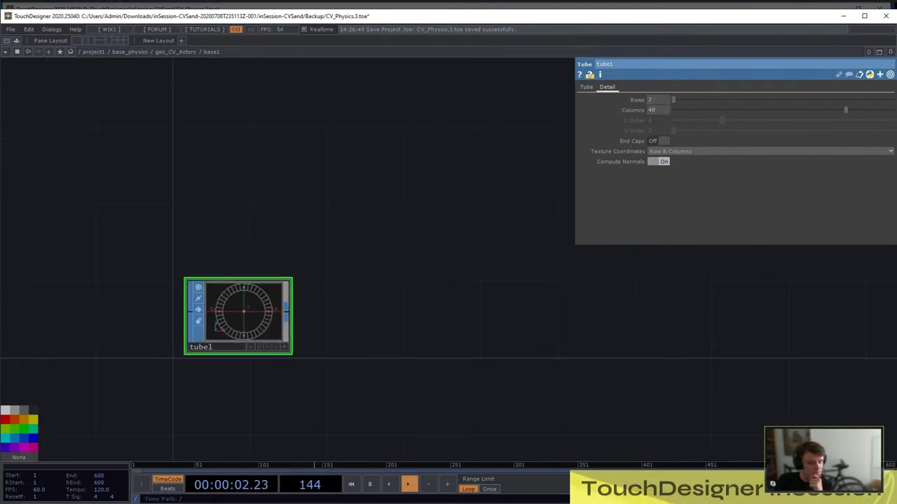
# Add a CHOP to SOP after tube1, with the tube as its input
pyautogui.press('Tab')
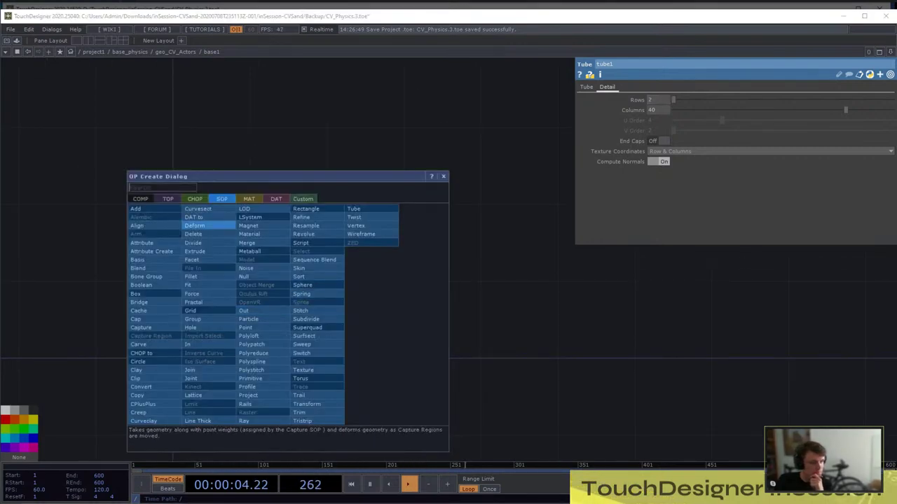
pyautogui.write('chop')
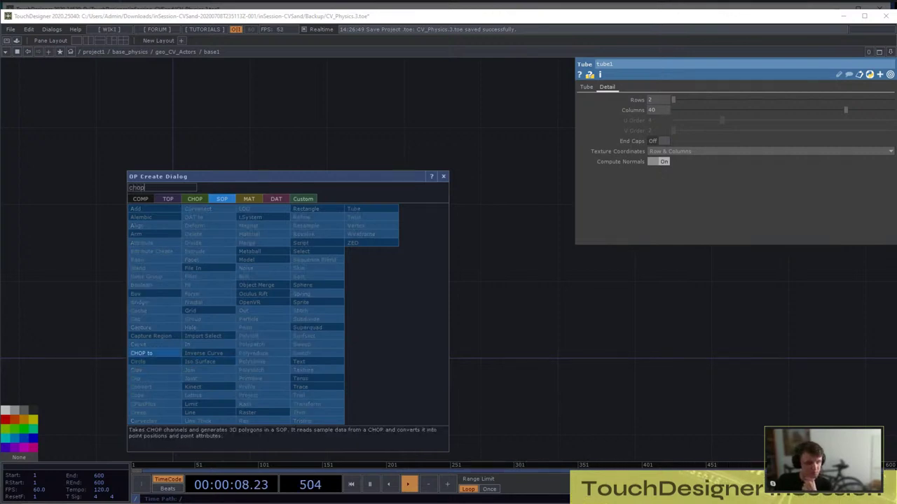
pyautogui.click(143, 353)
pyautogui.click(309, 279)
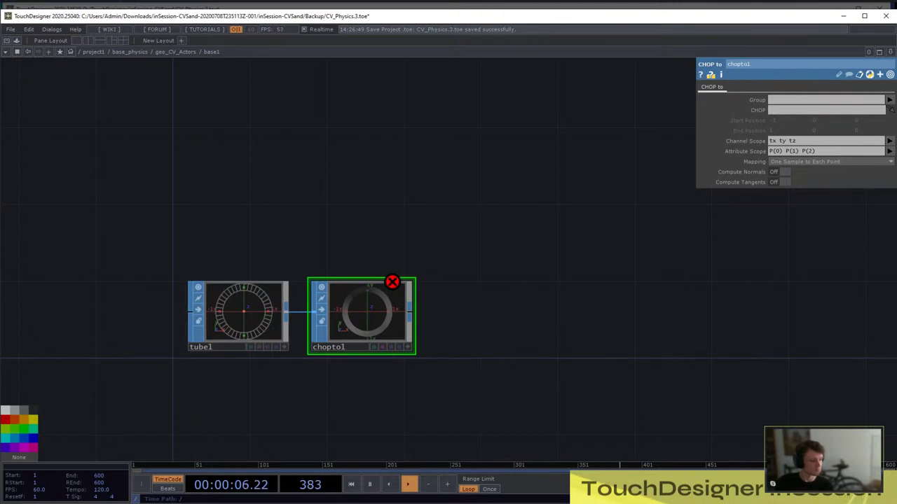
pyautogui.scroll(2, 392, 318)
pyautogui.moveTo(484, 318); pyautogui.dragTo(519, 302)
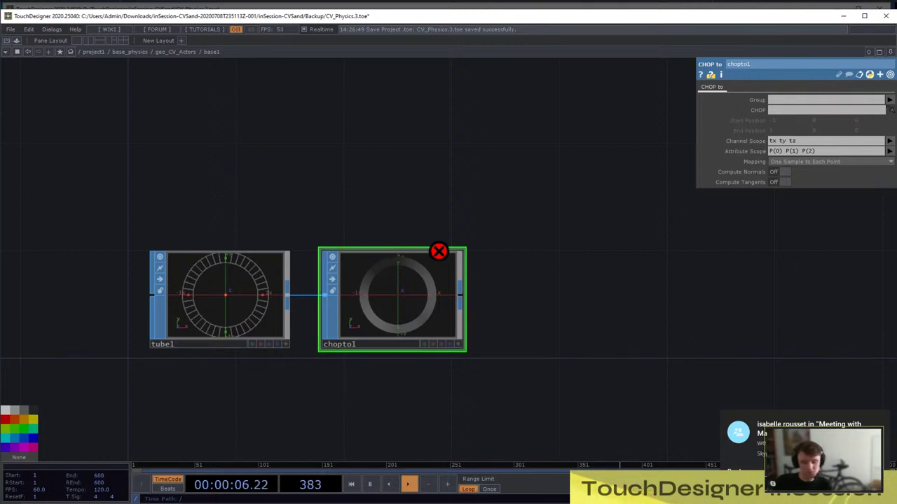
pyautogui.scroll(3, 435, 342)
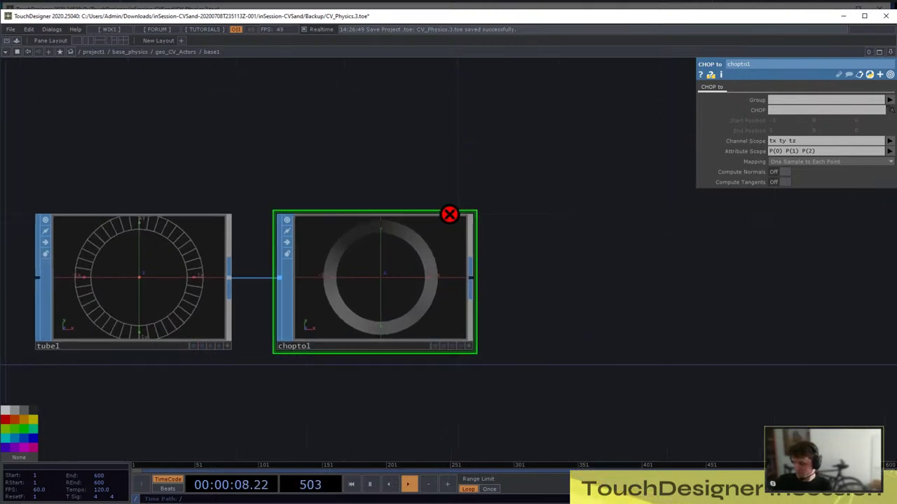
# Set the mapping of chopto1 to Resample CHOP to Fit SOP
pyautogui.moveTo(435, 399); pyautogui.dragTo(481, 396)
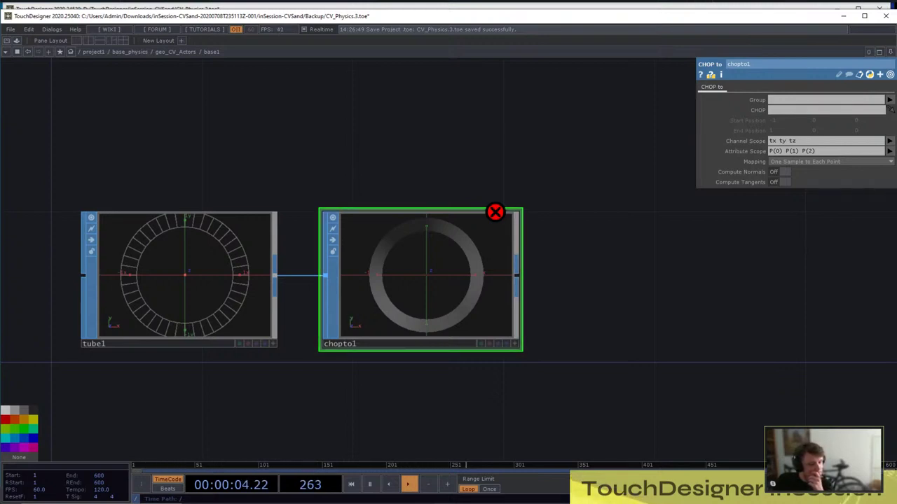
pyautogui.middleClick(429, 280)
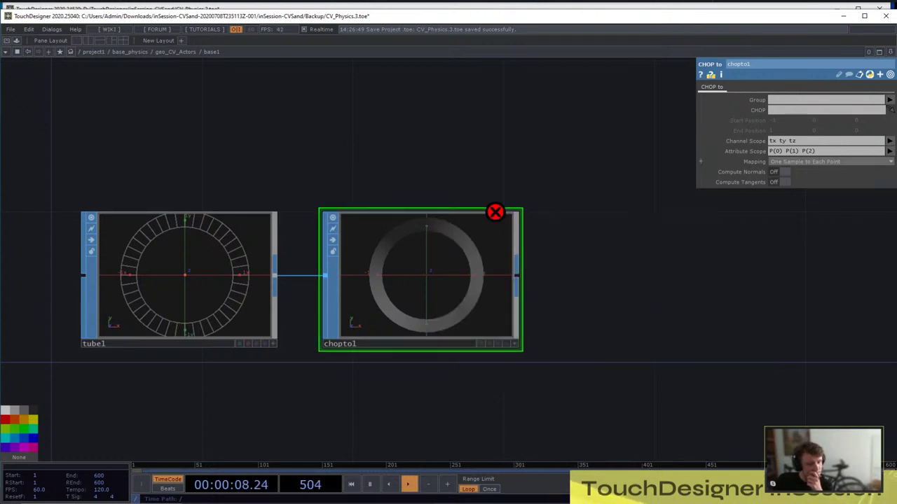
pyautogui.click(805, 161)
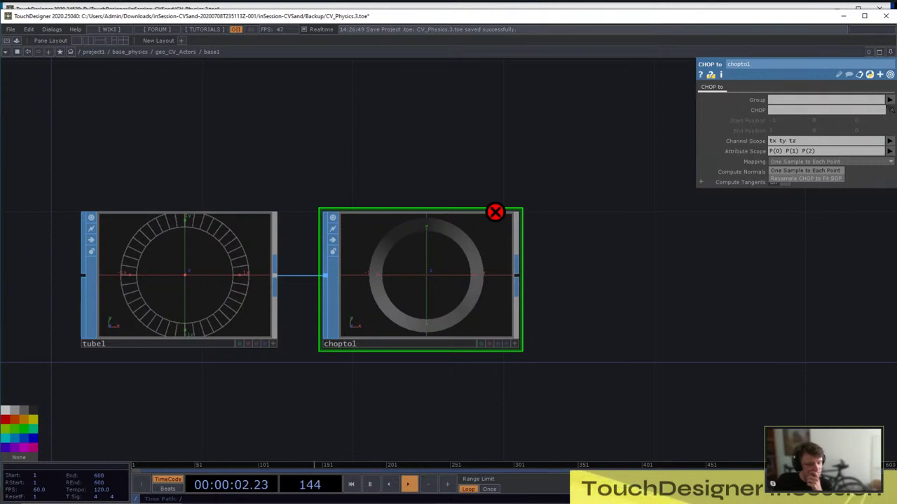
pyautogui.click(806, 179)
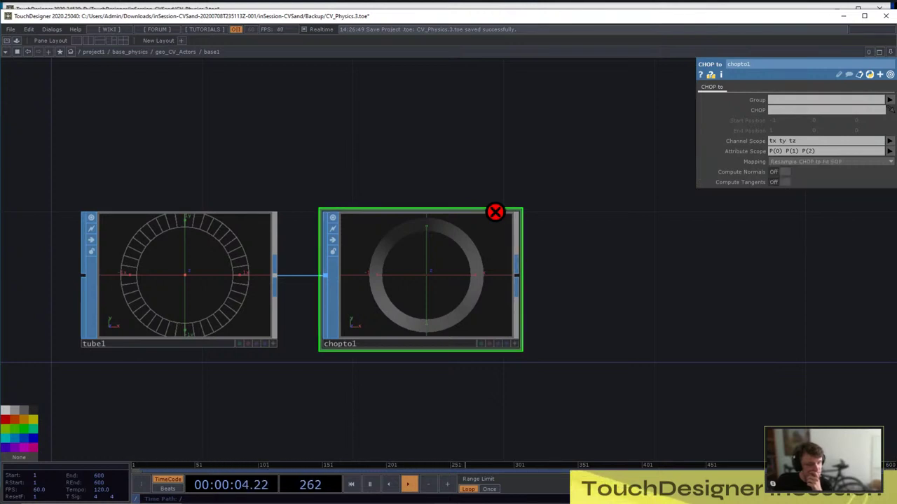
# Add a Pattern CHOP above the tube1 and chopto1 nodes
pyautogui.scroll(-3, 643, 314)
pyautogui.press('Tab')
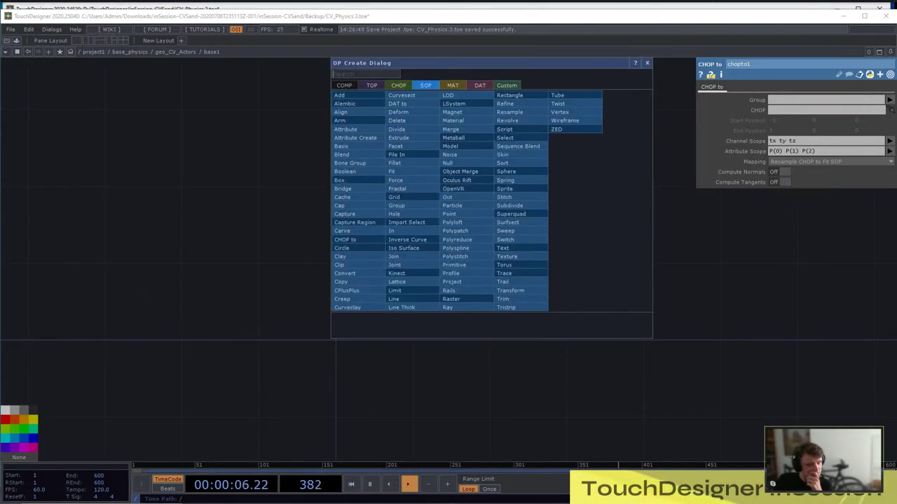
pyautogui.click(399, 85)
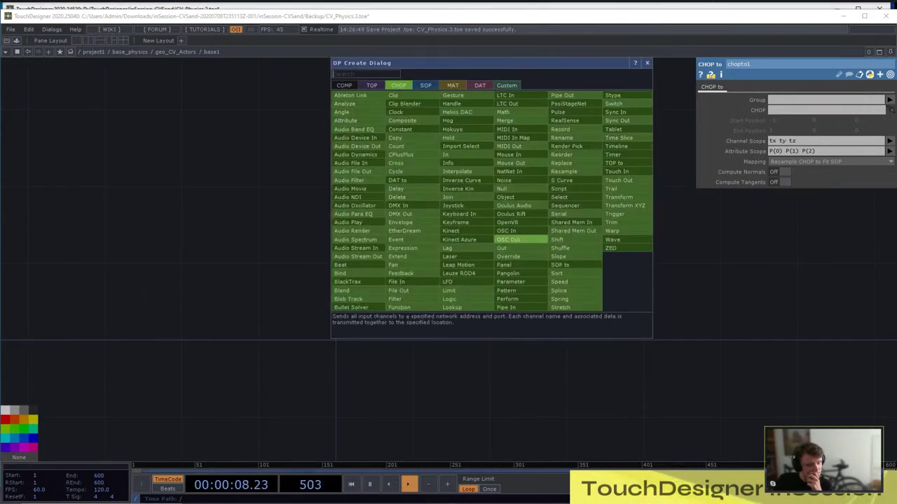
pyautogui.write('pattern')
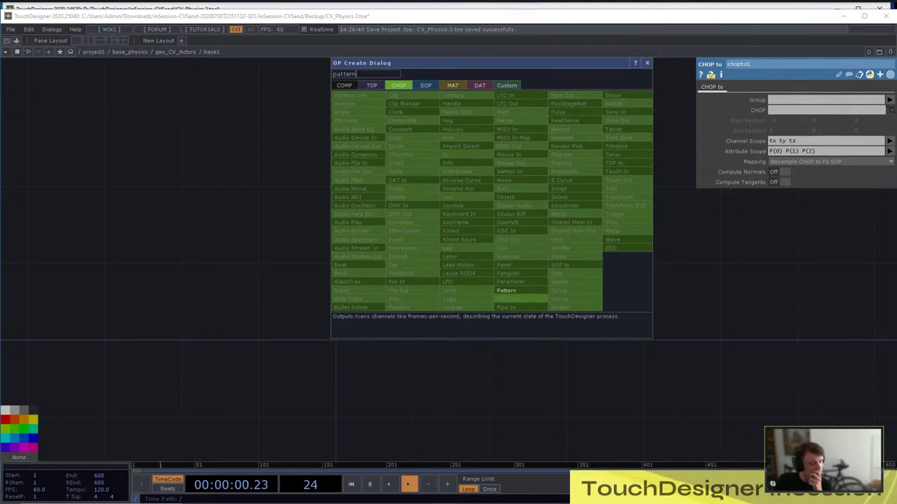
pyautogui.click(510, 291)
pyautogui.click(470, 198)
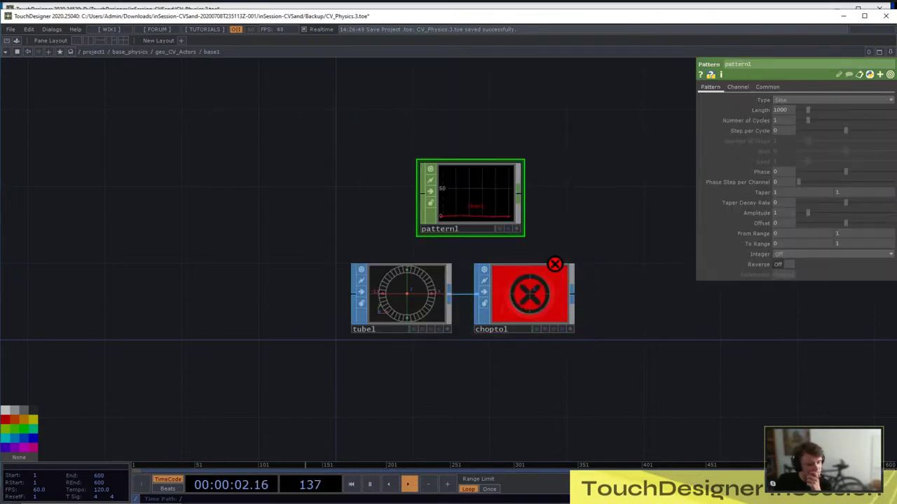
# Name the channels of pattern1 tx ty tz, and reduce the list to tx ty
pyautogui.click(737, 87)
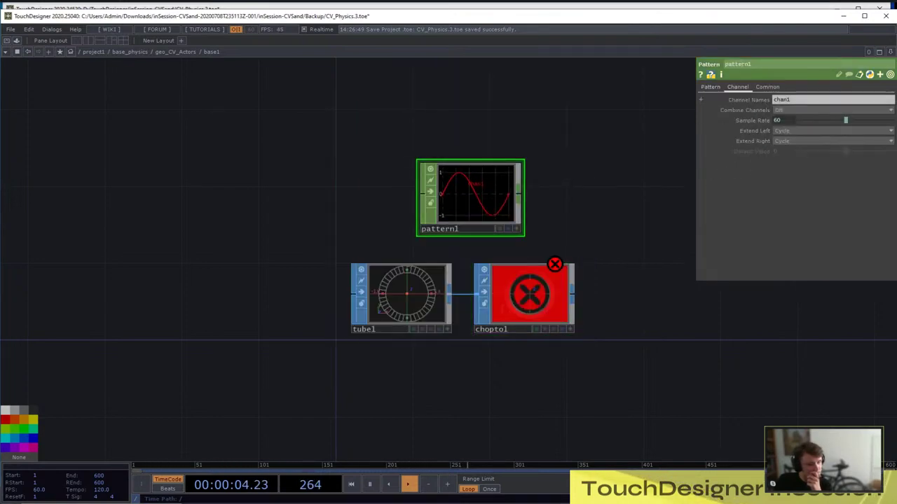
pyautogui.write('tx t')
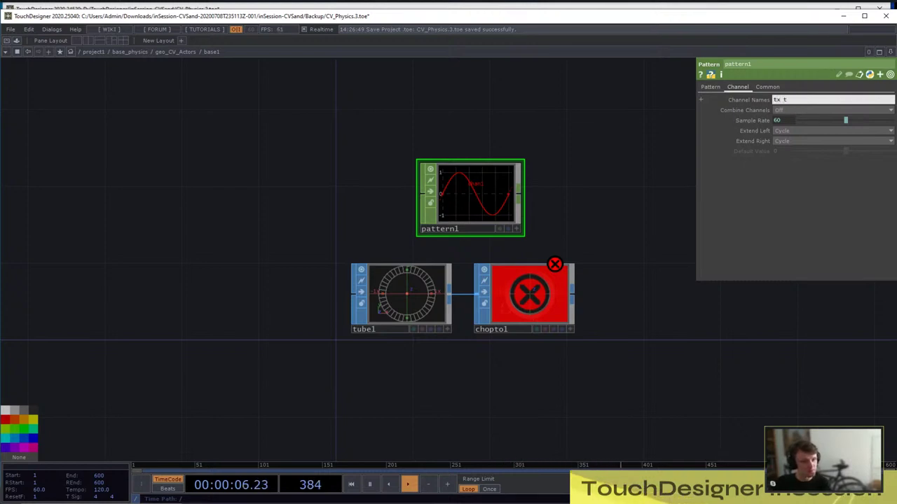
pyautogui.write('y tz')
pyautogui.press('Return')
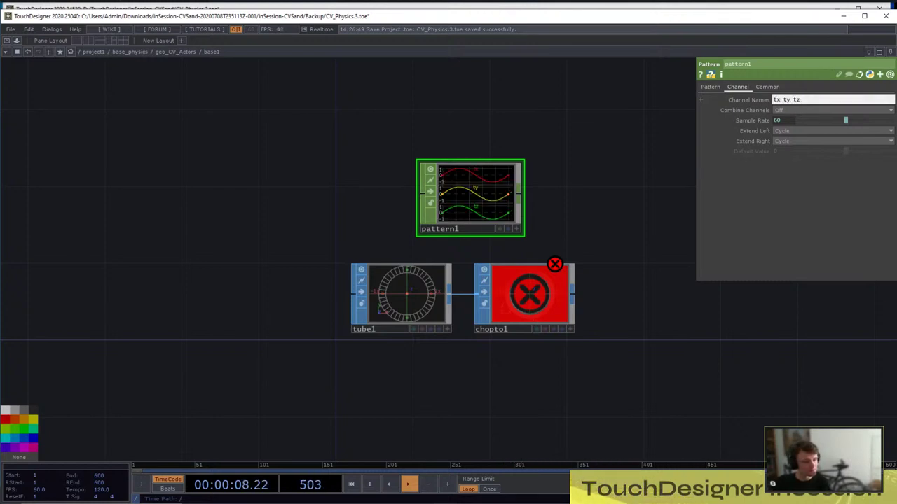
pyautogui.click(800, 100)
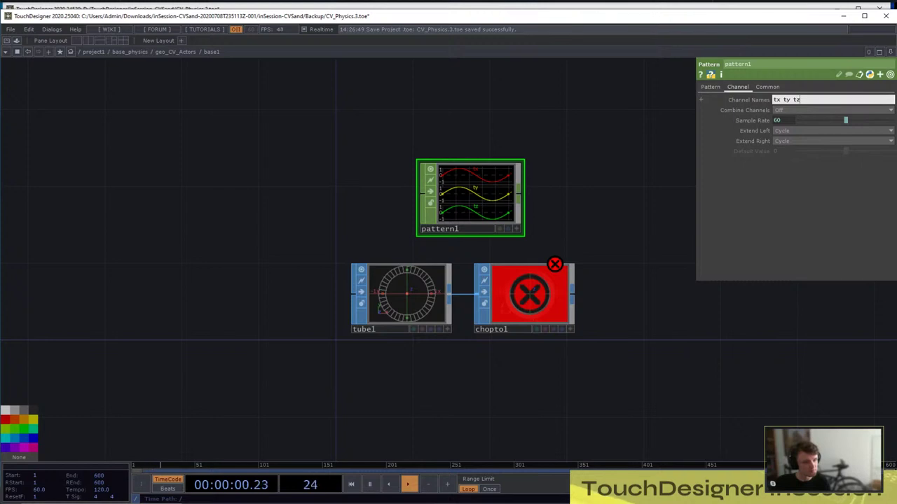
pyautogui.press('Return')
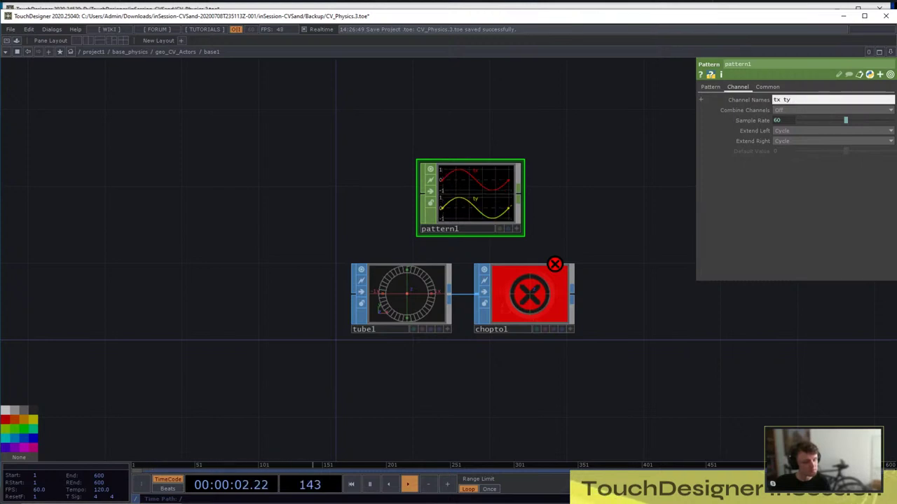
# Set the phase step per channel of pattern1 to 0.204
pyautogui.click(711, 87)
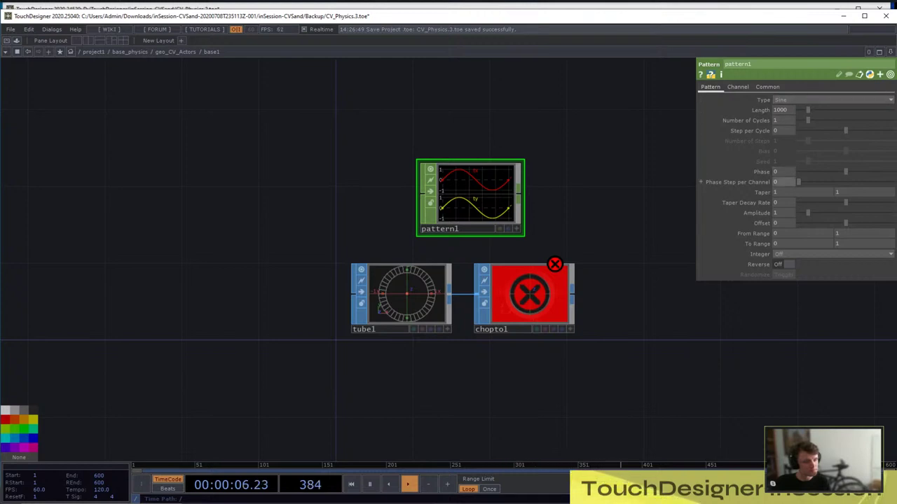
pyautogui.moveTo(799, 182); pyautogui.dragTo(817, 182)
pyautogui.moveTo(582, 193); pyautogui.dragTo(460, 185)
pyautogui.scroll(4, 460, 186)
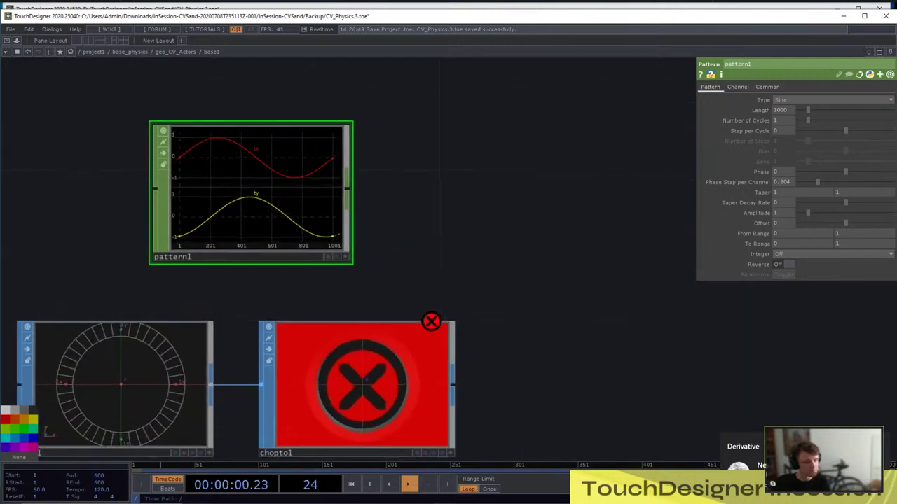
pyautogui.press('Tab')
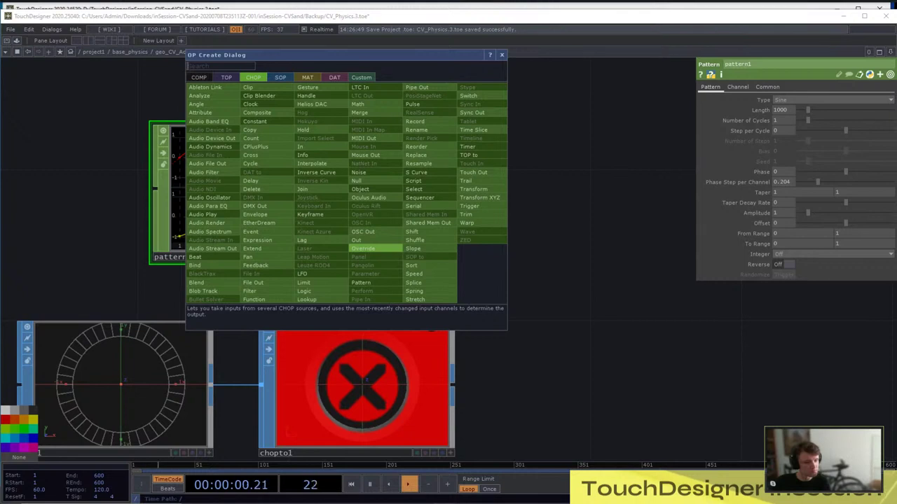
pyautogui.click(583, 265)
pyautogui.click(583, 265)
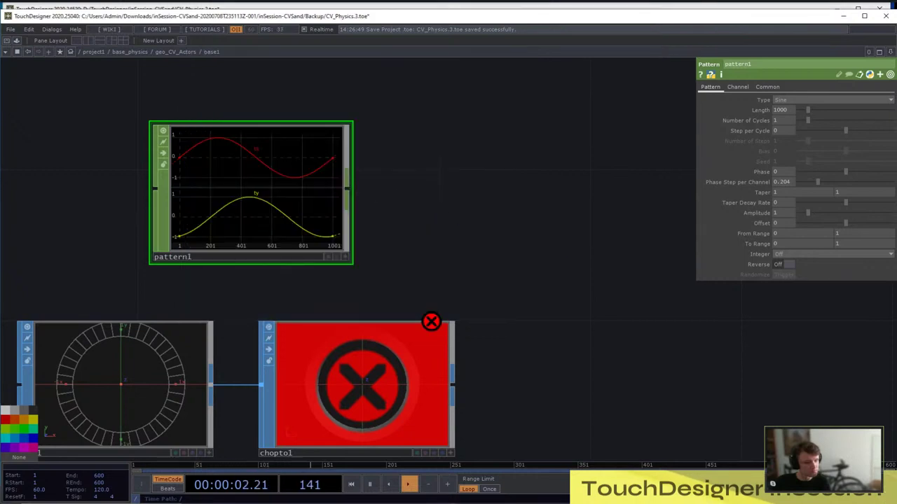
# Add a Trim CHOP after pattern1, with the pattern as its input
pyautogui.click(738, 87)
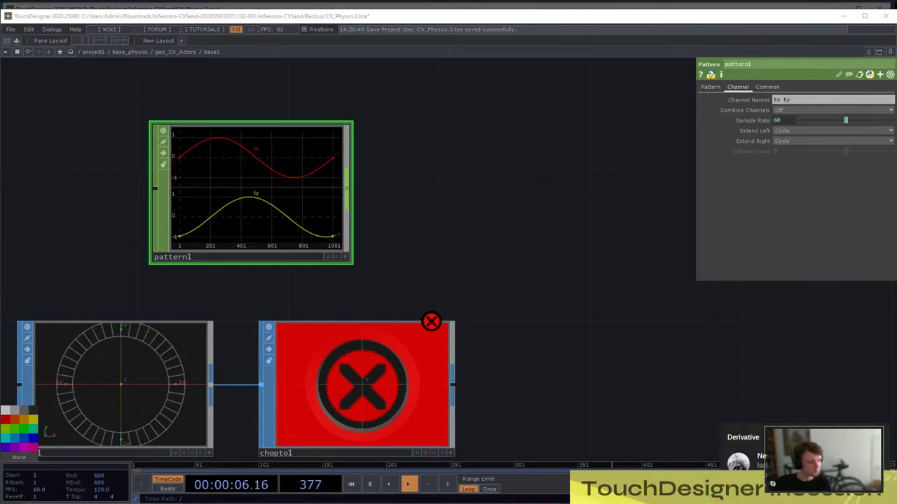
pyautogui.press('Tab')
pyautogui.write('trim')
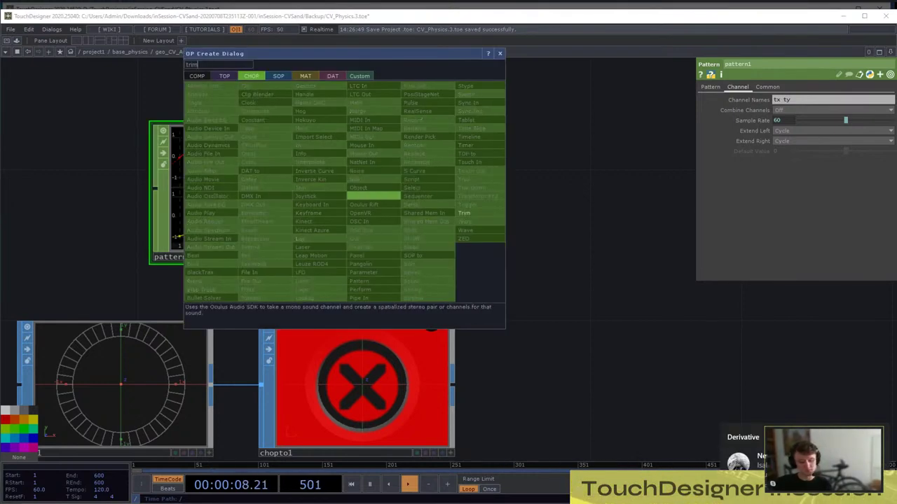
pyautogui.press('Return')
pyautogui.click(490, 201)
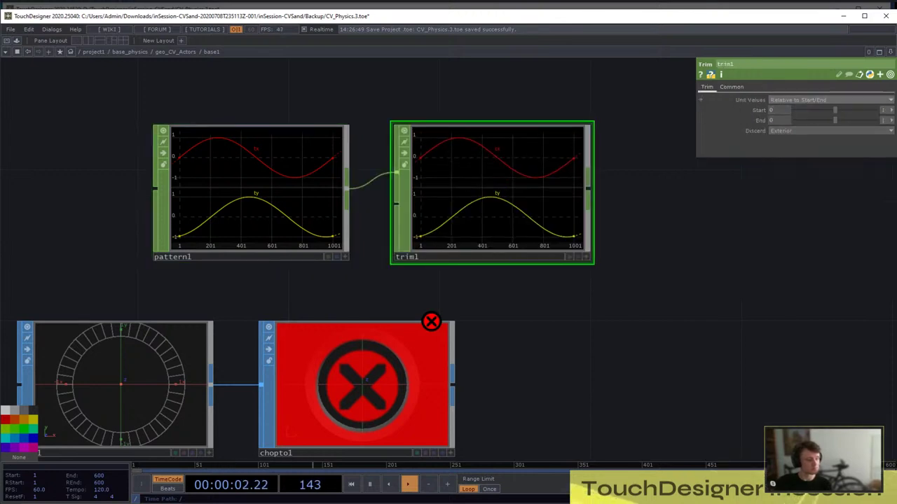
# Keep trim1 relative to start/end, switch its end unit to Fraction, and set the end to 1
pyautogui.click(806, 100)
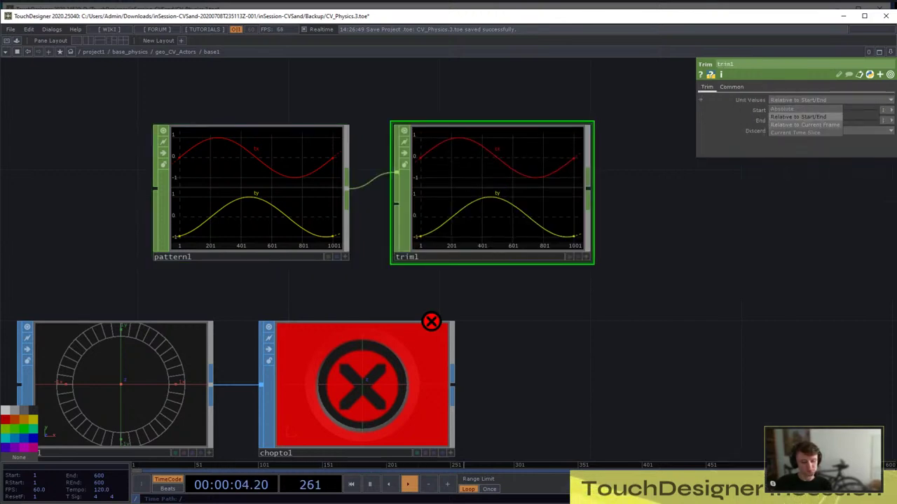
pyautogui.click(798, 116)
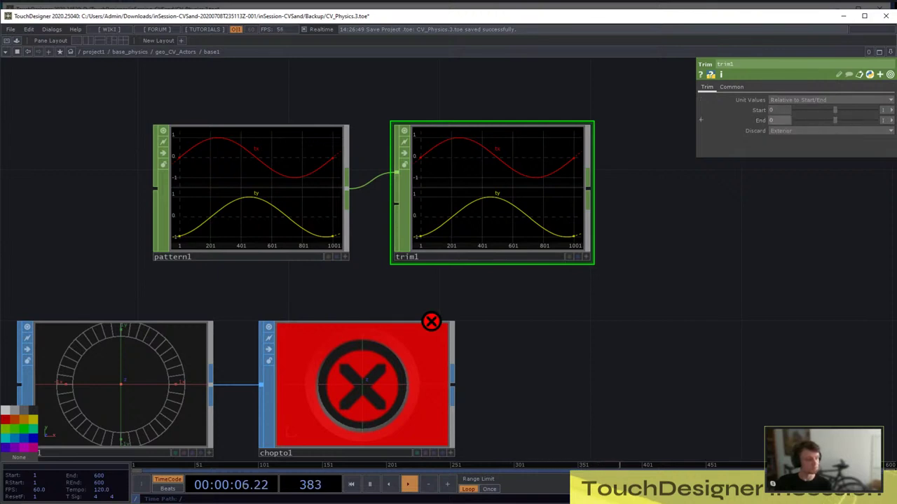
pyautogui.click(884, 120)
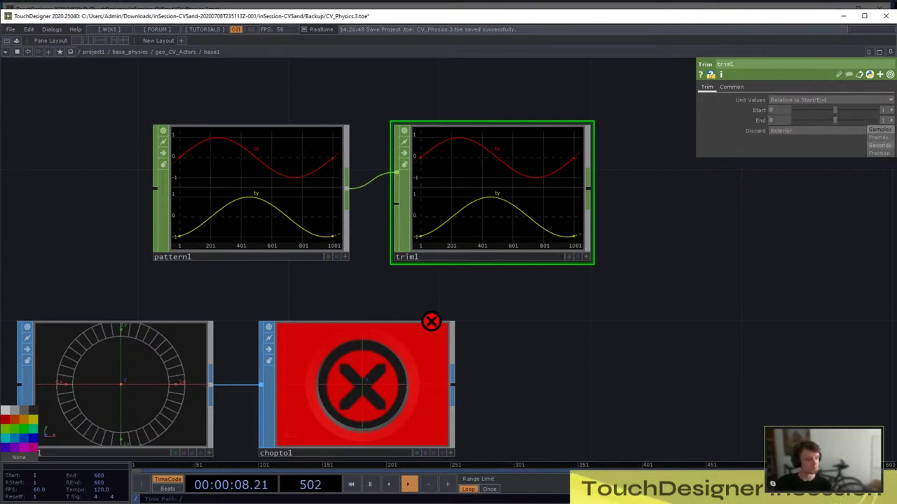
pyautogui.click(880, 154)
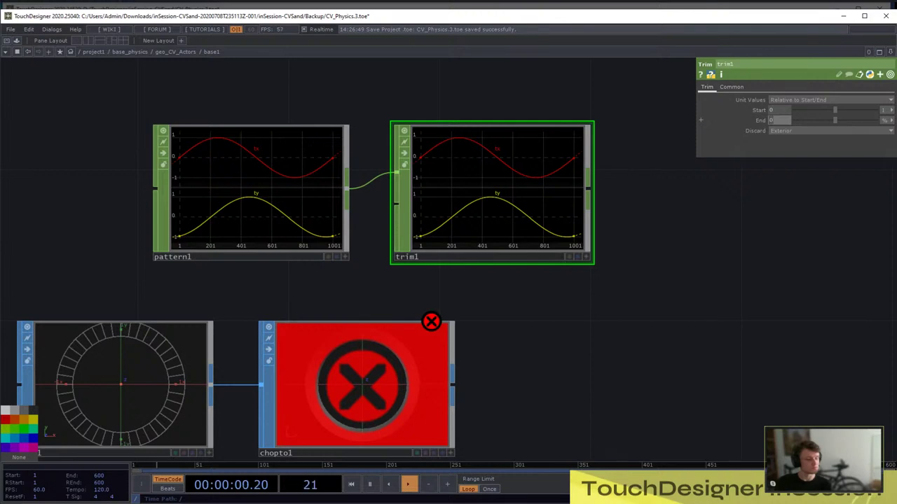
pyautogui.write('1')
pyautogui.press('Return')
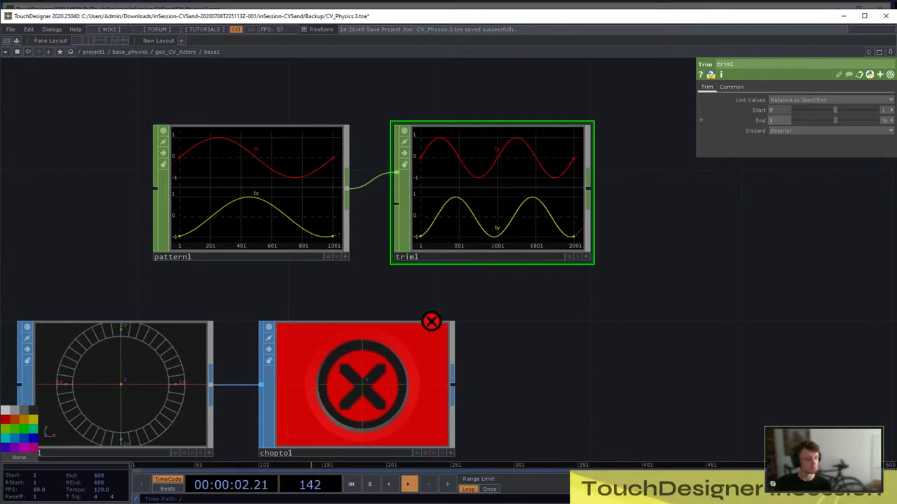
# Add a Null CHOP after trim1
pyautogui.moveTo(617, 280); pyautogui.dragTo(538, 248)
pyautogui.rightClick(510, 157)
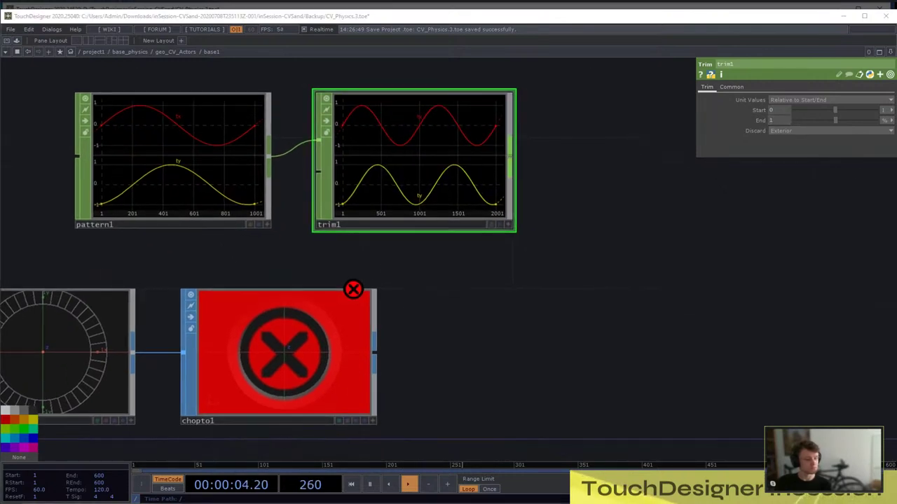
pyautogui.click(527, 145)
pyautogui.click(626, 159)
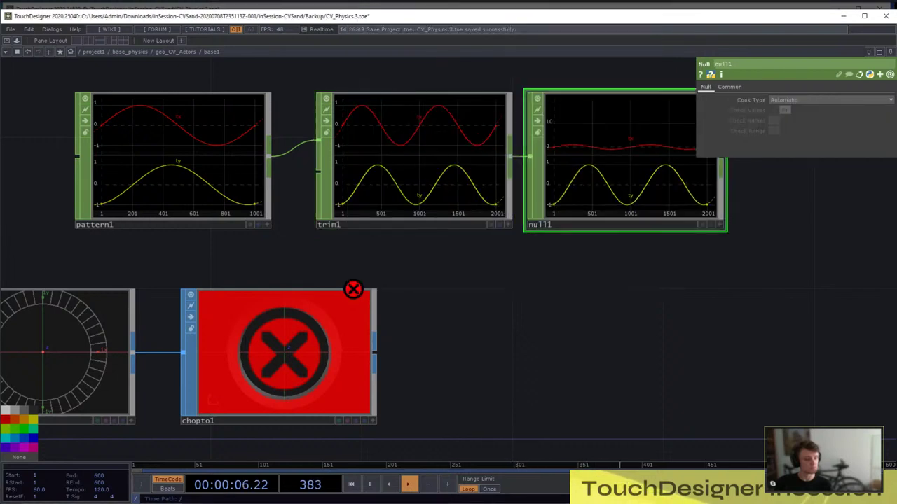
# Assign null1 as the CHOP of chopto1, with channel scope tx ty and attribute scope P(0) P(1)
pyautogui.click(284, 352)
pyautogui.moveTo(625, 160); pyautogui.dragTo(826, 110)
pyautogui.moveTo(532, 294); pyautogui.dragTo(573, 283)
pyautogui.middleClick(653, 133)
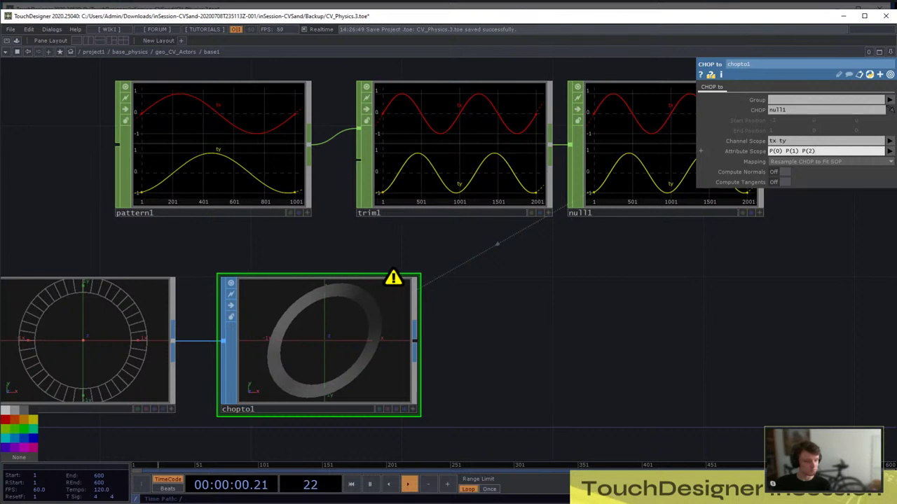
pyautogui.press('Return')
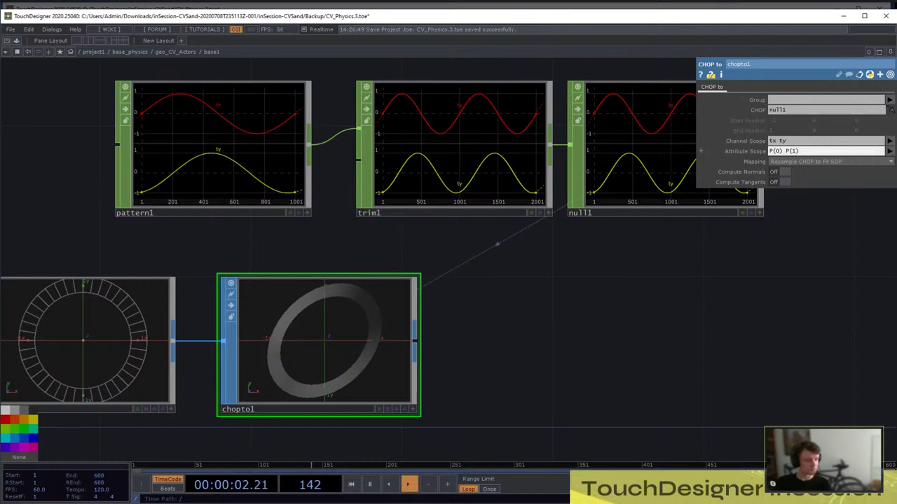
# Activate the chopto1 viewer and examine the deformed tube's depth from an angle
pyautogui.moveTo(560, 301); pyautogui.dragTo(499, 302)
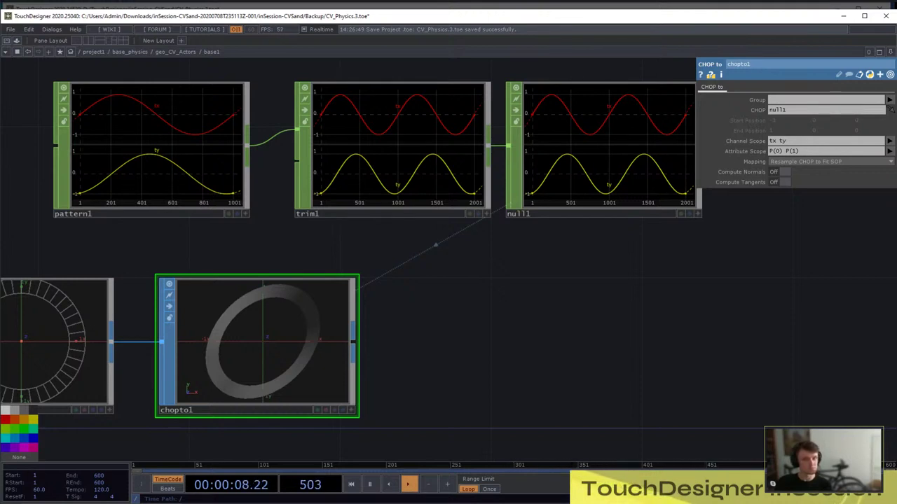
pyautogui.press('h')
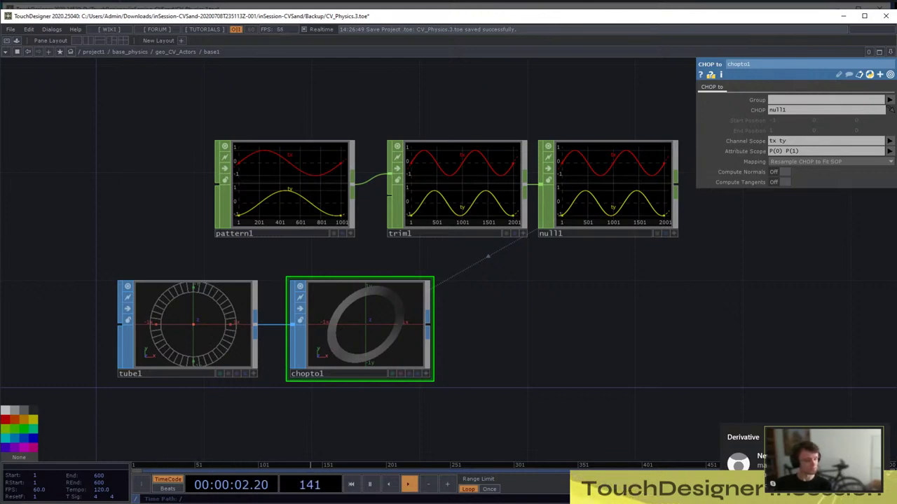
pyautogui.scroll(4, 381, 348)
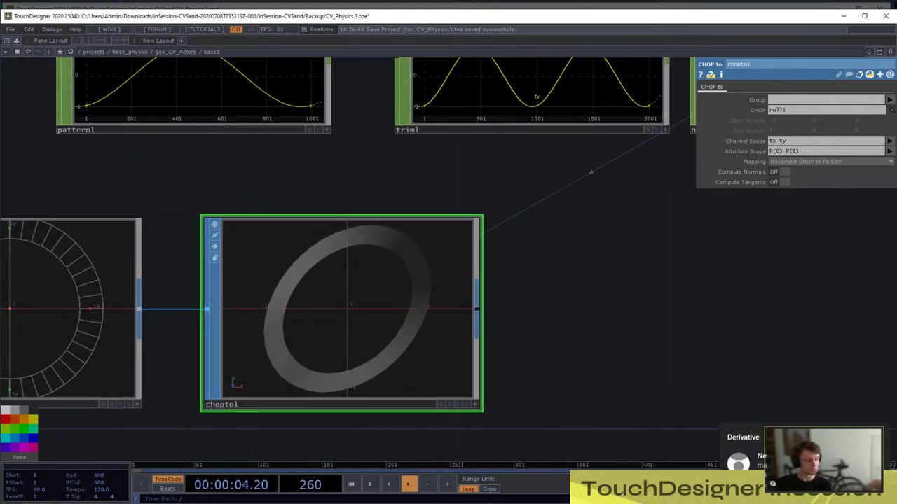
pyautogui.scroll(-2, 385, 294)
pyautogui.click(447, 370)
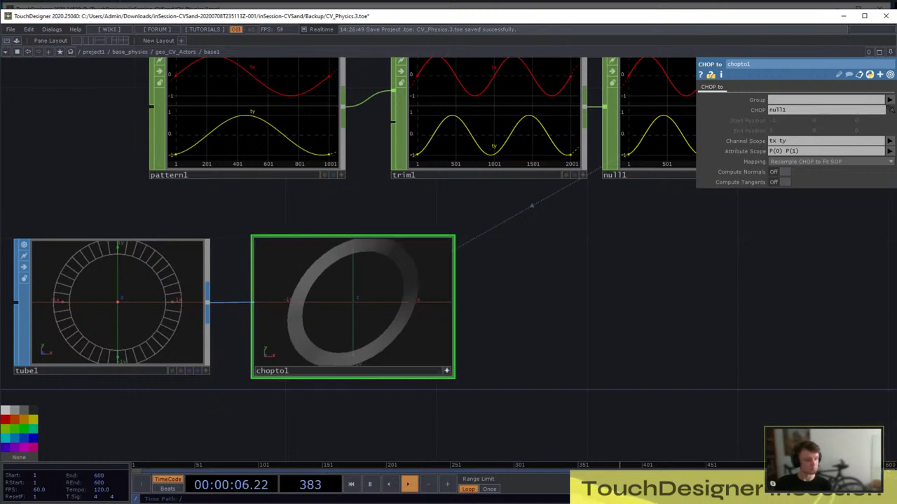
pyautogui.moveTo(399, 323)
pyautogui.mouseDown()
pyautogui.moveTo(343, 319)
pyautogui.moveTo(398, 336)
pyautogui.mouseUp()
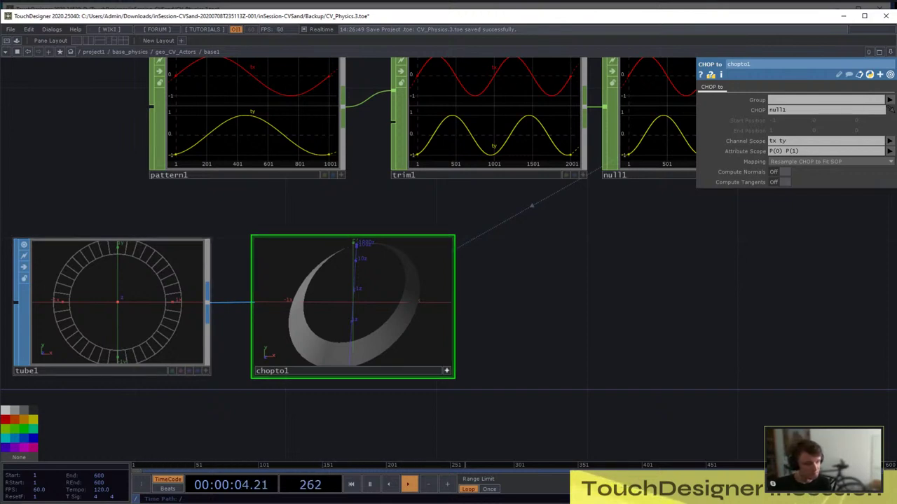
pyautogui.moveTo(353, 309); pyautogui.dragTo(339, 326)
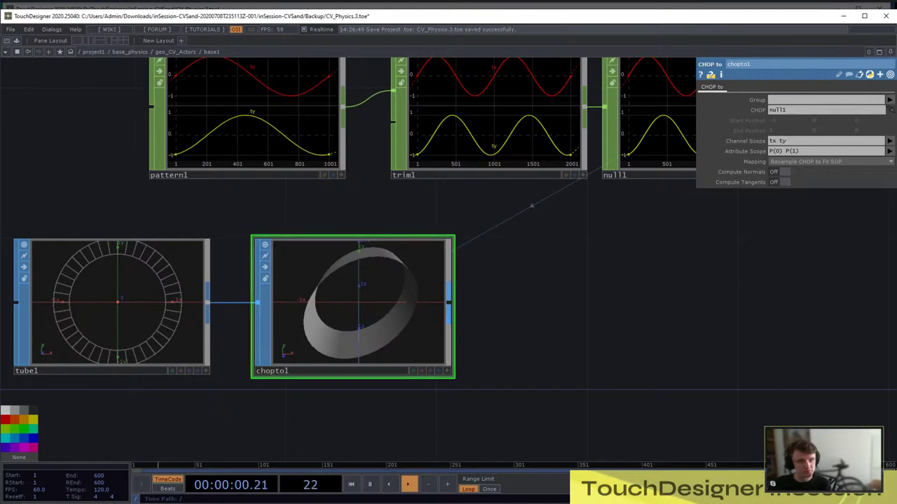
# Add a Null SOP after chopto1
pyautogui.press('Tab')
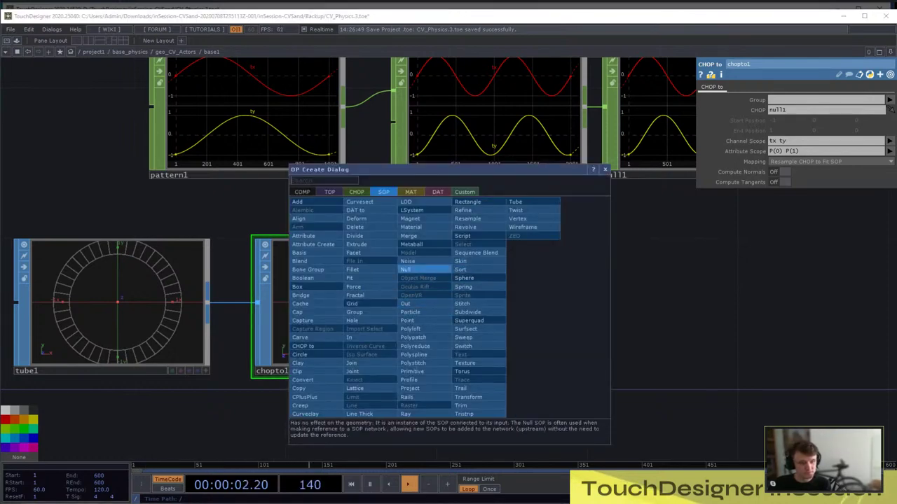
pyautogui.click(415, 269)
pyautogui.click(550, 306)
pyautogui.press('h')
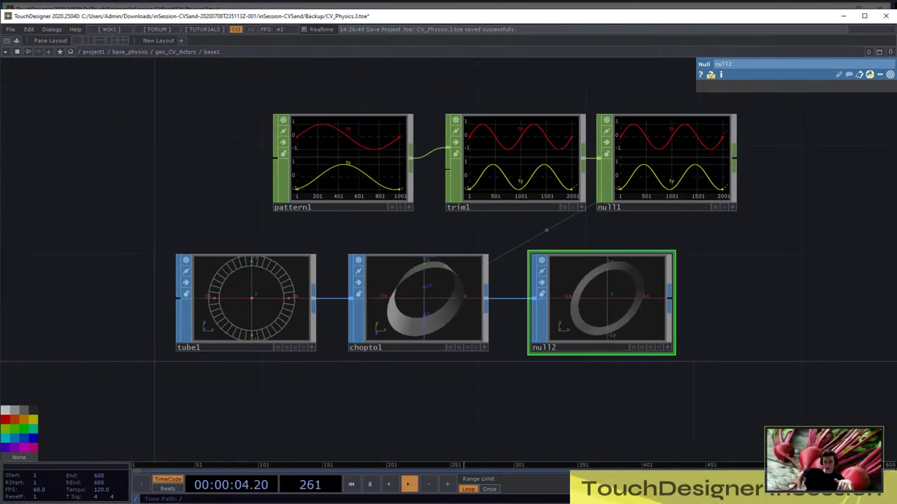
# Switch pattern1's type to Random and examine its effect on the deformed tube
pyautogui.click(336, 207)
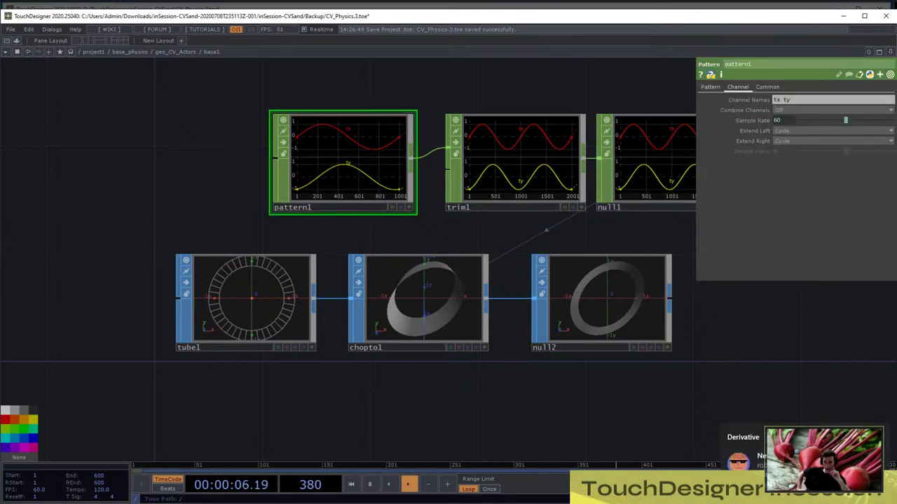
pyautogui.click(711, 87)
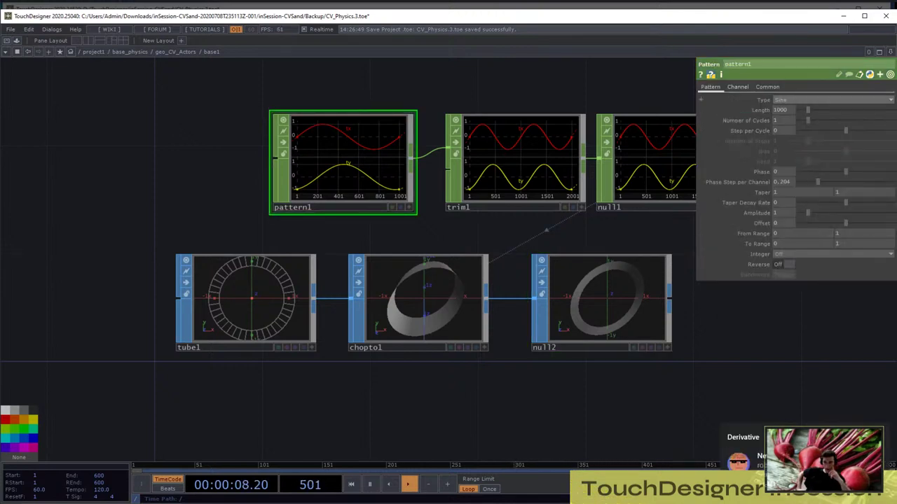
pyautogui.click(813, 100)
pyautogui.click(806, 172)
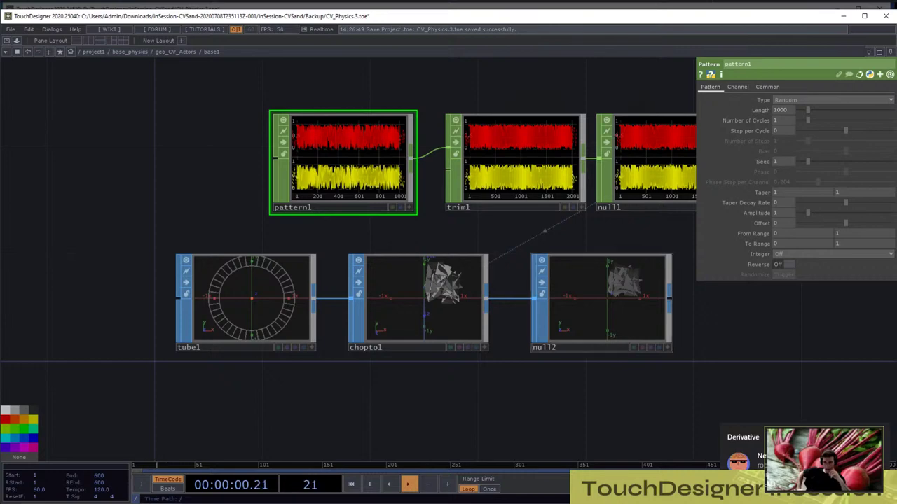
pyautogui.scroll(7, 658, 289)
pyautogui.scroll(-2, 644, 259)
pyautogui.scroll(-5, 584, 266)
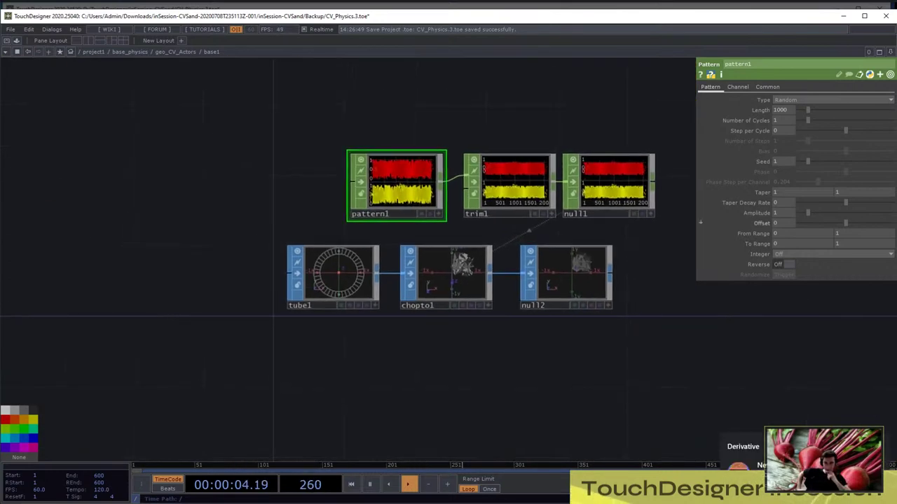
# Return pattern1's type to Sine
pyautogui.click(832, 99)
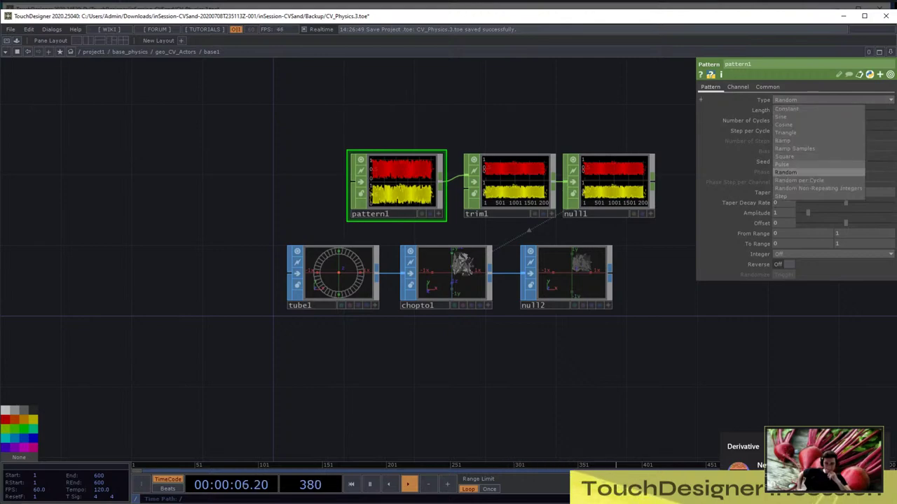
pyautogui.scroll(5, 583, 276)
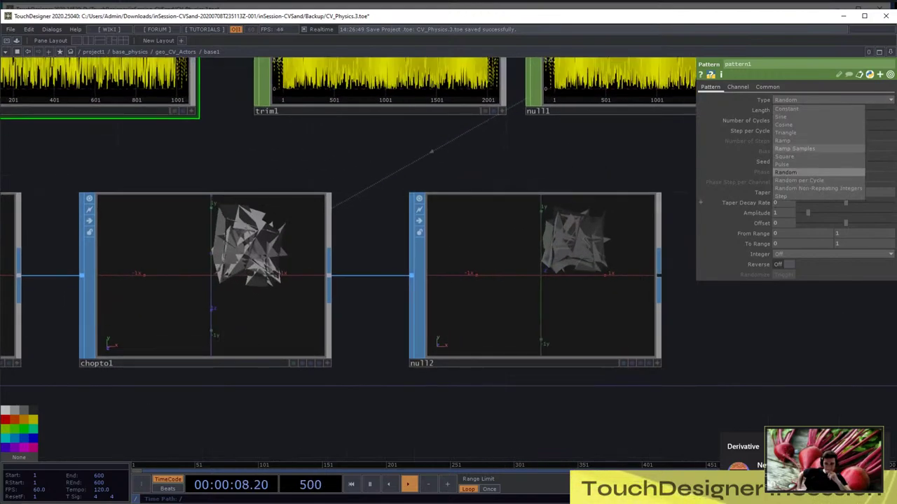
pyautogui.click(781, 117)
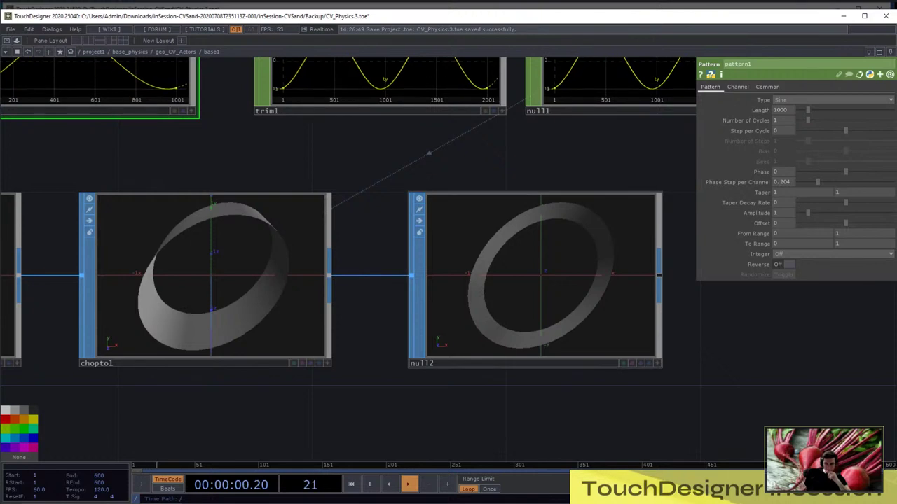
pyautogui.press('h')
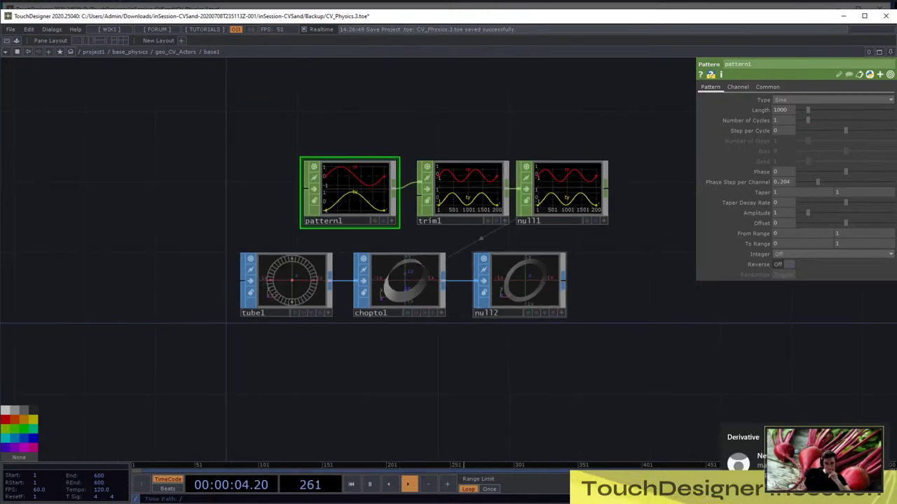
pyautogui.moveTo(505, 358); pyautogui.dragTo(484, 363)
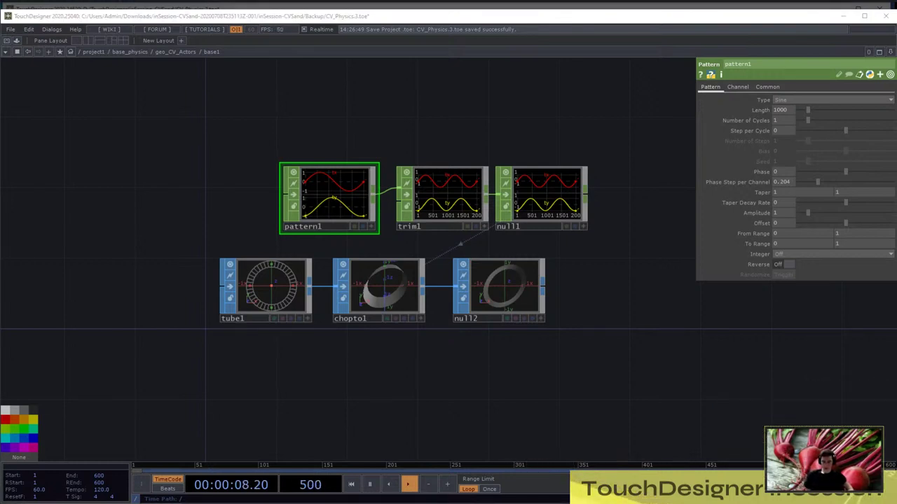
# Raise pattern1's offset to 1.67 and check how the tube shifts in chopto1 and null2
pyautogui.scroll(2, 516, 295)
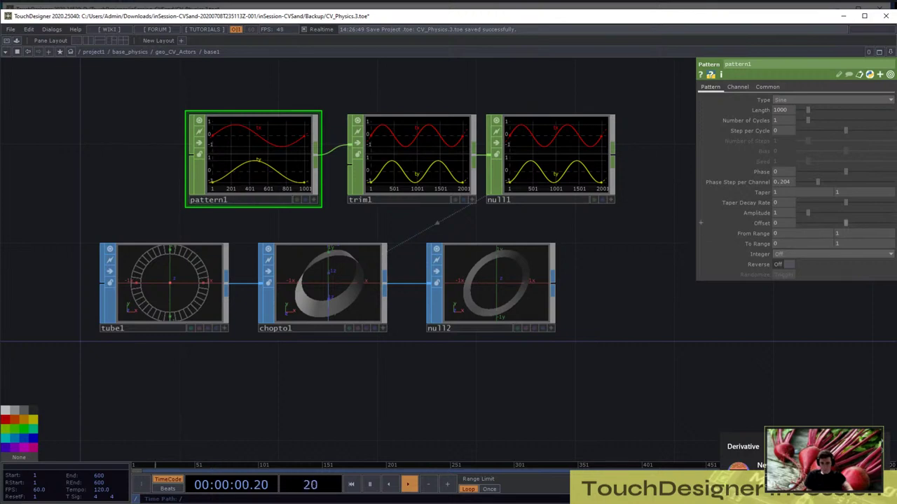
pyautogui.moveTo(846, 223); pyautogui.dragTo(884, 222)
pyautogui.scroll(5, 364, 276)
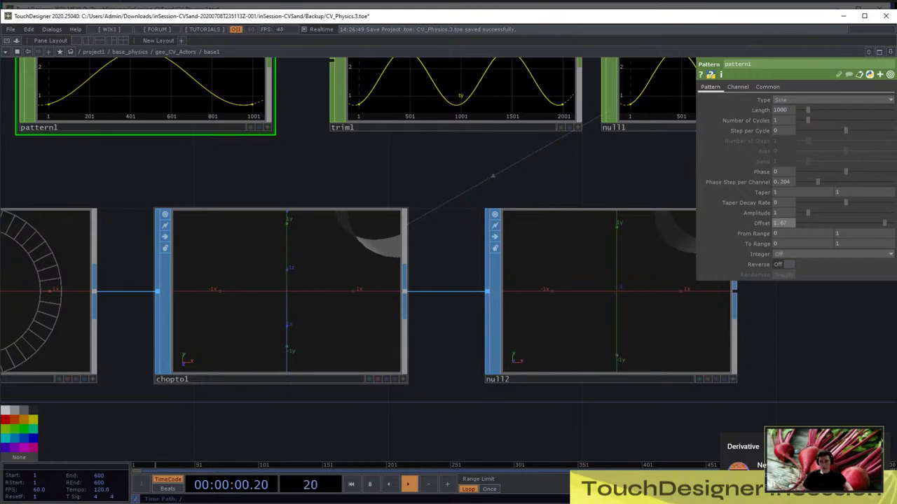
pyautogui.scroll(-5, 371, 238)
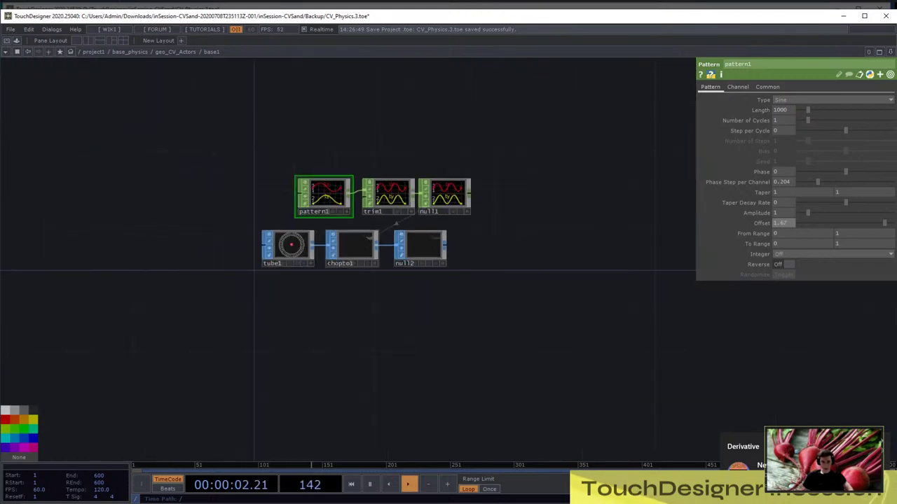
pyautogui.scroll(5, 340, 201)
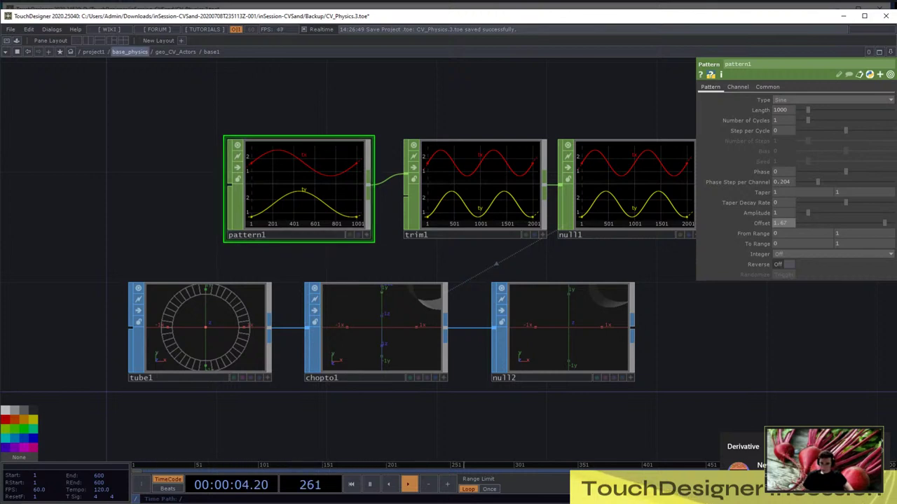
# Go up to project1 and review the contour loop in the text_find_contours script
pyautogui.click(94, 52)
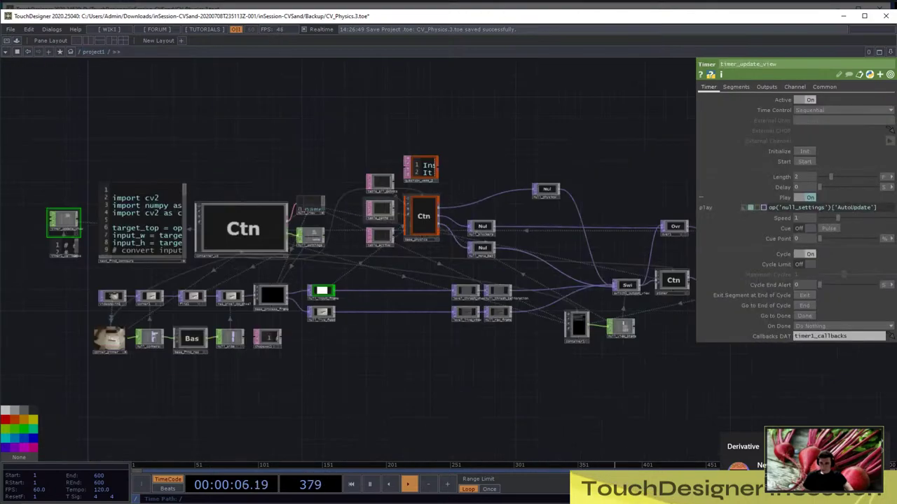
pyautogui.scroll(8, 87, 239)
pyautogui.scroll(-2, 87, 239)
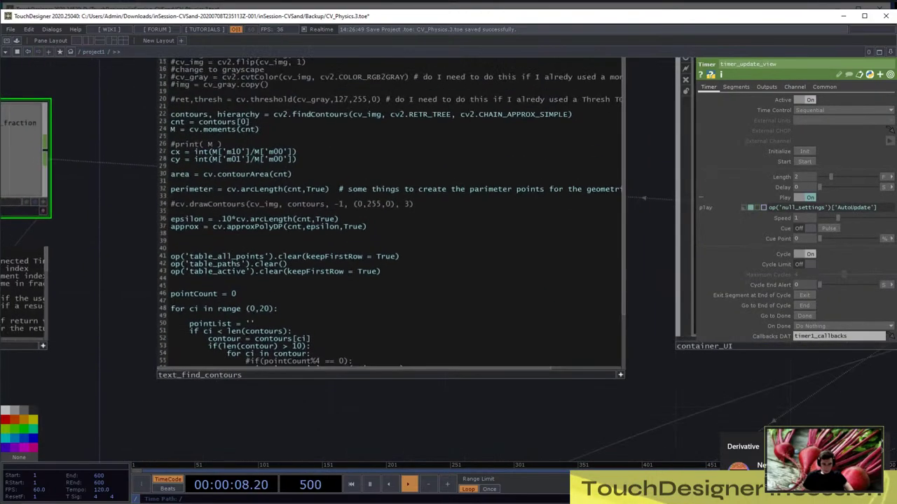
pyautogui.scroll(2, 87, 239)
pyautogui.moveTo(87, 239); pyautogui.dragTo(33, 307)
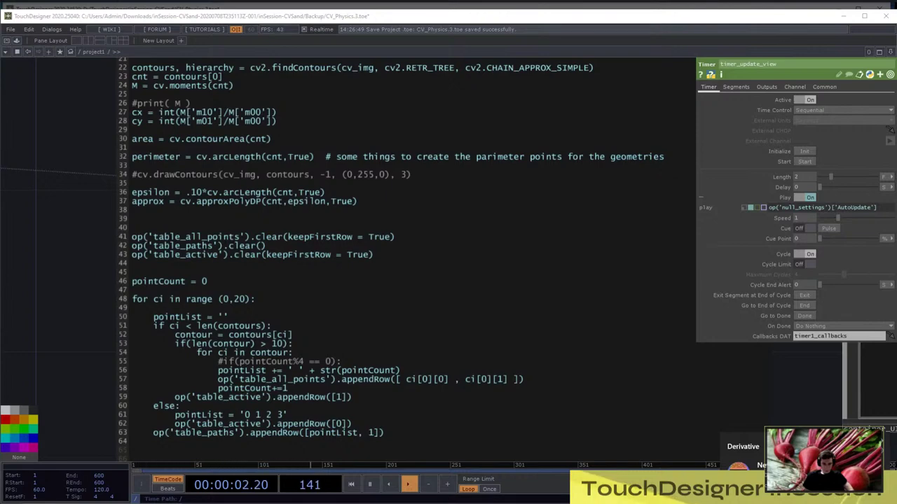
pyautogui.scroll(-10, 77, 210)
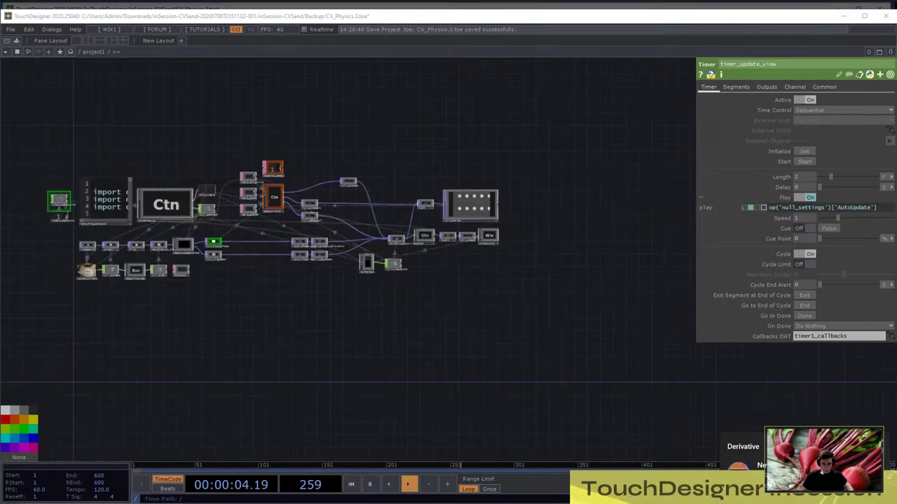
# Add a Table DAT directly above table_all_points in the project1 network
pyautogui.scroll(4, 233, 175)
pyautogui.moveTo(234, 140); pyautogui.dragTo(235, 175)
pyautogui.moveTo(254, 110); pyautogui.dragTo(254, 115)
pyautogui.press('Tab')
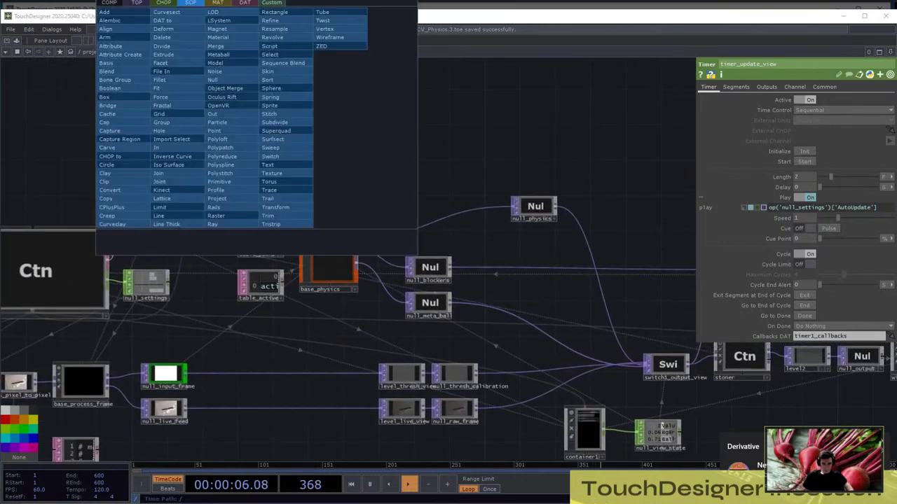
pyautogui.click(245, 3)
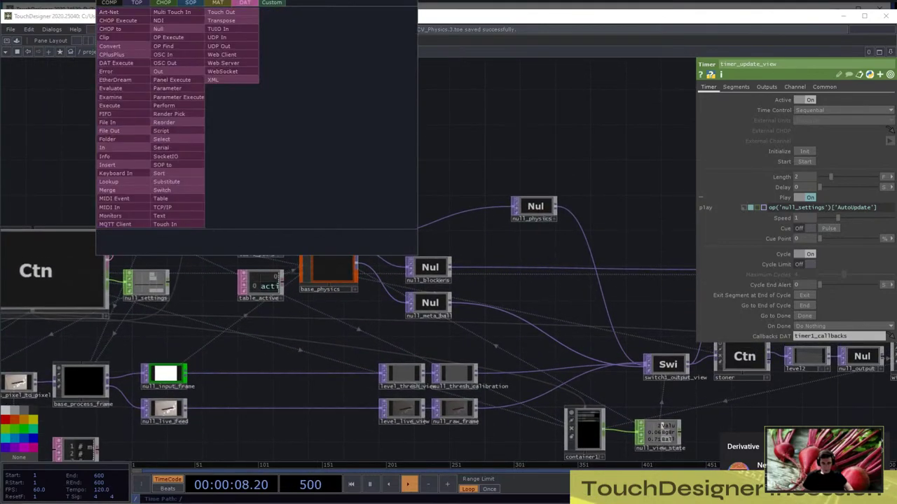
pyautogui.write('ta')
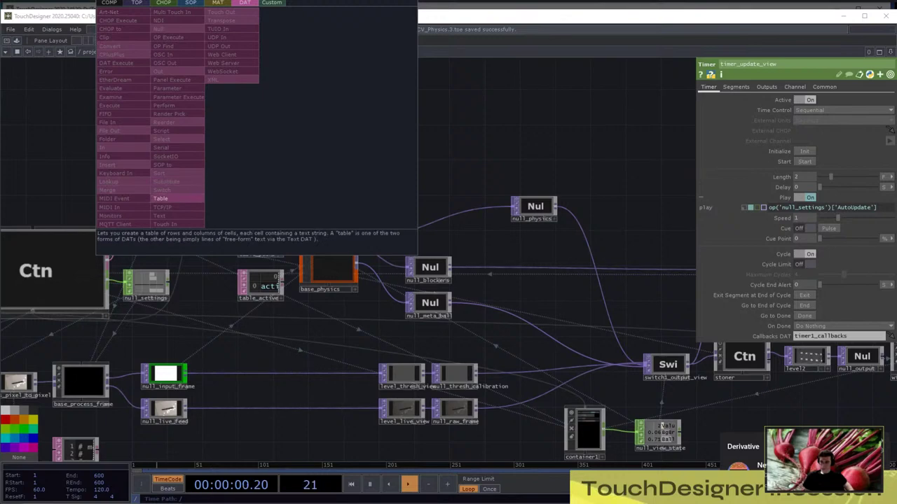
pyautogui.press('Return')
pyautogui.click(260, 159)
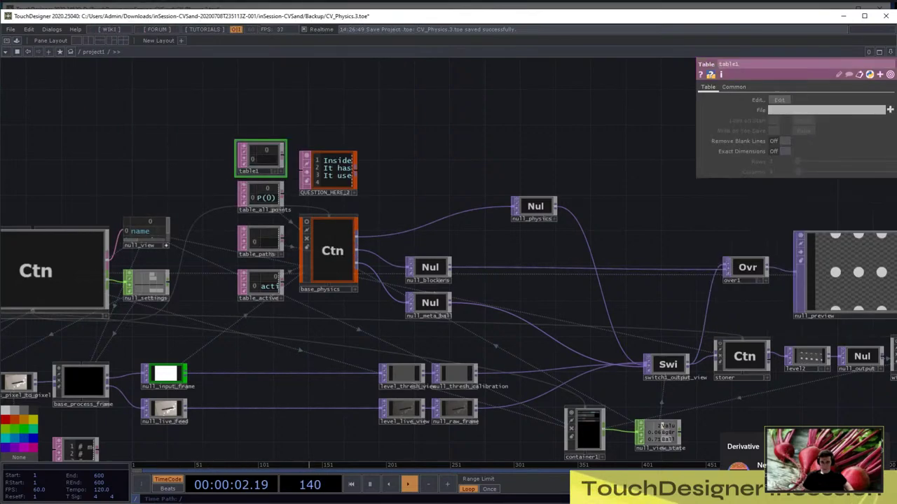
# Make table1 editable in its viewer and enter id in its first cell
pyautogui.scroll(5, 266, 161)
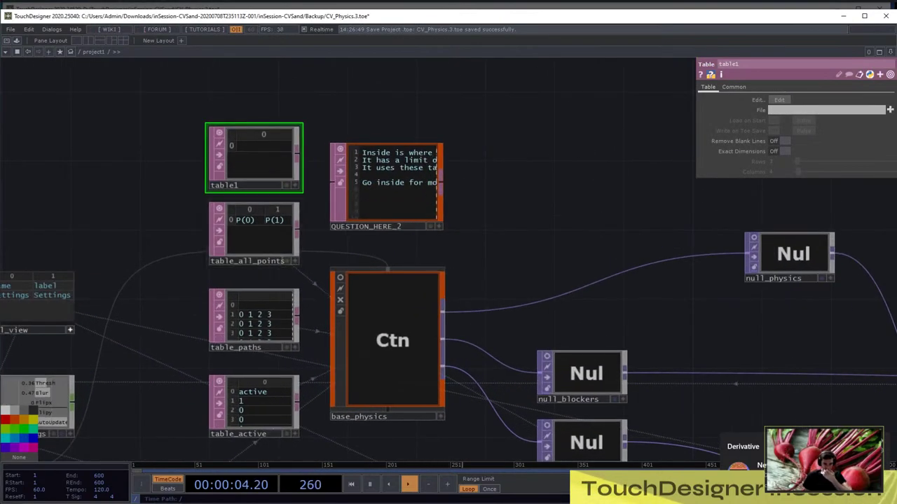
pyautogui.scroll(3, 269, 173)
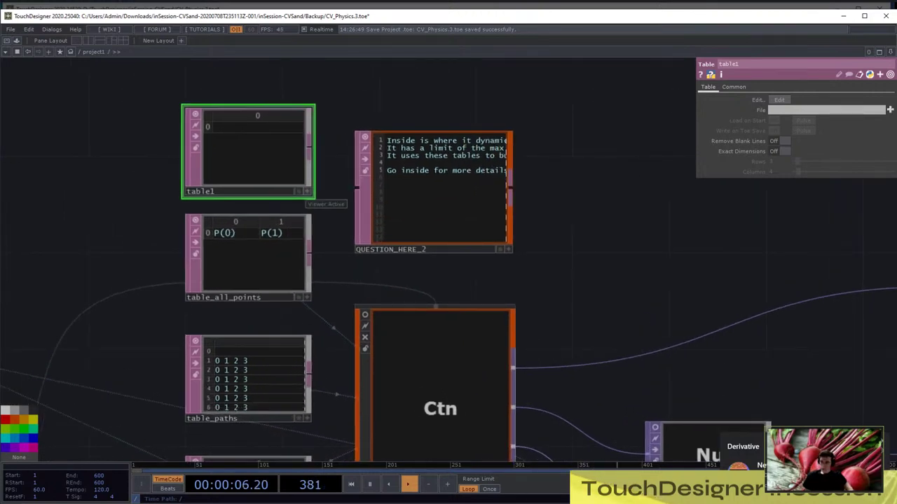
pyautogui.scroll(3, 233, 114)
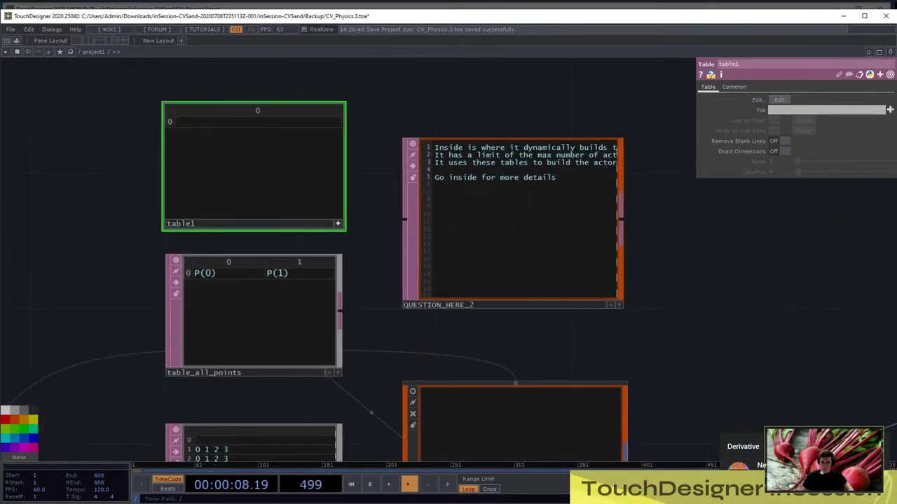
pyautogui.click(180, 122)
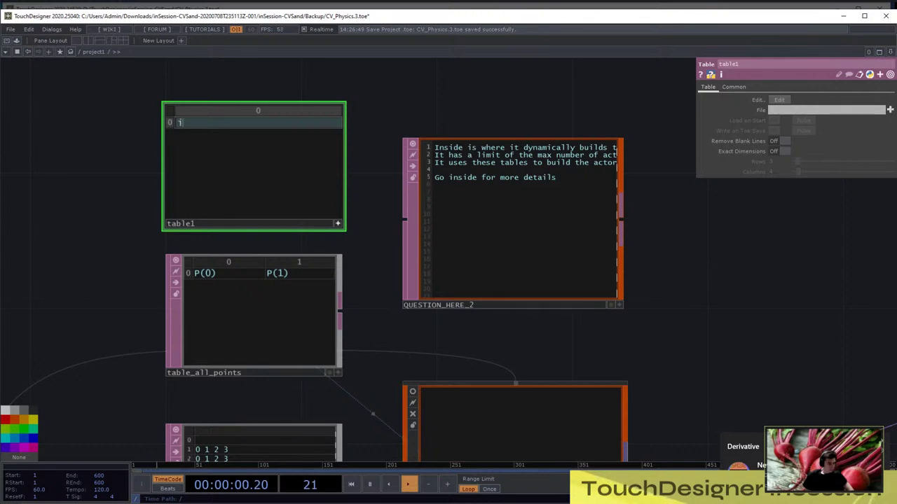
pyautogui.press('Return')
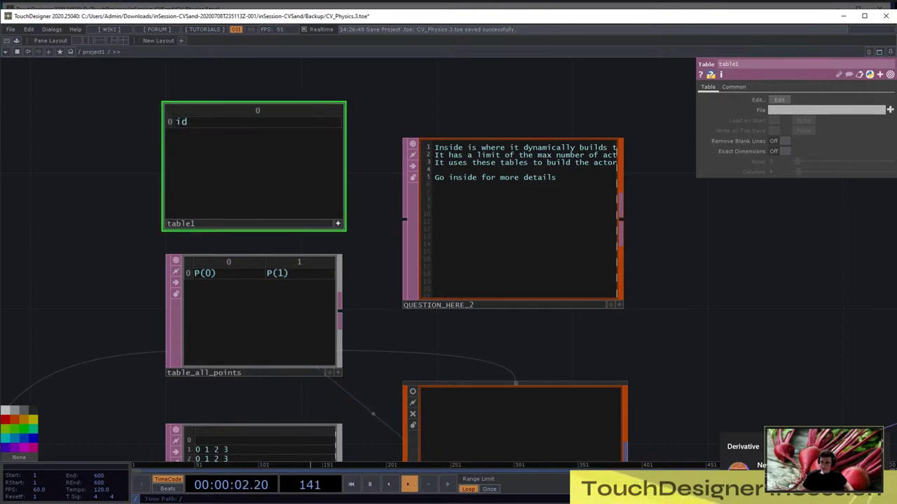
# Append two columns after id in table1, with the headers tx and ty
pyautogui.rightClick(247, 110)
pyautogui.click(263, 108)
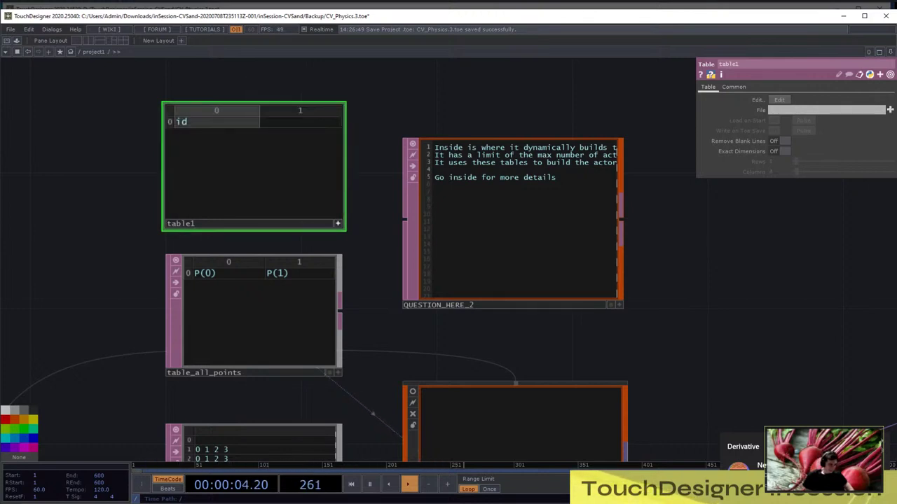
pyautogui.click(294, 123)
pyautogui.write('tx')
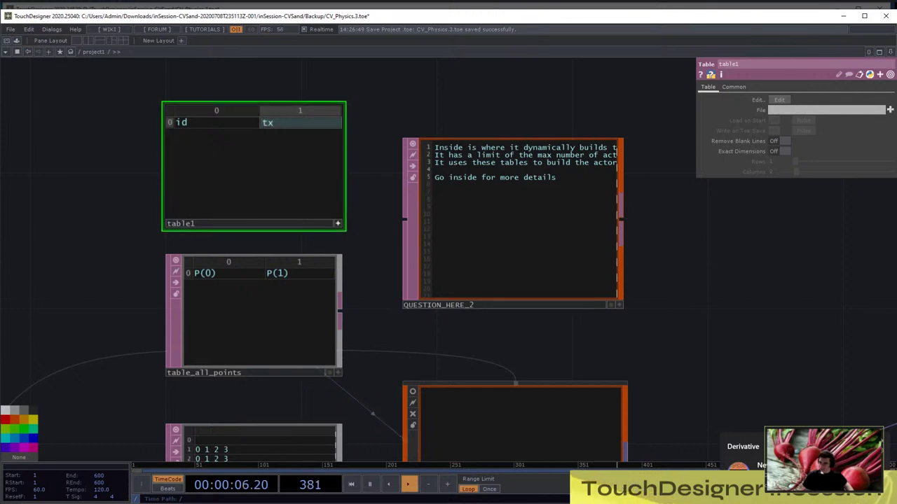
pyautogui.press('Return')
pyautogui.rightClick(300, 111)
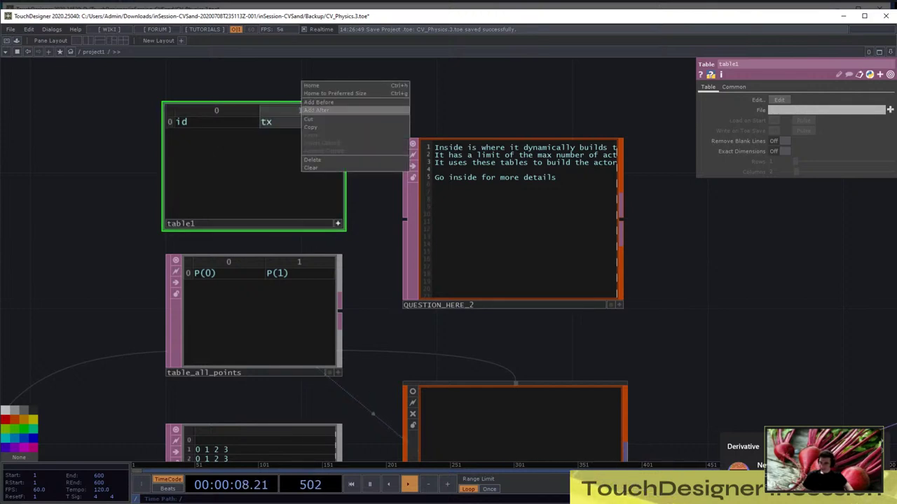
pyautogui.click(317, 109)
pyautogui.click(313, 123)
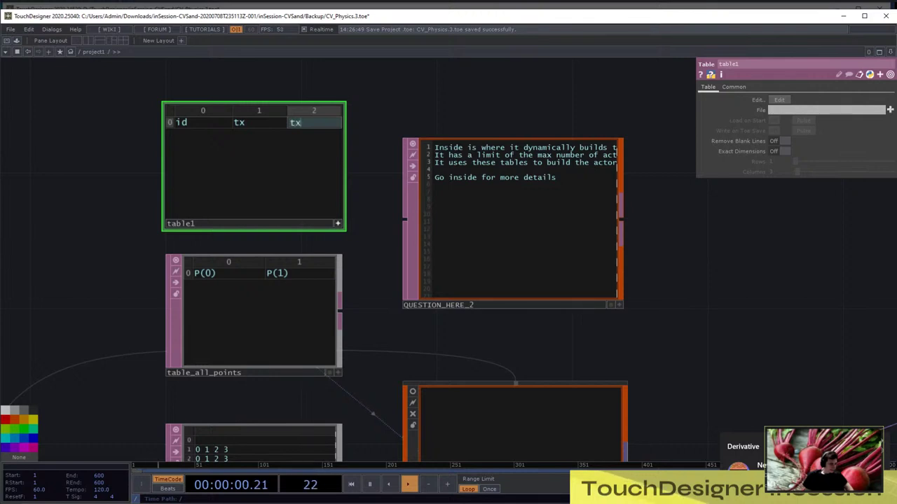
pyautogui.press('Return')
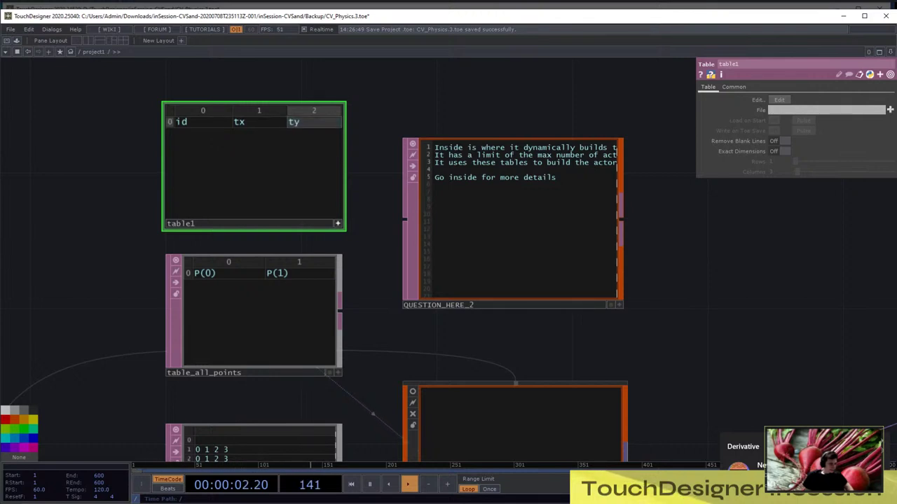
# Leave table1's editable viewer and rename the table table_pathWithPoints
pyautogui.click(338, 224)
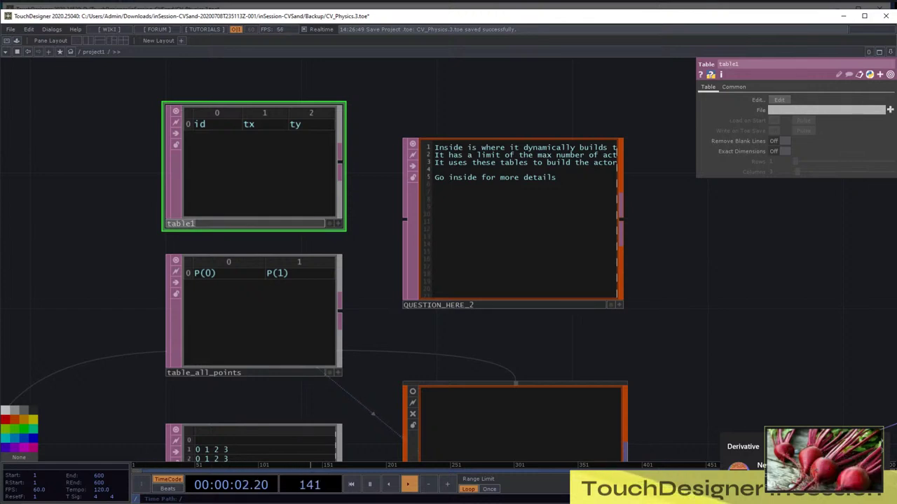
pyautogui.write('table')
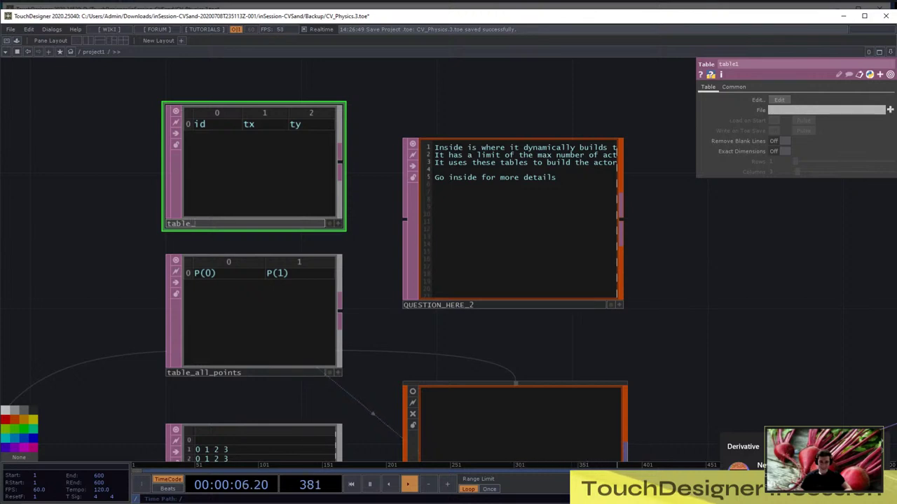
pyautogui.write('_pathW')
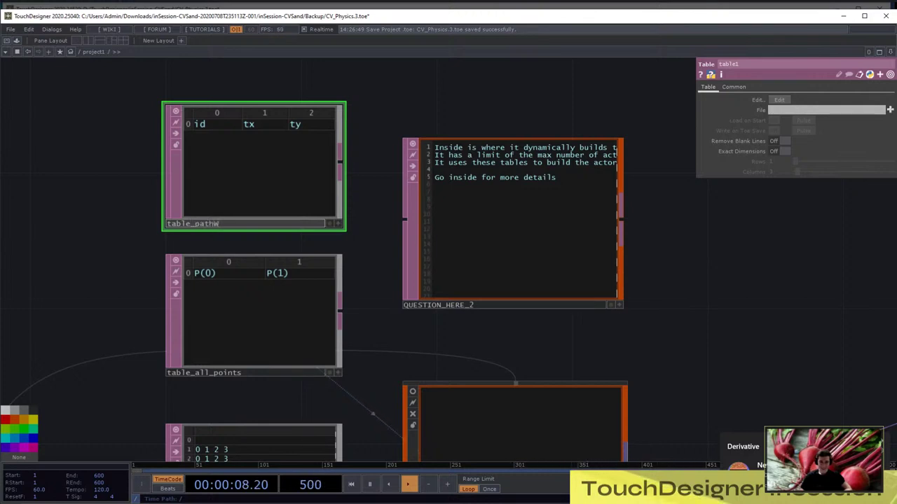
pyautogui.write('ithPoint')
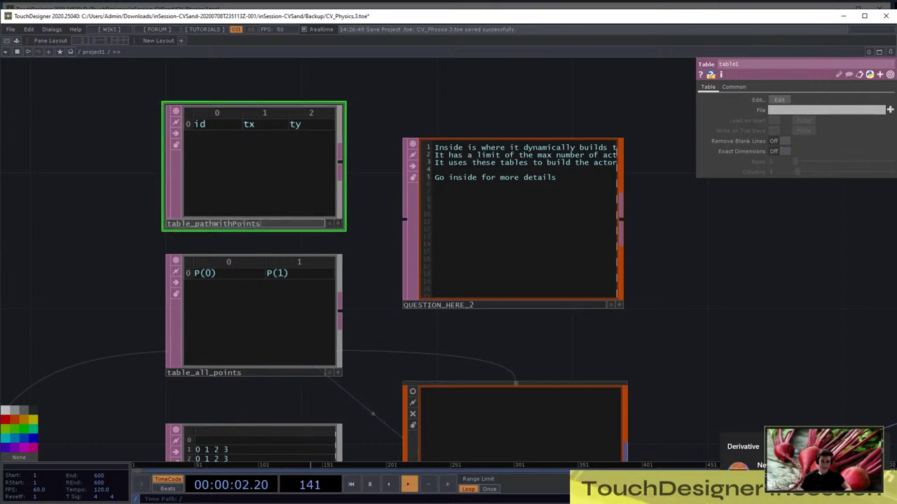
pyautogui.write('s')
pyautogui.press('Return')
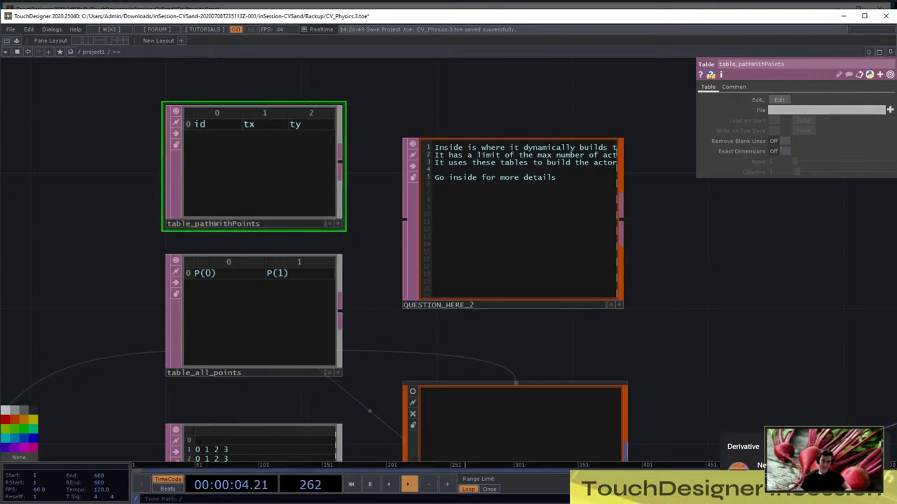
# In the text_find_contours script, add pointTbl = op('table_pathWithPoints') on the line after the table_active clear
pyautogui.press('h')
pyautogui.scroll(8, 183, 311)
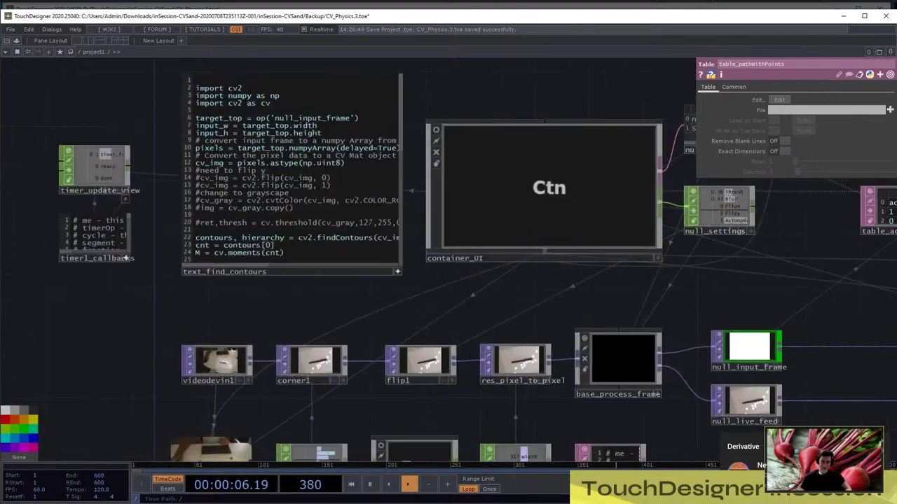
pyautogui.moveTo(189, 312); pyautogui.dragTo(114, 402)
pyautogui.scroll(3, 114, 343)
pyautogui.moveTo(113, 343); pyautogui.dragTo(203, 449)
pyautogui.moveTo(142, 152); pyautogui.dragTo(105, 329)
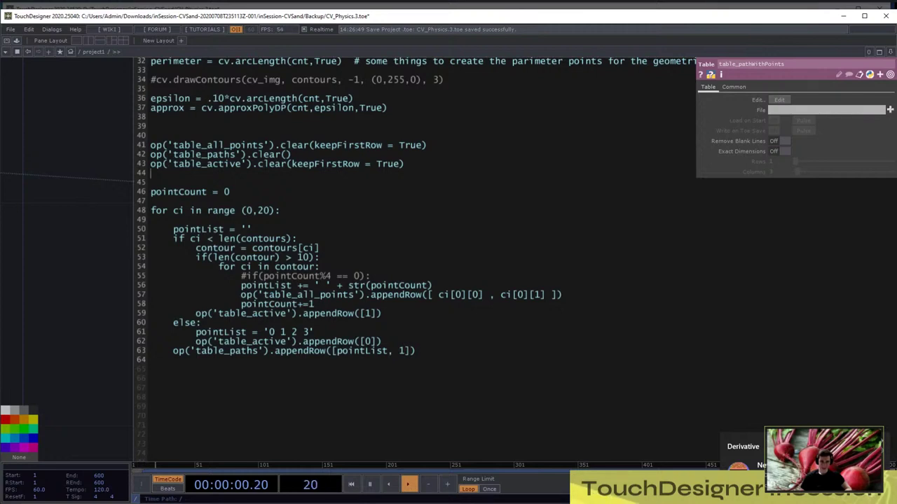
pyautogui.write('pointTbl = op(')
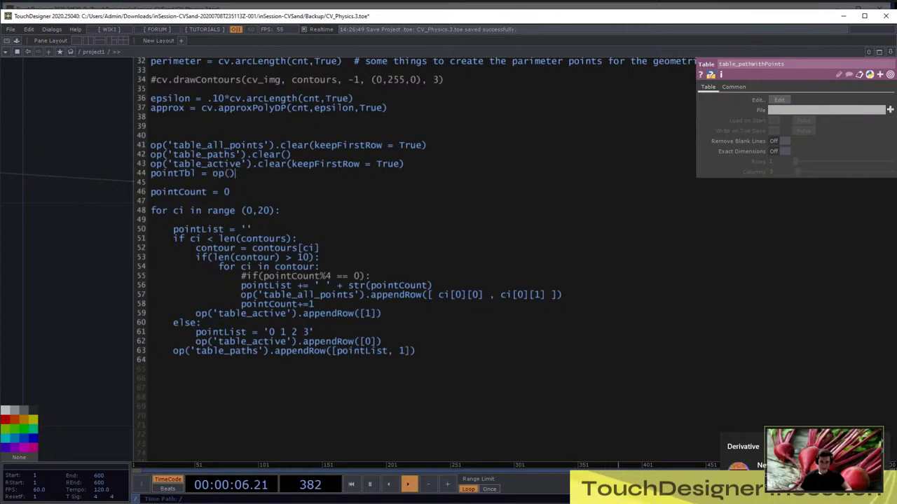
pyautogui.write("'")
pyautogui.write('table_pathWithPoints')
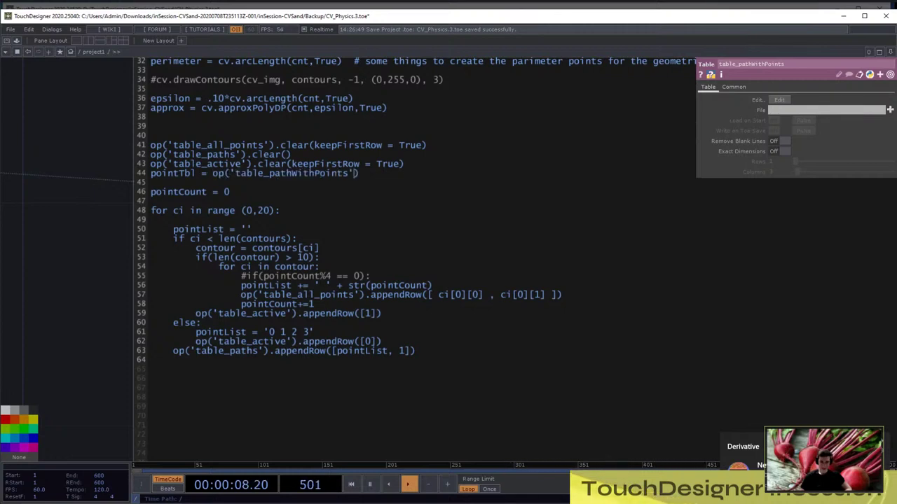
# Add pointTbl.clear(keepFirstRow=True) directly below the pointTbl assignment
pyautogui.press('Return')
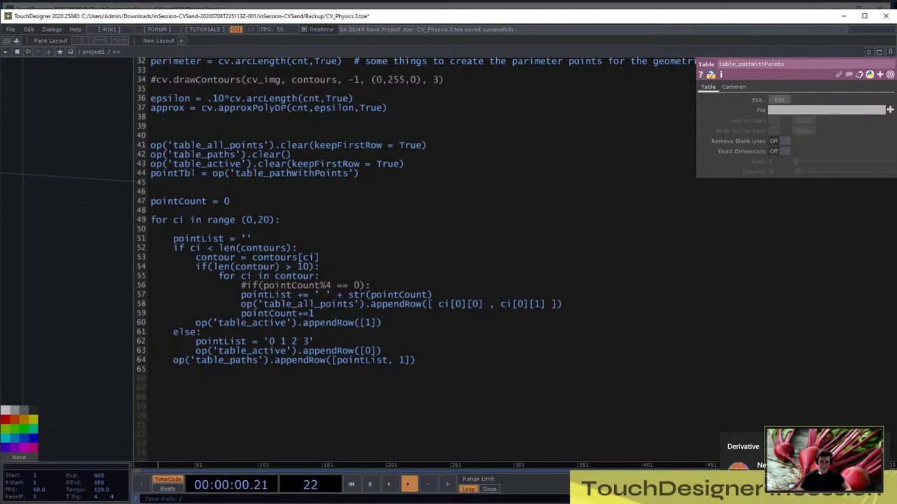
pyautogui.write('point')
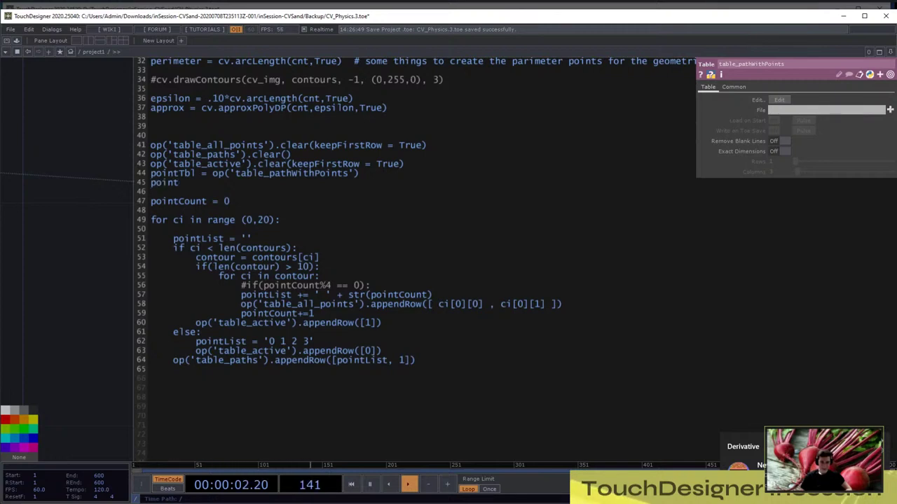
pyautogui.write('Tbl.')
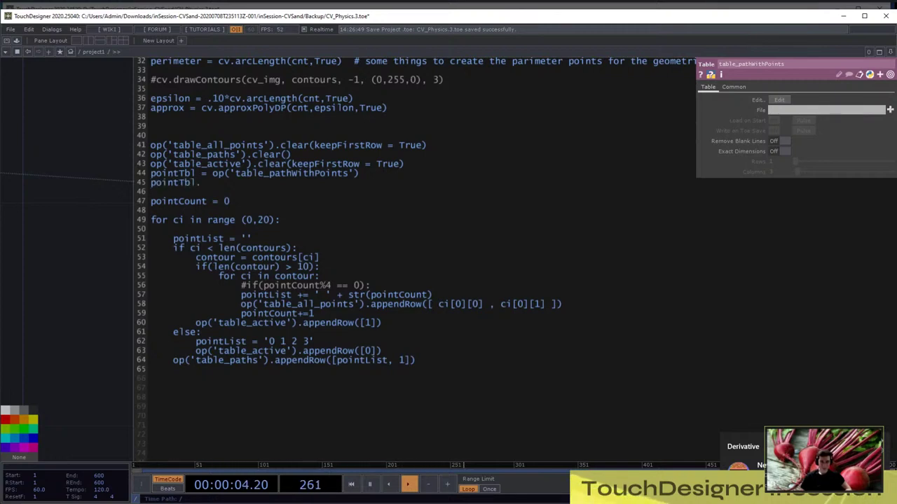
pyautogui.write('clear()')
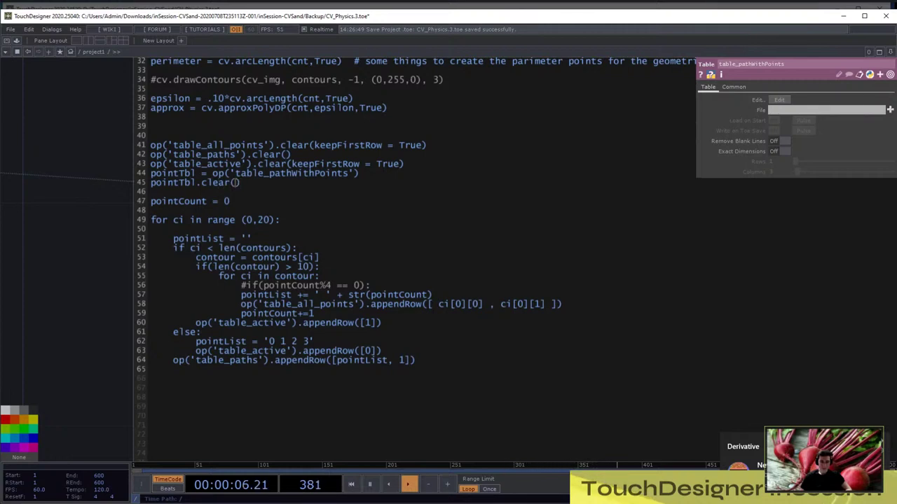
pyautogui.write('keepFirst')
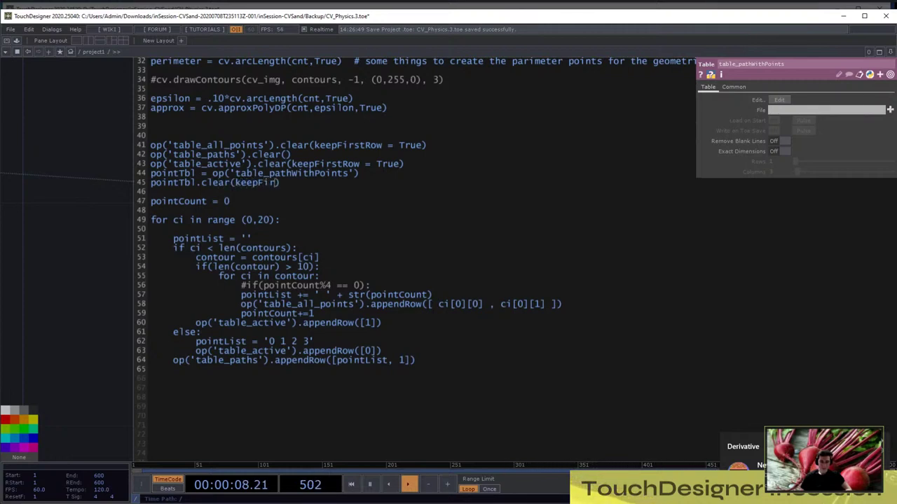
pyautogui.write('Row=')
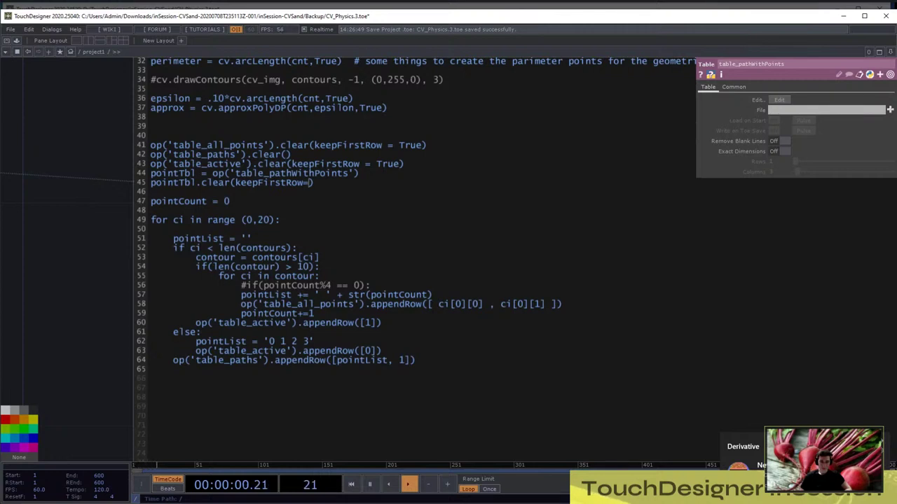
pyautogui.write('True')
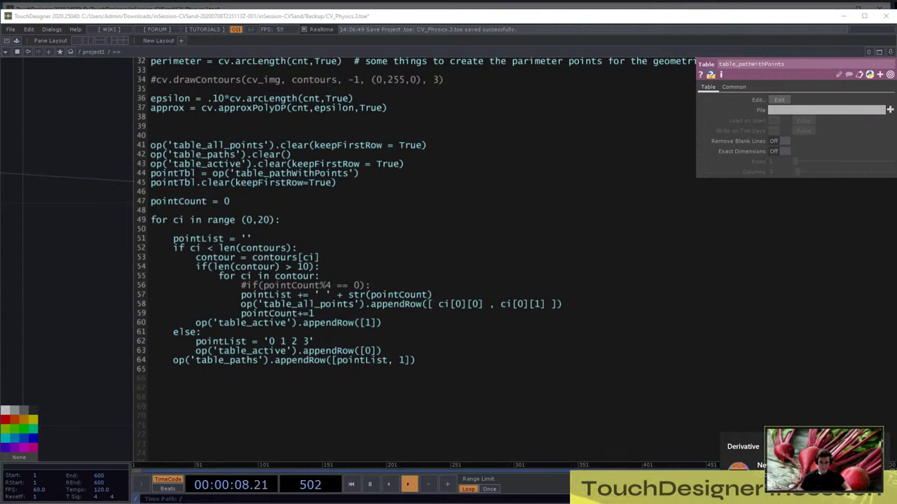
# Add contours = contours[1:] below the pointTbl clear to drop the first contour, leaving blank lines before pointCount
pyautogui.moveTo(77, 239); pyautogui.dragTo(90, 323)
pyautogui.scroll(1, 350, 260)
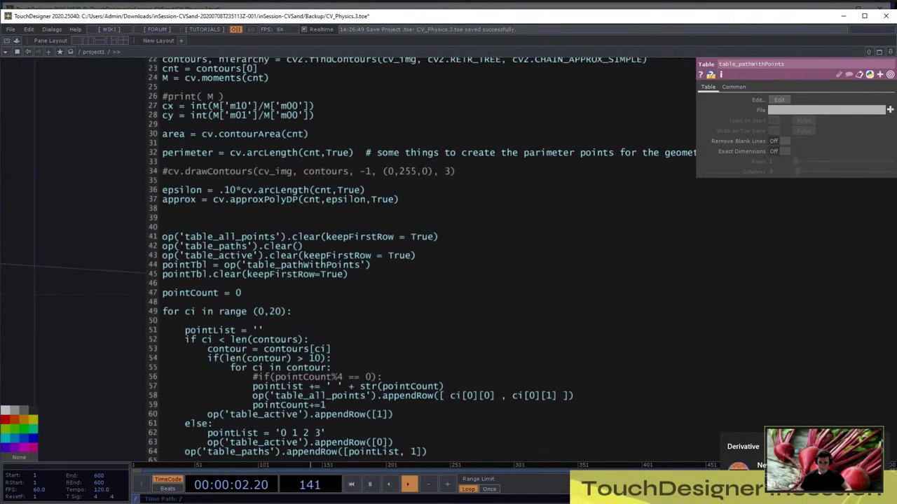
pyautogui.scroll(2, 350, 259)
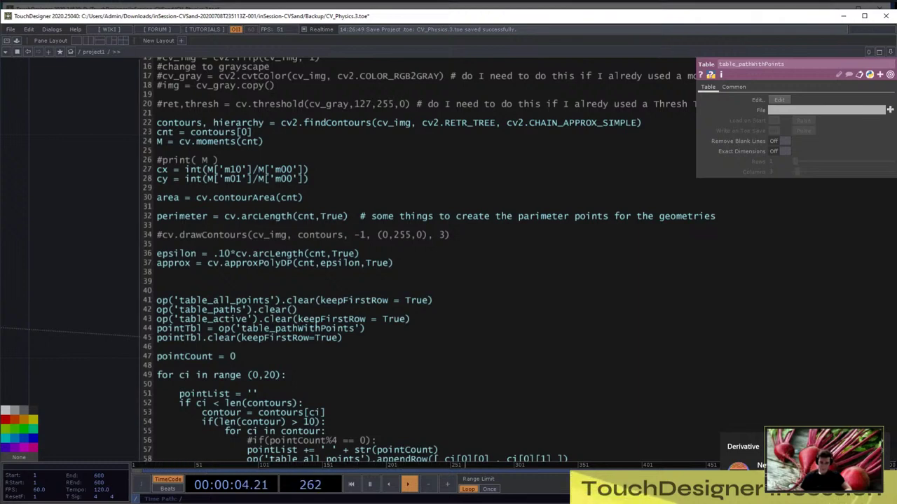
pyautogui.press('Return')
pyautogui.press('Return')
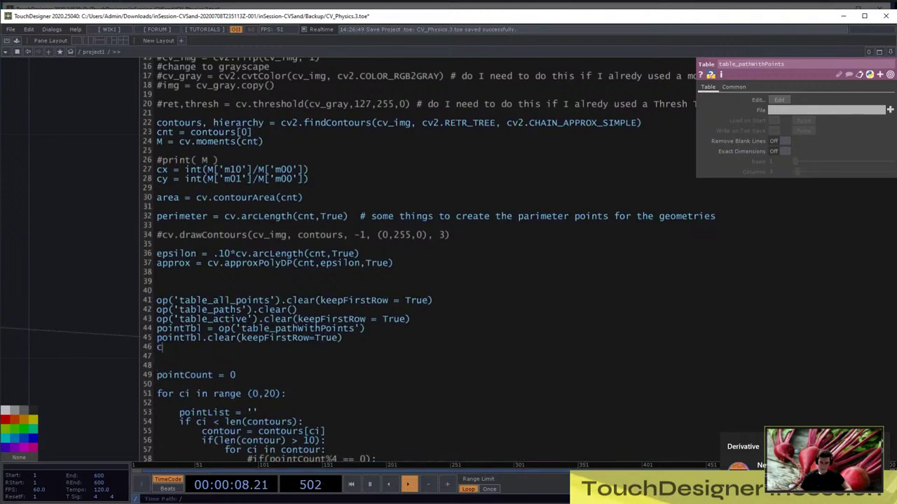
pyautogui.write('contours')
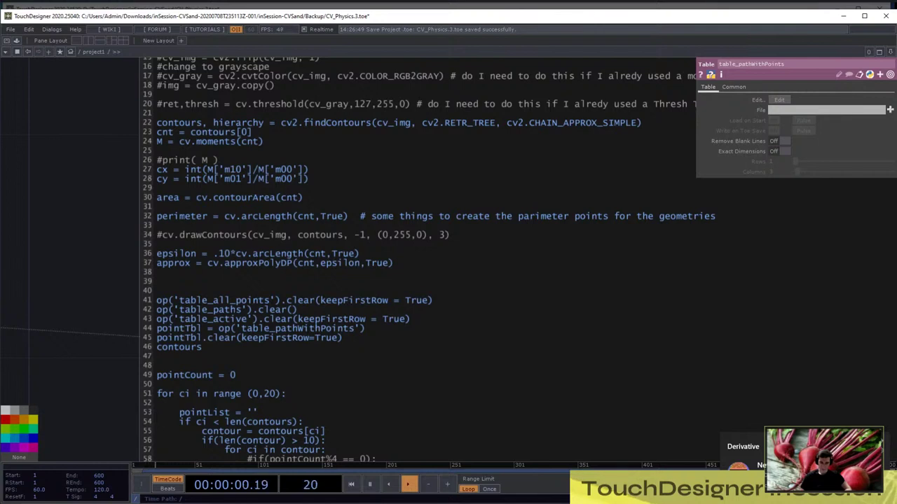
pyautogui.write(' = contours[]')
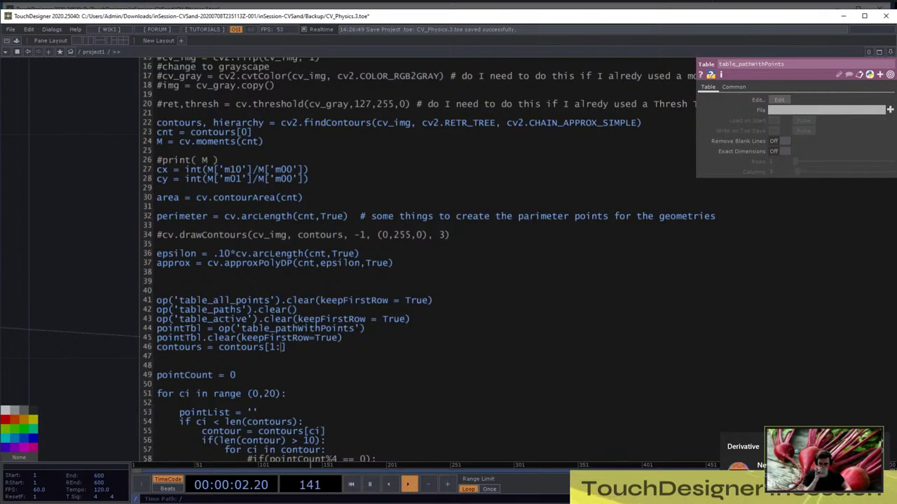
# Limit the contours to the first 20 with contours = contours[:20] on the following line
pyautogui.moveTo(84, 280); pyautogui.dragTo(90, 225)
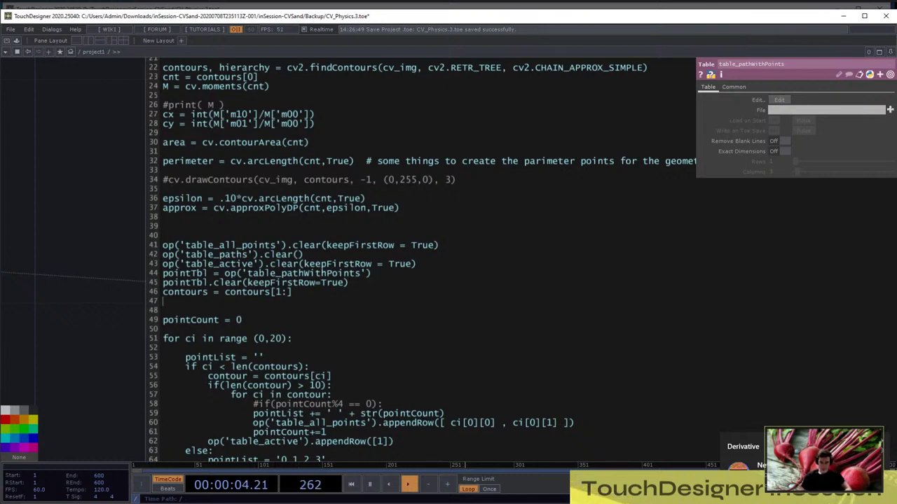
pyautogui.write('con')
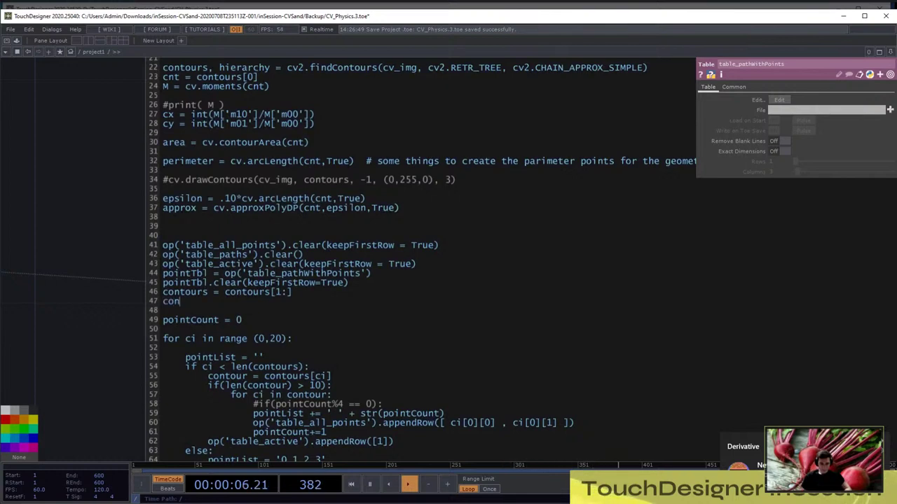
pyautogui.write('tours')
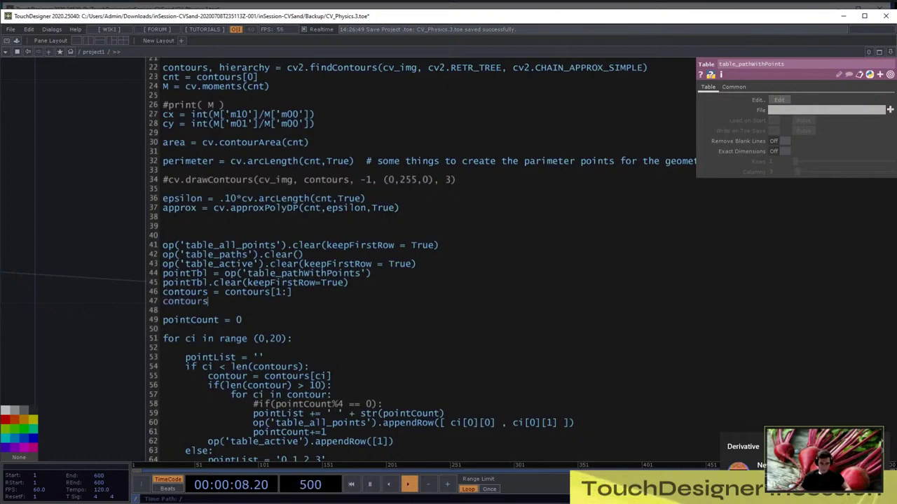
pyautogui.write(' =')
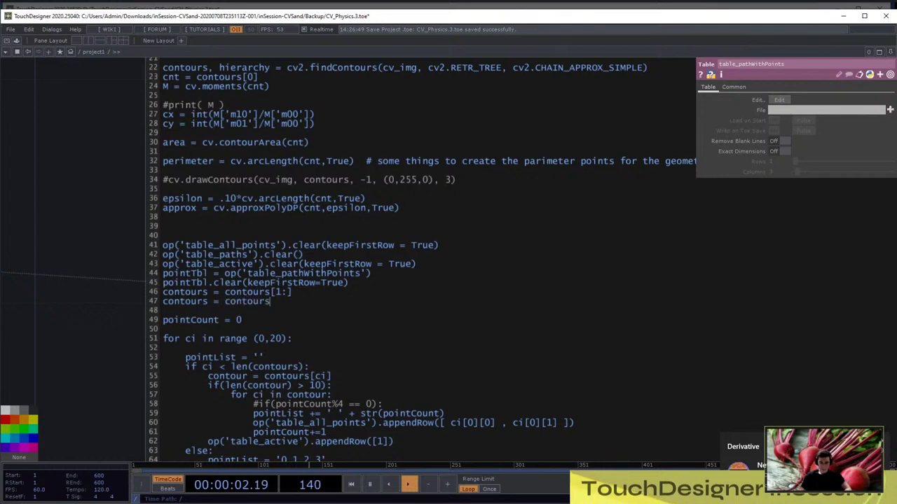
pyautogui.write(' contours')
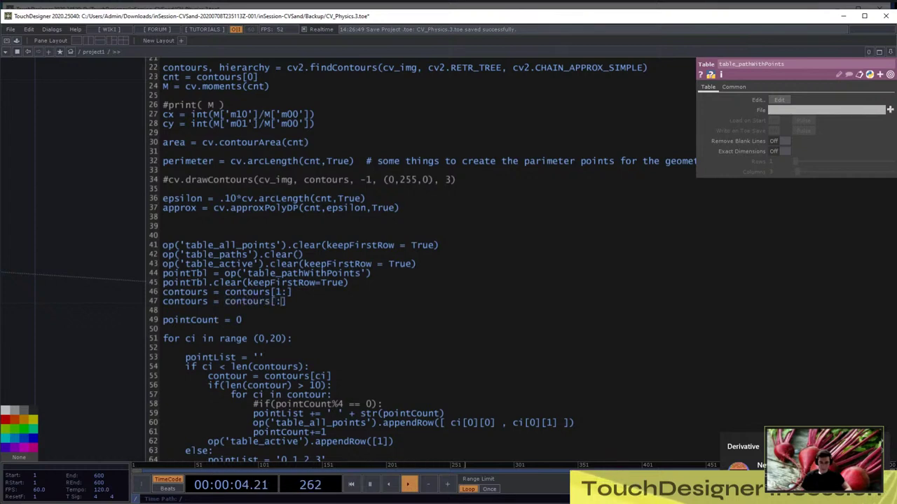
pyautogui.write('[:2]')
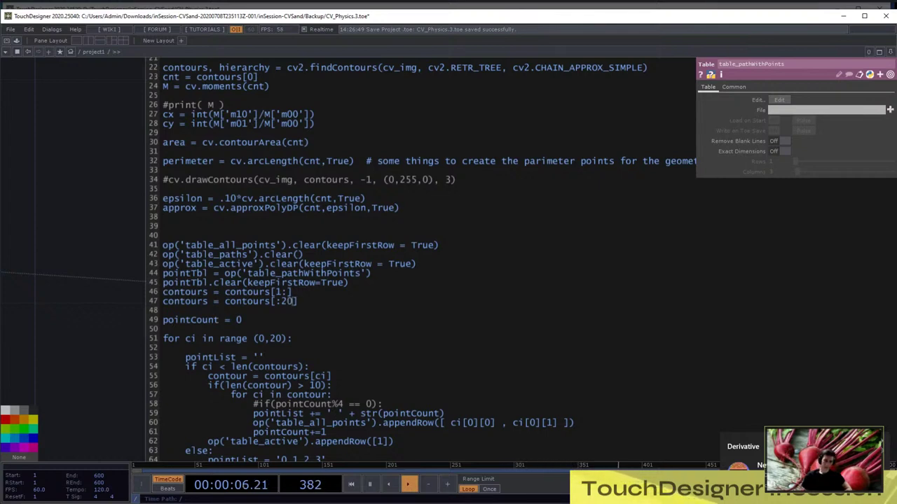
pyautogui.write('0')
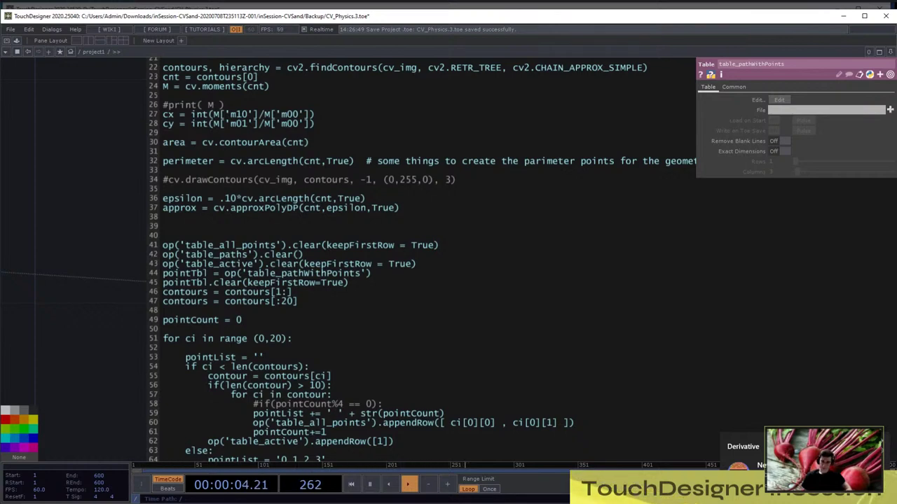
# Make room above pointCount = 0 and write the loop header for contour in contours: there
pyautogui.moveTo(449, 308); pyautogui.dragTo(435, 217)
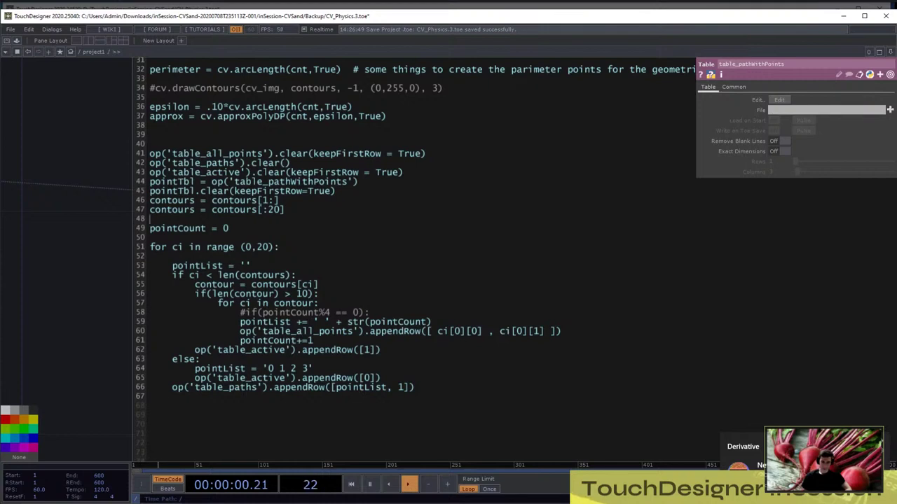
pyautogui.press('Return')
pyautogui.press('Return')
pyautogui.press('Up')
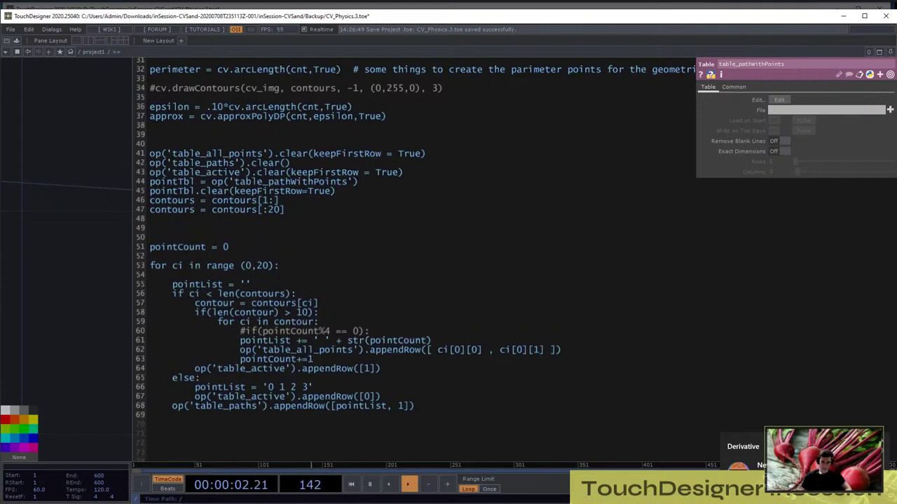
pyautogui.write('for ')
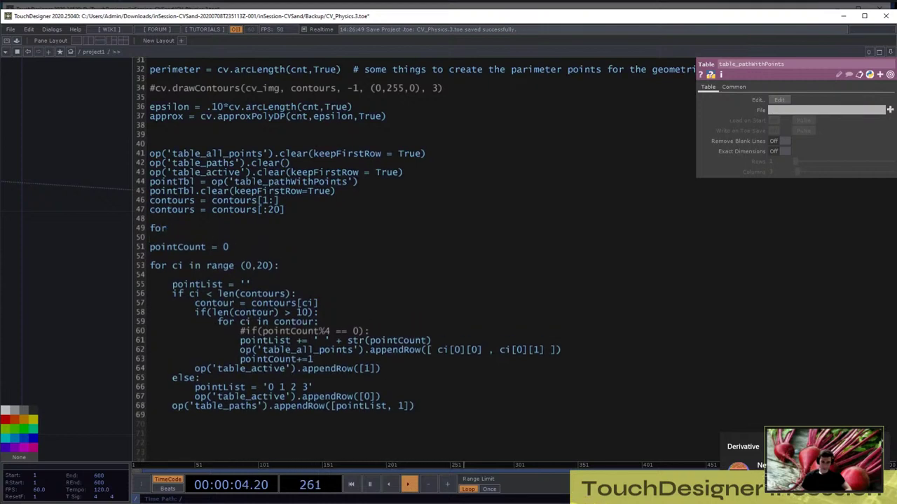
pyautogui.write('co')
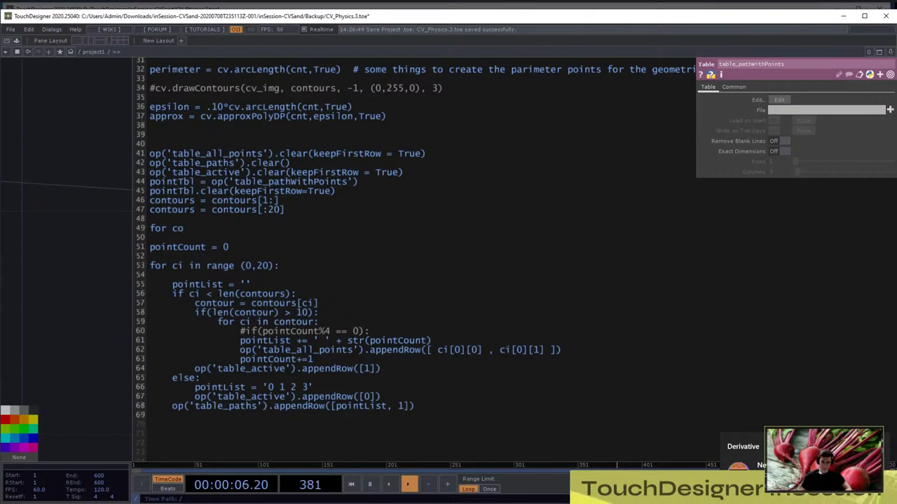
pyautogui.write('ntour in contou')
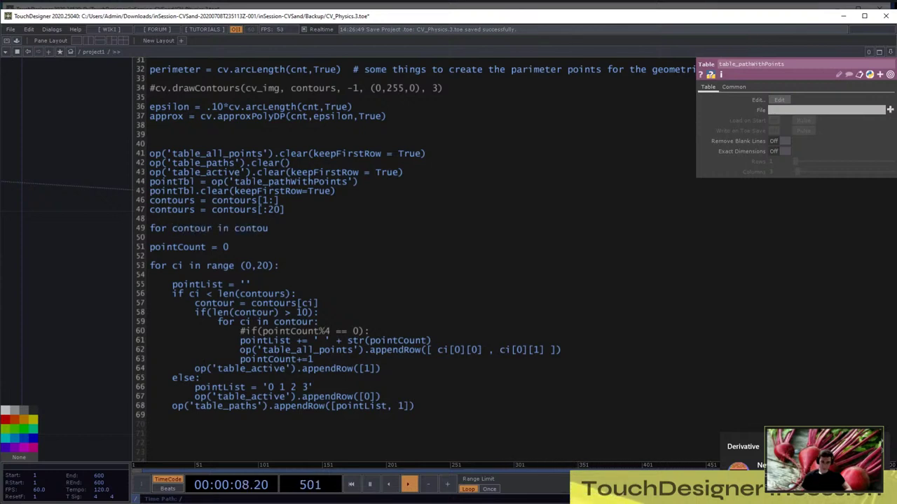
pyautogui.write('rs:')
pyautogui.press('Return')
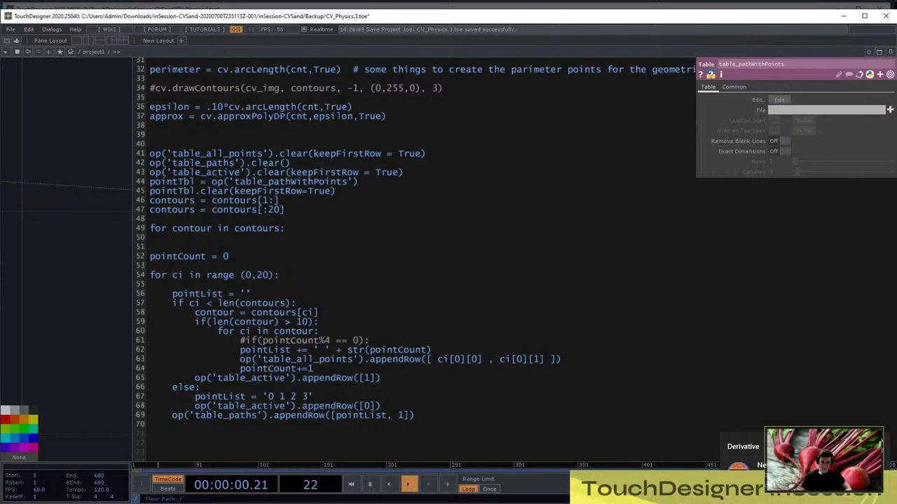
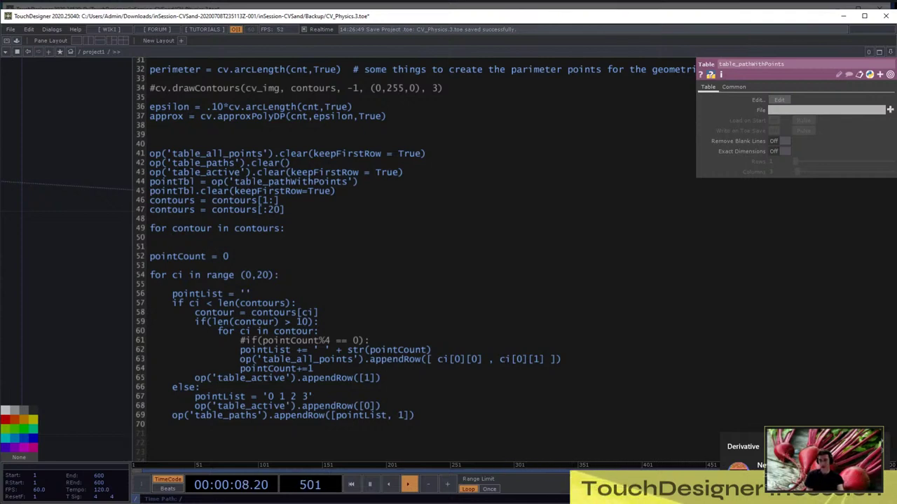
# Finish the pass placeholder in the contour loop body and review the area = cv.contourArea(cnt) line above
pyautogui.write('ss')
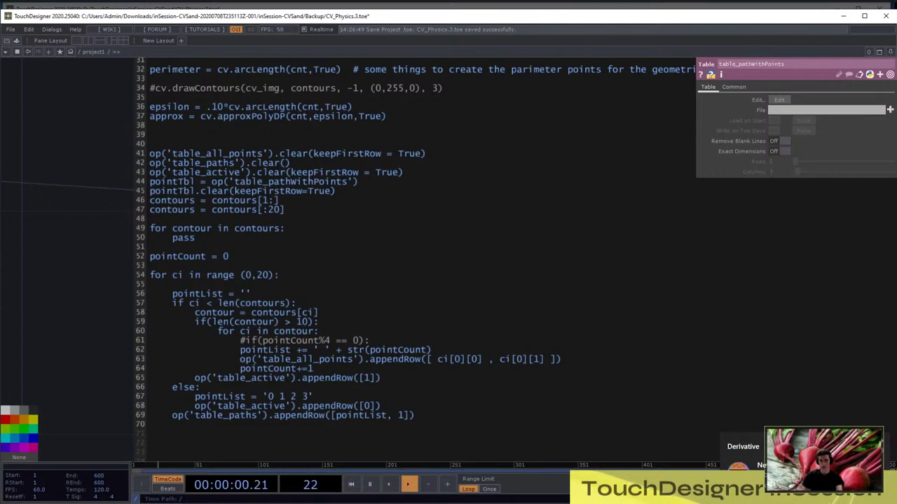
pyautogui.scroll(5, 420, 259)
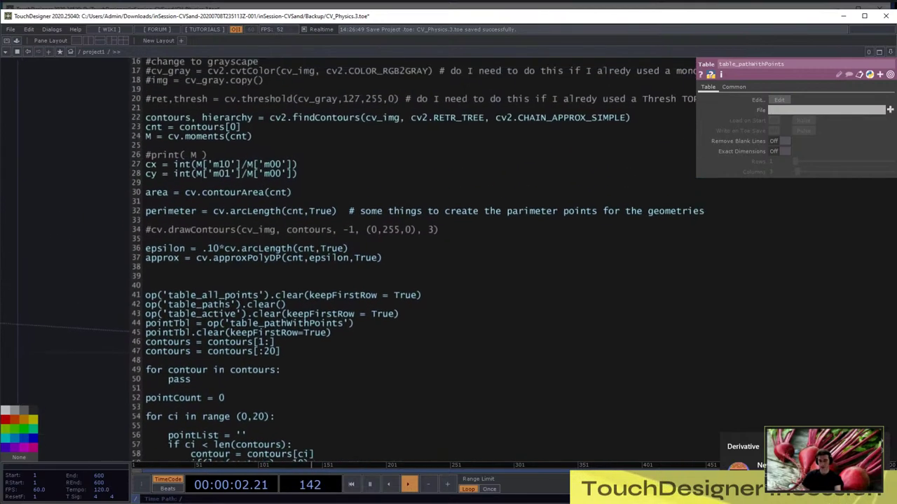
pyautogui.scroll(-3, 421, 259)
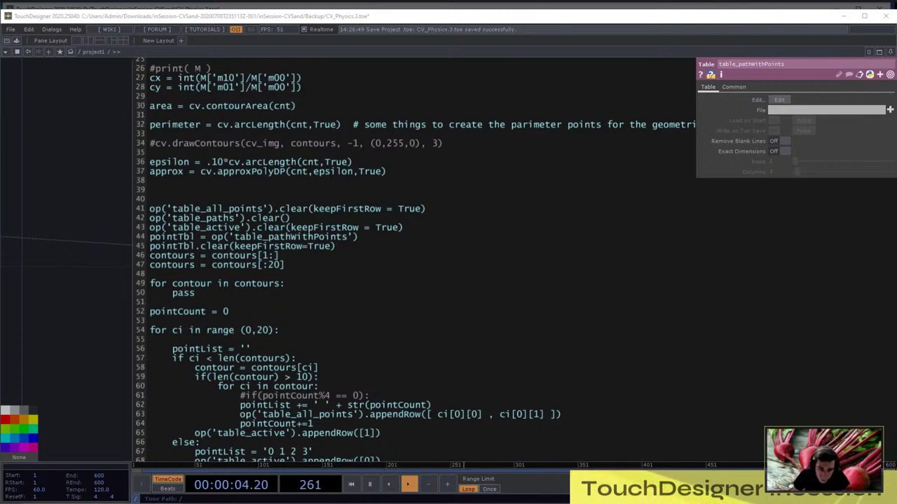
pyautogui.moveTo(149, 106); pyautogui.dragTo(297, 106)
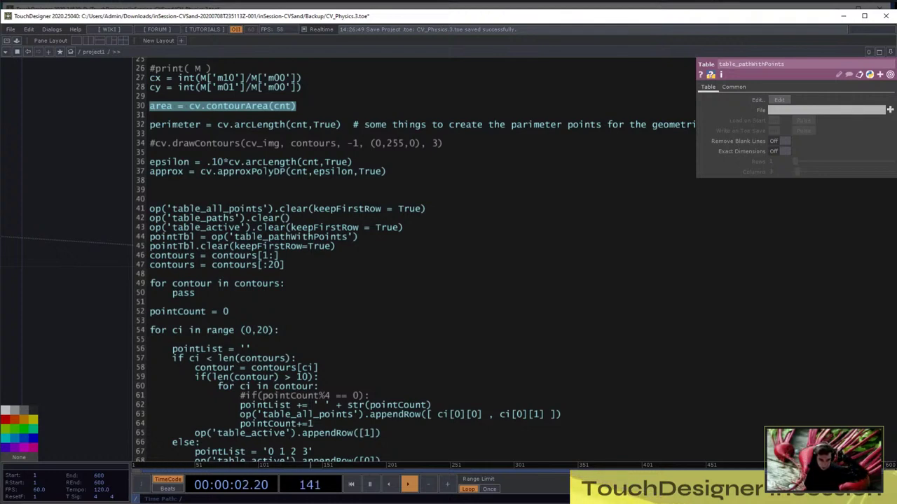
pyautogui.click(172, 339)
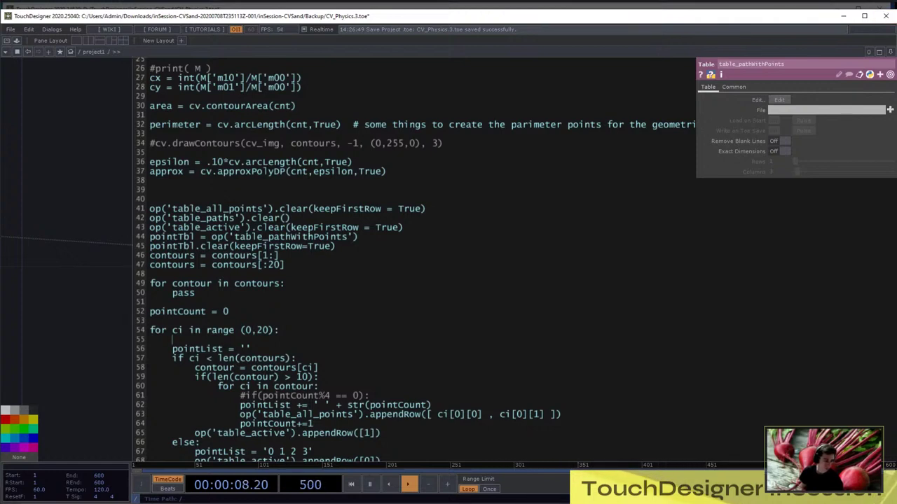
# Replace the pass placeholder with an if statement comparing cv2.contourArea(contour) using the less-than operator
pyautogui.doubleClick(183, 293)
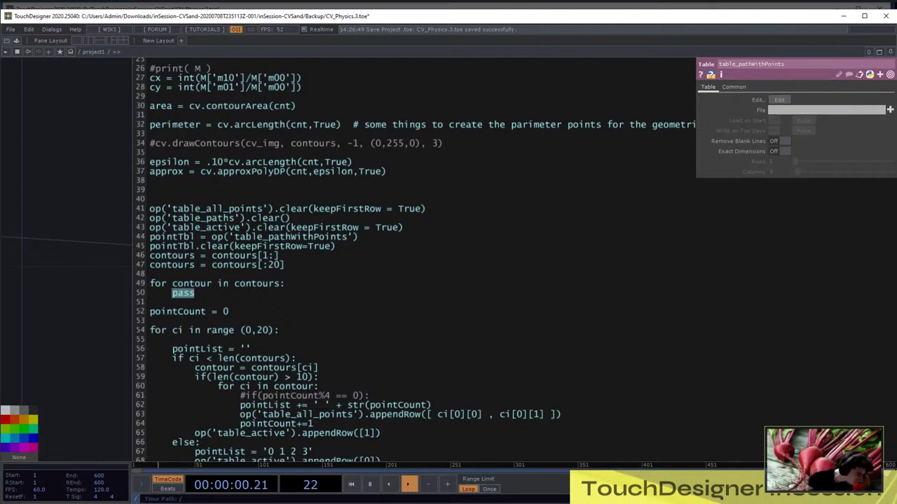
pyautogui.write('if')
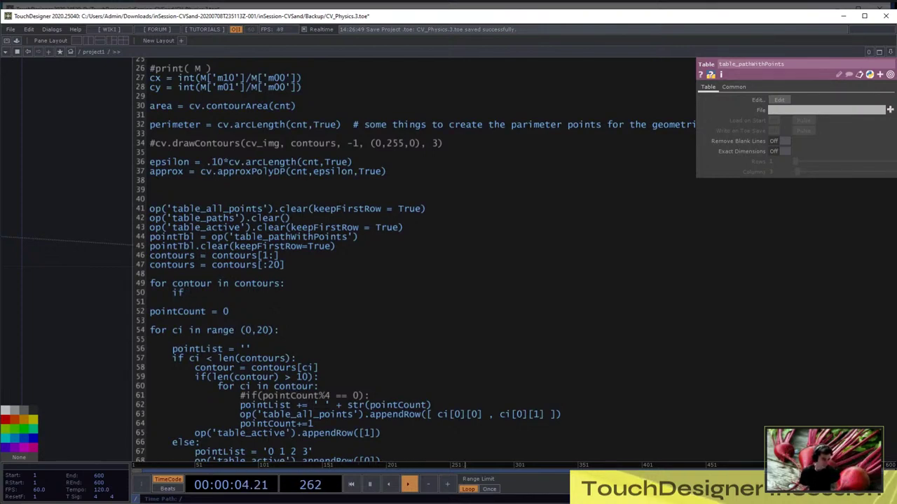
pyautogui.write(' cv2.c')
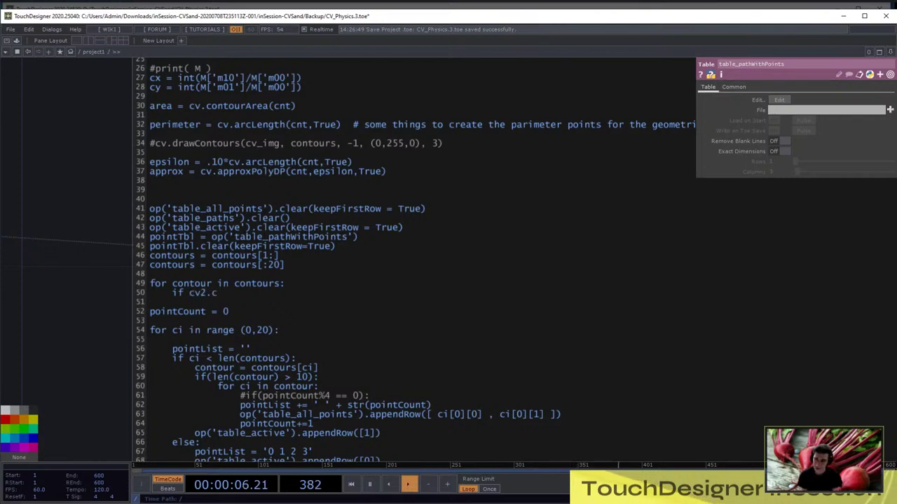
pyautogui.write('ontou')
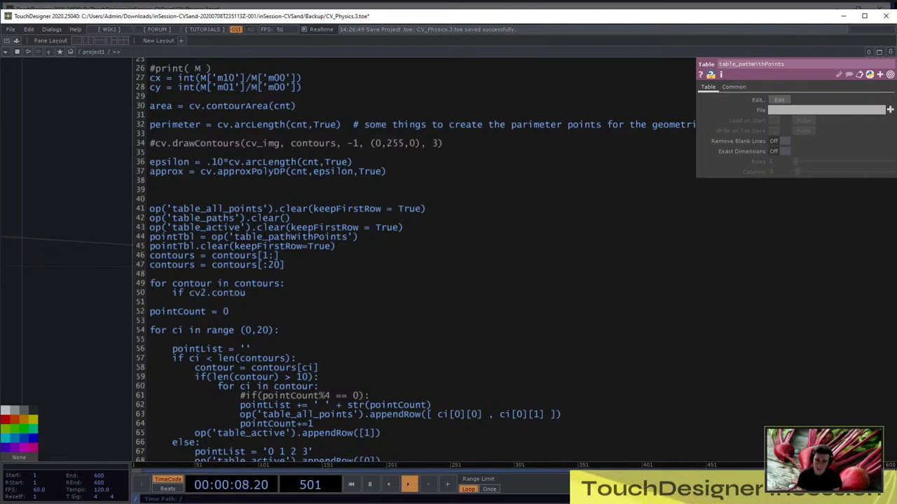
pyautogui.write('rArea')
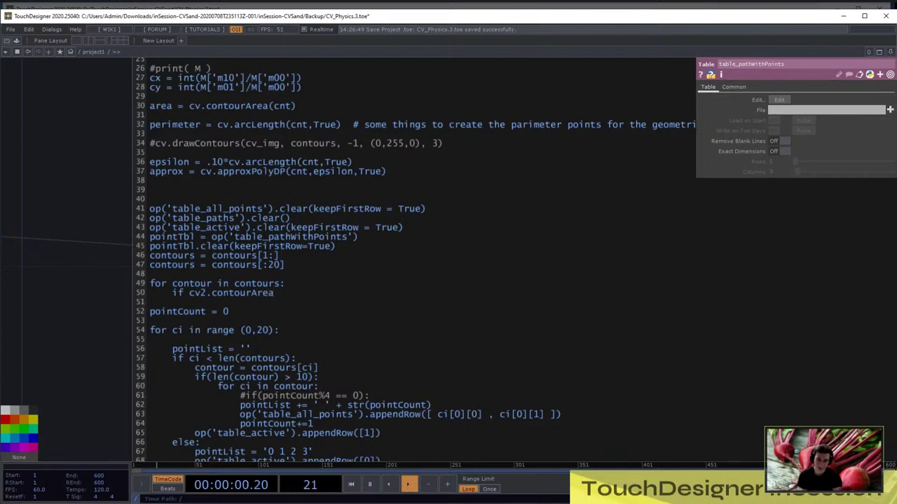
pyautogui.write('(con')
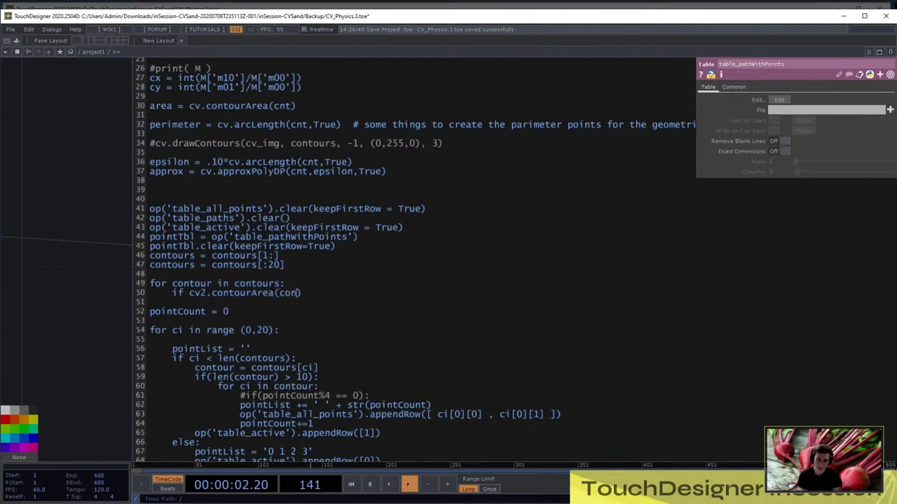
pyautogui.write('tour) <')
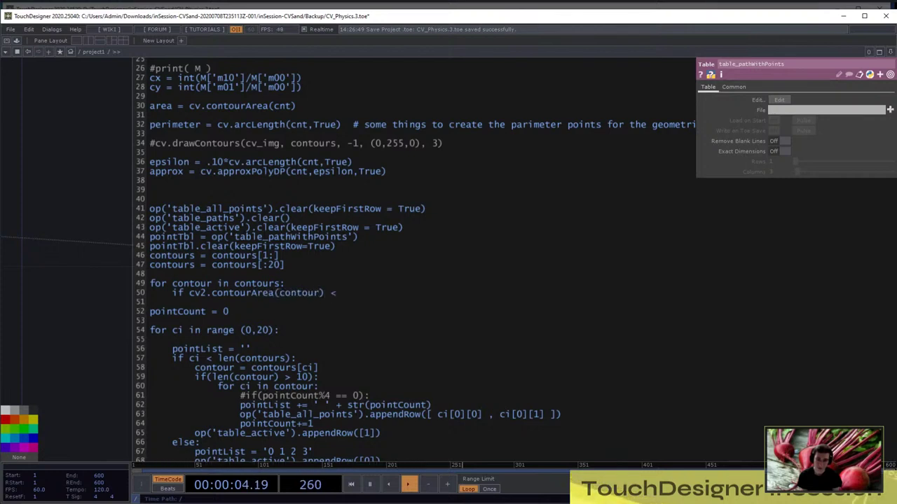
# Complete the contour area condition with a threshold of 100 and a closing colon
pyautogui.write(' 10')
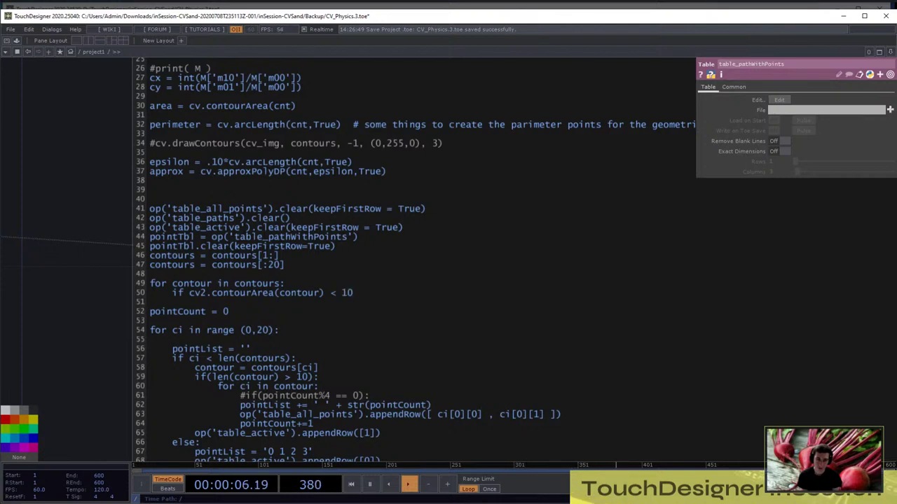
pyautogui.press('BackSpace')
pyautogui.press('BackSpace')
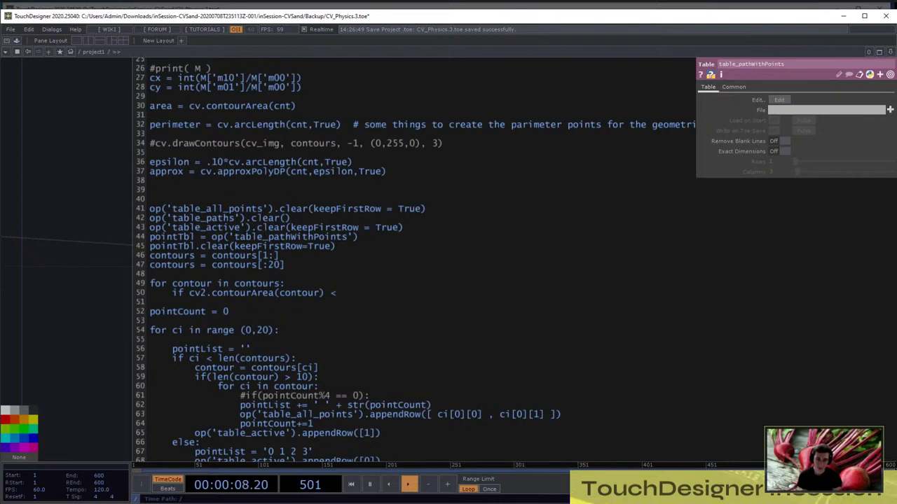
pyautogui.write('200')
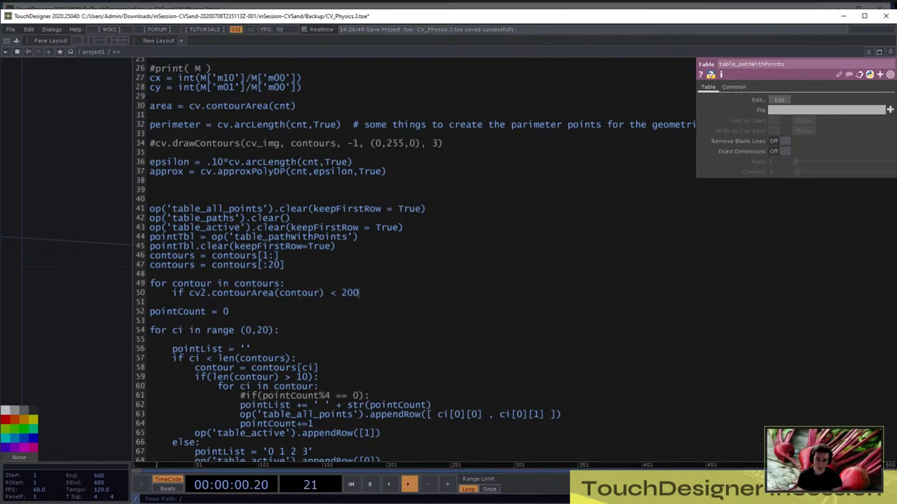
pyautogui.press('BackSpace')
pyautogui.press('BackSpace')
pyautogui.press('BackSpace')
pyautogui.write('100')
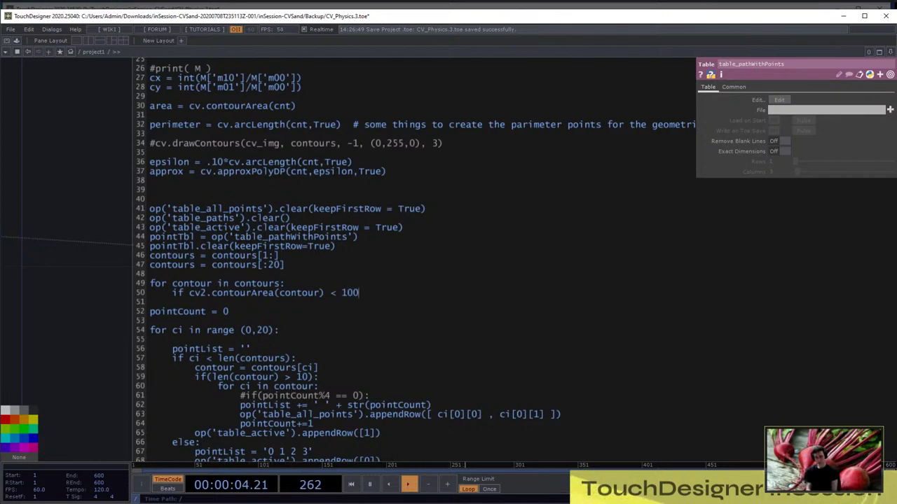
pyautogui.write(':')
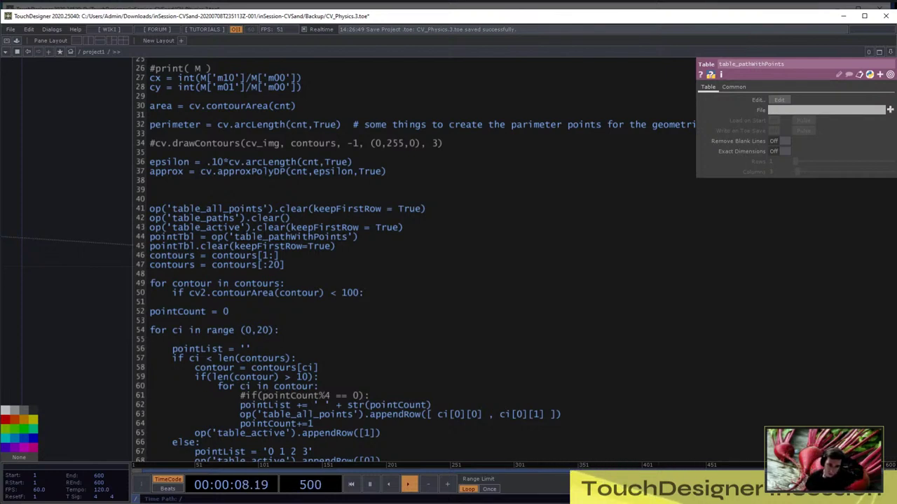
# Change the area comparison to greater than (>) and open an indented line beneath the condition
pyautogui.doubleClick(333, 293)
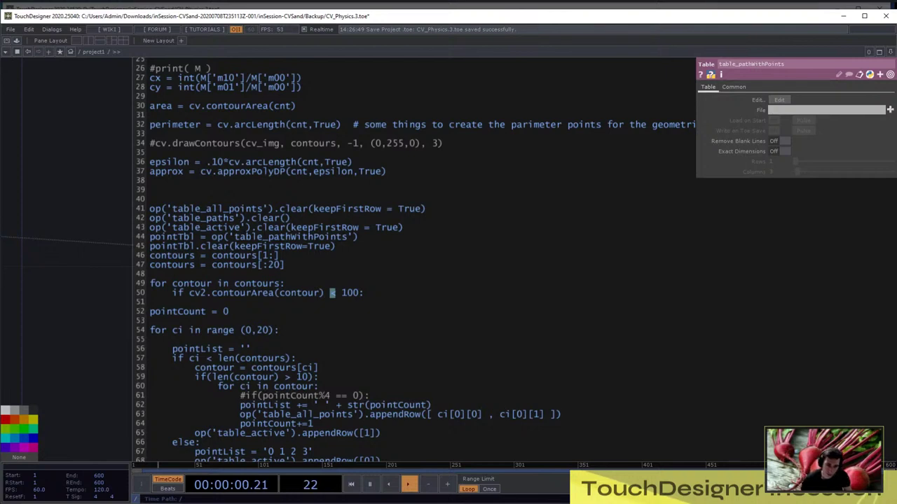
pyautogui.write('>')
pyautogui.press('End')
pyautogui.press('Return')
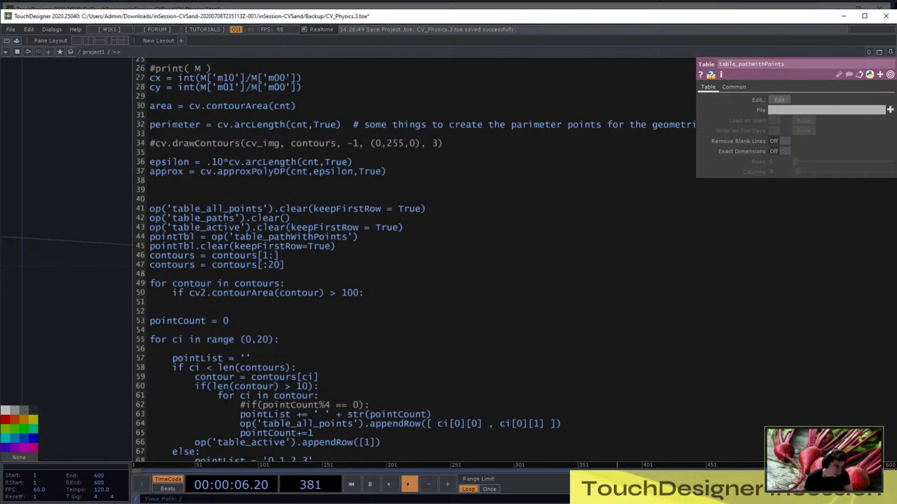
# Add counter = 0 on its own line directly above the for contour in contours loop
pyautogui.press('Return')
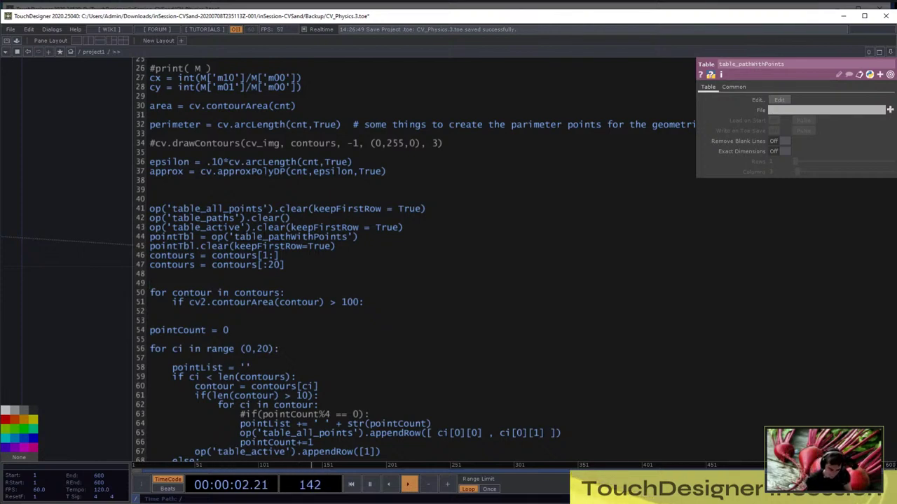
pyautogui.write('counter')
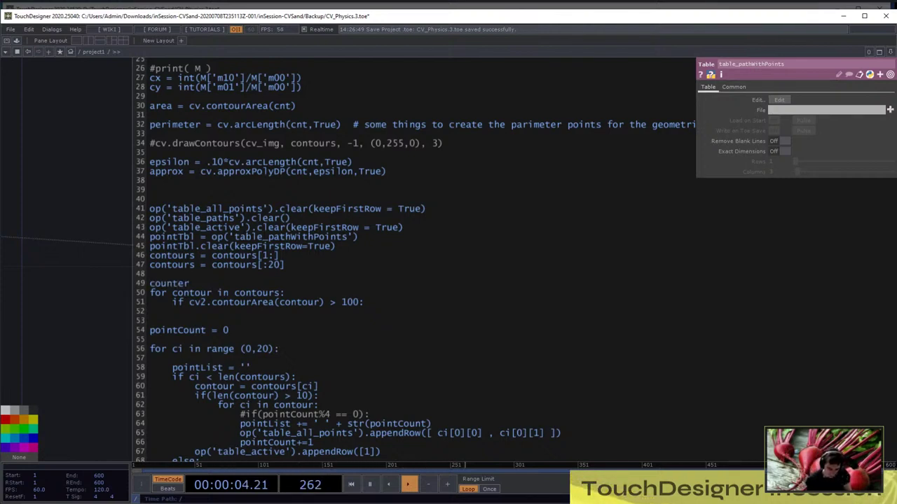
pyautogui.write(' = ')
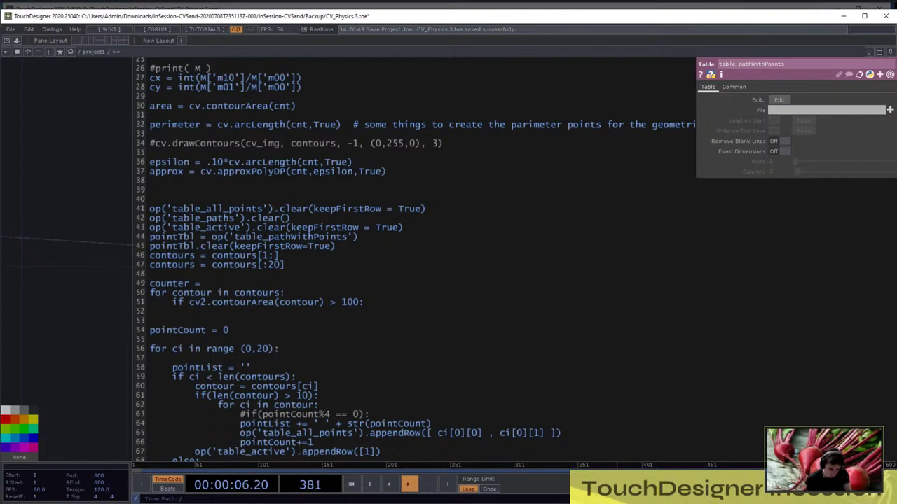
pyautogui.write('0')
# Assign id = counter inside the contour area condition
pyautogui.press('Down')
pyautogui.press('Down')
pyautogui.press('Down')
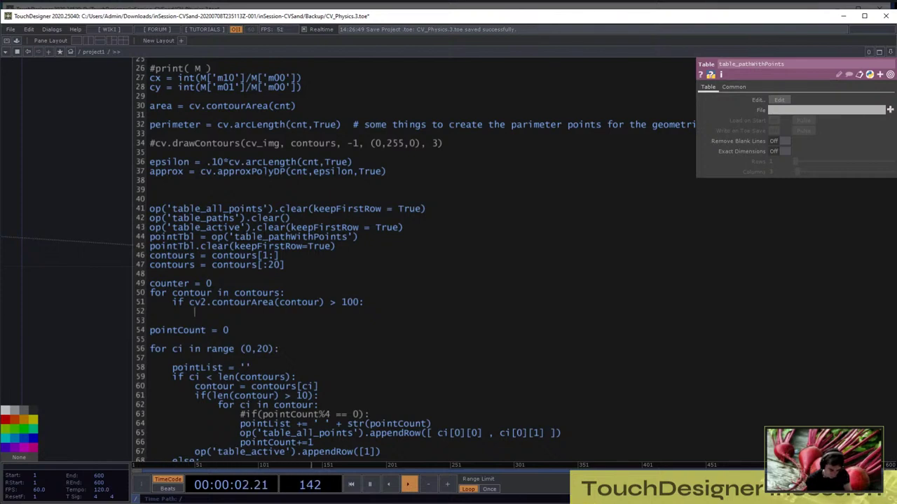
pyautogui.write('id = c')
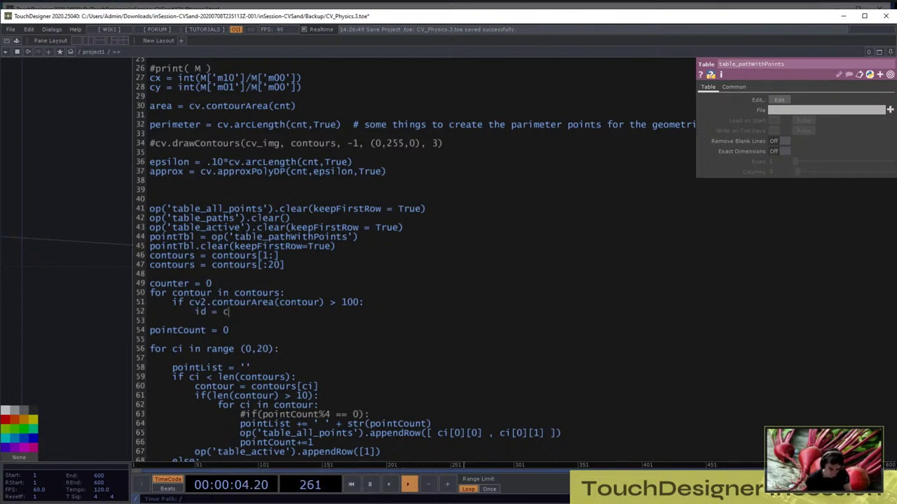
pyautogui.write('oun')
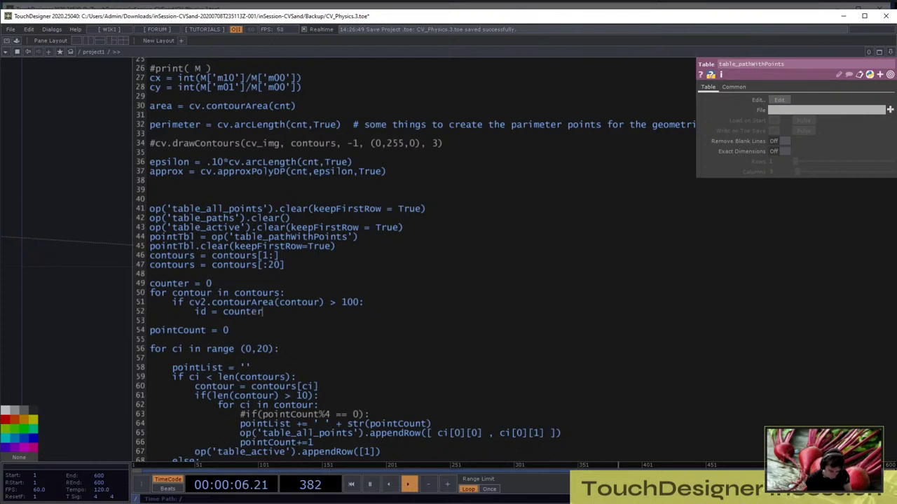
pyautogui.write('ter')
# Write the nested loop header for pt contour: below the id assignment and open its body
pyautogui.press('Return')
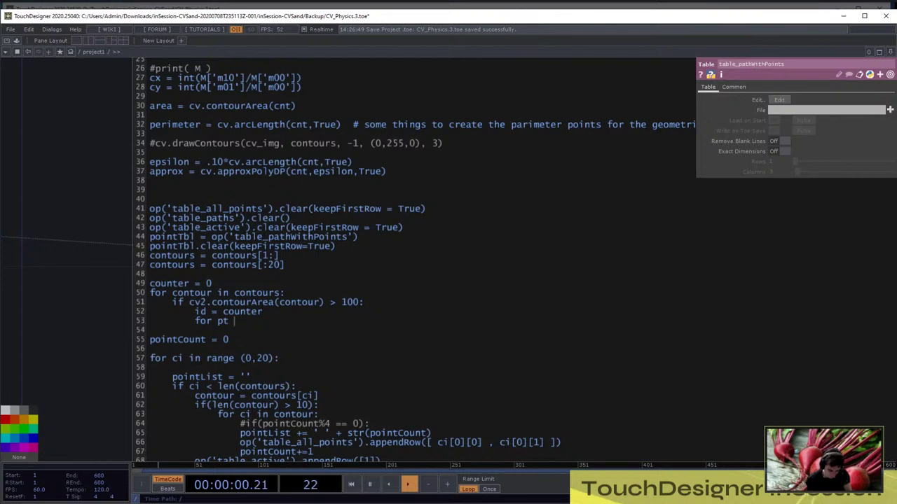
pyautogui.write('co')
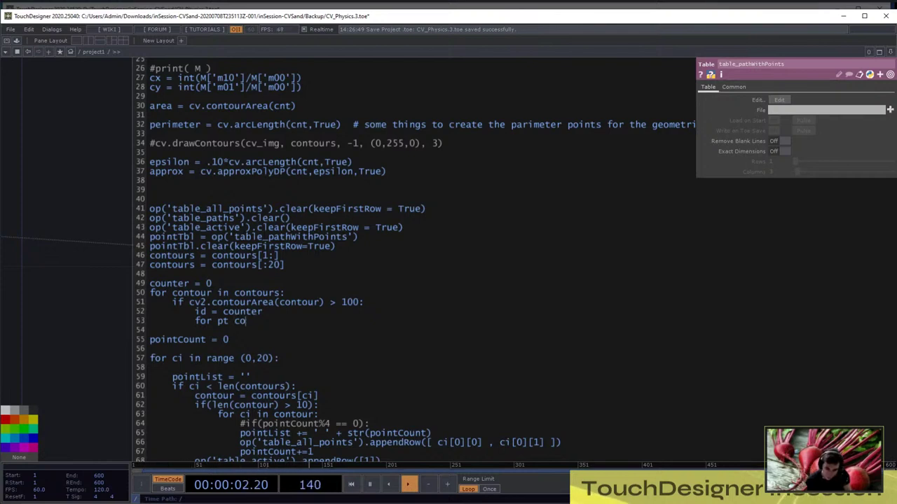
pyautogui.write('ntour:')
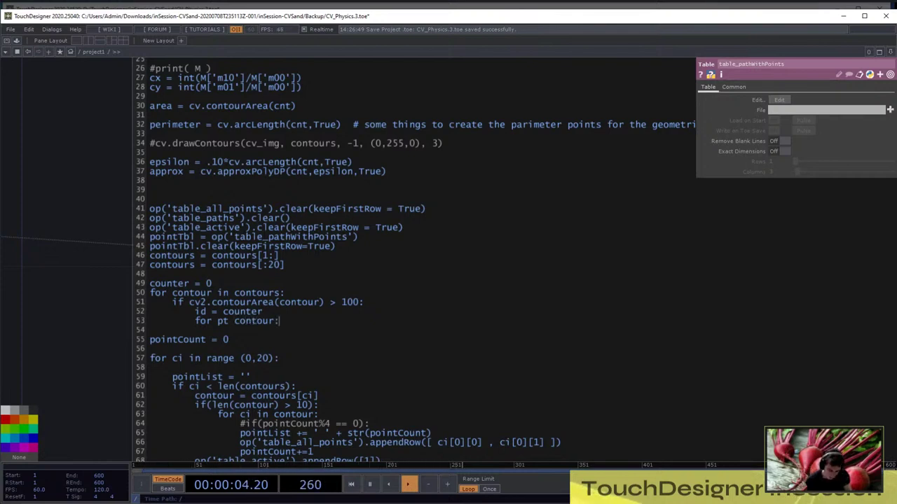
pyautogui.press('Return')
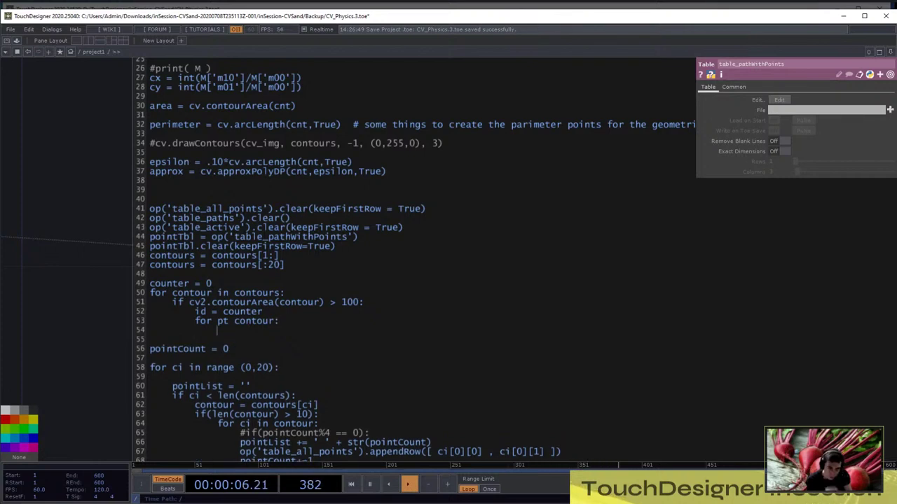
# In the body of the pt loop, write pointTbl.appendRow([id, pt[0][0], pt[0][1]]) to store each contour point
pyautogui.write('po')
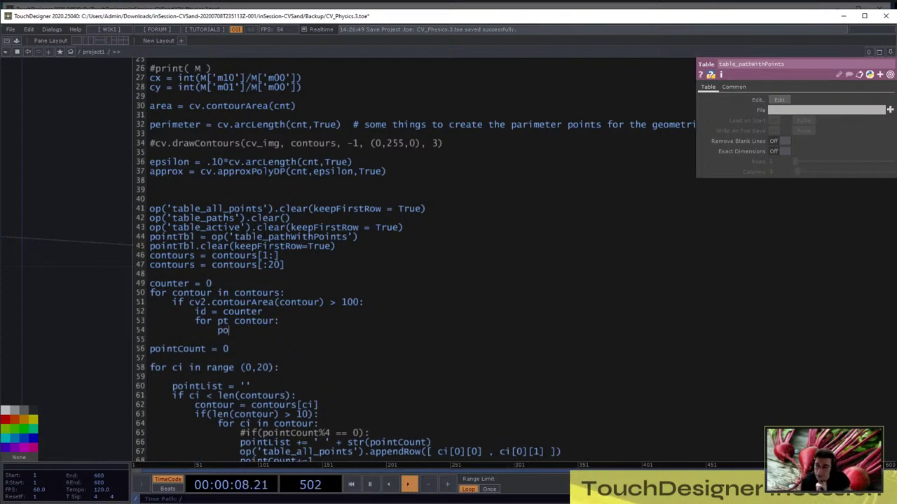
pyautogui.write('intT')
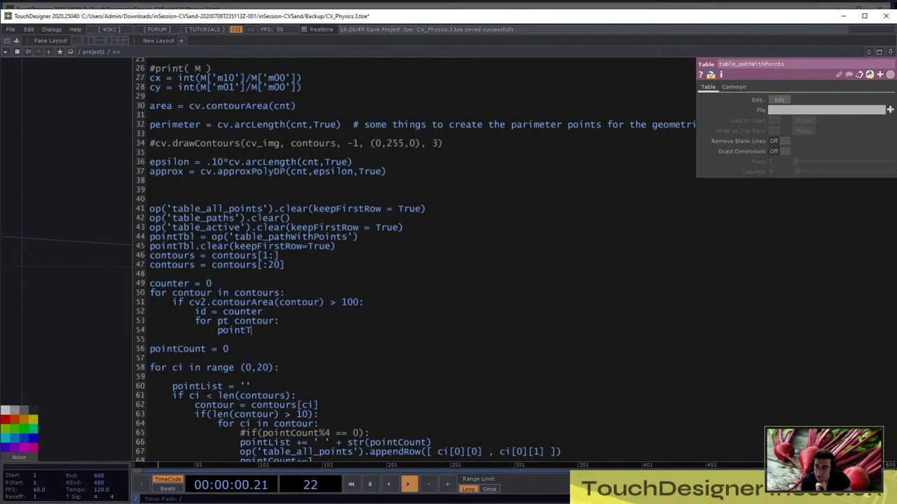
pyautogui.write('bl.appendR')
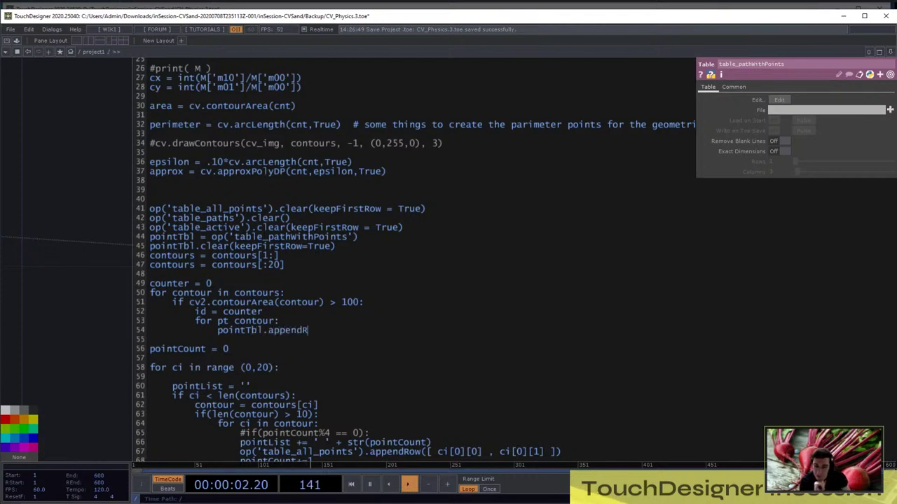
pyautogui.write('ow()[]')
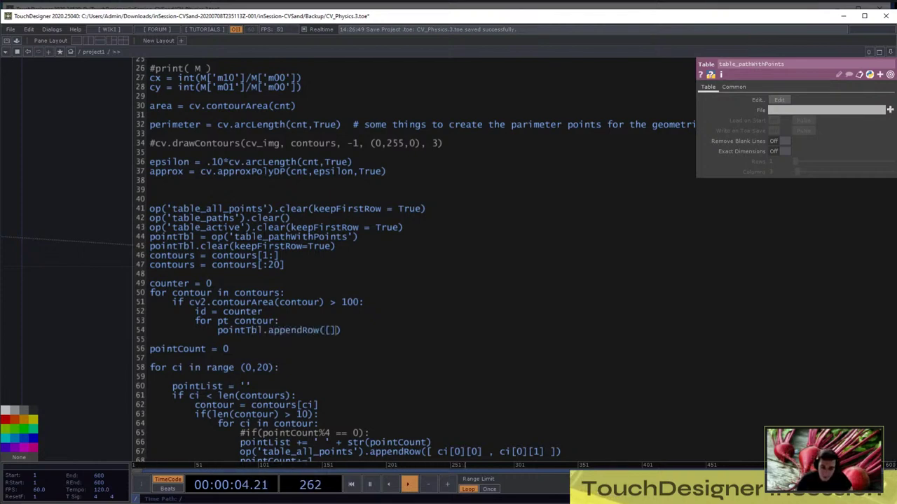
pyautogui.press('Left')
pyautogui.write('id')
pyautogui.write(', pt')
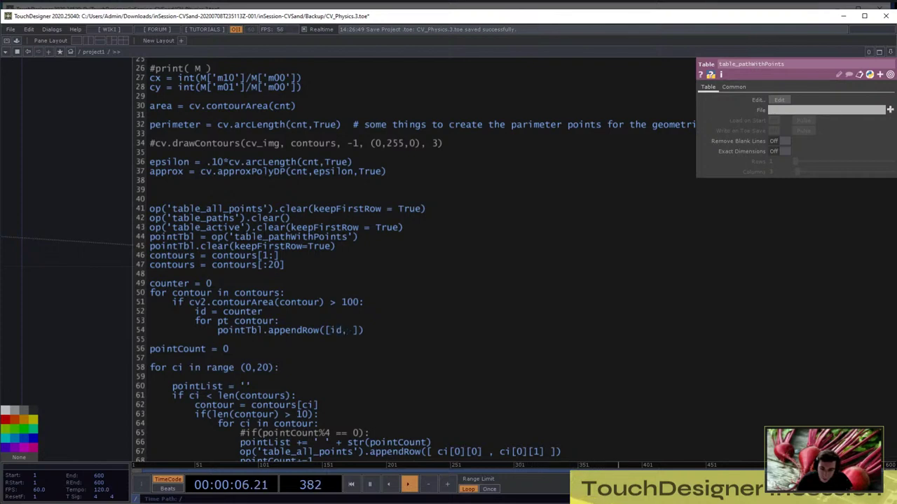
pyautogui.write('[0]')
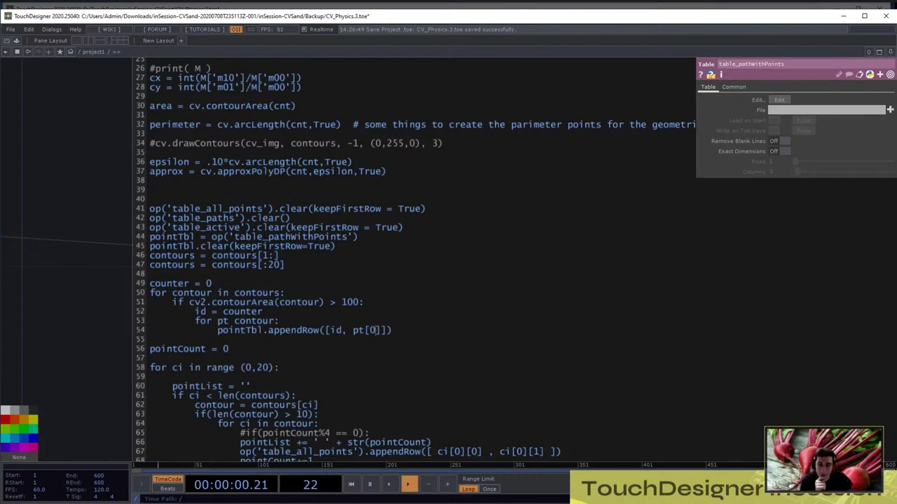
pyautogui.write('[1]')
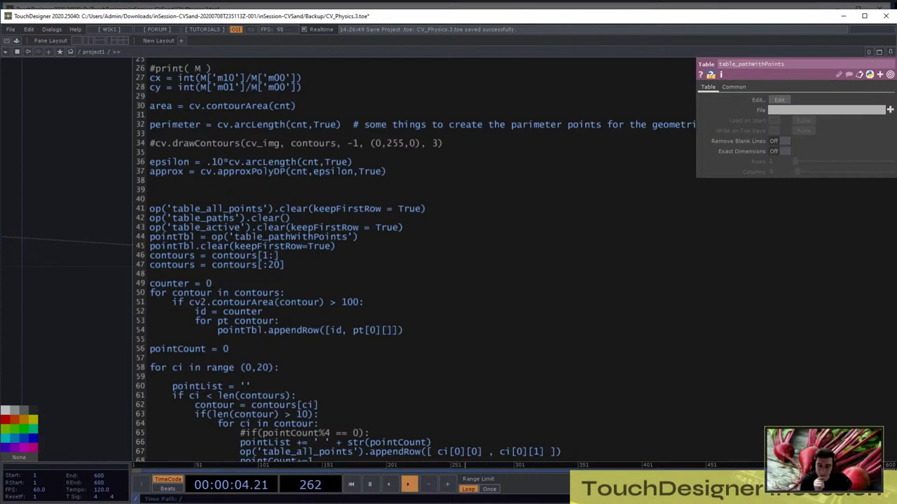
pyautogui.press('BackSpace')
pyautogui.write('0], pt')
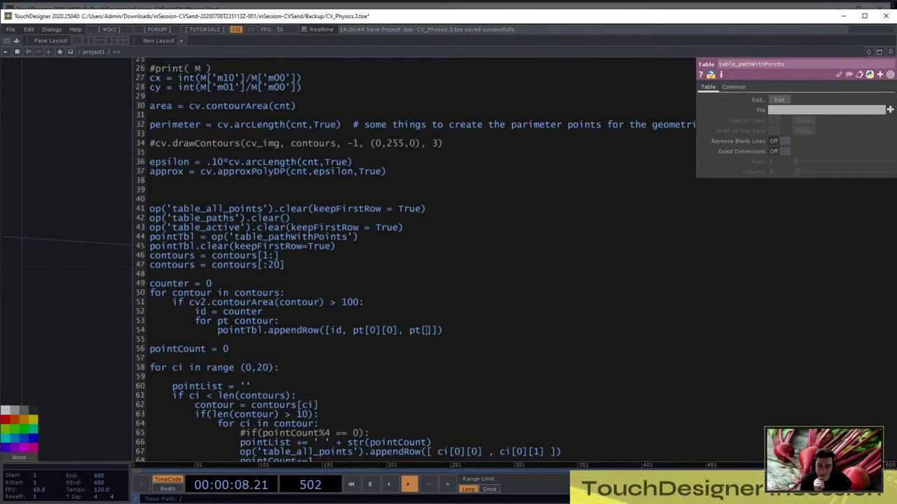
pyautogui.write('[0')
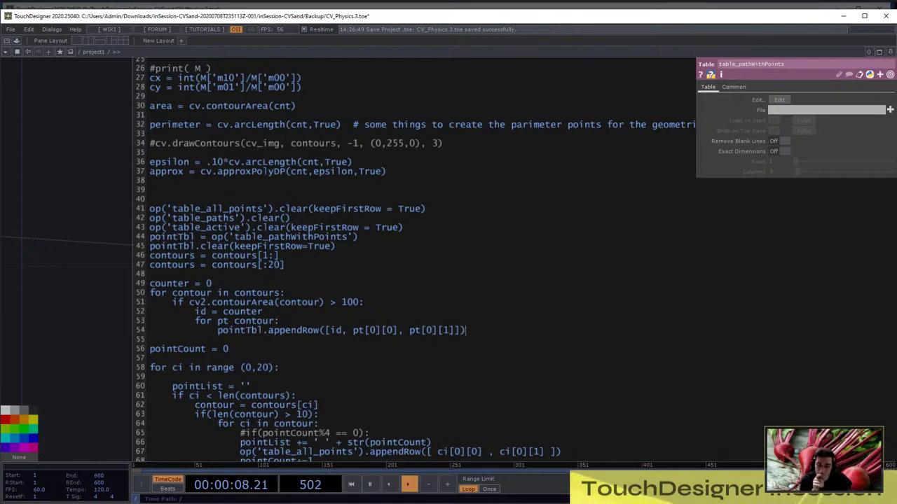
# Add counter += 1 after the pt loop and extend the contour area condition with and counter < 20
pyautogui.press('Return')
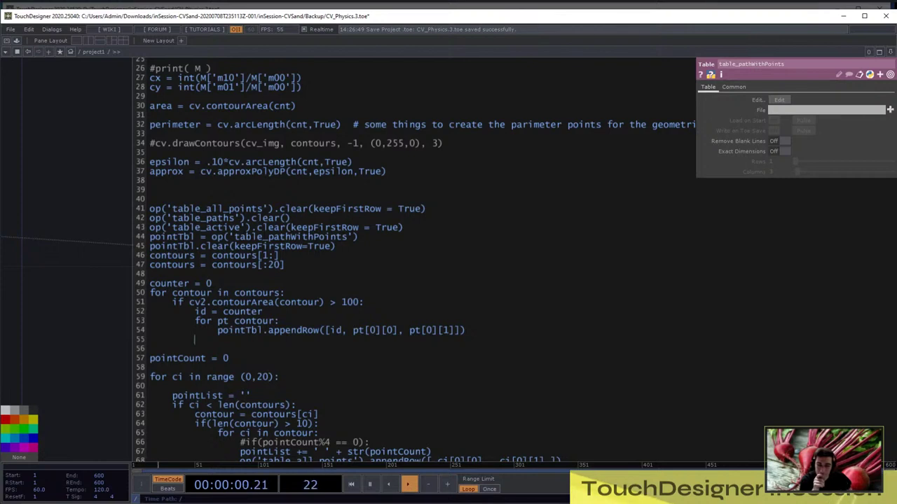
pyautogui.write('counter +=1')
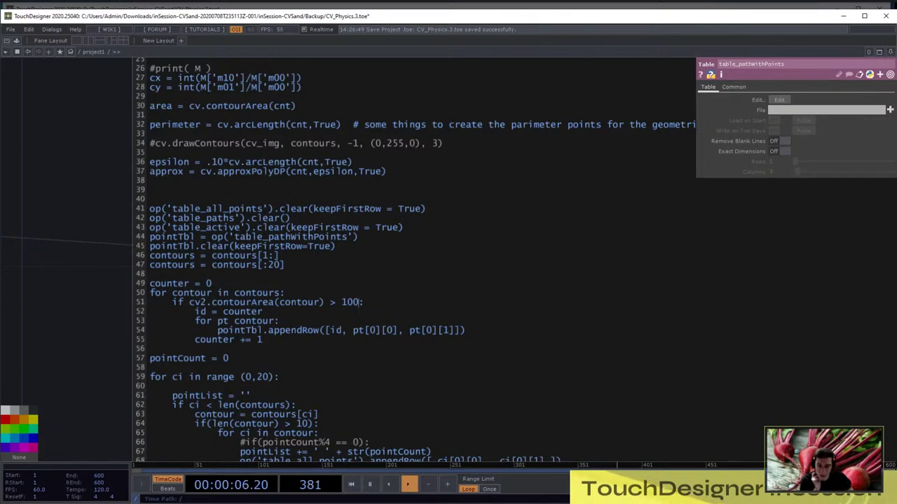
pyautogui.write('and cou')
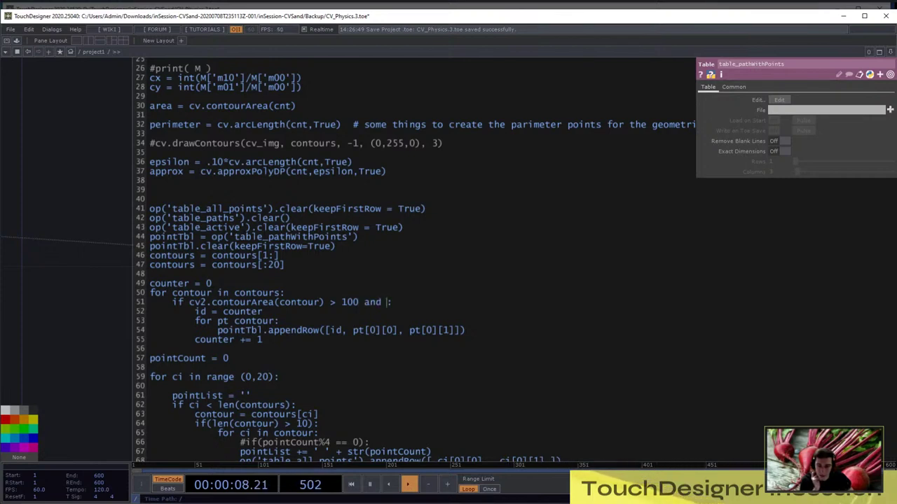
pyautogui.write('nter < ')
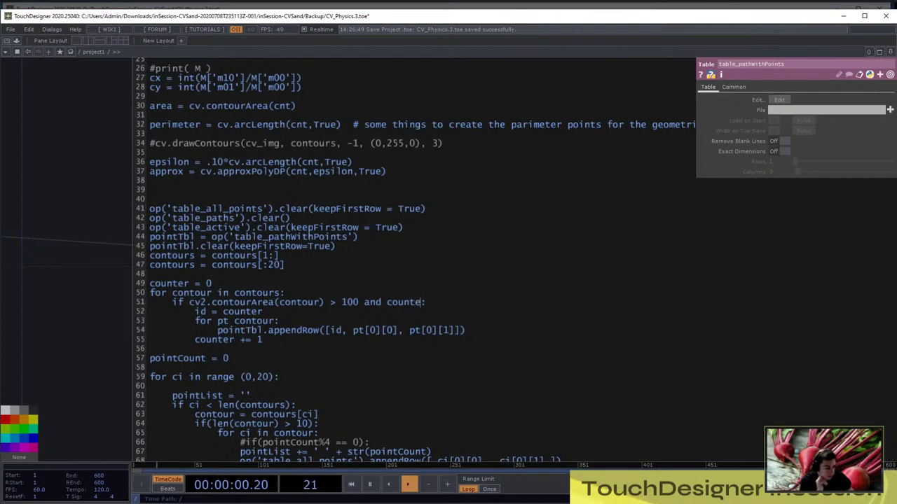
pyautogui.write('20')
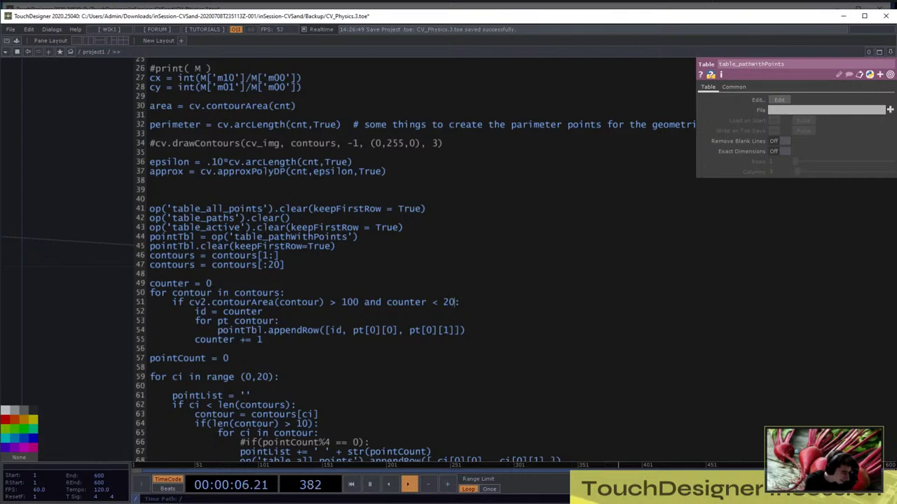
# Comment out the old code block from pointCount = 0 to the end of the script with triple quotes (""")
pyautogui.scroll(-4, 280, 259)
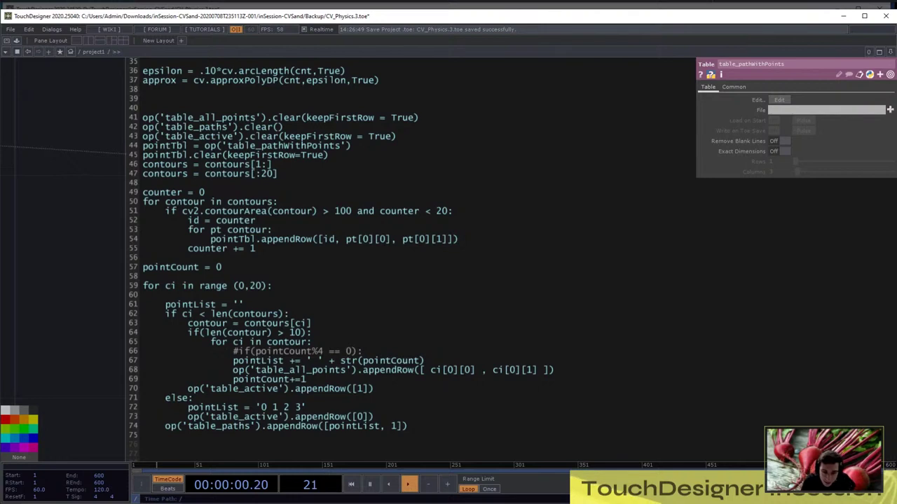
pyautogui.moveTo(142, 267); pyautogui.dragTo(407, 426)
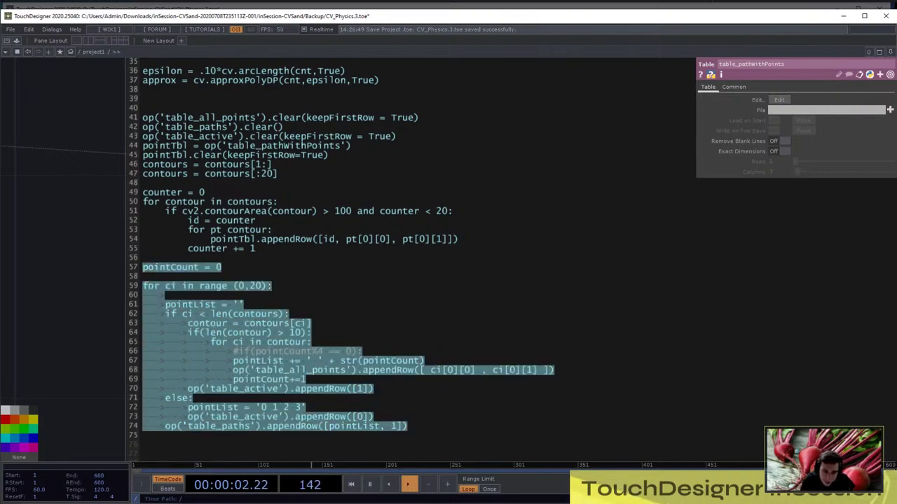
pyautogui.click(143, 258)
pyautogui.press('Return')
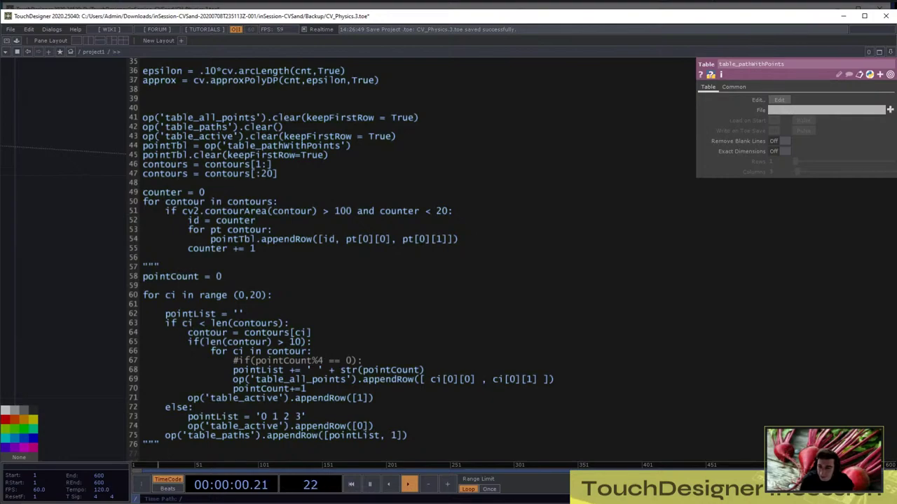
# Check timer_update_view's script errors, correct the nested loop header to for pt in contour:, and inspect the timer's info again
pyautogui.moveTo(71, 206); pyautogui.dragTo(177, 206)
pyautogui.scroll(-10, 177, 207)
pyautogui.scroll(12, 169, 205)
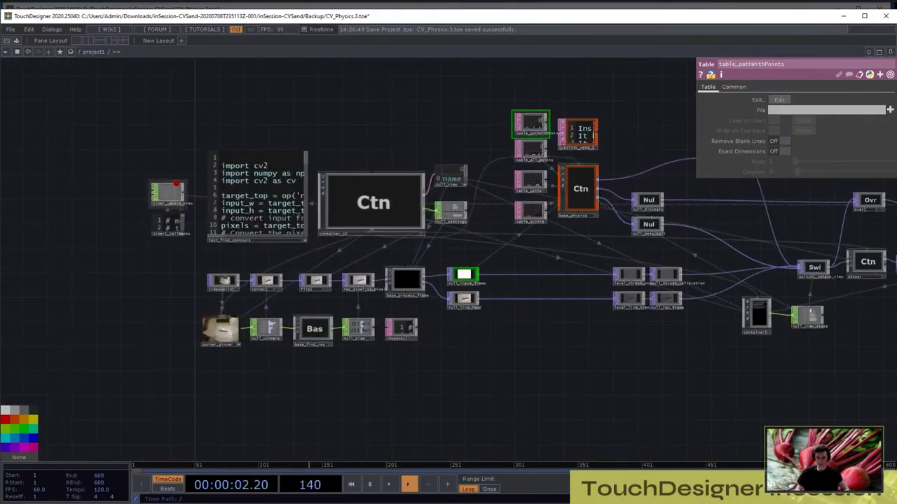
pyautogui.middleClick(162, 297)
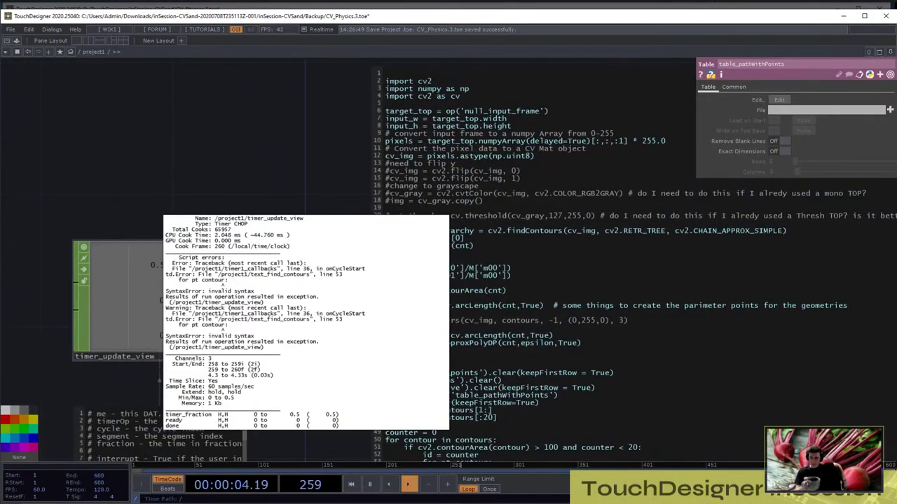
pyautogui.moveTo(301, 343); pyautogui.dragTo(251, 217)
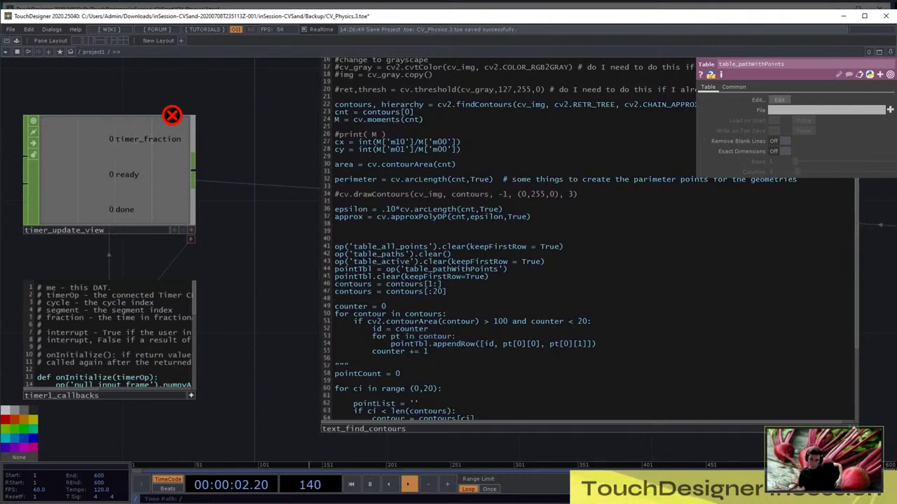
pyautogui.middleClick(149, 135)
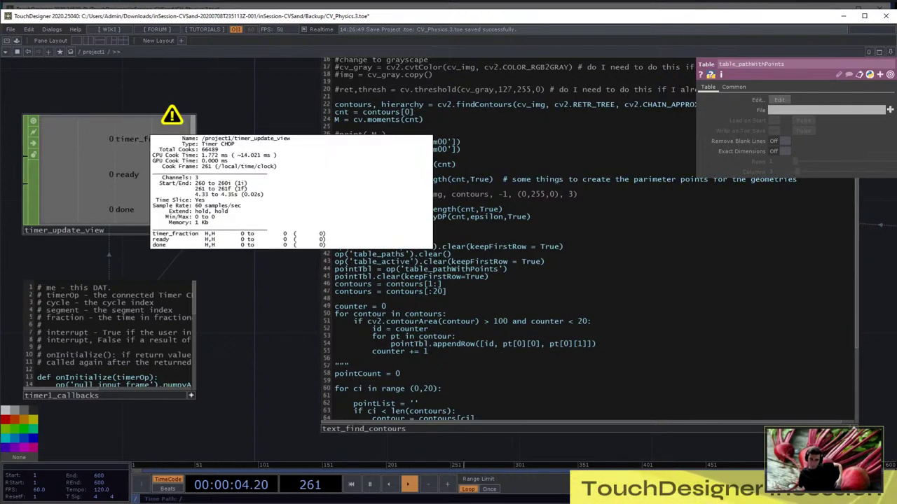
# Select base_process_frame in the network and open its viewer
pyautogui.scroll(-10, 213, 124)
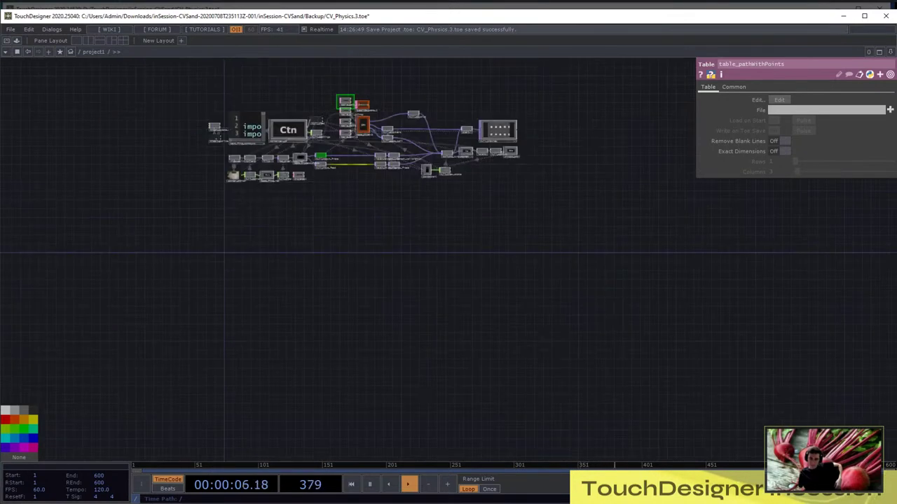
pyautogui.scroll(7, 326, 161)
pyautogui.moveTo(336, 176); pyautogui.dragTo(549, 254)
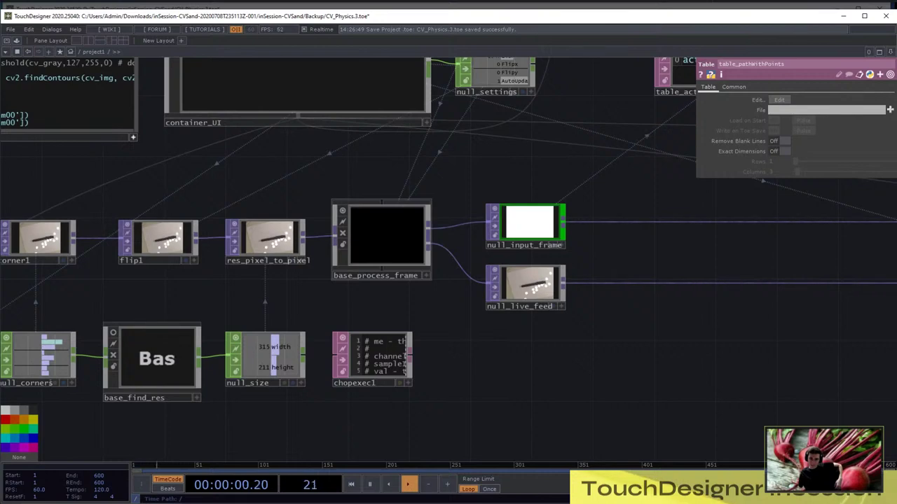
pyautogui.click(382, 239)
pyautogui.scroll(-3, 484, 365)
pyautogui.moveTo(484, 365); pyautogui.dragTo(405, 363)
pyautogui.rightClick(351, 298)
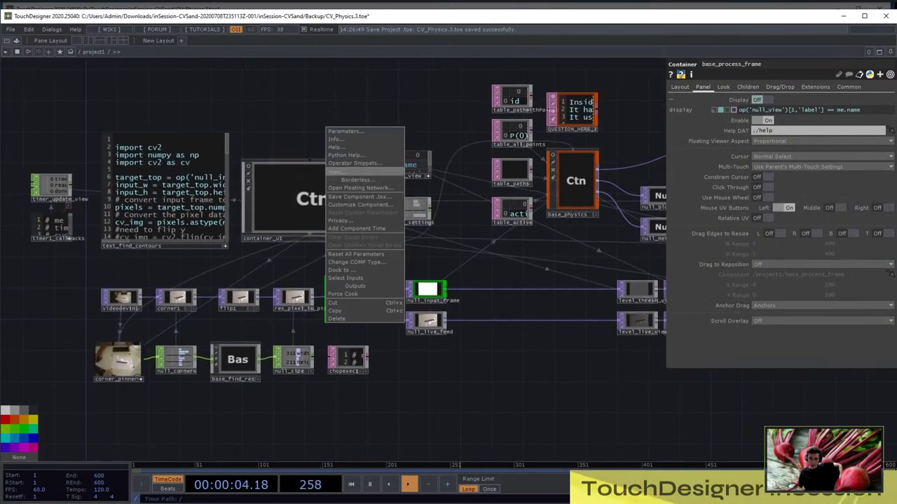
pyautogui.click(338, 172)
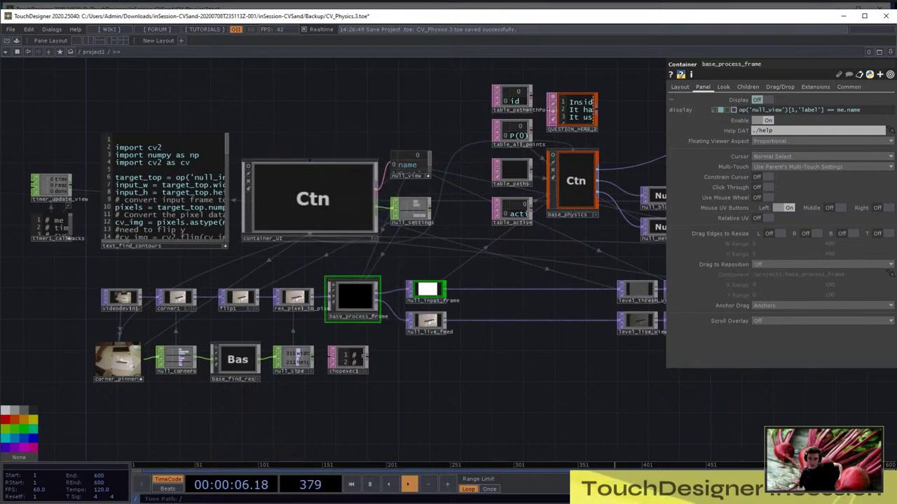
# Open the container_UI viewer, tune the frame-processing sliders until the dark object is isolated on white, and close the viewer
pyautogui.rightClick(337, 199)
pyautogui.click(337, 186)
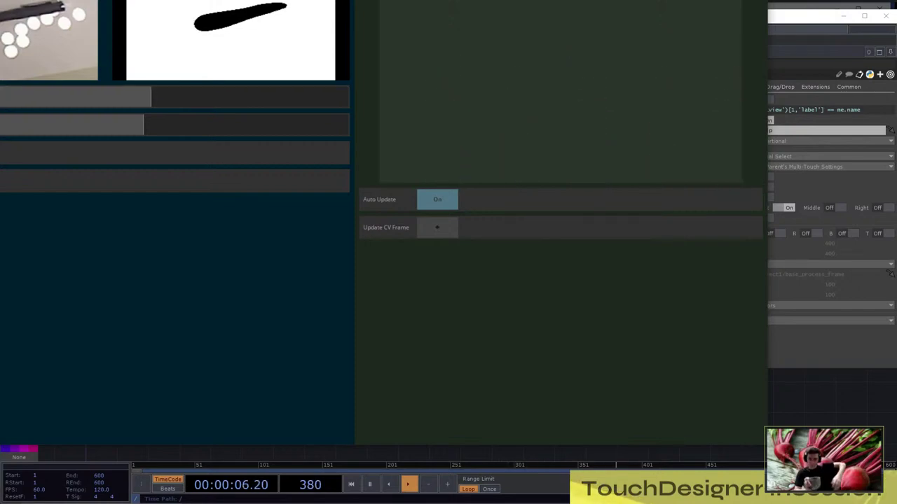
pyautogui.press('Escape')
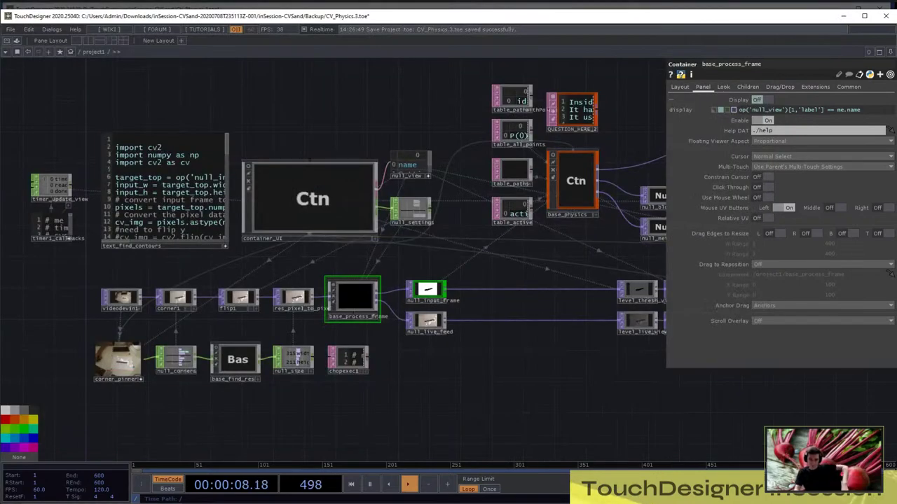
# Examine the id, tx and ty rows of table_pathWithPoints and its table size information
pyautogui.scroll(8, 517, 85)
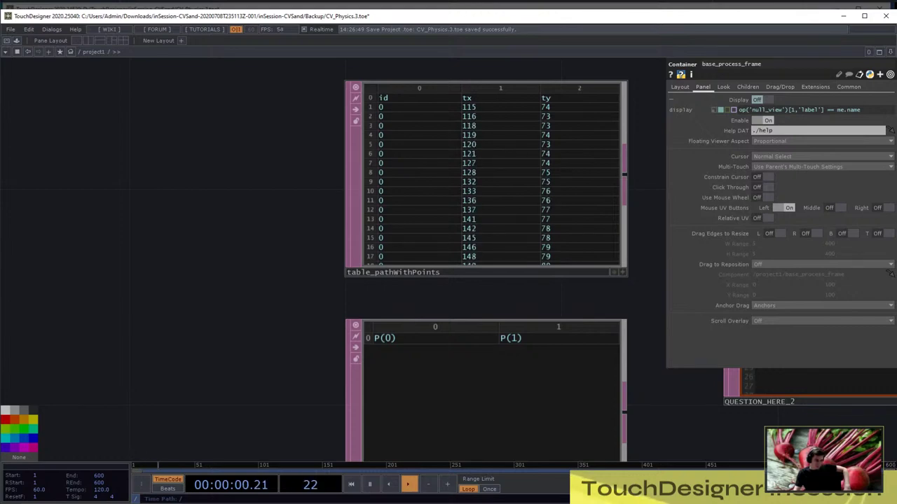
pyautogui.scroll(5, 402, 212)
pyautogui.scroll(-5, 491, 224)
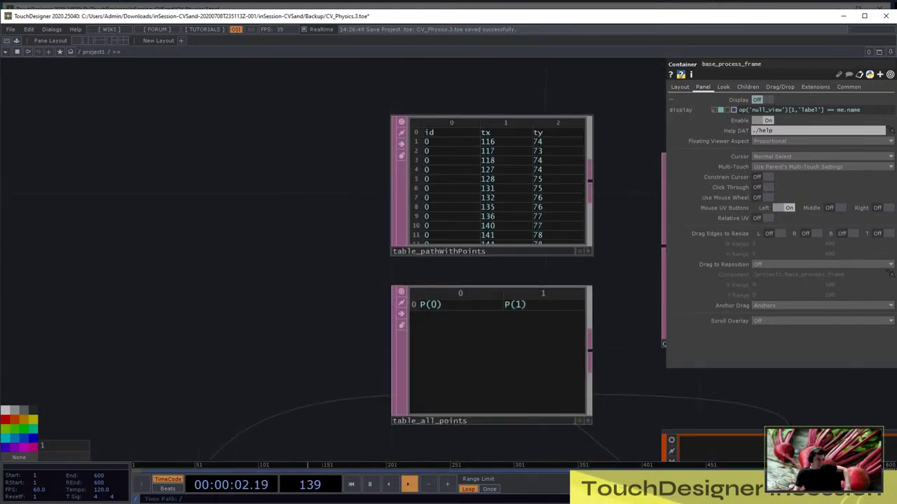
pyautogui.middleClick(488, 163)
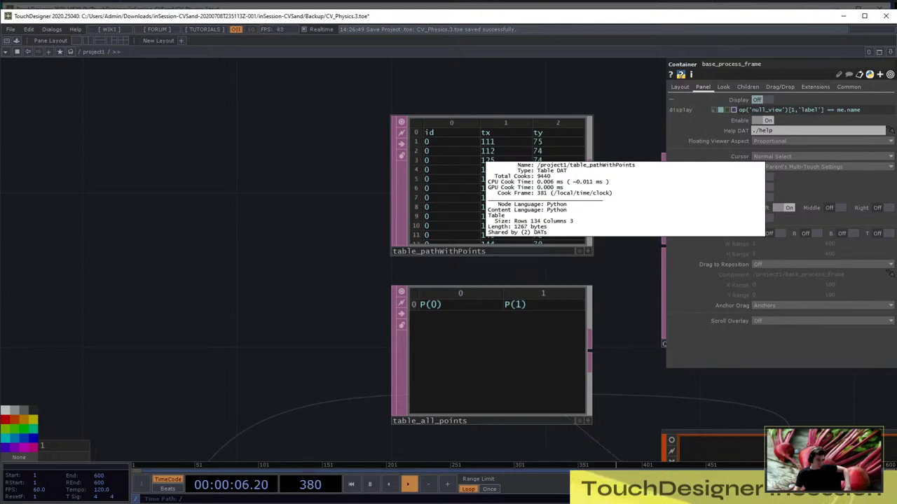
# Split the project1 network pane into two side-by-side panes around the point tables and base_physics
pyautogui.scroll(-10, 302, 162)
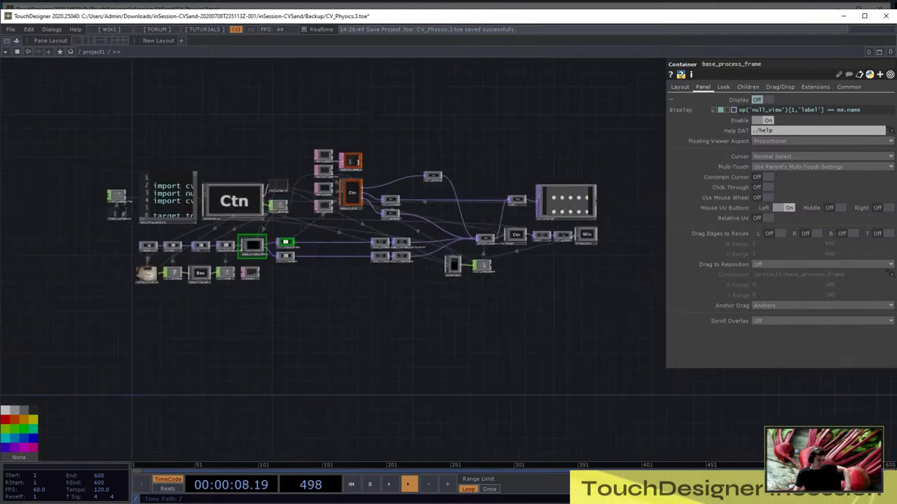
pyautogui.scroll(8, 281, 262)
pyautogui.scroll(2, 355, 141)
pyautogui.scroll(-8, 350, 210)
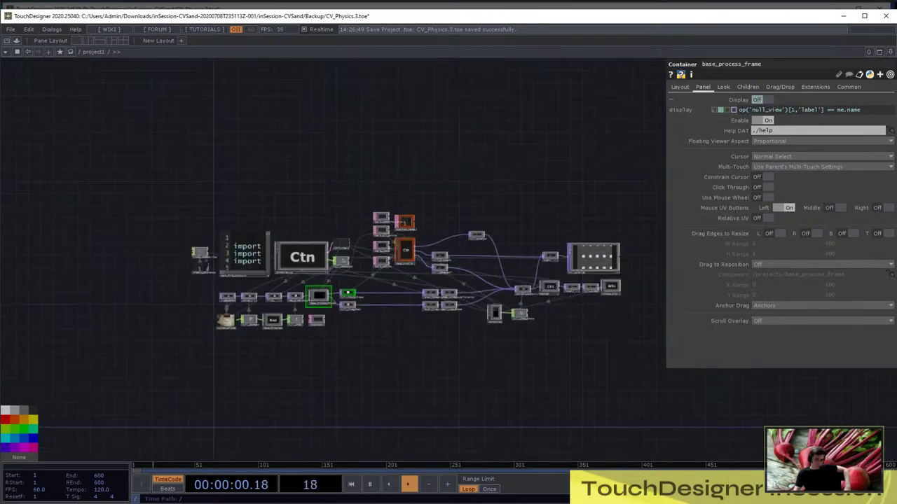
pyautogui.scroll(8, 405, 251)
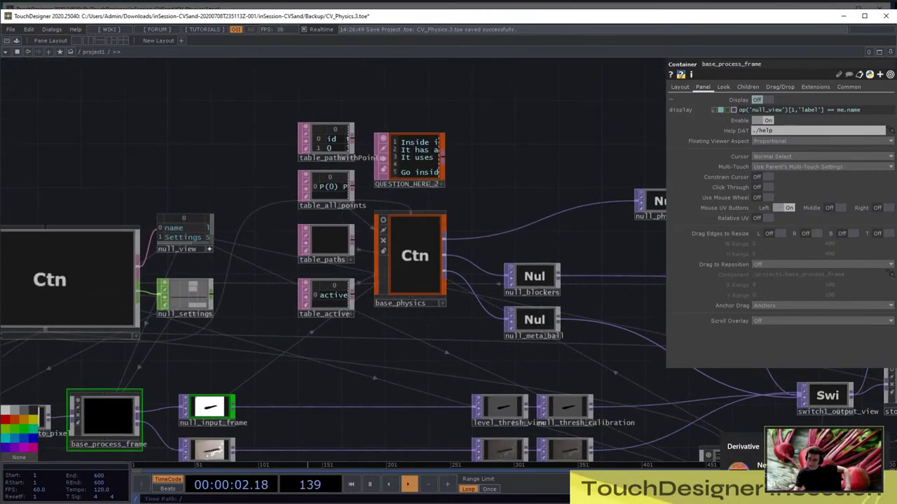
pyautogui.click(890, 52)
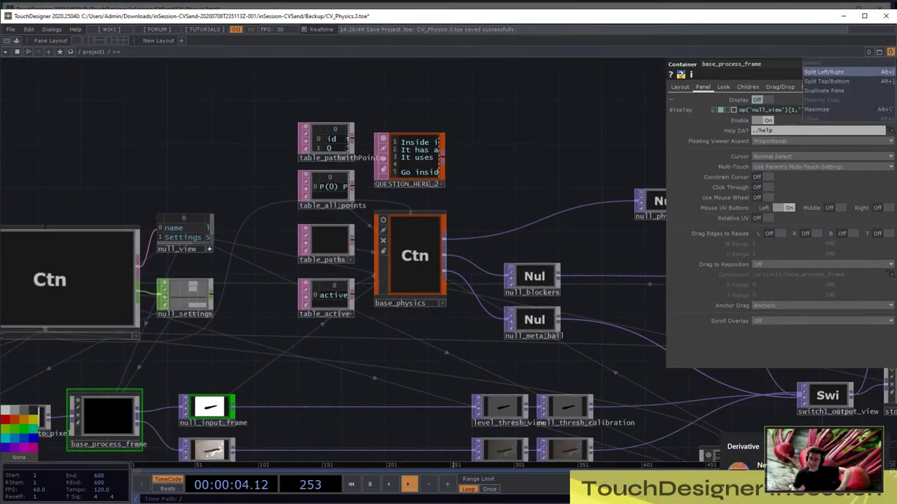
pyautogui.click(824, 71)
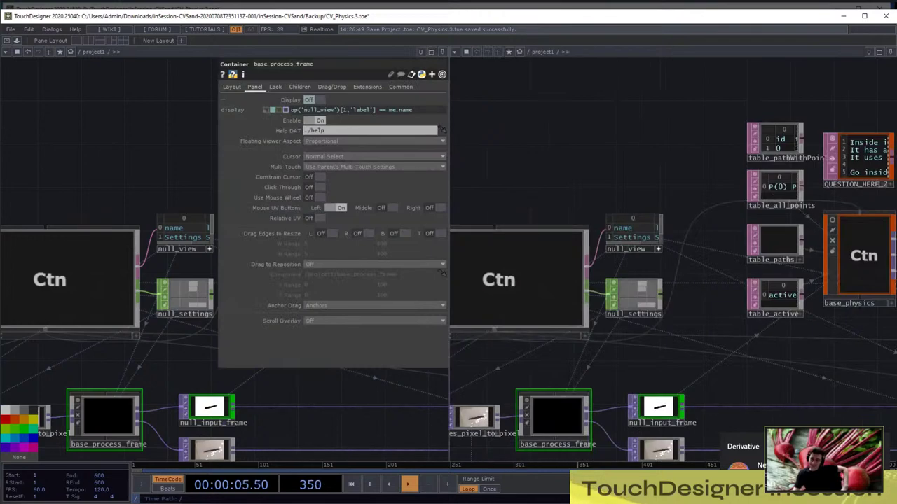
# Pause the timeline playback to freeze the contents of the point tables beside base_physics
pyautogui.moveTo(287, 381); pyautogui.dragTo(58, 382)
pyautogui.scroll(4, 59, 125)
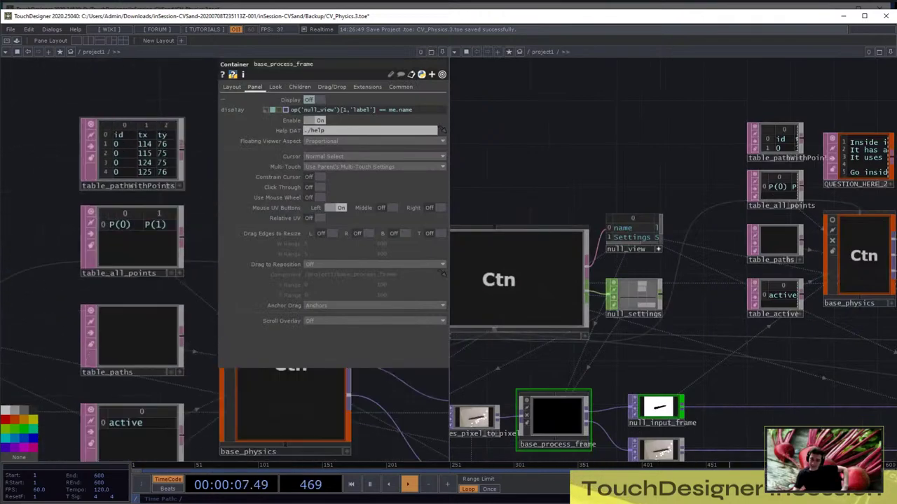
pyautogui.scroll(3, 158, 124)
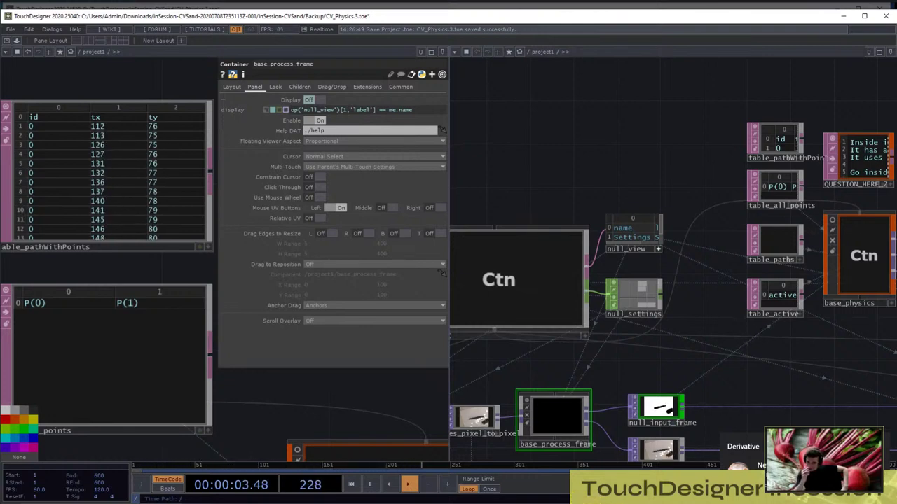
pyautogui.scroll(-8, 155, 179)
pyautogui.scroll(8, 154, 180)
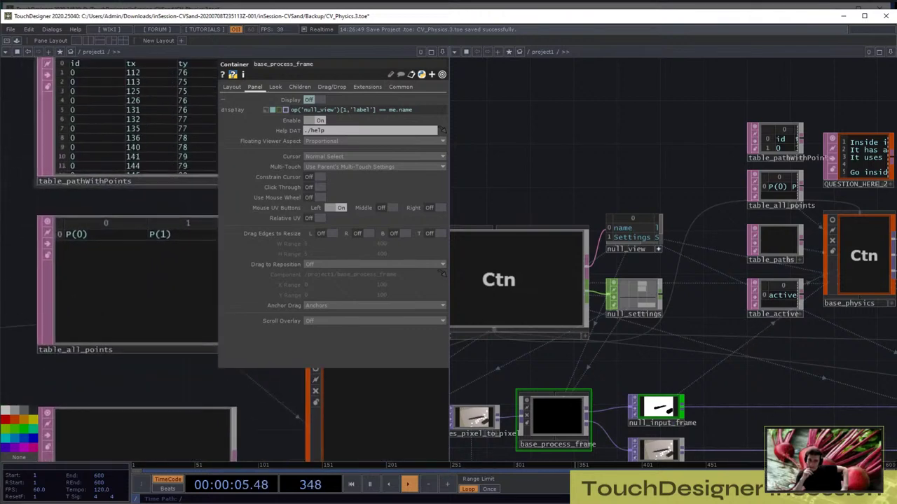
pyautogui.scroll(-2, 77, 197)
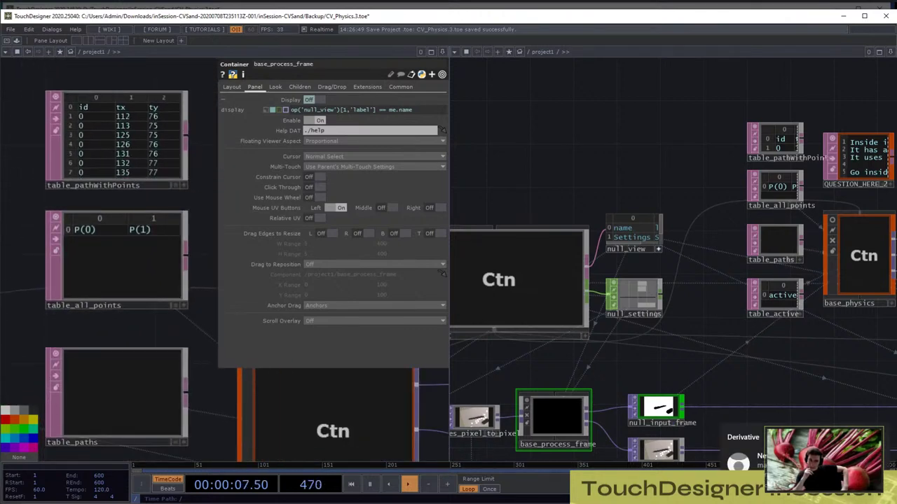
pyautogui.press('space')
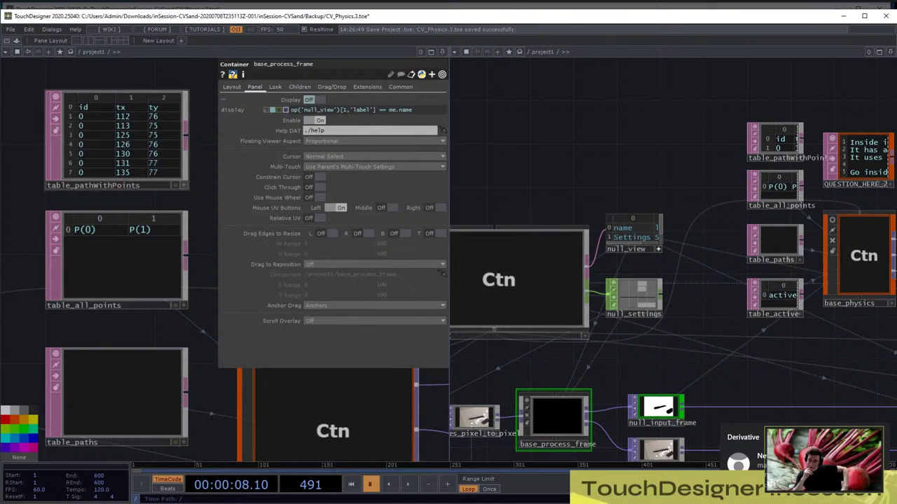
# Examine the rows of table_pathWithPoints in its active viewer to compare the points of the different contour ids, and deactivate the viewer
pyautogui.click(183, 185)
pyautogui.scroll(-5, 122, 145)
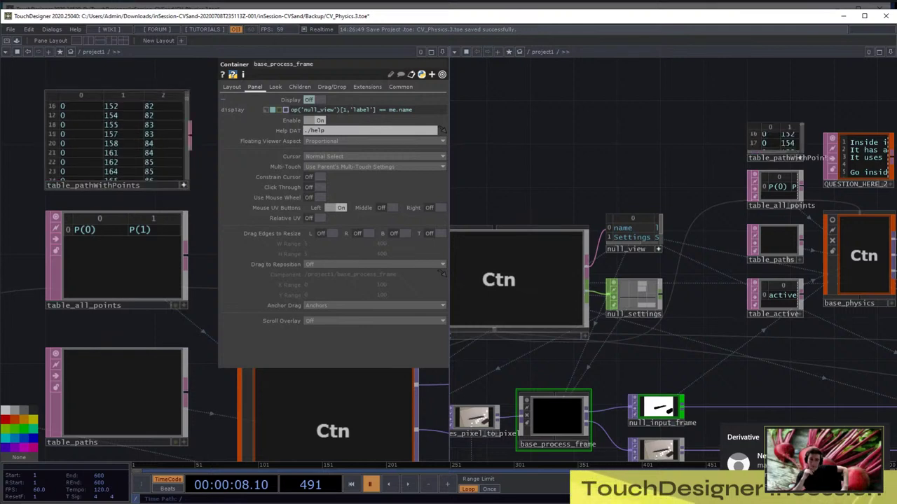
pyautogui.scroll(-20, 116, 140)
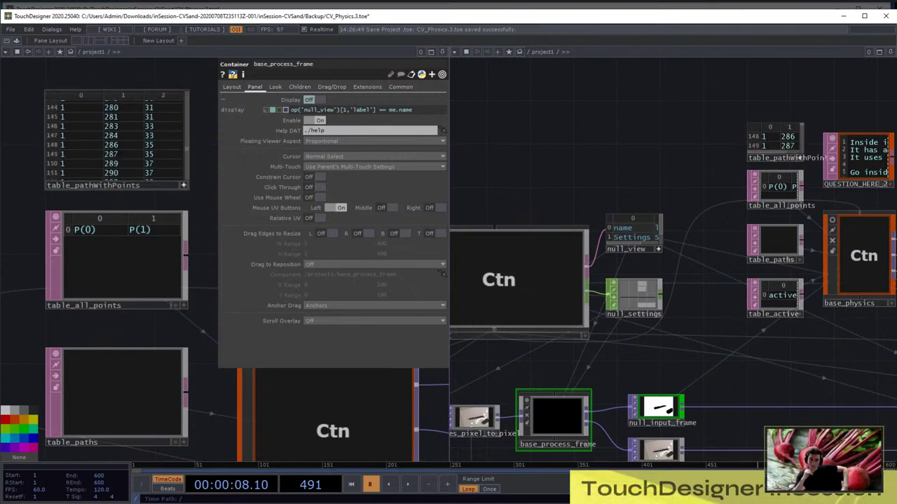
pyautogui.scroll(11, 116, 140)
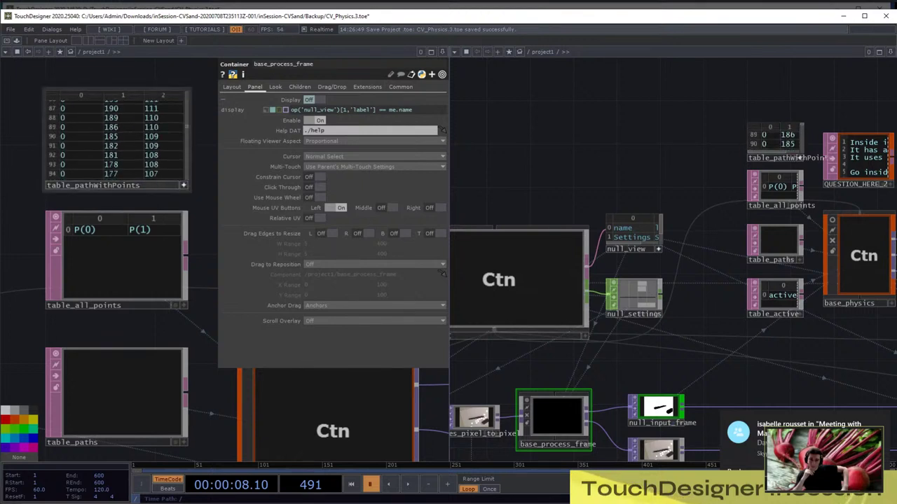
pyautogui.scroll(-14, 115, 140)
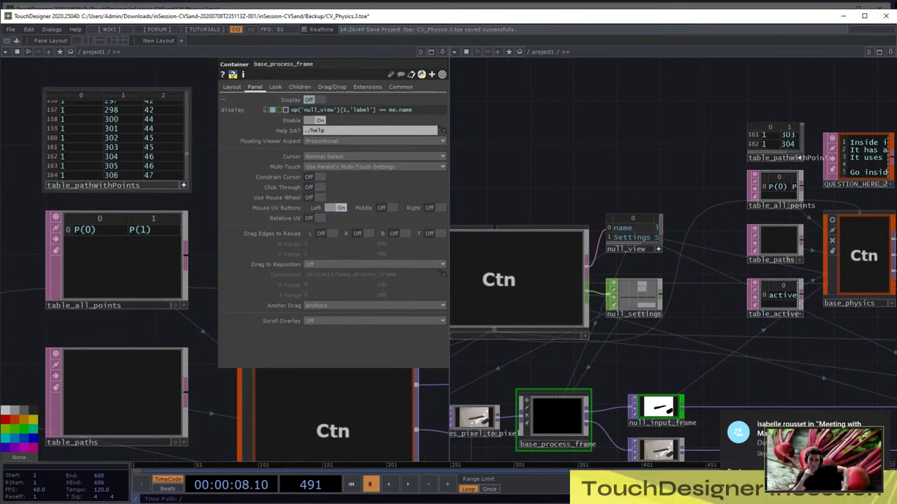
pyautogui.scroll(20, 115, 140)
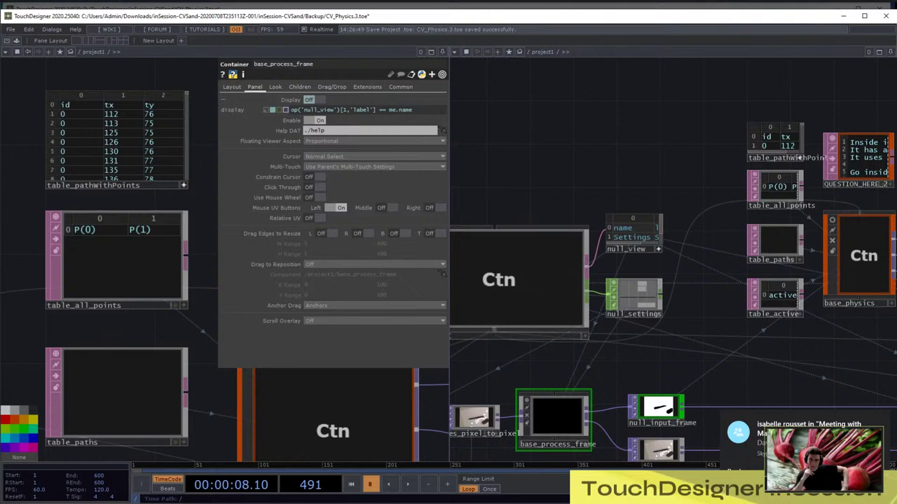
pyautogui.click(184, 185)
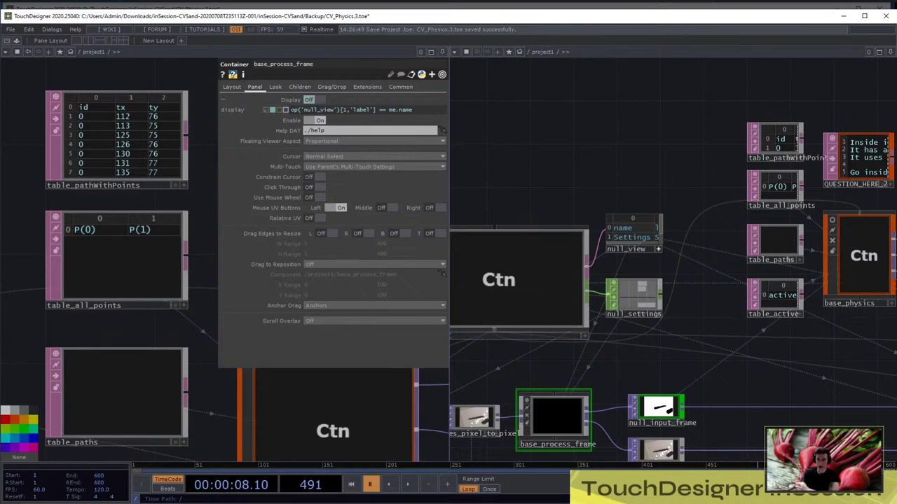
# Go inside base_physics and its geo_CV_Actors component in the second network pane, keeping the point tables shown in the first
pyautogui.moveTo(707, 337); pyautogui.dragTo(516, 336)
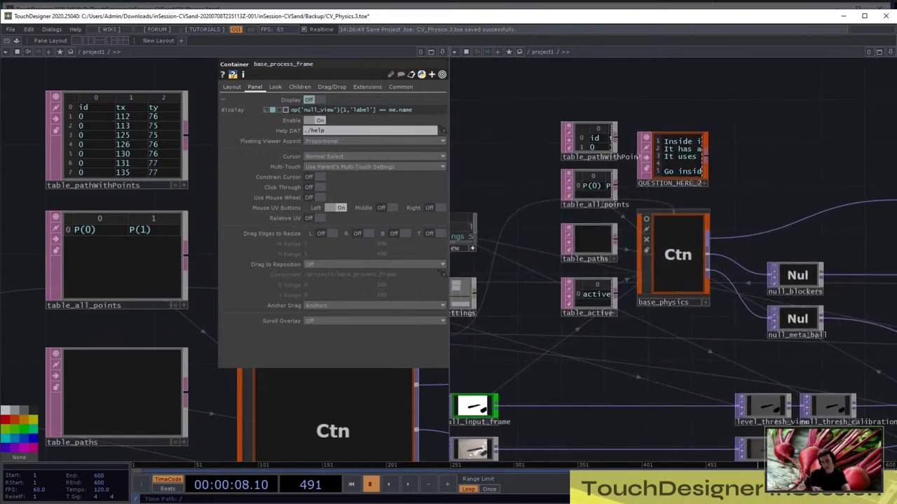
pyautogui.scroll(10, 676, 252)
pyautogui.press('h')
pyautogui.scroll(4, 632, 255)
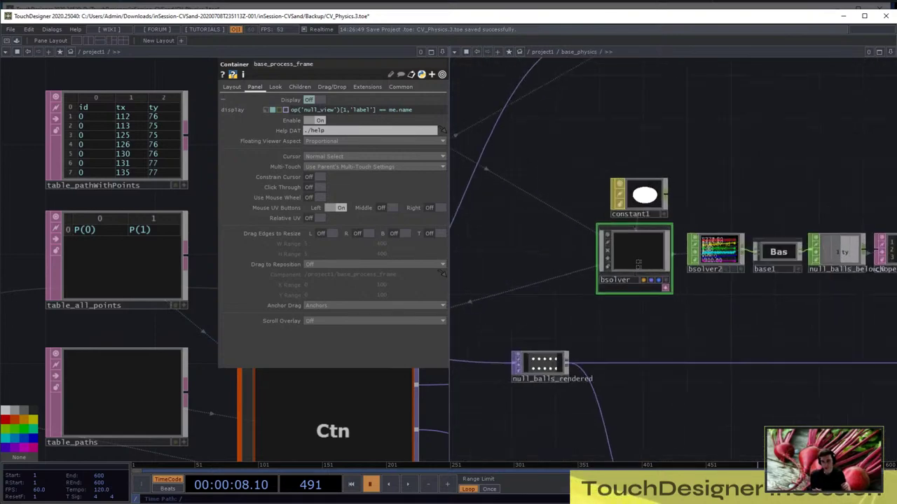
pyautogui.scroll(-3, 708, 275)
pyautogui.scroll(5, 517, 159)
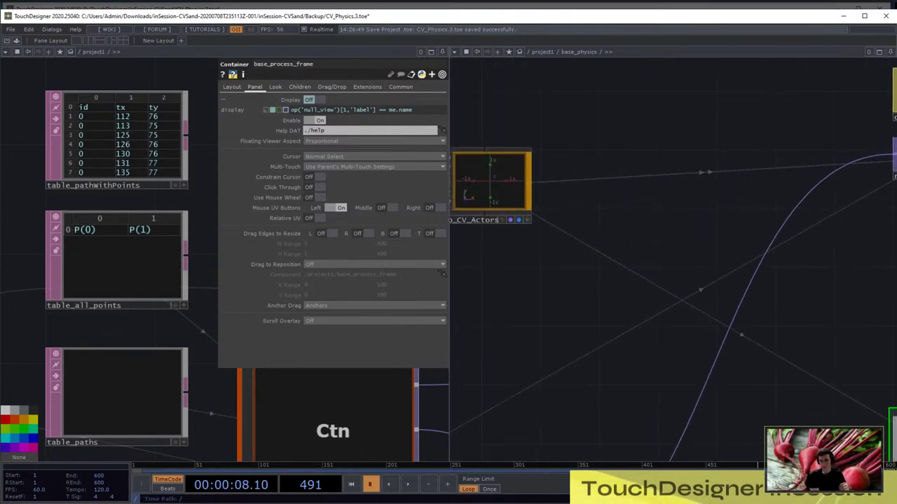
pyautogui.moveTo(547, 168); pyautogui.dragTo(699, 182)
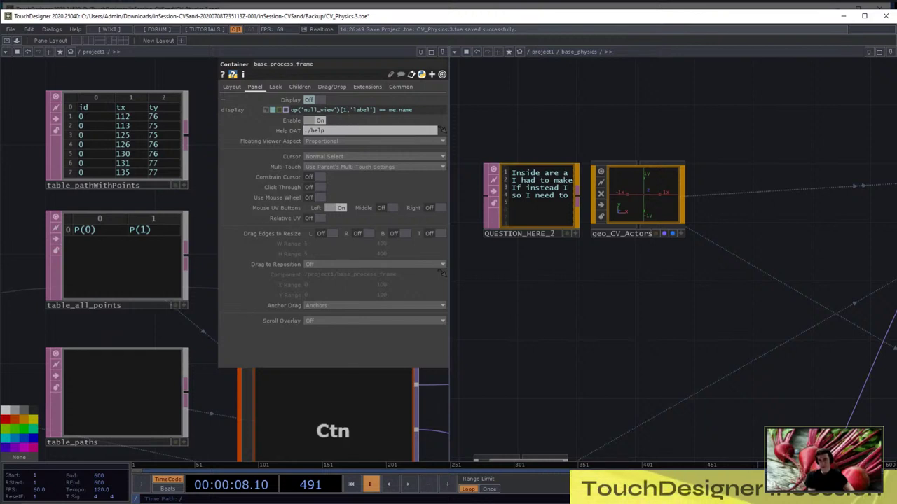
pyautogui.scroll(6, 650, 203)
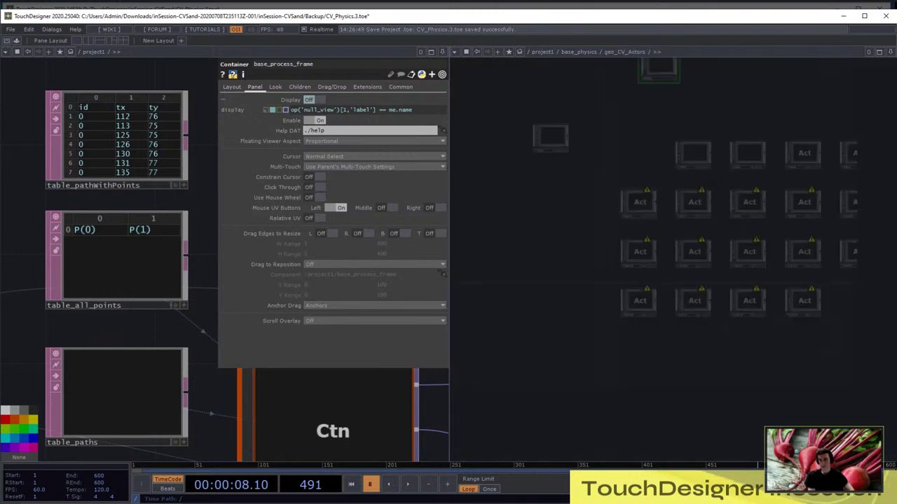
pyautogui.moveTo(650, 168); pyautogui.dragTo(650, 228)
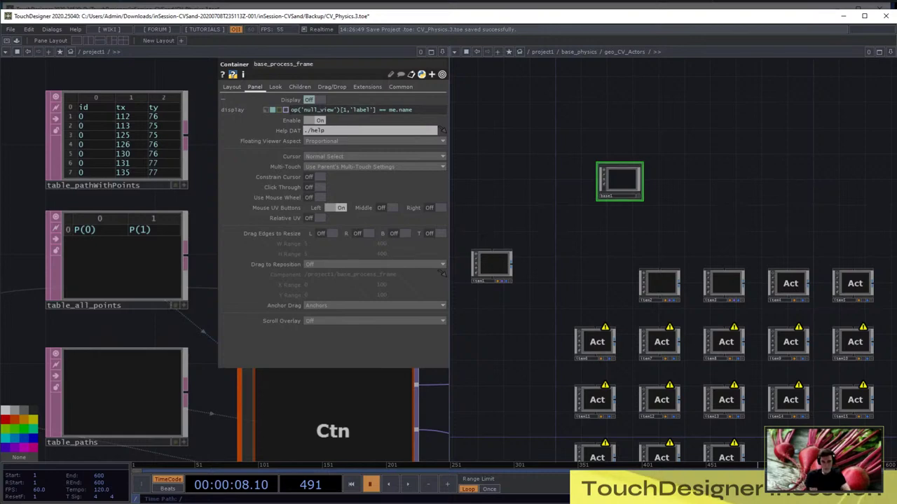
pyautogui.press('i')
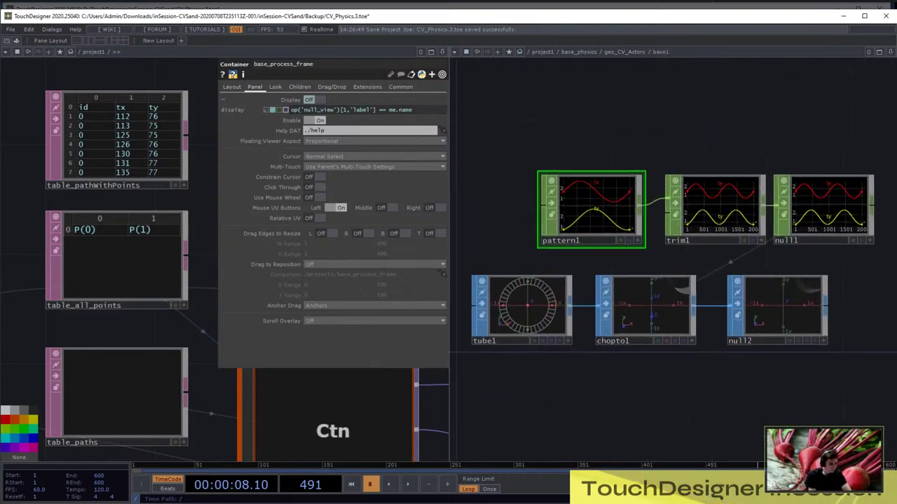
pyautogui.scroll(-5, 728, 284)
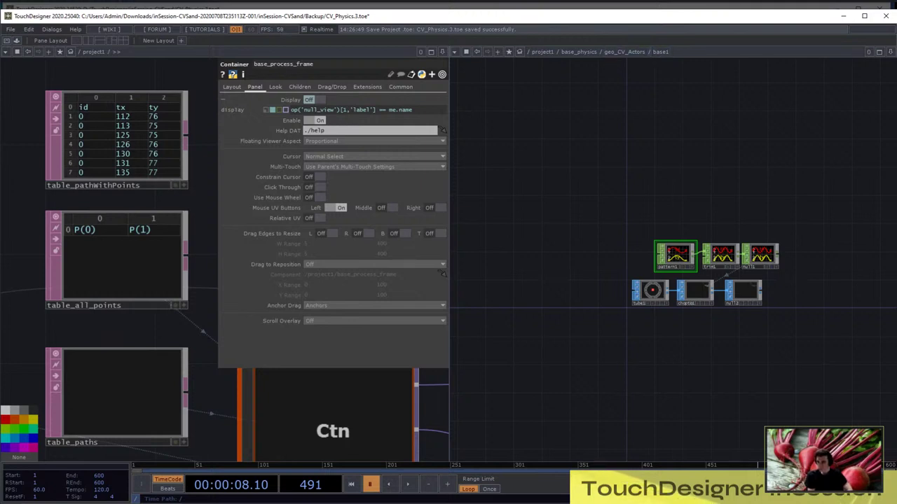
pyautogui.press('Tab')
pyautogui.write('se')
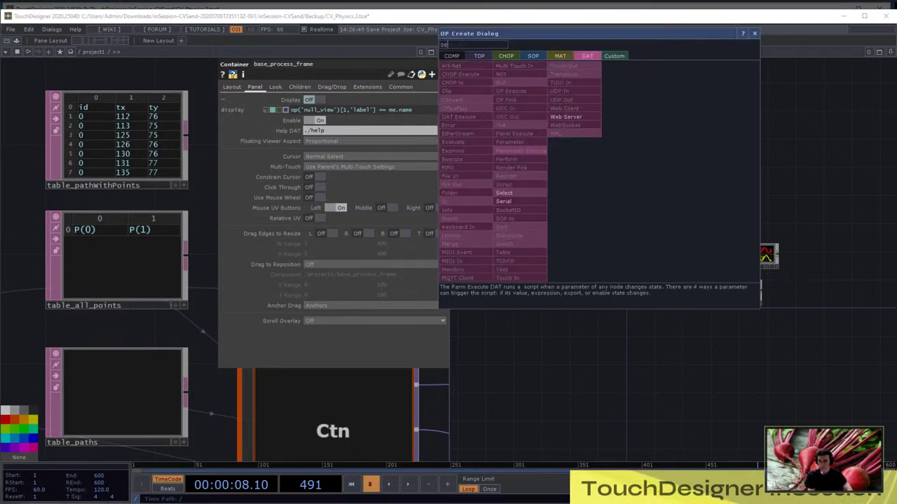
pyautogui.write('lect')
pyautogui.click(506, 192)
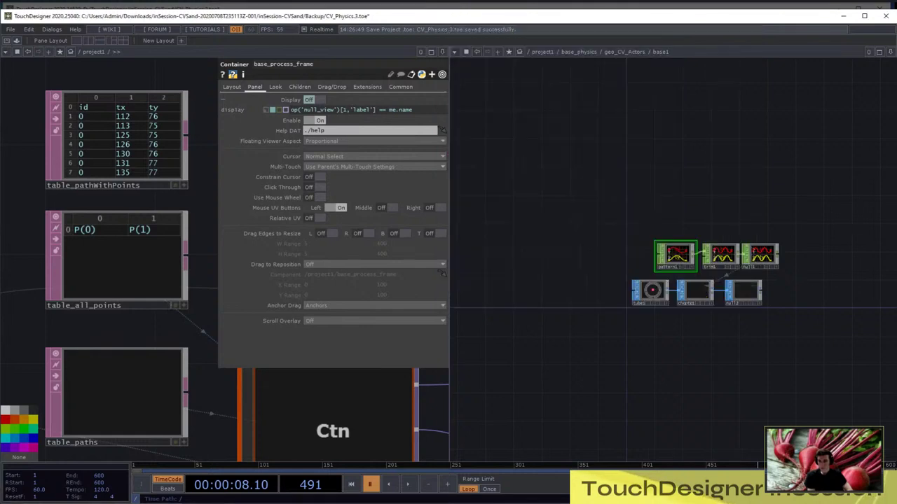
pyautogui.press('u')
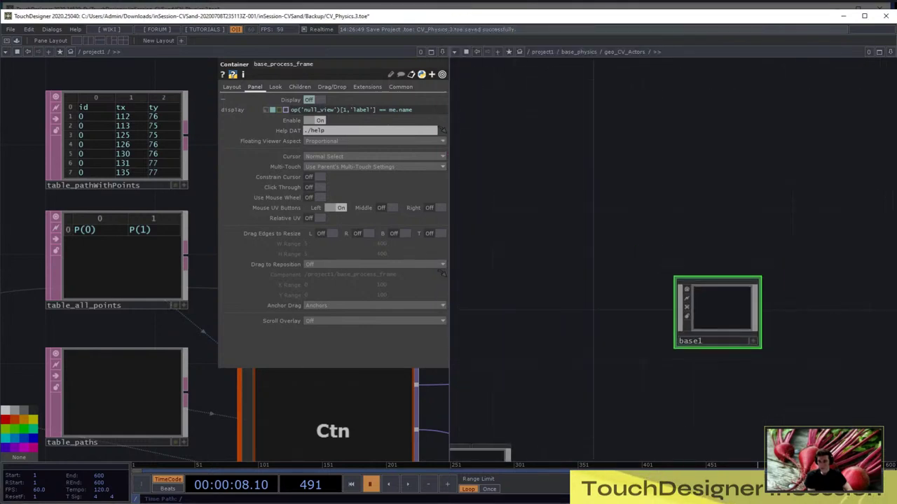
# Add a Select DAT to the geo_CV_Actors network in the empty area above item1
pyautogui.scroll(-3, 738, 302)
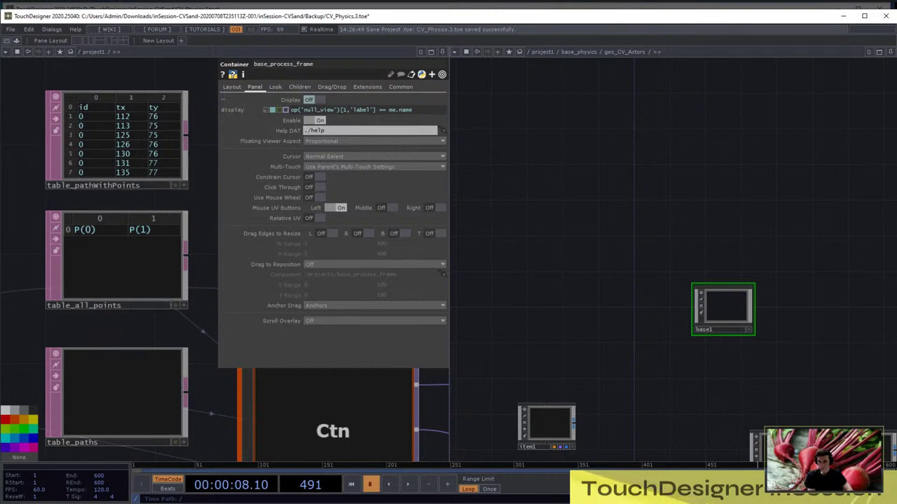
pyautogui.press('Tab')
pyautogui.write('s')
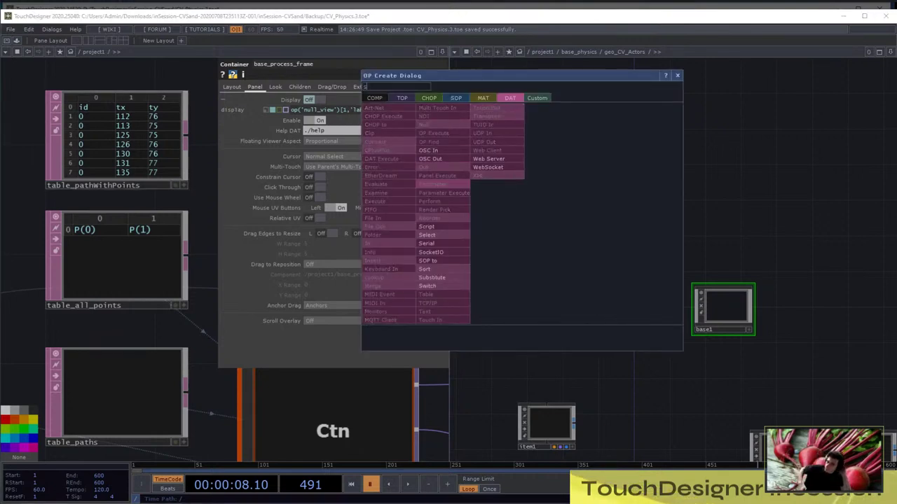
pyautogui.click(428, 235)
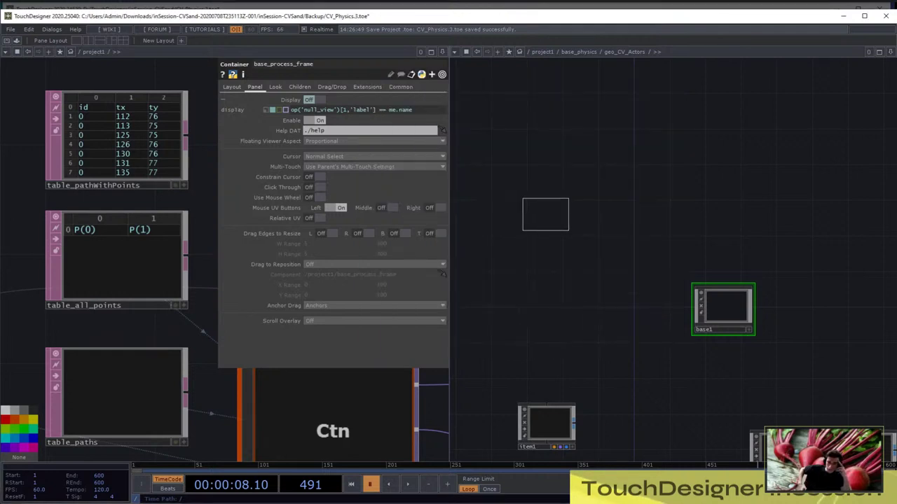
pyautogui.click(545, 214)
# Set the Select DAT's source by reference to table_pathWithPoints with the expression parent(3).op('table_pathWithPoints')
pyautogui.press('p')
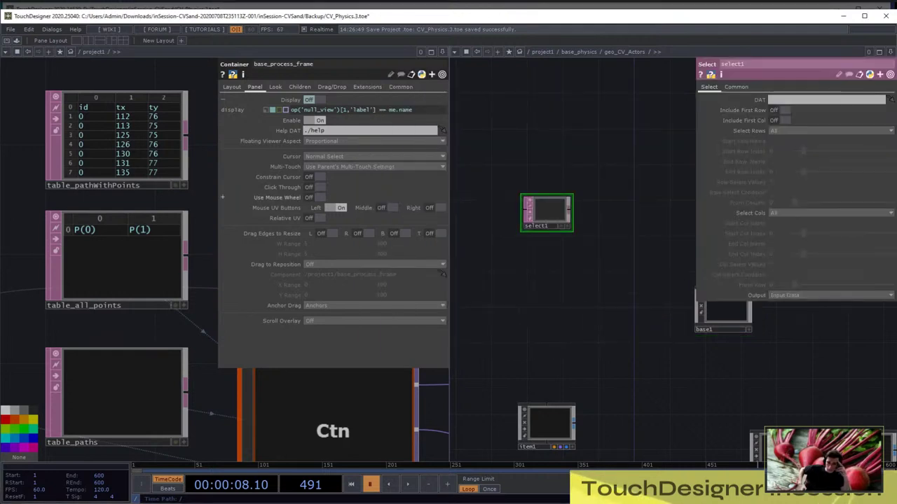
pyautogui.moveTo(151, 157); pyautogui.dragTo(825, 101)
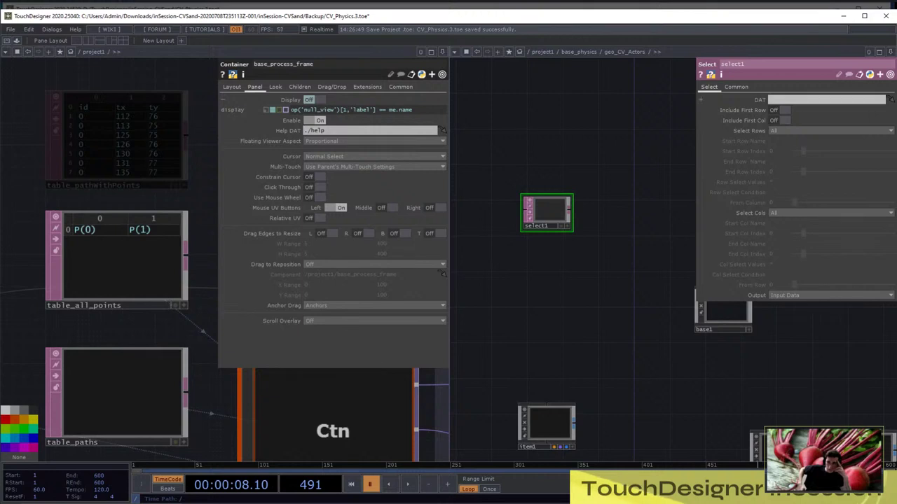
pyautogui.moveTo(700, 100); pyautogui.dragTo(770, 99)
pyautogui.click(759, 100)
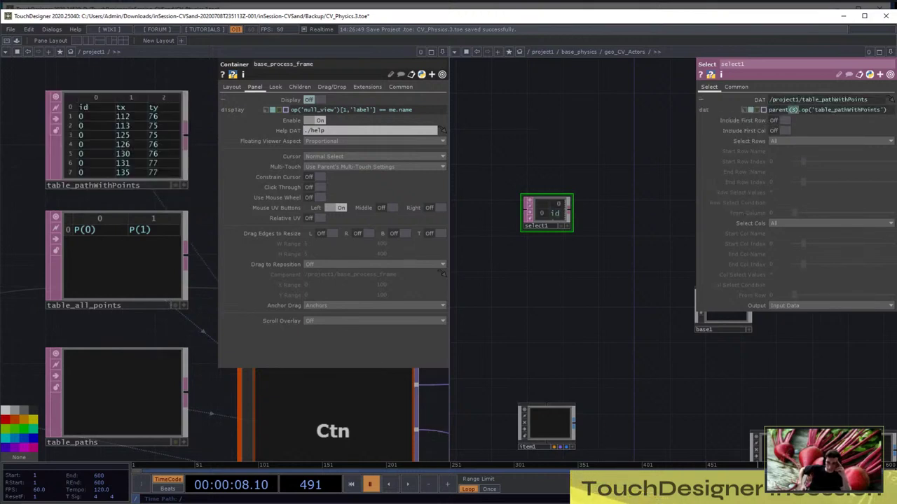
# Set select1's DAT expression to parent.Project.op('table_pathWithPoints'), replacing the numeric parent level with the Project parent shortcut
pyautogui.write('.Project')
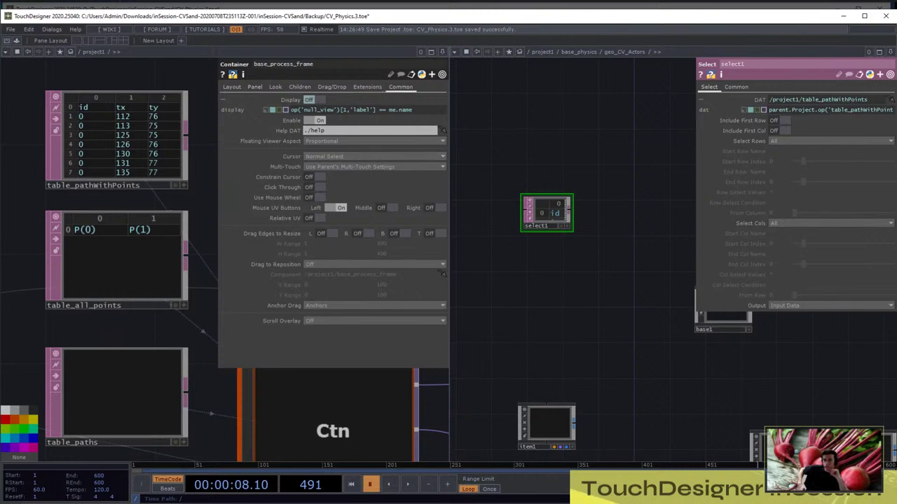
pyautogui.click(400, 87)
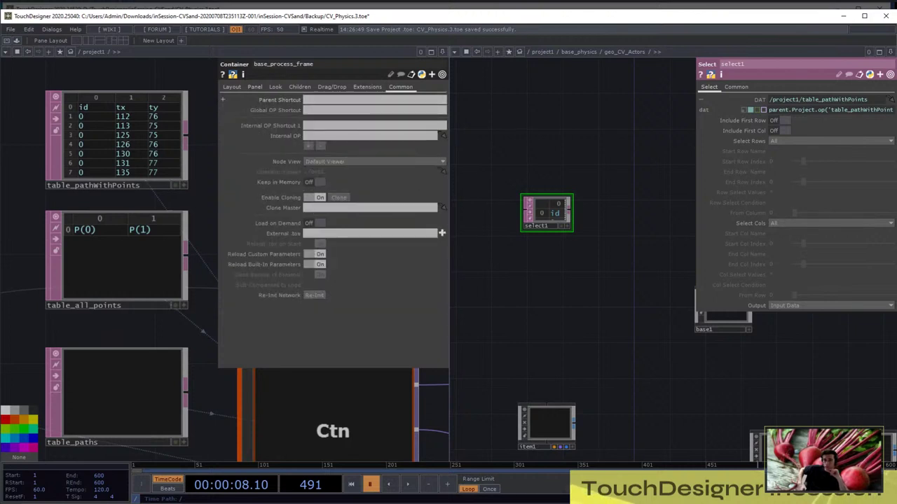
pyautogui.scroll(-3, 78, 207)
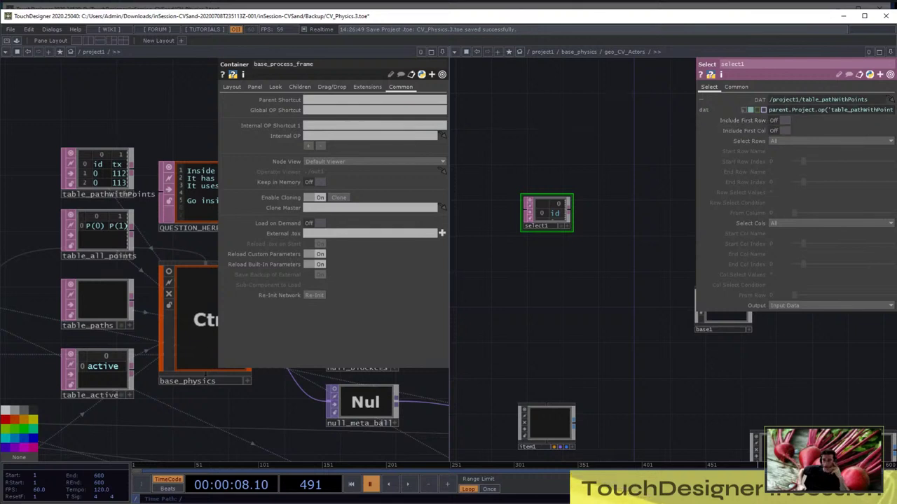
pyautogui.moveTo(602, 280); pyautogui.dragTo(575, 295)
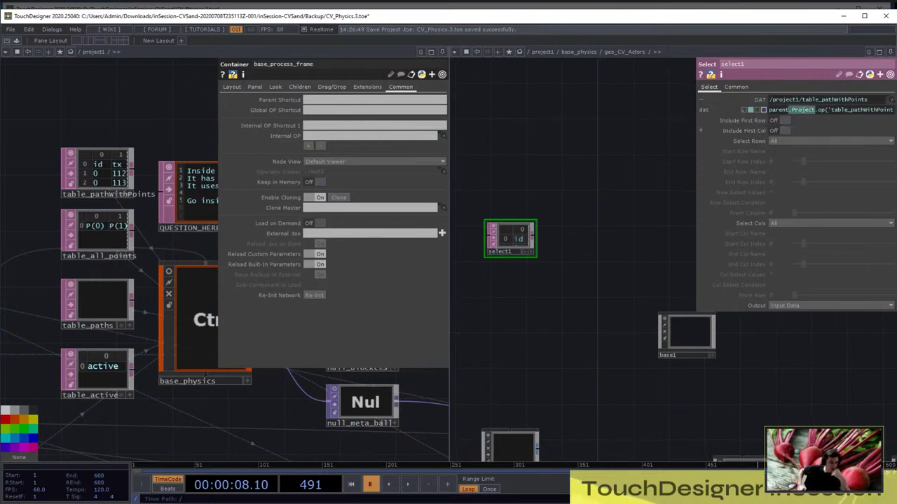
pyautogui.write('()')
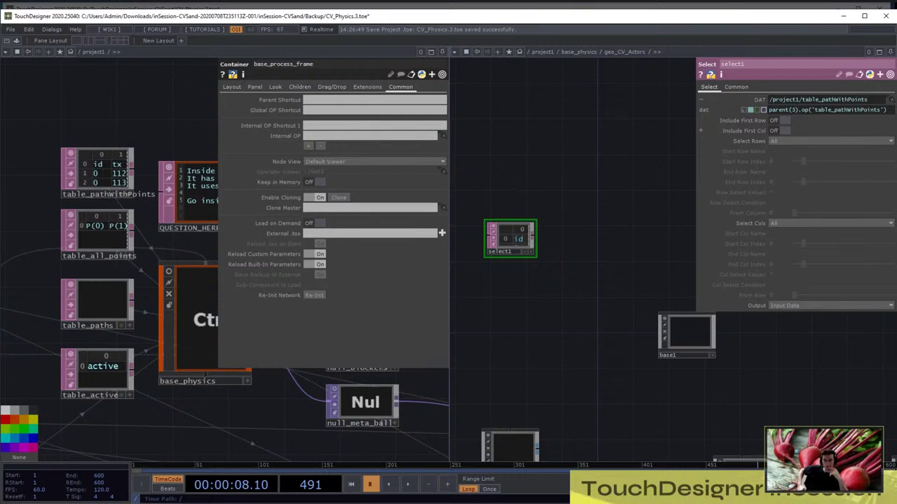
pyautogui.press('BackSpace')
pyautogui.write('.Project')
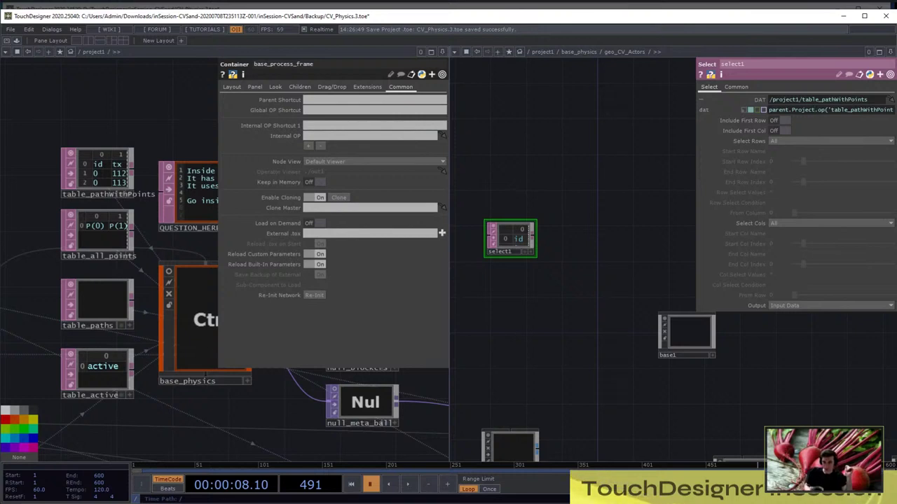
pyautogui.scroll(3, 519, 236)
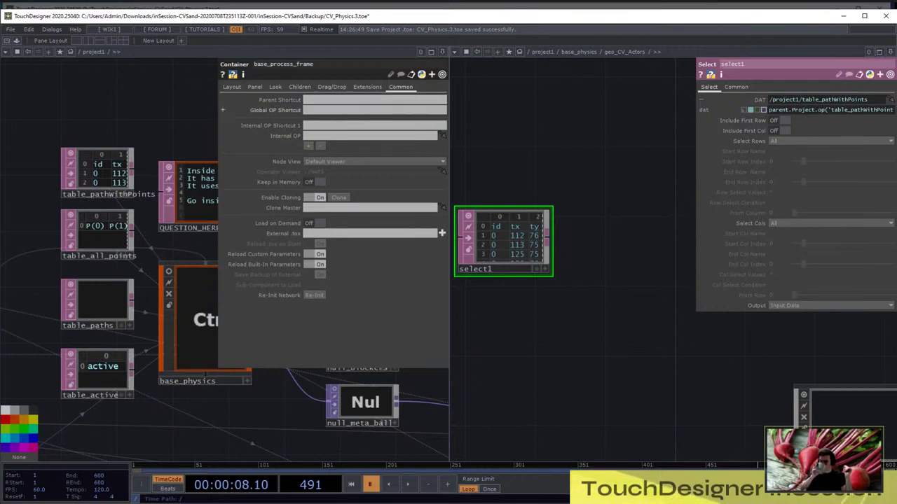
pyautogui.scroll(-2, 596, 232)
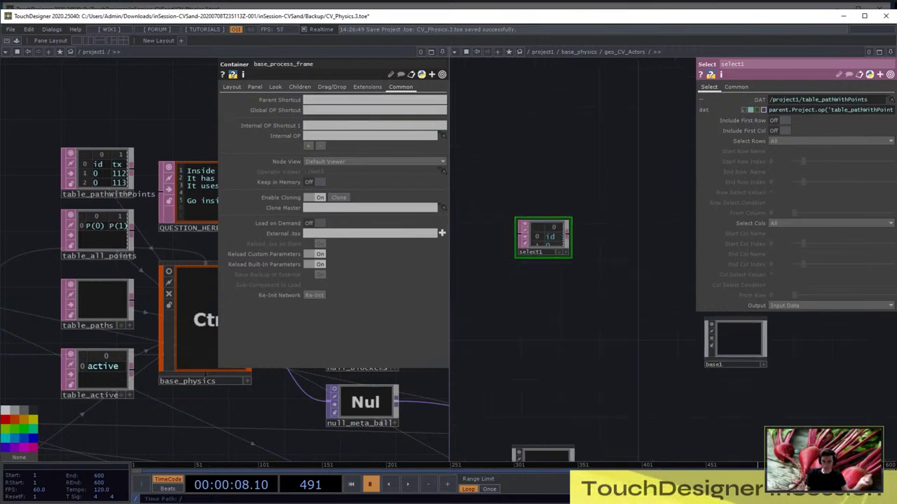
pyautogui.scroll(-3, 601, 230)
pyautogui.scroll(7, 580, 242)
pyautogui.scroll(-4, 585, 317)
pyautogui.moveTo(594, 344); pyautogui.dragTo(608, 368)
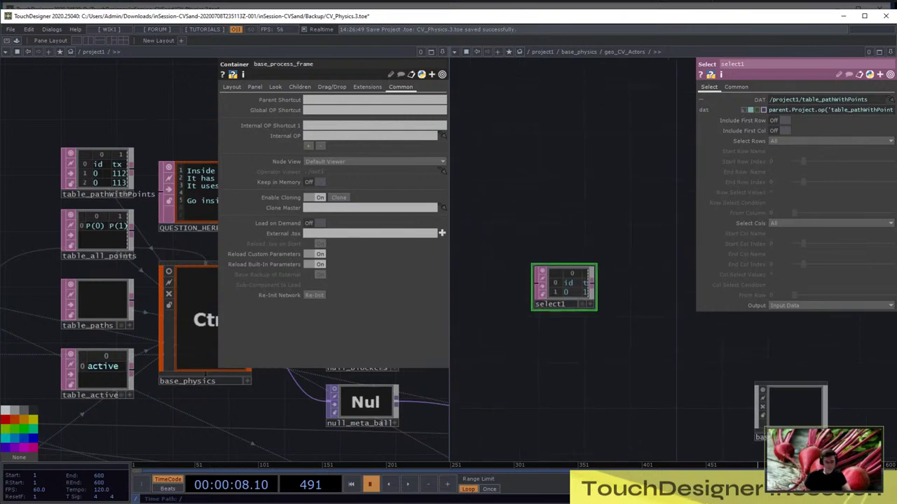
# Add a Sort DAT wired to the output of select1 and place it beside that node
pyautogui.scroll(6, 558, 293)
pyautogui.moveTo(604, 415)
pyautogui.mouseDown()
pyautogui.moveTo(592, 354)
pyautogui.moveTo(608, 382)
pyautogui.moveTo(597, 420)
pyautogui.mouseUp()
pyautogui.scroll(-4, 592, 354)
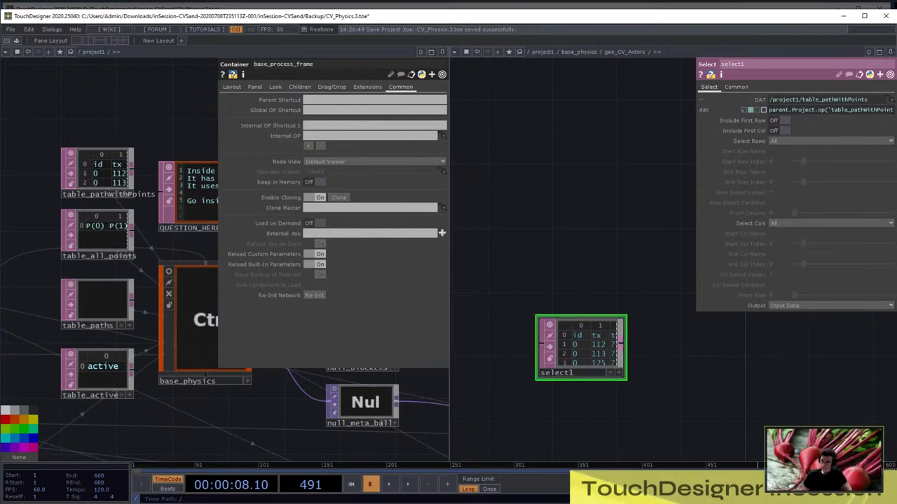
pyautogui.rightClick(621, 344)
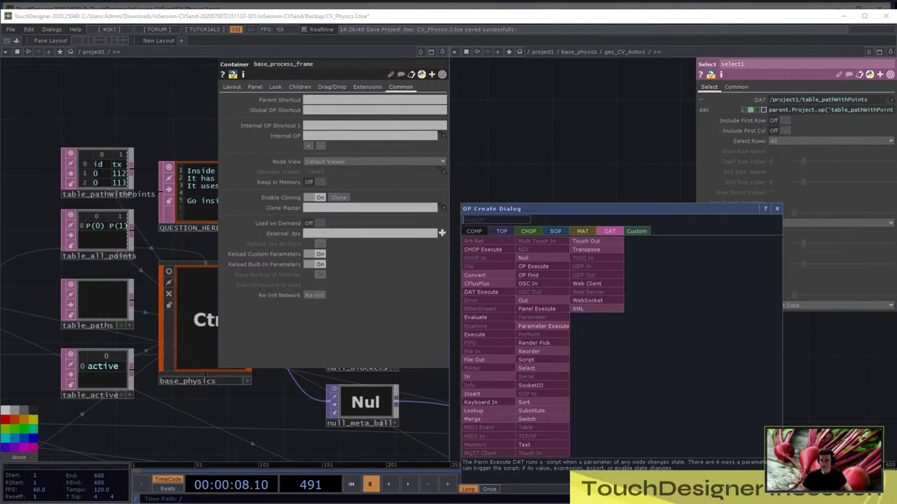
pyautogui.write('sort')
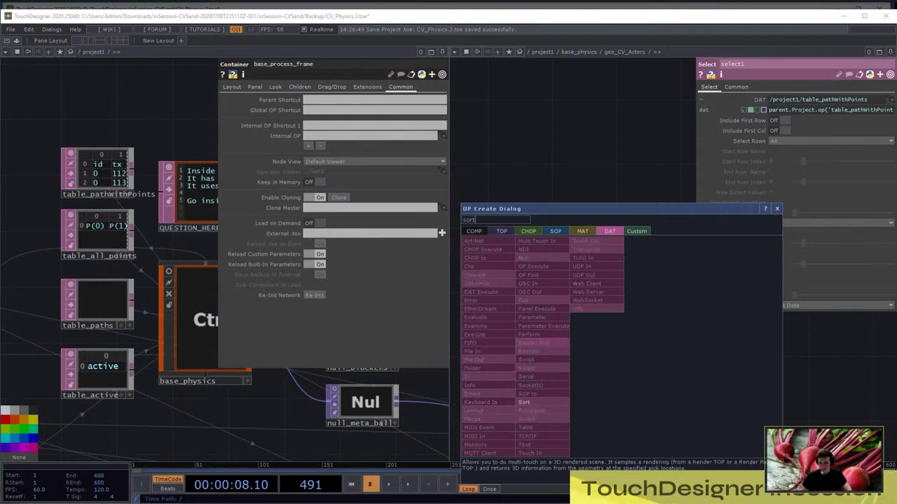
pyautogui.click(524, 402)
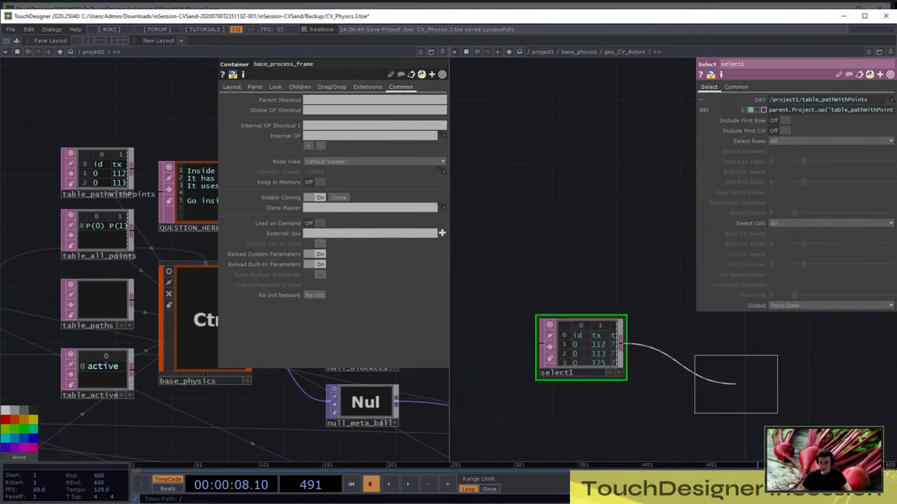
pyautogui.click(709, 361)
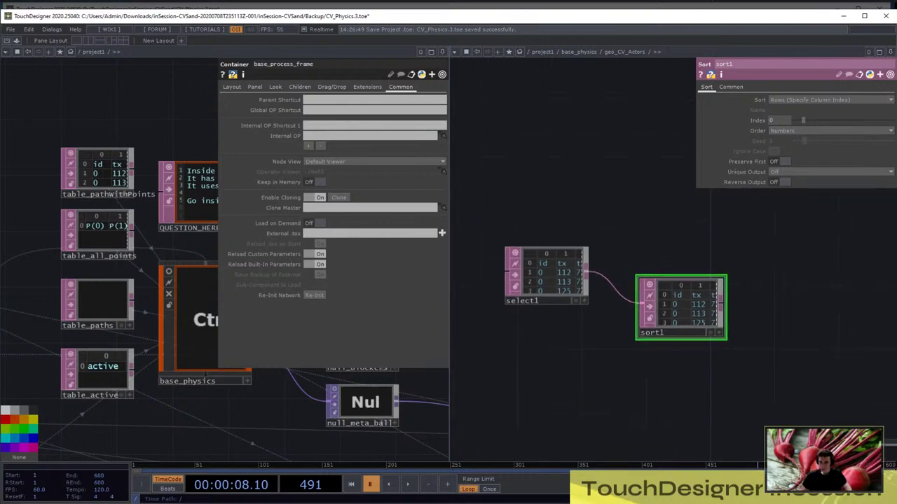
# Set the Unique Output of sort1 to Single Row/Col
pyautogui.scroll(3, 659, 330)
pyautogui.moveTo(651, 396); pyautogui.dragTo(668, 391)
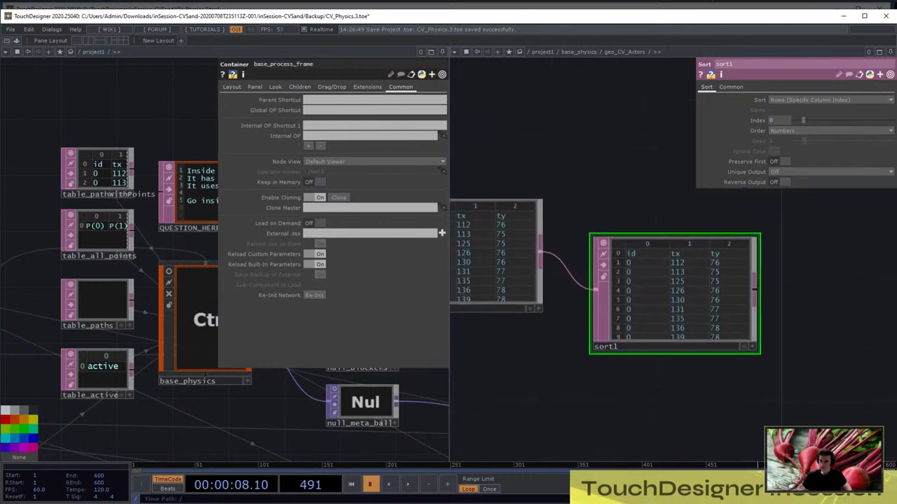
pyautogui.click(786, 172)
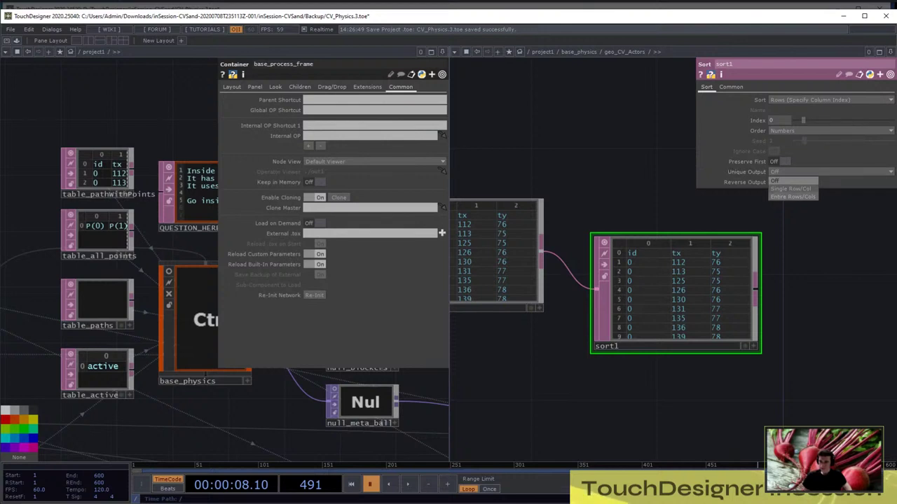
pyautogui.click(790, 188)
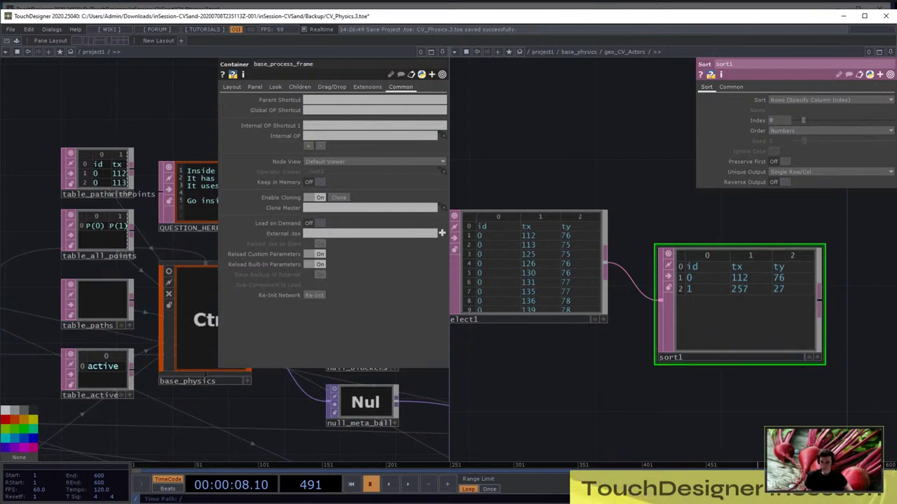
# Start timeline playback and bring the videodevin1 camera feed into view in the project1 network beside the sorted table
pyautogui.press('space')
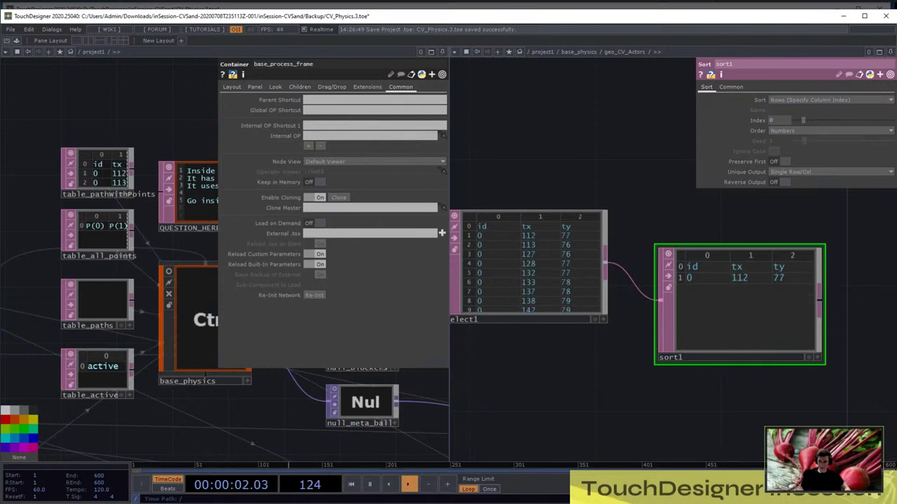
pyautogui.scroll(-8, 183, 257)
pyautogui.scroll(8, 116, 278)
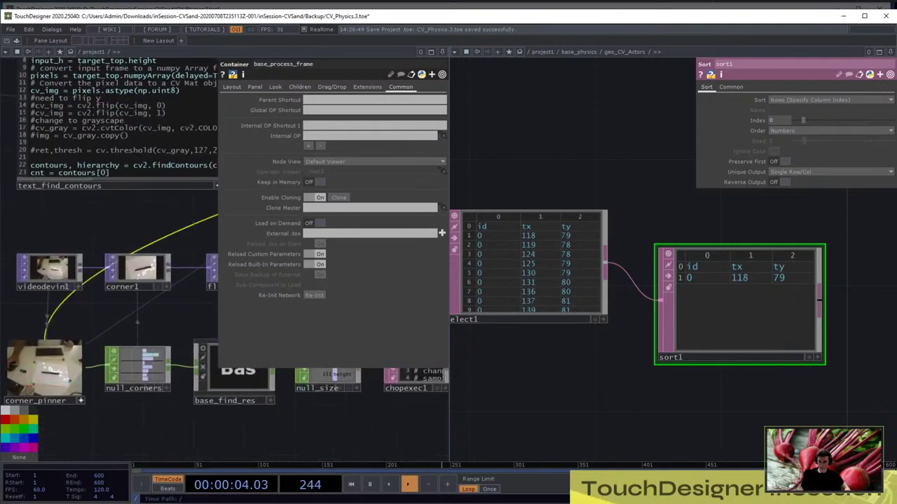
pyautogui.scroll(6, 34, 266)
pyautogui.scroll(-3, 35, 266)
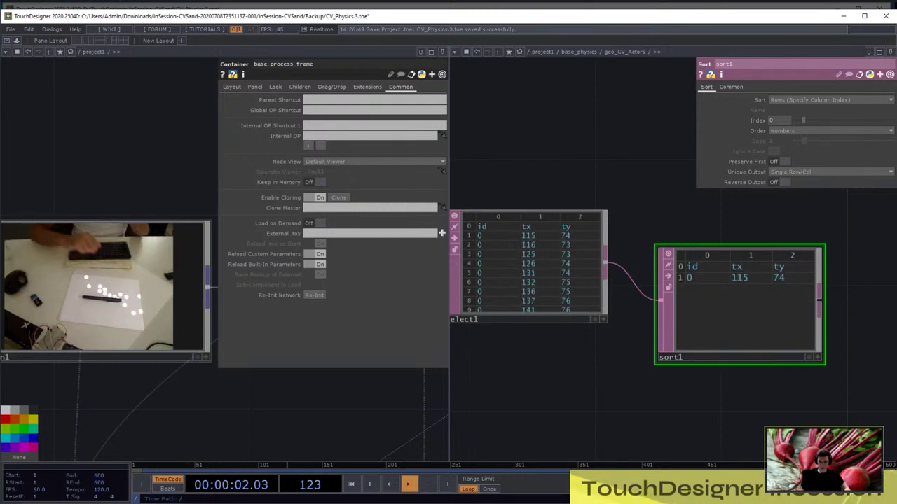
# Append a Null DAT named null_contours to sort1 and move both nodes higher in the network
pyautogui.scroll(-5, 525, 280)
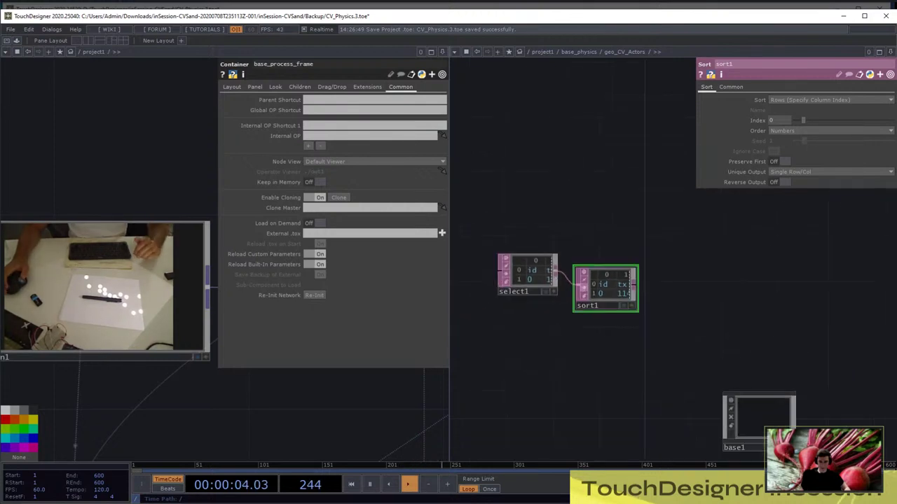
pyautogui.scroll(3, 665, 278)
pyautogui.rightClick(624, 287)
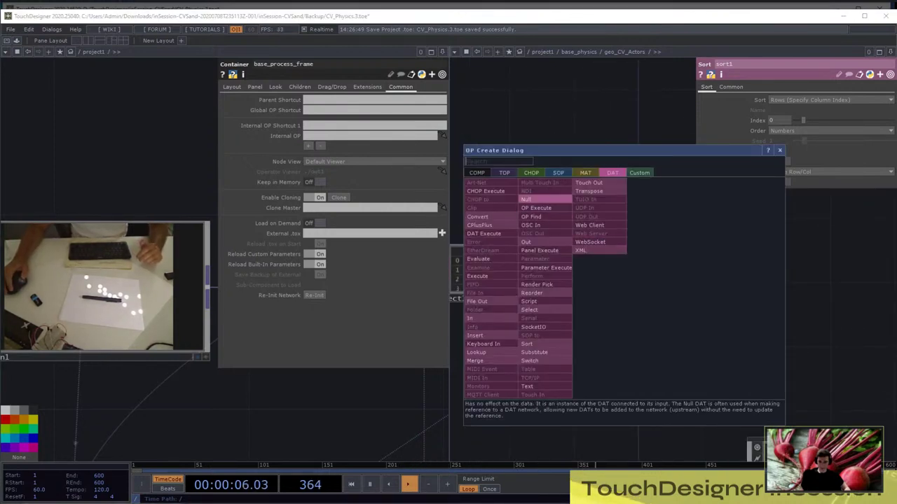
pyautogui.click(525, 199)
pyautogui.click(685, 290)
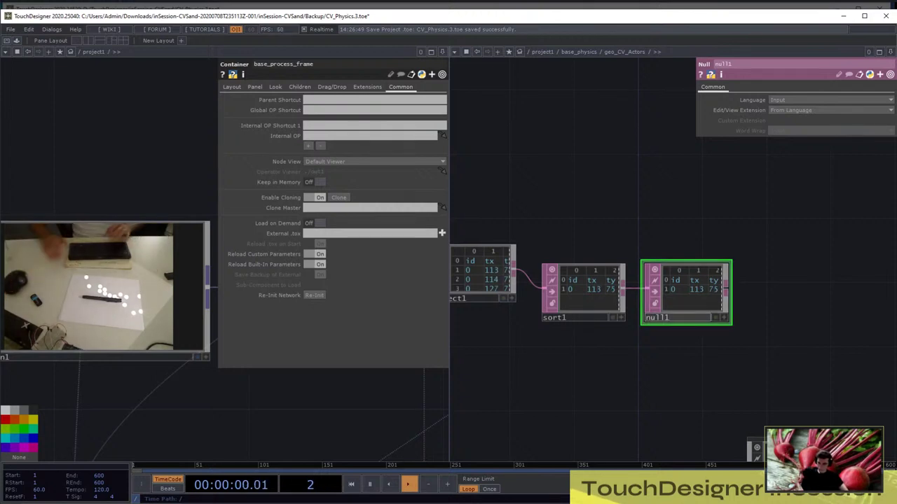
pyautogui.write('tours')
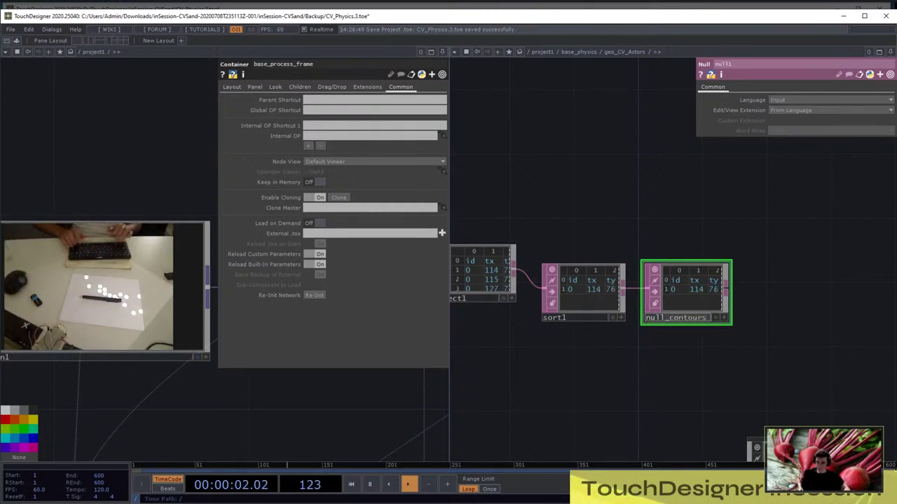
pyautogui.press('Return')
pyautogui.moveTo(705, 354); pyautogui.dragTo(614, 223)
pyautogui.click(547, 301)
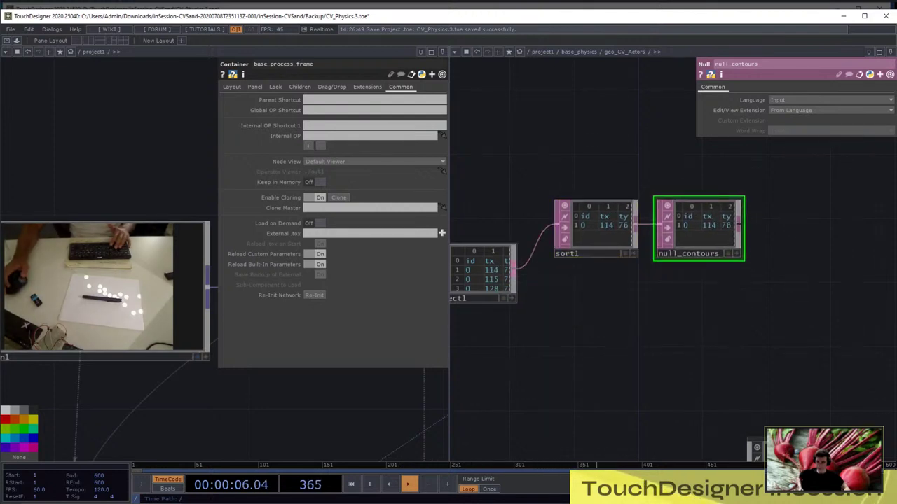
# Branch a second Null DAT from select1, place it below null_contours and name it null_points
pyautogui.rightClick(515, 267)
pyautogui.click(437, 183)
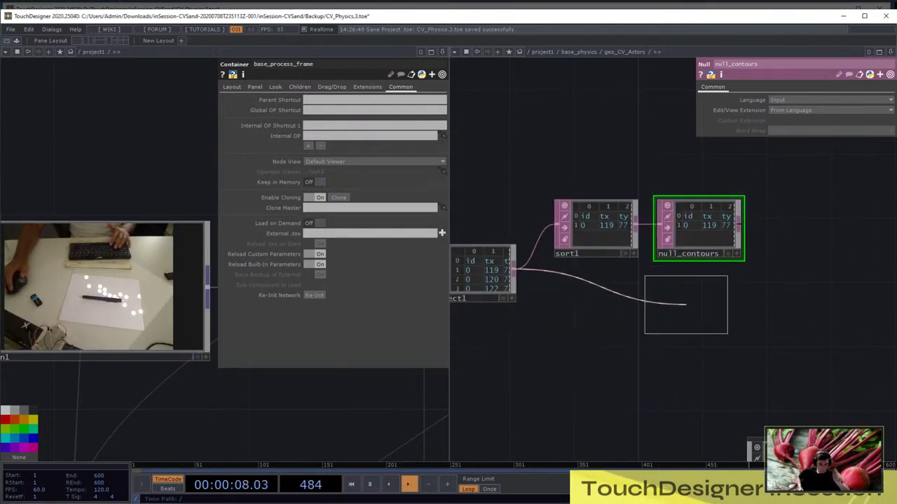
pyautogui.click(689, 301)
pyautogui.click(664, 325)
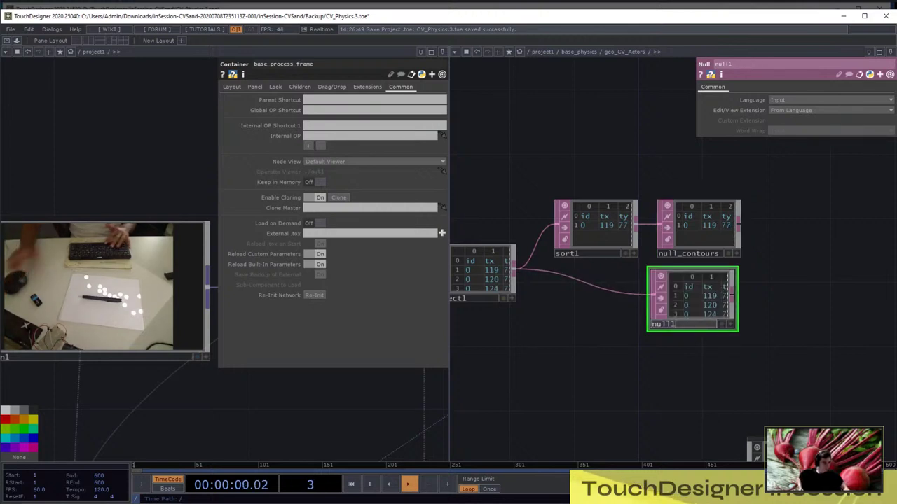
pyautogui.write('null_points')
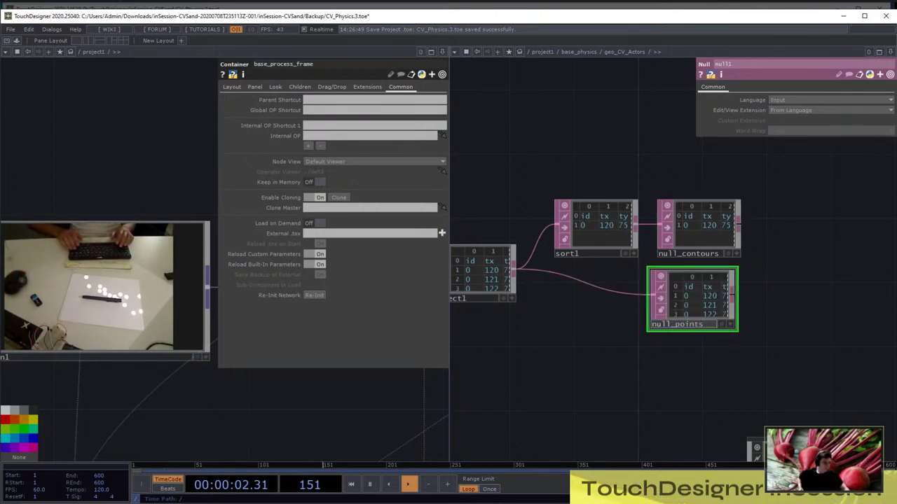
pyautogui.press('Return')
# Create a Replicator COMP and place it beside the null_contours node in the geo_CV_Actors network
pyautogui.scroll(-3, 606, 293)
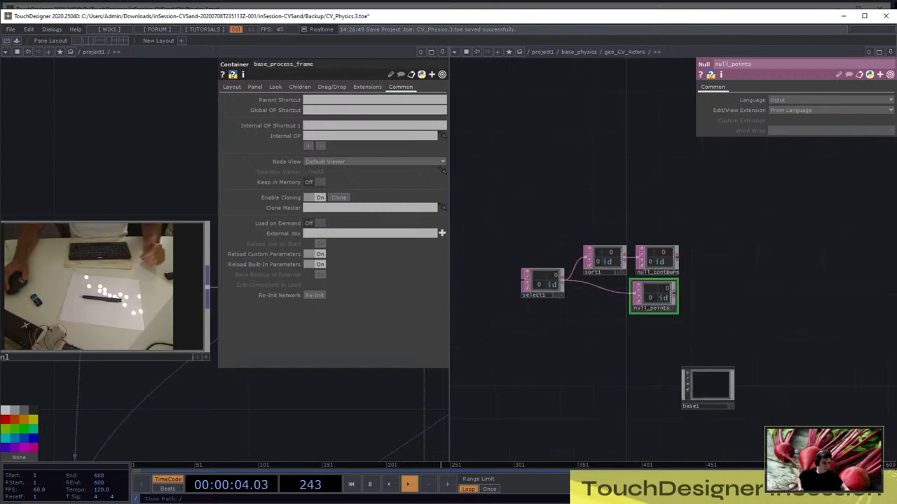
pyautogui.moveTo(607, 326); pyautogui.dragTo(577, 284)
pyautogui.press('Tab')
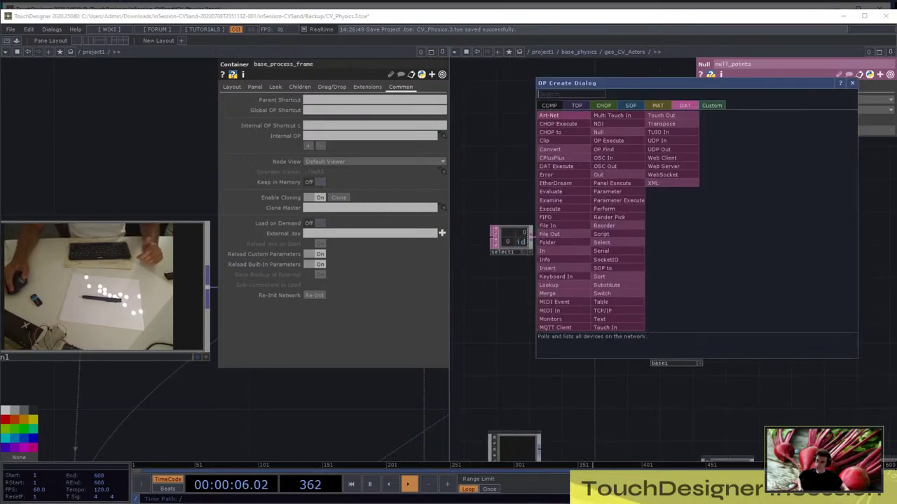
pyautogui.click(549, 105)
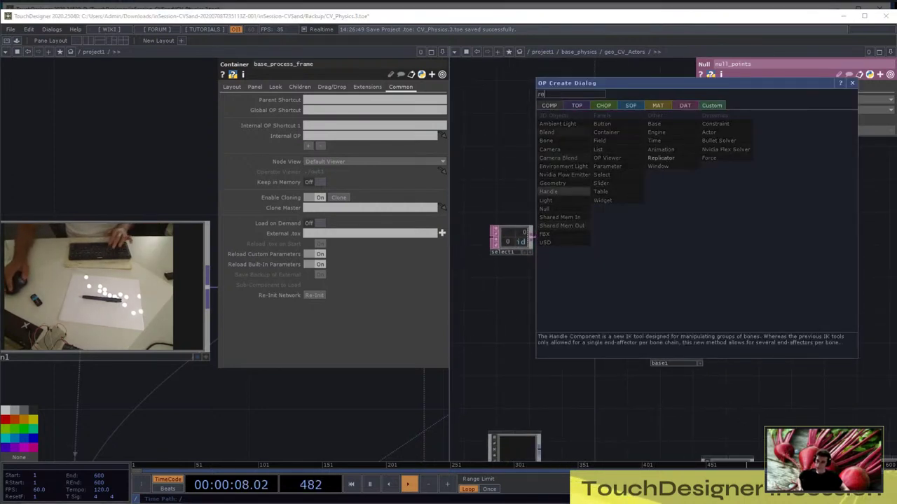
pyautogui.click(661, 158)
pyautogui.click(690, 210)
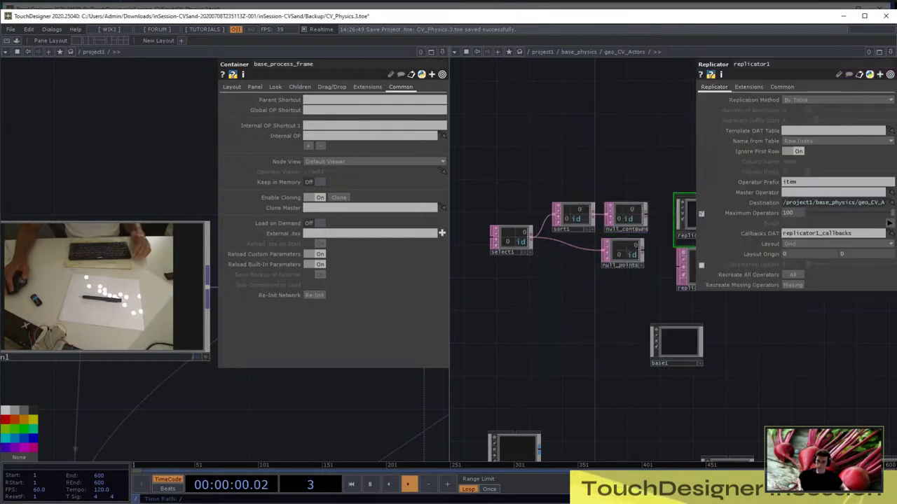
# Assign null_contours as the Template DAT Table of replicator1
pyautogui.moveTo(636, 297); pyautogui.dragTo(563, 303)
pyautogui.moveTo(552, 220); pyautogui.dragTo(699, 130)
pyautogui.scroll(4, 567, 204)
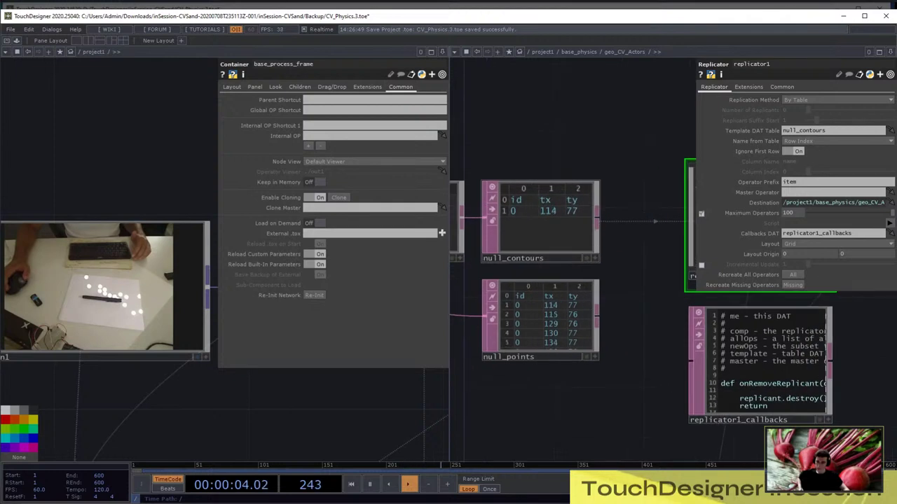
pyautogui.scroll(-2, 531, 234)
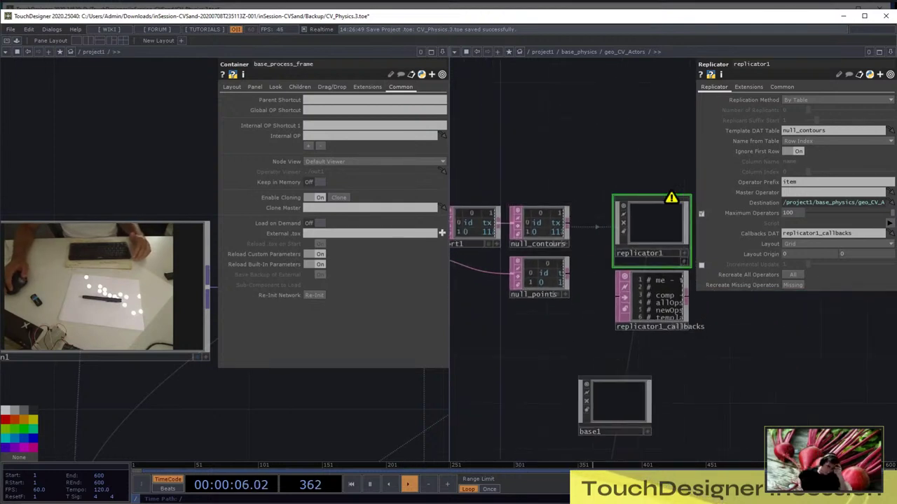
pyautogui.scroll(1, 549, 226)
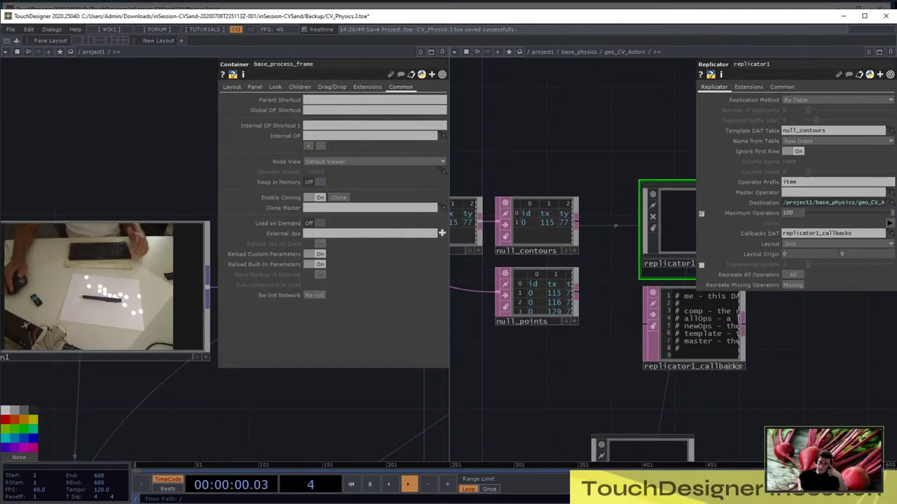
# Create a Base COMP beside replicator1 in the geo_CV_Actors network and name it contourM1
pyautogui.moveTo(610, 378); pyautogui.dragTo(508, 287)
pyautogui.moveTo(539, 386); pyautogui.dragTo(661, 335)
pyautogui.moveTo(651, 406); pyautogui.dragTo(575, 432)
pyautogui.moveTo(585, 360); pyautogui.dragTo(636, 160)
pyautogui.click(636, 159)
pyautogui.click(596, 198)
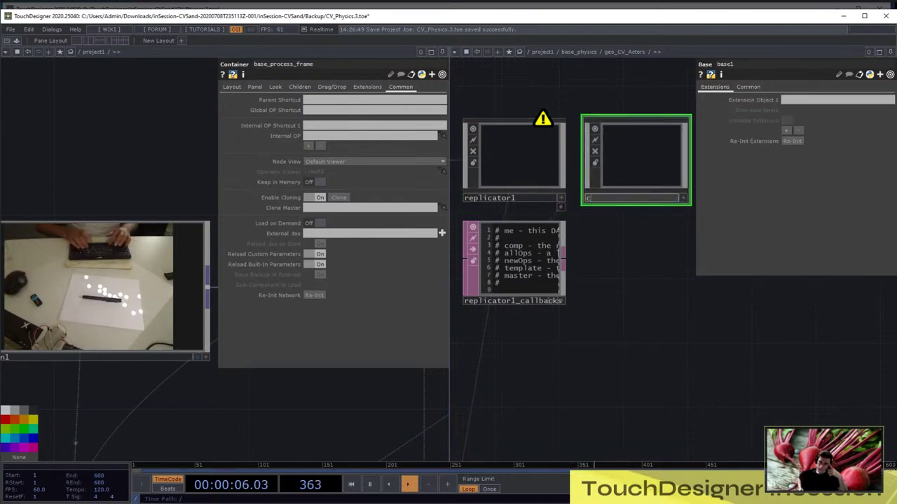
pyautogui.write('contourM')
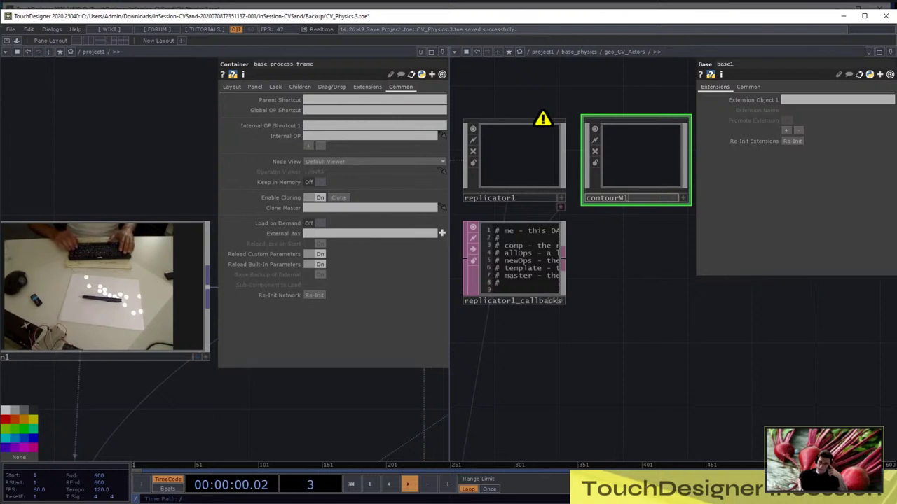
pyautogui.write('1')
pyautogui.press('Return')
# Assign contourM1 as the Master Operator of replicator1
pyautogui.scroll(-3, 627, 301)
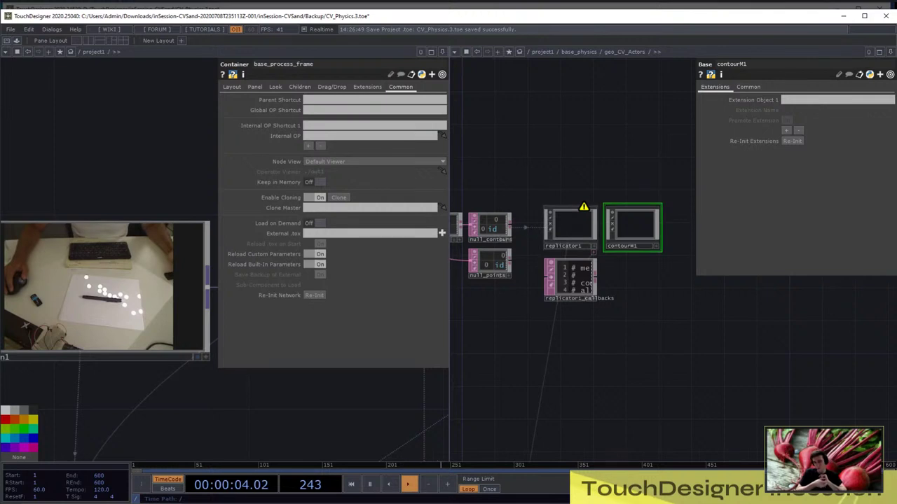
pyautogui.click(571, 225)
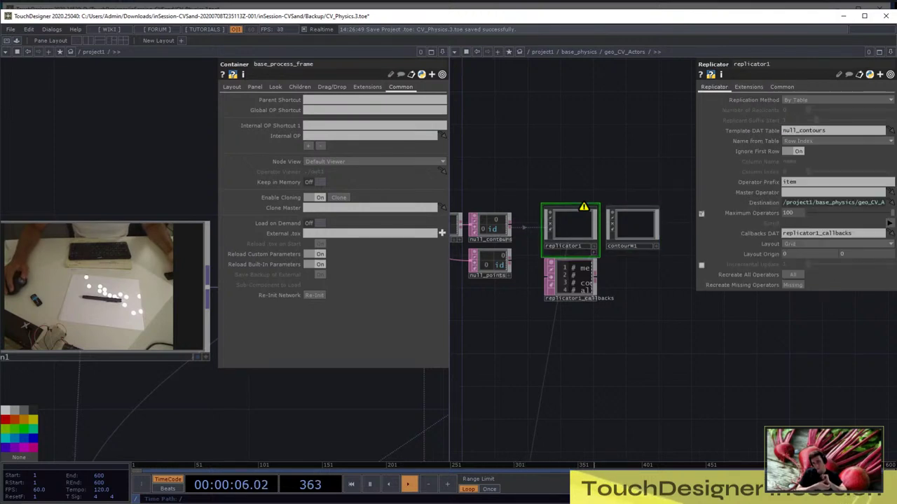
pyautogui.moveTo(632, 225); pyautogui.dragTo(832, 192)
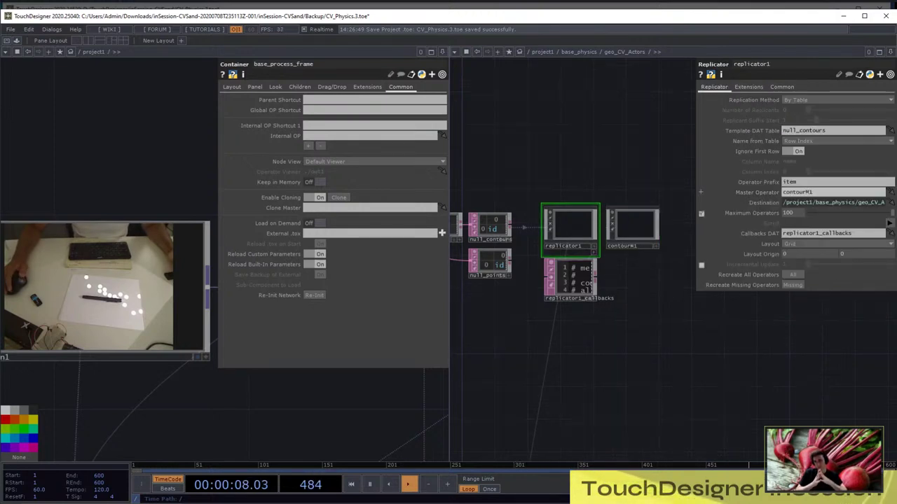
# Delete all leftover item components in geo_CV_Actors except item1
pyautogui.scroll(-4, 590, 144)
pyautogui.scroll(6, 535, 448)
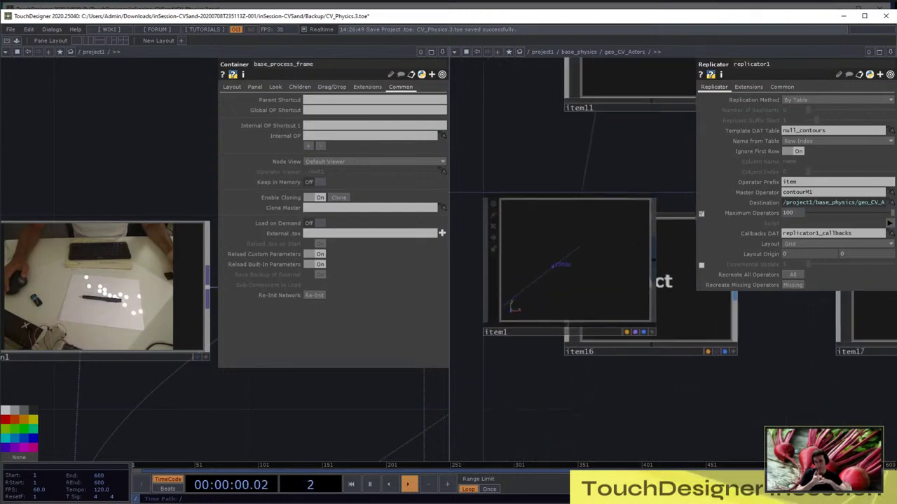
pyautogui.scroll(-10, 561, 280)
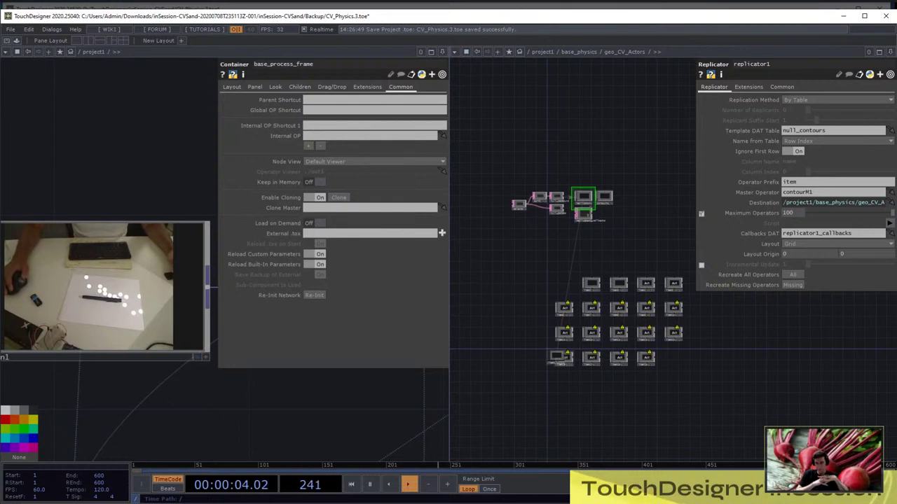
pyautogui.moveTo(578, 384); pyautogui.dragTo(698, 261)
pyautogui.moveTo(550, 280); pyautogui.dragTo(449, 259)
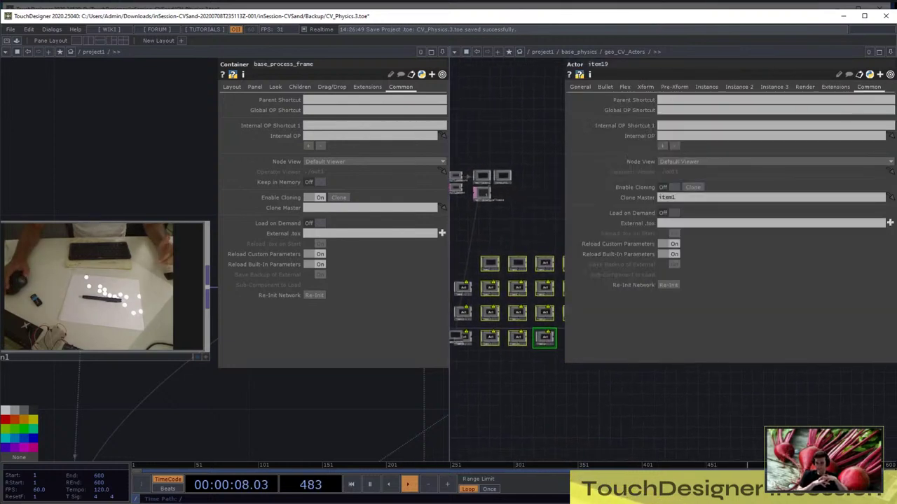
pyautogui.press('Delete')
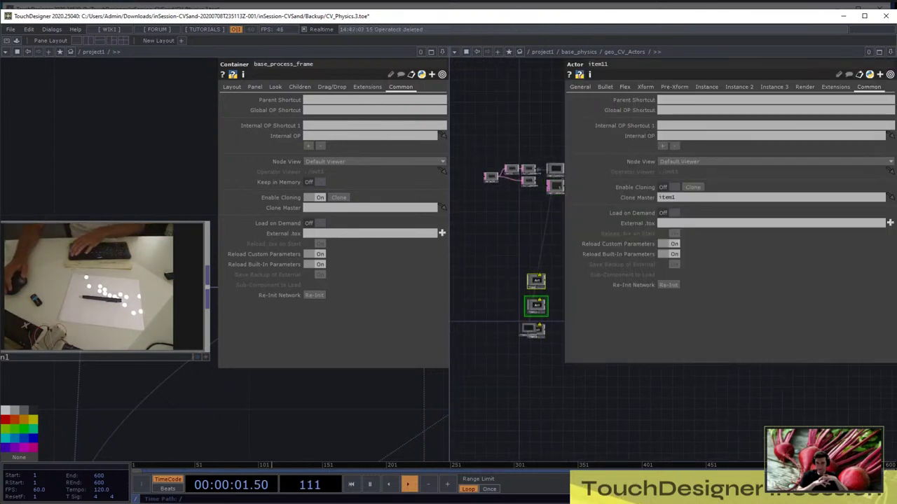
pyautogui.press('Delete')
pyautogui.scroll(5, 534, 340)
pyautogui.click(547, 311)
pyautogui.press('Delete')
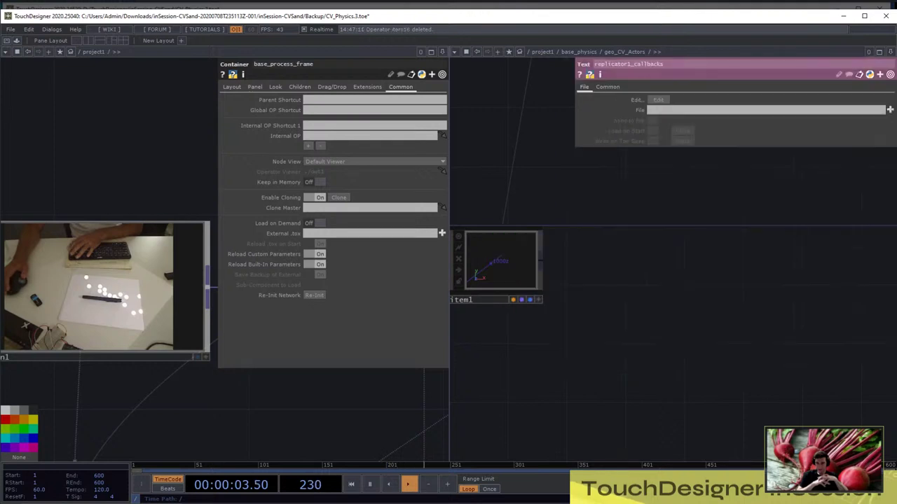
pyautogui.scroll(-6, 536, 392)
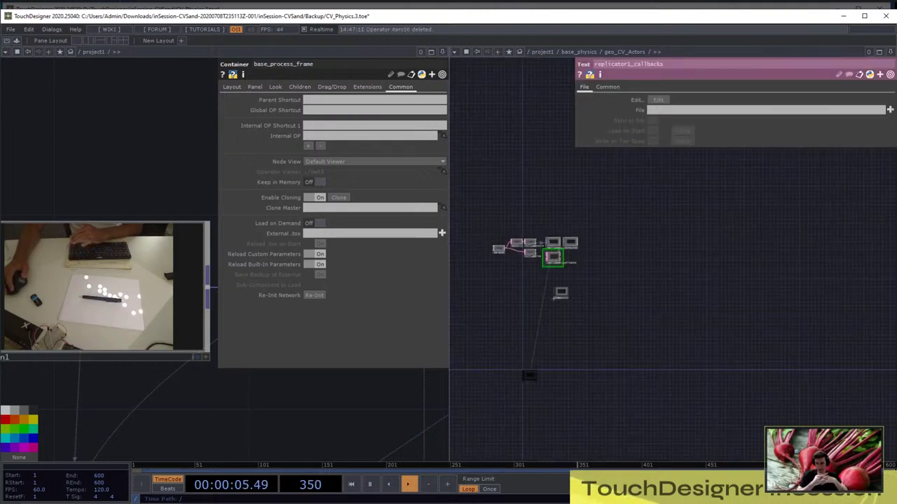
# Move the contour table nodes, replicator1, its callbacks and contourM1 together to just above item1
pyautogui.moveTo(473, 219); pyautogui.dragTo(582, 285)
pyautogui.moveTo(552, 258); pyautogui.dragTo(530, 353)
pyautogui.scroll(5, 544, 388)
pyautogui.moveTo(544, 388); pyautogui.dragTo(755, 412)
pyautogui.click(754, 411)
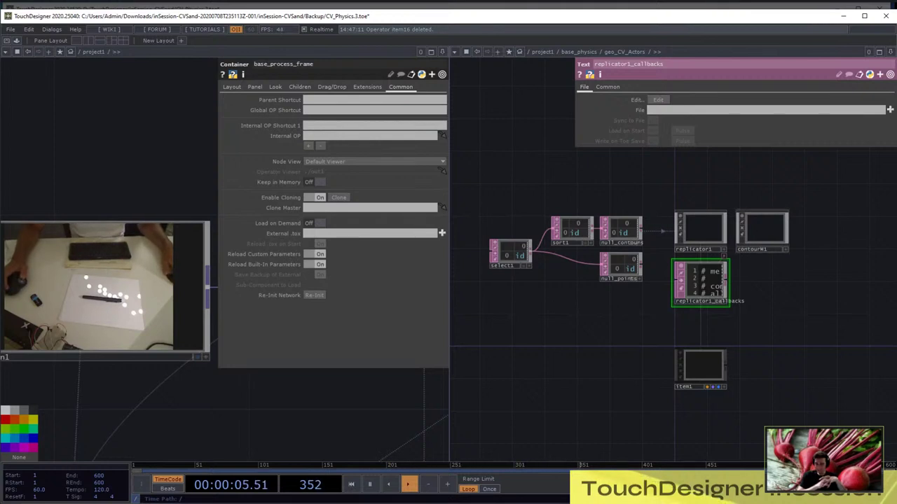
# Set the Clone Master of contourM1 to contourM1 itself
pyautogui.scroll(3, 761, 226)
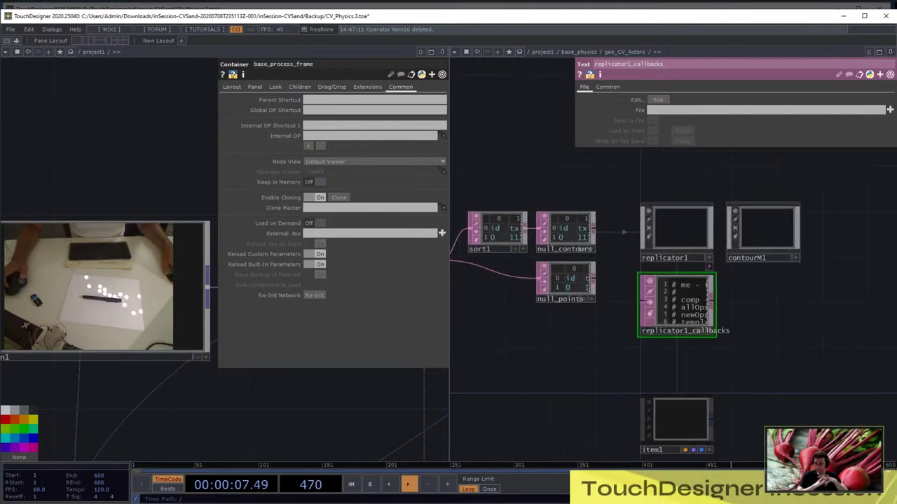
pyautogui.click(763, 232)
pyautogui.moveTo(764, 315); pyautogui.dragTo(625, 319)
pyautogui.click(748, 86)
pyautogui.moveTo(623, 231)
pyautogui.mouseDown()
pyautogui.moveTo(693, 181)
pyautogui.moveTo(816, 171)
pyautogui.moveTo(833, 181)
pyautogui.mouseUp()
# Recreate replicator1's operators so item1 is rebuilt from the contourM1 master
pyautogui.scroll(-3, 613, 134)
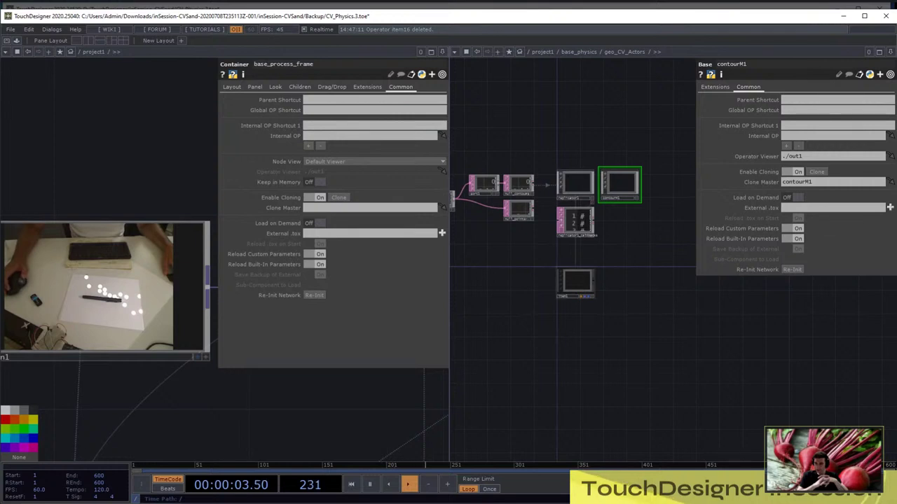
pyautogui.click(575, 185)
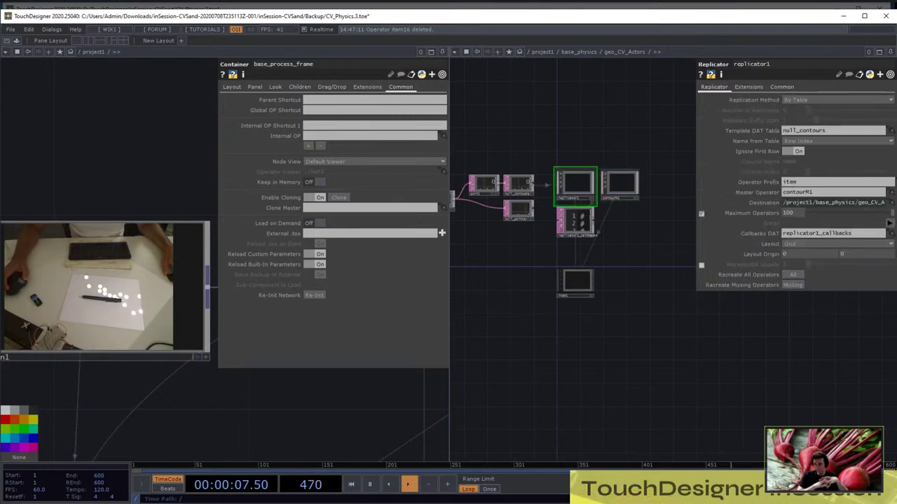
pyautogui.scroll(3, 625, 177)
pyautogui.moveTo(624, 245); pyautogui.dragTo(719, 347)
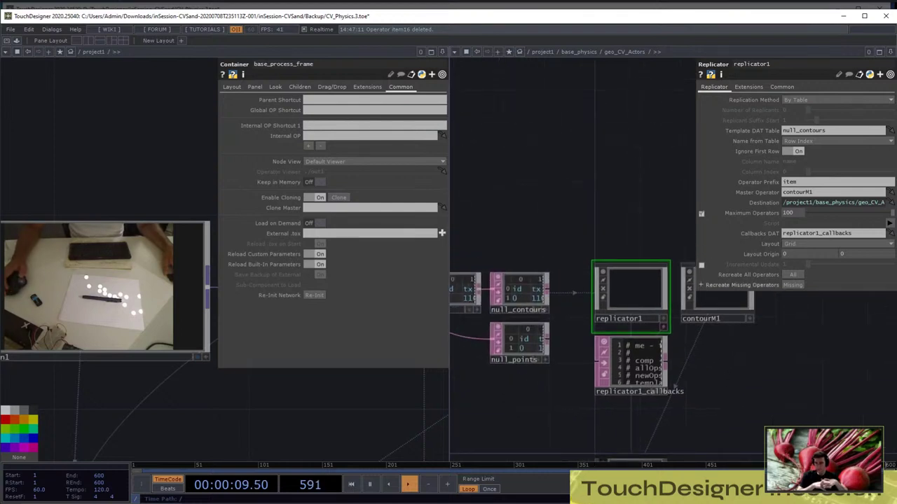
pyautogui.scroll(2, 509, 371)
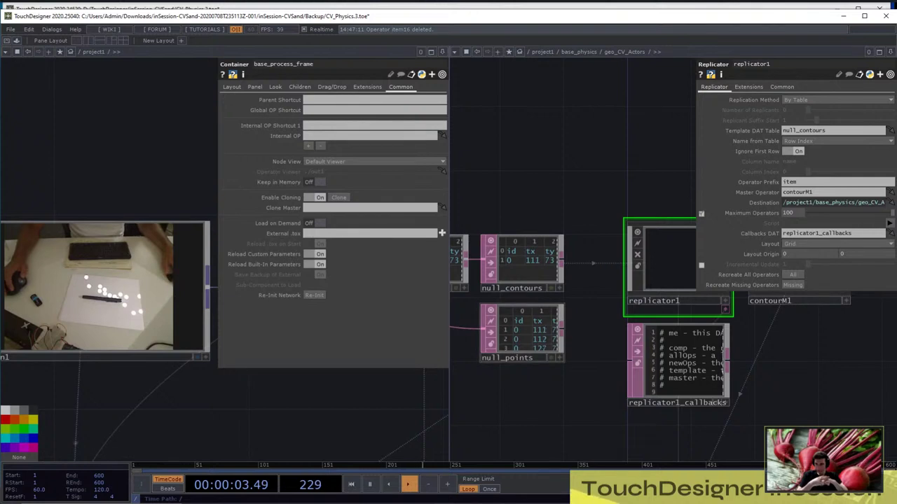
# Create a Select DAT inside contourM1 and set its source DAT to ../null_points
pyautogui.click(515, 358)
pyautogui.scroll(-3, 607, 400)
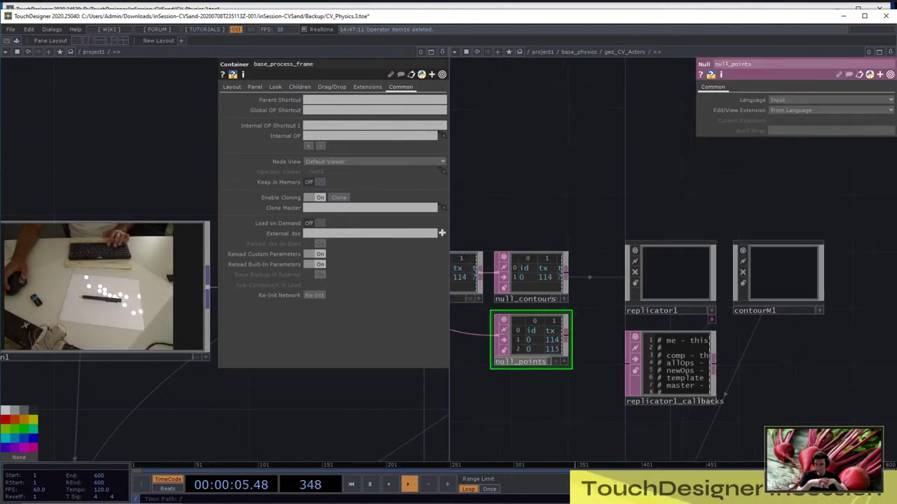
pyautogui.scroll(5, 743, 297)
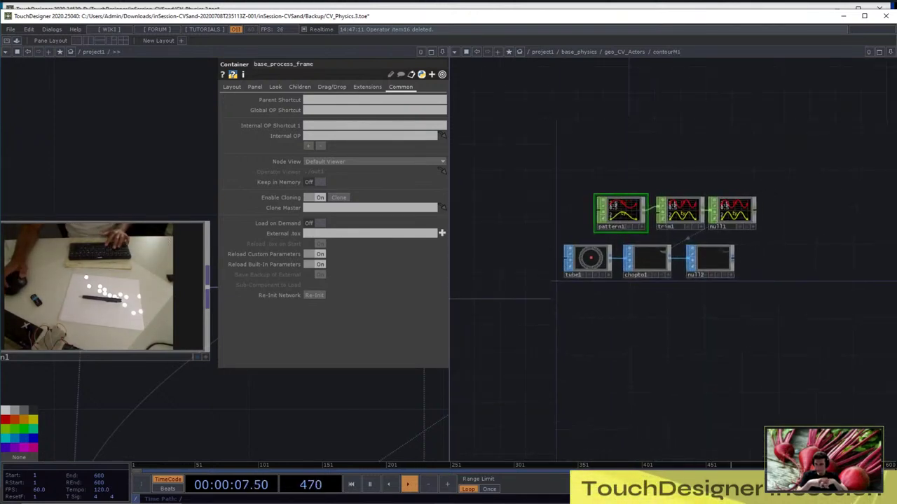
pyautogui.press('Tab')
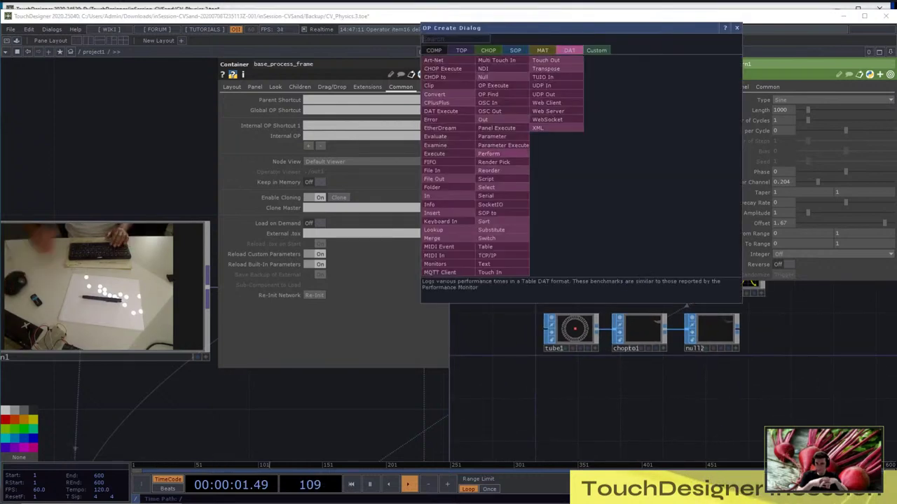
pyautogui.write('sel')
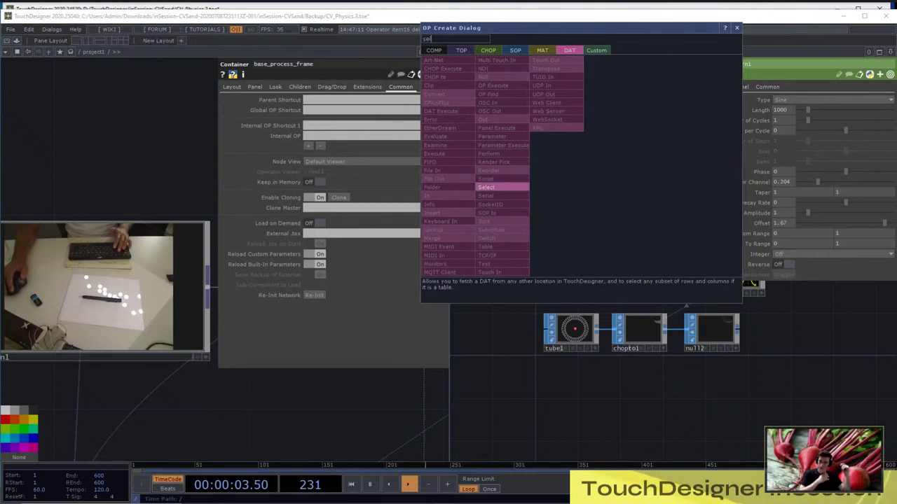
pyautogui.click(488, 187)
pyautogui.click(550, 176)
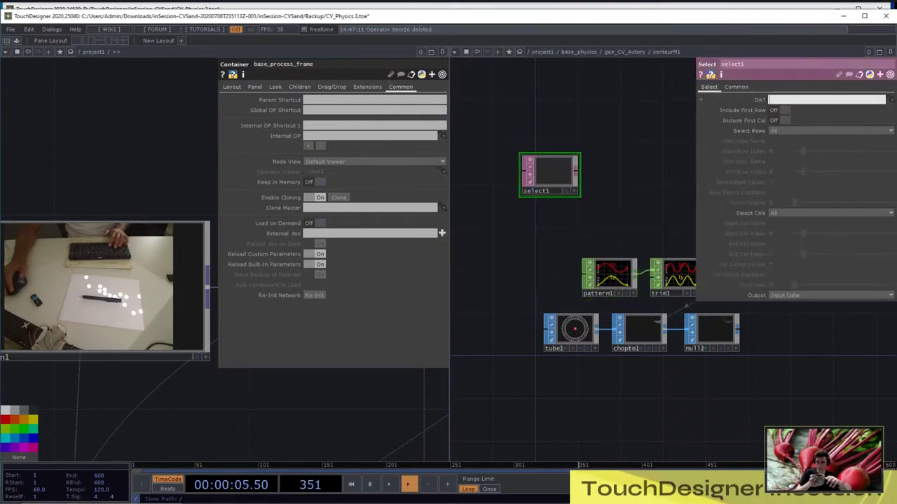
pyautogui.write('../null_points')
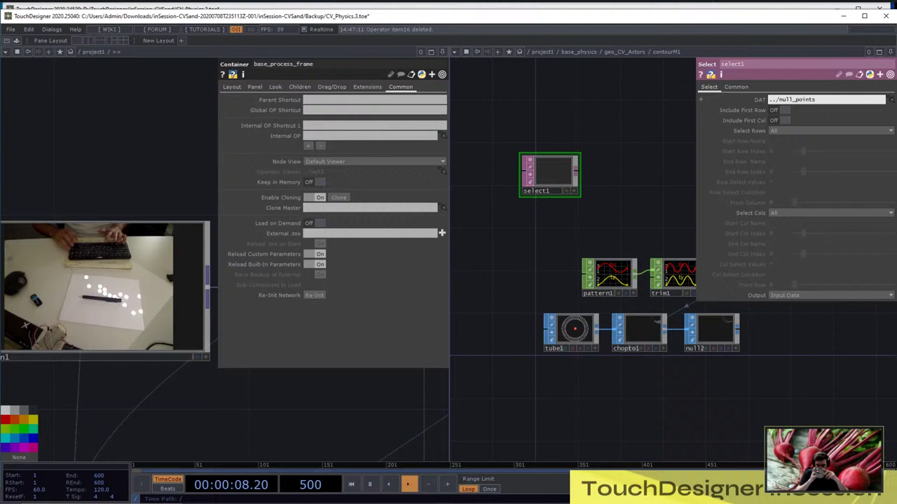
pyautogui.press('Return')
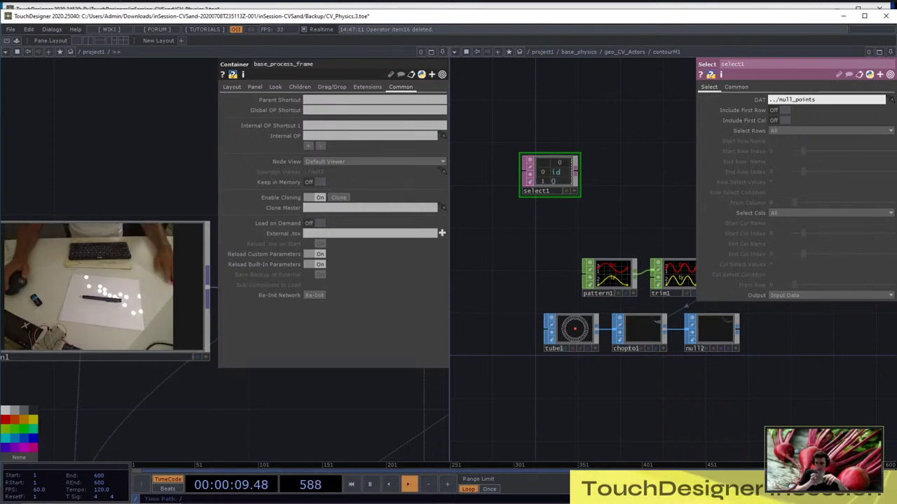
# Enable Include First Row on select1
pyautogui.scroll(6, 568, 166)
pyautogui.scroll(-3, 620, 216)
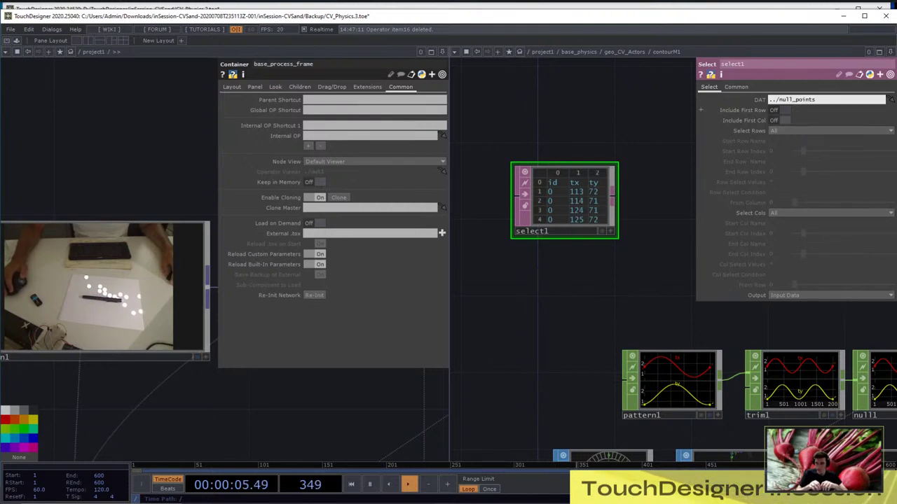
pyautogui.click(779, 110)
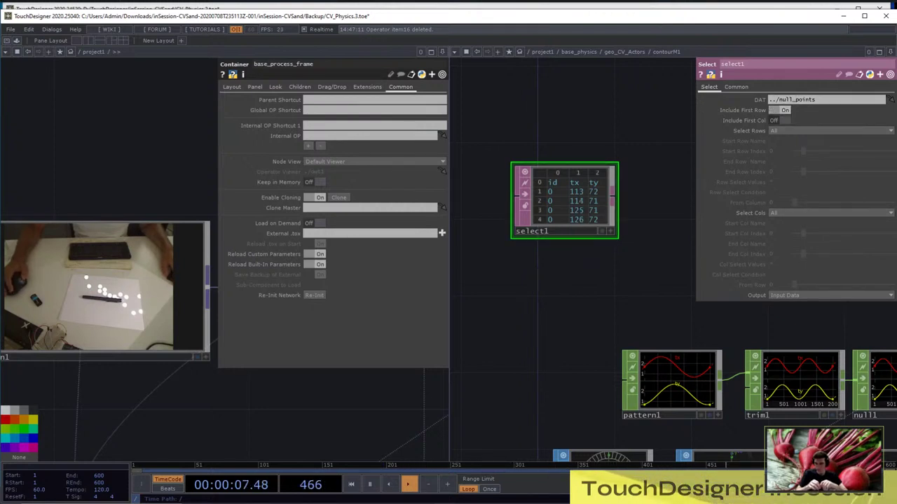
# Set select1's Select Cols to by Values with the column values tx ty
pyautogui.click(806, 213)
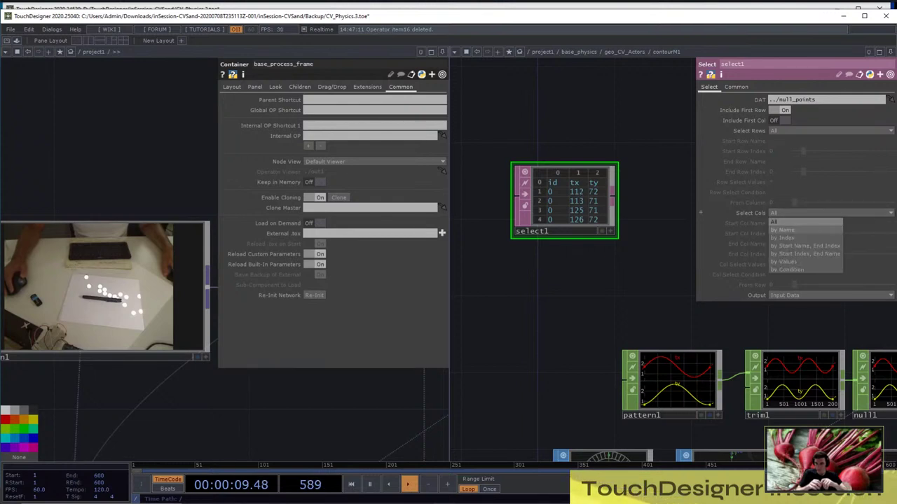
pyautogui.click(783, 261)
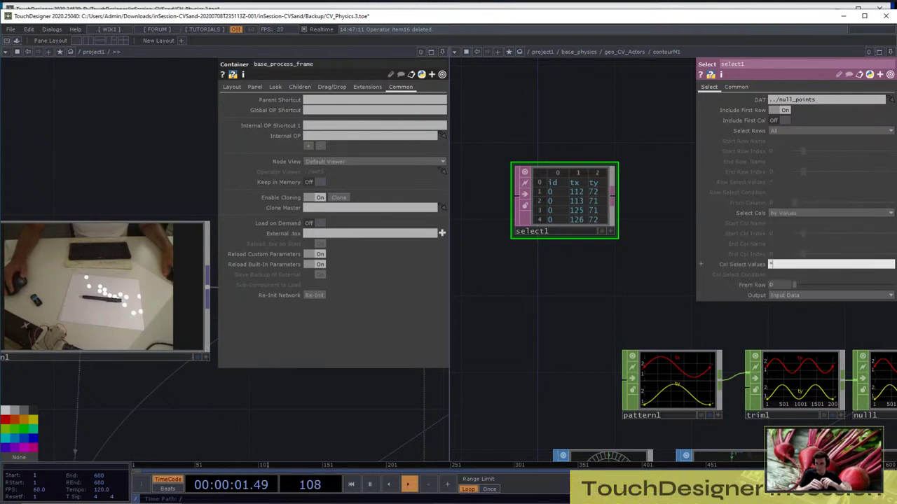
pyautogui.write('t')
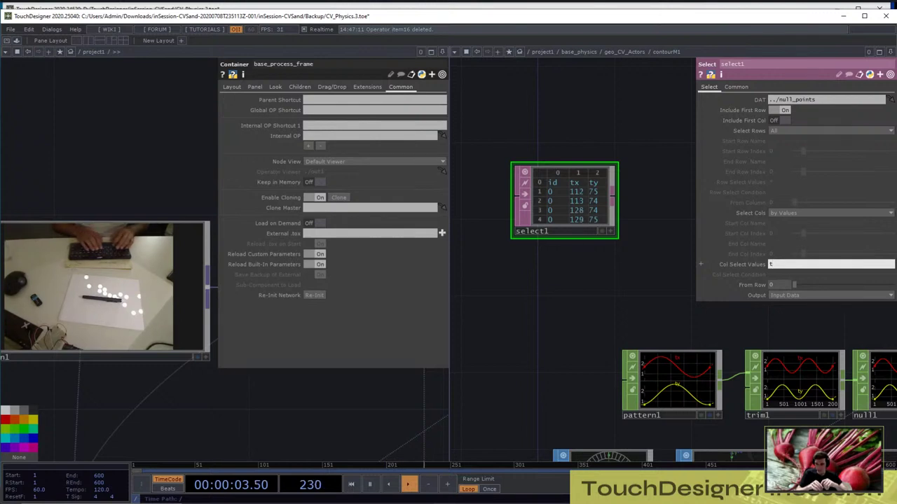
pyautogui.write('x ty')
pyautogui.press('Return')
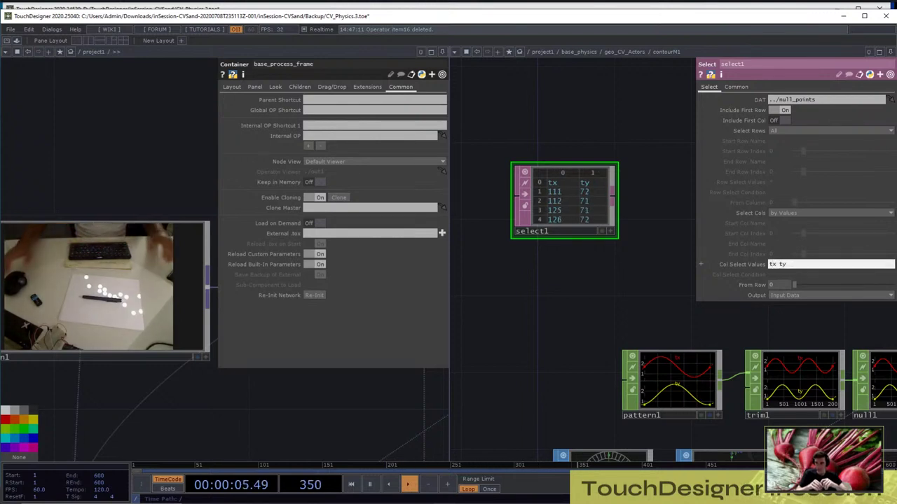
# Set select1's Select Rows to by Values and return Select Cols to All
pyautogui.click(806, 131)
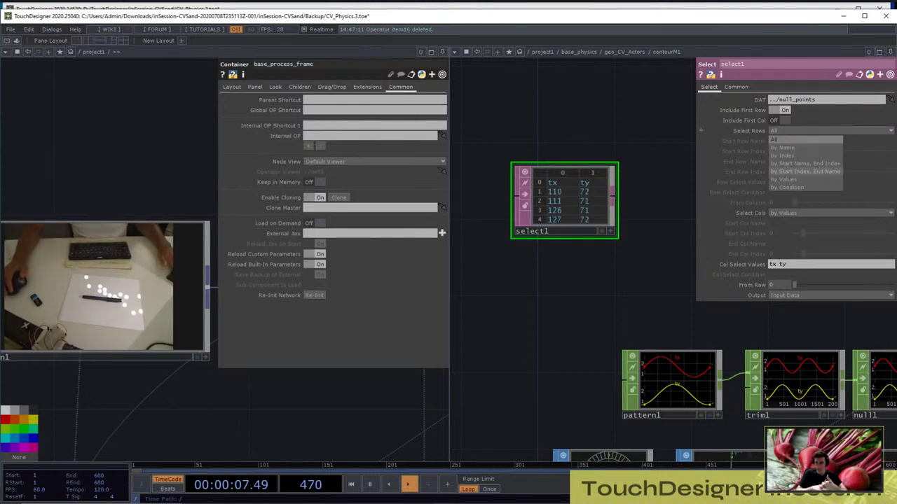
pyautogui.click(783, 180)
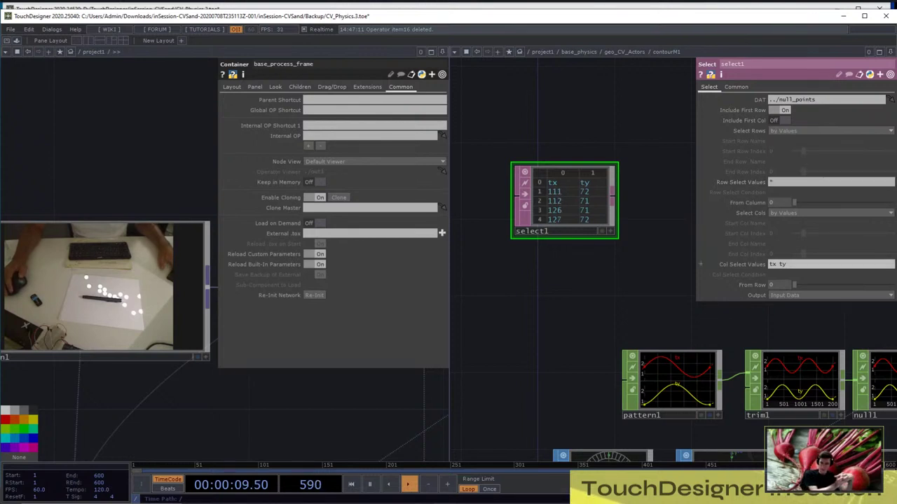
pyautogui.click(784, 212)
pyautogui.click(774, 222)
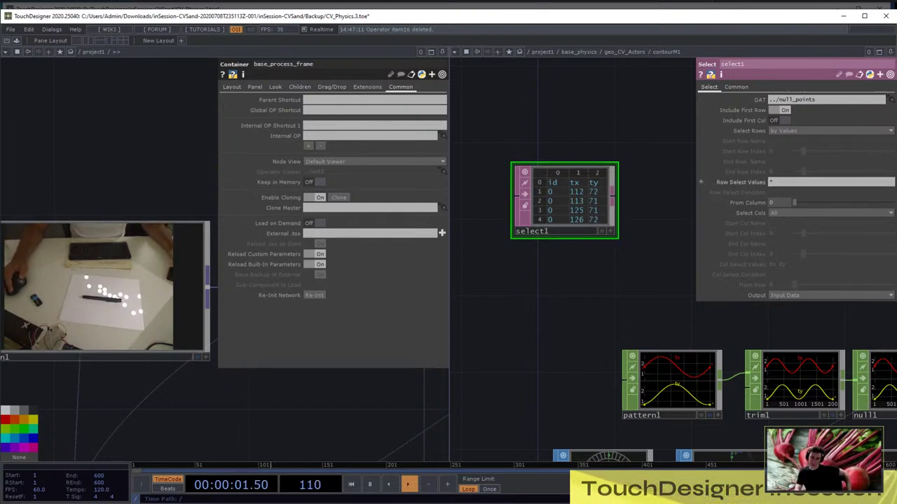
# Set select1's Row Select Values to the expression parent().digits-1
pyautogui.click(700, 182)
pyautogui.click(750, 192)
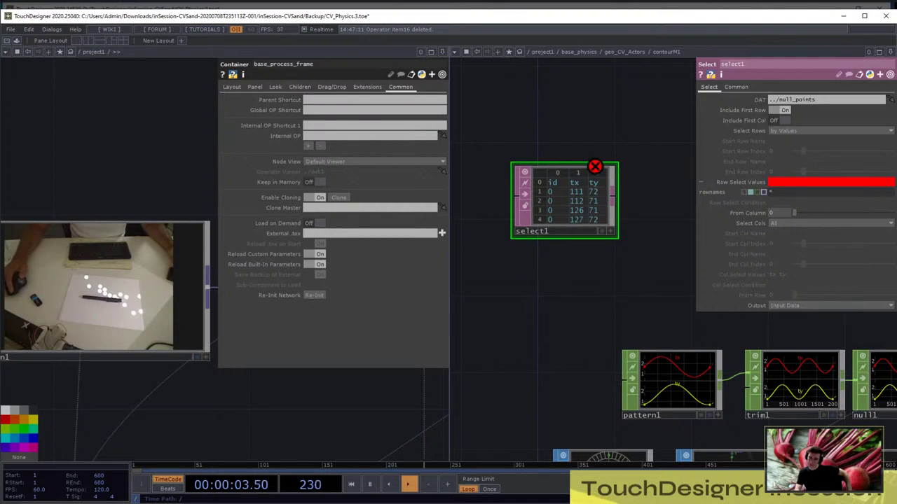
pyautogui.click(783, 192)
pyautogui.write('parent')
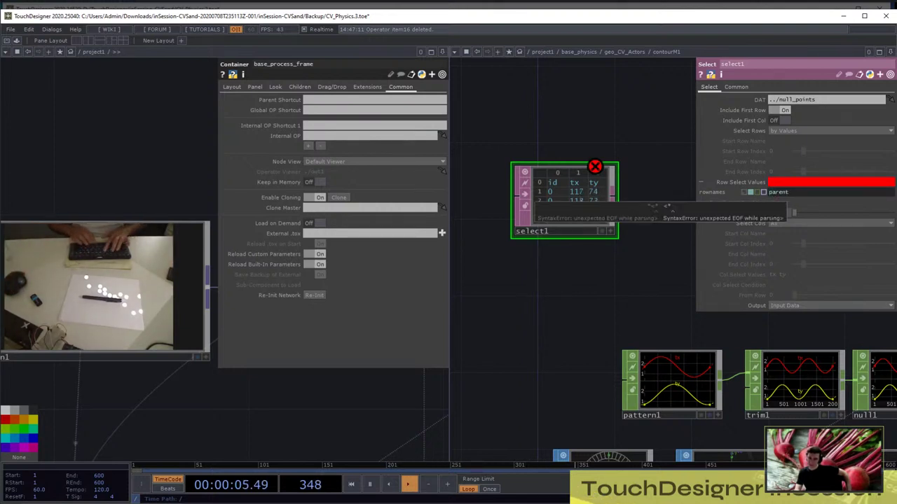
pyautogui.write('().dig')
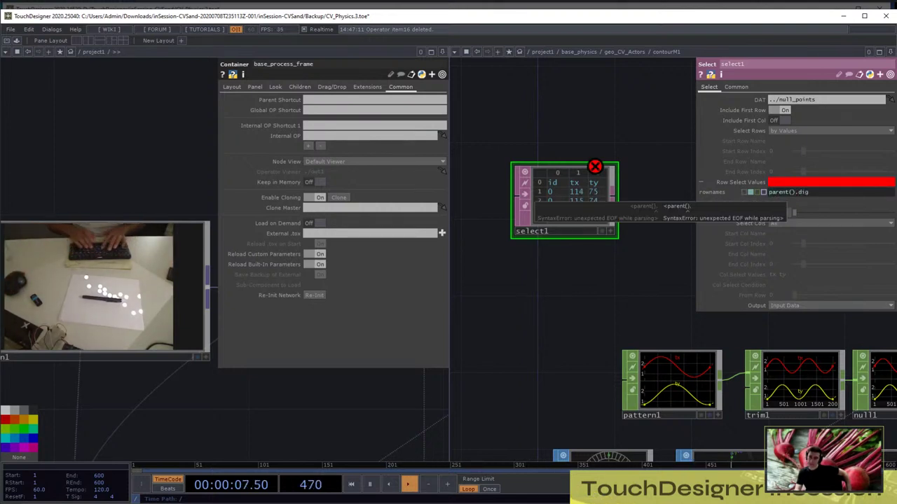
pyautogui.write('its-1')
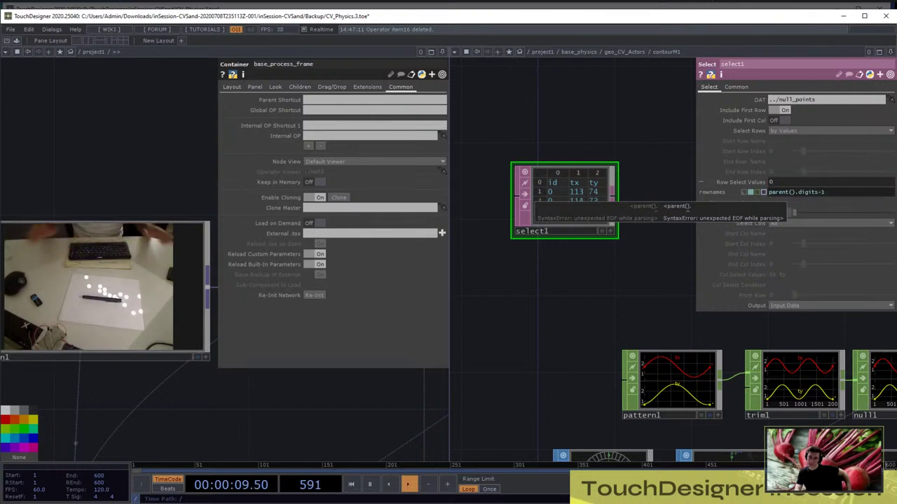
pyautogui.press('Return')
# Set select1's Select Cols to by Values so that only the tx and ty columns are kept
pyautogui.scroll(3, 530, 207)
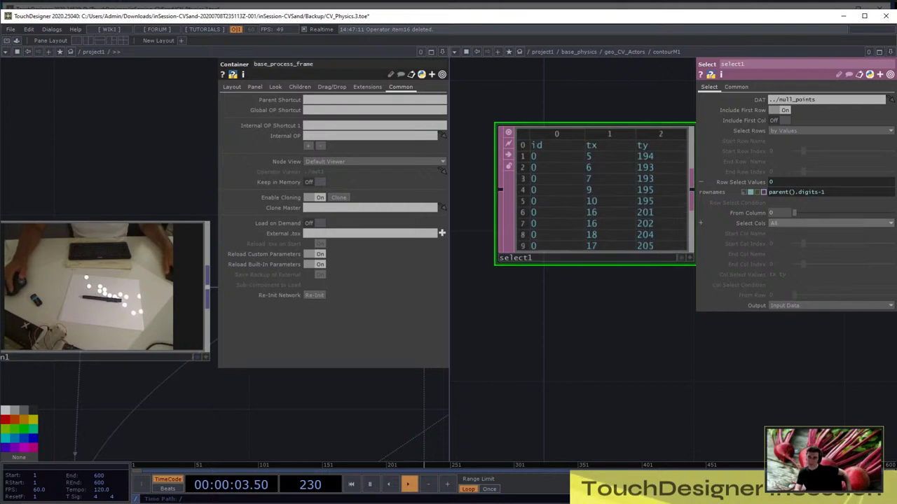
pyautogui.click(792, 223)
pyautogui.click(783, 271)
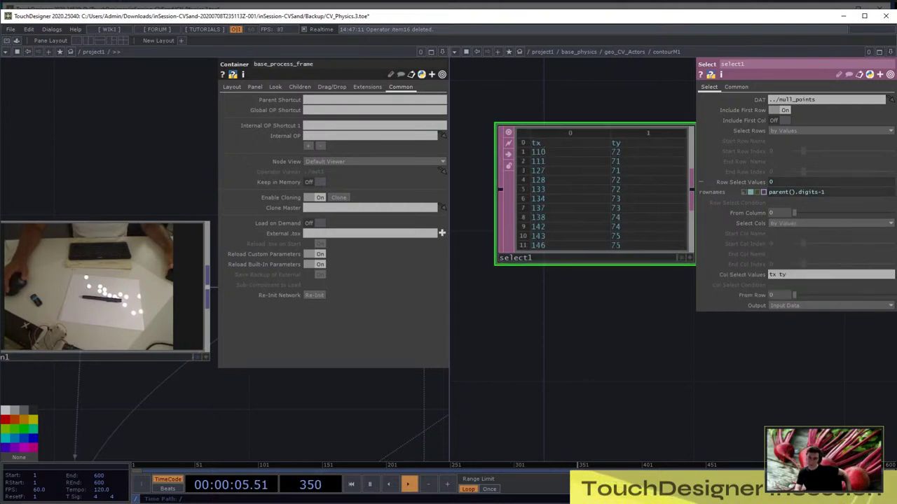
# Add a Null DAT after select1 and rename it null_points
pyautogui.scroll(-3, 590, 169)
pyautogui.moveTo(617, 245); pyautogui.dragTo(555, 277)
pyautogui.press('Tab')
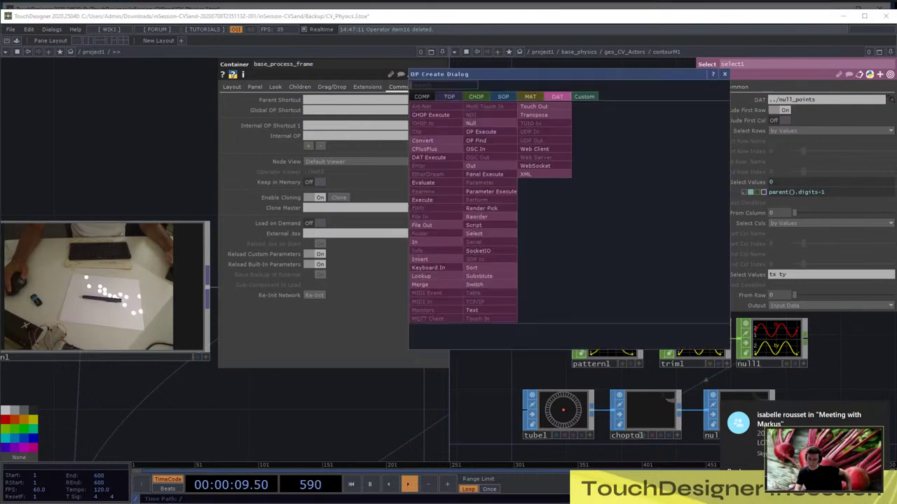
pyautogui.click(471, 124)
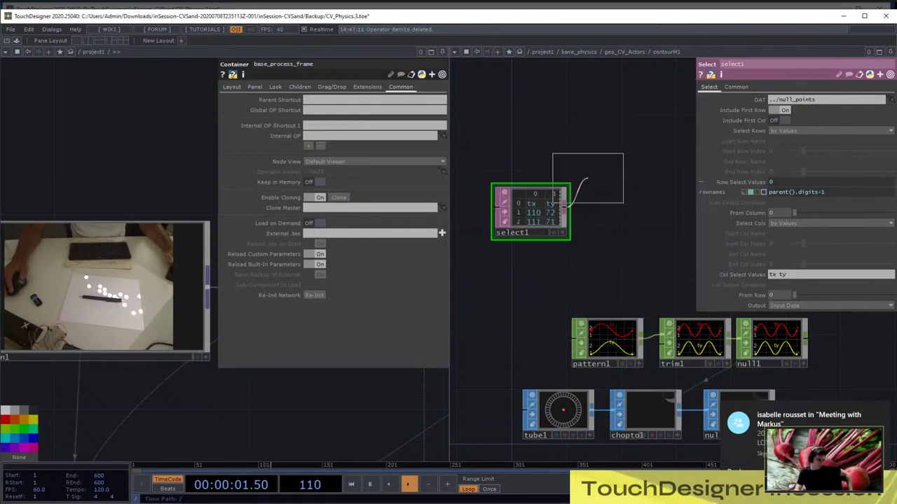
pyautogui.click(624, 212)
pyautogui.scroll(5, 625, 218)
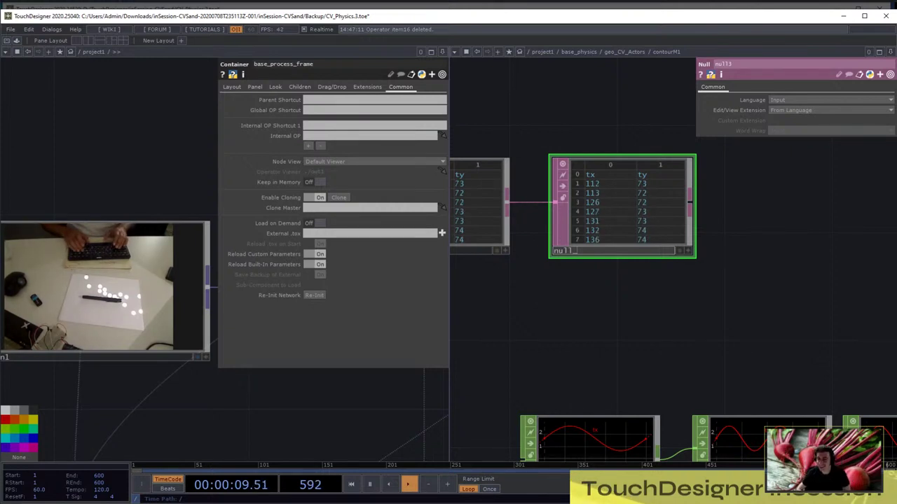
pyautogui.write('points')
pyautogui.press('Return')
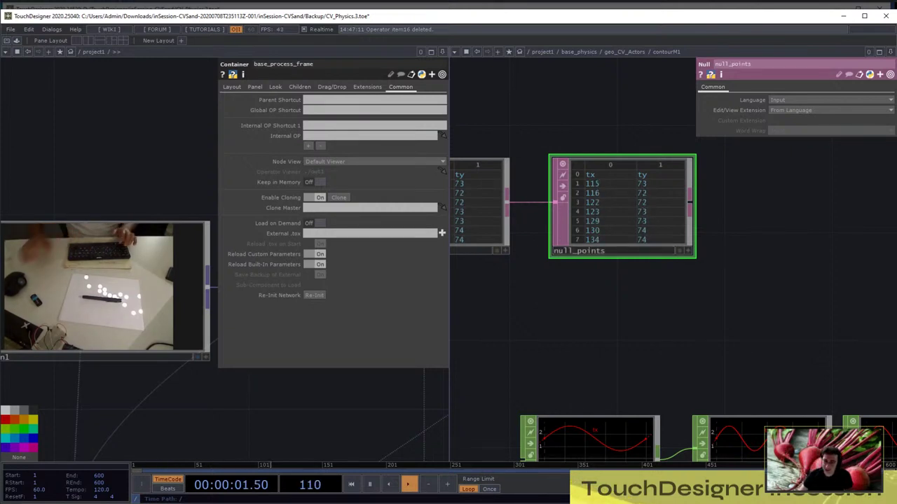
# Create a DAT to CHOP beside null_points and assign null_points as its source DAT
pyautogui.scroll(-2, 592, 255)
pyautogui.press('Tab')
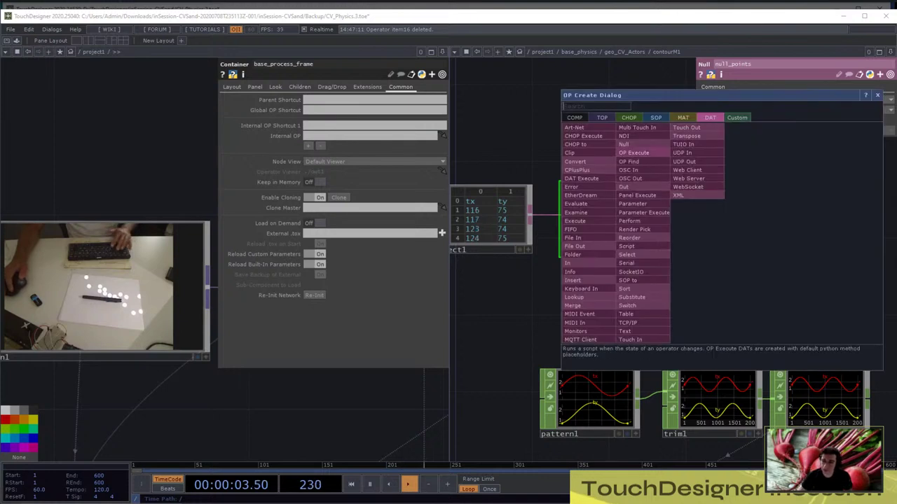
pyautogui.click(629, 118)
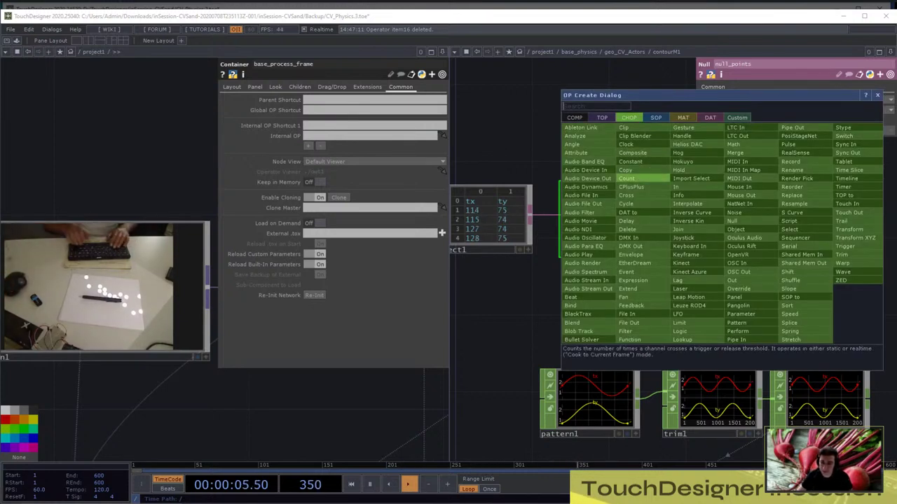
pyautogui.write('dat')
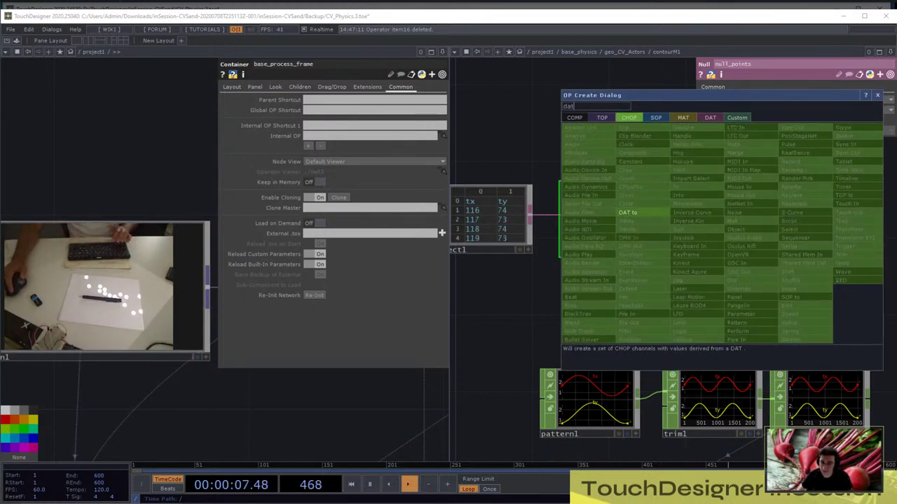
pyautogui.press('Return')
pyautogui.press('Return')
pyautogui.moveTo(616, 294); pyautogui.dragTo(543, 292)
pyautogui.moveTo(521, 194); pyautogui.dragTo(638, 203)
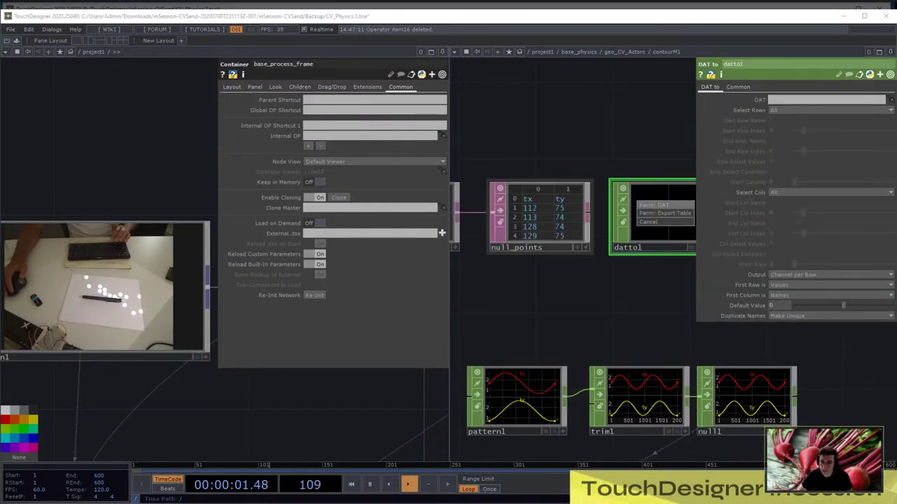
pyautogui.click(653, 204)
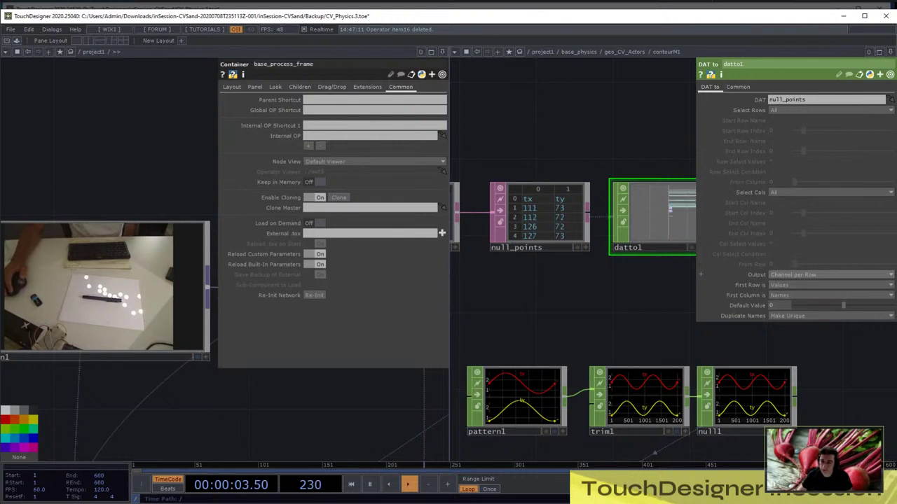
# Set datto1's Output to Channel per Column, with First Row as Names and First Column as Values
pyautogui.click(798, 274)
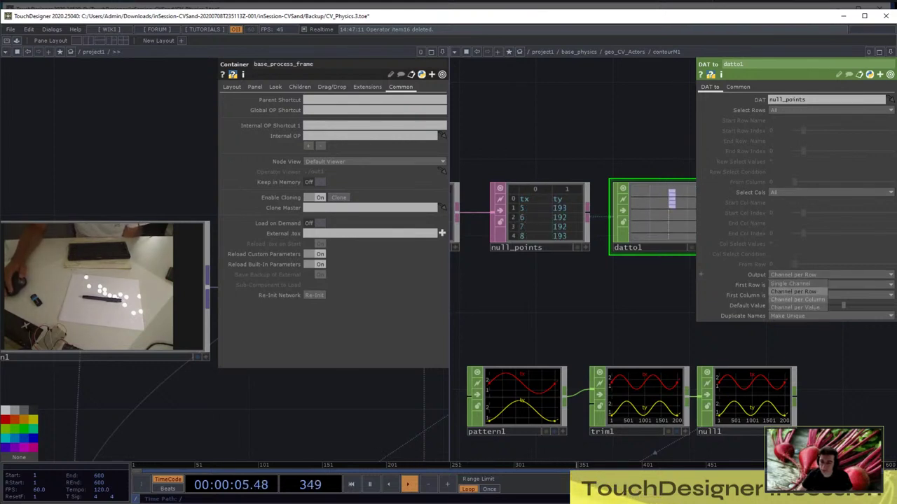
pyautogui.click(799, 300)
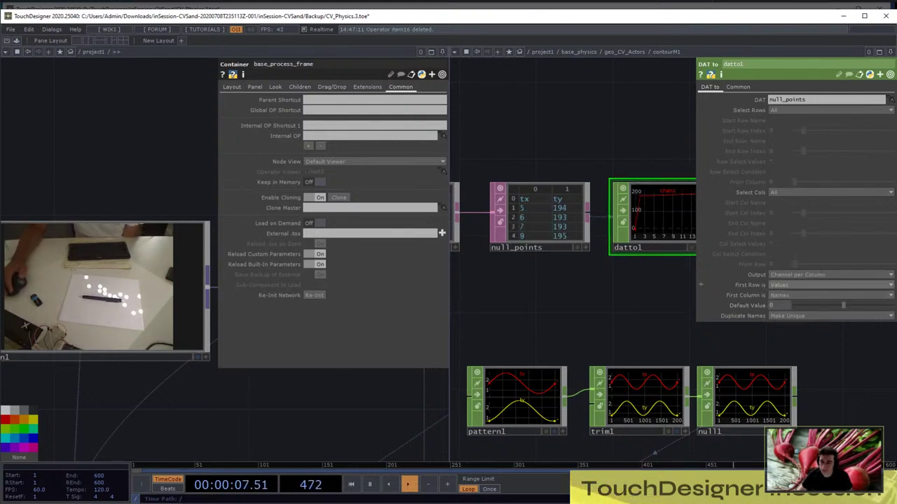
pyautogui.click(798, 285)
pyautogui.click(780, 302)
pyautogui.click(783, 295)
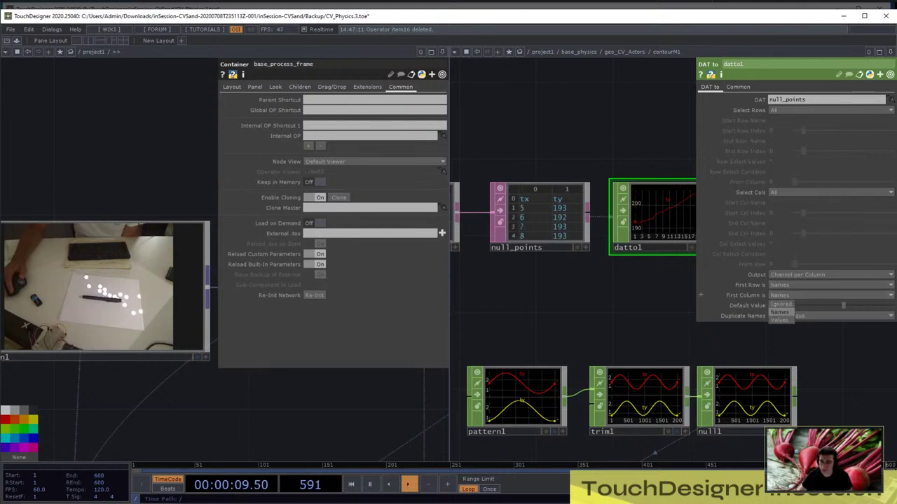
pyautogui.click(780, 320)
# Examine datto1's channel information and the tx and ty curves in its viewer
pyautogui.moveTo(678, 294); pyautogui.dragTo(617, 281)
pyautogui.scroll(3, 640, 210)
pyautogui.middleClick(590, 148)
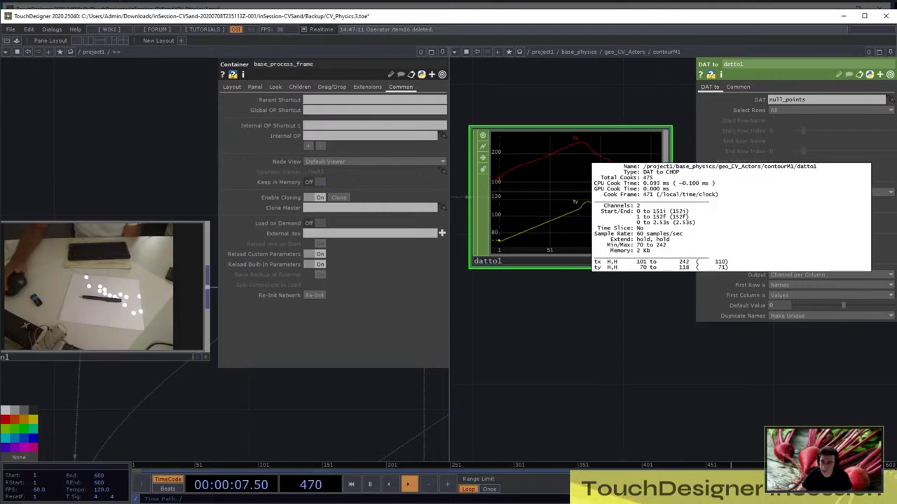
pyautogui.scroll(-5, 579, 289)
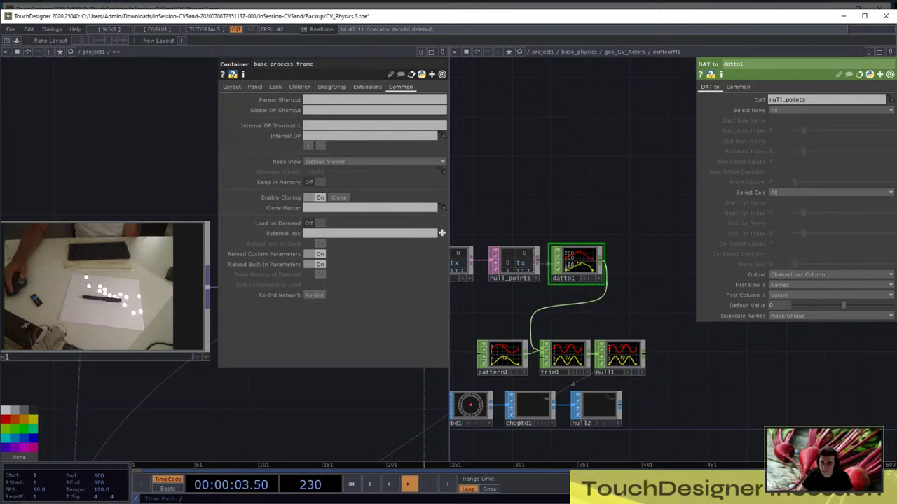
pyautogui.scroll(5, 576, 266)
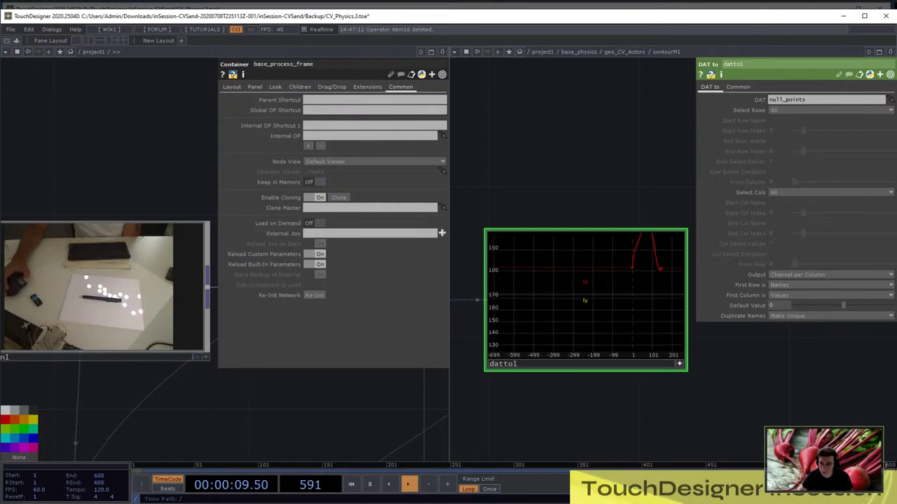
pyautogui.rightClick(618, 267)
pyautogui.click(628, 271)
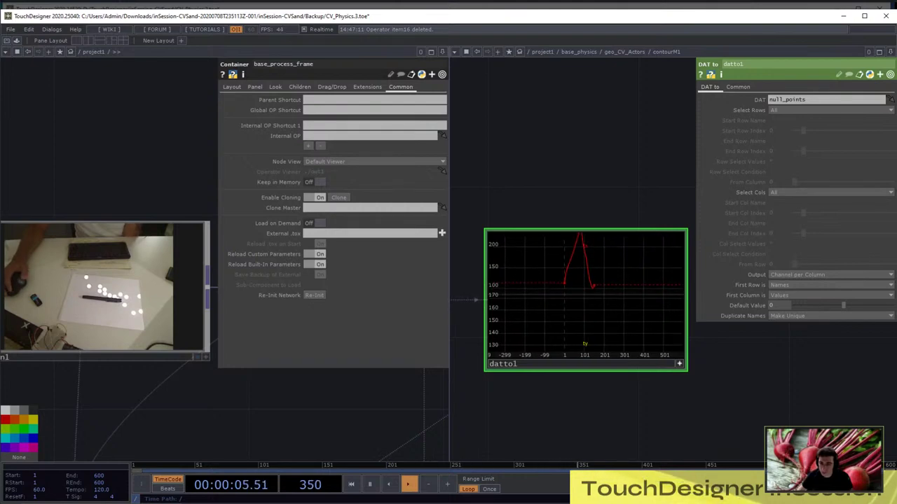
pyautogui.scroll(-5, 590, 168)
pyautogui.scroll(5, 570, 350)
pyautogui.scroll(-4, 586, 347)
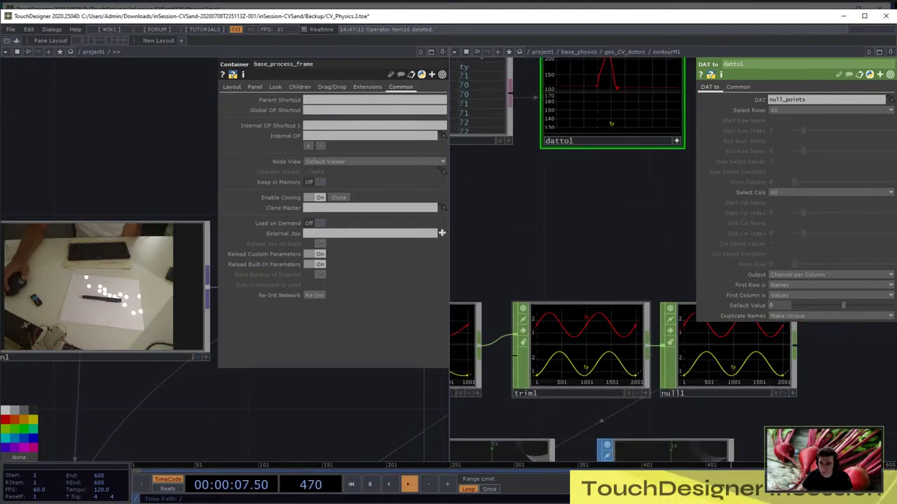
pyautogui.scroll(1, 596, 350)
pyautogui.scroll(1, 612, 361)
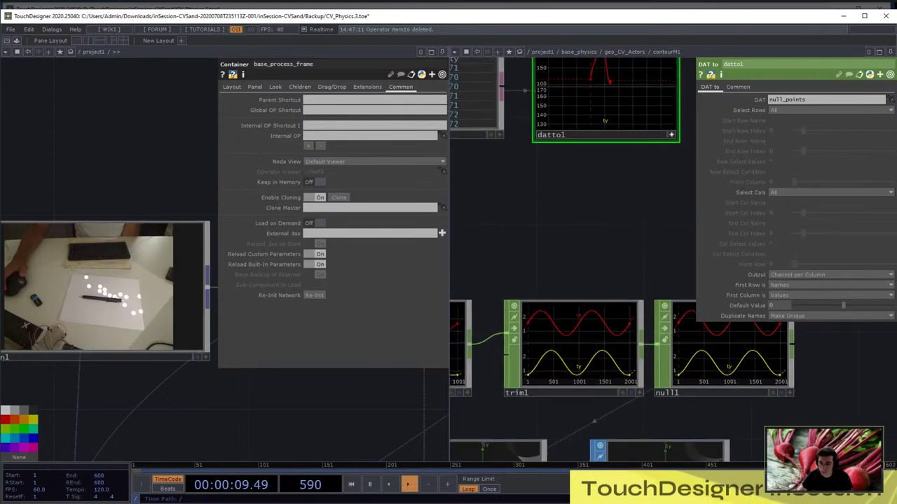
pyautogui.scroll(-6, 591, 196)
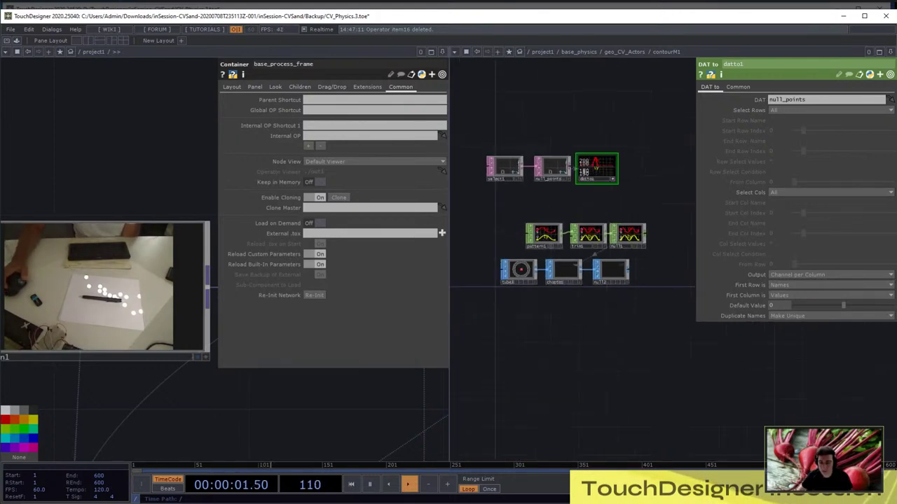
pyautogui.scroll(7, 518, 278)
pyautogui.scroll(-5, 522, 360)
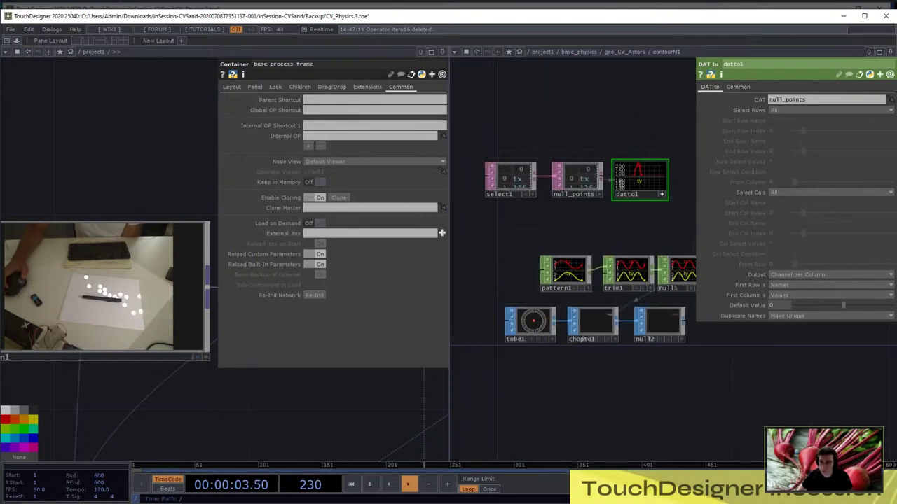
pyautogui.scroll(5, 676, 164)
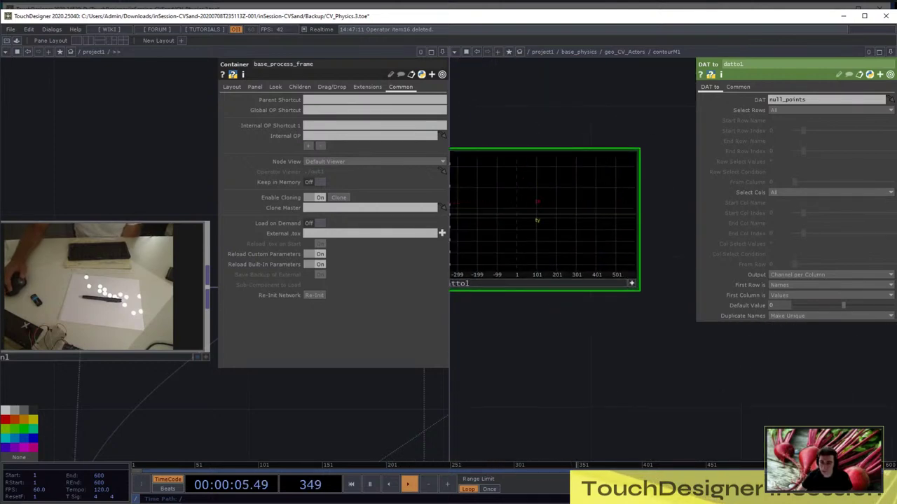
pyautogui.click(737, 87)
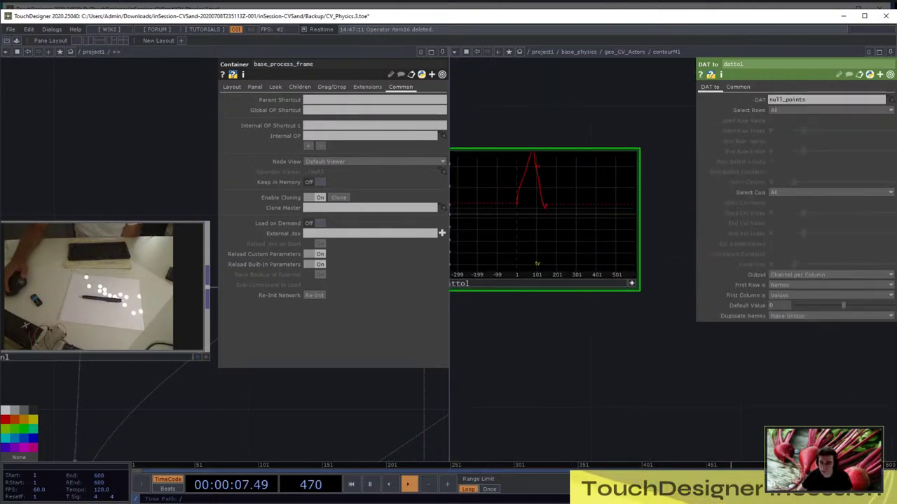
# Try a Cycle CHOP on datto1's output, inspect its curves and delete it
pyautogui.scroll(-4, 599, 362)
pyautogui.moveTo(599, 361); pyautogui.dragTo(573, 352)
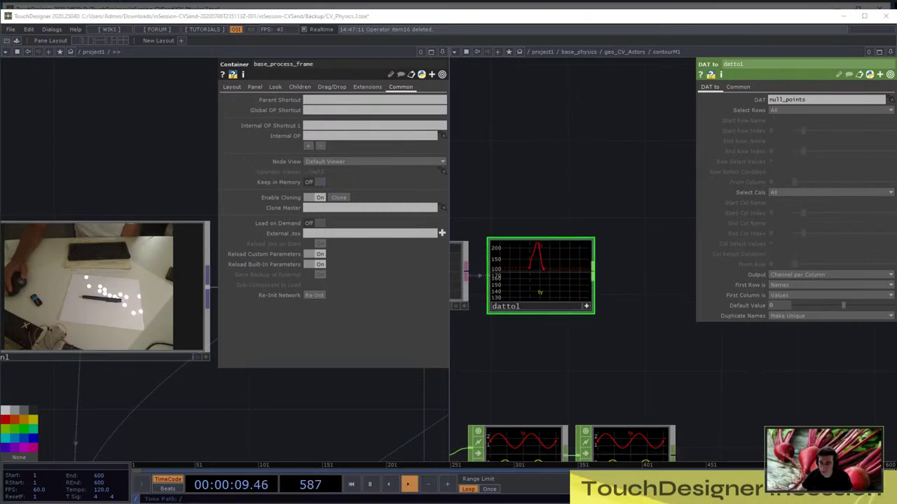
pyautogui.press('Tab')
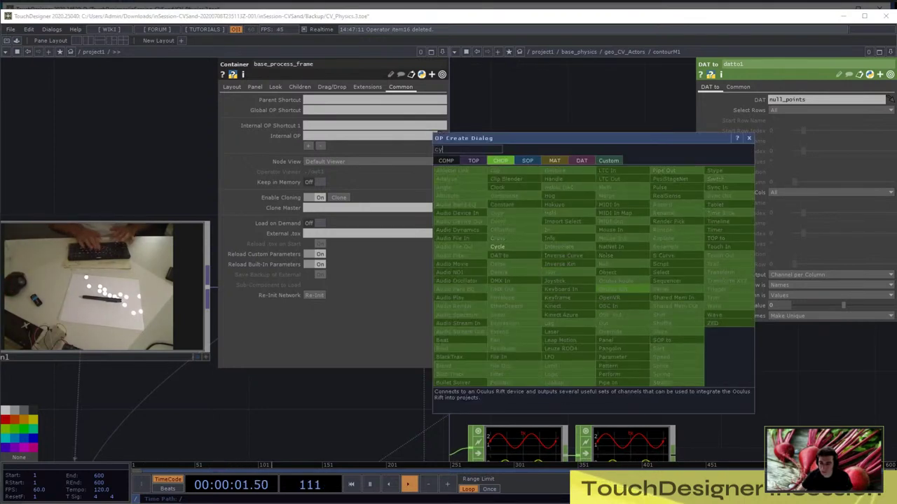
pyautogui.write('cy')
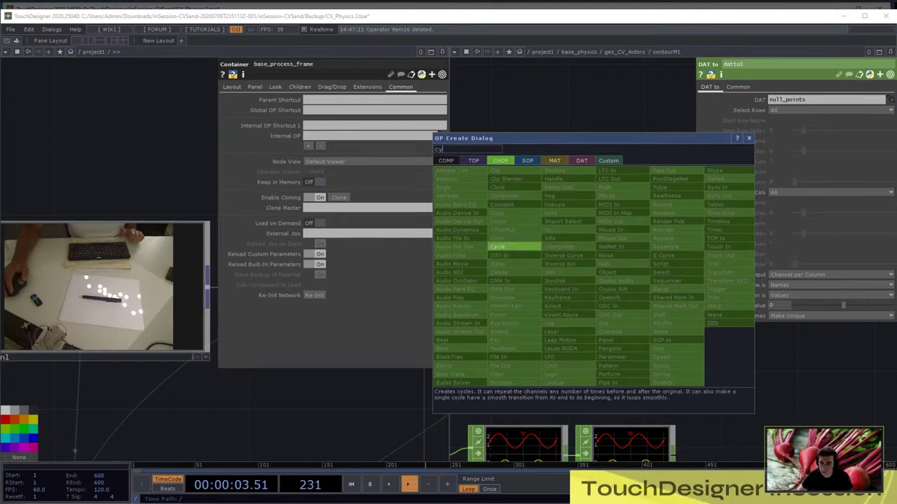
pyautogui.press('Return')
pyautogui.click(659, 276)
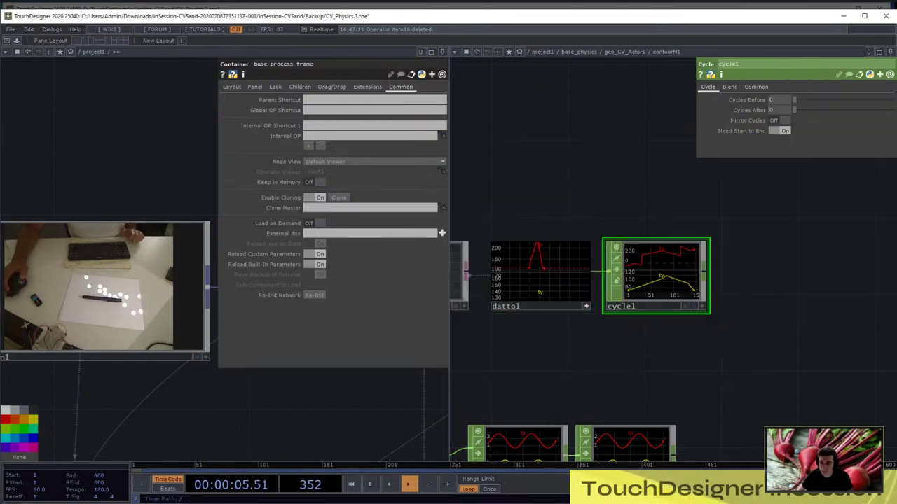
pyautogui.scroll(5, 696, 271)
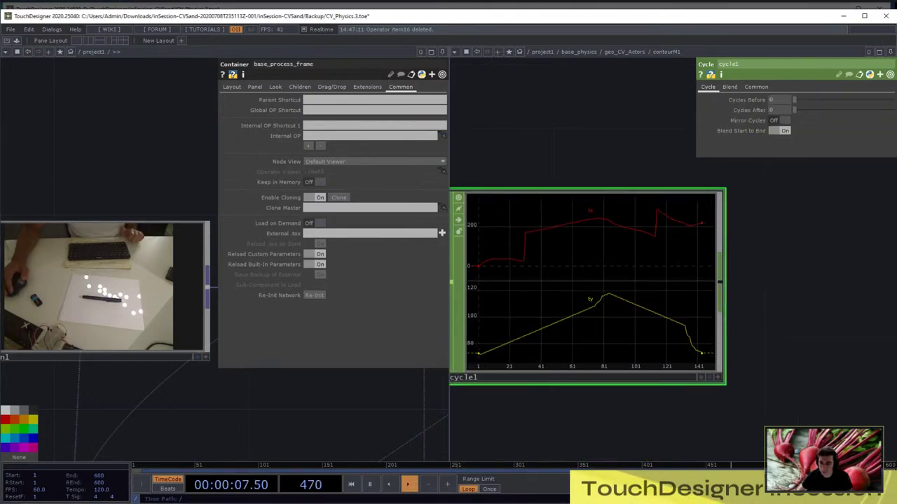
pyautogui.rightClick(638, 217)
pyautogui.click(651, 359)
pyautogui.scroll(-5, 653, 308)
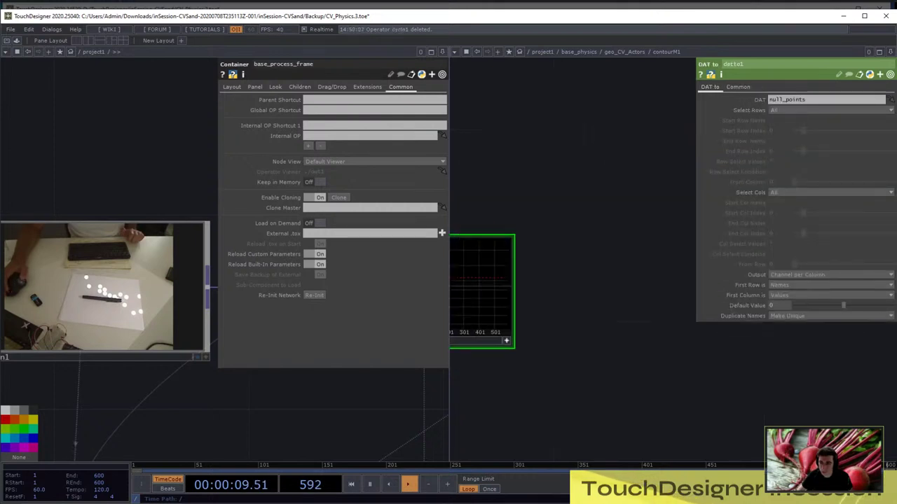
# Add an Extend CHOP on datto1's output
pyautogui.press('Tab')
pyautogui.write('ext')
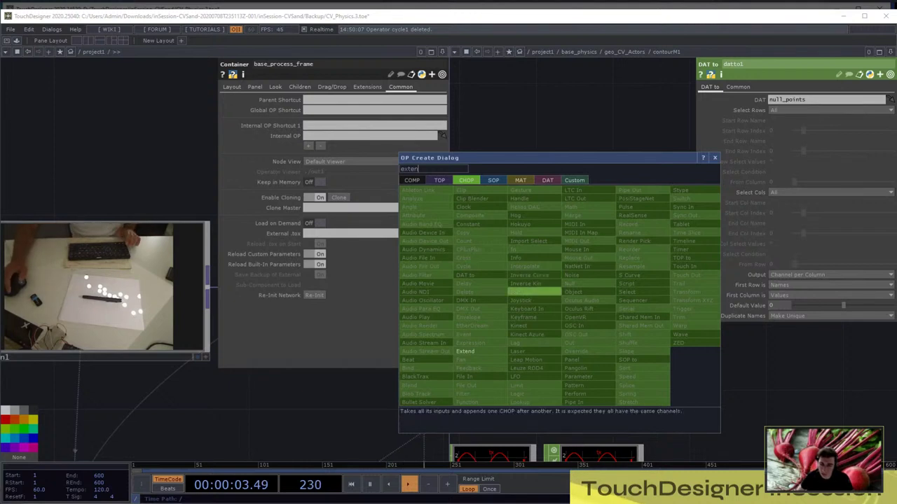
pyautogui.press('Return')
pyautogui.click(639, 286)
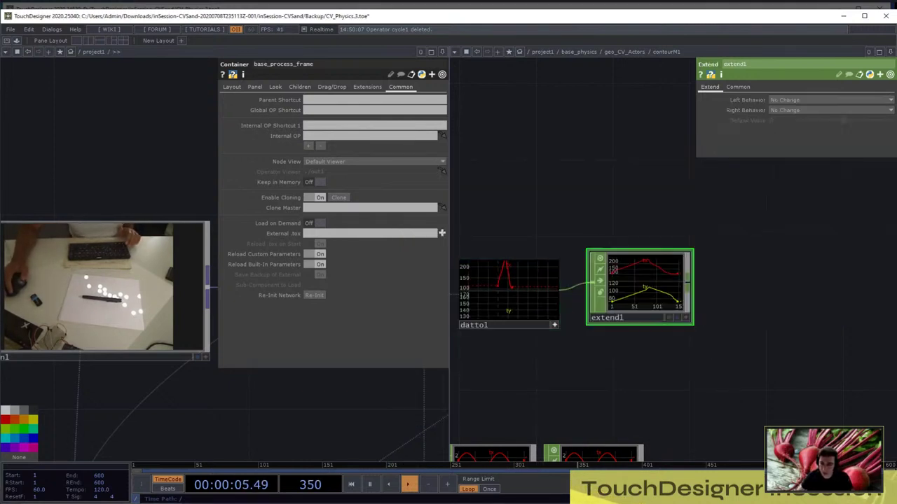
pyautogui.rightClick(645, 260)
pyautogui.click(641, 322)
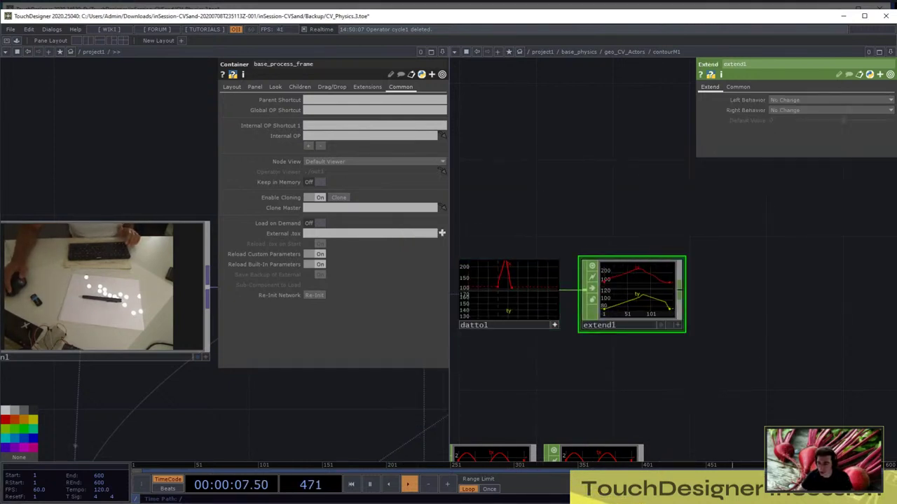
# Keep extend1's Left Behavior at No Change and set its Right Behavior to Cycle
pyautogui.scroll(5, 642, 322)
pyautogui.click(792, 100)
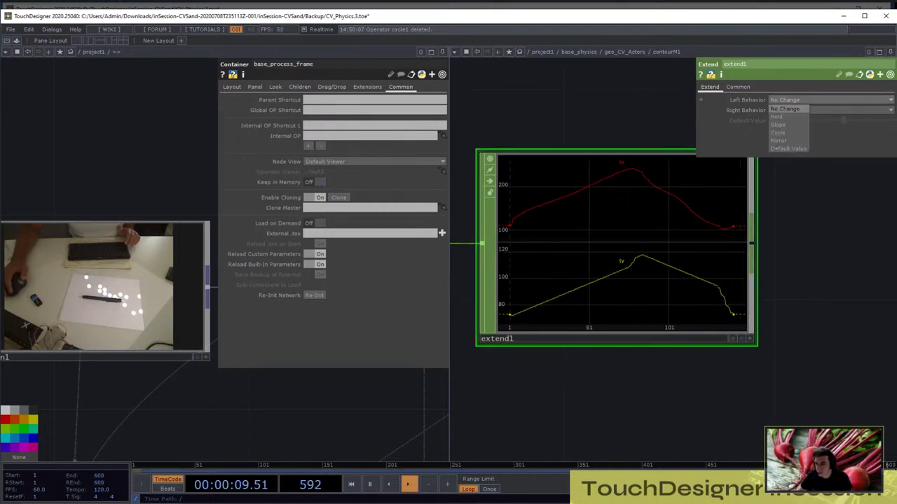
pyautogui.click(785, 109)
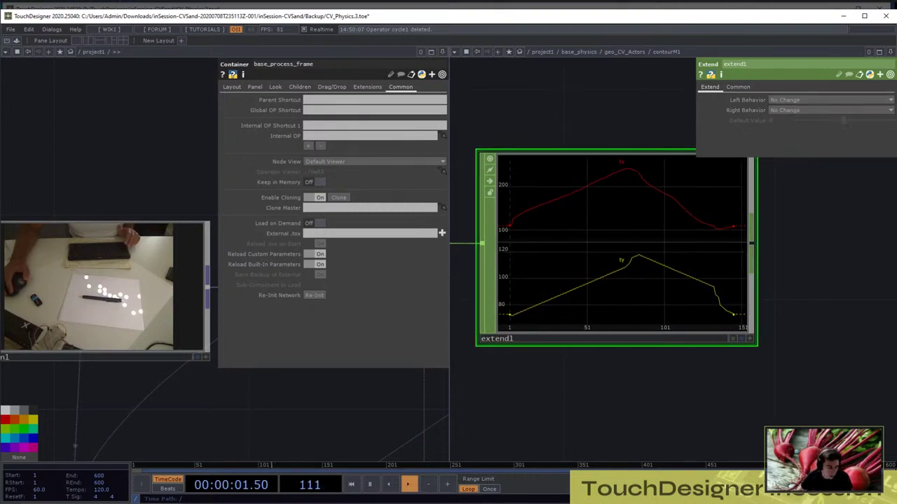
pyautogui.click(806, 110)
pyautogui.click(779, 143)
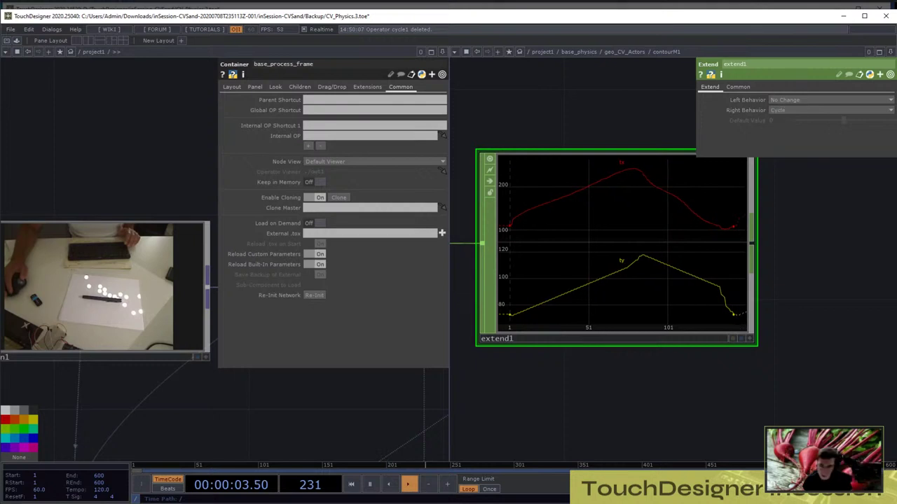
pyautogui.moveTo(792, 217); pyautogui.dragTo(655, 253)
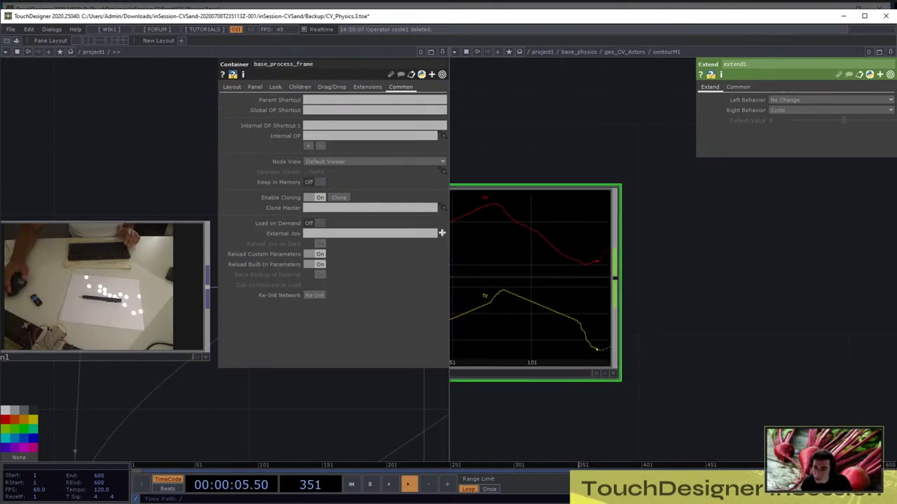
pyautogui.rightClick(615, 278)
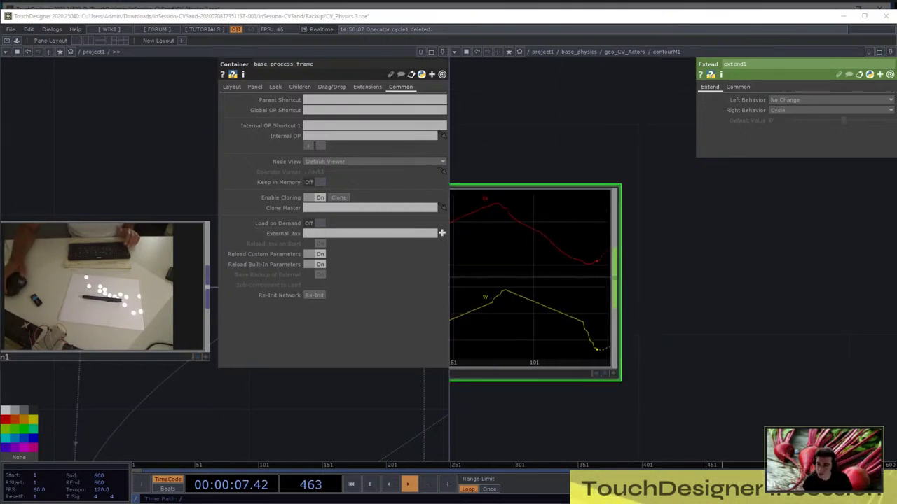
pyautogui.click(695, 291)
pyautogui.scroll(-4, 824, 265)
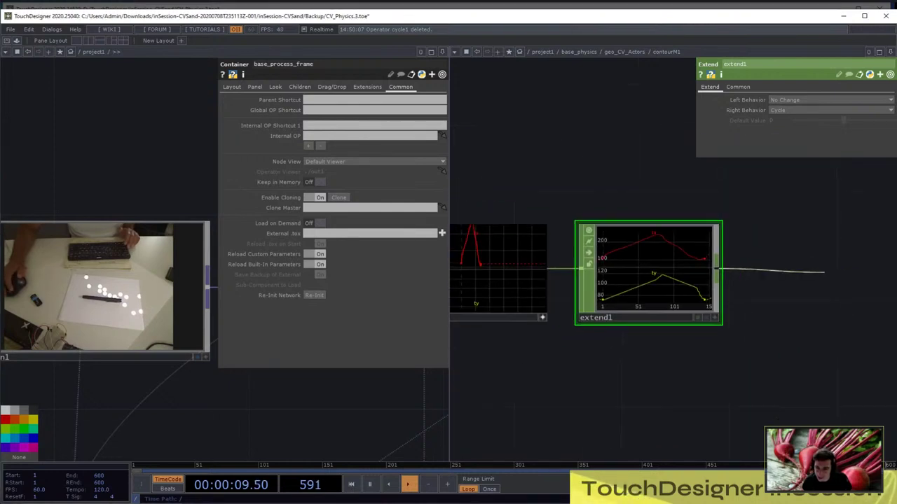
pyautogui.press('Escape')
# Pause the timeline and compare datto1's curves with how extend1 continues tx and ty past the last sample
pyautogui.scroll(6, 642, 292)
pyautogui.scroll(-2, 595, 312)
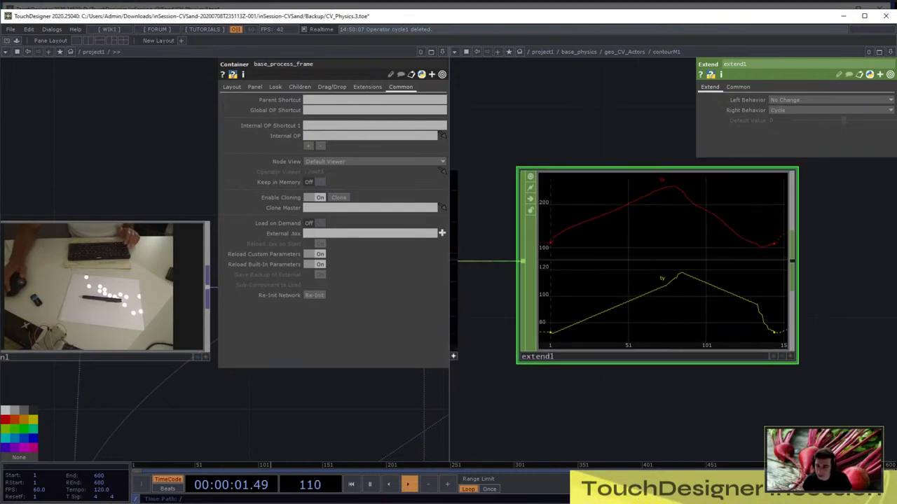
pyautogui.scroll(-4, 851, 326)
pyautogui.scroll(3, 835, 315)
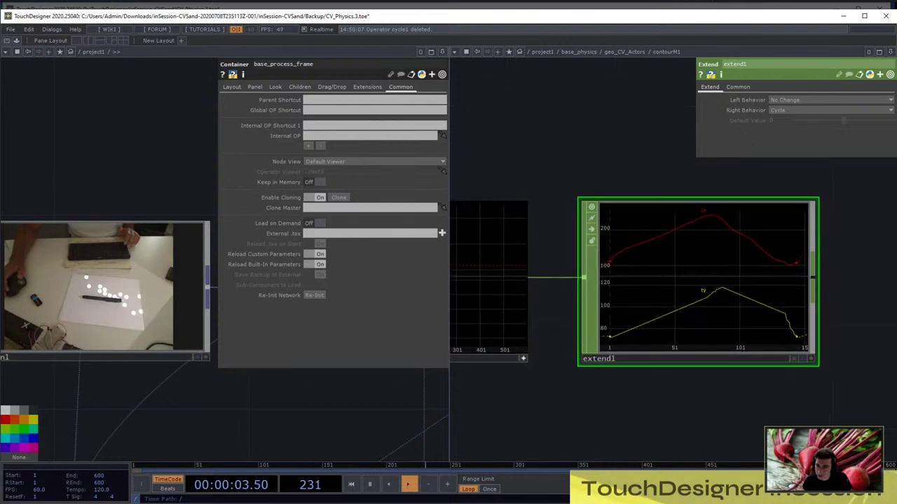
pyautogui.scroll(1, 827, 313)
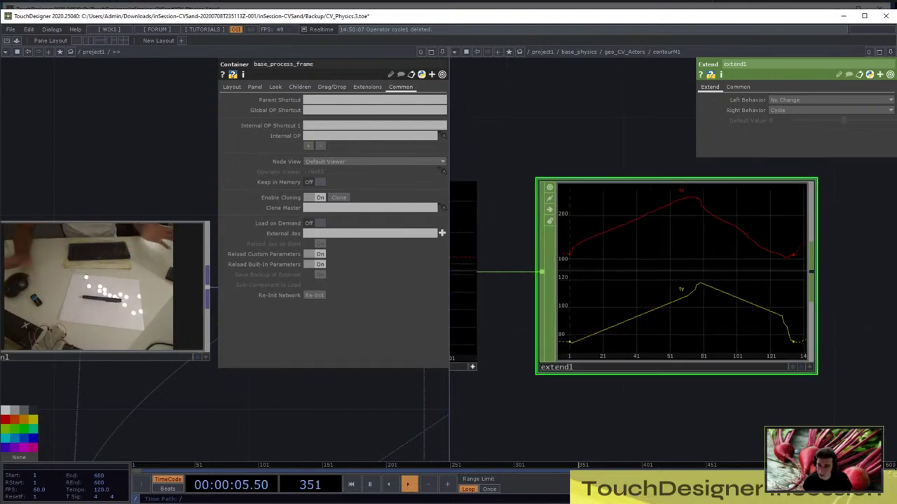
pyautogui.press('space')
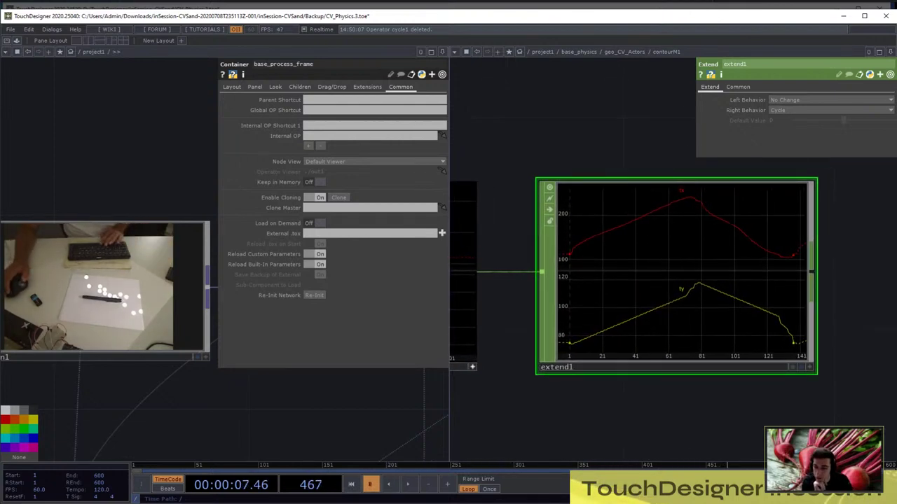
pyautogui.moveTo(518, 406); pyautogui.dragTo(791, 379)
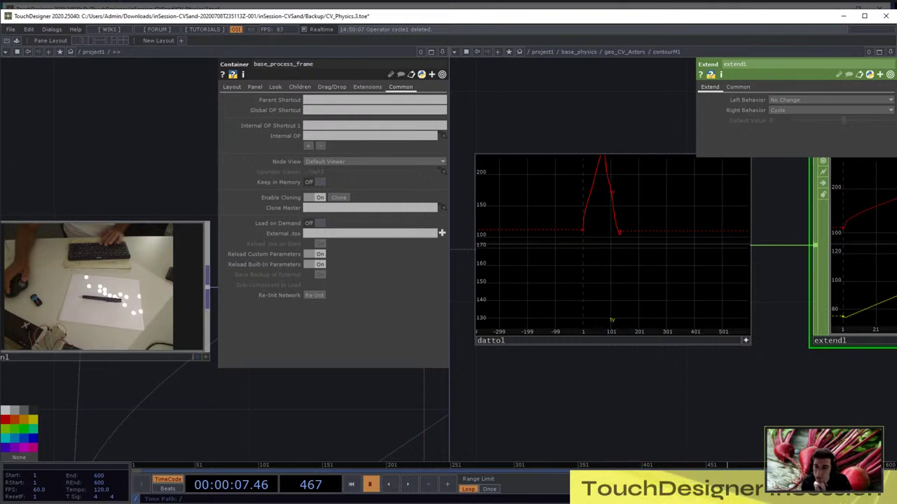
pyautogui.scroll(3, 630, 224)
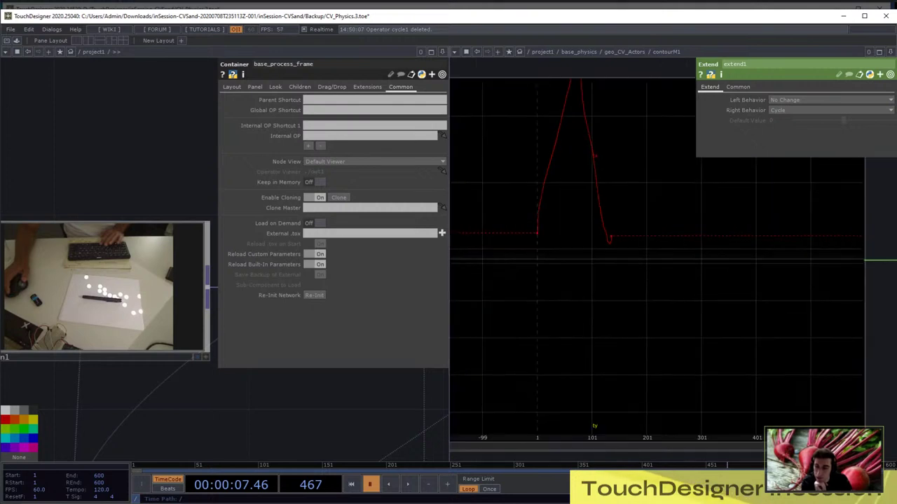
pyautogui.scroll(-5, 502, 207)
pyautogui.moveTo(774, 226); pyautogui.dragTo(721, 249)
pyautogui.scroll(4, 722, 249)
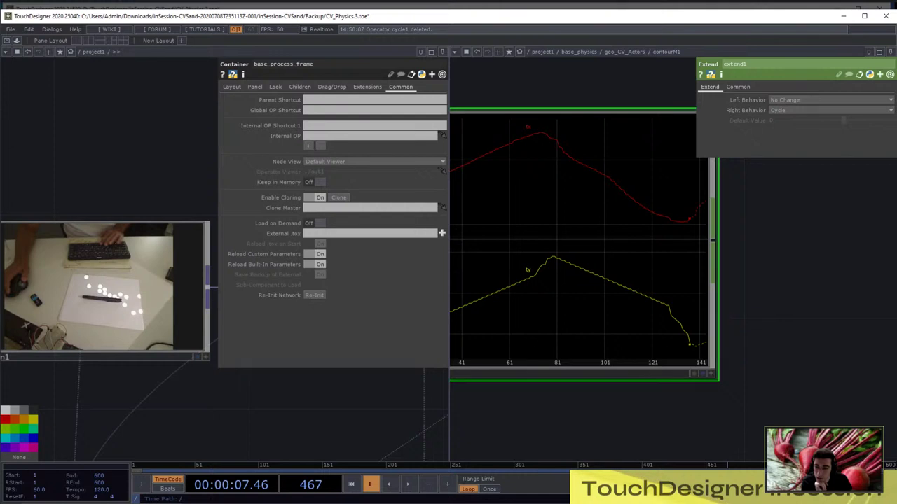
pyautogui.scroll(-3, 760, 260)
pyautogui.scroll(3, 727, 271)
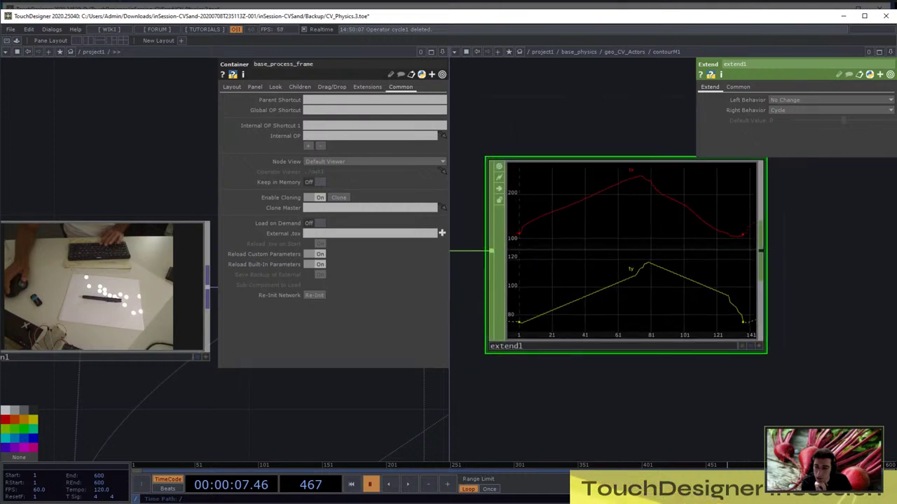
pyautogui.scroll(2, 770, 224)
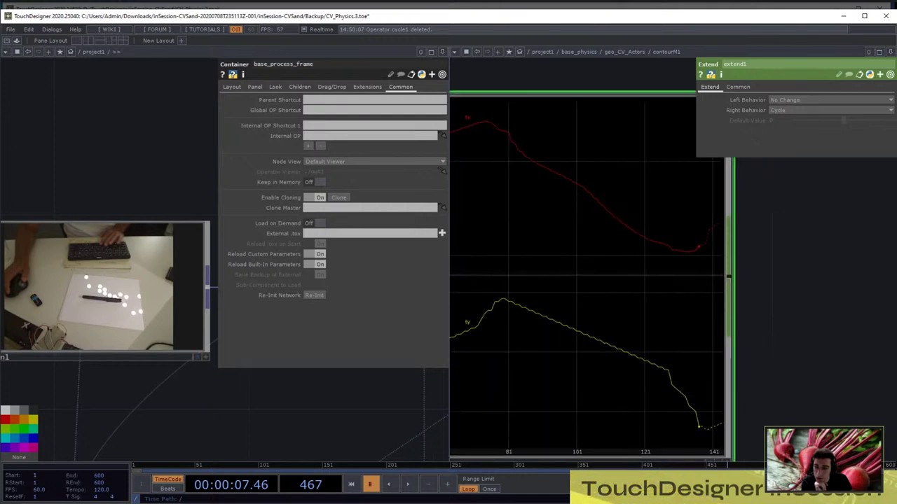
pyautogui.scroll(-2, 697, 301)
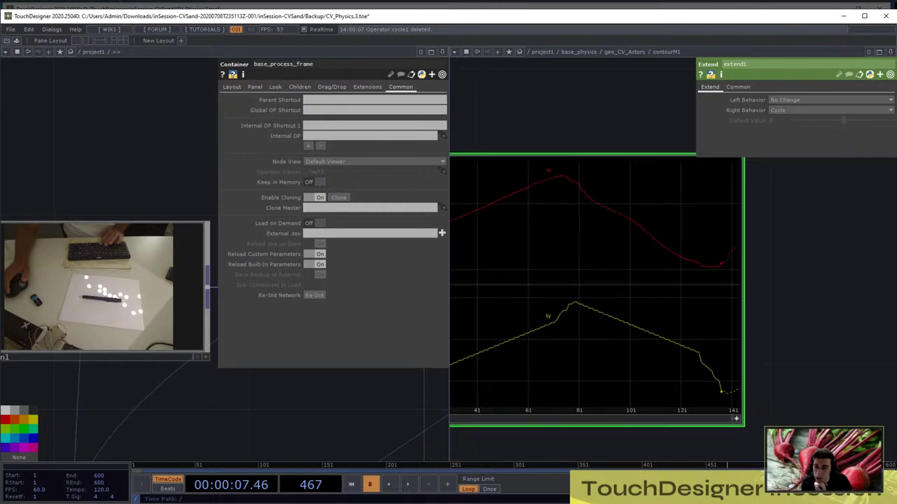
pyautogui.moveTo(669, 340); pyautogui.dragTo(385, 326, button='middle')
pyautogui.scroll(-2, 384, 326)
pyautogui.moveTo(676, 316); pyautogui.dragTo(524, 311)
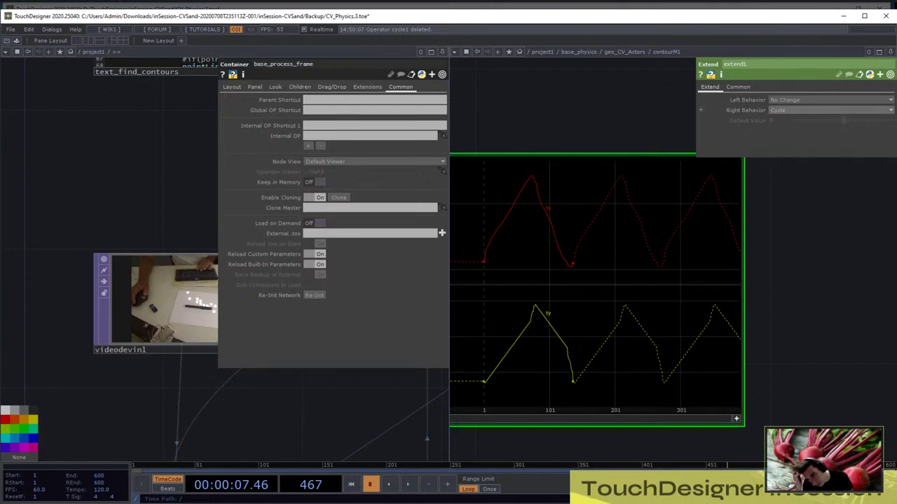
# Try Mirror as extend1's Right Behavior and return it to Cycle
pyautogui.click(792, 110)
pyautogui.click(779, 151)
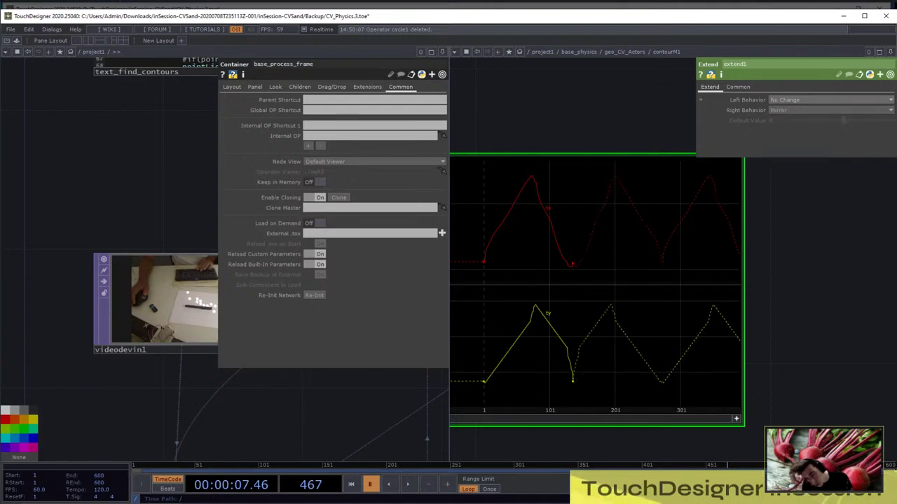
pyautogui.click(792, 110)
pyautogui.click(777, 142)
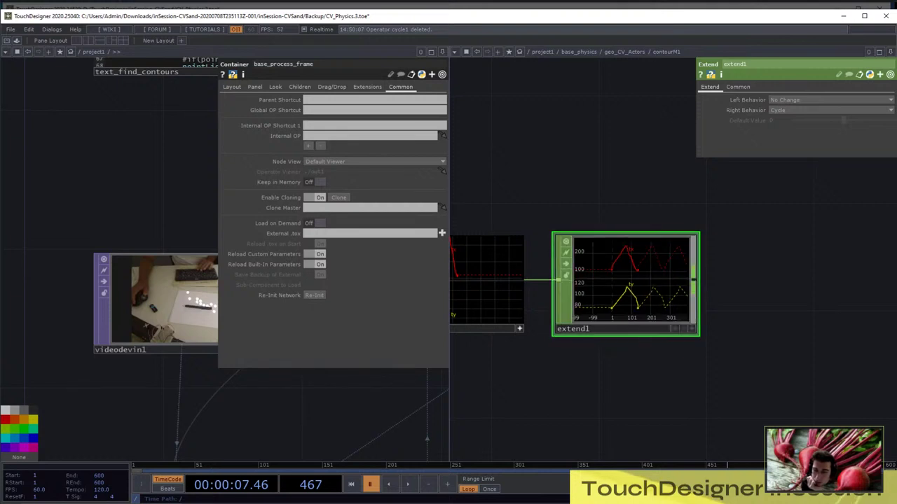
# Try a new Trim CHOP on extend1's output and delete it
pyautogui.press('Tab')
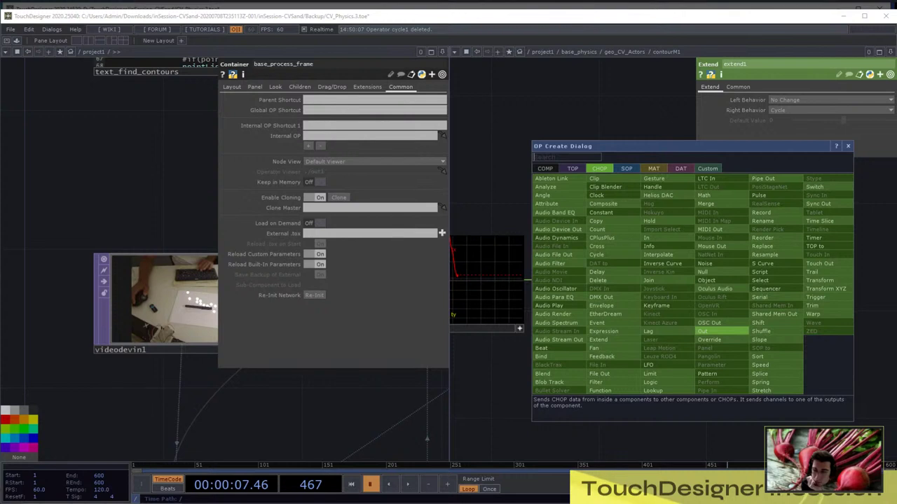
pyautogui.write('tr')
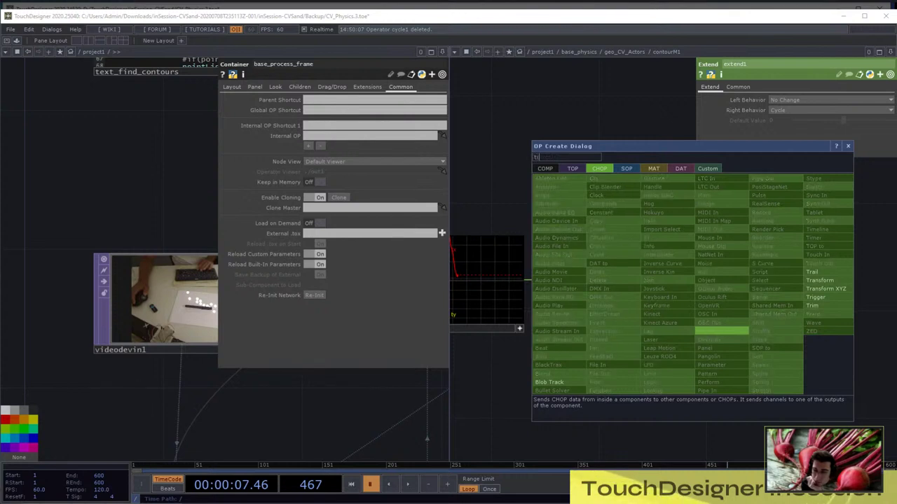
pyautogui.write('im')
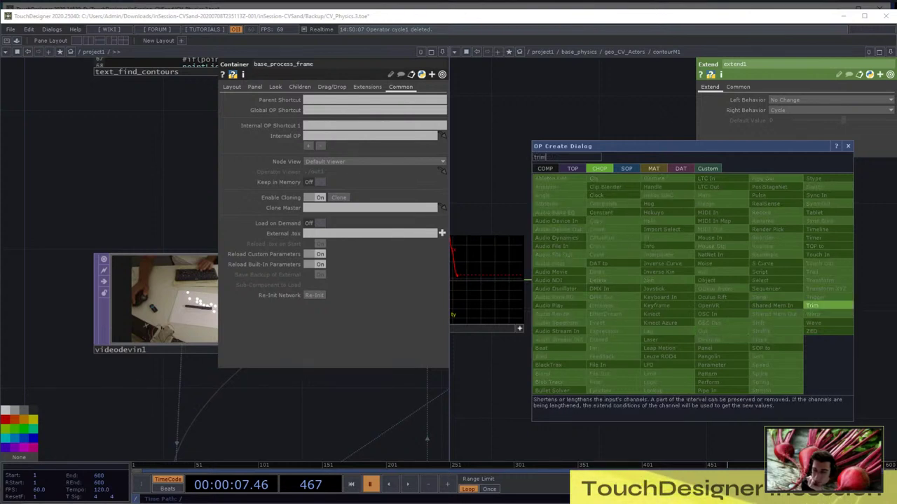
pyautogui.click(811, 305)
pyautogui.click(797, 288)
pyautogui.scroll(-3, 770, 237)
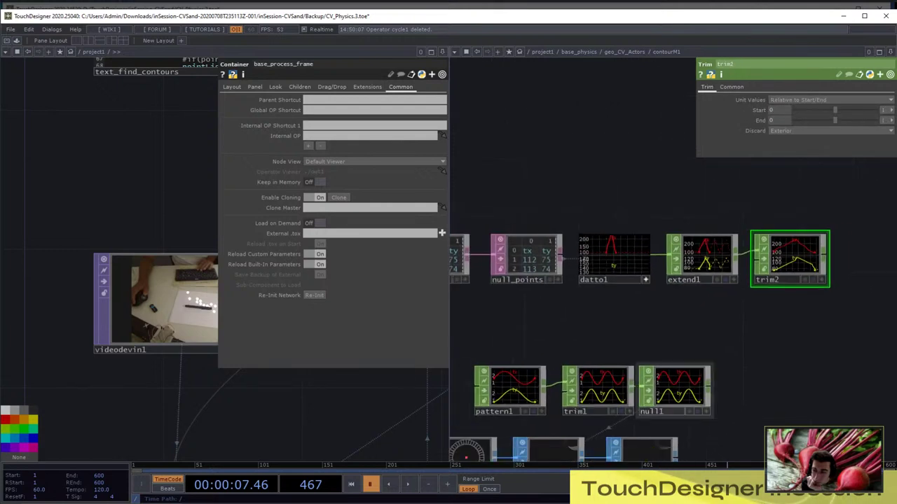
pyautogui.rightClick(788, 253)
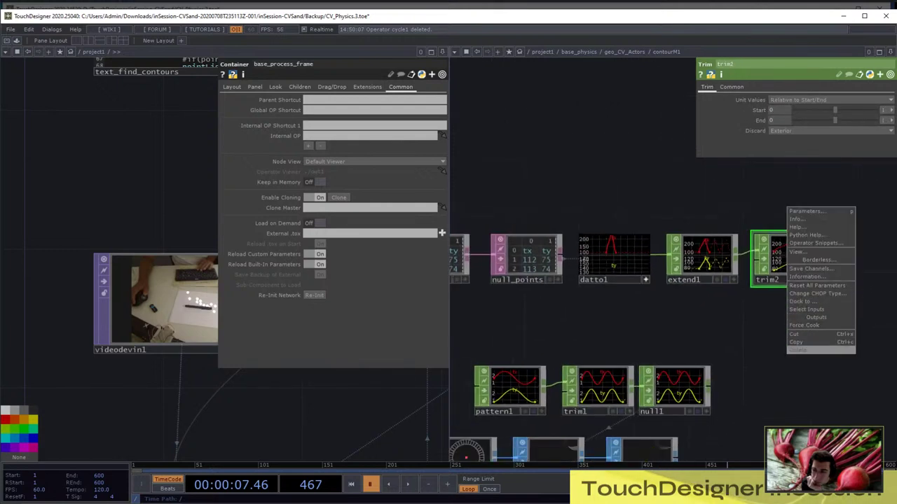
pyautogui.click(813, 350)
# Connect extend1's output to the existing trim1 in place of pattern1
pyautogui.moveTo(735, 255); pyautogui.dragTo(564, 384)
pyautogui.scroll(5, 602, 399)
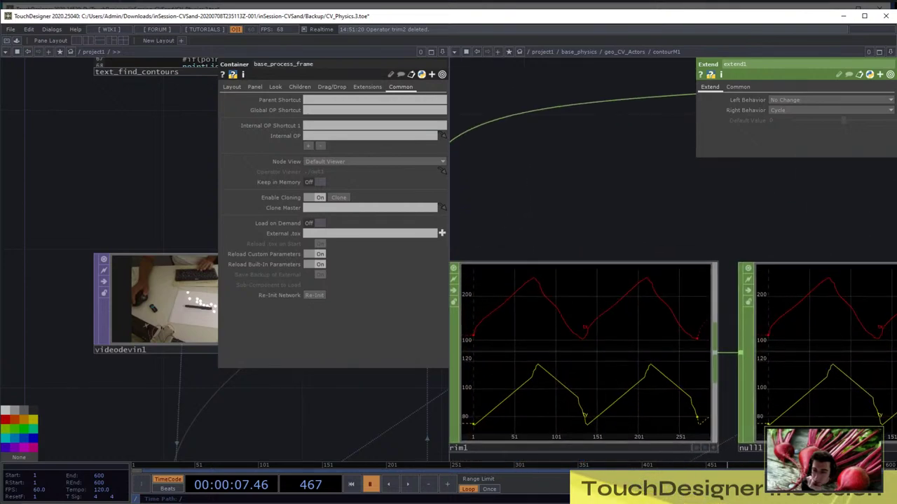
pyautogui.scroll(-5, 678, 273)
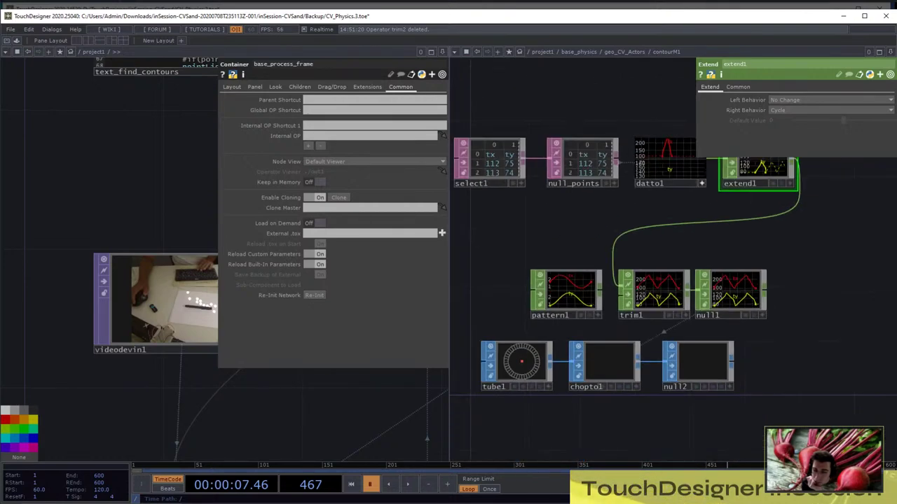
# Examine the contour shape in chopto1's viewer and the operator chain feeding it
pyautogui.scroll(5, 579, 386)
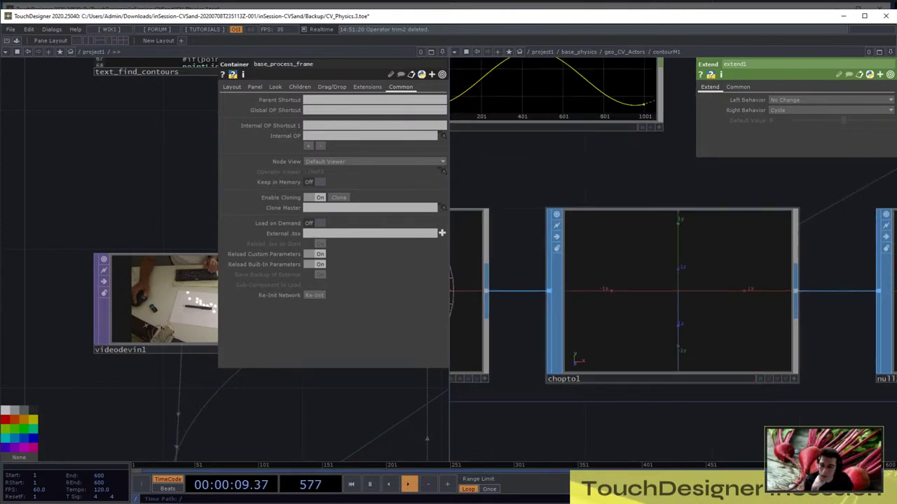
pyautogui.click(605, 361)
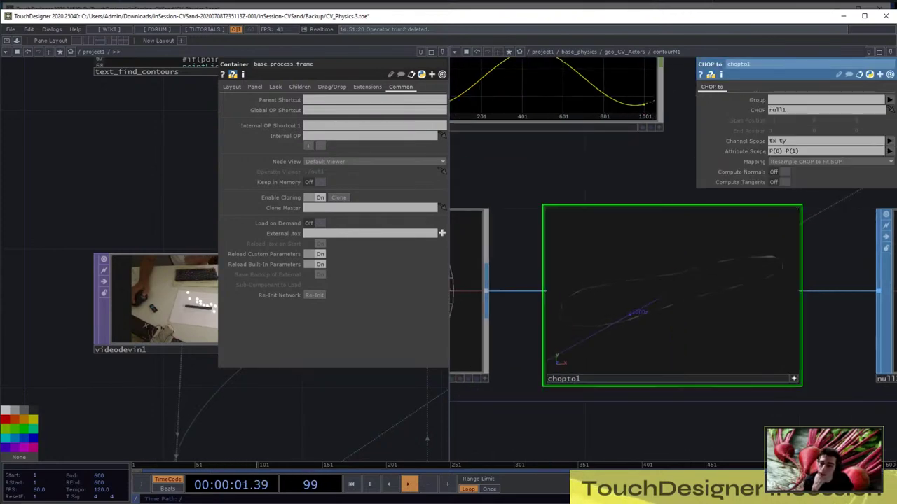
pyautogui.moveTo(551, 404); pyautogui.dragTo(588, 388)
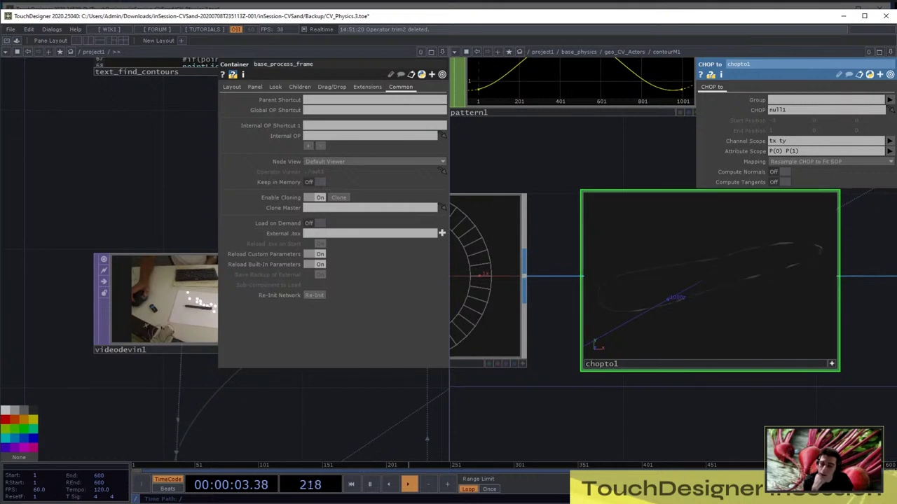
pyautogui.middleClick(590, 359)
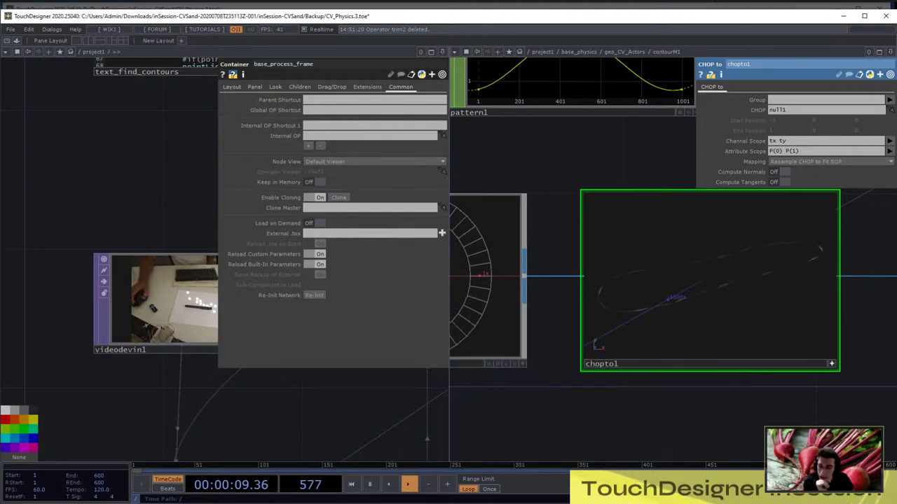
pyautogui.scroll(-9, 631, 291)
pyautogui.scroll(5, 739, 253)
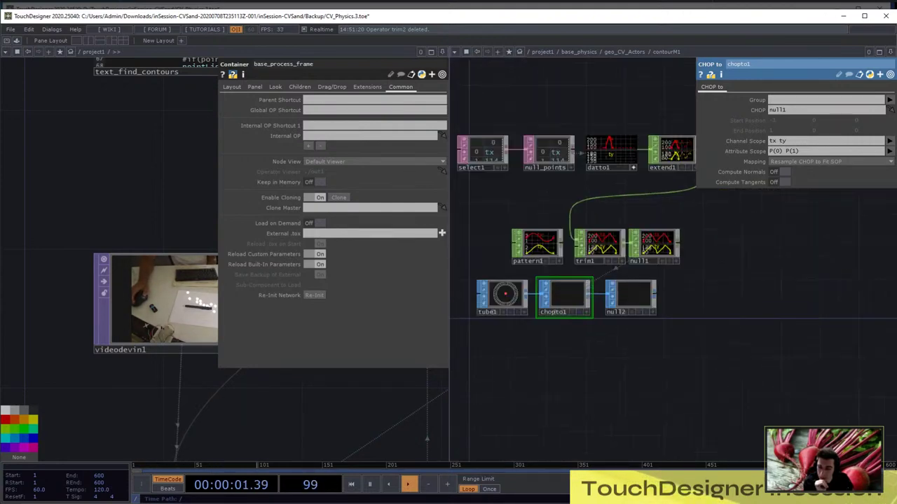
pyautogui.moveTo(673, 211); pyautogui.dragTo(628, 280)
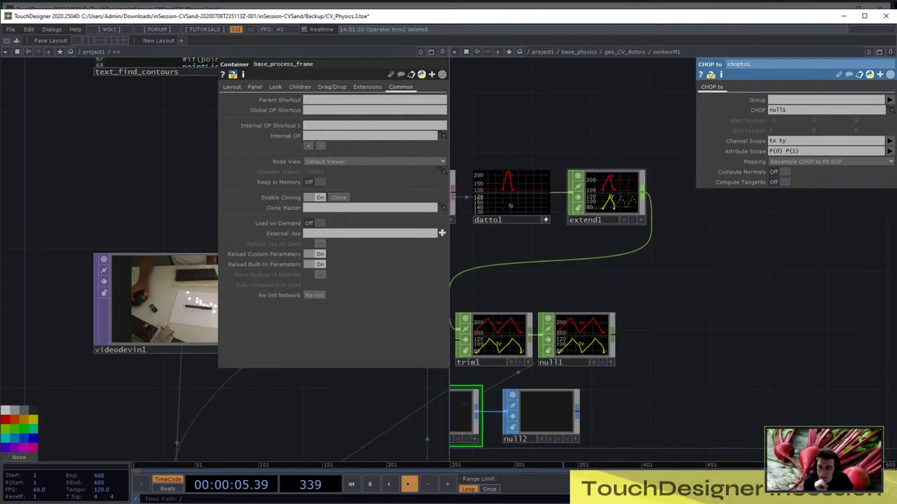
# Try a Join CHOP in contourM1, placing it beside extend1 and wiring extend1's output into it twice
pyautogui.press('Tab')
pyautogui.write('joi')
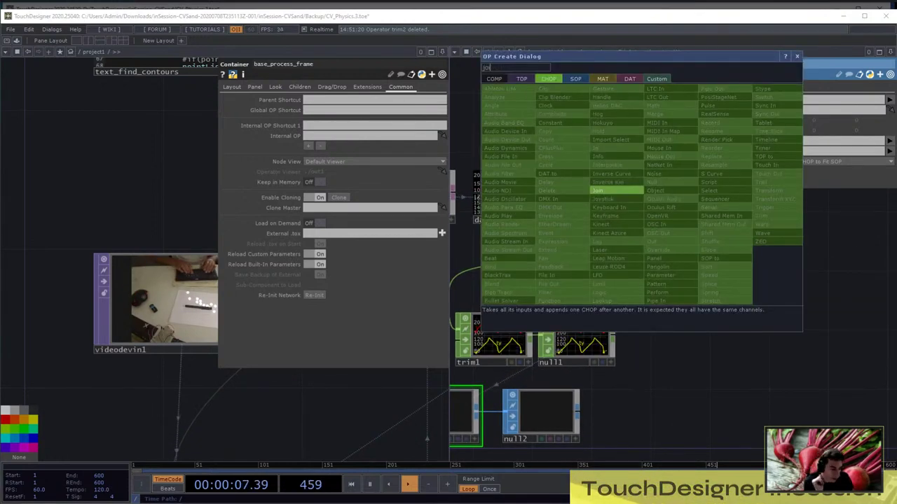
pyautogui.write('n')
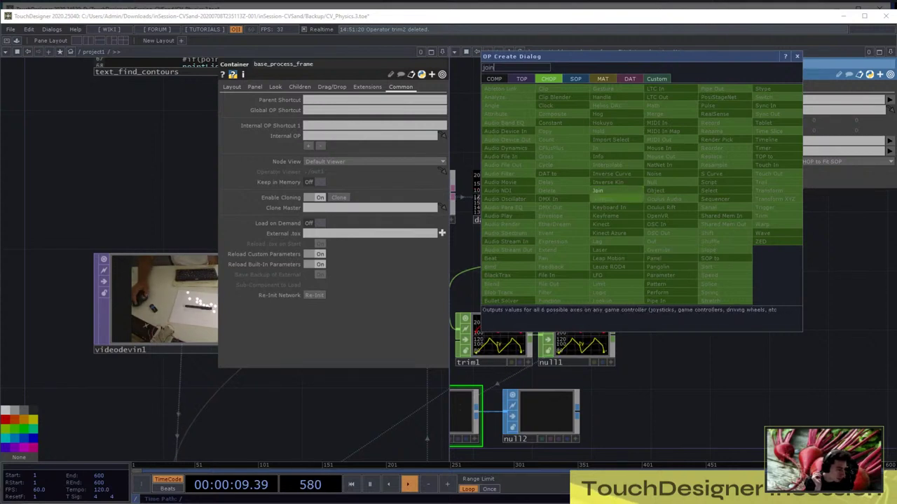
pyautogui.press('Return')
pyautogui.click(678, 242)
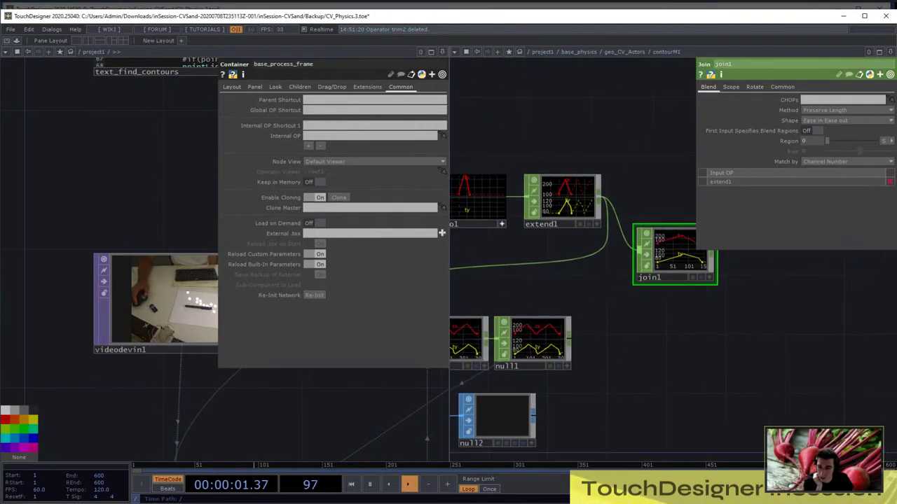
pyautogui.moveTo(669, 319); pyautogui.dragTo(650, 320)
pyautogui.moveTo(656, 258); pyautogui.dragTo(656, 187)
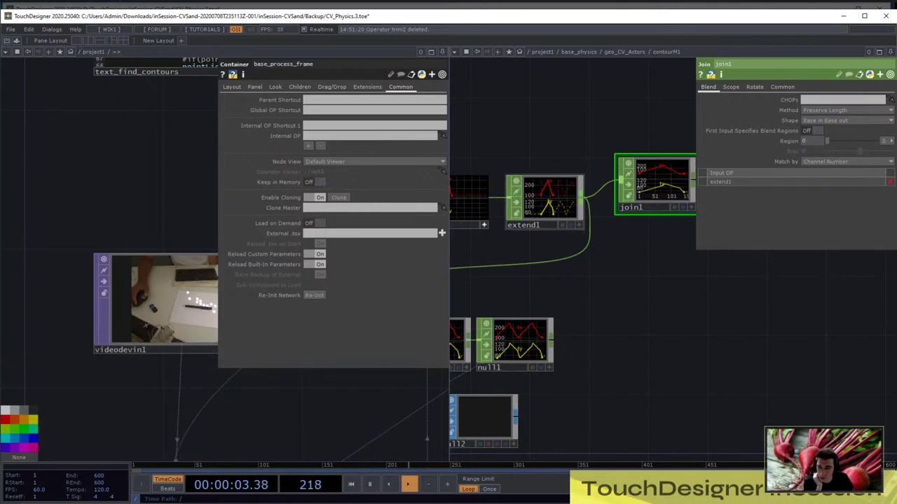
pyautogui.moveTo(581, 198); pyautogui.dragTo(620, 184)
pyautogui.moveTo(651, 259); pyautogui.dragTo(558, 271)
pyautogui.scroll(3, 611, 181)
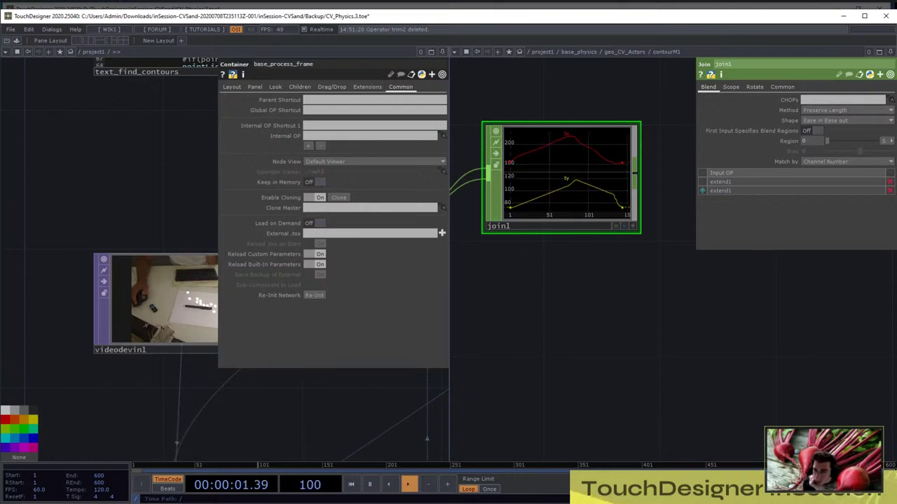
# Examine join1's scope and blend settings and the shape of its joined tx and ty curves
pyautogui.click(731, 87)
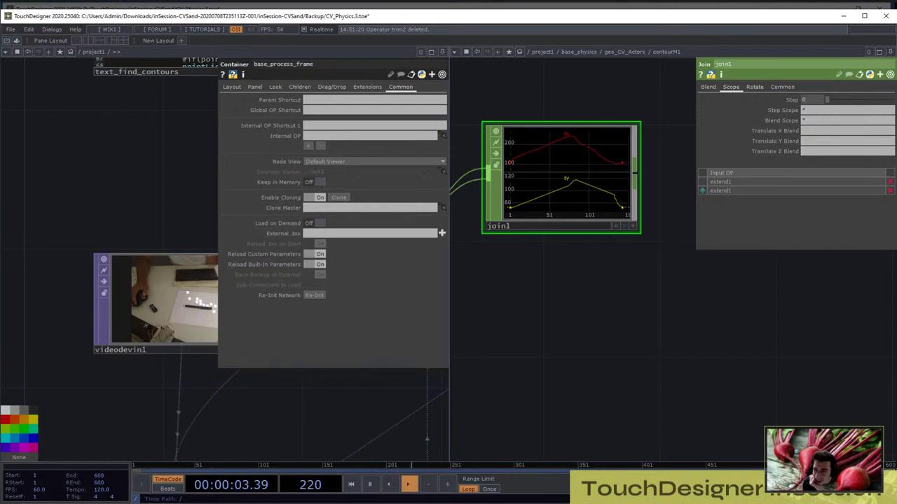
pyautogui.click(709, 87)
pyautogui.moveTo(606, 155); pyautogui.dragTo(617, 177)
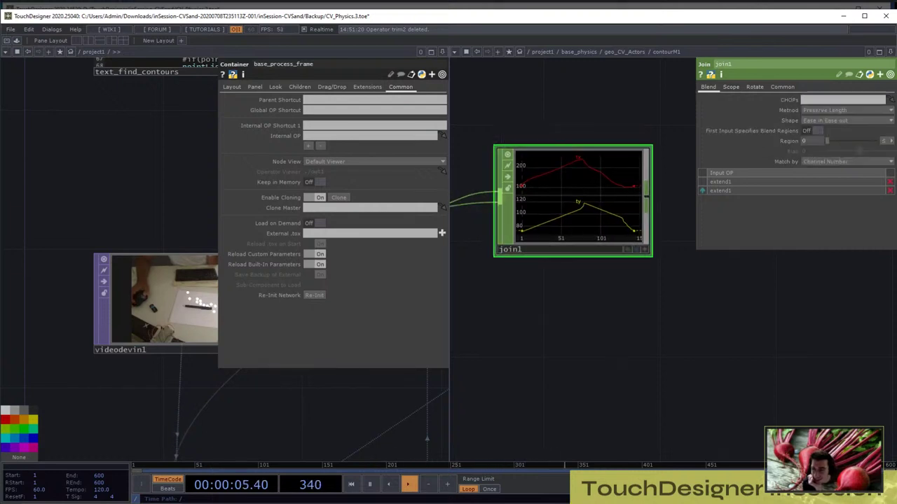
pyautogui.scroll(5, 617, 177)
pyautogui.scroll(-5, 628, 194)
pyautogui.moveTo(603, 287); pyautogui.dragTo(638, 304)
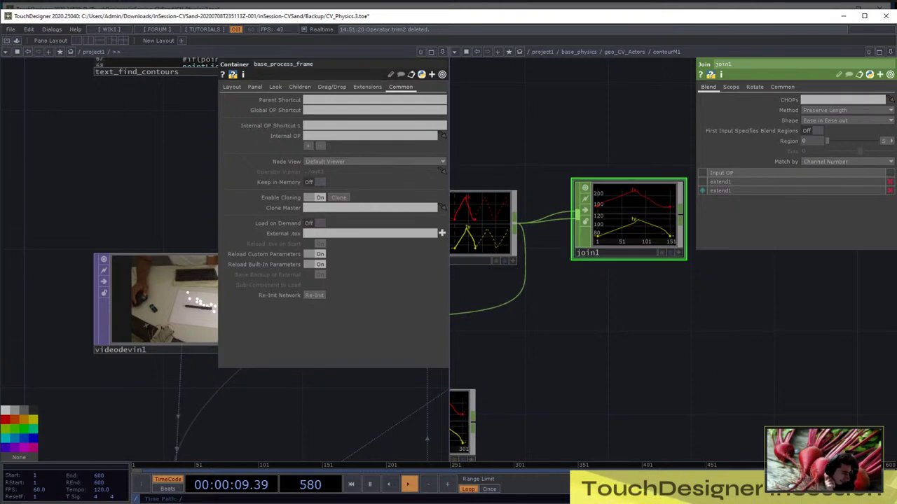
pyautogui.scroll(-3, 652, 199)
pyautogui.scroll(3, 654, 225)
pyautogui.scroll(-3, 666, 222)
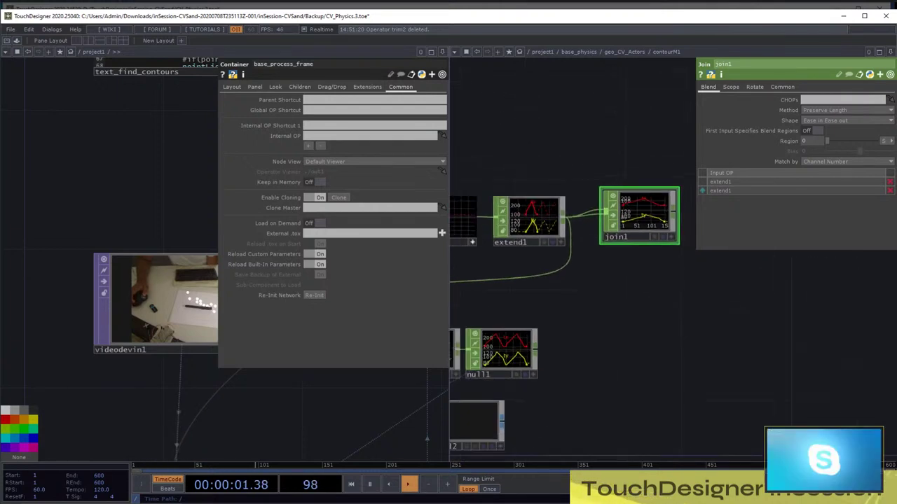
pyautogui.scroll(5, 663, 221)
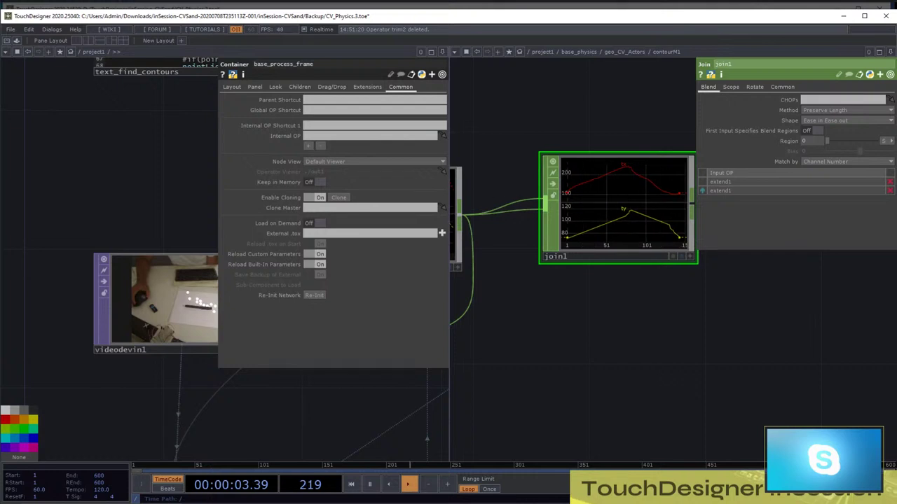
pyautogui.moveTo(641, 325); pyautogui.dragTo(670, 323)
pyautogui.scroll(-3, 749, 319)
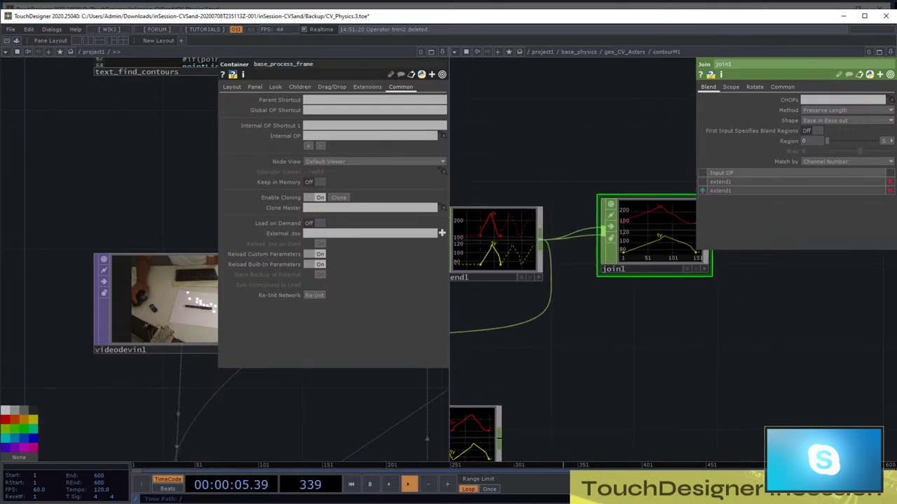
pyautogui.scroll(5, 680, 266)
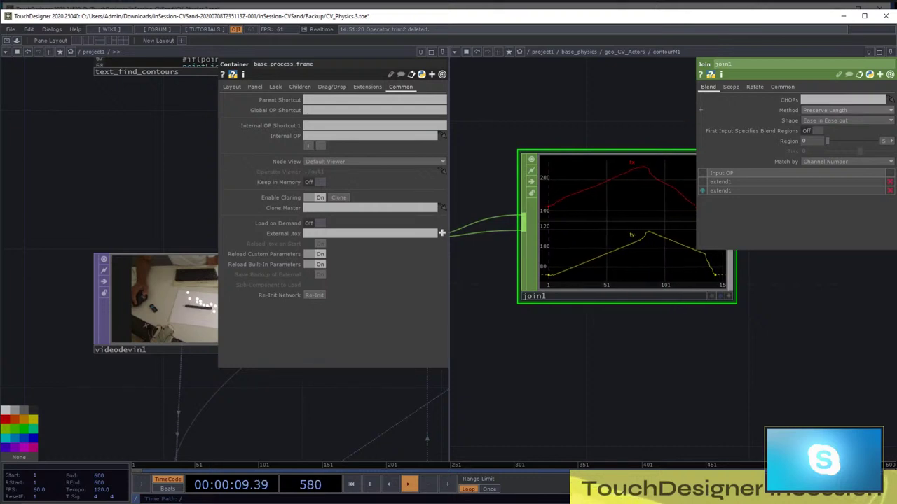
# Try Insert Blend Region as join1's blend method and return it to Preserve Length
pyautogui.click(841, 120)
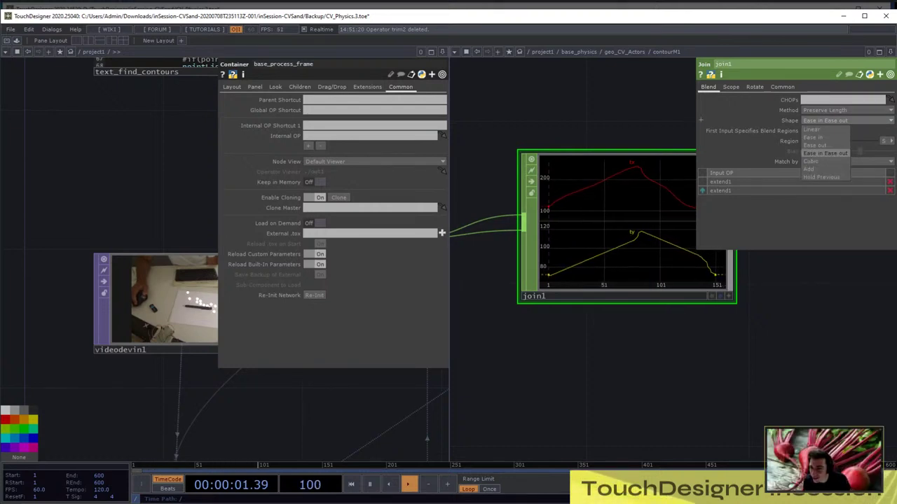
pyautogui.click(826, 153)
pyautogui.click(844, 110)
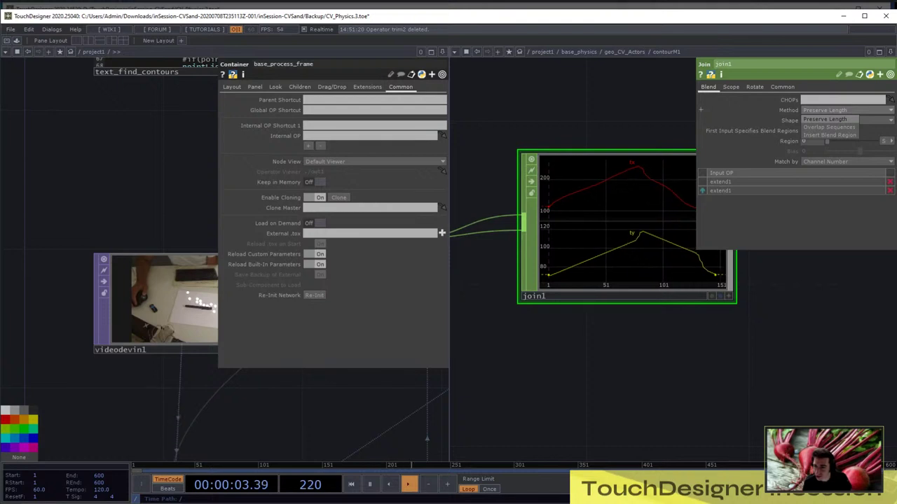
pyautogui.click(829, 135)
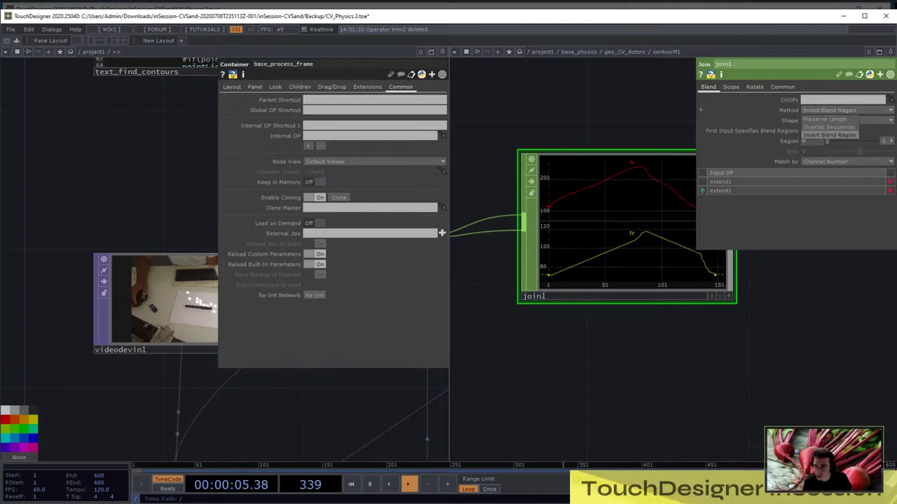
pyautogui.click(841, 110)
pyautogui.click(825, 119)
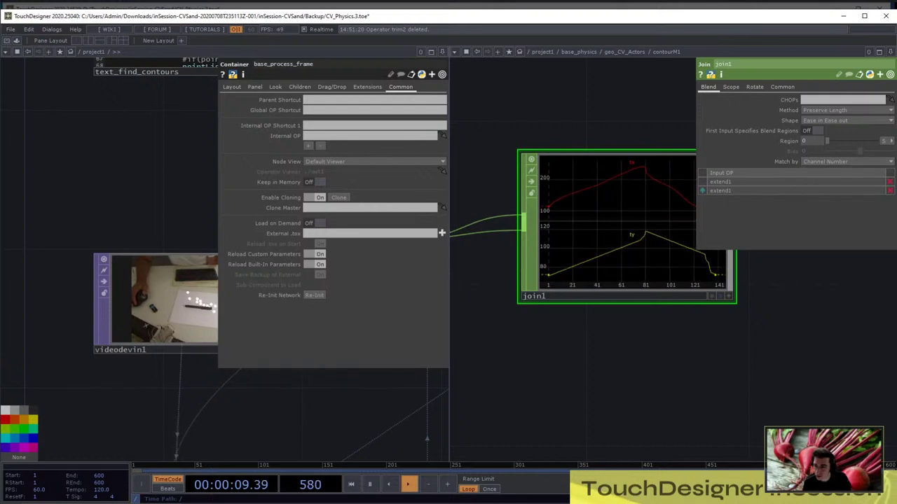
pyautogui.moveTo(624, 371); pyautogui.dragTo(587, 413)
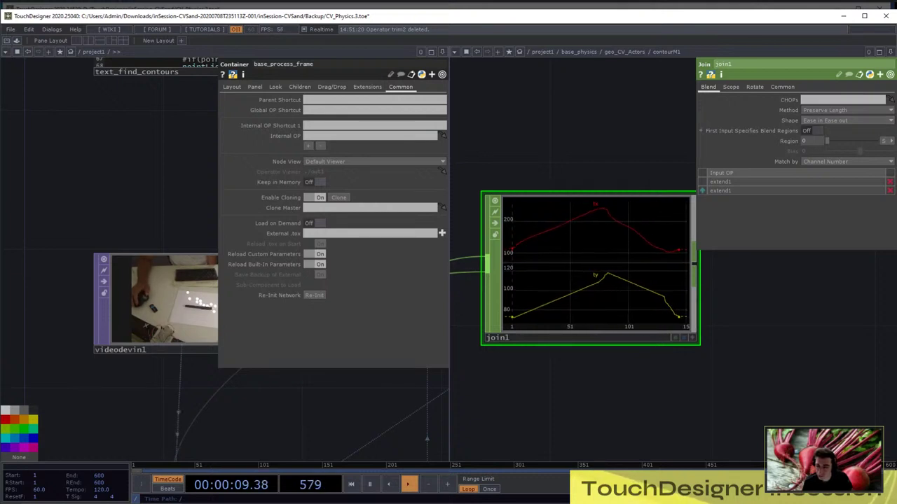
# Try Ease out as join1's blend shape and delete join1
pyautogui.click(847, 120)
pyautogui.click(815, 145)
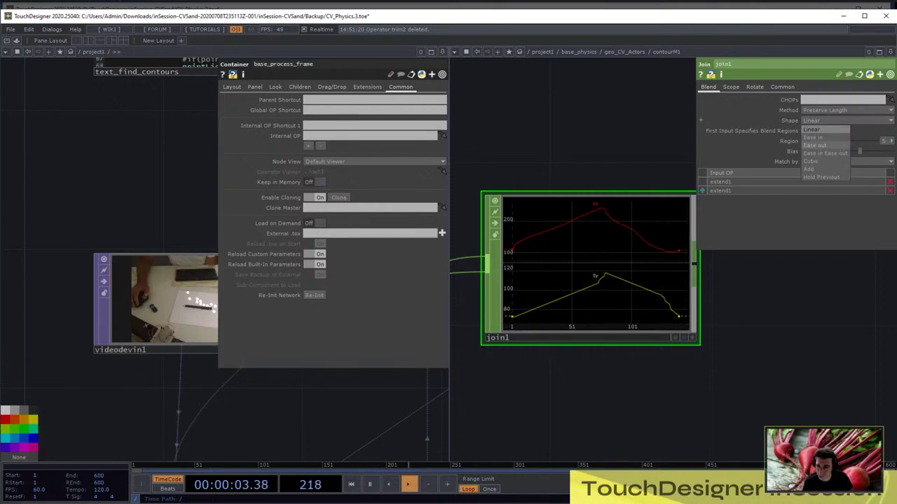
pyautogui.scroll(-3, 642, 283)
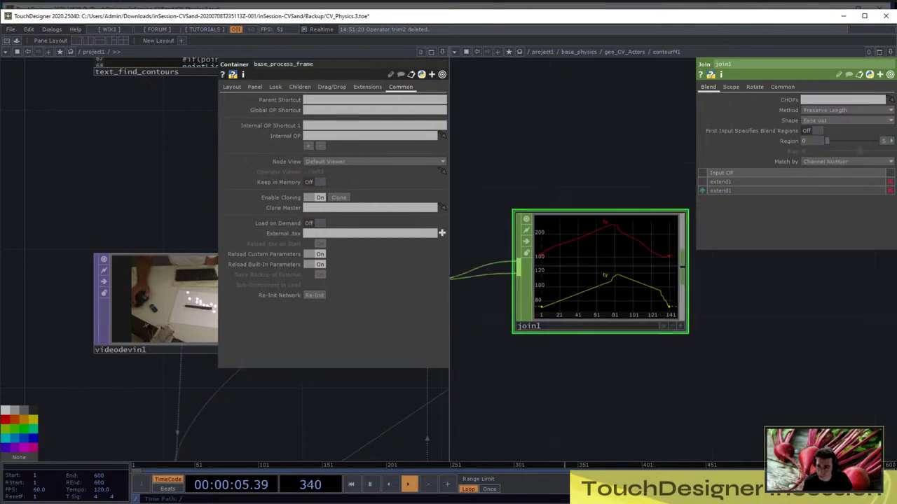
pyautogui.rightClick(642, 282)
pyautogui.click(641, 374)
pyautogui.scroll(-5, 690, 315)
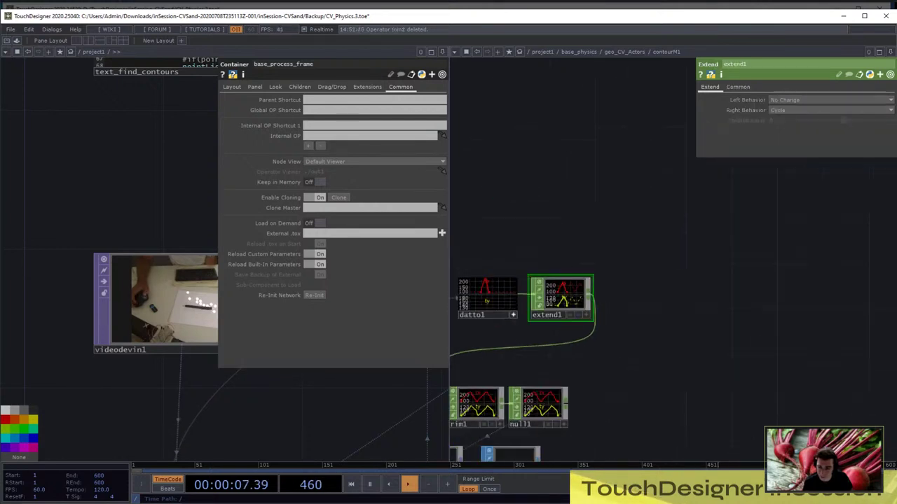
# Move trim1 and null1 in line after extend1 and delete the unused pattern1
pyautogui.scroll(5, 598, 363)
pyautogui.scroll(-4, 624, 304)
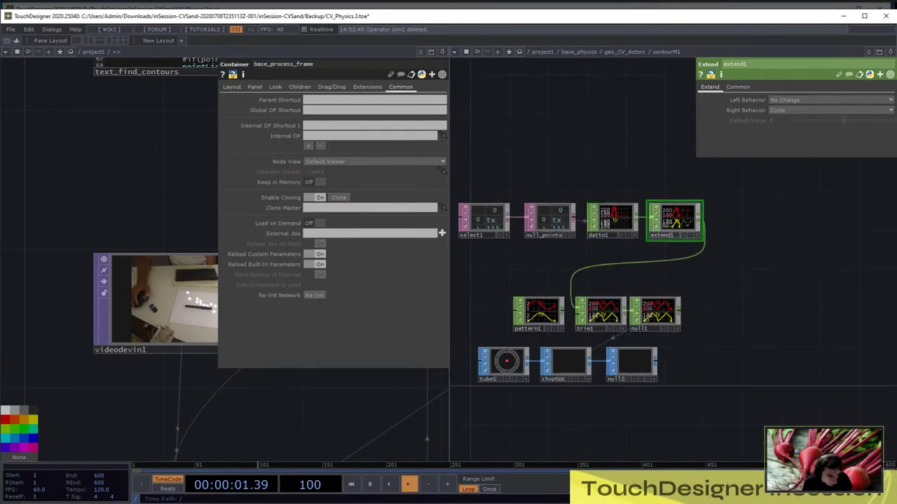
pyautogui.moveTo(645, 320); pyautogui.dragTo(608, 312, button='right')
pyautogui.moveTo(602, 313); pyautogui.dragTo(734, 219)
pyautogui.moveTo(623, 284); pyautogui.dragTo(680, 218)
pyautogui.rightClick(592, 245)
pyautogui.click(602, 343)
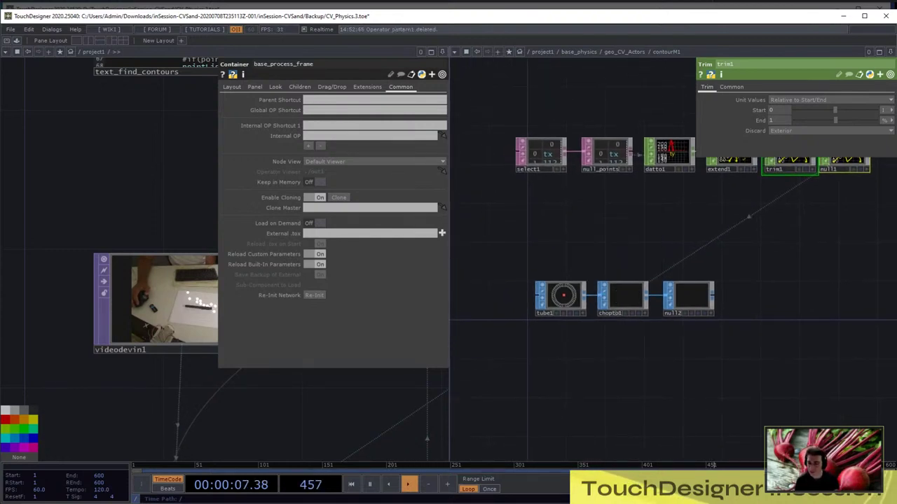
# Inspect the geometry in null2's viewer inside the replicated item1 component
pyautogui.scroll(-3, 582, 224)
pyautogui.scroll(8, 581, 224)
pyautogui.scroll(-4, 606, 213)
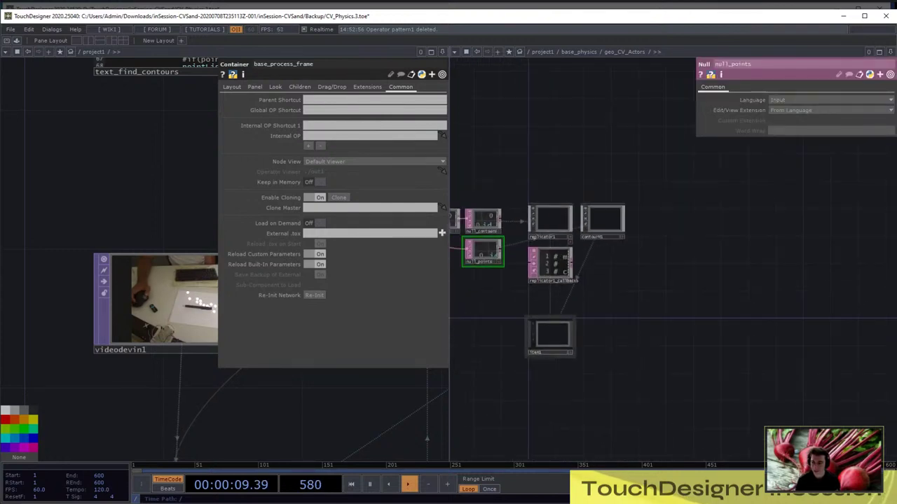
pyautogui.scroll(8, 550, 338)
pyautogui.scroll(8, 570, 318)
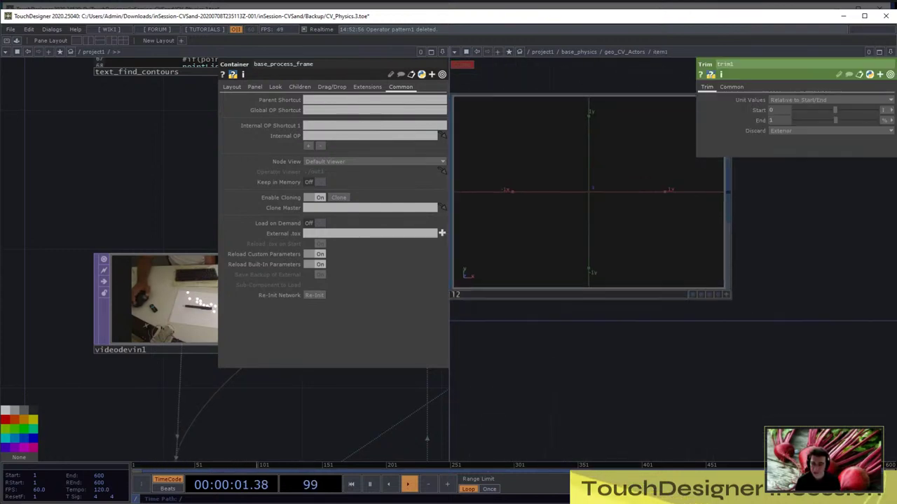
pyautogui.scroll(-2, 616, 270)
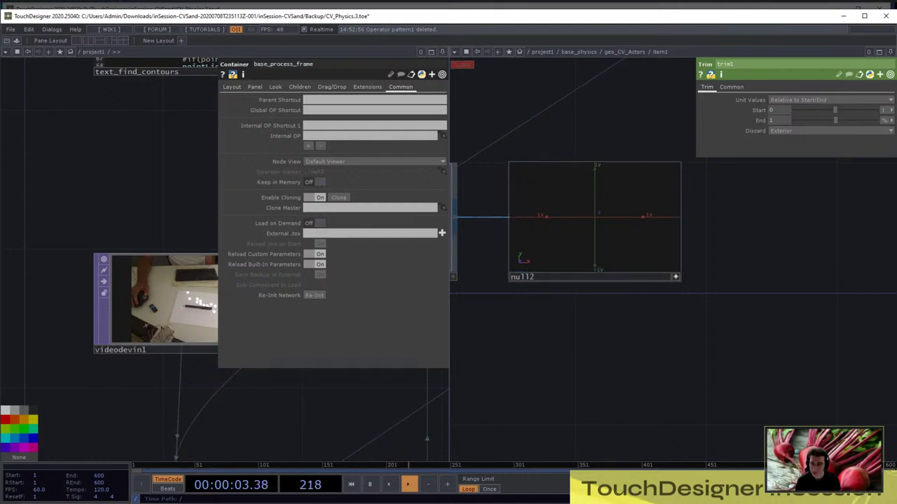
pyautogui.rightClick(606, 179)
pyautogui.click(621, 210)
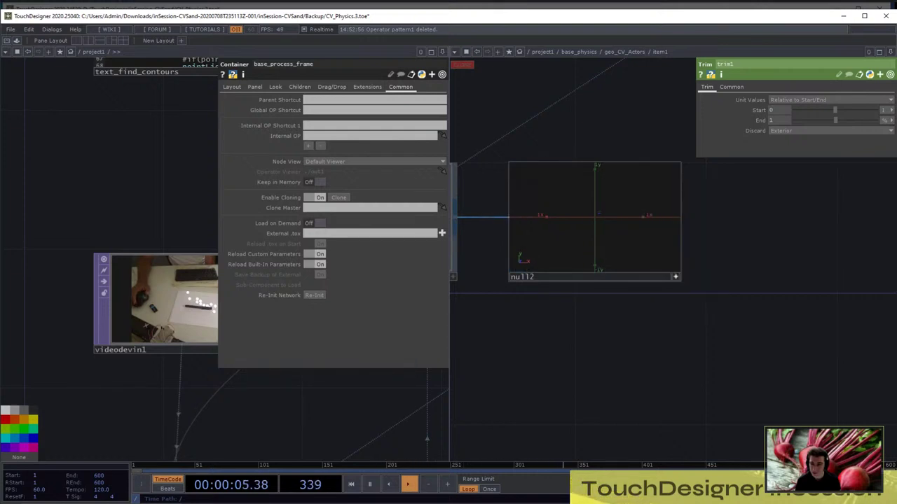
pyautogui.scroll(-12, 593, 315)
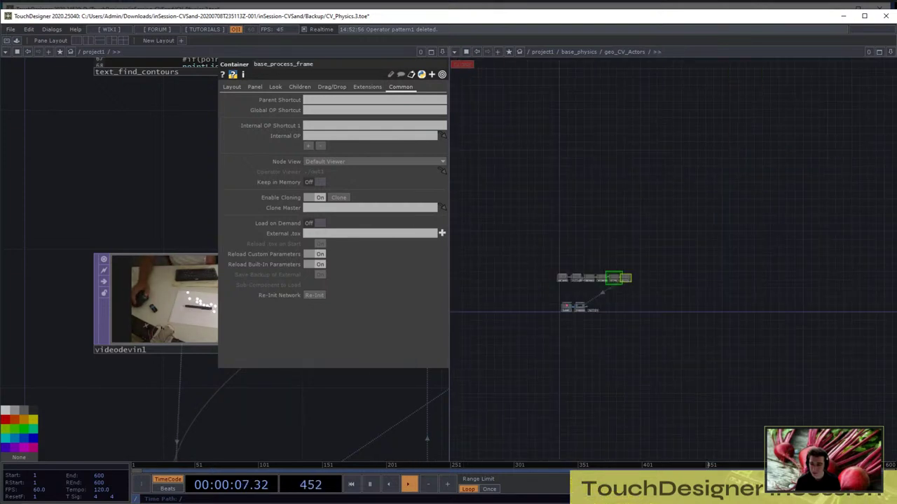
pyautogui.scroll(-5, 530, 281)
pyautogui.press('Tab')
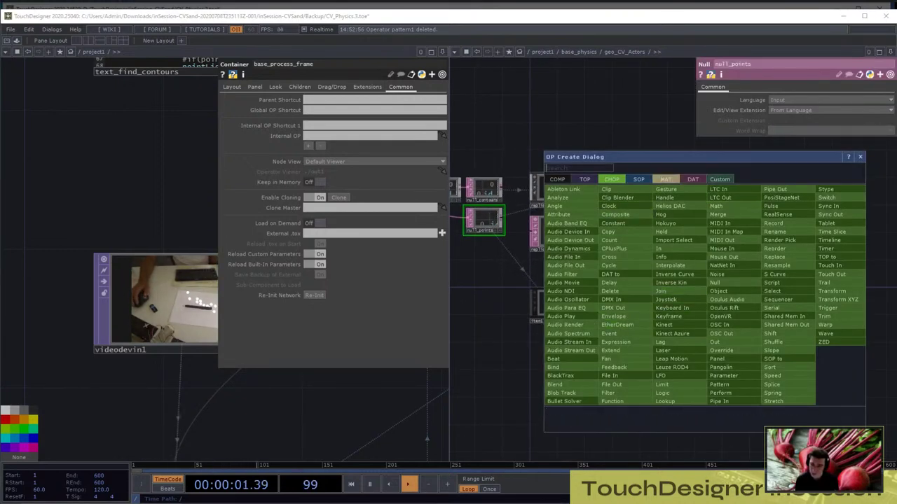
pyautogui.press('Escape')
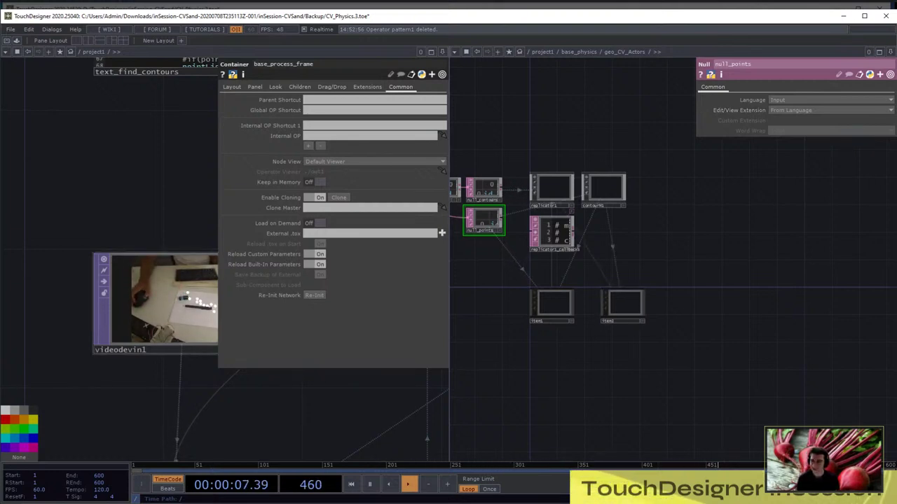
pyautogui.scroll(5, 213, 327)
pyautogui.scroll(5, 623, 313)
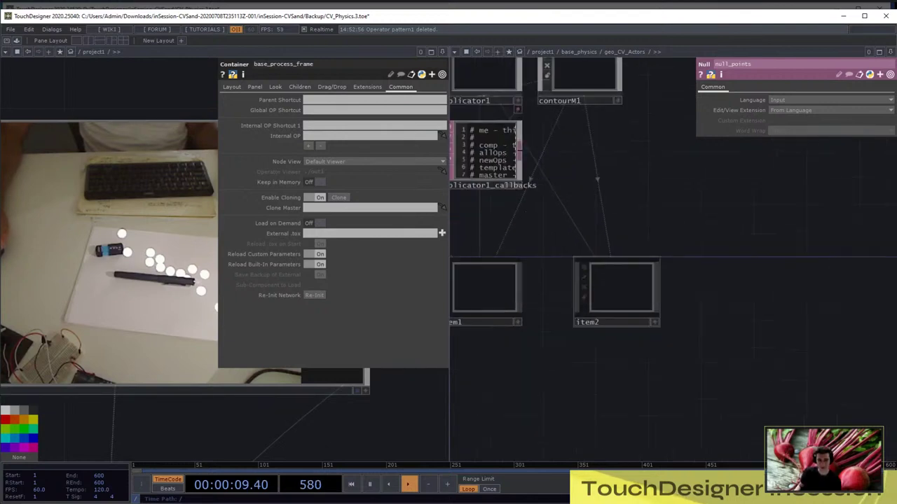
pyautogui.scroll(-5, 672, 352)
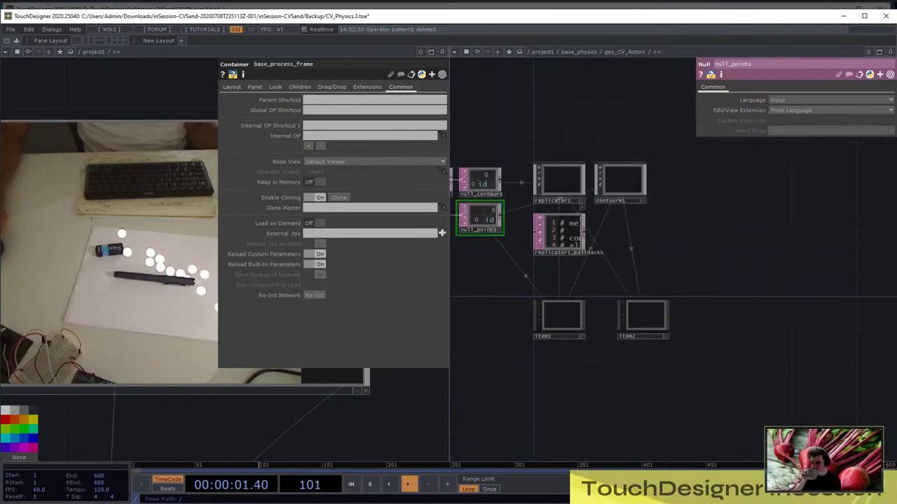
# Add a Merge SOP in geo_CV_Actors, in the free space beside contourM1 and the replicated items
pyautogui.press('Tab')
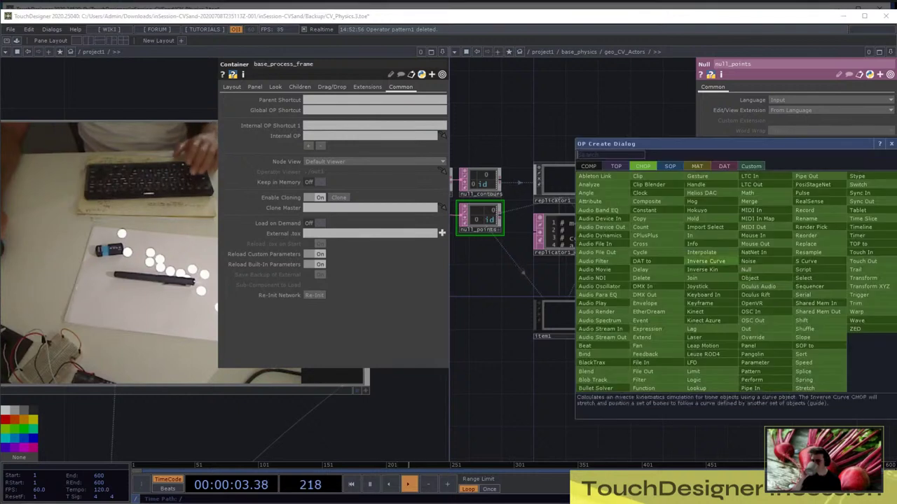
pyautogui.press('Tab')
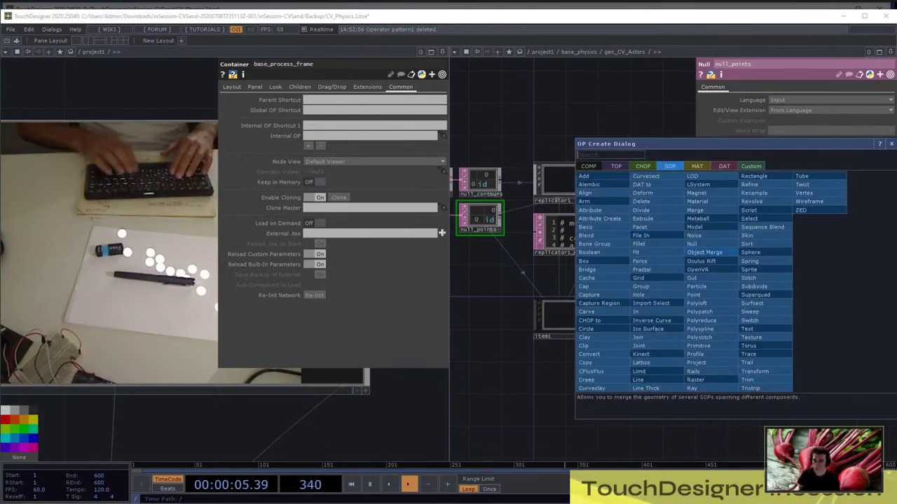
pyautogui.write('merge')
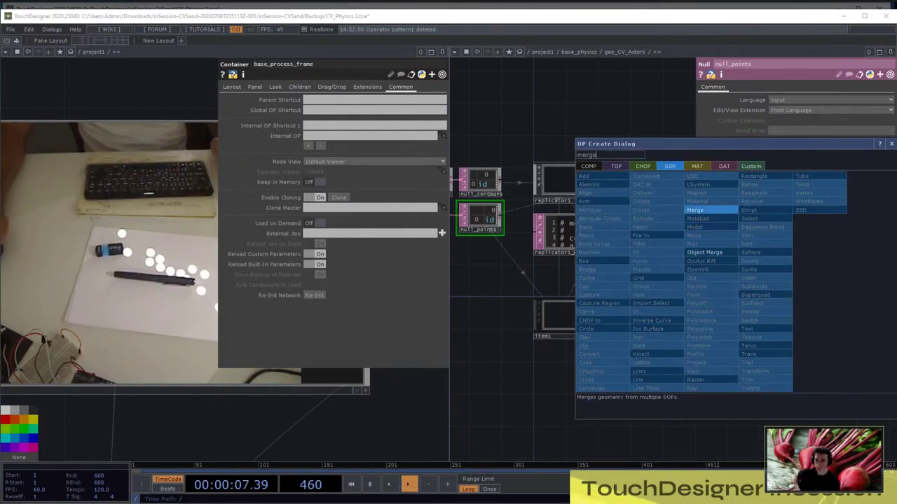
pyautogui.click(699, 211)
pyautogui.click(725, 247)
pyautogui.scroll(2, 753, 235)
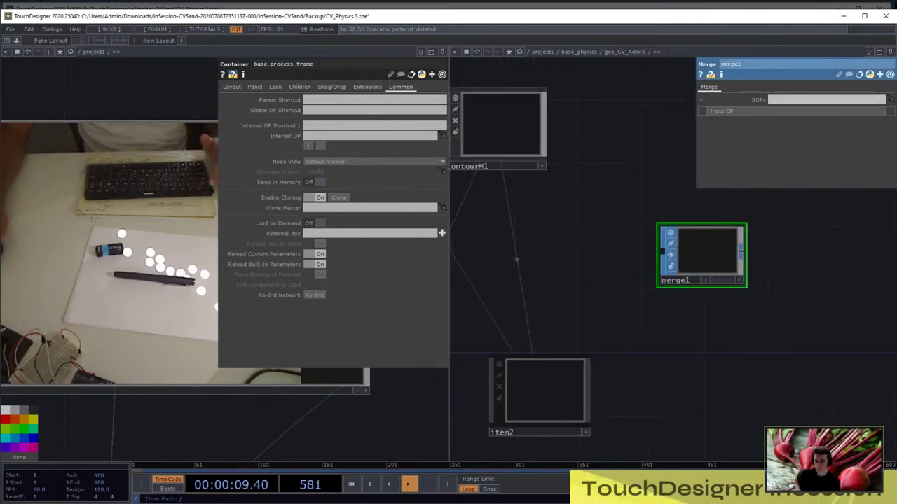
# Set merge1's SOPs parameter to item*/out1 so it collects the output of every replicated item
pyautogui.click(795, 100)
pyautogui.scroll(-1, 795, 99)
pyautogui.write('i')
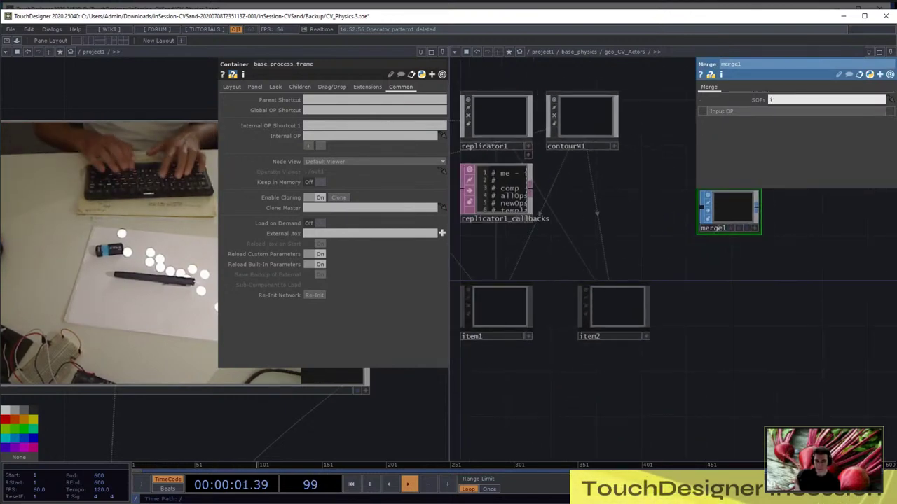
pyautogui.write('tem*/')
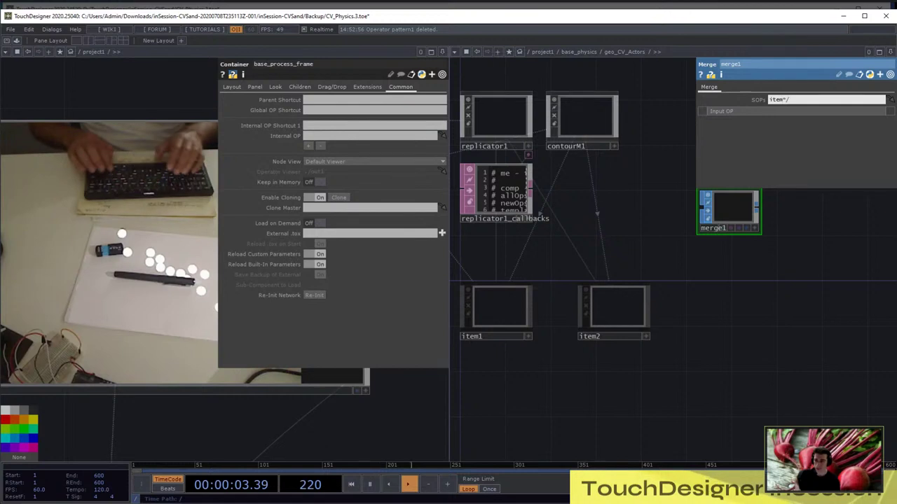
pyautogui.write('out1')
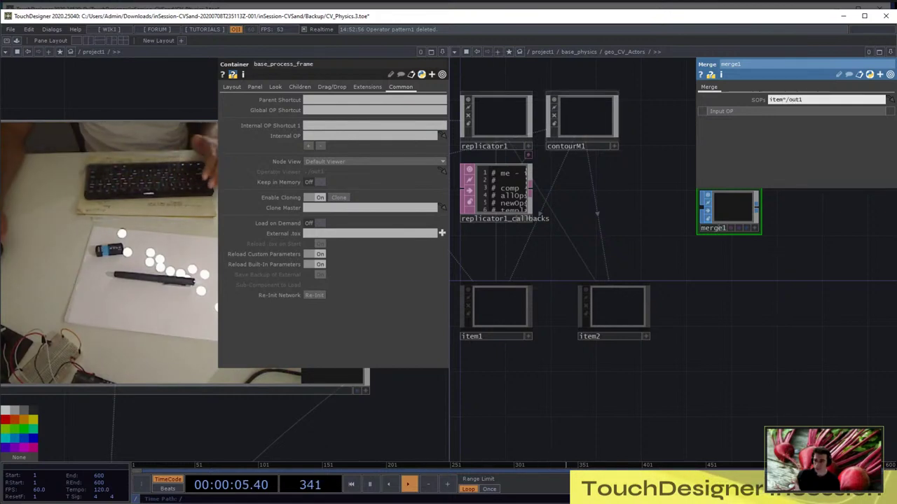
# Inside contourM1, delete null2 and place an Out SOP in its spot, wired to the preceding operator
pyautogui.scroll(6, 607, 130)
pyautogui.scroll(5, 559, 307)
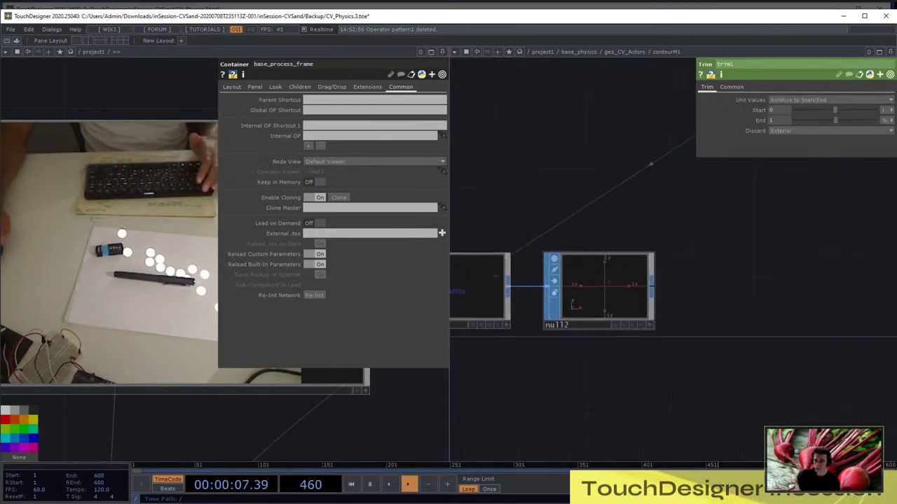
pyautogui.rightClick(620, 259)
pyautogui.click(651, 387)
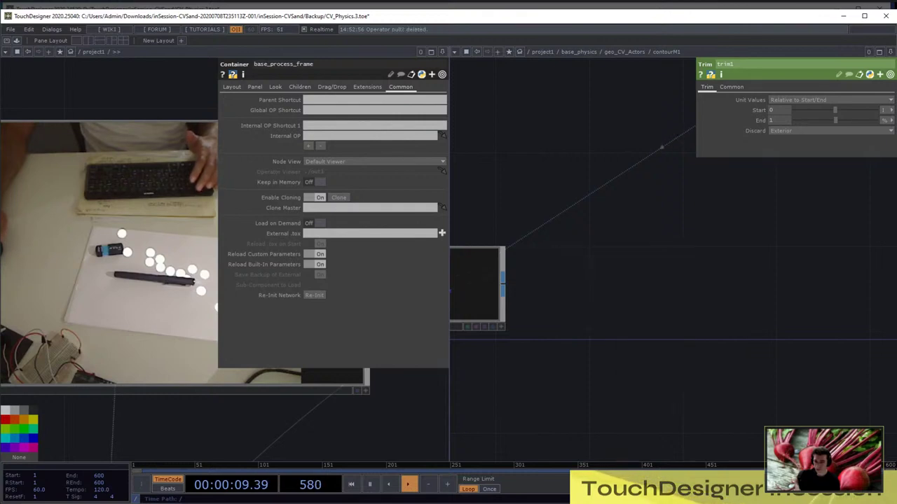
pyautogui.press('Tab')
pyautogui.write('out')
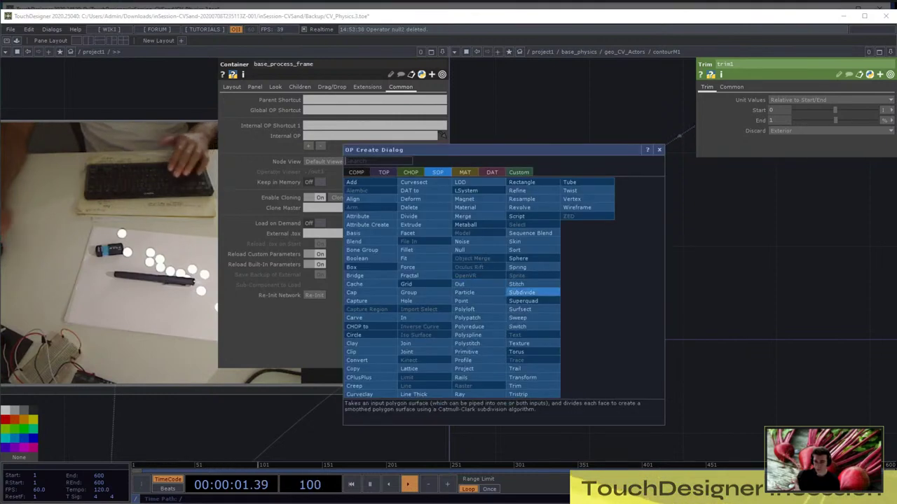
pyautogui.click(473, 284)
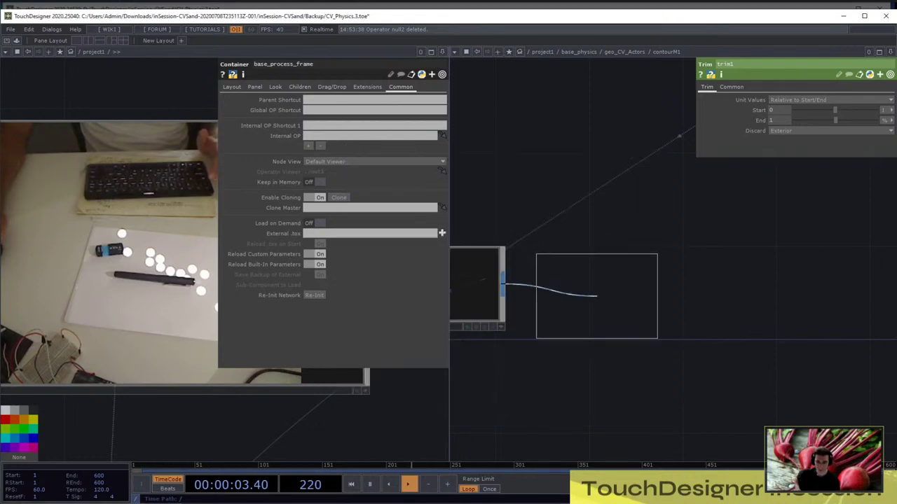
pyautogui.click(613, 290)
# Return to geo_CV_Actors, examine item2's geometry and frame the merged contours in merge1's viewer
pyautogui.scroll(-3, 614, 260)
pyautogui.scroll(-10, 617, 277)
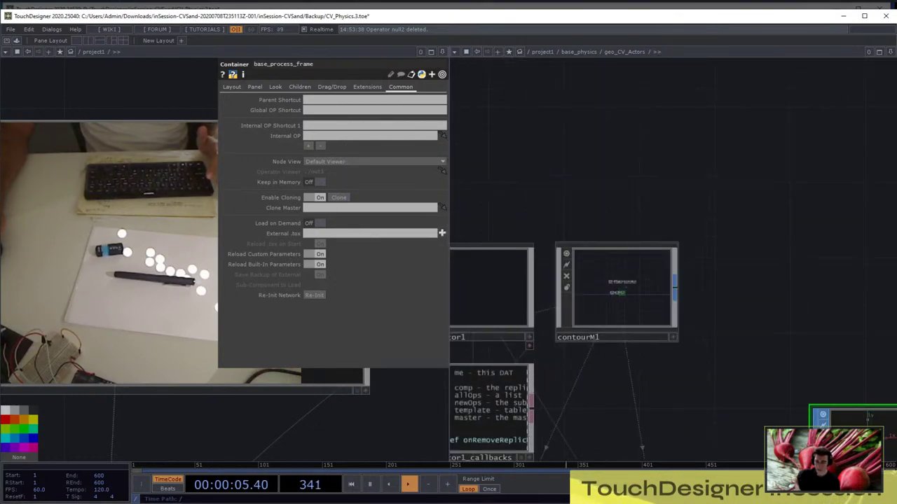
pyautogui.scroll(7, 637, 287)
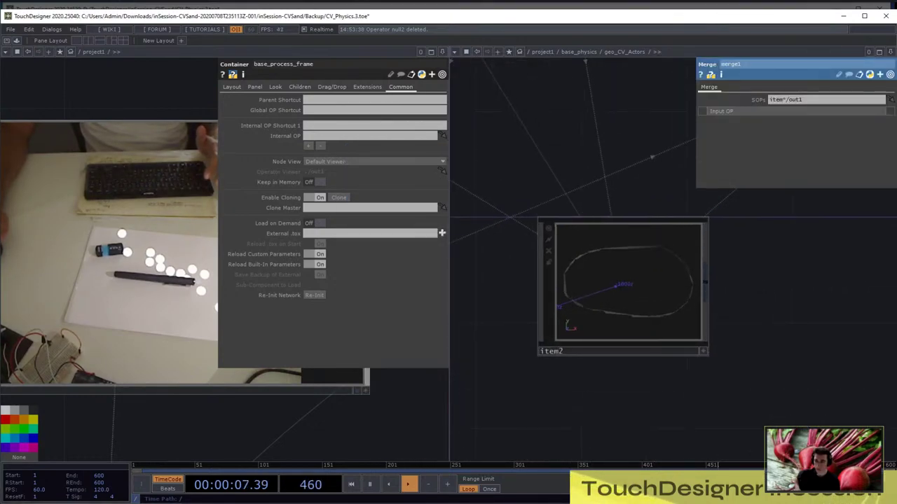
pyautogui.scroll(-5, 637, 283)
pyautogui.scroll(5, 543, 277)
pyautogui.scroll(-5, 549, 311)
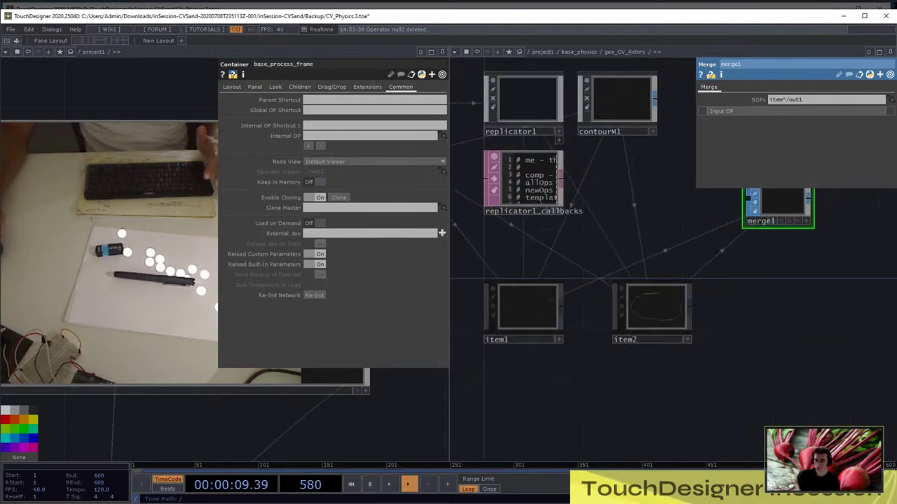
pyautogui.moveTo(774, 245); pyautogui.dragTo(672, 276)
pyautogui.scroll(5, 687, 224)
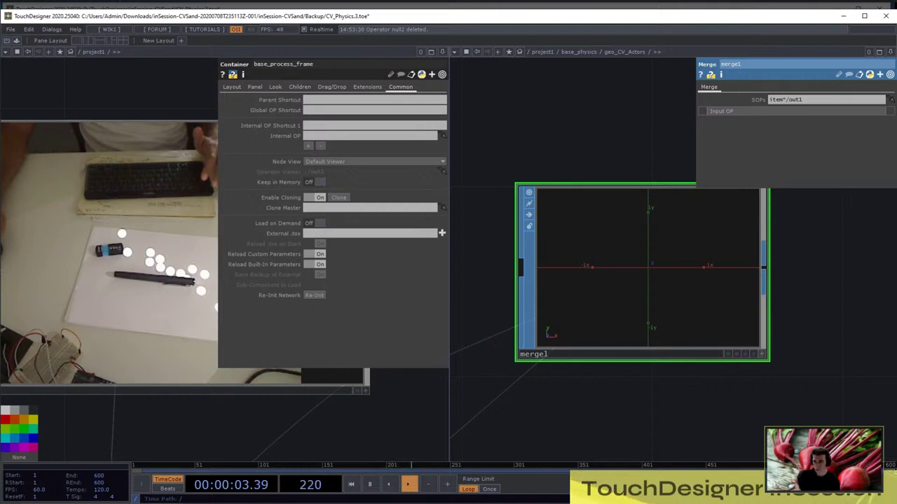
pyautogui.press('a')
pyautogui.rightClick(669, 225)
pyautogui.click(690, 256)
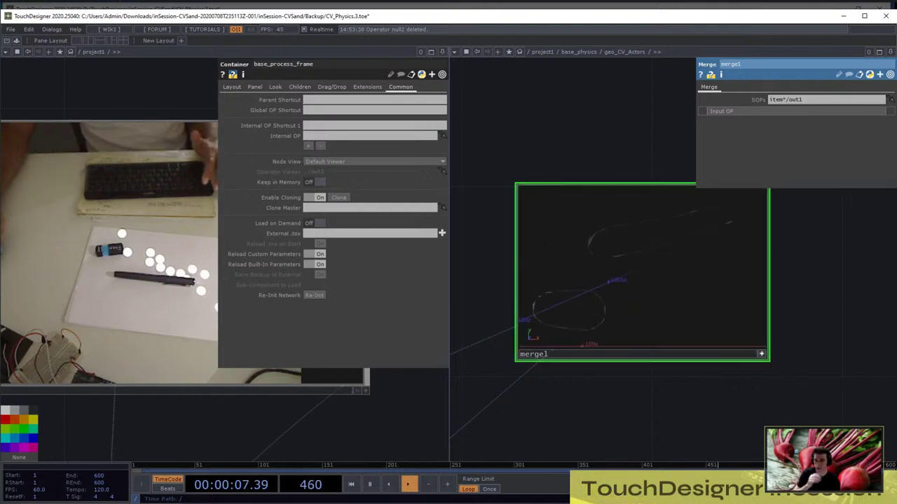
pyautogui.press('a')
pyautogui.scroll(-5, 562, 293)
# Add an Actor COMP wired from merge1's output and set its Collision Shape to Compound
pyautogui.scroll(4, 601, 291)
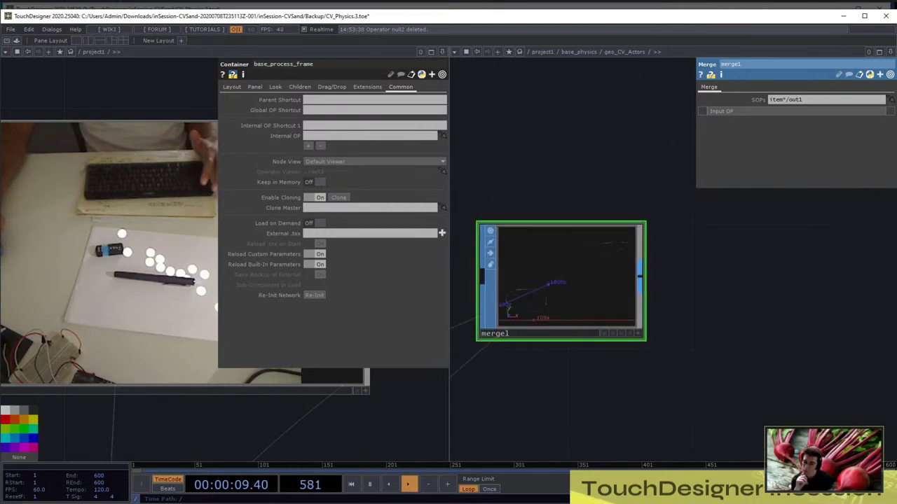
pyautogui.rightClick(640, 277)
pyautogui.click(496, 164)
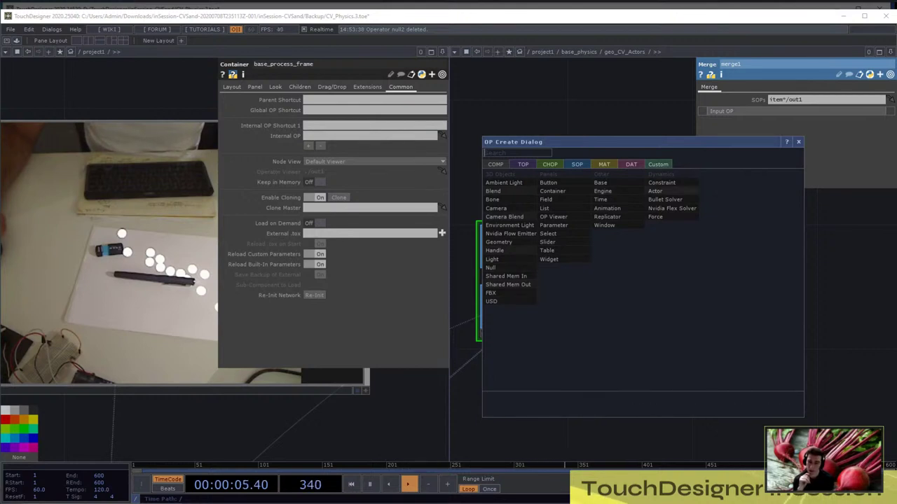
pyautogui.click(655, 191)
pyautogui.click(649, 191)
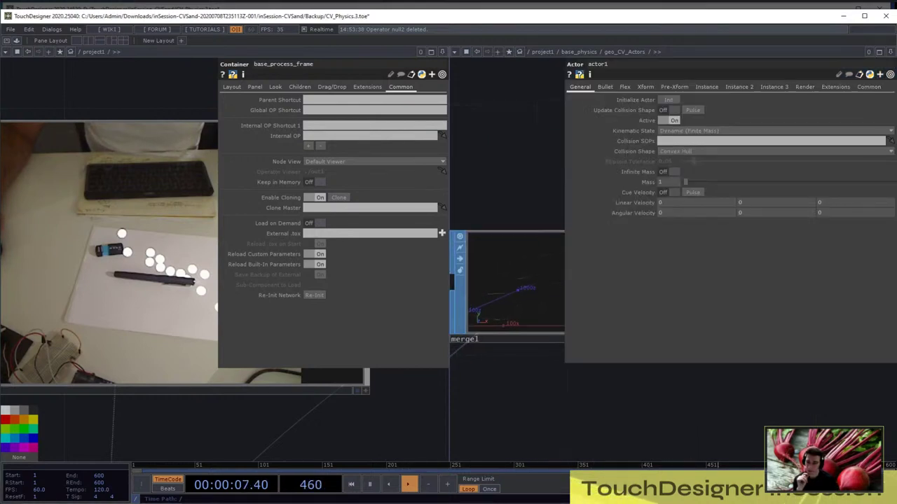
pyautogui.moveTo(651, 401); pyautogui.dragTo(492, 413)
pyautogui.click(694, 151)
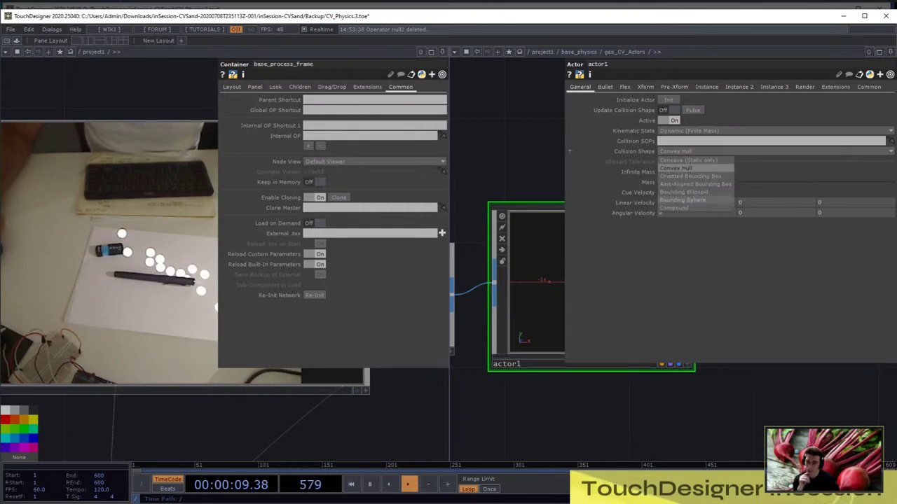
pyautogui.click(673, 208)
# Examine the operators inside actor1 and check the component's node information in geo_CV_Actors
pyautogui.moveTo(647, 394); pyautogui.dragTo(645, 444)
pyautogui.scroll(-4, 533, 315)
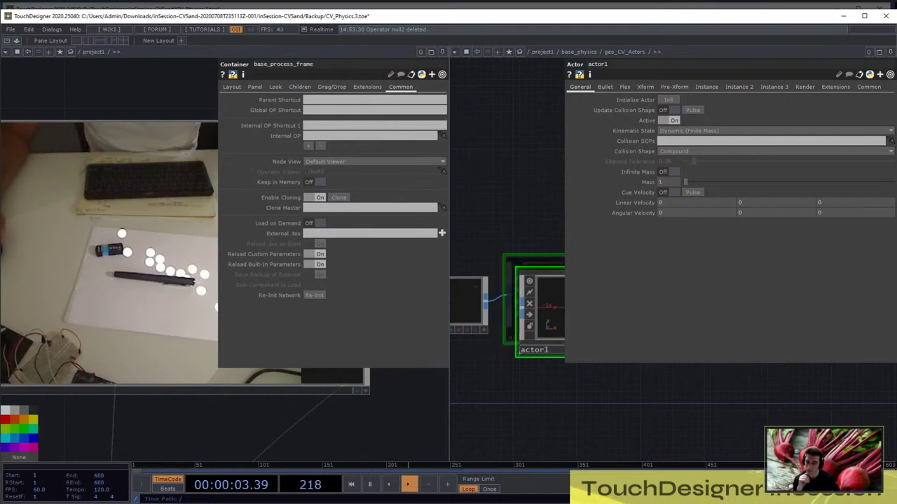
pyautogui.scroll(6, 518, 308)
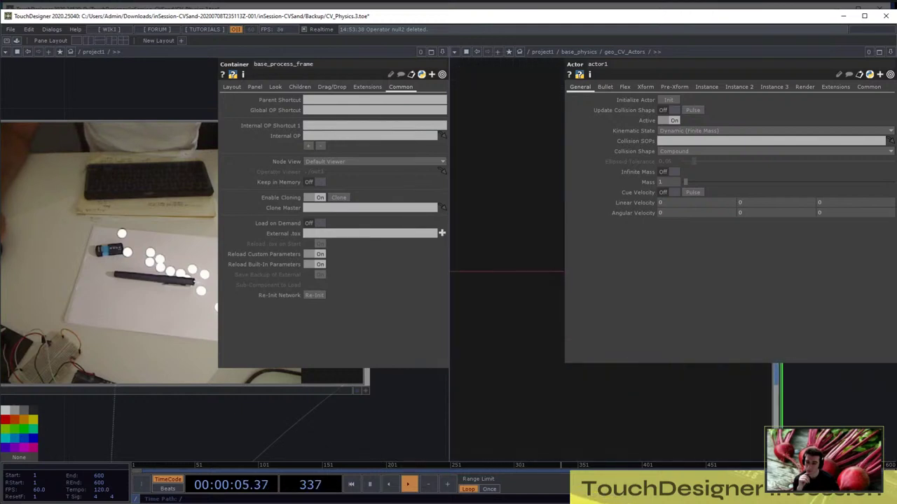
pyautogui.scroll(5, 527, 242)
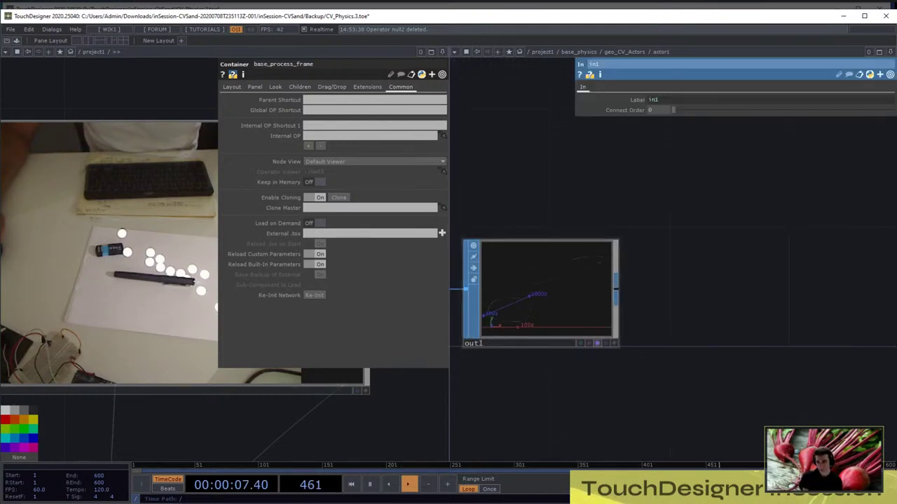
pyautogui.scroll(-6, 539, 294)
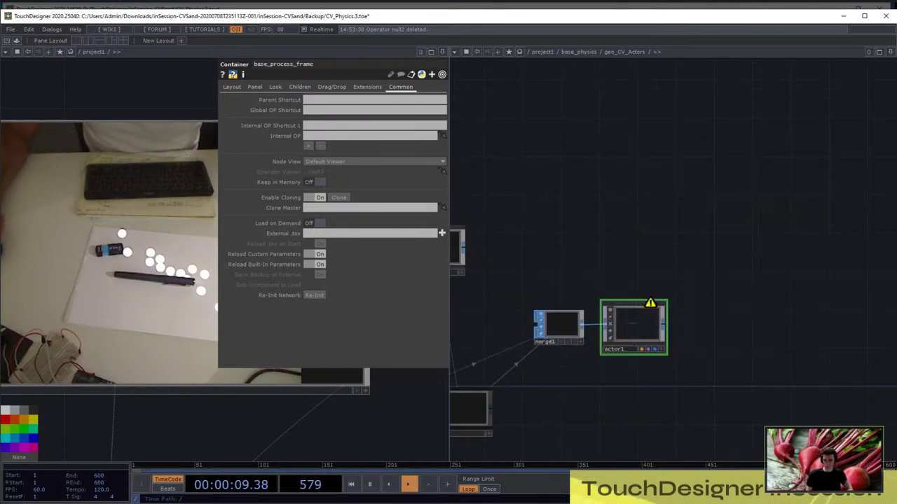
pyautogui.moveTo(595, 396); pyautogui.dragTo(475, 349)
pyautogui.middleClick(515, 279)
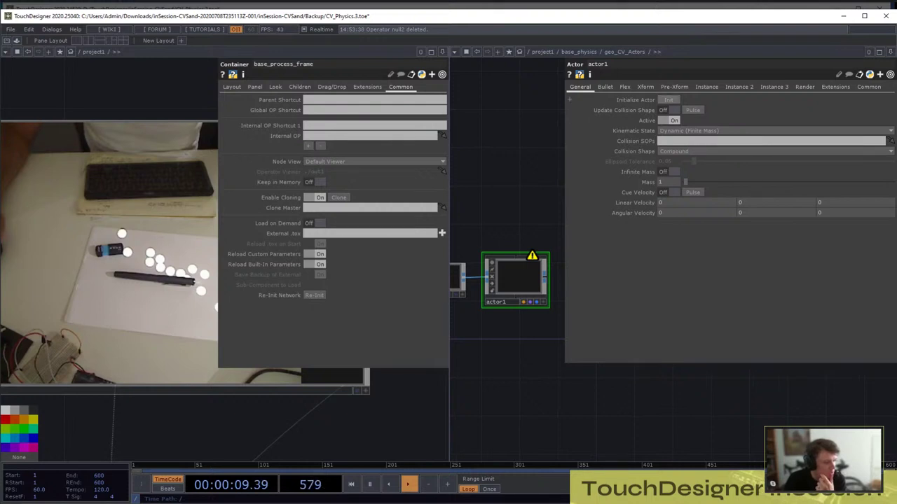
# Turn on Update Collision Shape for actor1 and frame the actor's geometry in its viewer
pyautogui.click(669, 110)
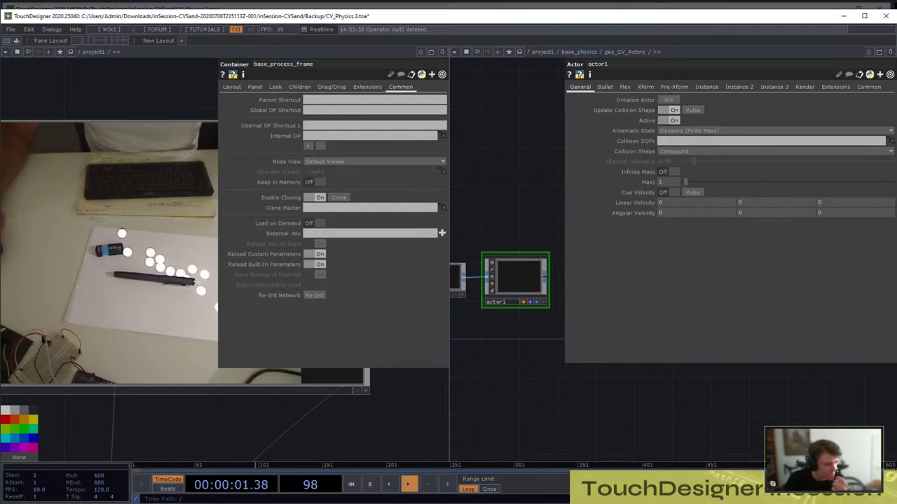
pyautogui.moveTo(501, 379); pyautogui.dragTo(523, 413)
pyautogui.scroll(4, 537, 312)
pyautogui.scroll(-3, 527, 345)
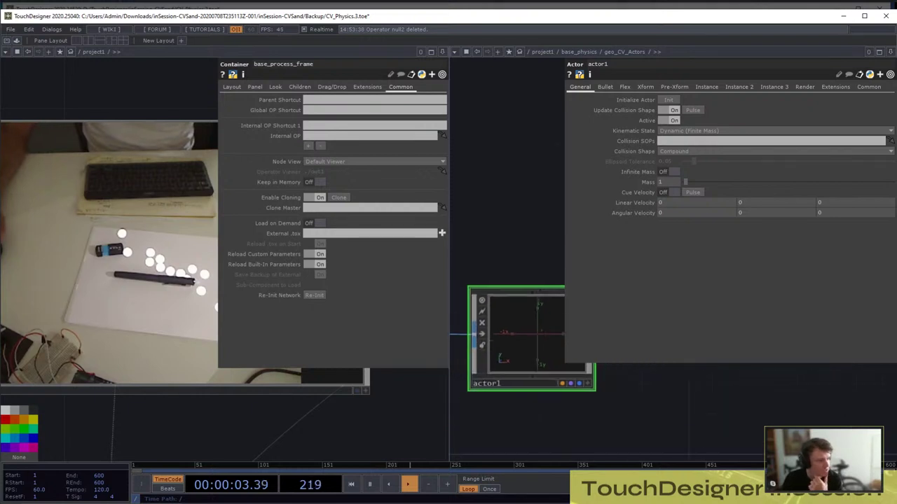
pyautogui.scroll(3, 552, 338)
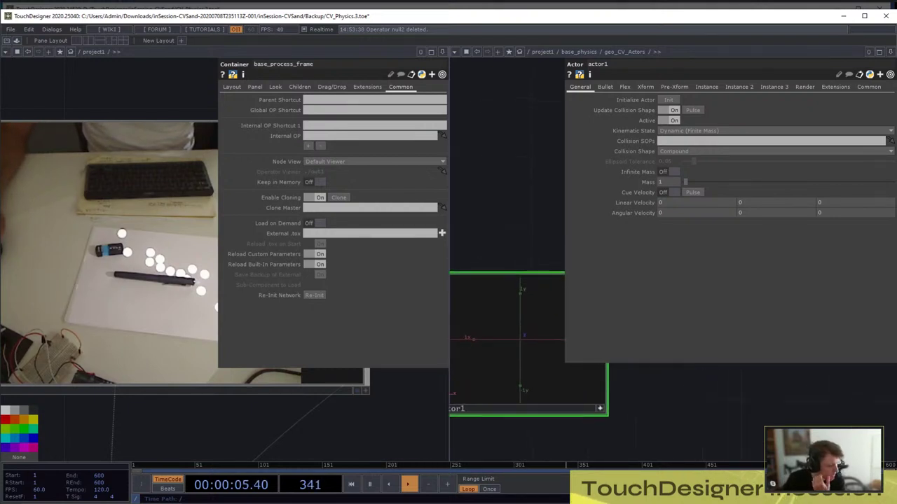
pyautogui.rightClick(536, 296)
pyautogui.click(554, 327)
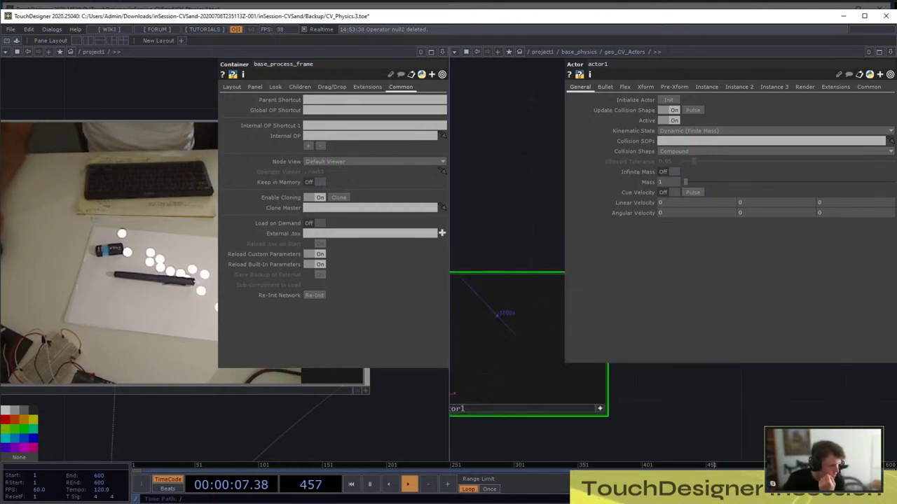
# Hide the parameter window over the geo_CV_Actors network and save the project
pyautogui.scroll(-5, 525, 343)
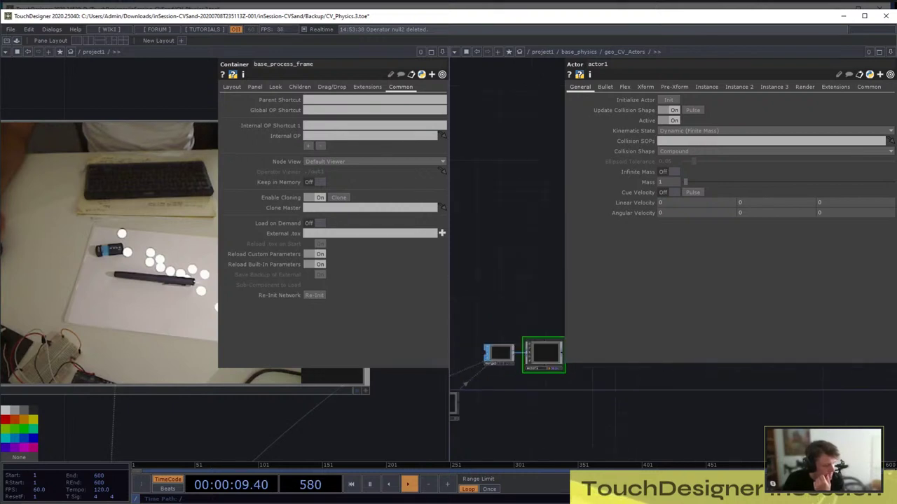
pyautogui.press('p')
pyautogui.scroll(-4, 690, 339)
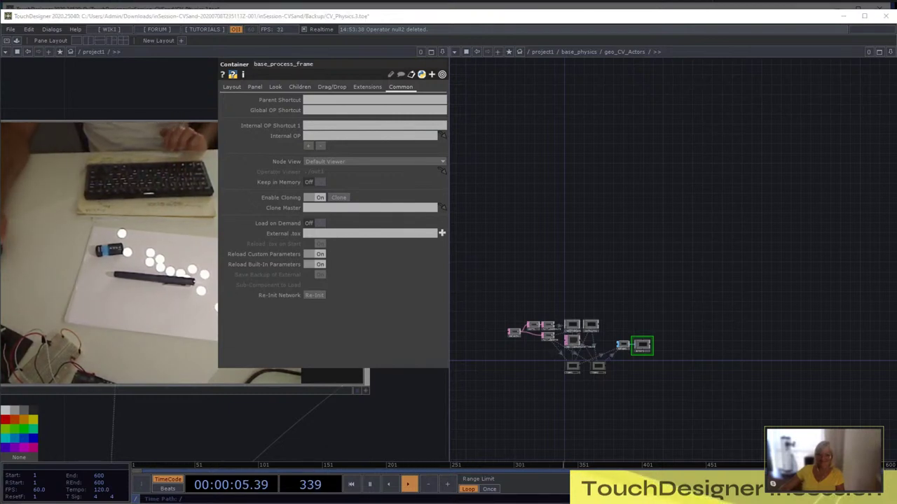
pyautogui.hotkey('ctrl', 's')
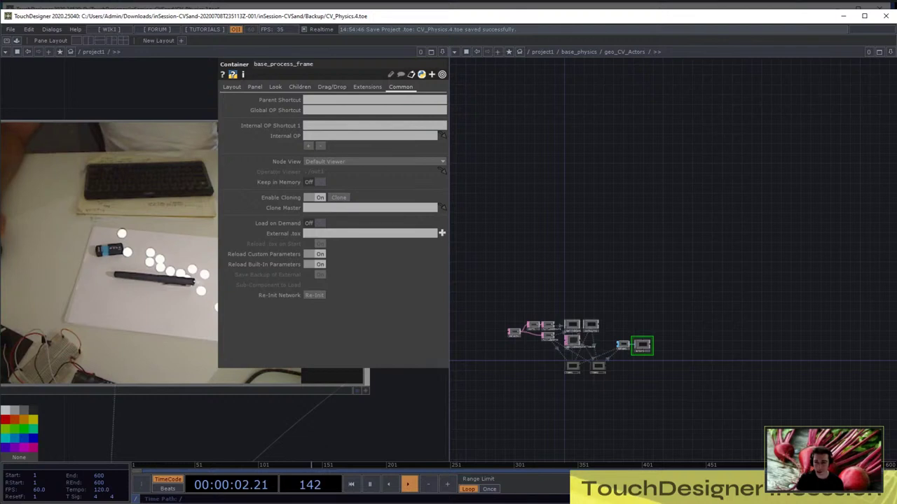
# Go up to base_physics and read the QUESTION_HERE_2 note next to geo_CV_Actors
pyautogui.moveTo(608, 372); pyautogui.dragTo(656, 294)
pyautogui.scroll(6, 645, 285)
pyautogui.scroll(-5, 657, 296)
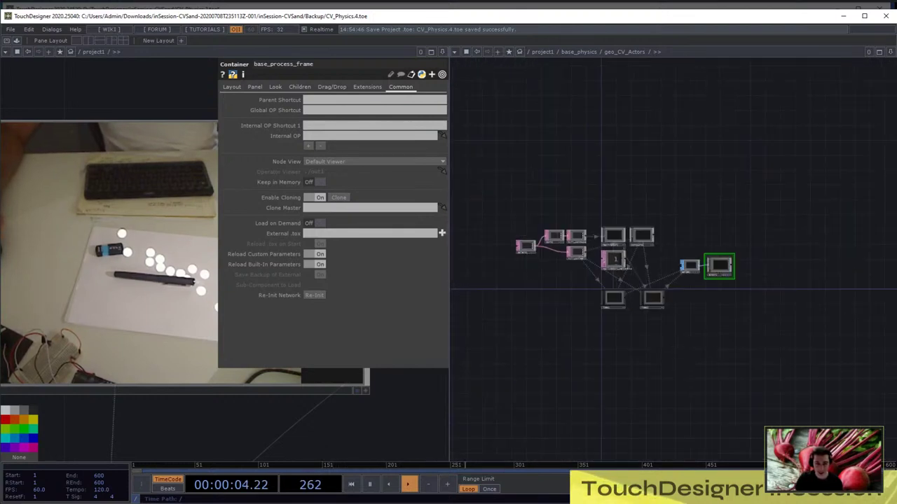
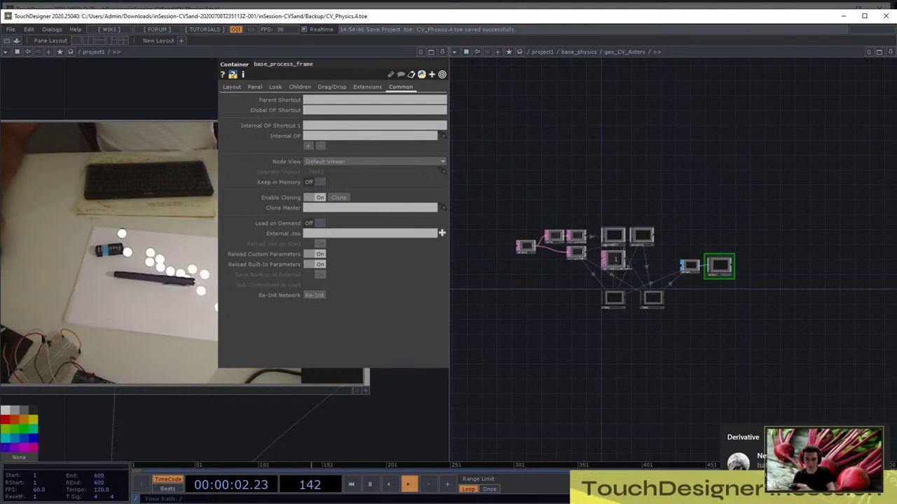
pyautogui.scroll(-10, 611, 262)
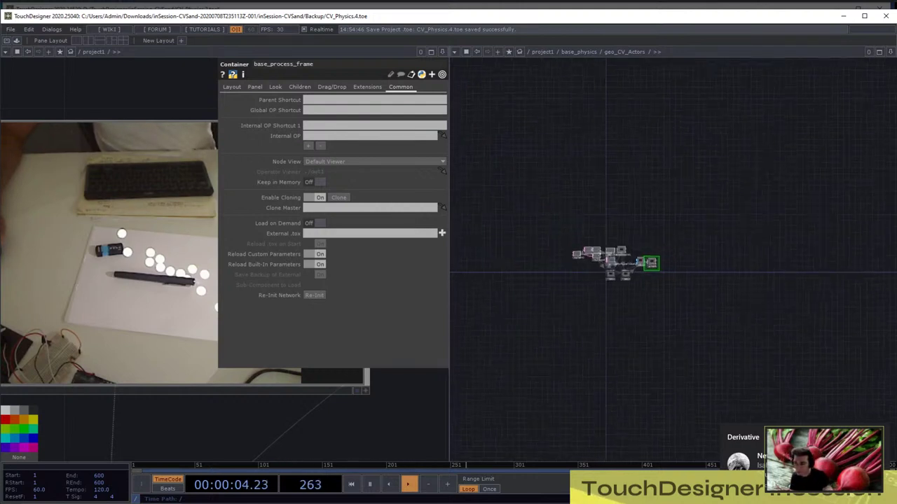
pyautogui.scroll(-8, 614, 244)
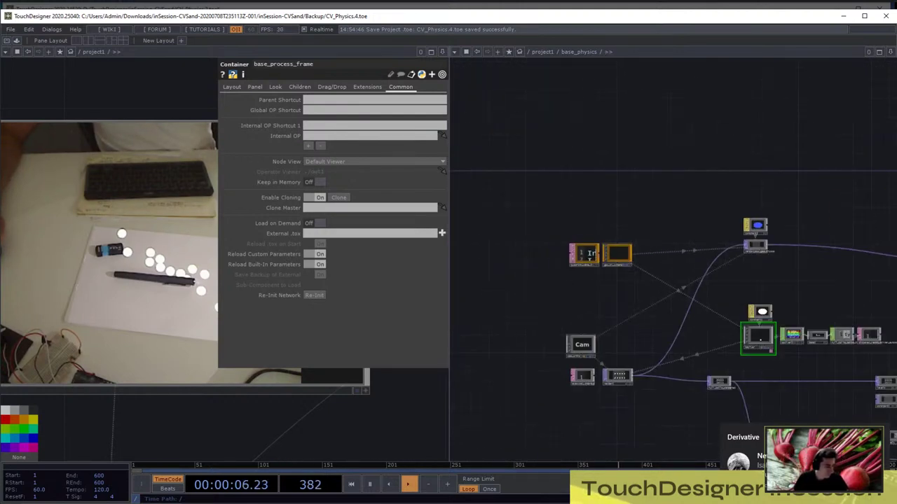
pyautogui.moveTo(673, 294); pyautogui.dragTo(571, 244)
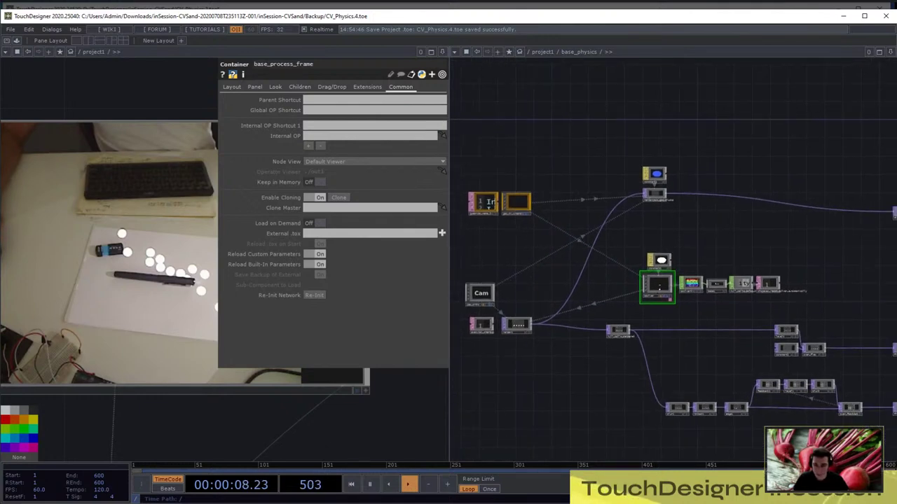
pyautogui.scroll(8, 505, 195)
pyautogui.moveTo(539, 344); pyautogui.dragTo(661, 319)
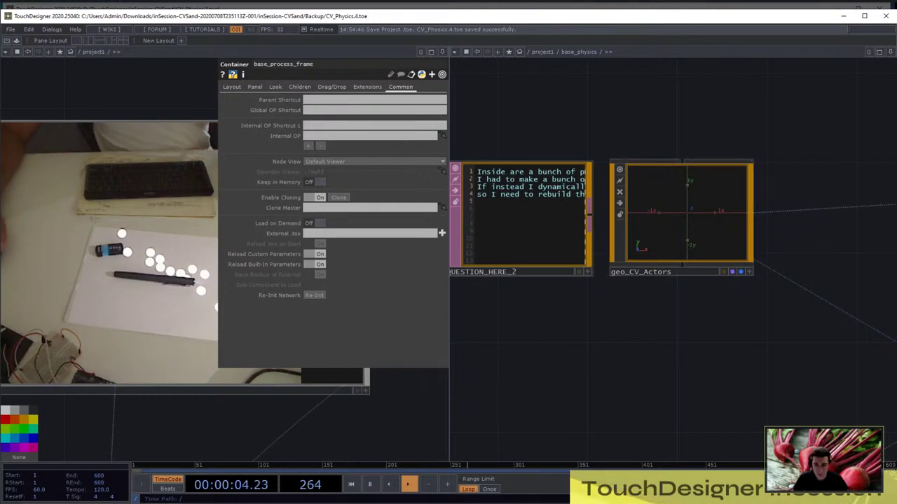
pyautogui.scroll(2, 630, 245)
pyautogui.scroll(2, 612, 160)
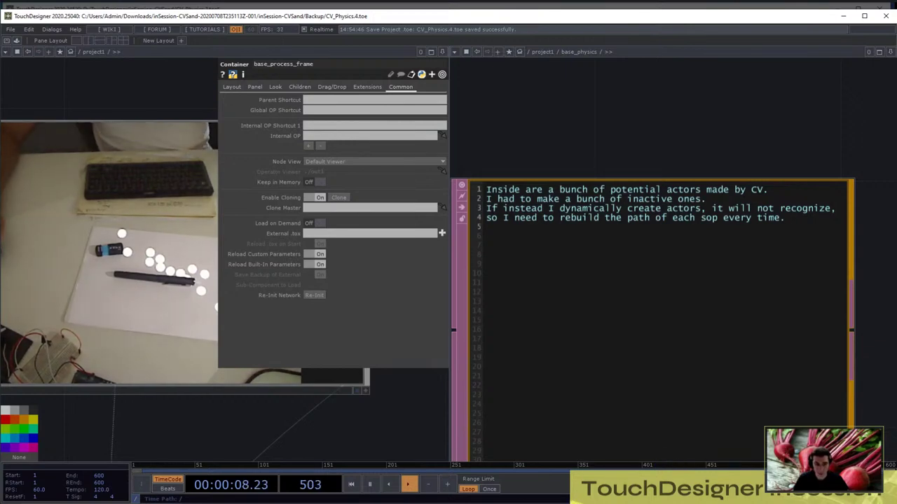
# Save the project and return to a single full-width view of the project1 network
pyautogui.scroll(-10, 584, 231)
pyautogui.scroll(5, 659, 259)
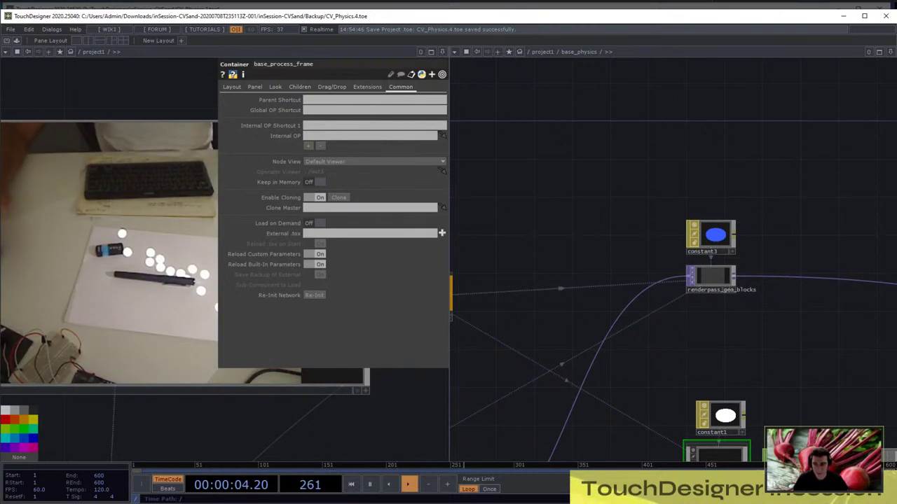
pyautogui.scroll(-4, 695, 190)
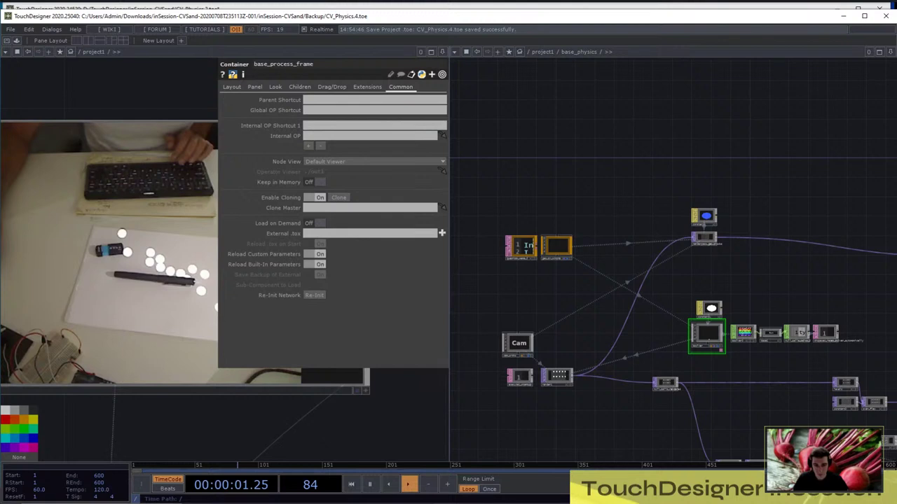
pyautogui.hotkey('ctrl', 's')
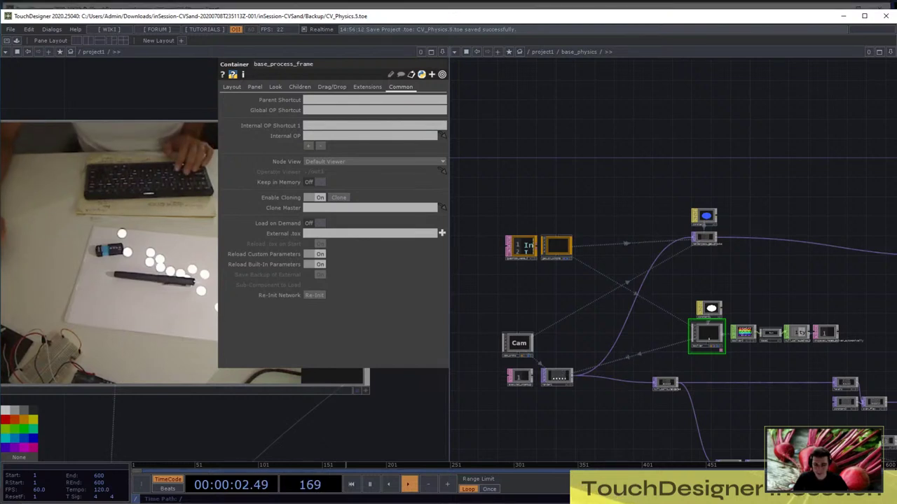
pyautogui.press('u')
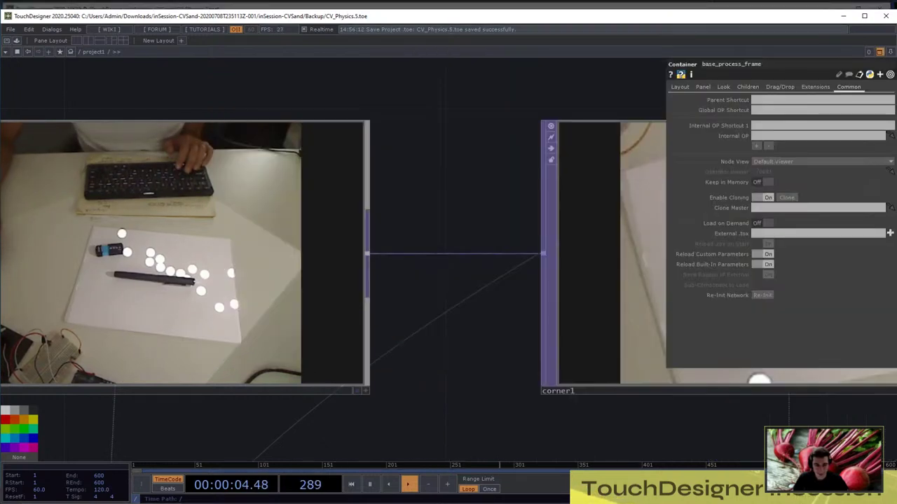
# Align the four pins in corner_pinner with the paper's corners: P1 (199, 112), P2 (525, 70), P3 (507, 257), P4 (257, 283)
pyautogui.moveTo(623, 309); pyautogui.dragTo(410, 322)
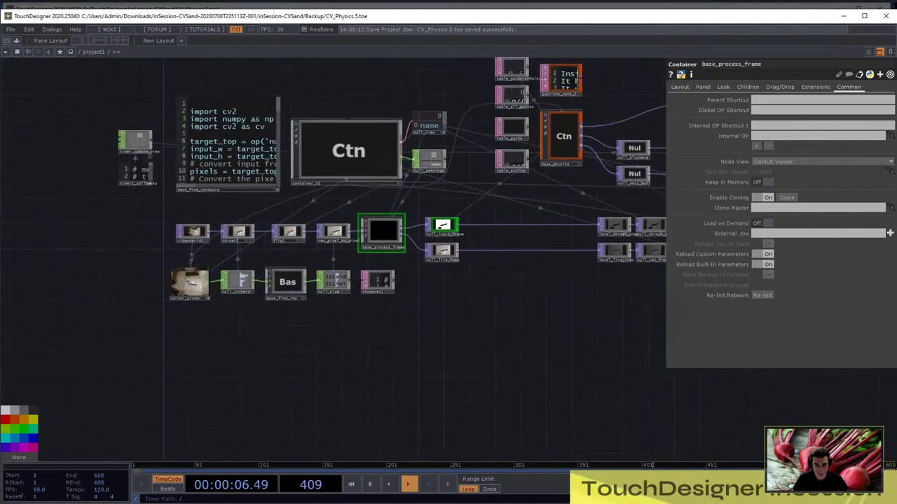
pyautogui.scroll(12, 441, 222)
pyautogui.scroll(-1, 608, 206)
pyautogui.scroll(-12, 564, 214)
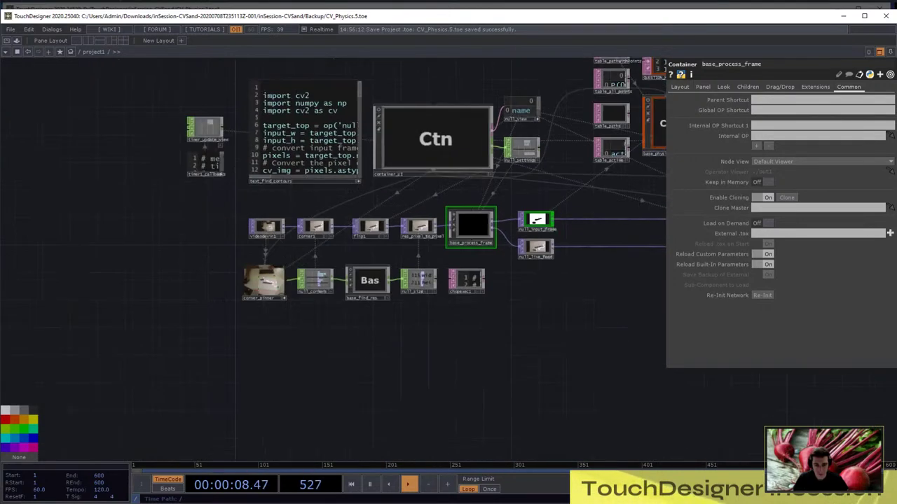
pyautogui.scroll(4, 383, 302)
pyautogui.moveTo(413, 330); pyautogui.dragTo(388, 345)
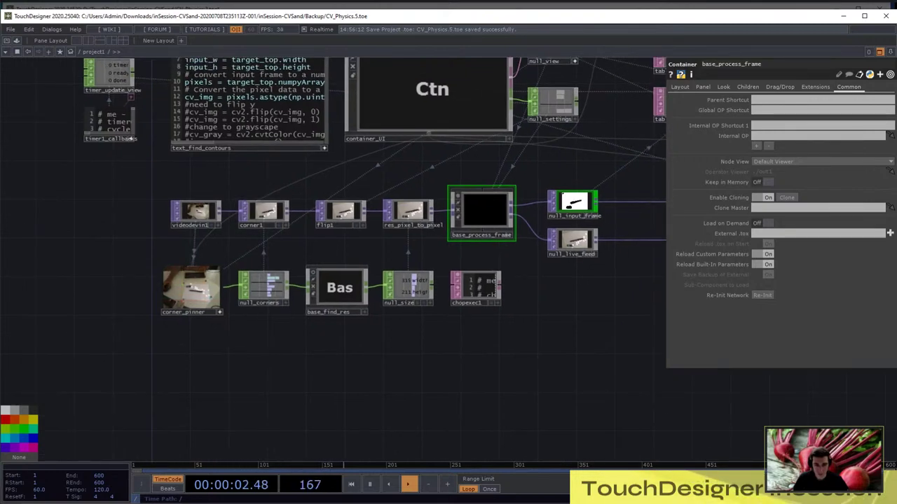
pyautogui.scroll(2, 274, 190)
pyautogui.scroll(4, 225, 206)
pyautogui.scroll(-4, 281, 242)
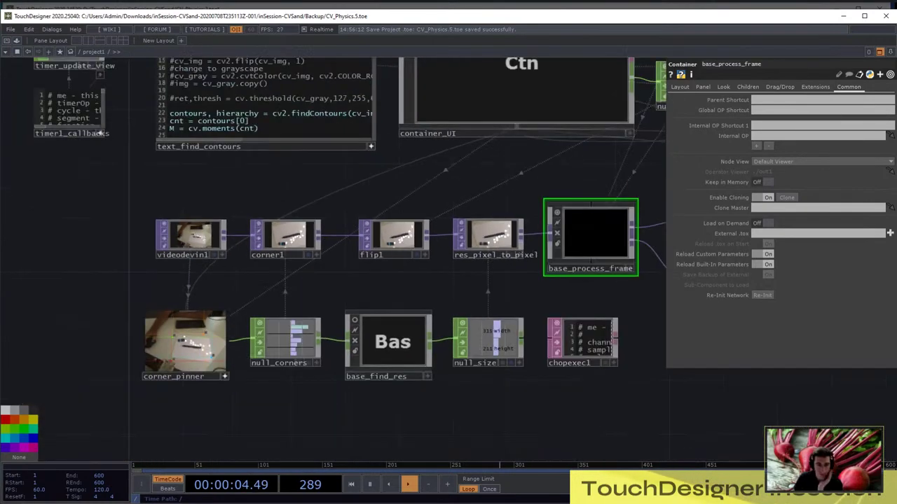
pyautogui.scroll(3, 284, 245)
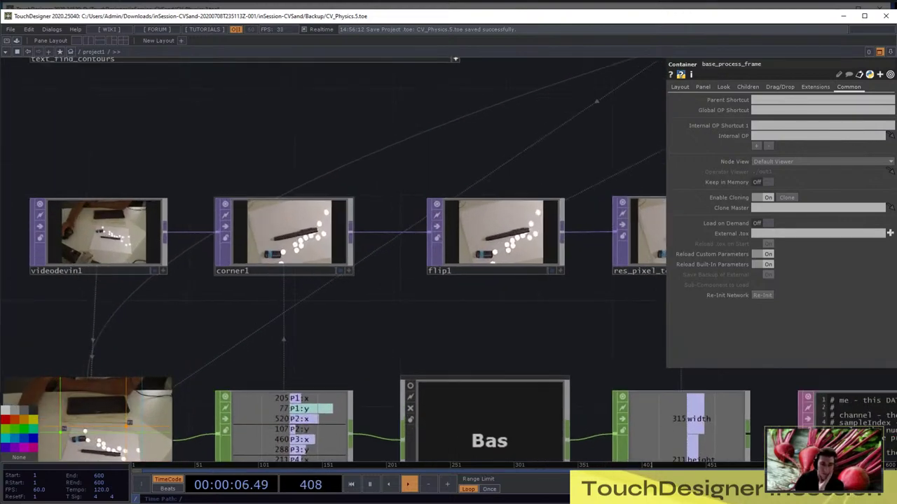
pyautogui.moveTo(336, 335); pyautogui.dragTo(411, 206)
pyautogui.scroll(2, 195, 419)
pyautogui.moveTo(196, 419); pyautogui.dragTo(234, 416)
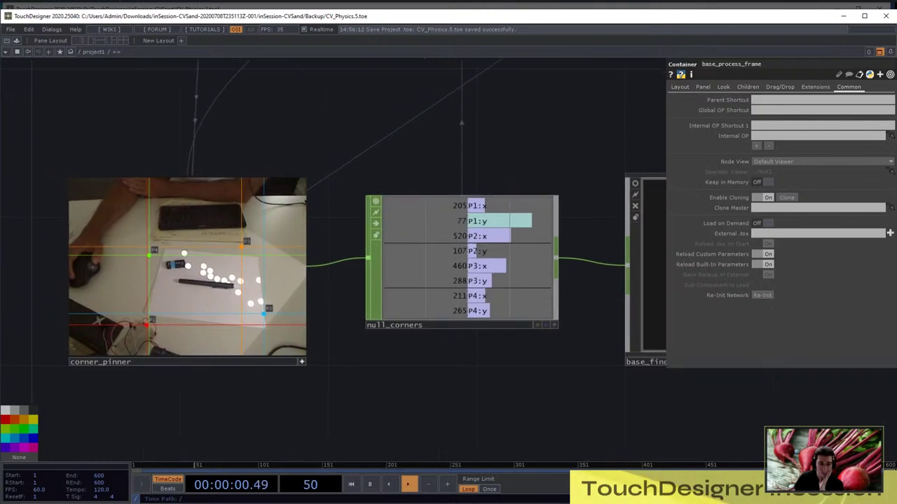
pyautogui.scroll(2, 239, 399)
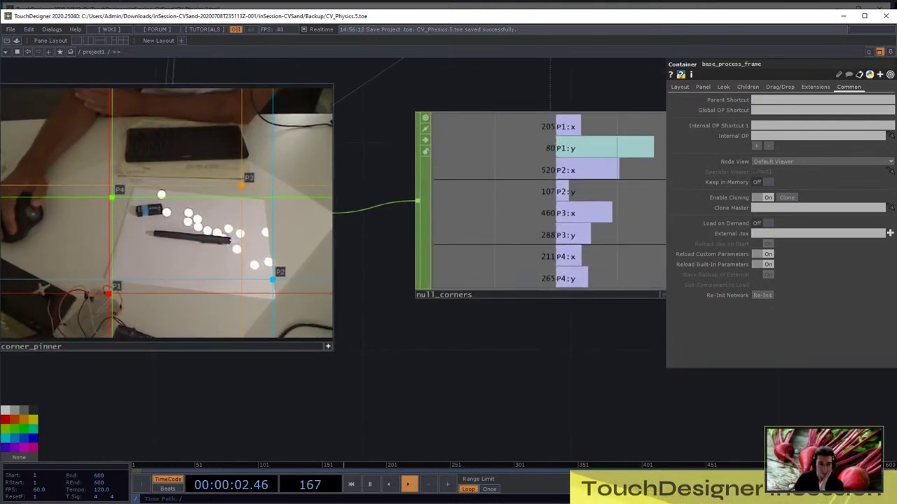
pyautogui.moveTo(109, 293); pyautogui.dragTo(106, 277)
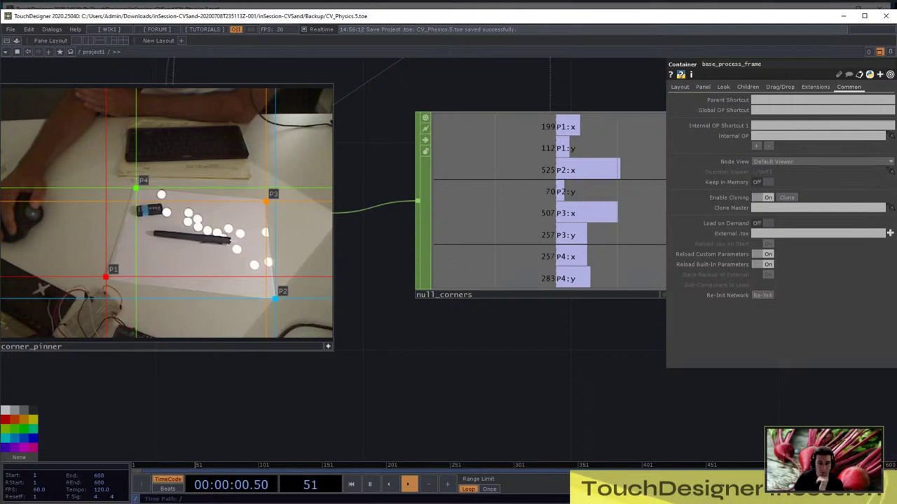
# Compare the corner1 output with the camera image and pin positions in corner_pinner and null_corners
pyautogui.scroll(-7, 382, 301)
pyautogui.moveTo(371, 324); pyautogui.dragTo(249, 315)
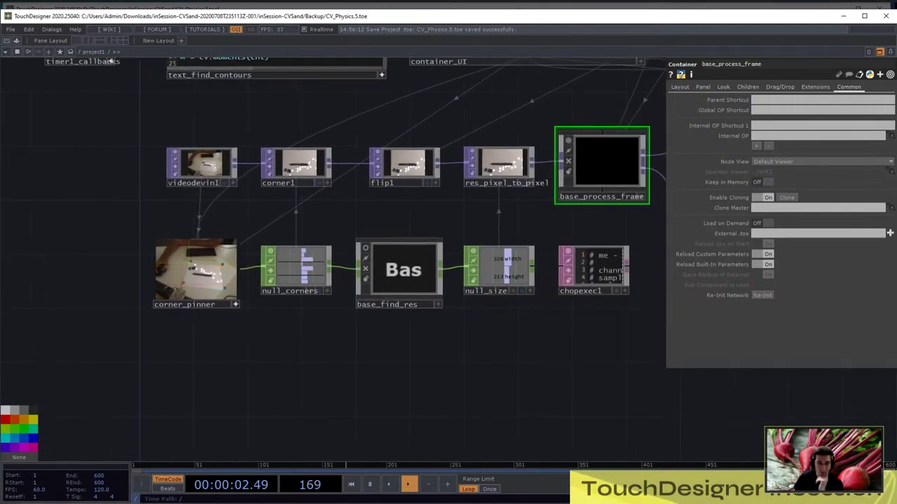
pyautogui.scroll(5, 304, 166)
pyautogui.scroll(-3, 303, 178)
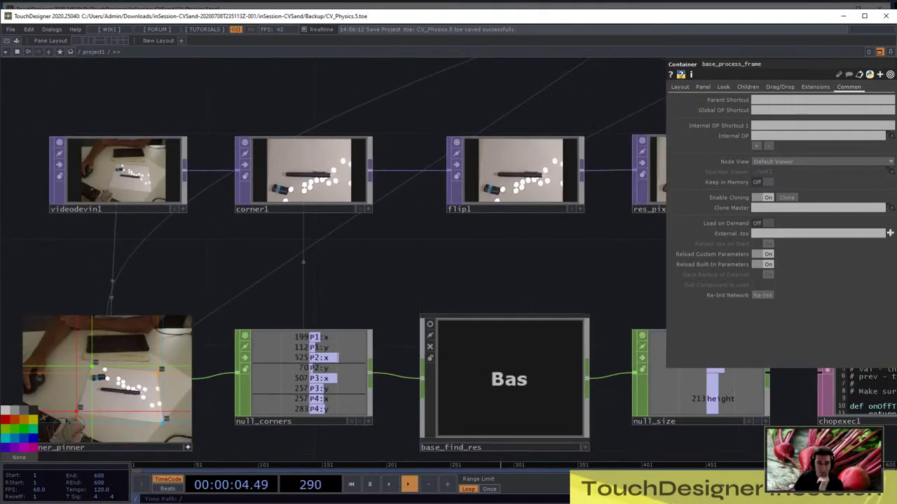
pyautogui.moveTo(329, 265); pyautogui.dragTo(268, 260)
pyautogui.scroll(4, 262, 171)
pyautogui.scroll(-4, 285, 184)
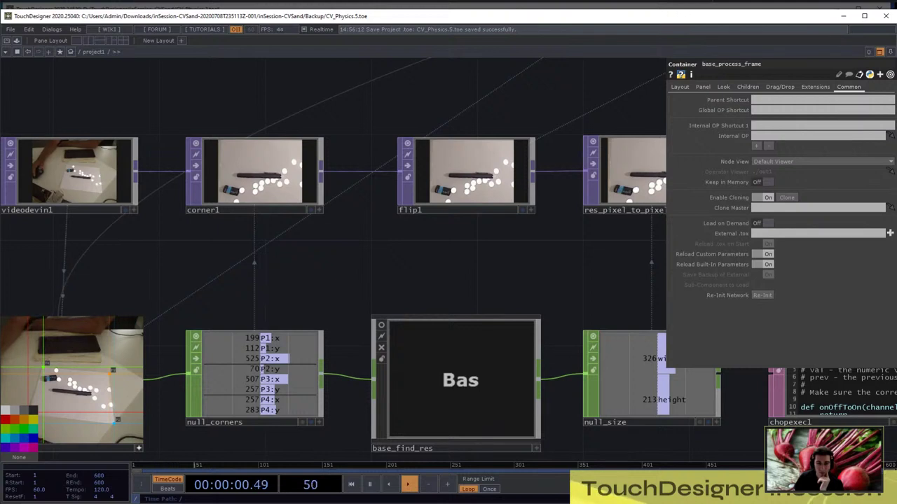
pyautogui.scroll(3, 272, 168)
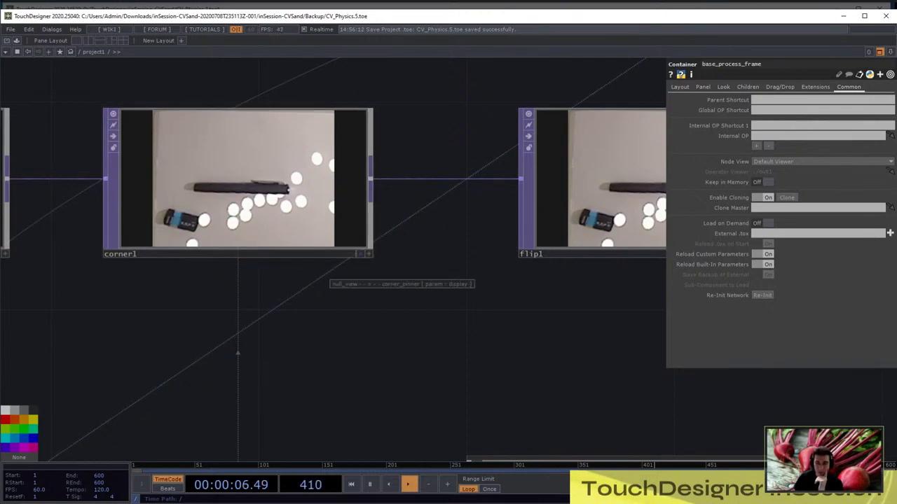
pyautogui.scroll(-6, 361, 136)
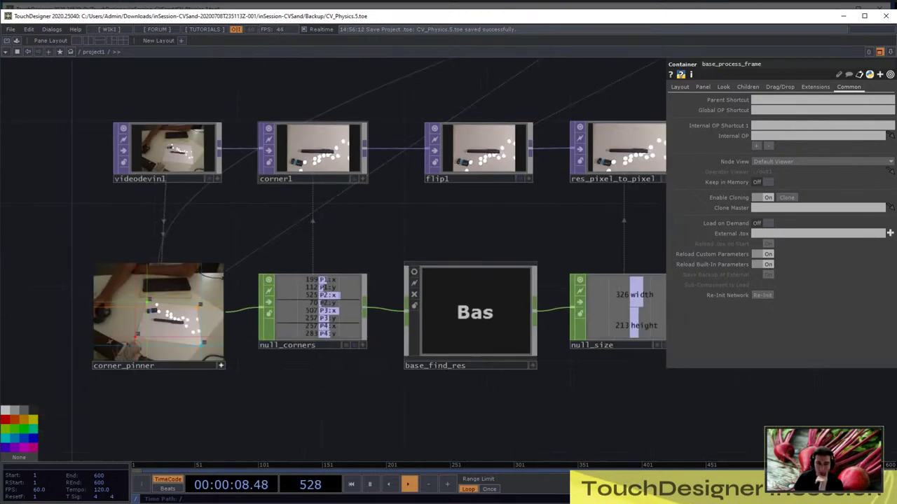
pyautogui.scroll(6, 267, 269)
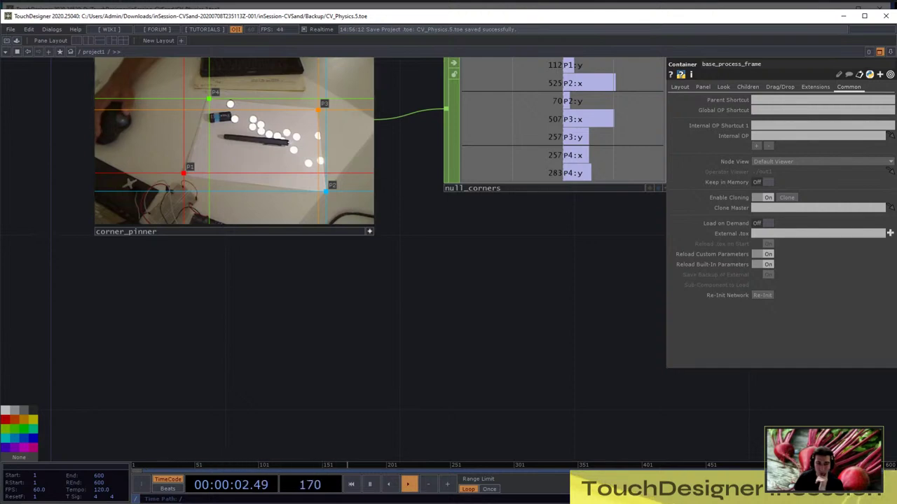
pyautogui.moveTo(475, 329); pyautogui.dragTo(305, 442)
pyautogui.scroll(-5, 327, 380)
pyautogui.scroll(6, 341, 135)
pyautogui.scroll(-6, 327, 174)
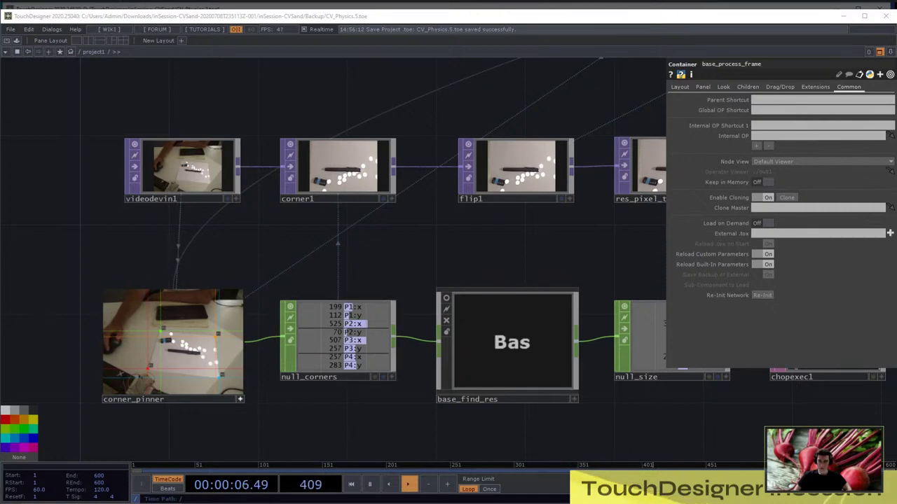
# Examine the image chain from videodevin1 through base_process_frame to null_input_frame and null_live_feed
pyautogui.moveTo(420, 246); pyautogui.dragTo(417, 246)
pyautogui.scroll(-6, 308, 234)
pyautogui.moveTo(606, 224); pyautogui.dragTo(519, 230)
pyautogui.scroll(3, 518, 217)
pyautogui.scroll(4, 525, 219)
pyautogui.scroll(-4, 580, 198)
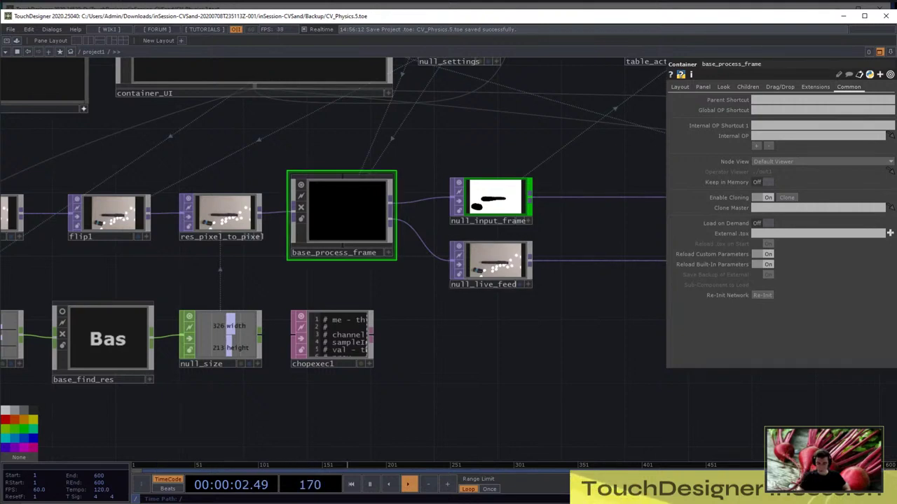
pyautogui.moveTo(414, 297); pyautogui.dragTo(567, 291)
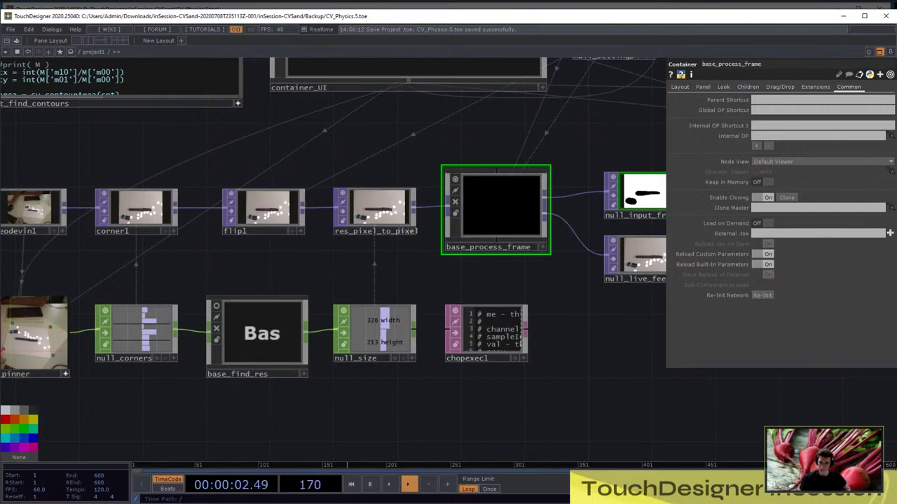
pyautogui.moveTo(575, 294); pyautogui.dragTo(427, 323)
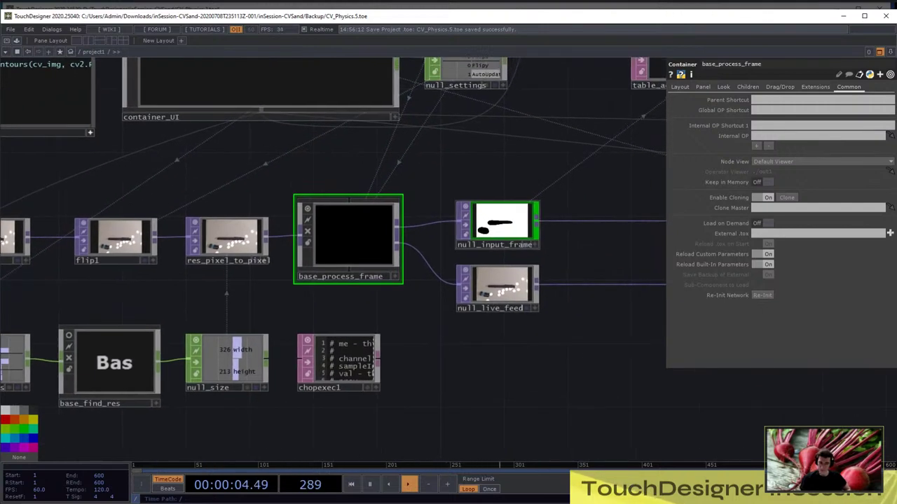
pyautogui.scroll(-3, 558, 263)
pyautogui.moveTo(277, 294); pyautogui.dragTo(402, 293)
pyautogui.scroll(5, 402, 293)
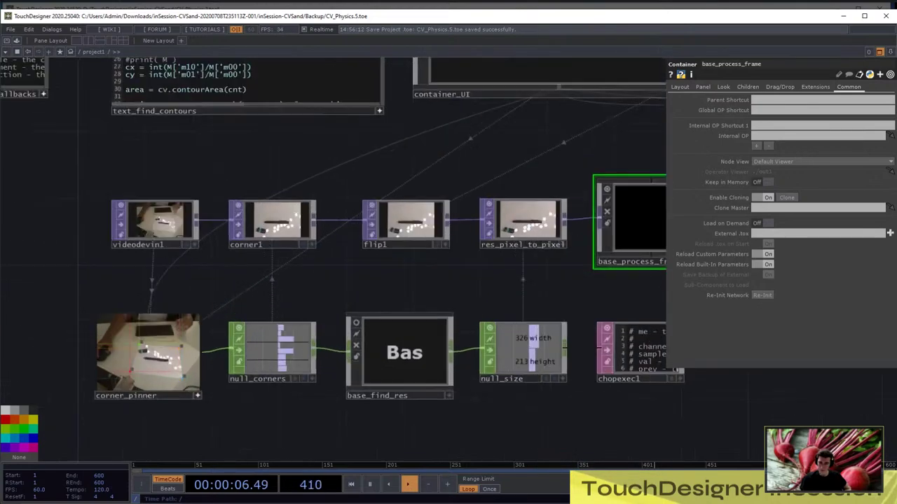
pyautogui.scroll(-2, 257, 257)
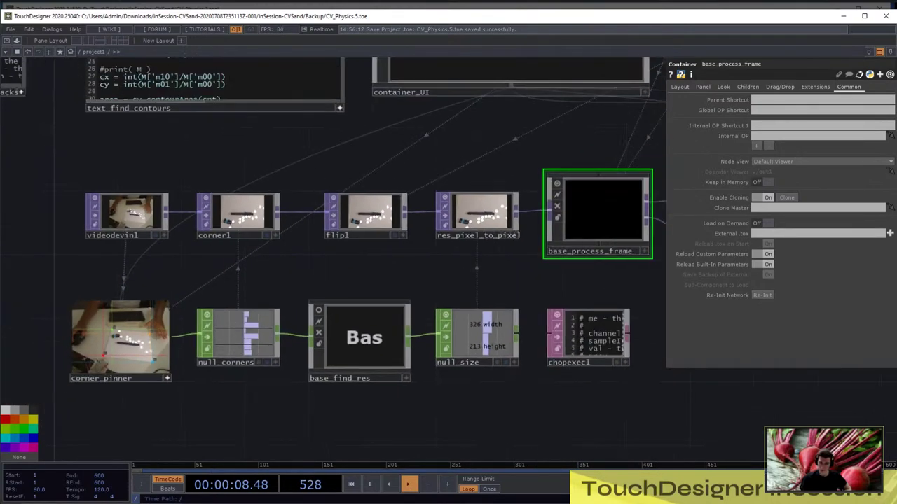
pyautogui.moveTo(295, 273); pyautogui.dragTo(227, 279)
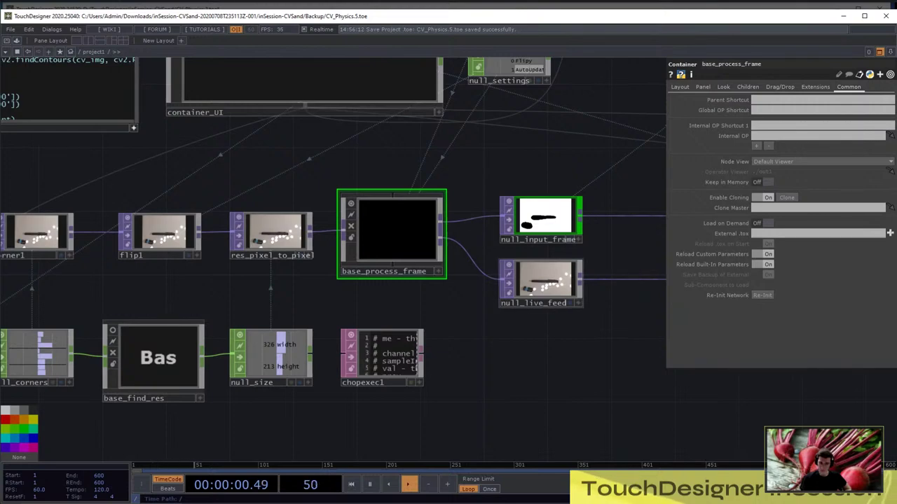
# Show the parameters of the timer_update_view Timer next to text_find_contours
pyautogui.scroll(-5, 556, 265)
pyautogui.scroll(6, 296, 173)
pyautogui.scroll(1, 283, 168)
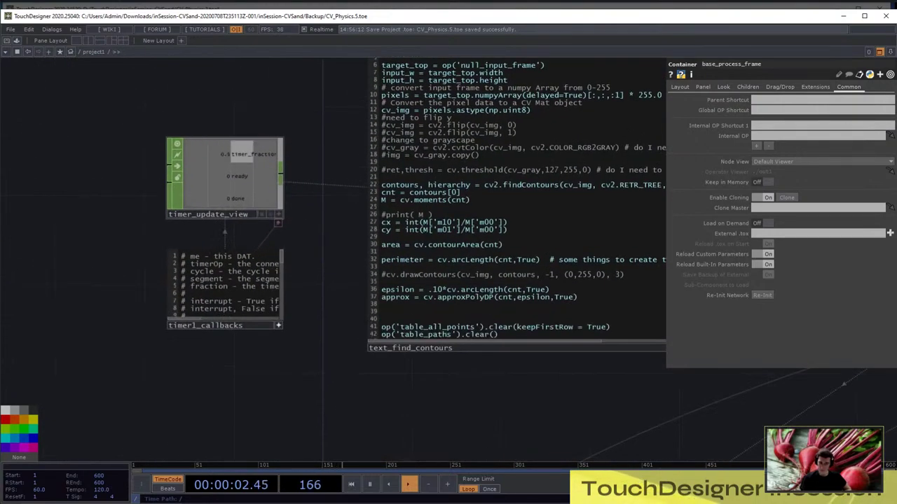
pyautogui.click(240, 189)
pyautogui.scroll(-5, 165, 140)
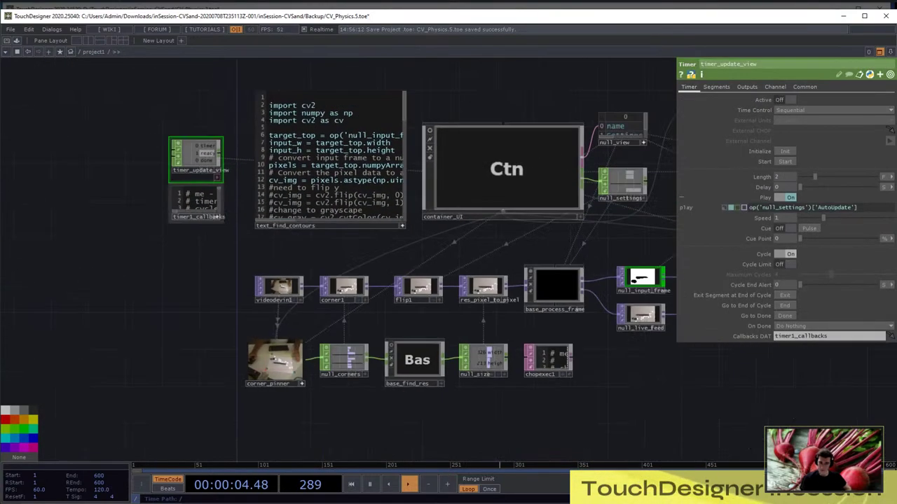
# Inspect the videodevin1 camera feed and the cropped corner1 and flip1 images alongside the corner_pinner row
pyautogui.scroll(6, 301, 224)
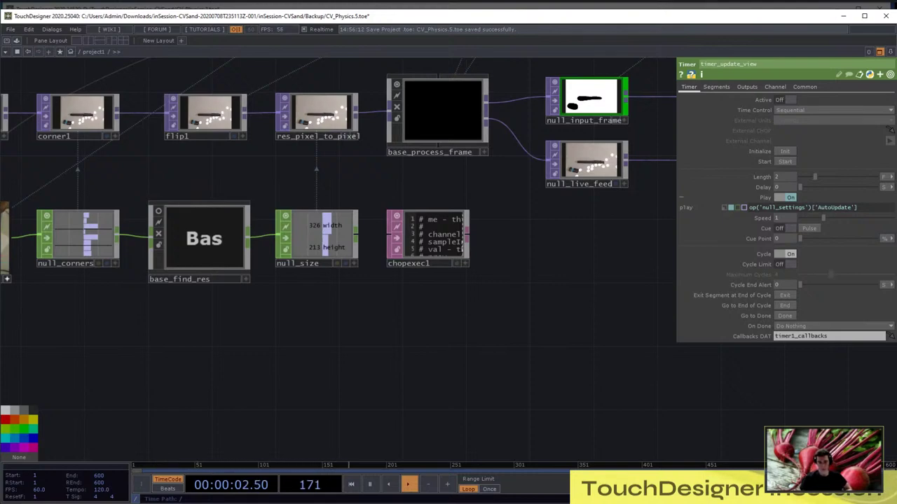
pyautogui.scroll(-3, 432, 297)
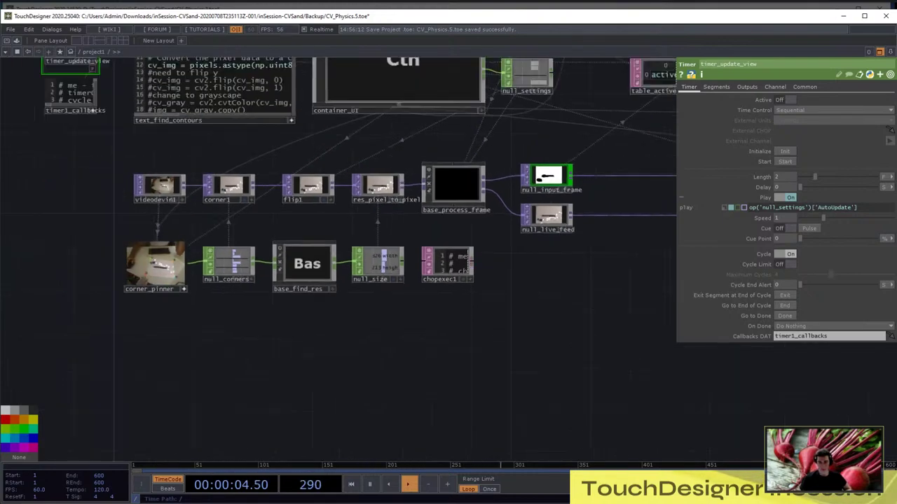
pyautogui.scroll(6, 157, 203)
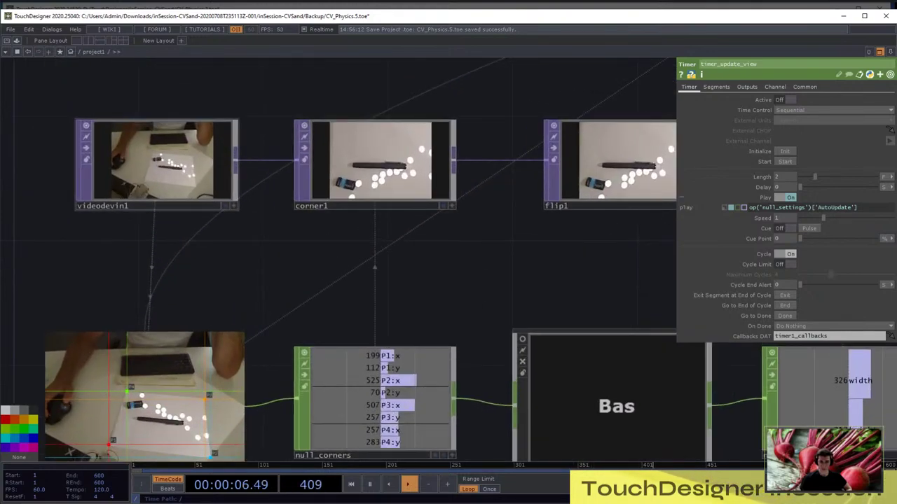
pyautogui.scroll(2, 167, 182)
pyautogui.scroll(2, 166, 178)
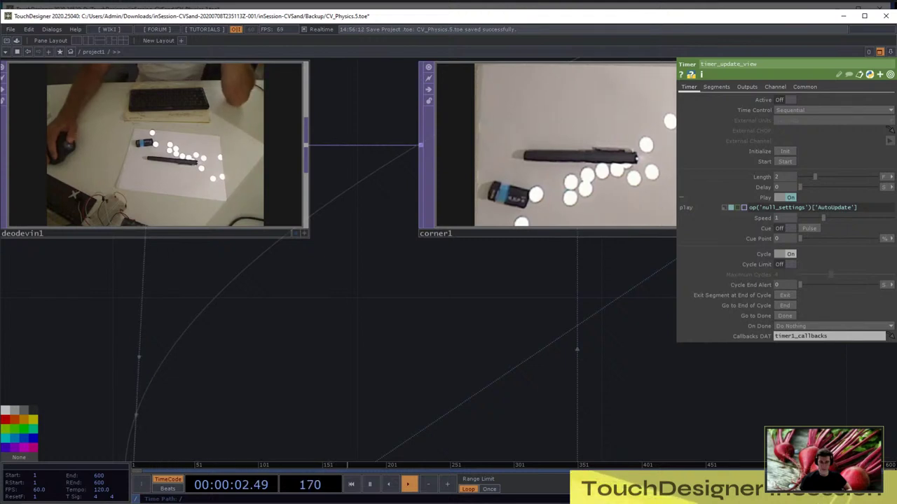
pyautogui.scroll(-4, 154, 149)
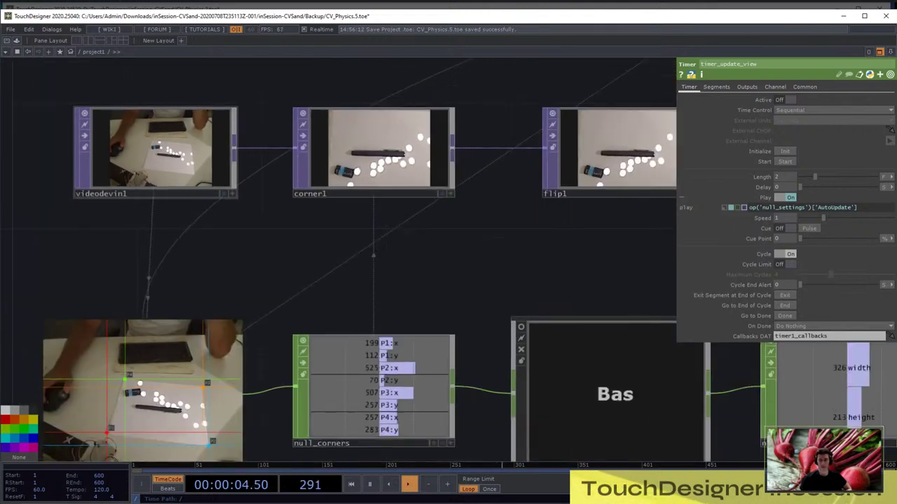
pyautogui.scroll(2, 157, 148)
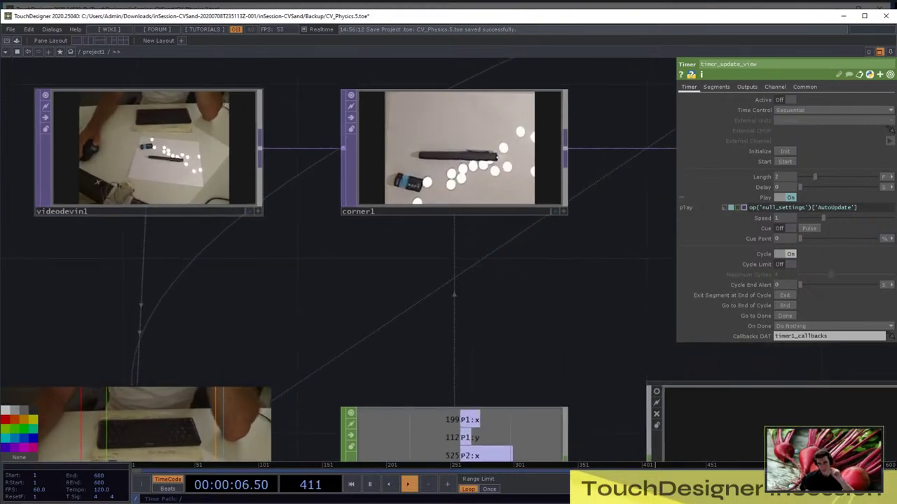
pyautogui.scroll(-5, 149, 161)
pyautogui.scroll(4, 196, 148)
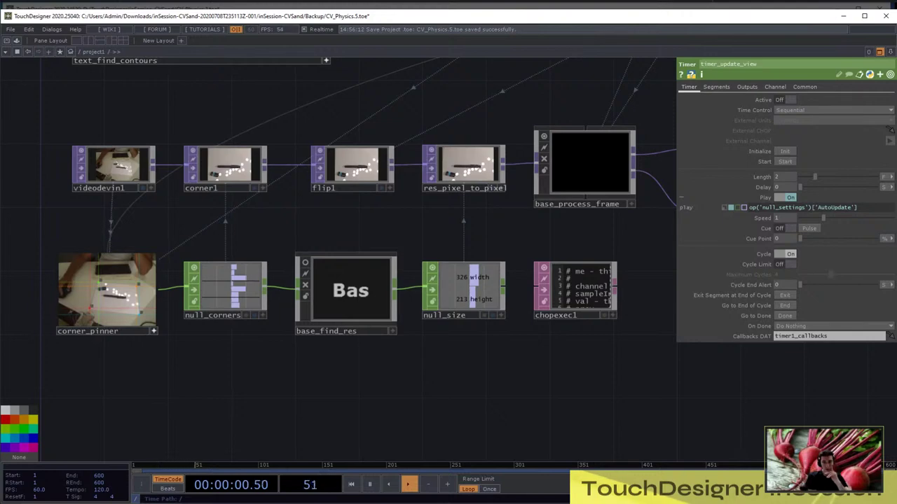
pyautogui.moveTo(280, 224); pyautogui.dragTo(281, 235)
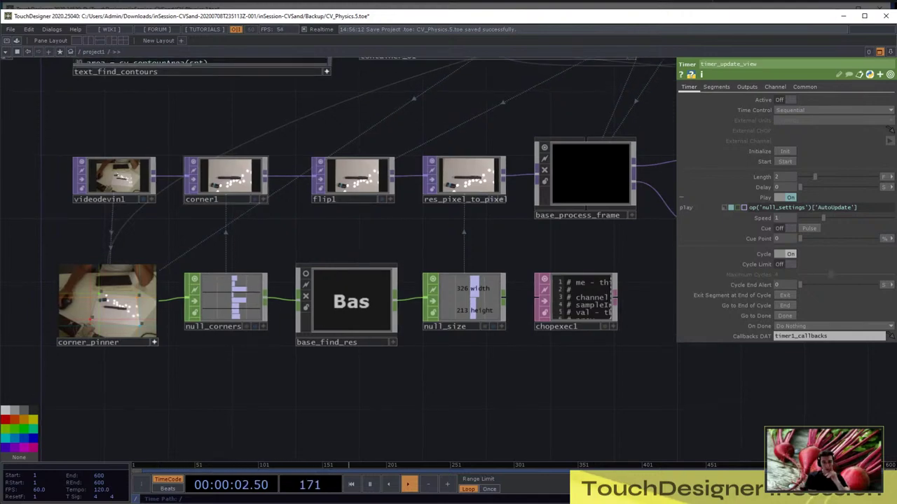
# Examine the corner1 and flip1 images and the pin coordinates in corner_pinner and null_corners within the wider network
pyautogui.scroll(4, 231, 157)
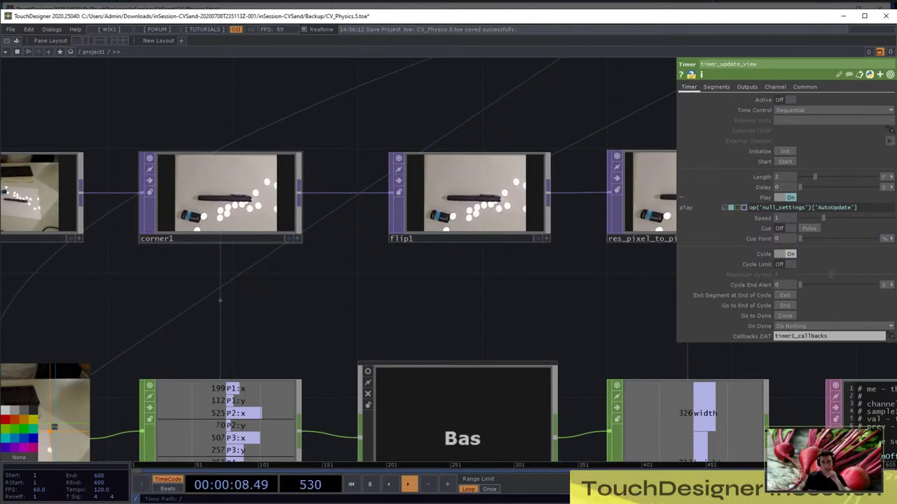
pyautogui.scroll(-4, 405, 260)
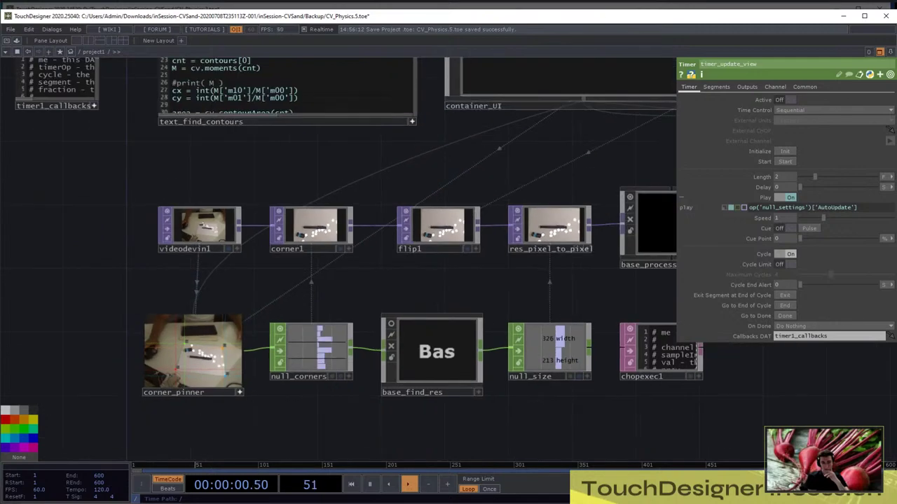
pyautogui.scroll(4, 176, 414)
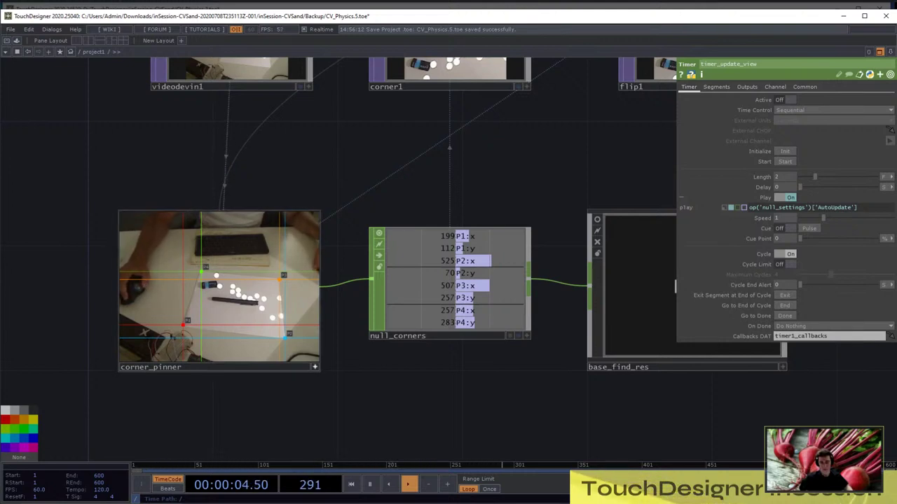
pyautogui.scroll(-5, 396, 385)
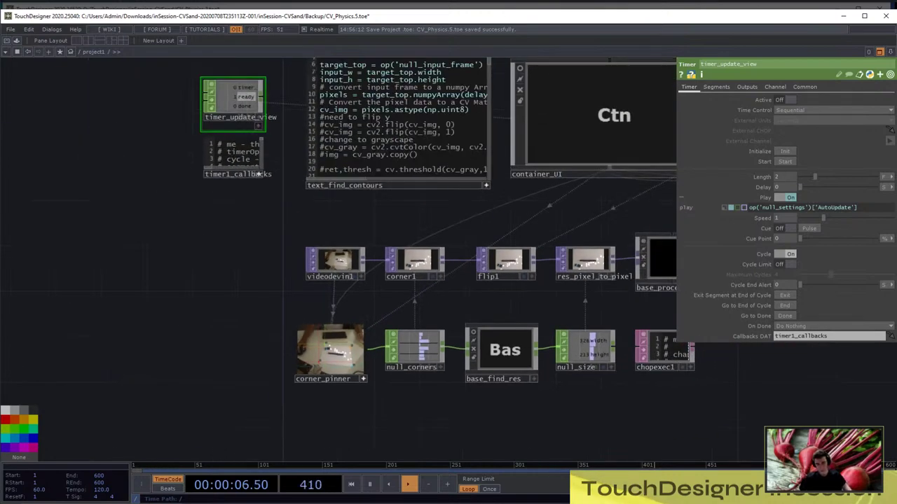
pyautogui.moveTo(425, 241); pyautogui.dragTo(283, 270)
pyautogui.scroll(5, 284, 270)
pyautogui.scroll(-4, 284, 270)
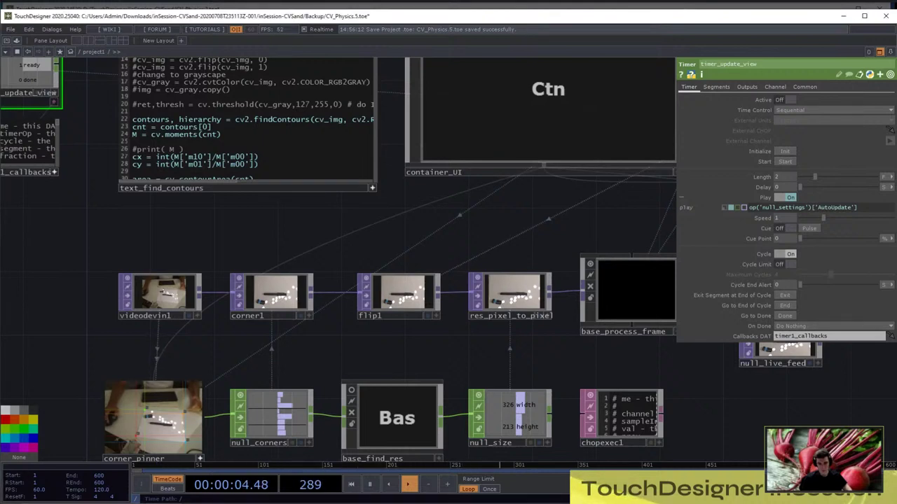
# Move corner_pinner, null_corners, base_find_res, null_size and chopexec1 together further below the camera image chain
pyautogui.moveTo(273, 366); pyautogui.dragTo(242, 240)
pyautogui.scroll(-5, 243, 240)
pyautogui.moveTo(134, 333); pyautogui.dragTo(433, 269, button='right')
pyautogui.moveTo(433, 334); pyautogui.dragTo(433, 334)
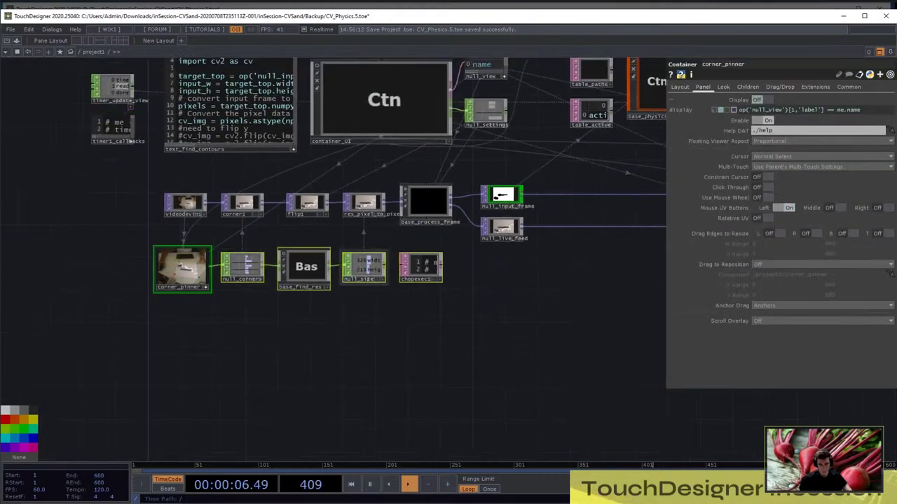
pyautogui.moveTo(306, 266); pyautogui.dragTo(309, 364)
# Place base_process_frame below the image chain, feed it directly from videodevin1, and shift videodevin1 away from corner1
pyautogui.moveTo(426, 202); pyautogui.dragTo(424, 266)
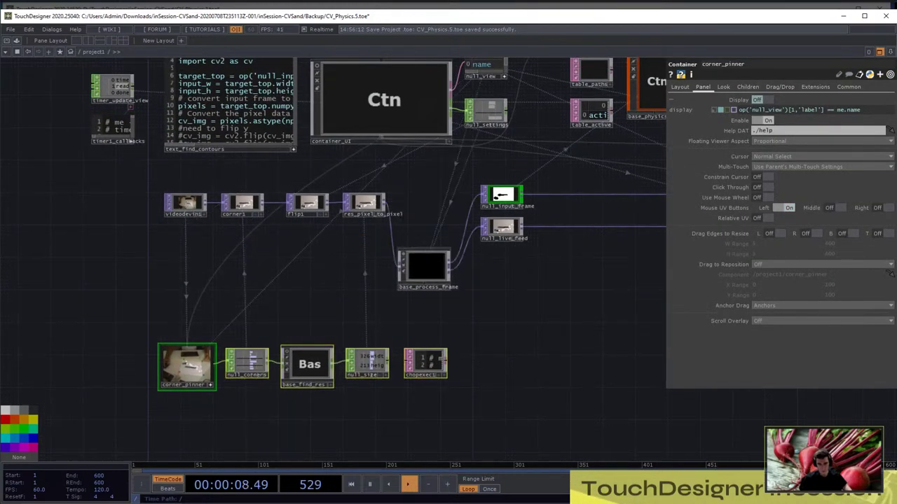
pyautogui.click(112, 87)
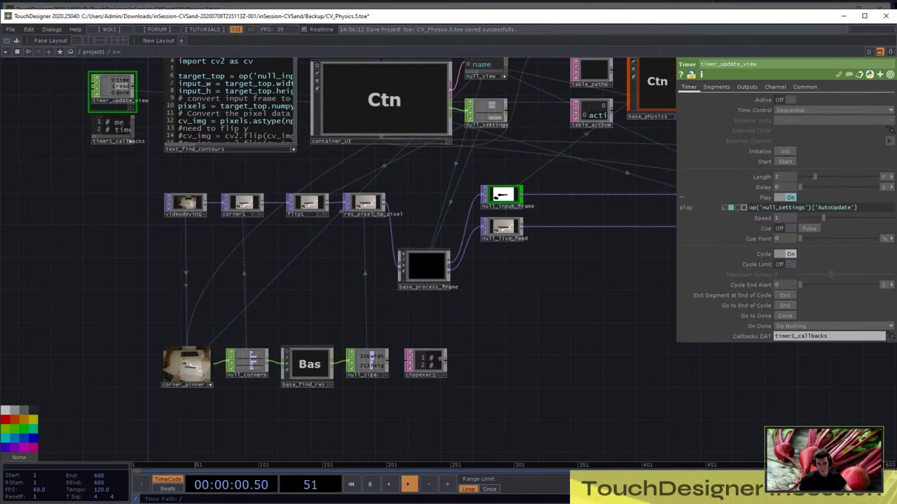
pyautogui.scroll(3, 209, 193)
pyautogui.moveTo(283, 219); pyautogui.dragTo(230, 282)
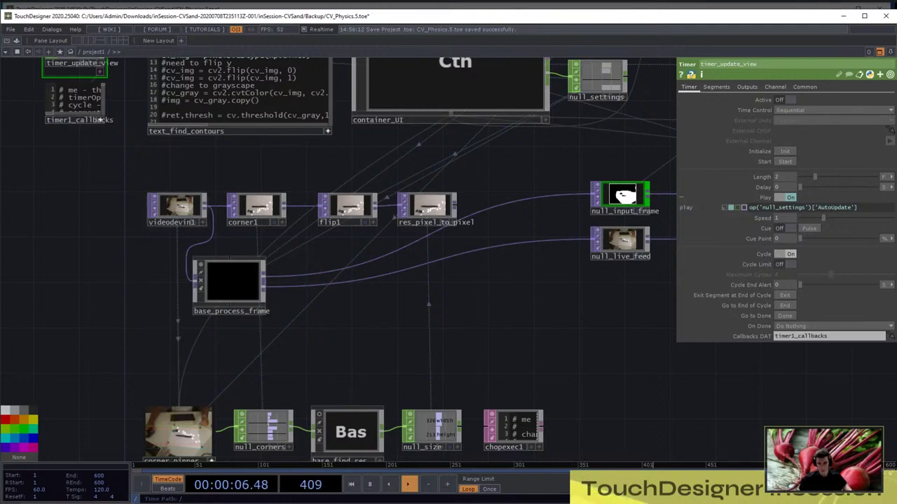
pyautogui.moveTo(179, 205); pyautogui.dragTo(101, 208)
# Check corner1's parameters and insert a new Corner Pin TOP on the wire between base_process_frame and null_input_frame
pyautogui.scroll(3, 383, 336)
pyautogui.scroll(1, 383, 337)
pyautogui.moveTo(382, 336); pyautogui.dragTo(322, 252)
pyautogui.click(150, 74)
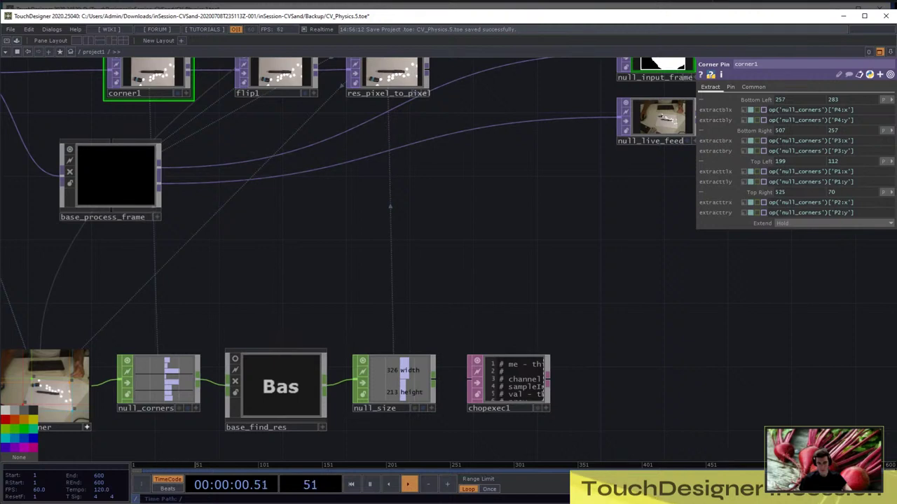
pyautogui.press('Tab')
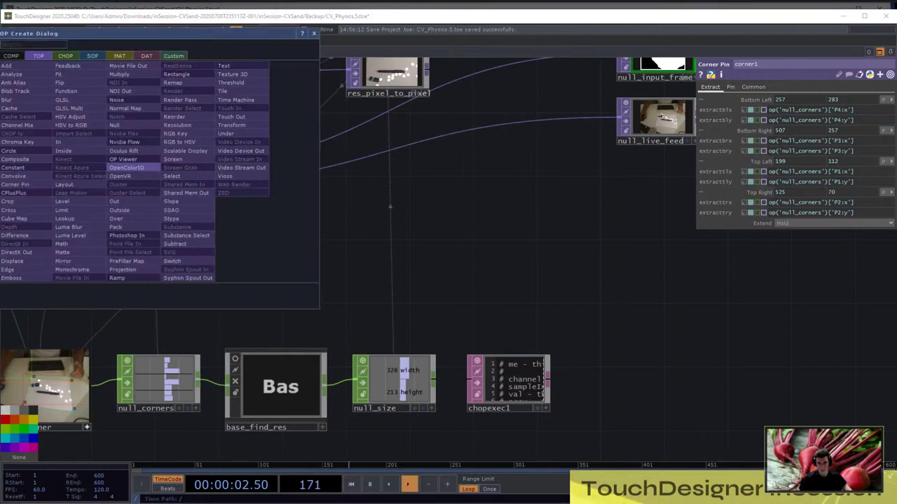
pyautogui.write('cor')
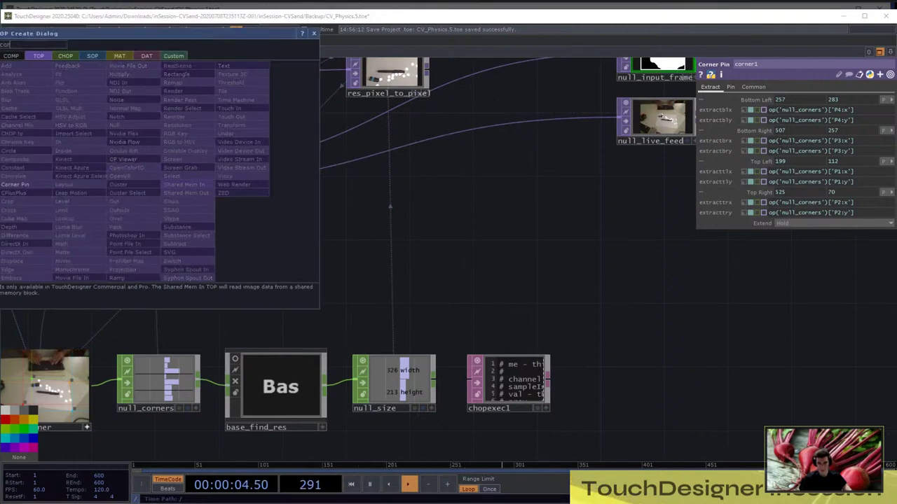
pyautogui.press('Return')
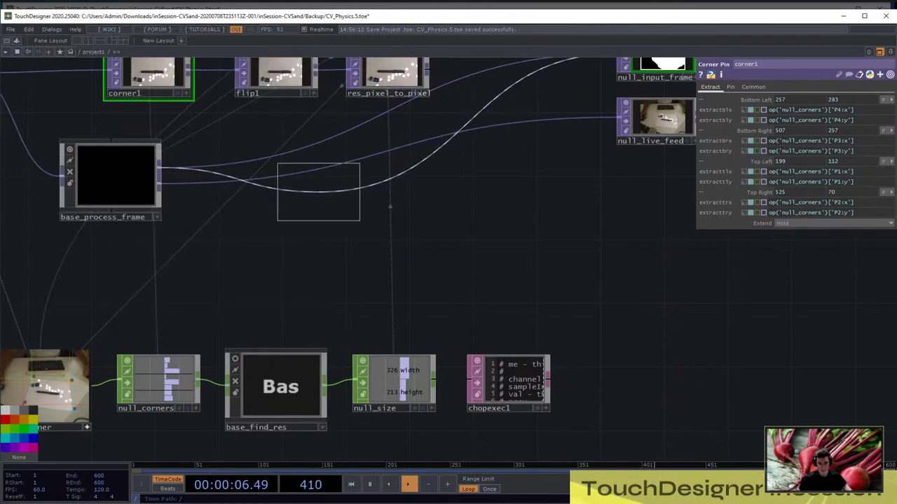
pyautogui.click(241, 167)
pyautogui.moveTo(336, 245); pyautogui.dragTo(363, 225)
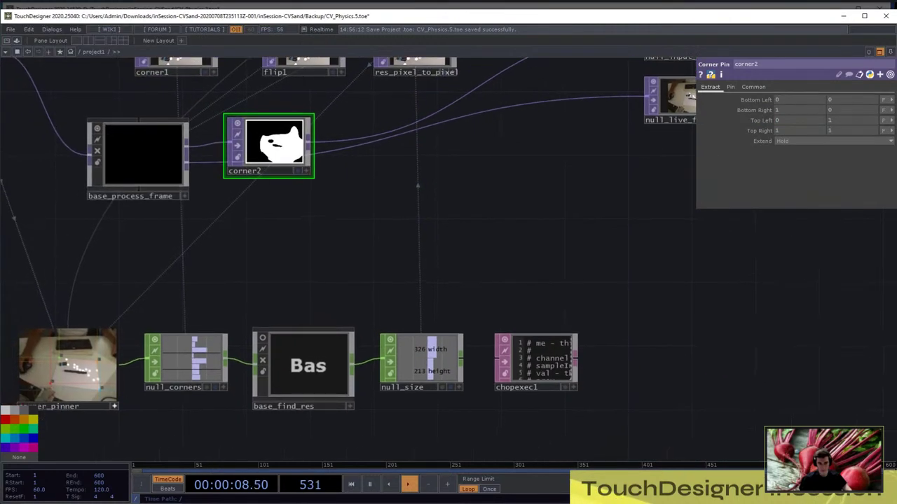
# Switch the units of all four Pin corner parameters on the corner2 Corner Pin to Pixels
pyautogui.click(730, 87)
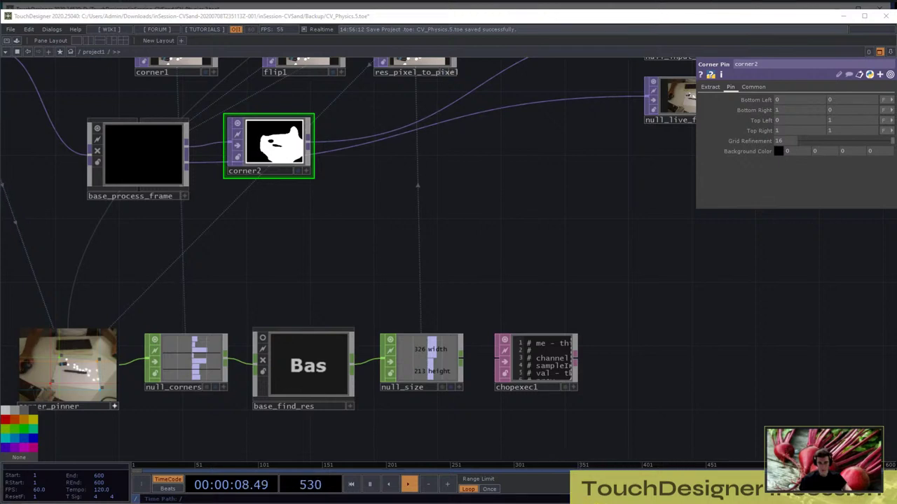
pyautogui.moveTo(259, 287); pyautogui.dragTo(259, 317)
pyautogui.click(220, 396)
pyautogui.scroll(5, 190, 404)
pyautogui.scroll(-2, 260, 319)
pyautogui.scroll(-2, 254, 284)
pyautogui.moveTo(253, 284); pyautogui.dragTo(217, 358)
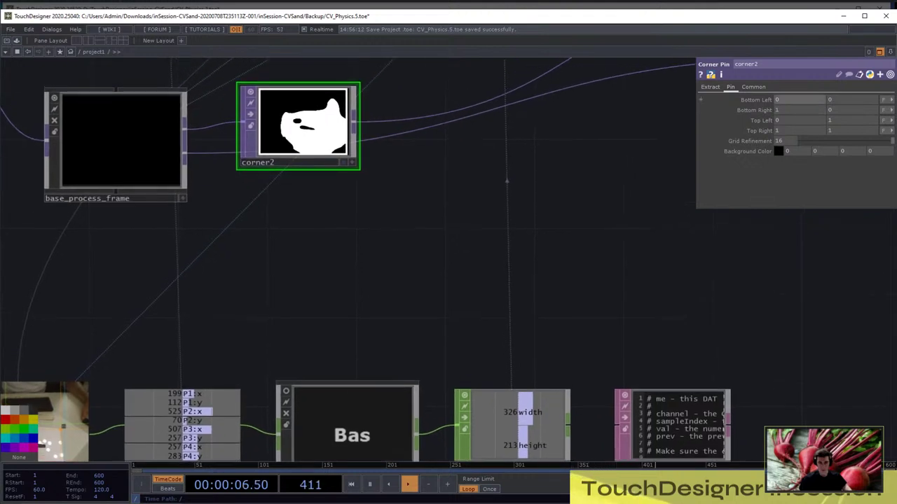
pyautogui.click(799, 99)
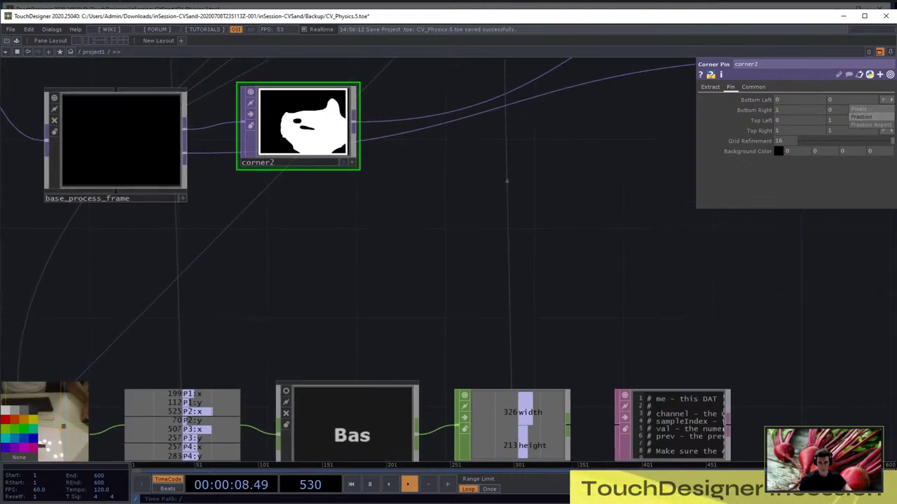
pyautogui.click(887, 110)
pyautogui.click(885, 119)
pyautogui.click(887, 121)
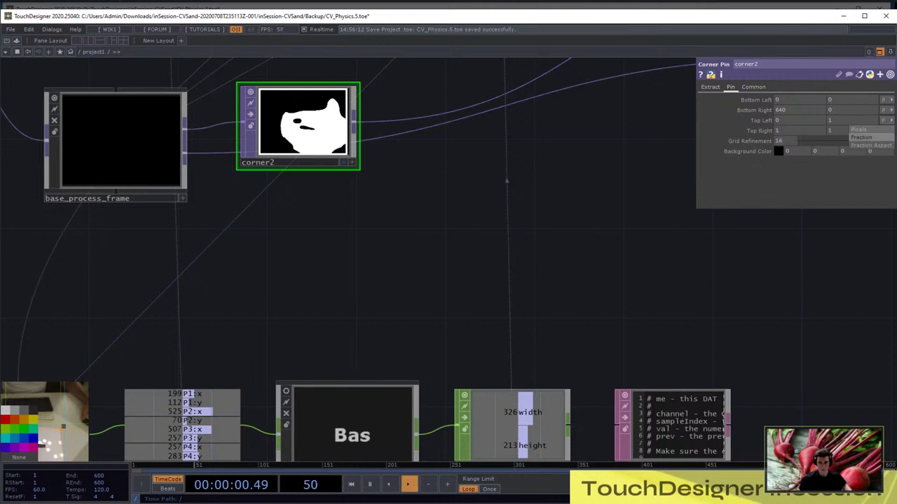
pyautogui.click(885, 129)
pyautogui.click(888, 131)
pyautogui.click(885, 140)
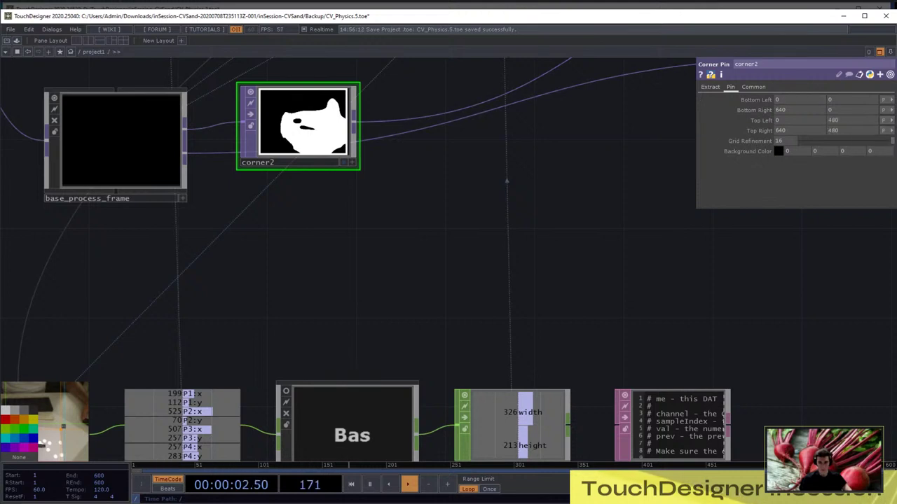
# Export the P1:x and P1:y channels of null_corners to corner2's Bottom Left pin coordinates
pyautogui.moveTo(786, 100)
pyautogui.mouseDown(button='middle')
pyautogui.moveTo(786, 91)
pyautogui.moveTo(802, 88)
pyautogui.moveTo(789, 86)
pyautogui.mouseUp(button='middle')
pyautogui.moveTo(785, 85); pyautogui.dragTo(786, 86)
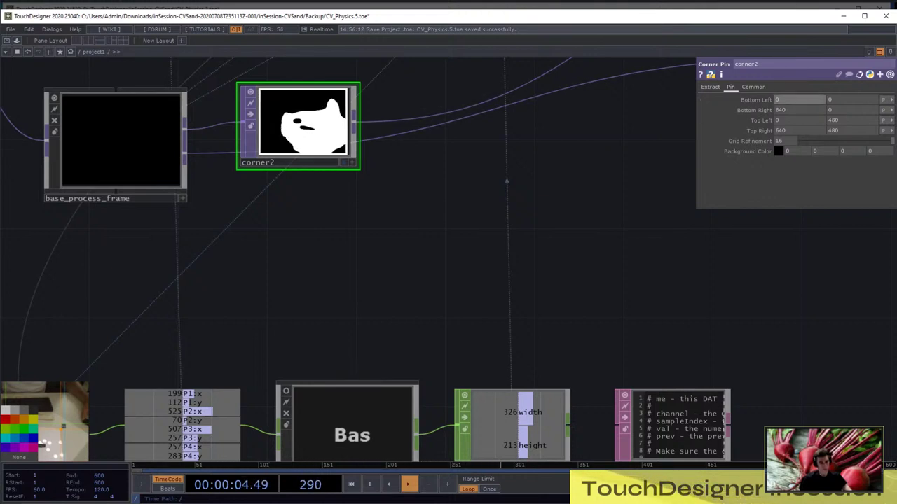
pyautogui.scroll(-3, 443, 247)
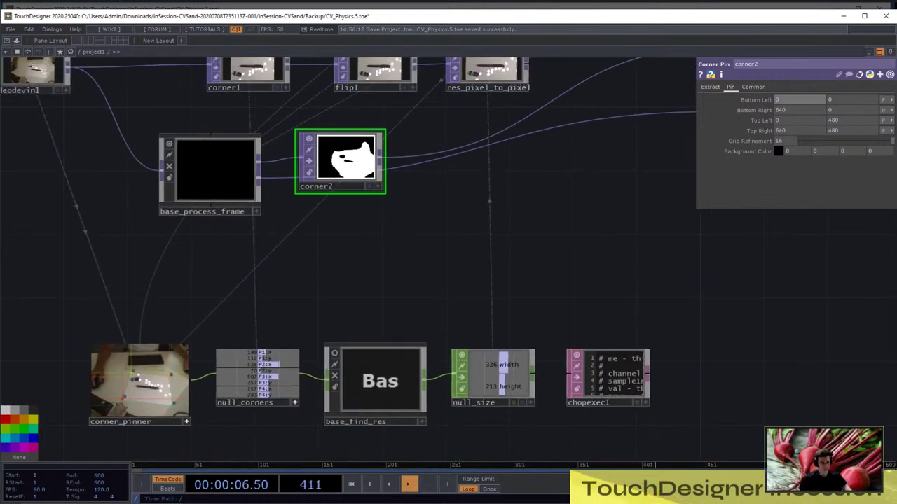
pyautogui.moveTo(448, 266); pyautogui.dragTo(419, 248)
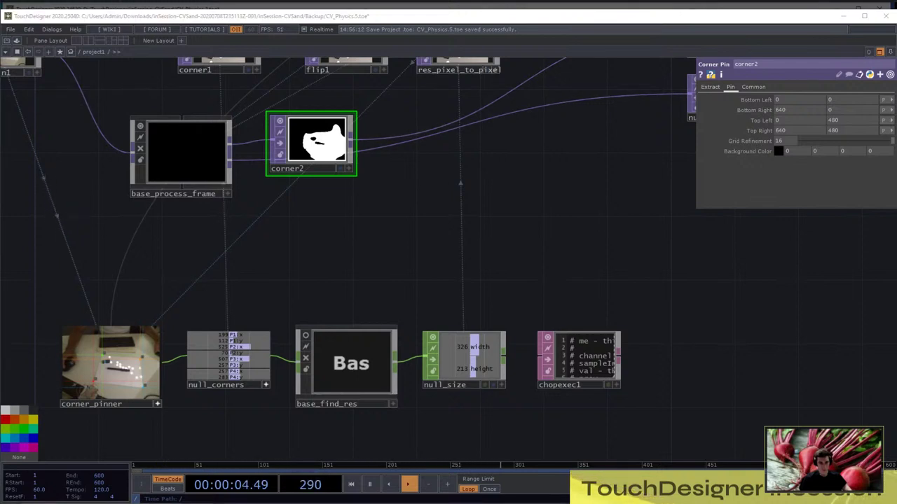
pyautogui.moveTo(235, 336); pyautogui.dragTo(798, 100)
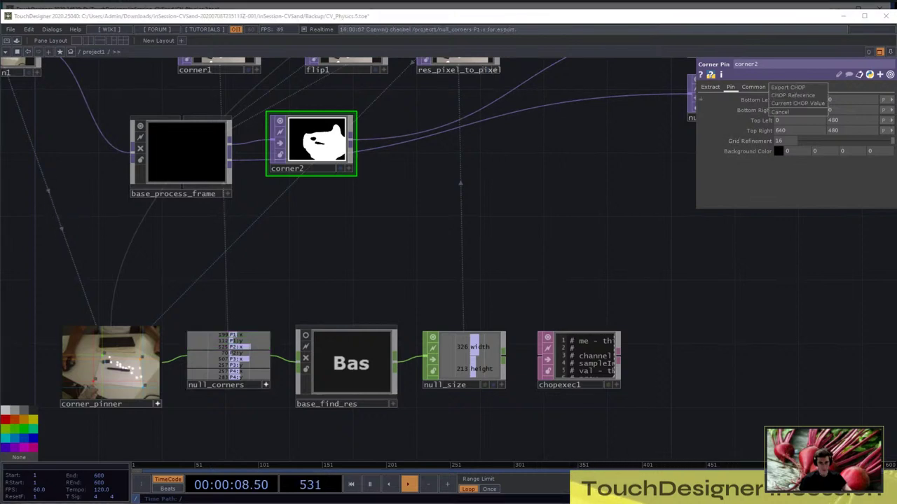
pyautogui.click(797, 88)
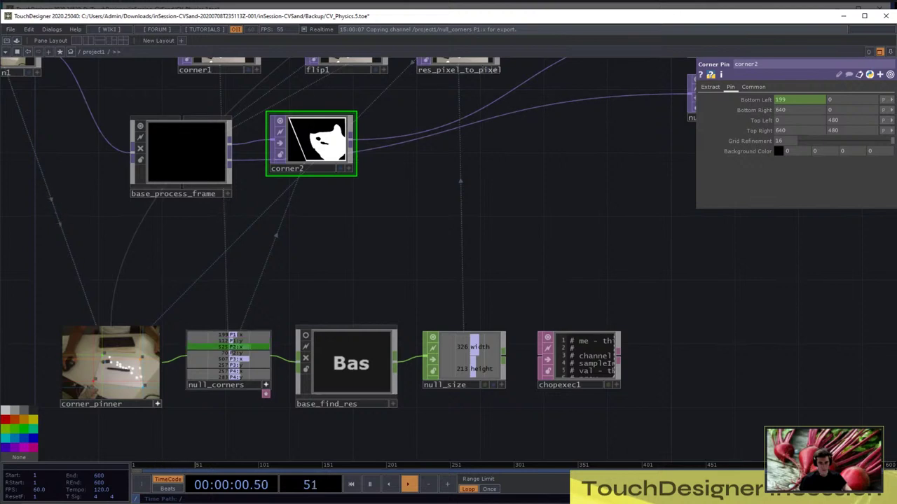
pyautogui.moveTo(242, 341); pyautogui.dragTo(850, 100)
pyautogui.click(844, 87)
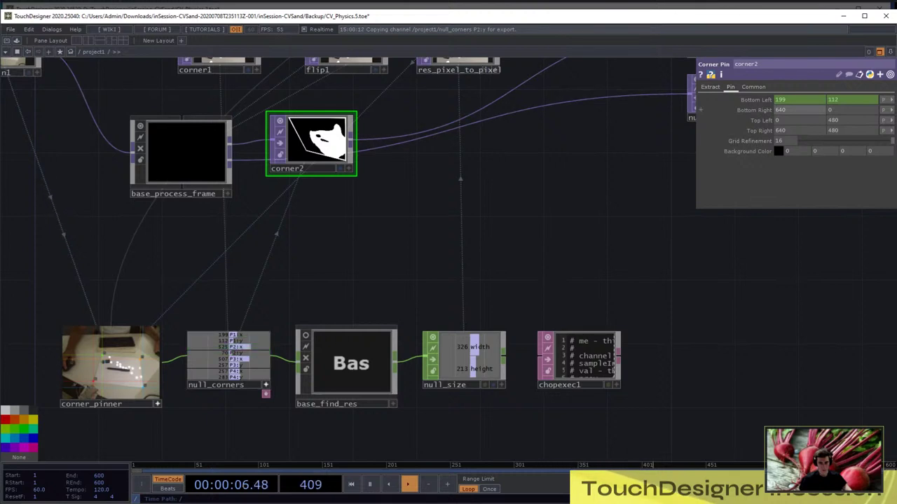
# Export the P2:x and P2:y channels of null_corners to corner2's Bottom Right pin coordinates
pyautogui.moveTo(788, 110); pyautogui.dragTo(789, 110)
pyautogui.click(783, 97)
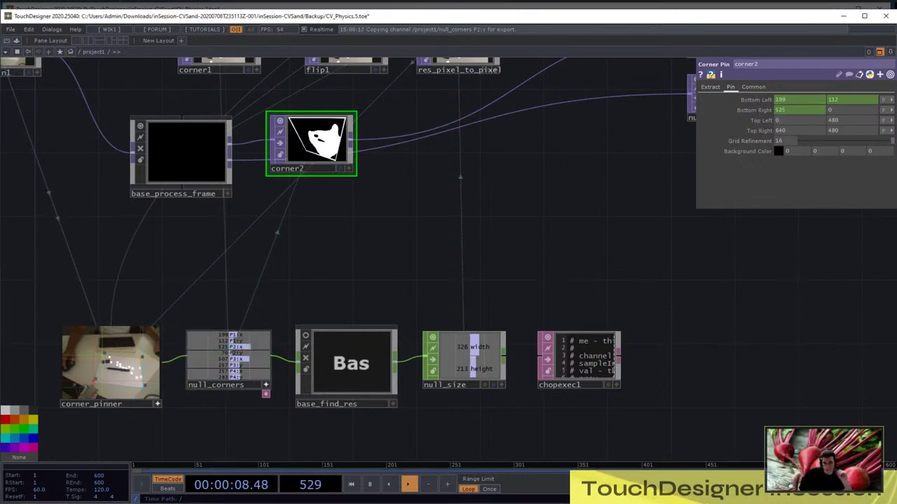
pyautogui.moveTo(238, 354); pyautogui.dragTo(844, 110)
pyautogui.click(834, 95)
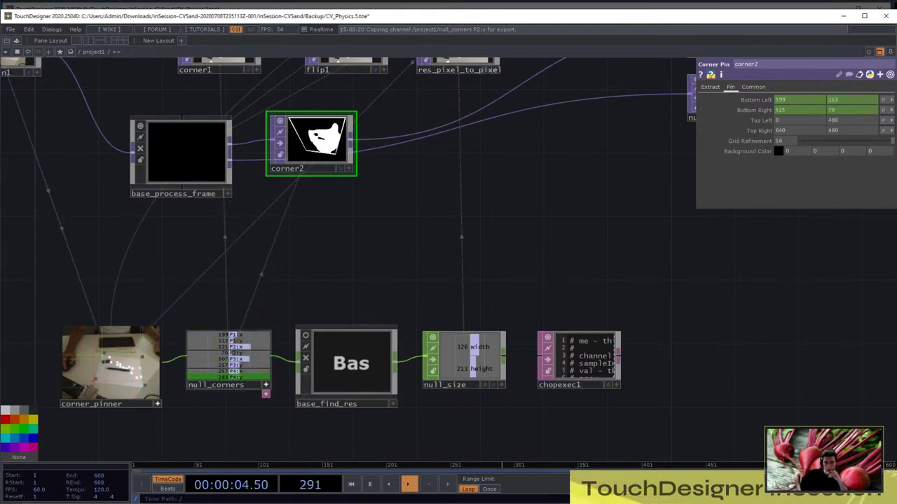
# Export the P4:x and P4:y channels of null_corners to corner2's Top Left pin coordinates
pyautogui.moveTo(238, 372); pyautogui.dragTo(785, 120)
pyautogui.click(779, 108)
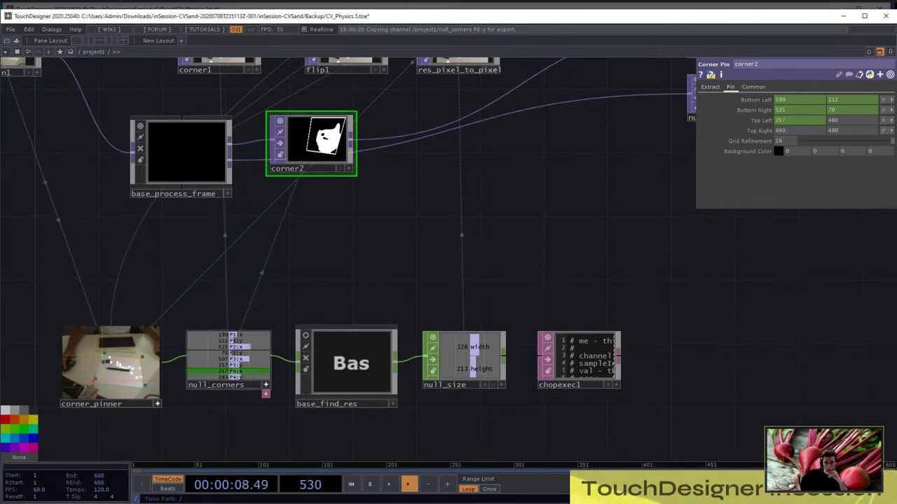
pyautogui.moveTo(238, 378); pyautogui.dragTo(840, 120)
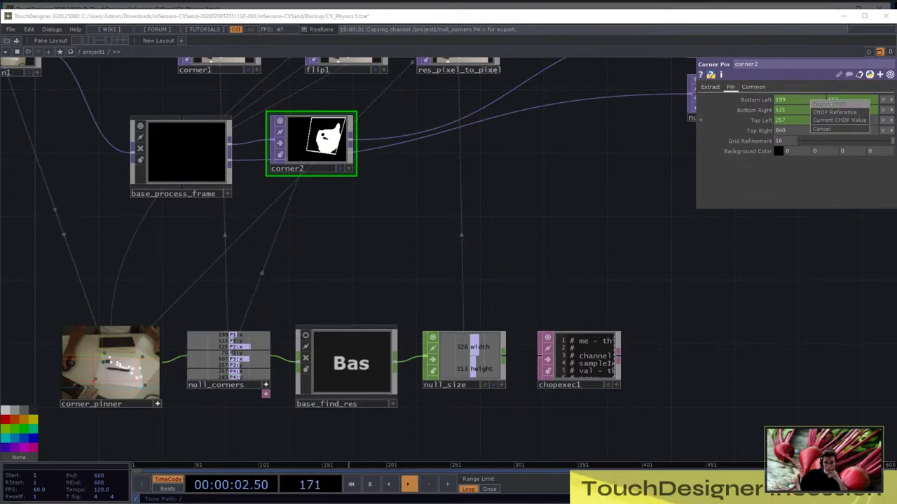
pyautogui.click(829, 104)
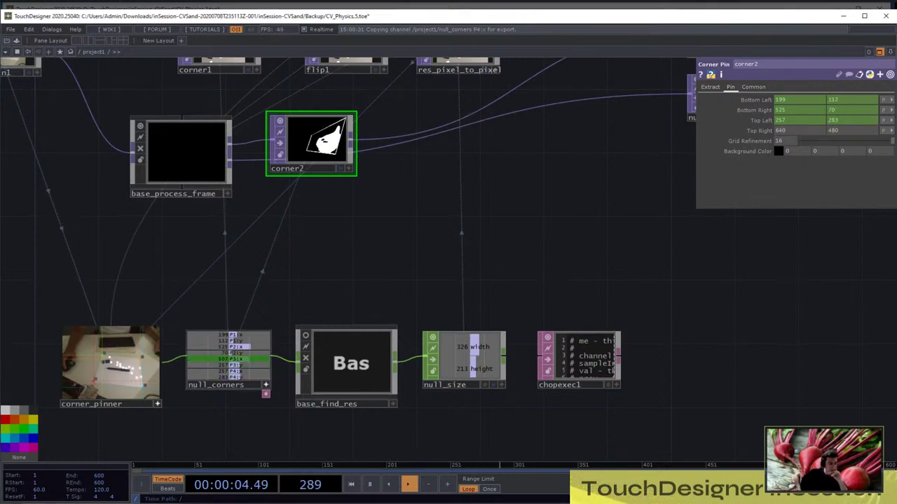
# Export P3:x and P3:y of null_corners to corner2's Top Right pin coordinates and move corner2 slightly lower in the network
pyautogui.moveTo(239, 359); pyautogui.dragTo(804, 130)
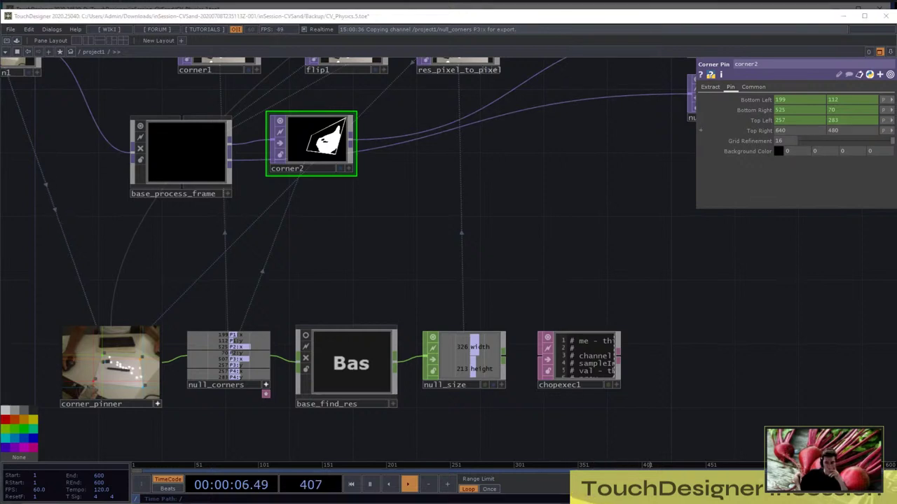
pyautogui.click(803, 117)
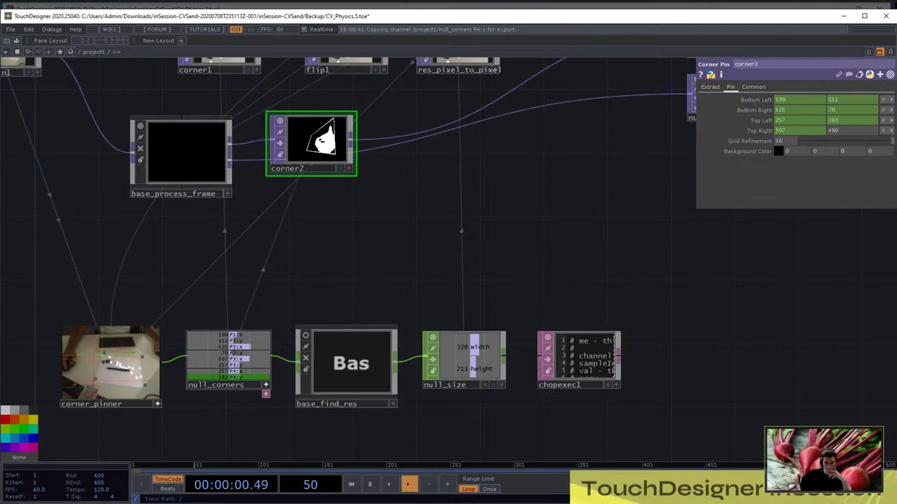
pyautogui.moveTo(231, 365); pyautogui.dragTo(851, 131)
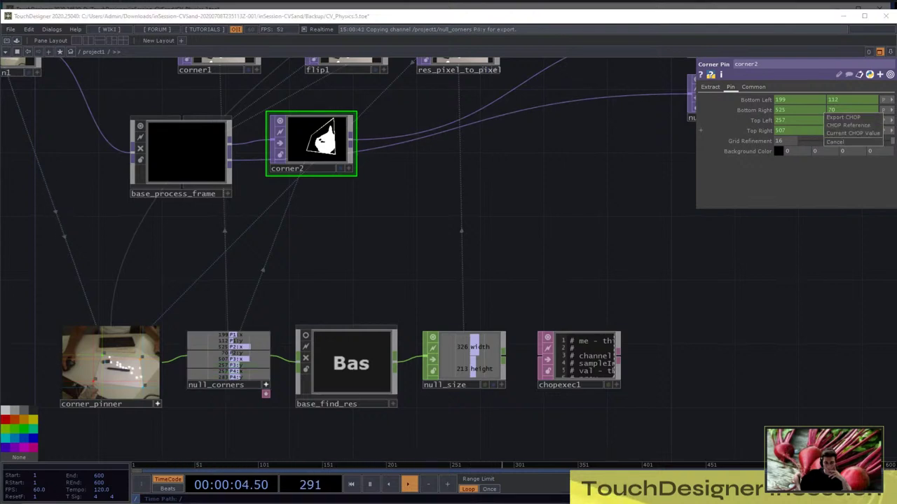
pyautogui.click(847, 117)
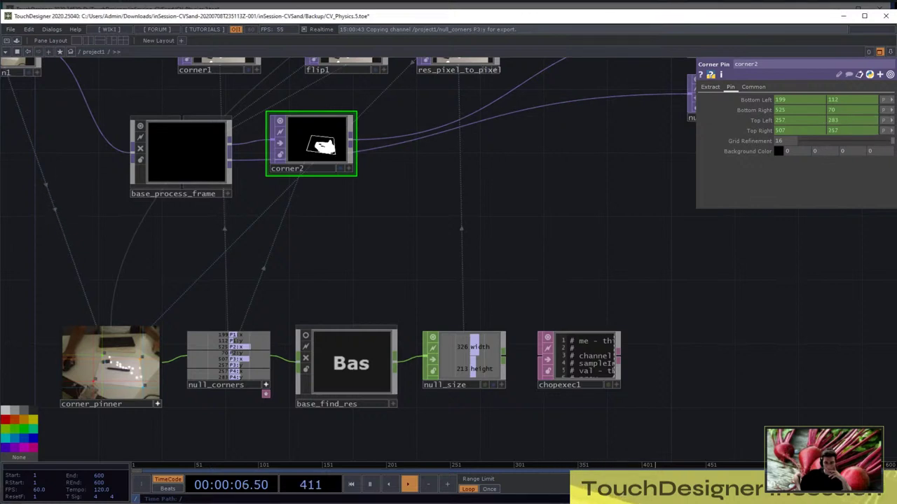
pyautogui.scroll(-3, 370, 213)
pyautogui.moveTo(327, 176); pyautogui.dragTo(346, 203)
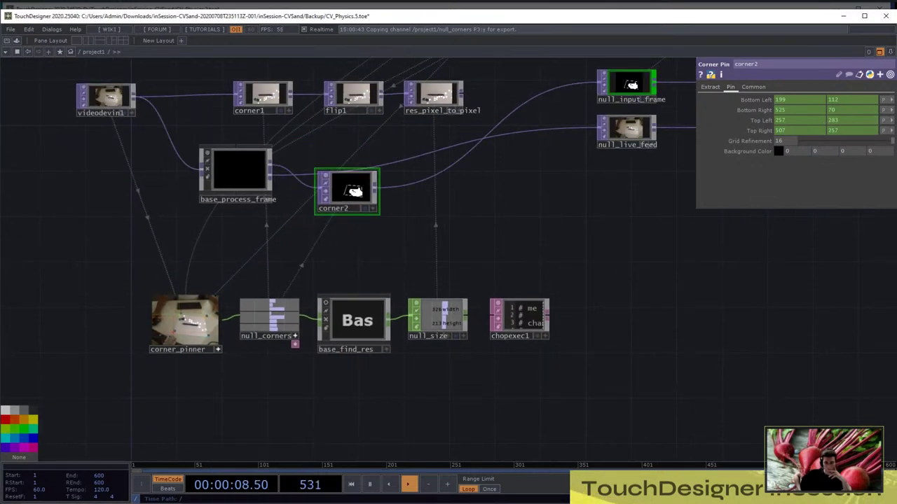
# Add a white Constant TOP fed by videodevin1 below base_process_frame and connect it to corner2 as its input
pyautogui.press('Tab')
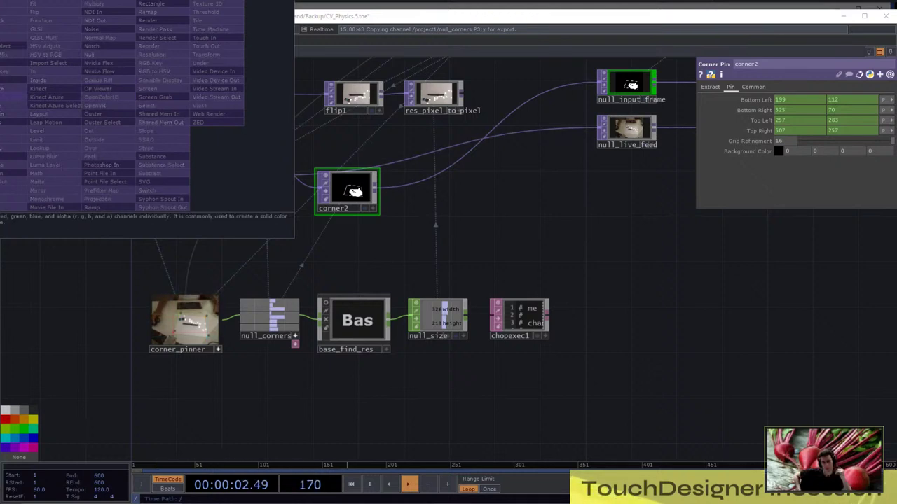
pyautogui.click(9, 98)
pyautogui.click(210, 211)
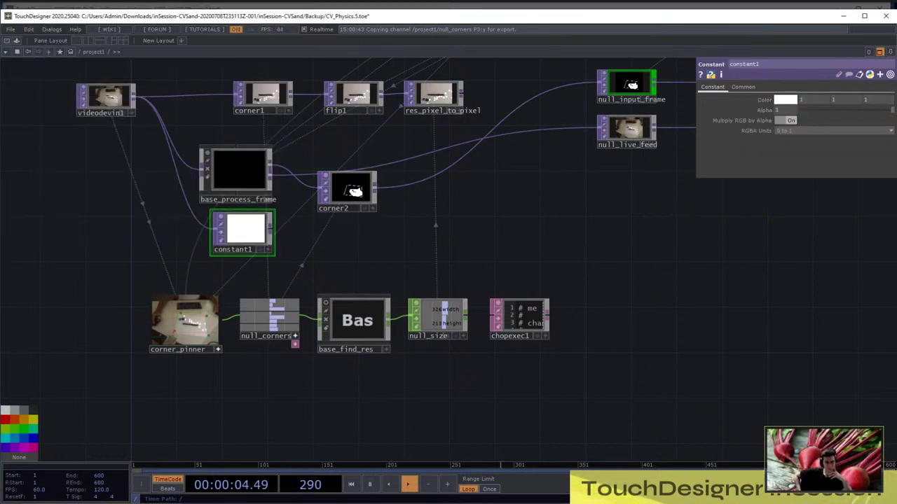
pyautogui.moveTo(276, 231); pyautogui.dragTo(315, 221)
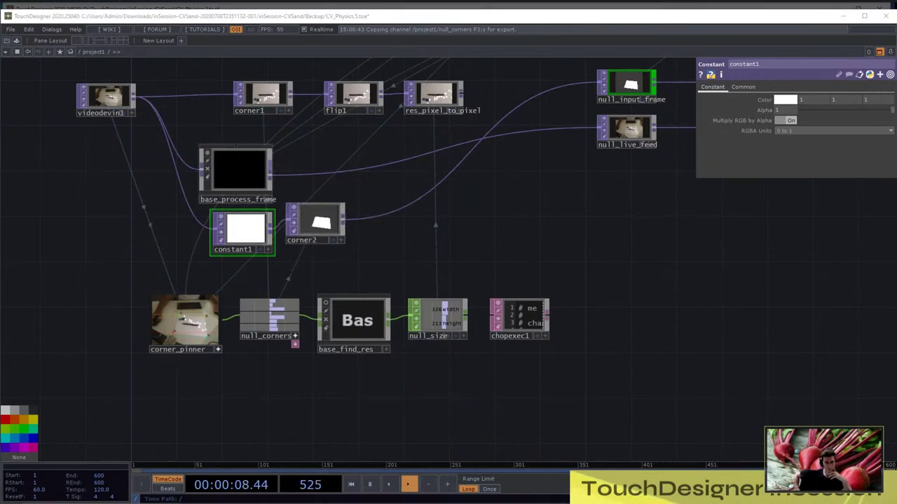
# Add a Multiply TOP that combines the processed output of base_process_frame with corner2's pinned white shape
pyautogui.press('Tab')
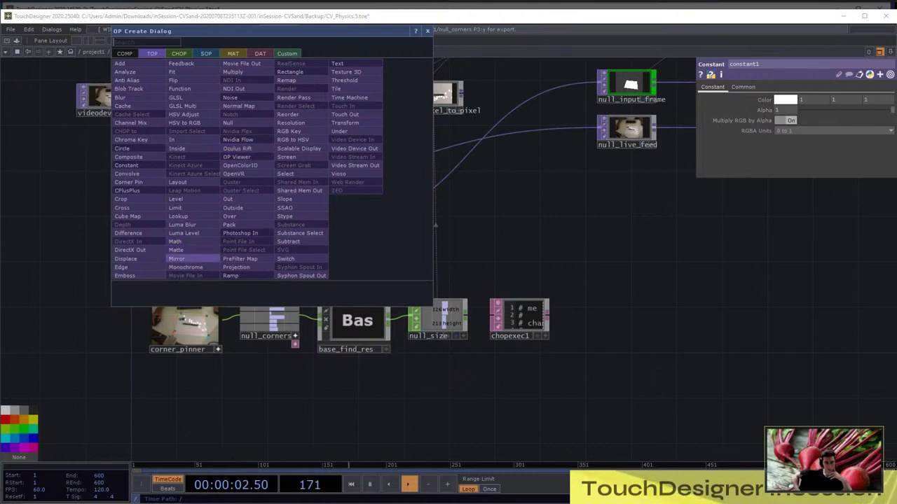
pyautogui.click(233, 72)
pyautogui.click(356, 181)
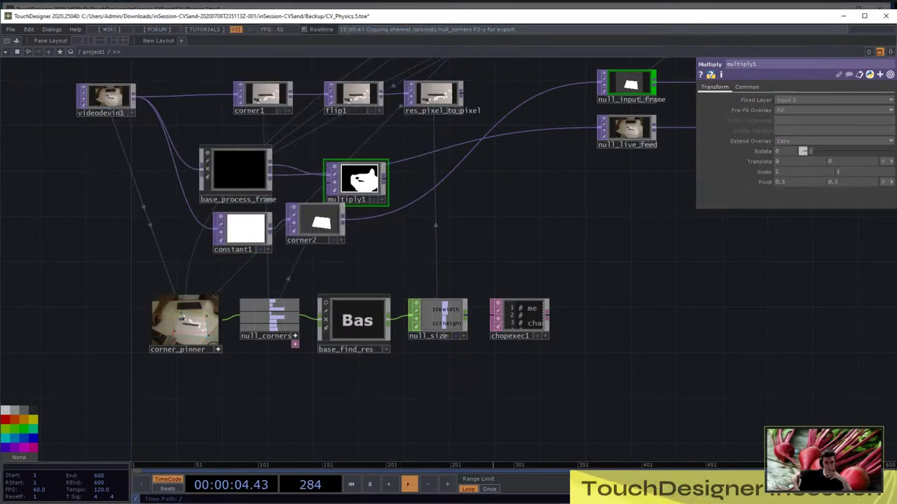
pyautogui.moveTo(435, 245); pyautogui.dragTo(393, 250)
pyautogui.moveTo(317, 185); pyautogui.dragTo(339, 185)
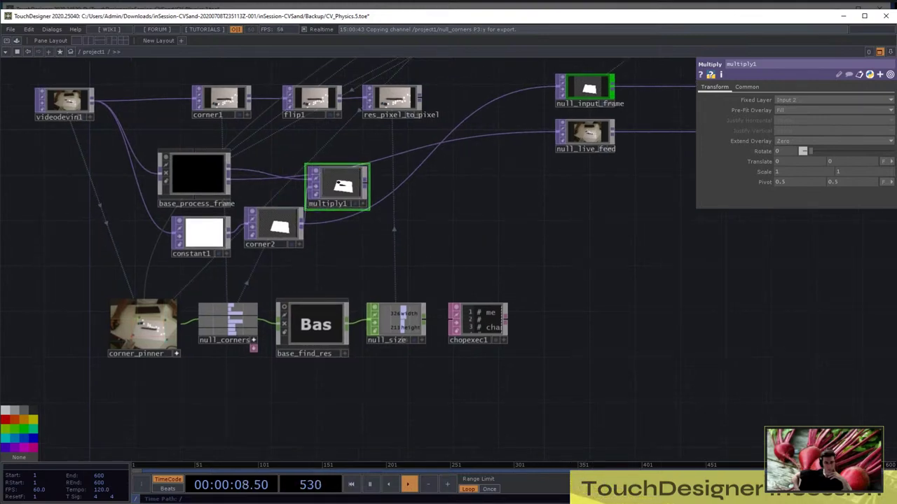
pyautogui.scroll(5, 357, 197)
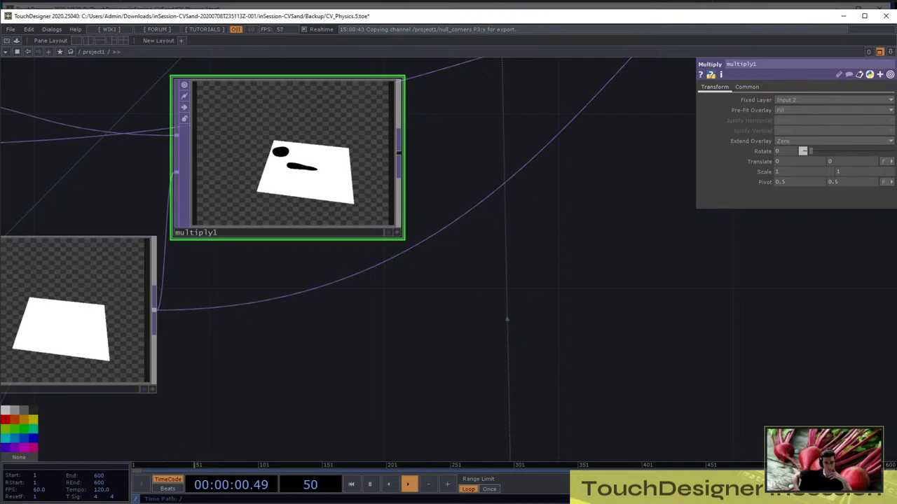
pyautogui.scroll(-4, 393, 209)
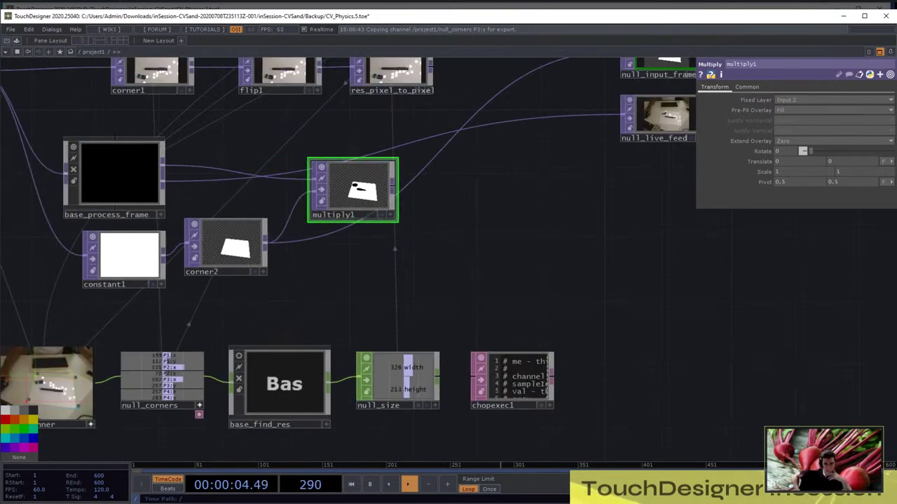
# Add an Over TOP after multiply1 and connect constant1 as its second input
pyautogui.press('Tab')
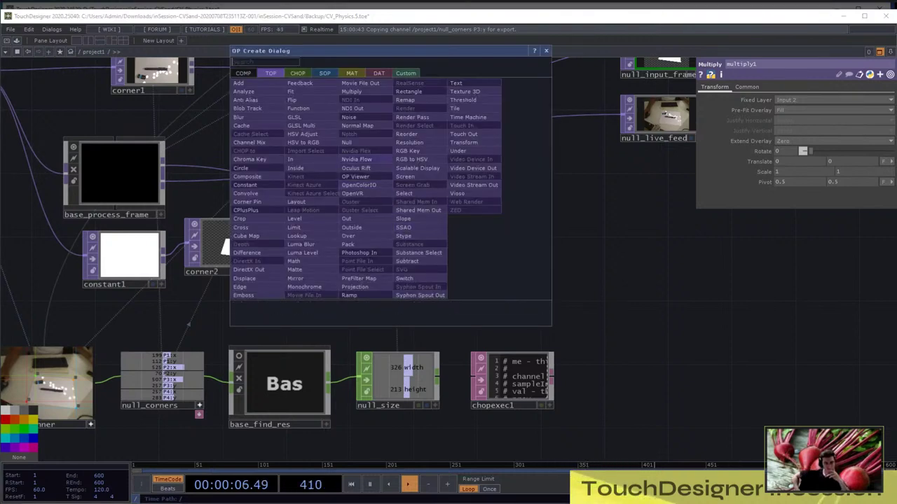
pyautogui.click(348, 235)
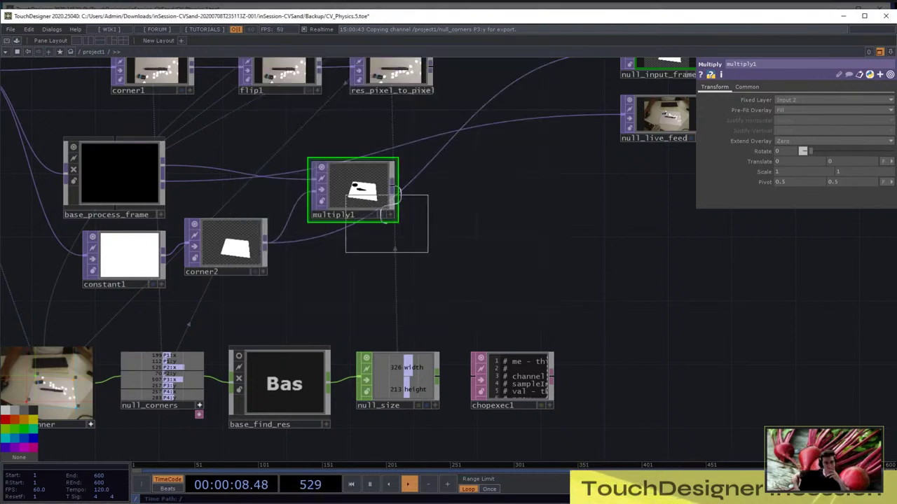
pyautogui.click(481, 191)
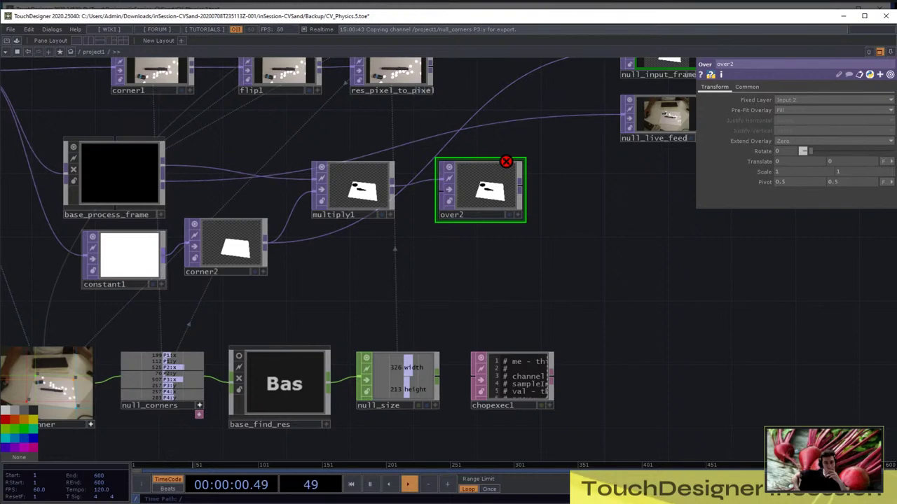
pyautogui.moveTo(164, 256); pyautogui.dragTo(441, 191)
# Examine over2's composited image up close and open its operator info
pyautogui.scroll(2, 513, 188)
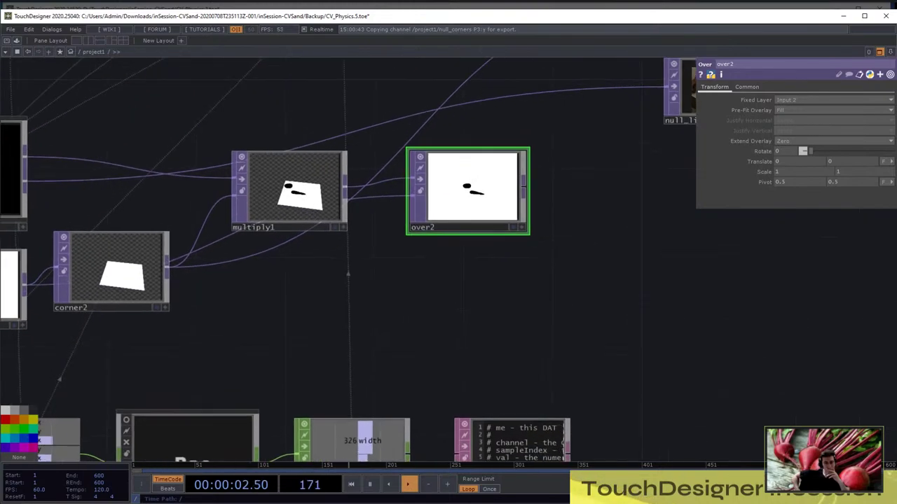
pyautogui.scroll(-3, 482, 198)
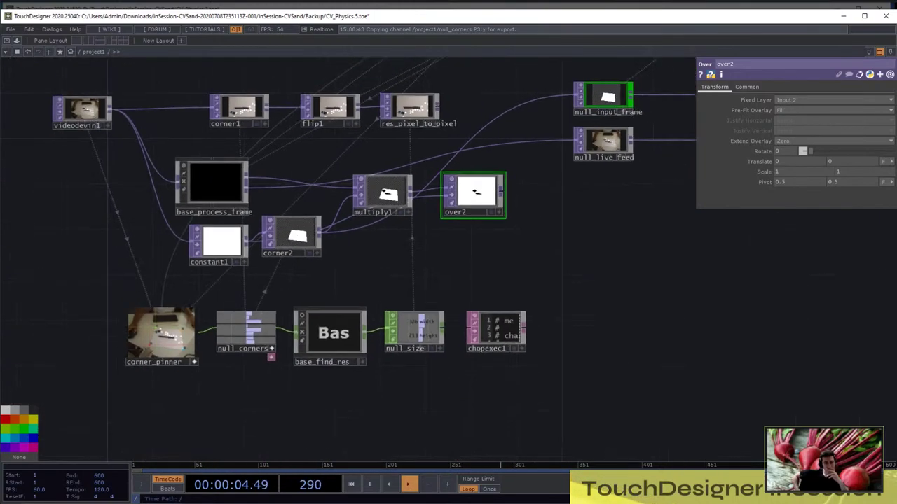
pyautogui.moveTo(518, 267); pyautogui.dragTo(437, 337)
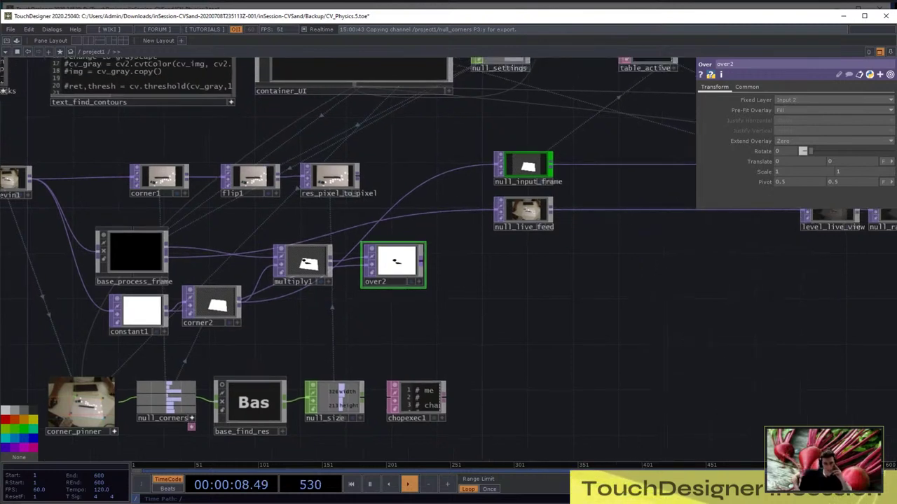
pyautogui.middleClick(392, 265)
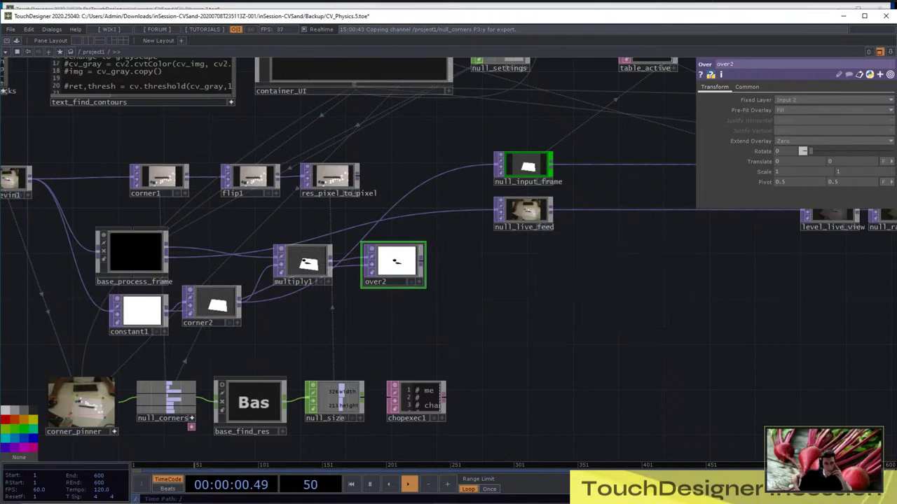
pyautogui.middleClick(392, 265)
pyautogui.scroll(8, 409, 267)
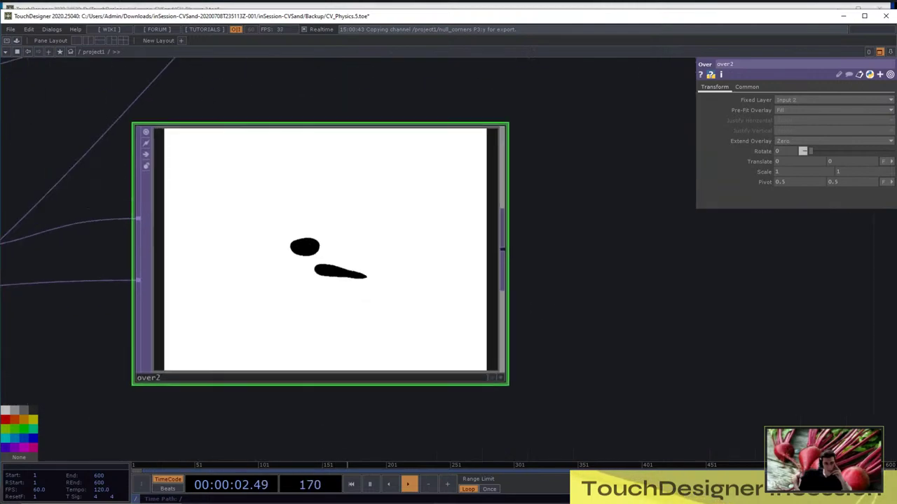
pyautogui.middleClick(395, 234)
pyautogui.scroll(-8, 395, 224)
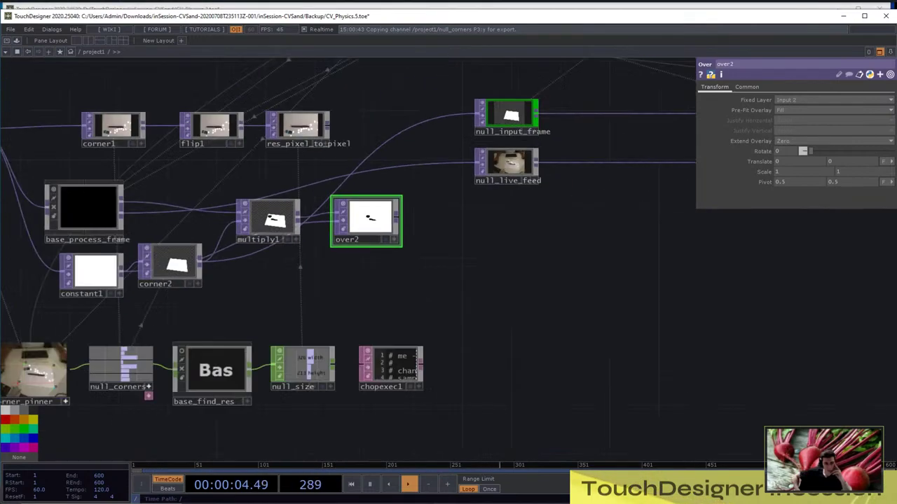
# Add a Resolution TOP after over2 and set its output resolution to Half
pyautogui.scroll(3, 421, 232)
pyautogui.press('Tab')
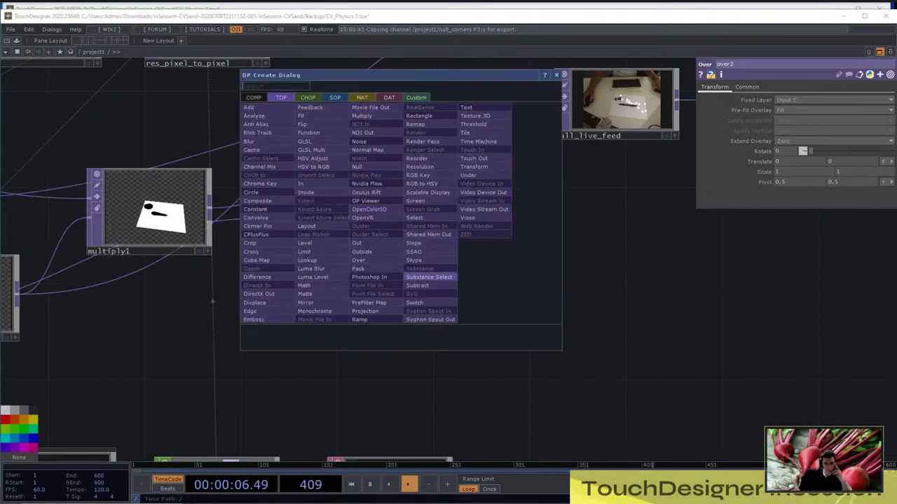
pyautogui.write('re')
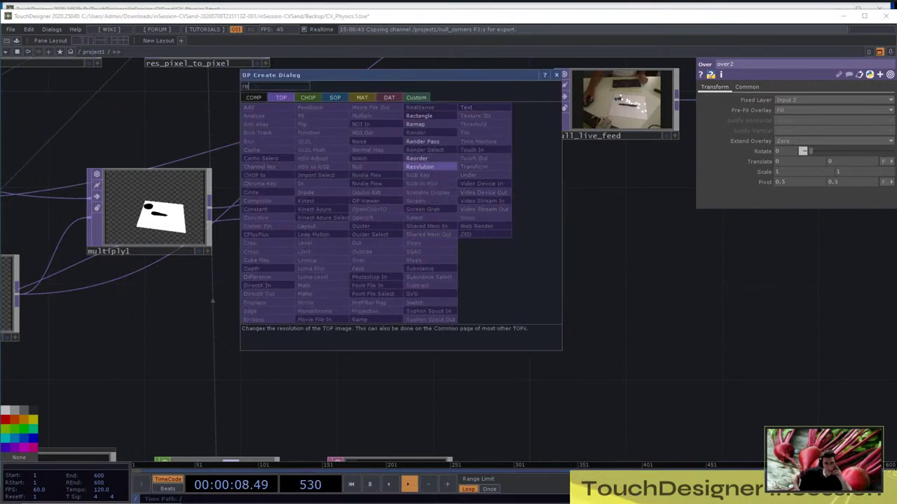
pyautogui.click(420, 167)
pyautogui.click(491, 204)
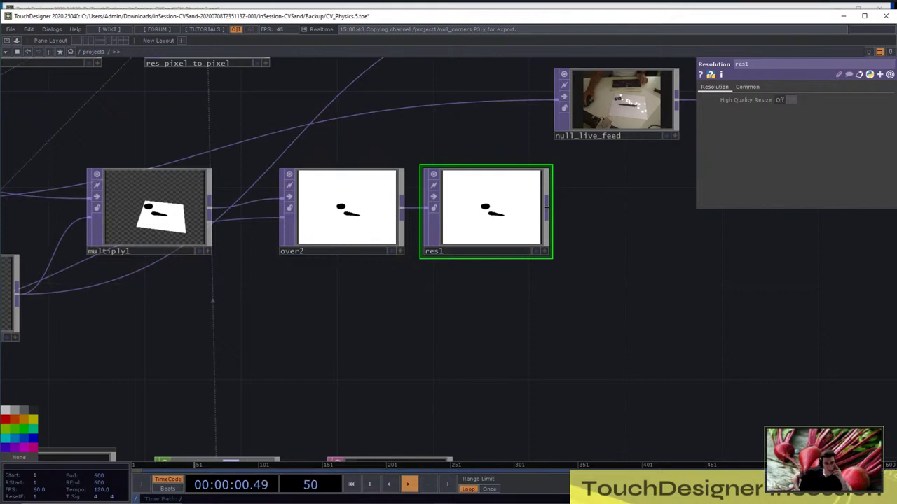
pyautogui.click(747, 87)
pyautogui.click(833, 99)
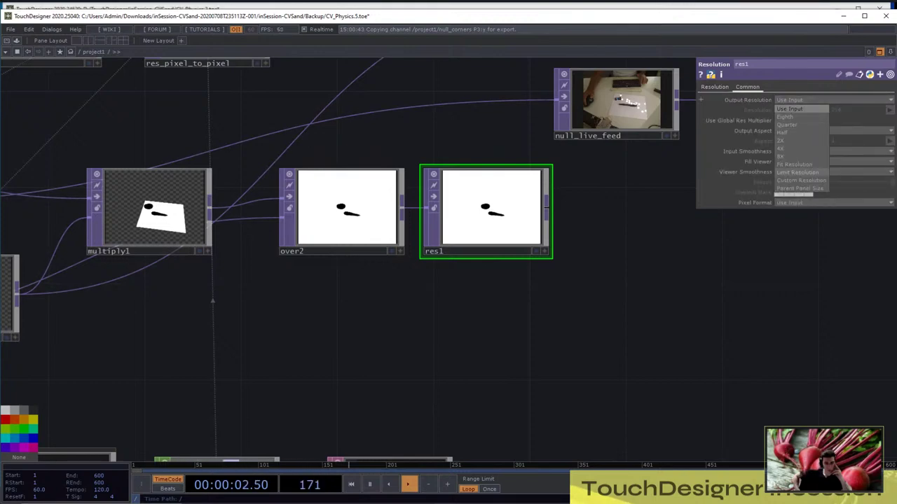
pyautogui.click(785, 132)
# Connect res1 to null_input_frame and place null_input_frame directly beside res1
pyautogui.scroll(-4, 401, 424)
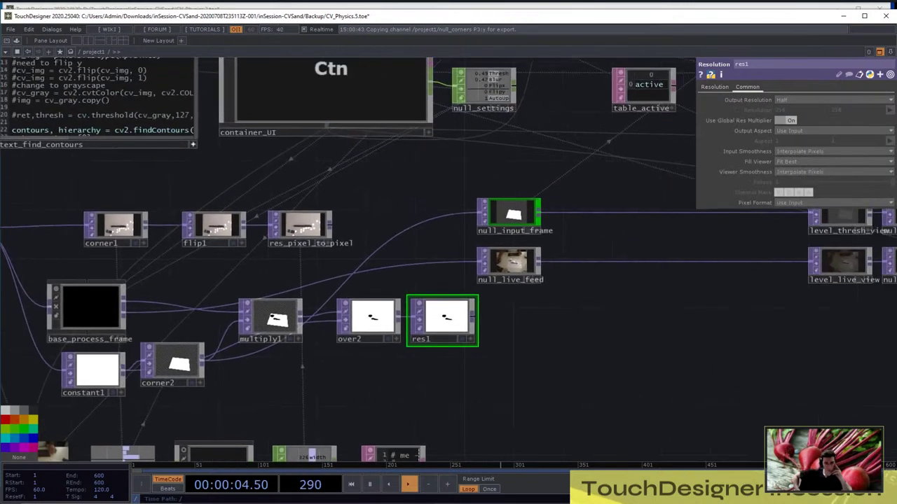
pyautogui.moveTo(402, 424); pyautogui.dragTo(382, 433)
pyautogui.moveTo(453, 326); pyautogui.dragTo(460, 222)
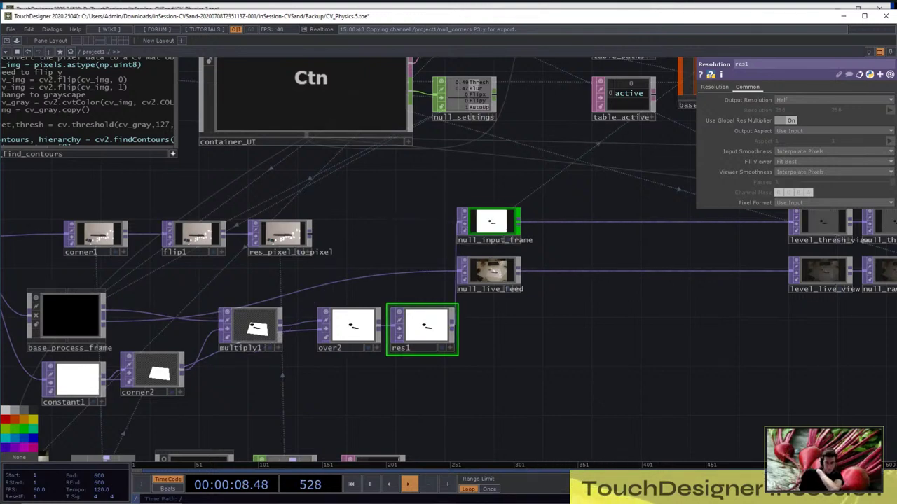
pyautogui.moveTo(508, 222); pyautogui.dragTo(516, 319)
# Check null_input_frame's image and its size in the operator info
pyautogui.scroll(5, 520, 318)
pyautogui.scroll(-3, 481, 370)
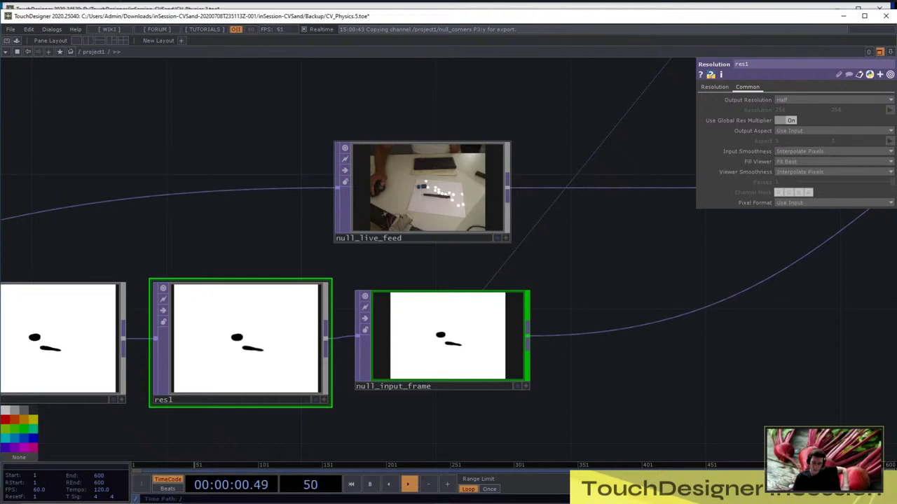
pyautogui.scroll(-6, 588, 219)
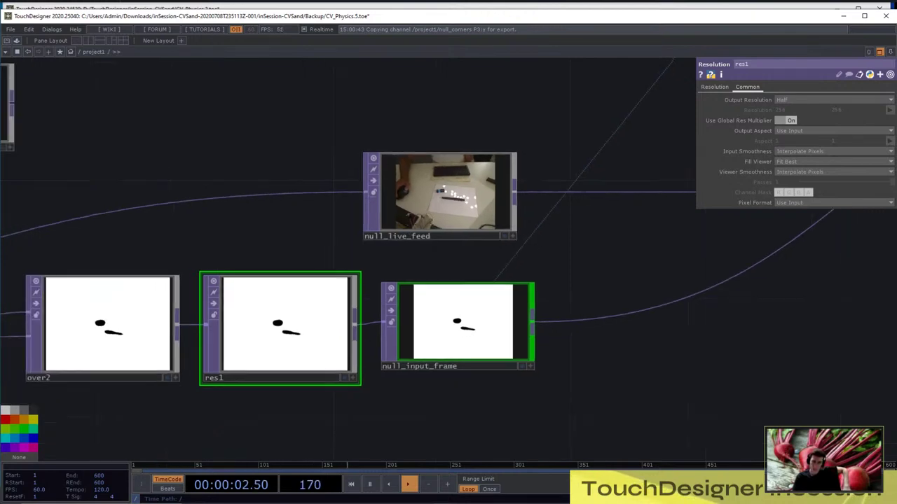
pyautogui.scroll(6, 543, 261)
pyautogui.middleClick(539, 261)
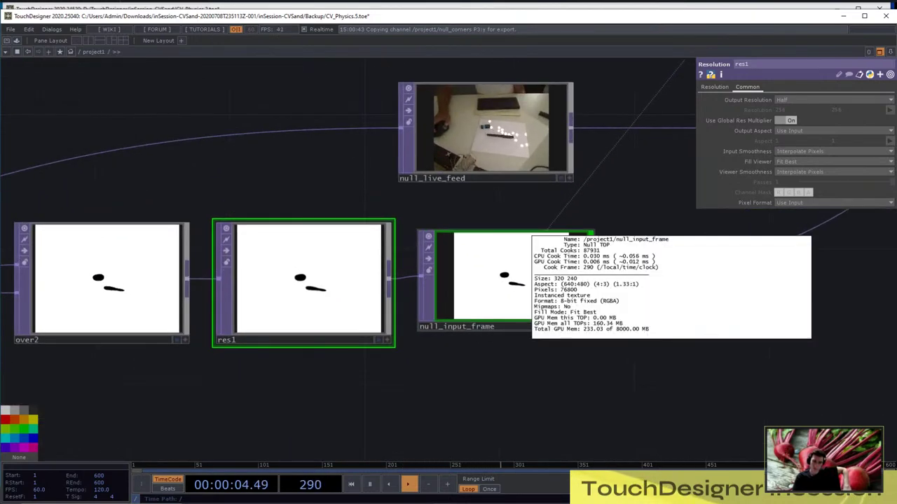
pyautogui.scroll(-2, 534, 273)
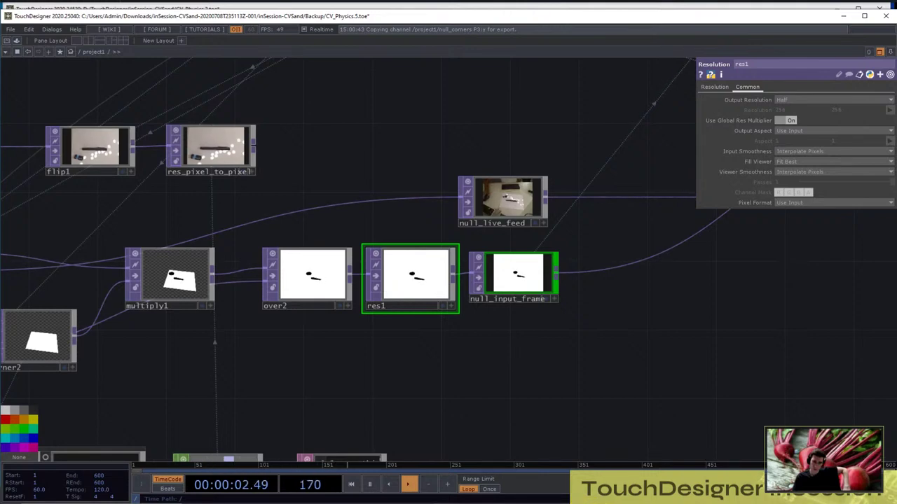
# Shift base_process_frame toward videodevin1 and delete the corner1, flip1 and res_pixel_to_pixel operators
pyautogui.scroll(-3, 564, 302)
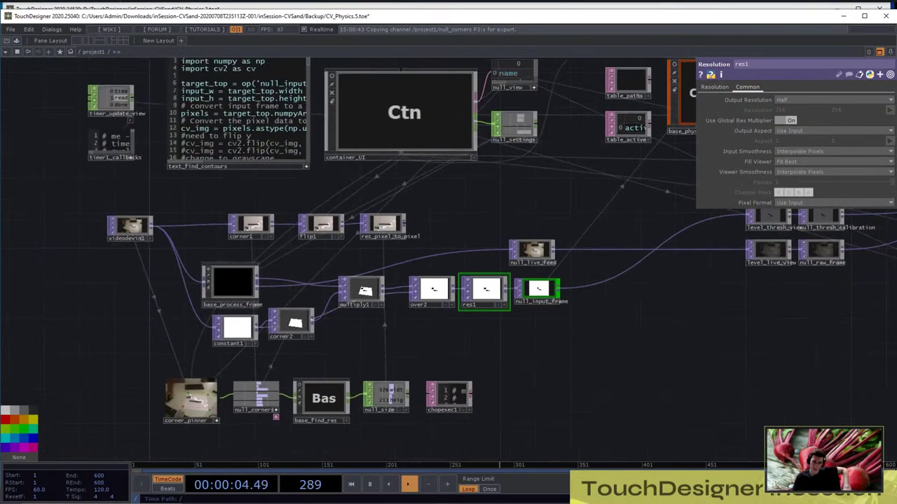
pyautogui.moveTo(231, 284); pyautogui.dragTo(193, 269)
pyautogui.moveTo(420, 350); pyautogui.dragTo(370, 359)
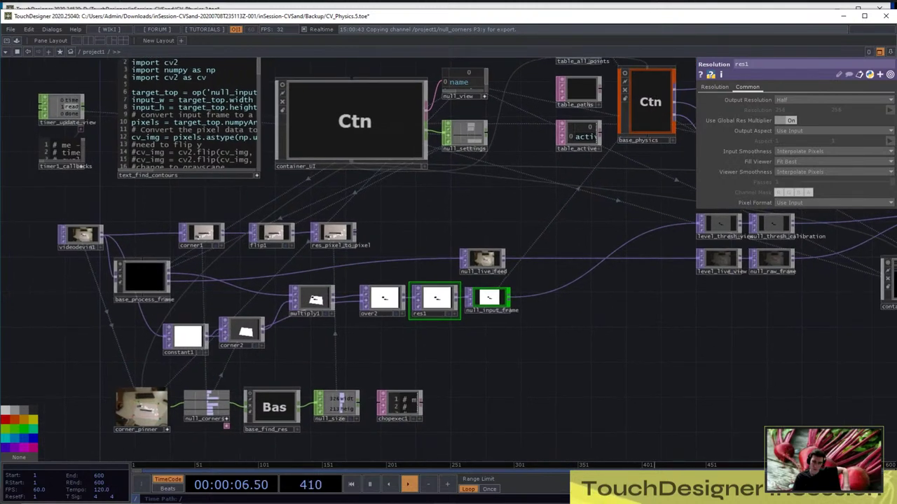
pyautogui.moveTo(393, 248); pyautogui.dragTo(156, 217)
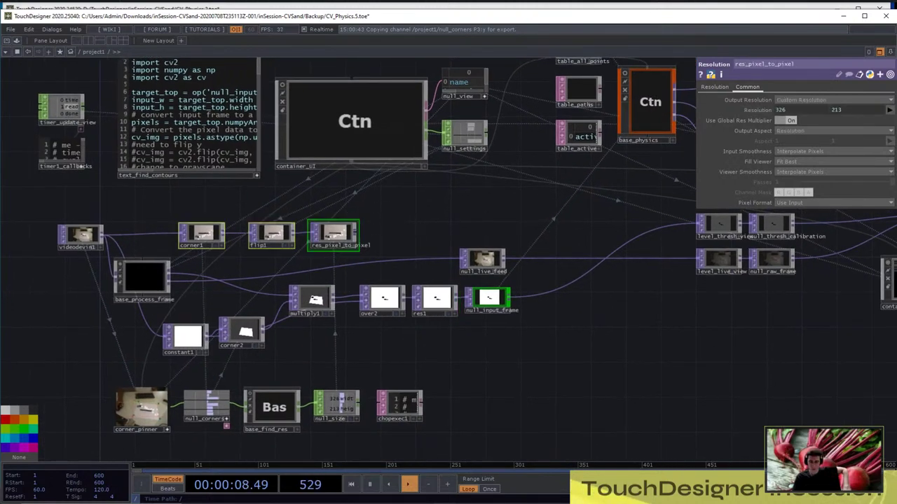
pyautogui.rightClick(337, 234)
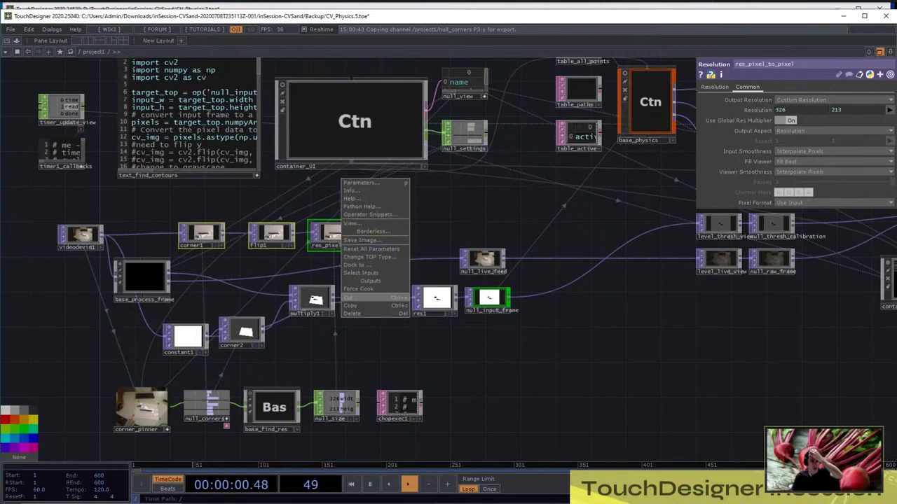
pyautogui.click(375, 313)
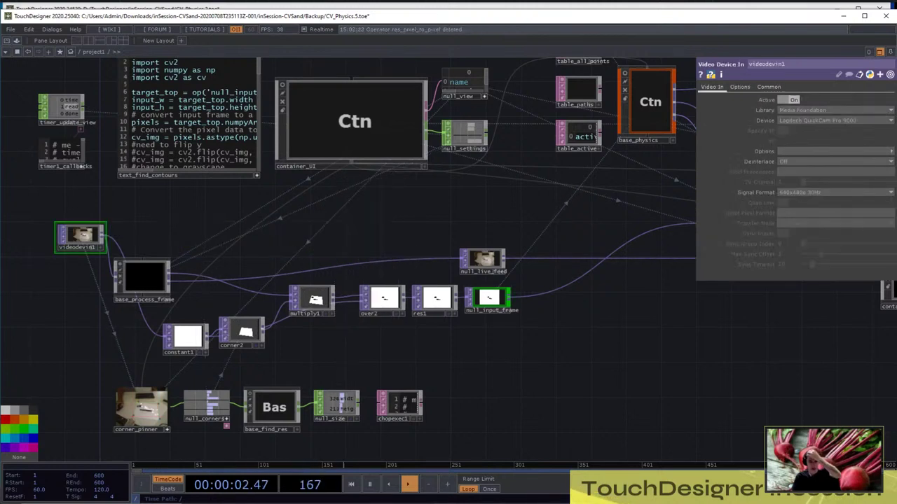
# Line base_process_frame up with videodevin1 and move constant1, corner2 and multiply1 up together toward it
pyautogui.moveTo(143, 277); pyautogui.dragTo(183, 235)
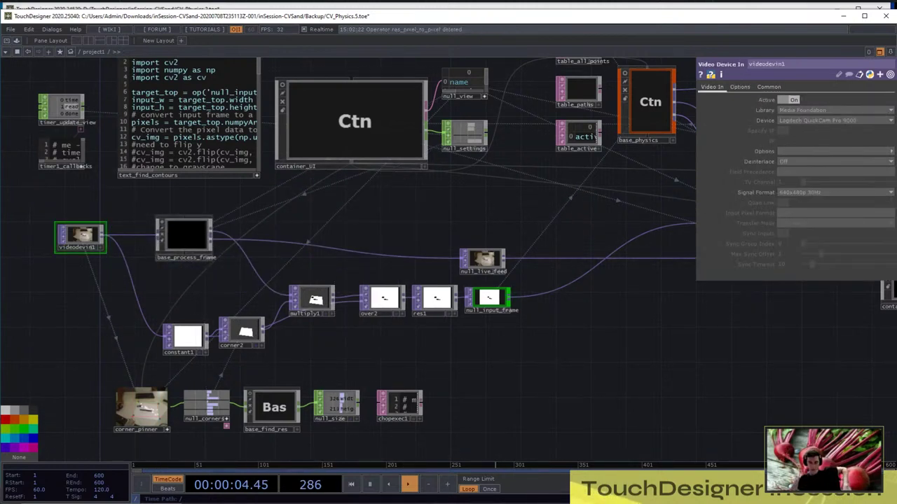
pyautogui.moveTo(311, 360); pyautogui.dragTo(175, 305, button='right')
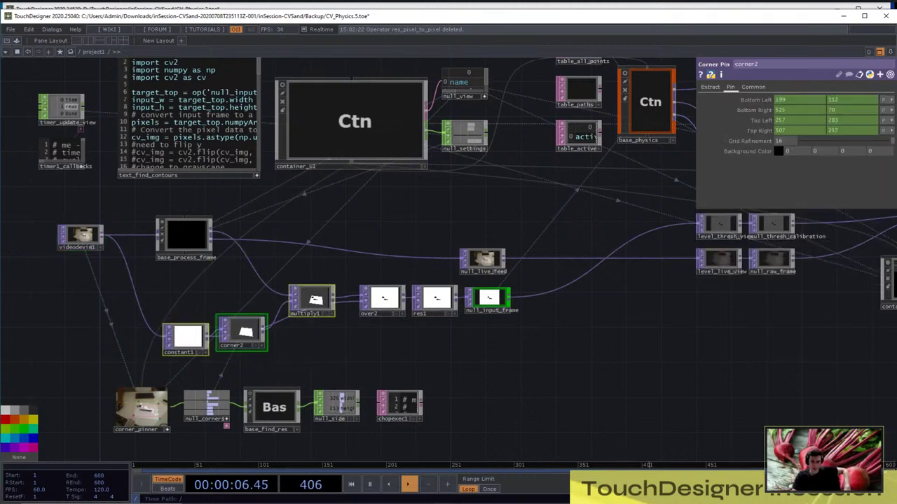
pyautogui.moveTo(242, 330); pyautogui.dragTo(238, 292)
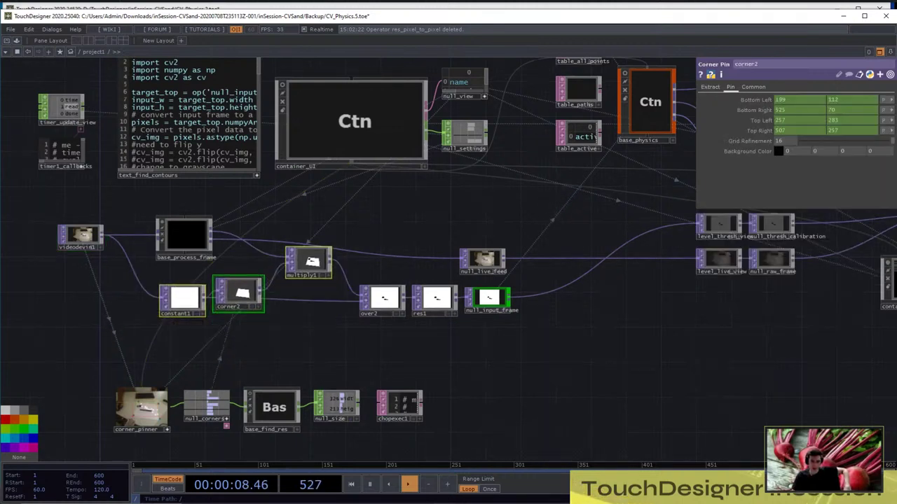
# Move over2, res1 and null_input_frame together closer to multiply1 and shift null_live_feed up to clear null_input_frame
pyautogui.click(239, 292)
pyautogui.moveTo(474, 343); pyautogui.dragTo(388, 310, button='right')
pyautogui.moveTo(386, 301); pyautogui.dragTo(379, 290)
pyautogui.moveTo(420, 336); pyautogui.dragTo(348, 324)
pyautogui.moveTo(409, 277); pyautogui.dragTo(355, 268, button='middle')
pyautogui.click(358, 240)
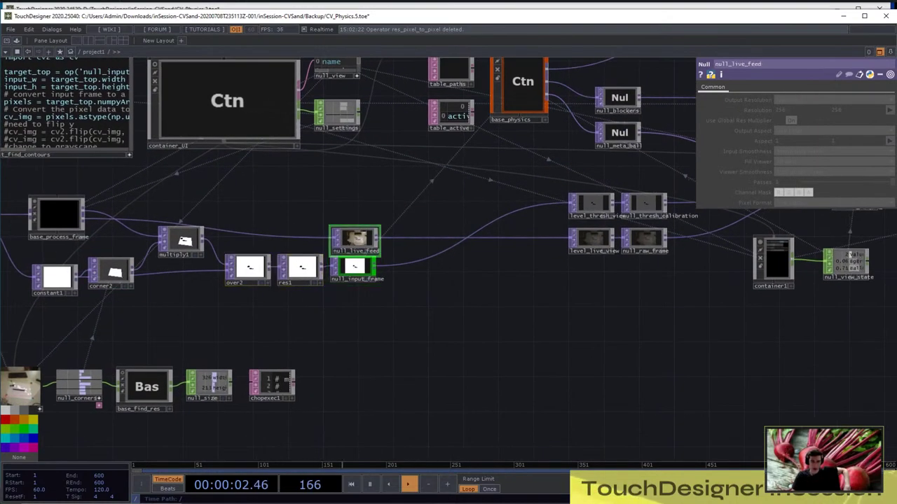
pyautogui.moveTo(357, 239); pyautogui.dragTo(352, 218)
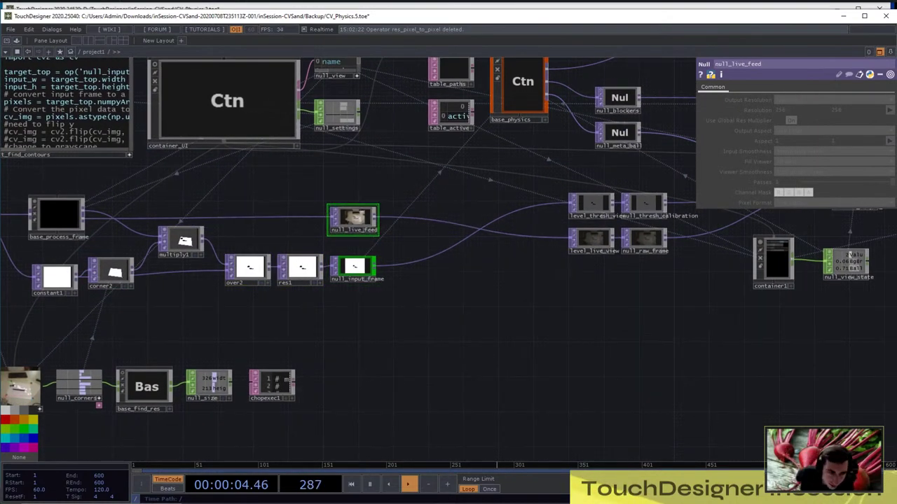
# Look along the output chain to window_proj, then enter base_physics and examine cam_ortho's view and ortho width parameters
pyautogui.moveTo(435, 308); pyautogui.dragTo(329, 328)
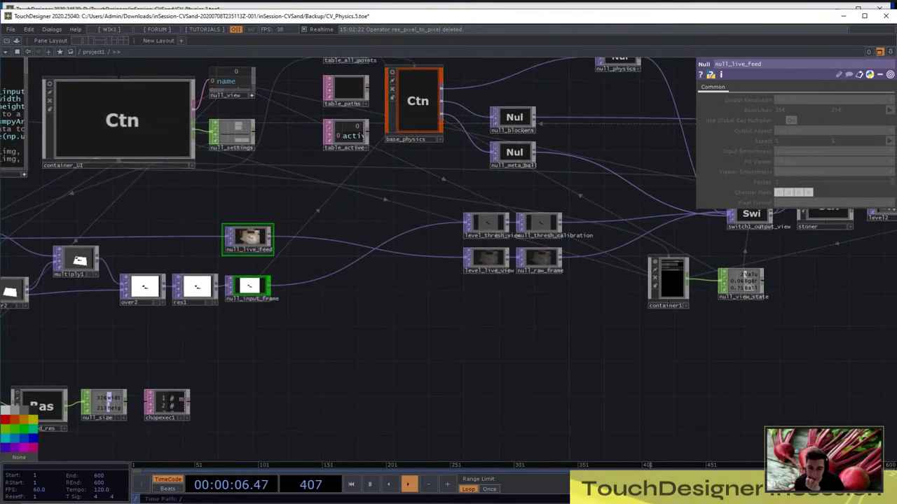
pyautogui.moveTo(827, 280); pyautogui.dragTo(447, 308)
pyautogui.scroll(4, 599, 218)
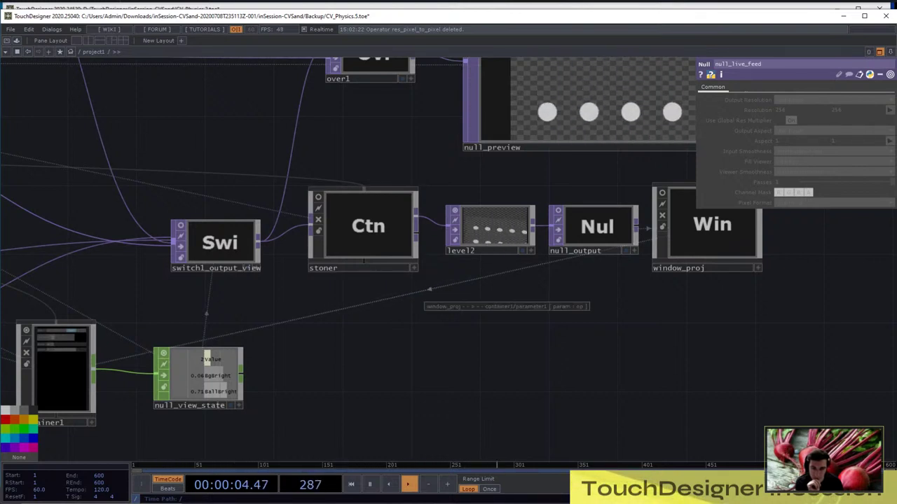
pyautogui.scroll(-5, 577, 293)
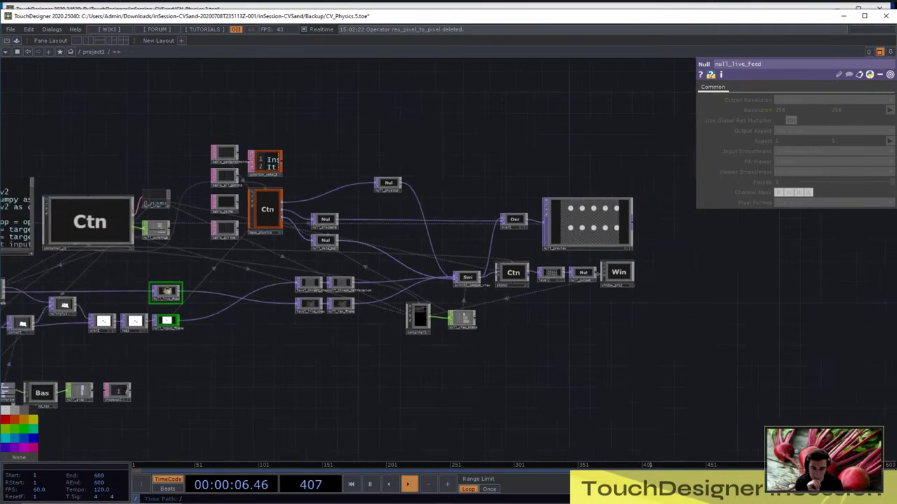
pyautogui.scroll(4, 304, 227)
pyautogui.moveTo(615, 397); pyautogui.dragTo(782, 403)
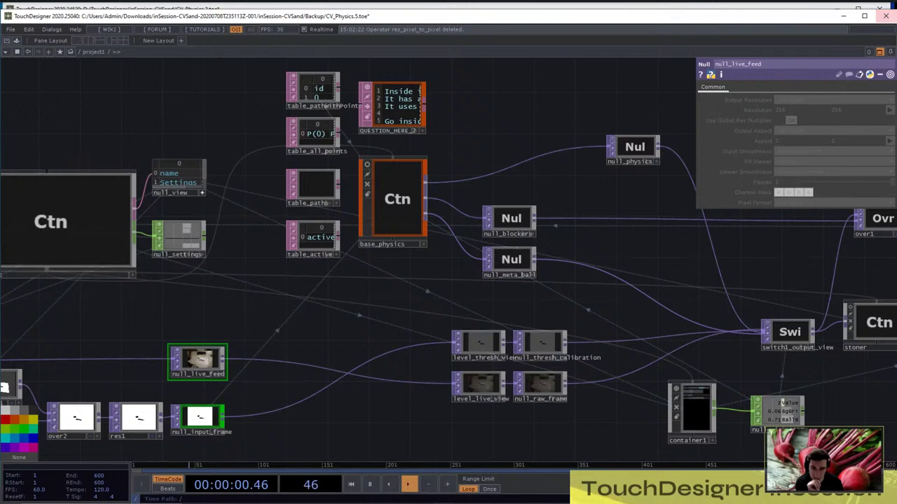
pyautogui.scroll(10, 404, 203)
pyautogui.scroll(2, 404, 203)
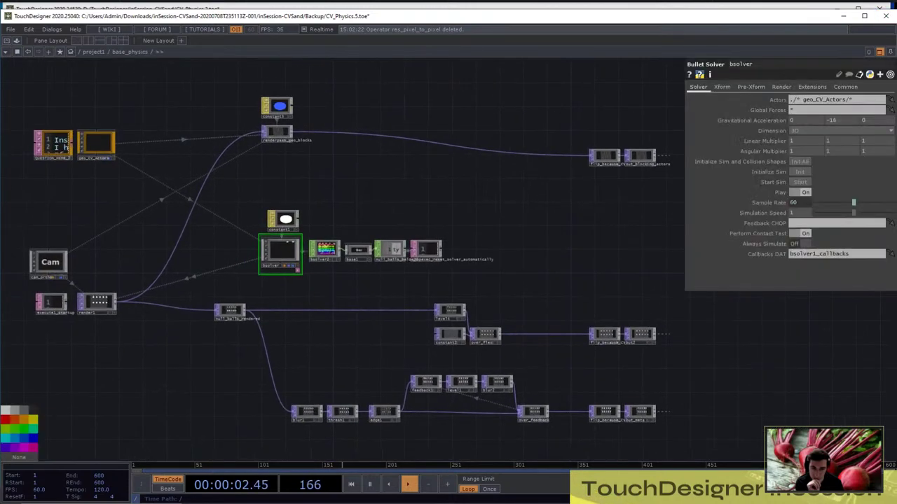
pyautogui.scroll(6, 31, 269)
pyautogui.click(98, 256)
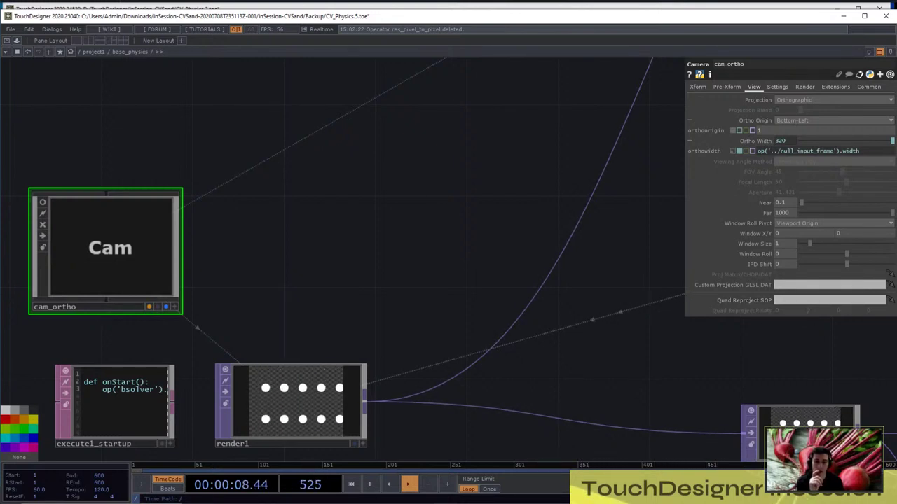
# Return to the project1 network and review the masking chain from base_process_frame and corner2 through to null_input_frame
pyautogui.scroll(-8, 478, 205)
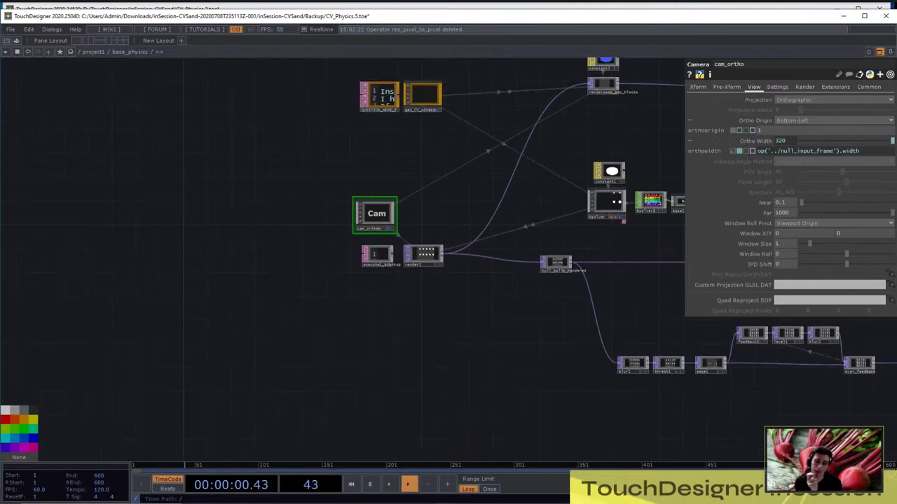
pyautogui.scroll(-5, 478, 204)
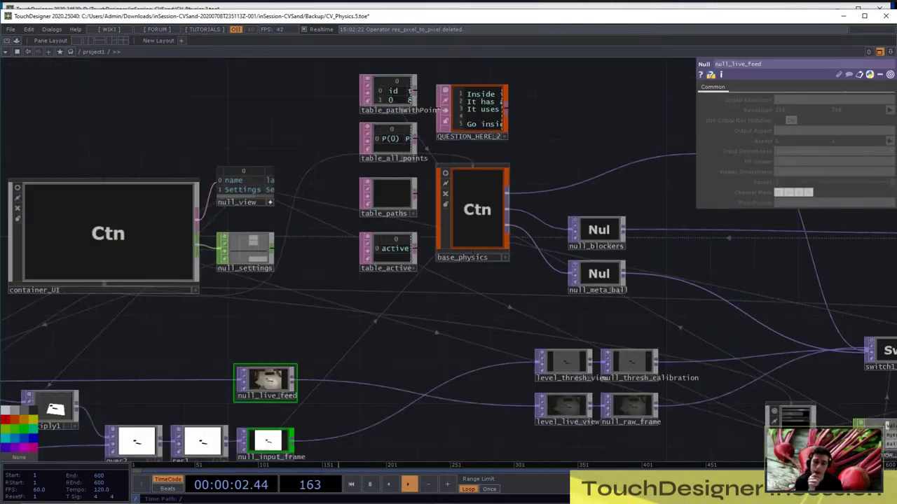
pyautogui.scroll(5, 404, 309)
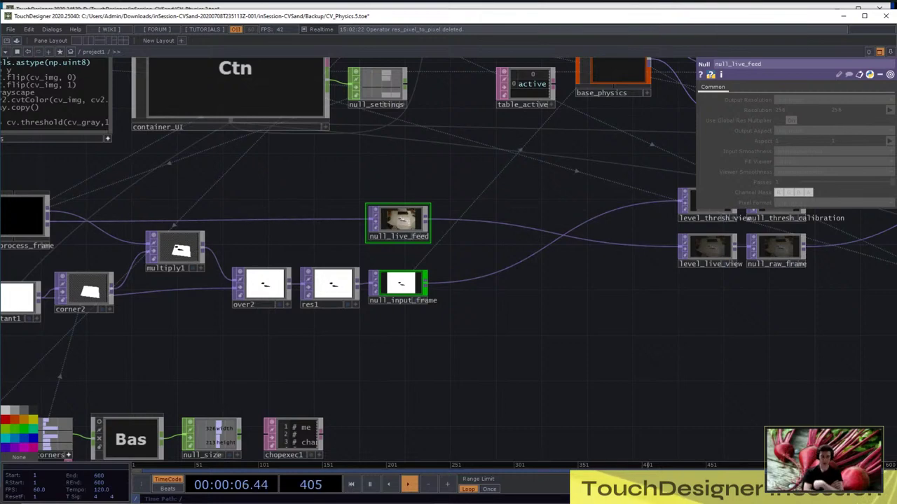
pyautogui.scroll(-3, 631, 287)
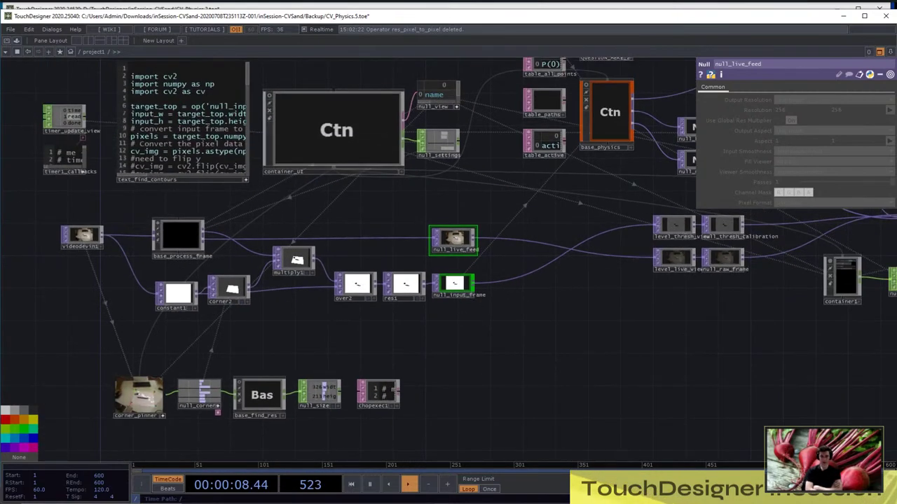
pyautogui.scroll(3, 208, 362)
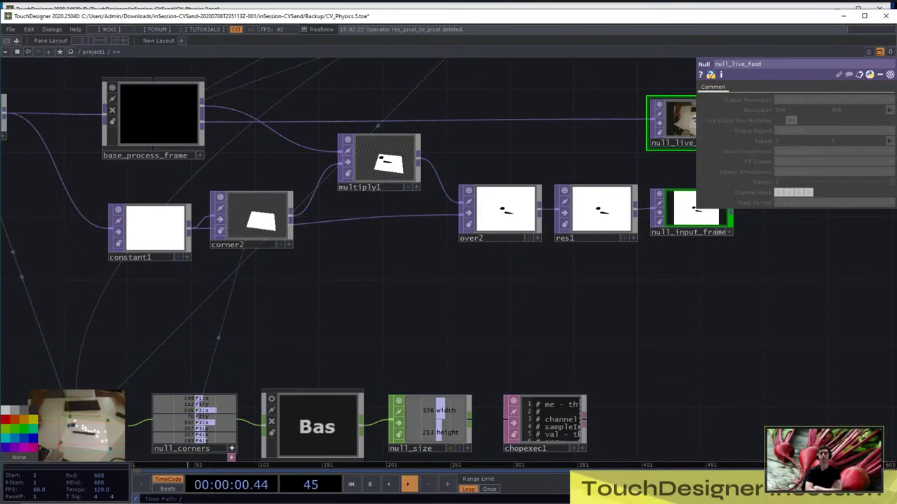
pyautogui.scroll(-3, 86, 435)
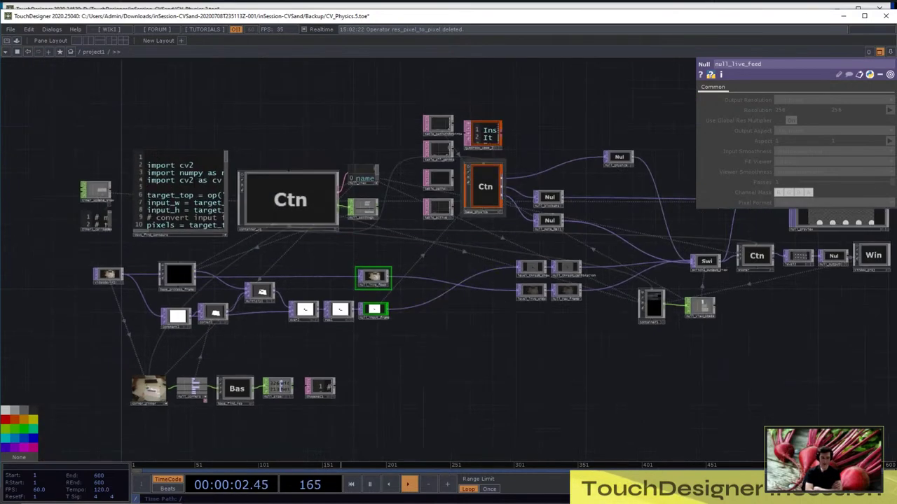
# Go back inside base_physics and inspect how cam_ortho, render1 and bsolver are linked
pyautogui.scroll(10, 486, 185)
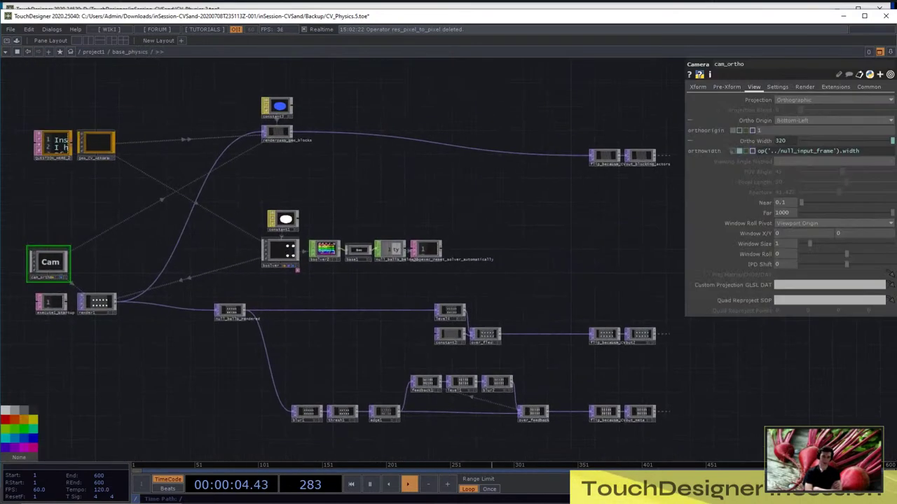
pyautogui.moveTo(280, 309); pyautogui.dragTo(535, 284)
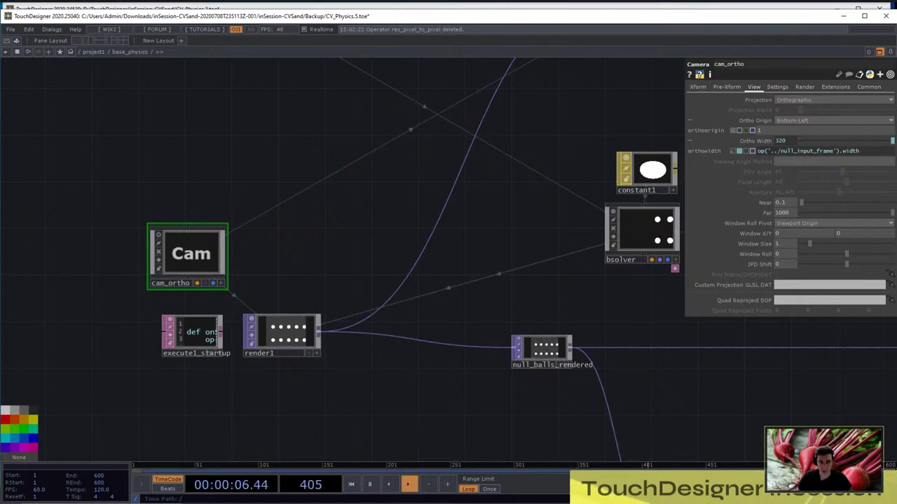
pyautogui.scroll(-10, 375, 252)
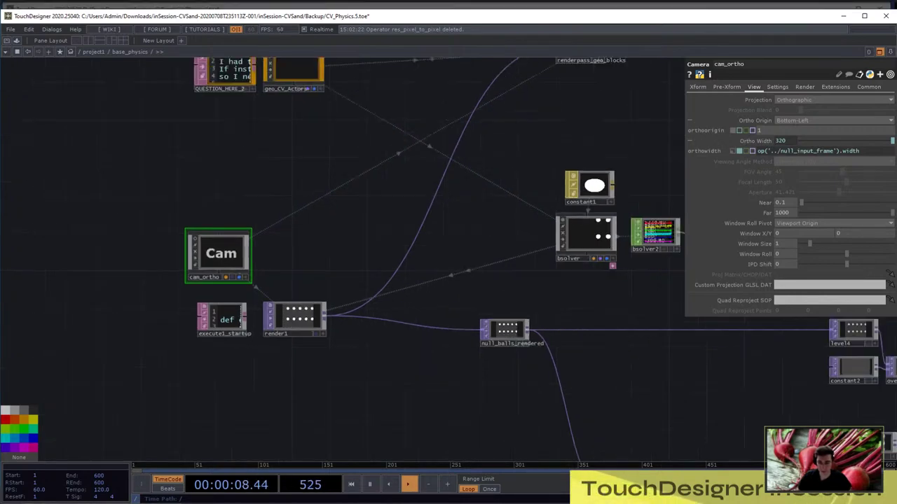
# Leave the base_physics network for project1 and examine the videodevin1 camera feed and the null_input_frame silhouette
pyautogui.scroll(-3, 420, 254)
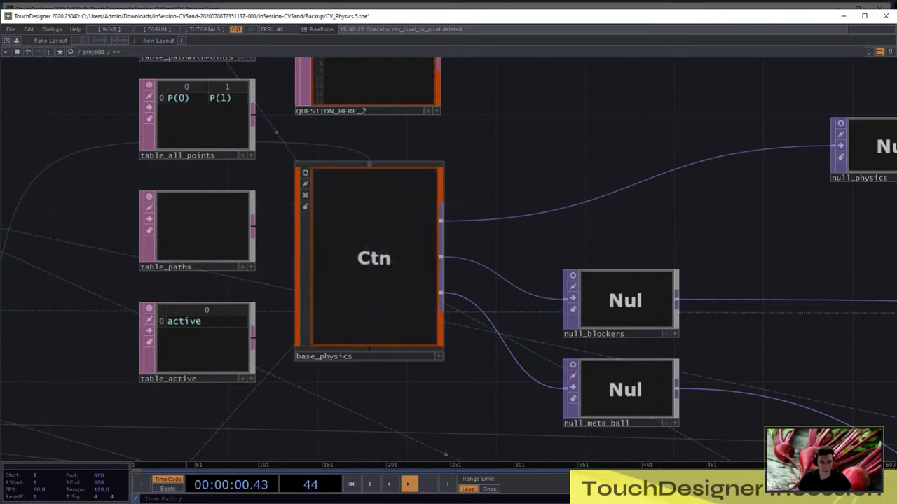
pyautogui.scroll(-10, 420, 253)
pyautogui.scroll(15, 322, 249)
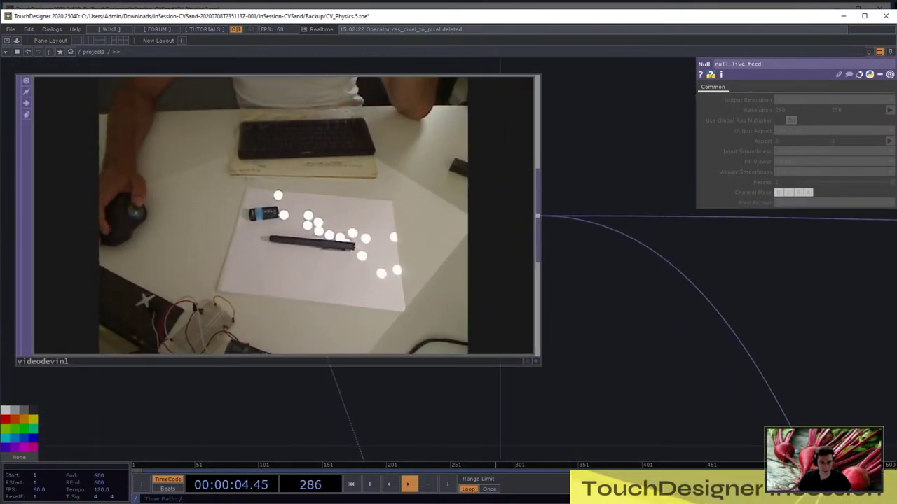
pyautogui.scroll(-12, 291, 227)
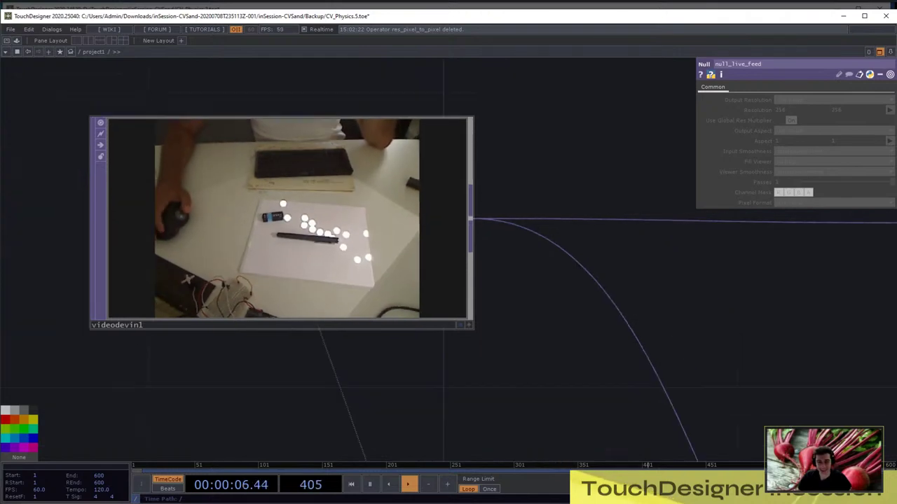
pyautogui.moveTo(666, 392); pyautogui.dragTo(361, 372)
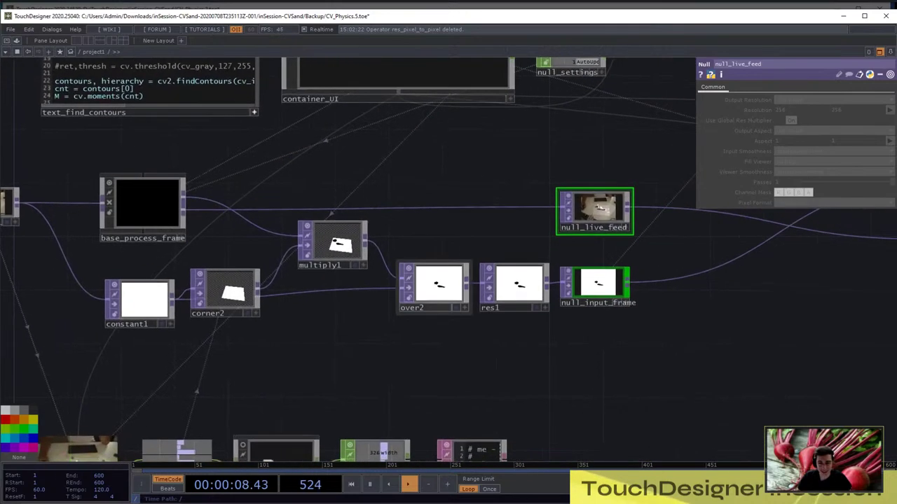
pyautogui.moveTo(595, 378); pyautogui.dragTo(194, 379)
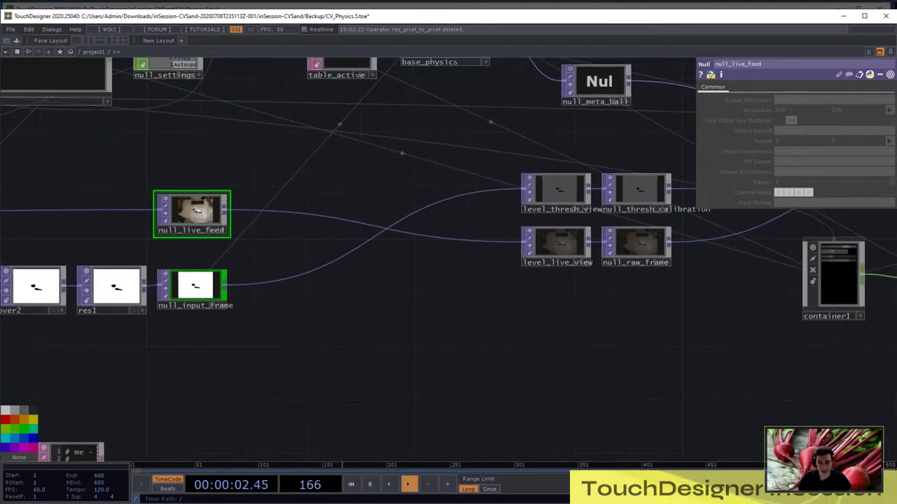
pyautogui.moveTo(434, 378); pyautogui.dragTo(520, 372)
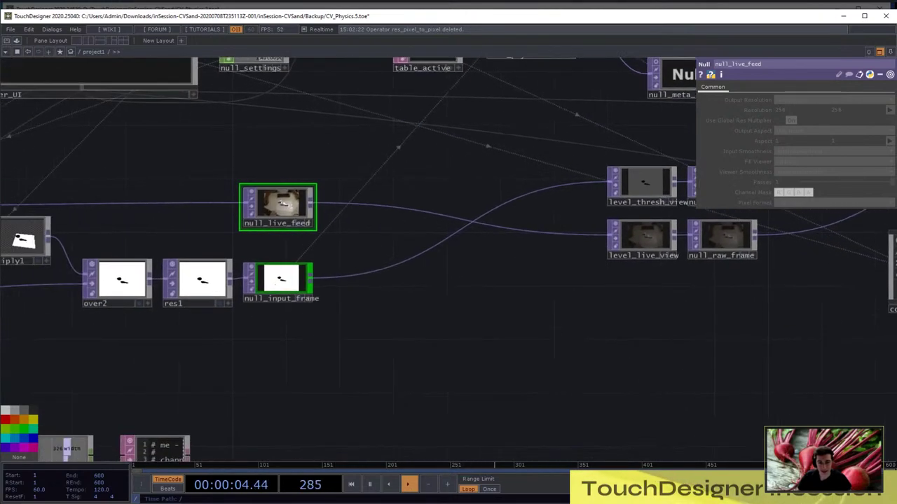
pyautogui.scroll(6, 268, 290)
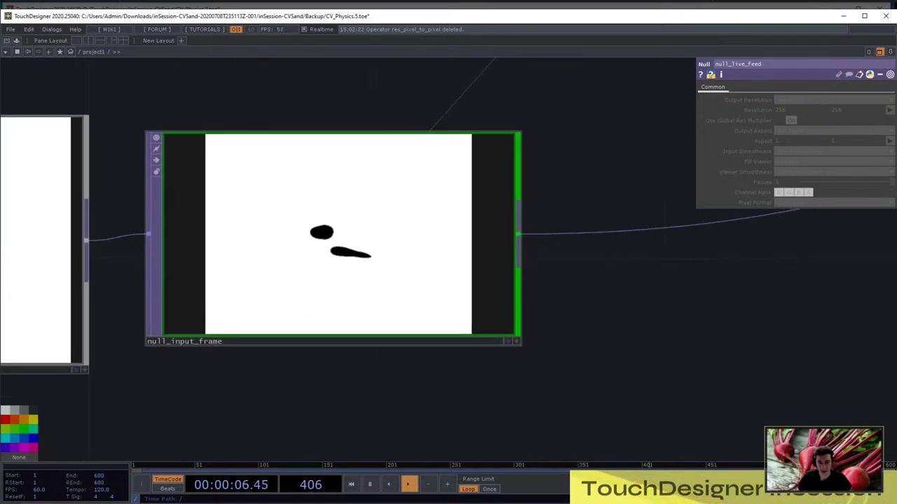
pyautogui.scroll(2, 341, 264)
# Examine the text_find_contours script, the point and path tables, and the base_physics container with its null outputs in project1
pyautogui.press('h')
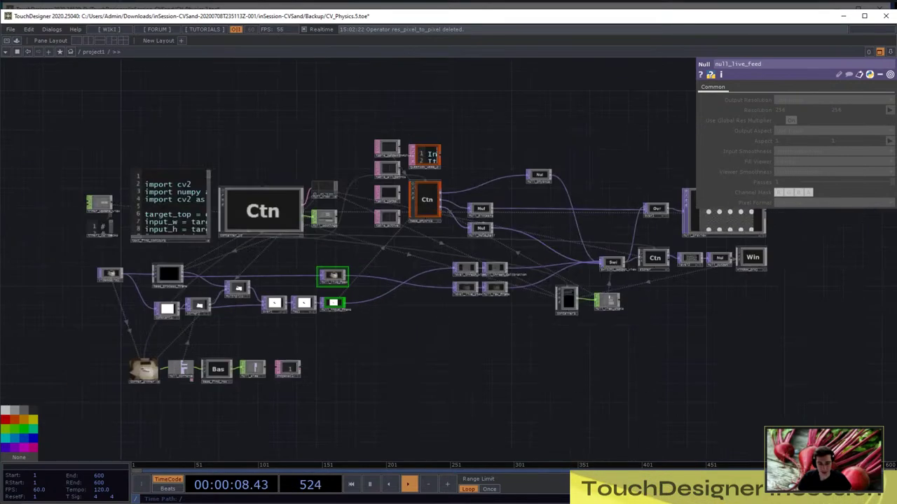
pyautogui.scroll(4, 55, 204)
pyautogui.scroll(1, 70, 197)
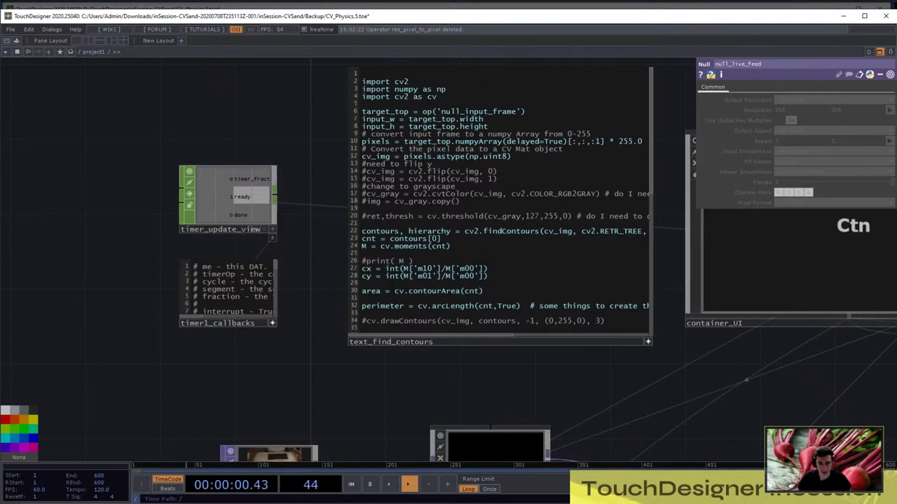
pyautogui.scroll(-8, 84, 196)
pyautogui.press('h')
pyautogui.scroll(7, 352, 166)
pyautogui.moveTo(163, 89); pyautogui.dragTo(252, 107)
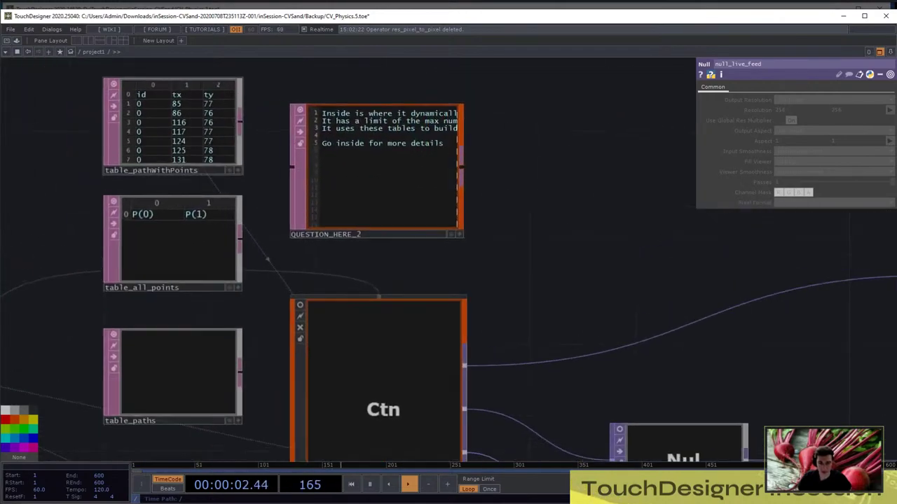
pyautogui.scroll(-4, 243, 106)
pyautogui.scroll(1, 372, 387)
pyautogui.scroll(3, 283, 224)
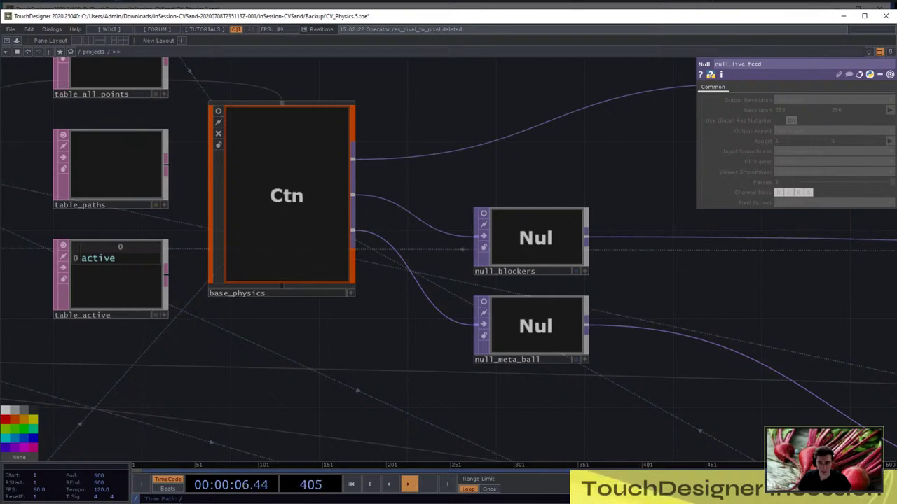
pyautogui.scroll(-5, 368, 179)
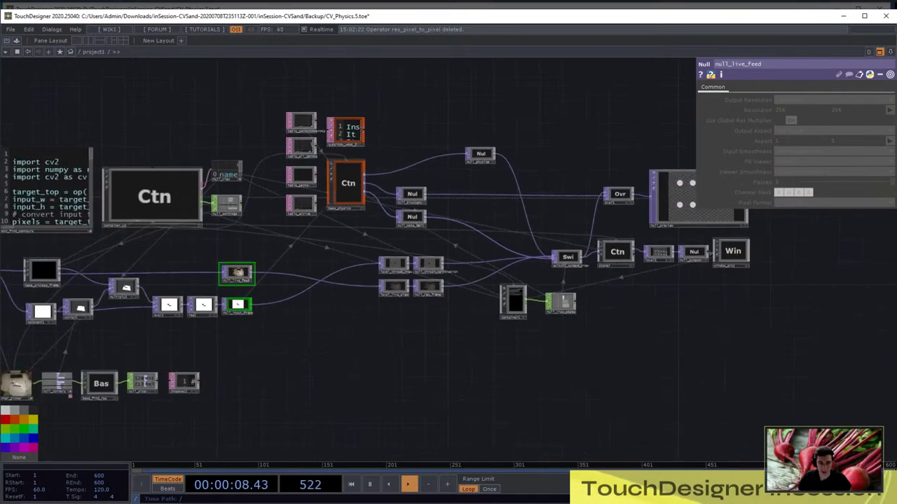
# Move base_find_res, null_size and chopexec1 together to open space below and to the right of null_corners
pyautogui.moveTo(161, 397); pyautogui.dragTo(391, 272)
pyautogui.scroll(3, 391, 272)
pyautogui.moveTo(239, 212); pyautogui.dragTo(259, 209)
pyautogui.moveTo(272, 244); pyautogui.dragTo(385, 371)
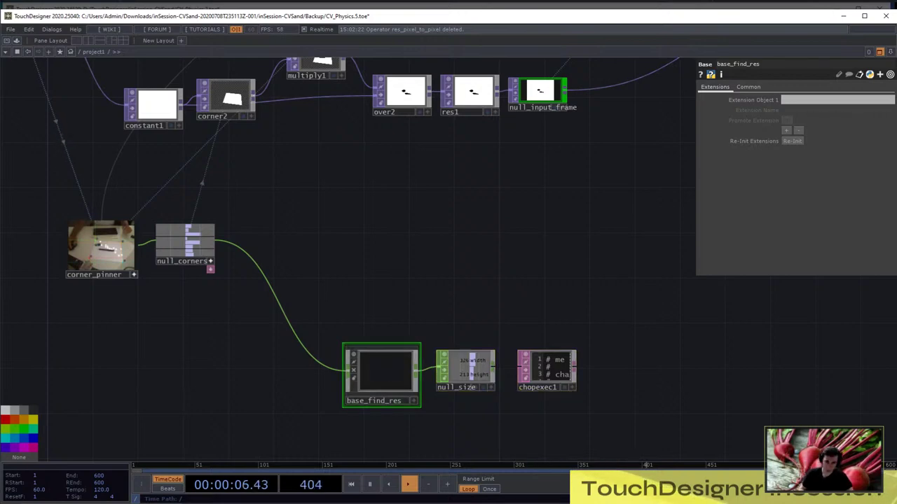
pyautogui.moveTo(289, 335); pyautogui.dragTo(120, 352)
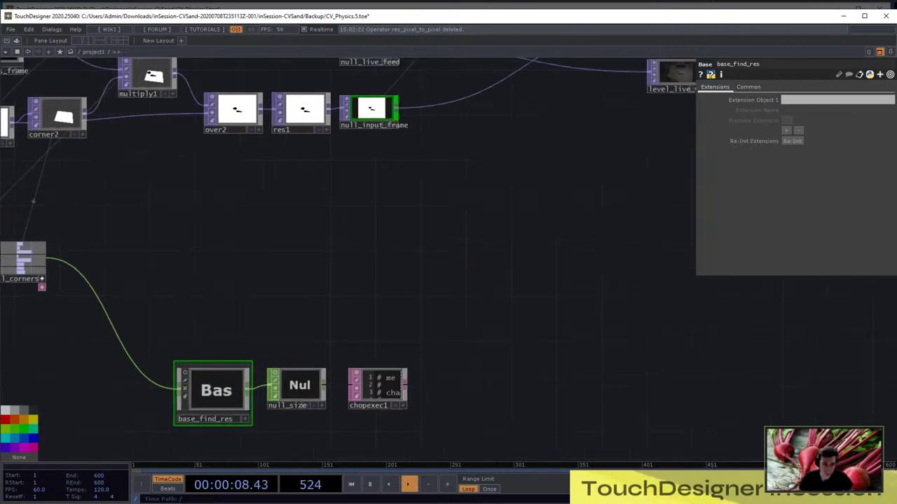
# Select table_all_points, table_paths and table_active and move them to the empty area above container_UI
pyautogui.scroll(-6, 121, 353)
pyautogui.scroll(5, 257, 260)
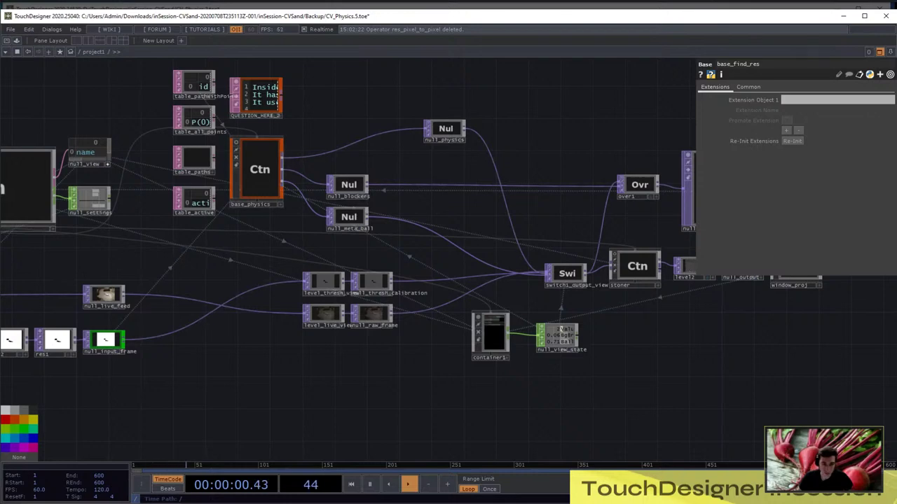
pyautogui.moveTo(193, 263); pyautogui.dragTo(203, 112)
pyautogui.scroll(-4, 301, 286)
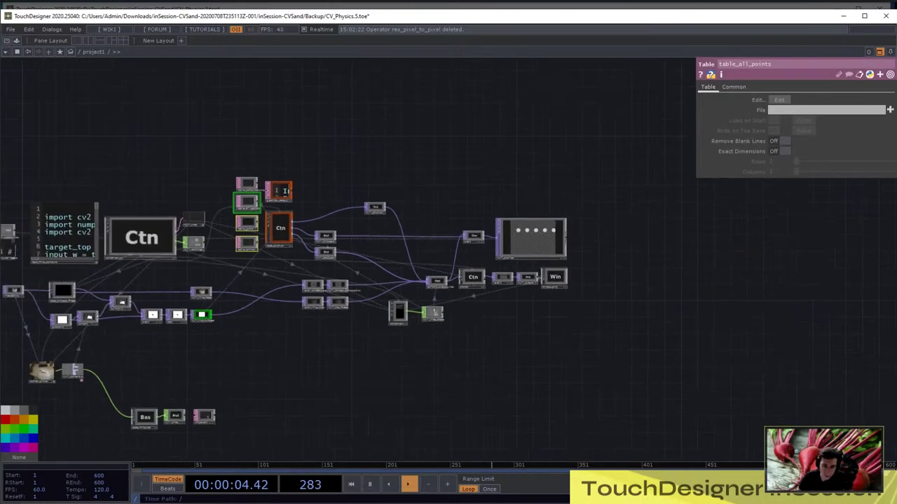
pyautogui.moveTo(247, 222); pyautogui.dragTo(174, 102)
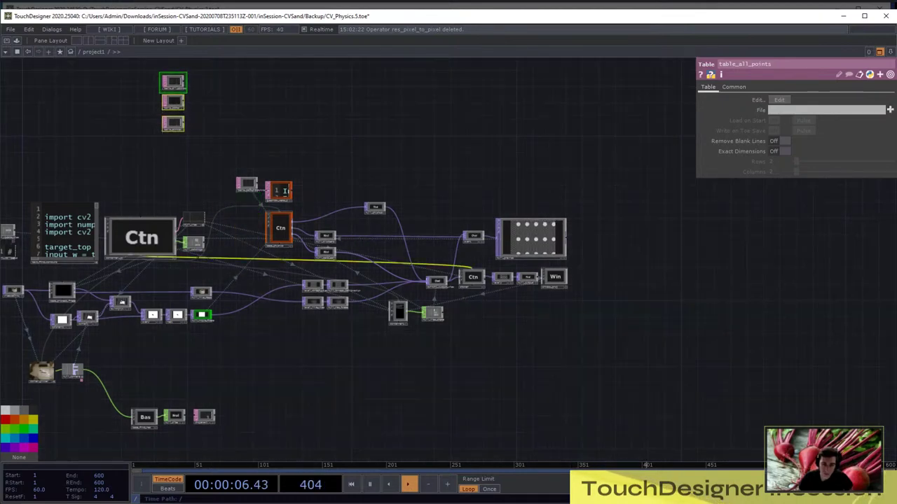
# Enter the base_physics network and examine the bsolver, its constant1 material and the connected bsolver2 chain
pyautogui.scroll(10, 277, 229)
pyautogui.scroll(3, 294, 245)
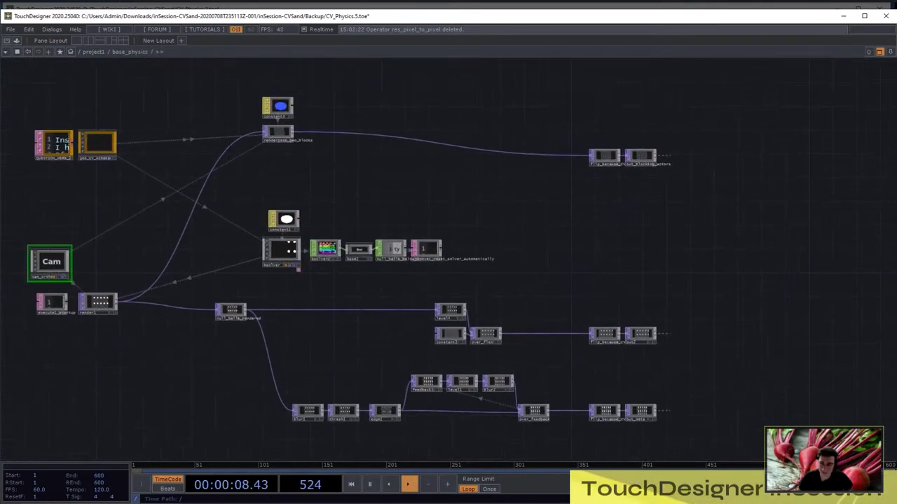
pyautogui.scroll(5, 327, 298)
pyautogui.moveTo(327, 281); pyautogui.dragTo(366, 296)
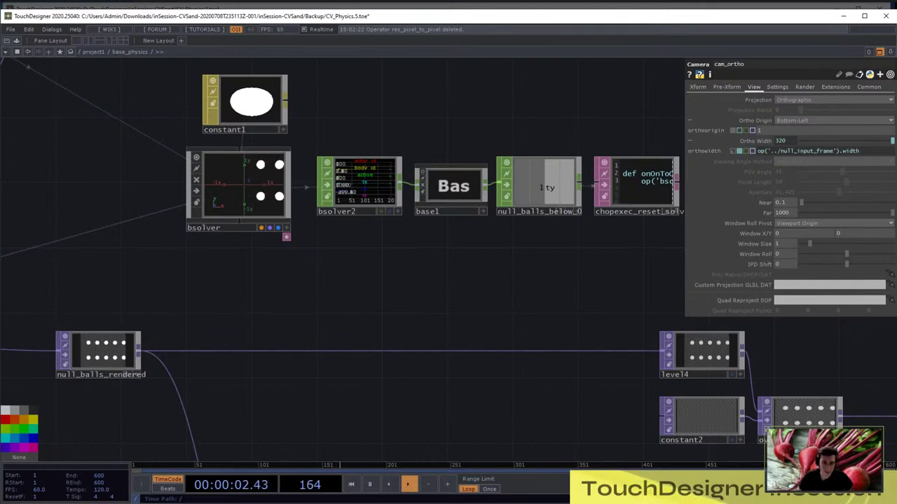
pyautogui.scroll(-5, 442, 252)
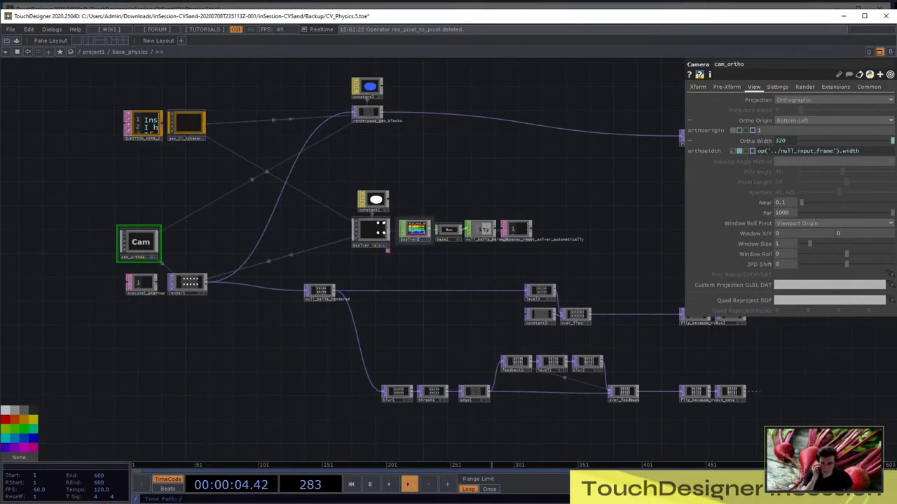
pyautogui.scroll(6, 374, 234)
pyautogui.scroll(-6, 384, 296)
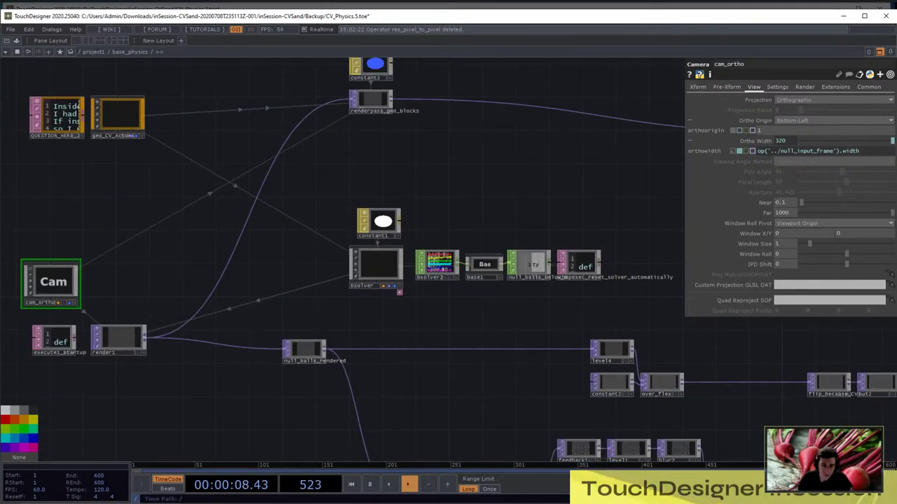
pyautogui.scroll(3, 390, 273)
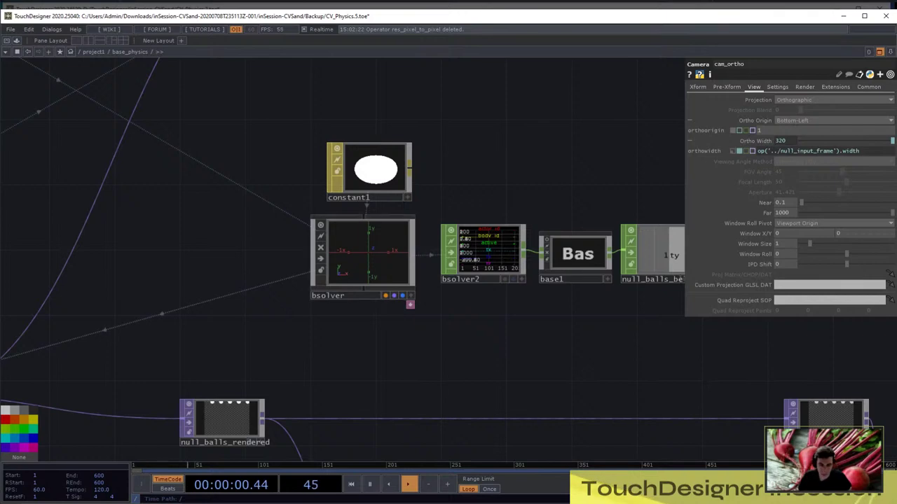
pyautogui.scroll(-3, 523, 308)
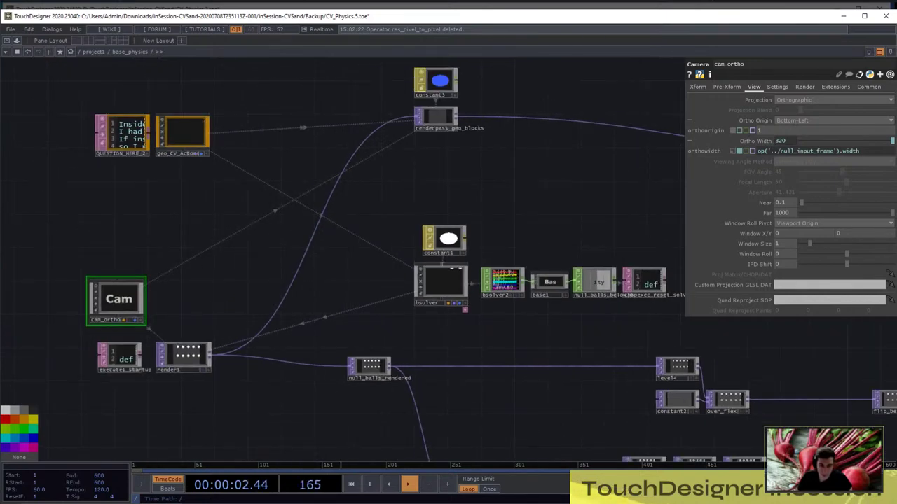
# Split the workspace into two side-by-side panes and turn the left one into a Geometry Viewer framing the whole ball grid
pyautogui.hotkey('alt', '[')
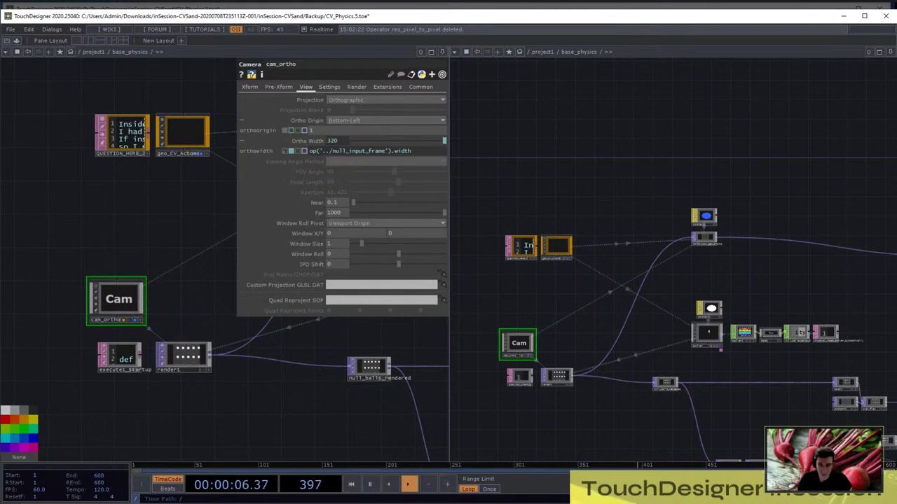
pyautogui.click(6, 52)
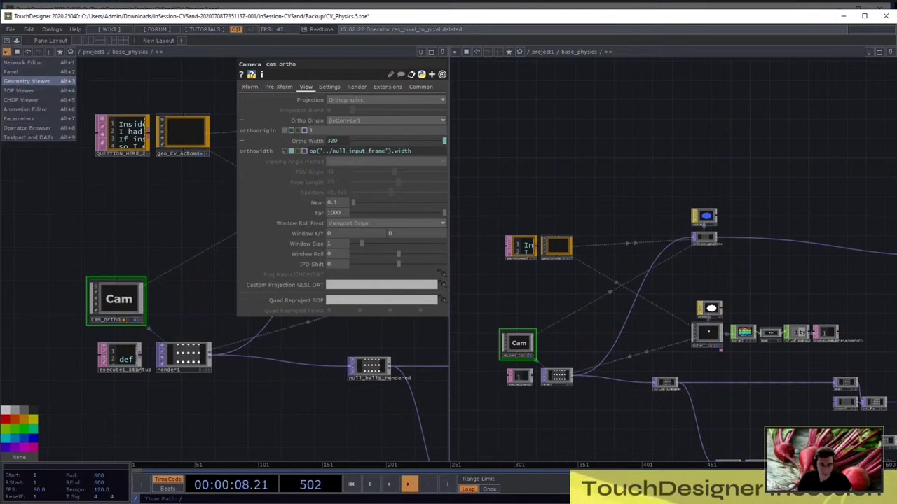
pyautogui.click(26, 81)
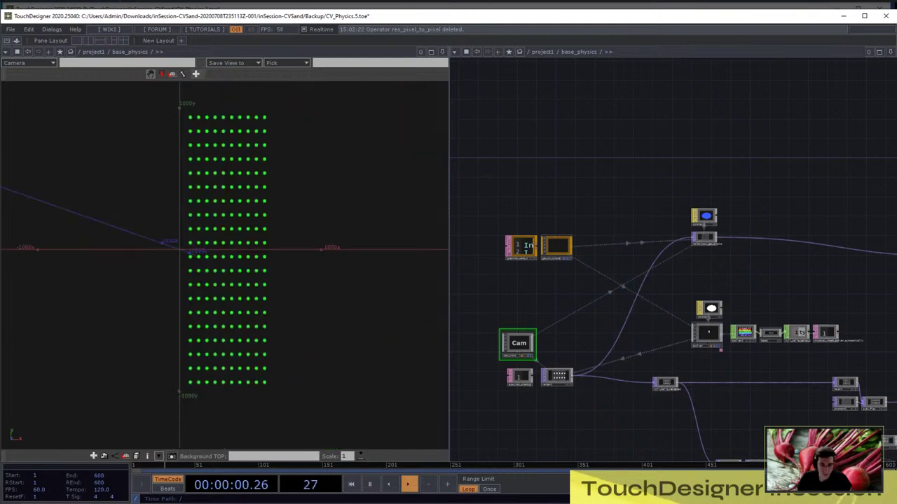
pyautogui.scroll(-5, 225, 265)
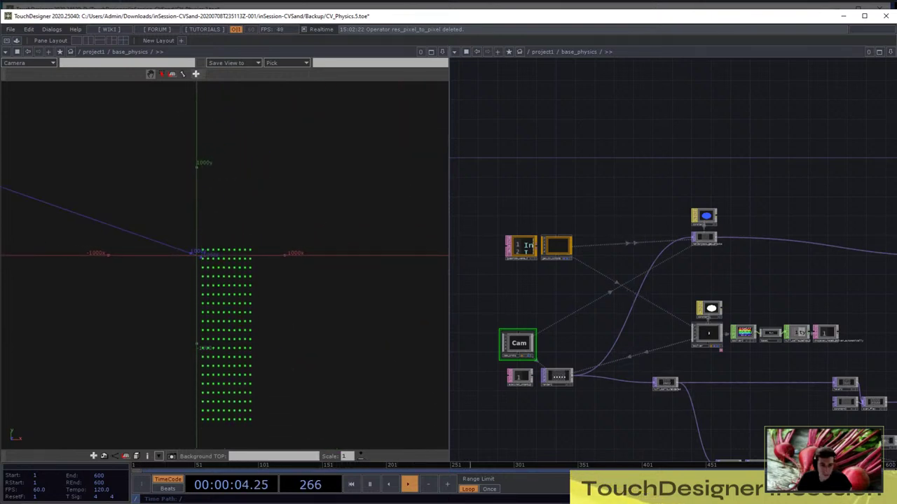
# Examine the bsolver2 body channels and the adjoining base1 node in the network beside the ball simulation
pyautogui.moveTo(771, 280); pyautogui.dragTo(691, 228)
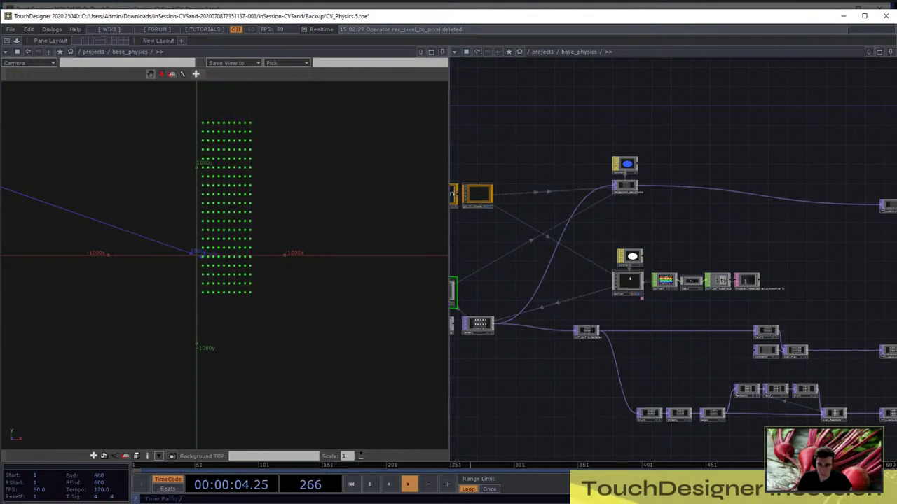
pyautogui.scroll(5, 661, 285)
pyautogui.click(680, 259)
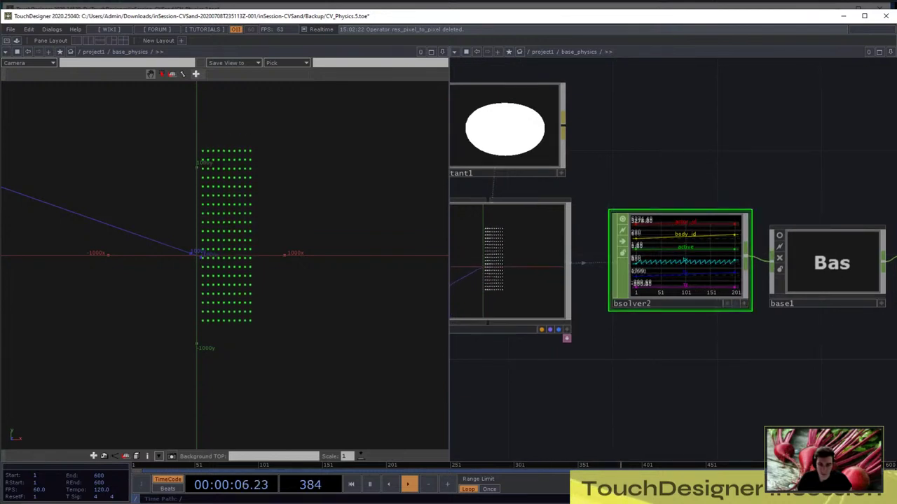
pyautogui.moveTo(665, 339); pyautogui.dragTo(519, 341)
pyautogui.click(566, 316)
pyautogui.moveTo(792, 344); pyautogui.dragTo(760, 291)
pyautogui.scroll(4, 659, 235)
pyautogui.scroll(-4, 758, 273)
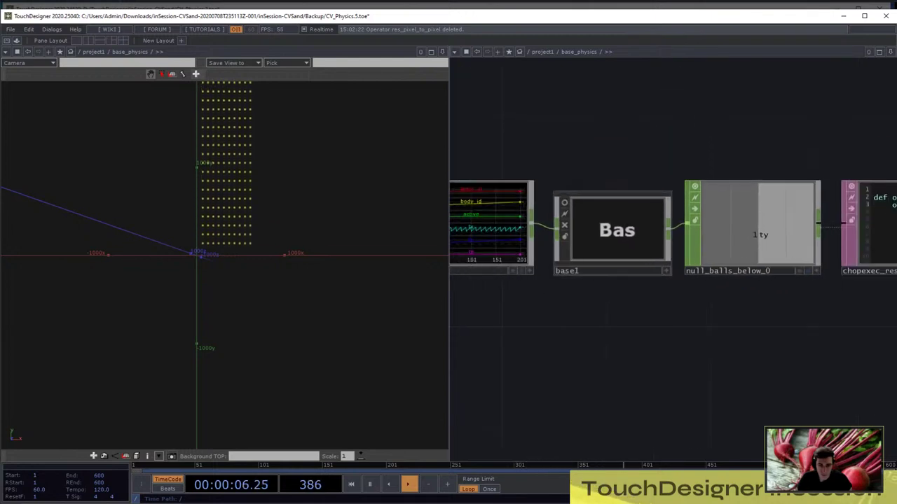
# Examine null_balls_below_0 and the chopexec_reset_solver_automatically script, and return to the bsolver node
pyautogui.moveTo(615, 242); pyautogui.dragTo(616, 232)
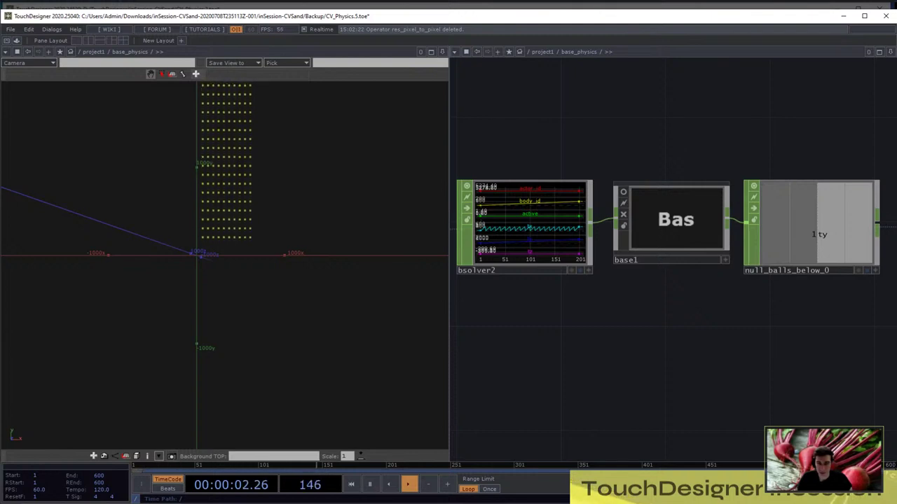
pyautogui.moveTo(805, 315); pyautogui.dragTo(604, 306)
pyautogui.scroll(5, 848, 209)
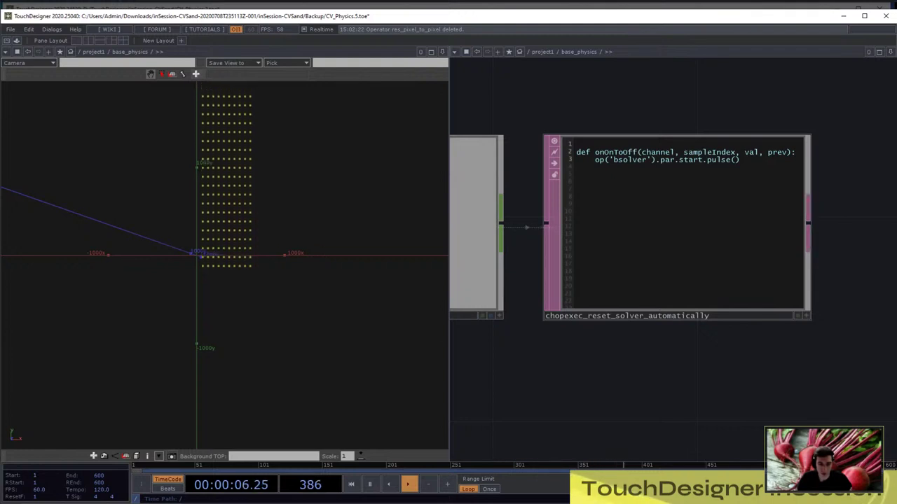
pyautogui.scroll(-3, 673, 224)
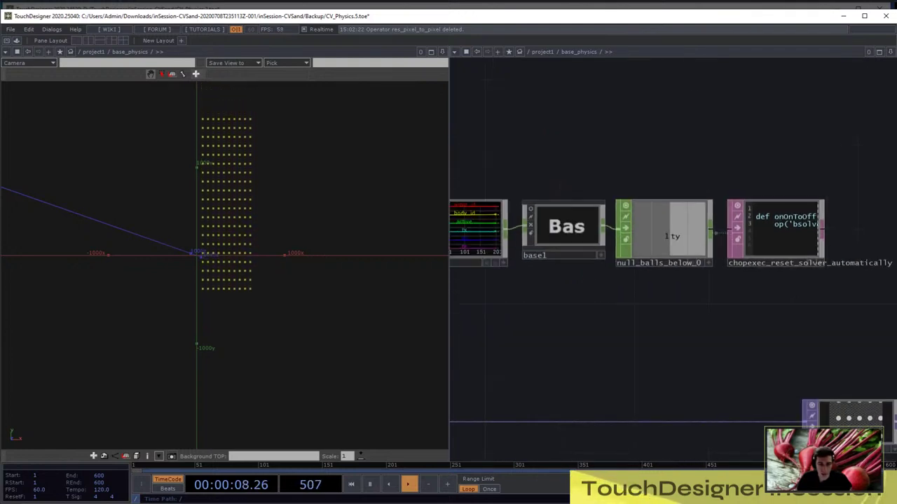
pyautogui.moveTo(603, 316); pyautogui.dragTo(661, 293)
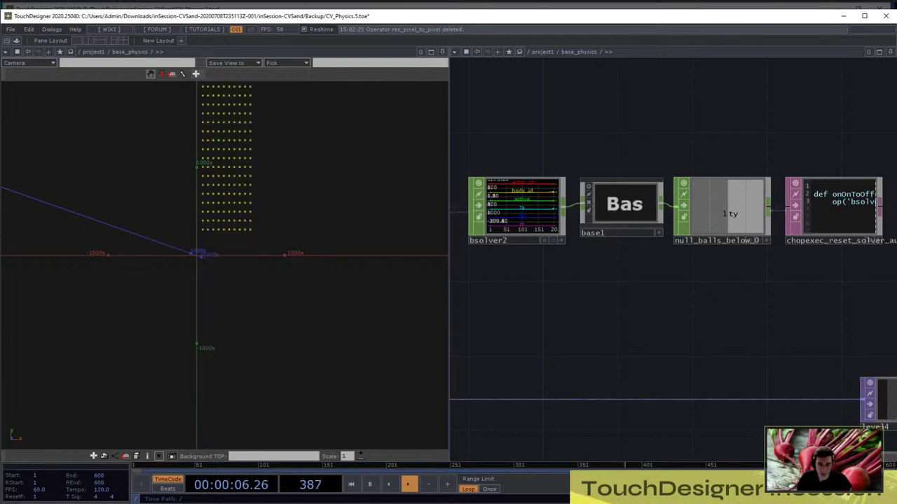
pyautogui.moveTo(708, 301); pyautogui.dragTo(757, 312)
pyautogui.scroll(-3, 757, 312)
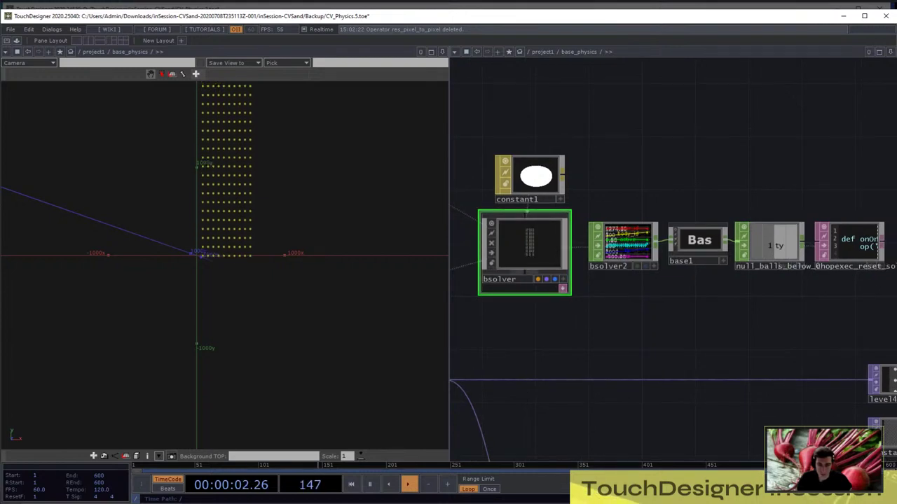
# Examine the solver parameters of bsolver, including its actors and gravitational acceleration, then hide them
pyautogui.scroll(2, 617, 242)
pyautogui.scroll(-2, 684, 258)
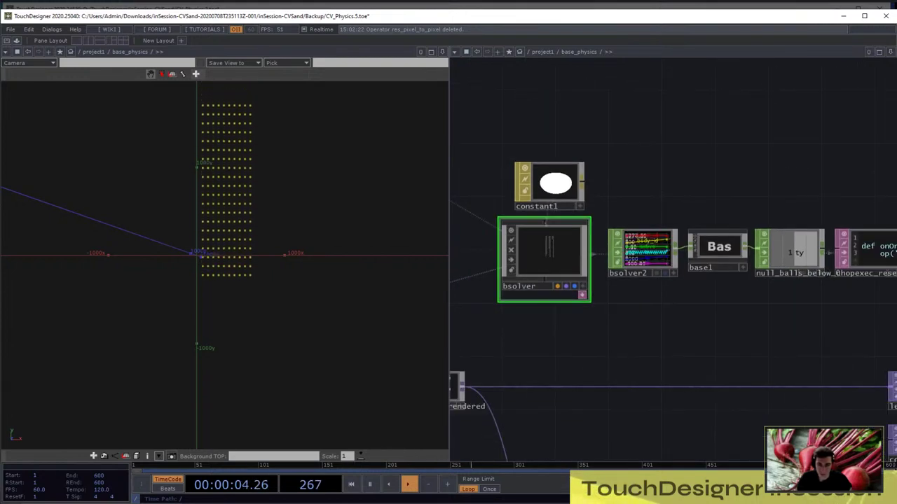
pyautogui.press('p')
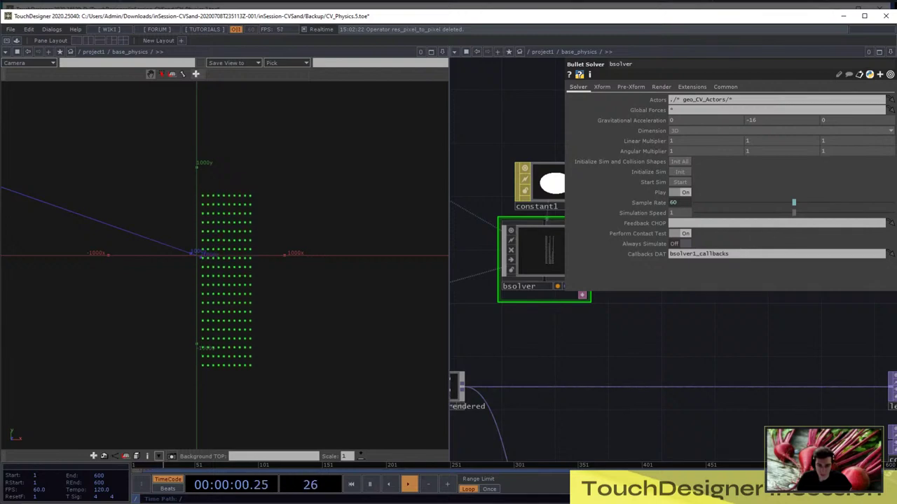
pyautogui.press('p')
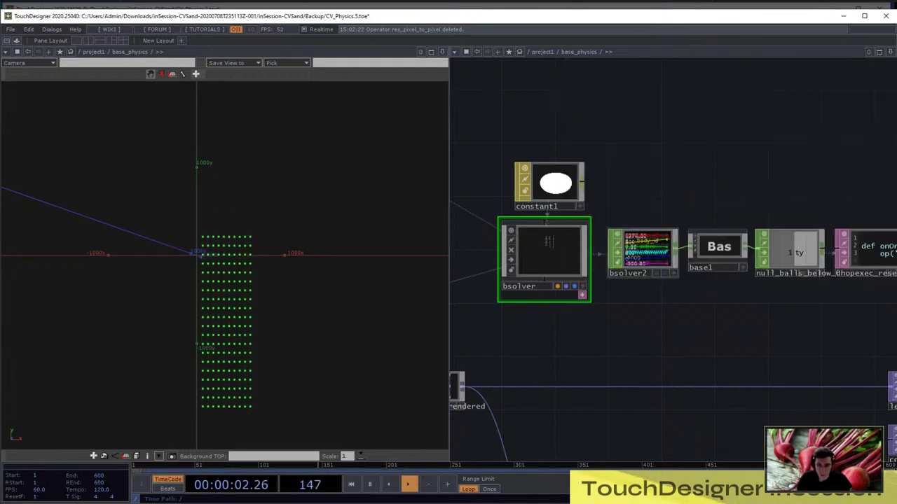
# Examine the per-body channels of bsolver2 along with its source actor and output parameters
pyautogui.scroll(5, 643, 246)
pyautogui.scroll(-2, 653, 216)
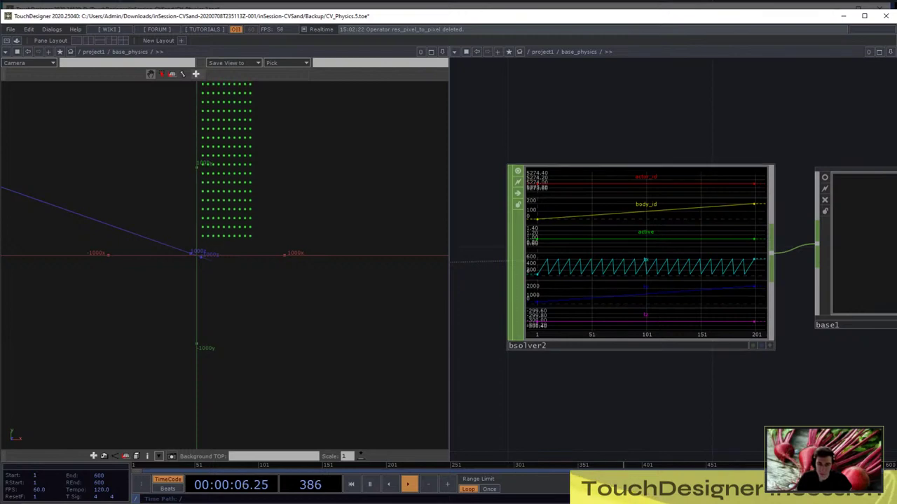
pyautogui.scroll(2, 609, 320)
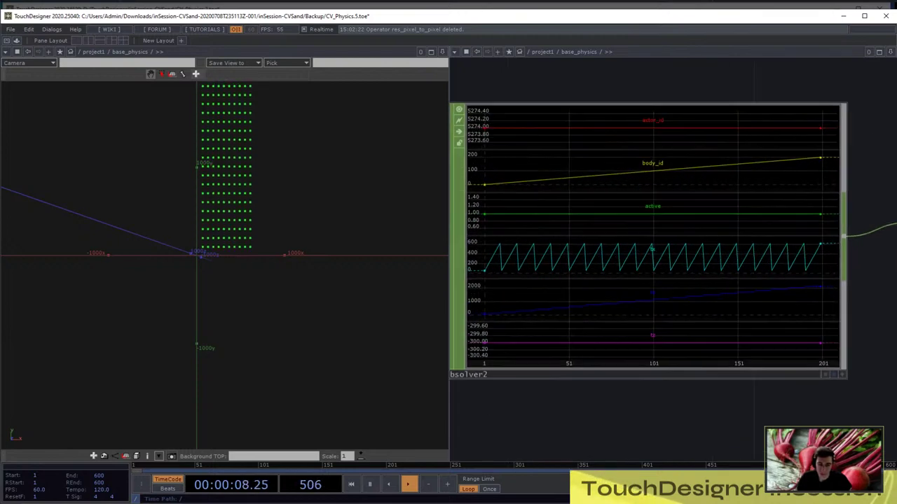
pyautogui.click(609, 320)
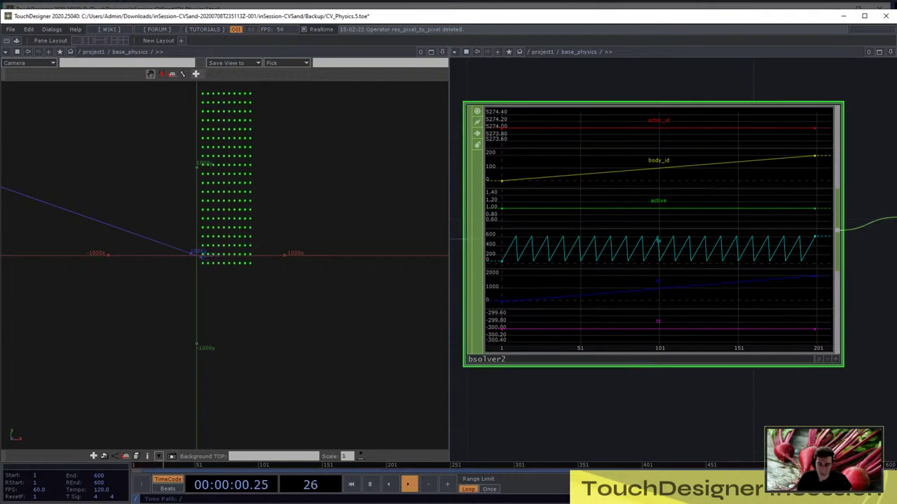
pyautogui.press('p')
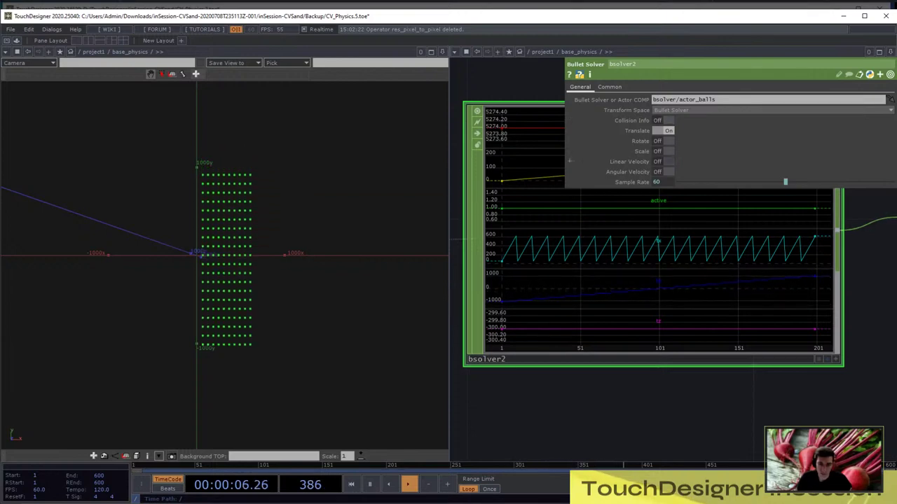
pyautogui.scroll(-8, 641, 319)
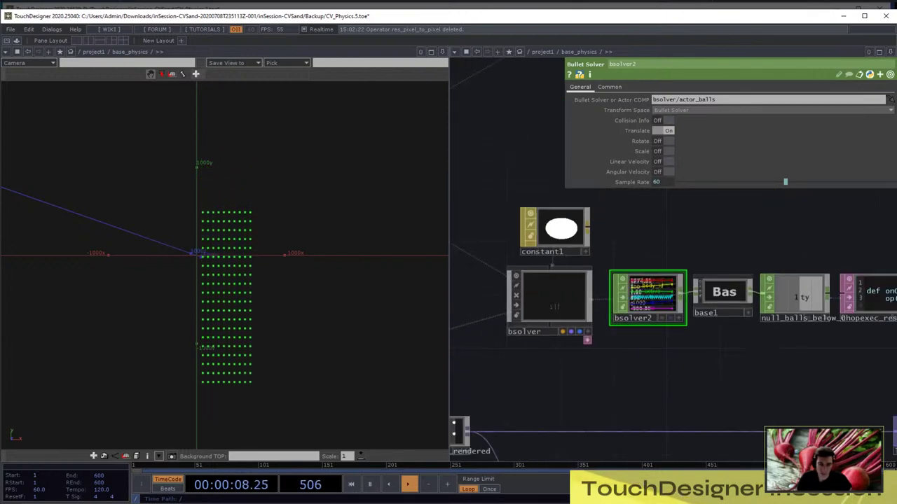
pyautogui.scroll(2, 655, 343)
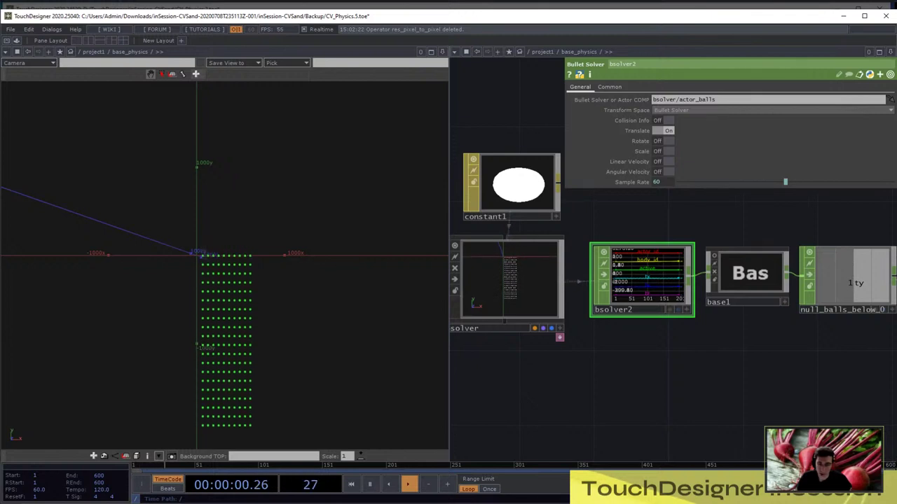
pyautogui.moveTo(658, 364); pyautogui.dragTo(563, 390)
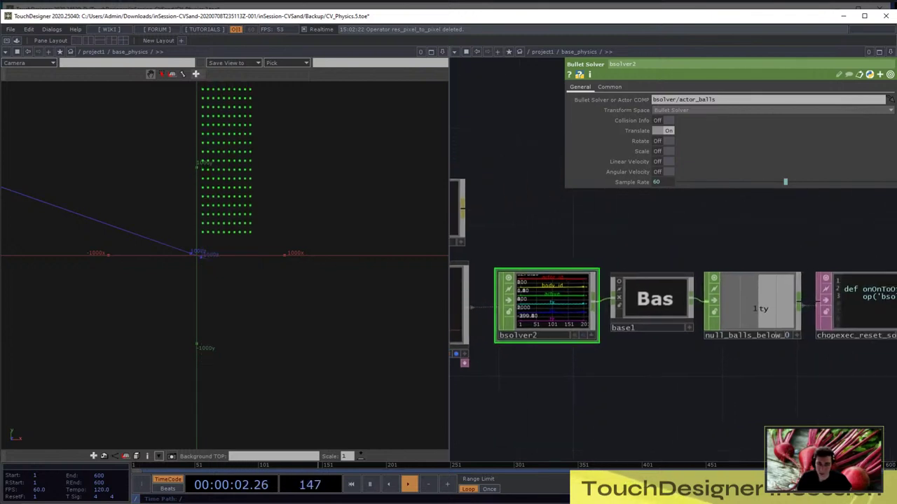
pyautogui.scroll(3, 545, 309)
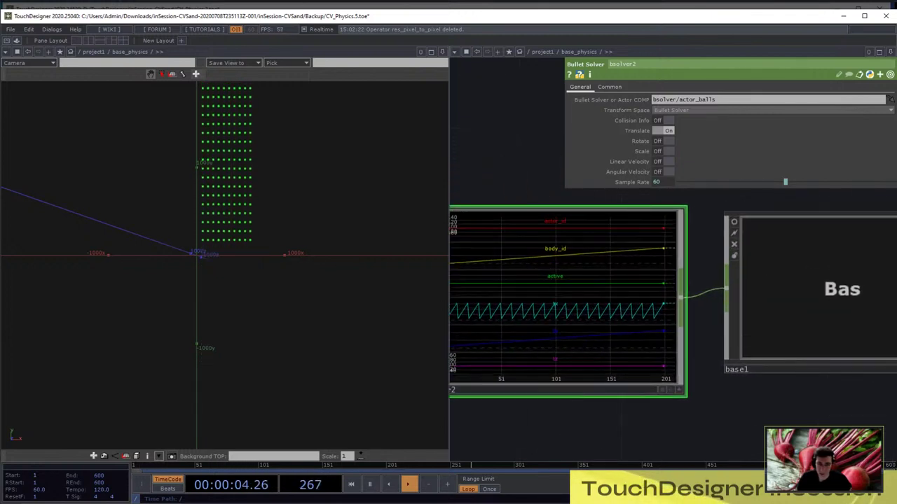
pyautogui.scroll(-3, 745, 303)
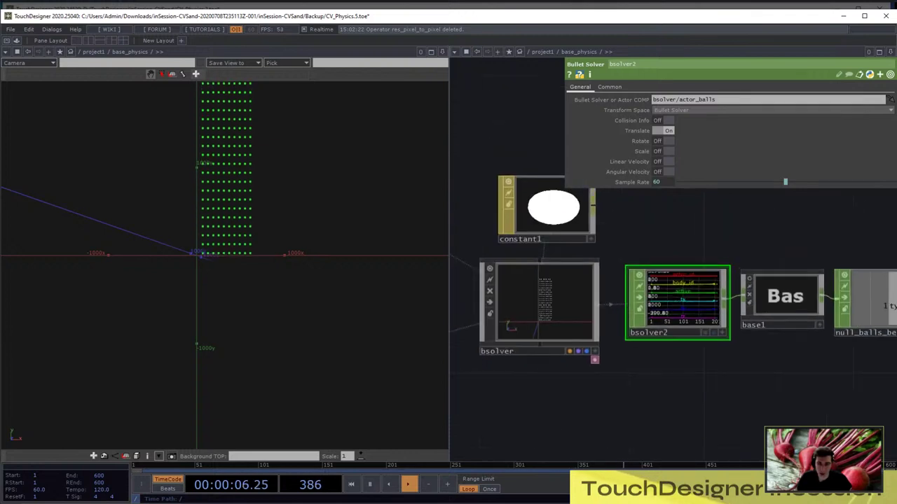
# Move base1, null_balls_below_0 and chopexec_reset_solver_automatically together above the bsolver2 row to free the space beside it
pyautogui.moveTo(763, 372); pyautogui.dragTo(609, 374)
pyautogui.moveTo(826, 374); pyautogui.dragTo(609, 264, button='right')
pyautogui.moveTo(830, 304); pyautogui.dragTo(830, 192)
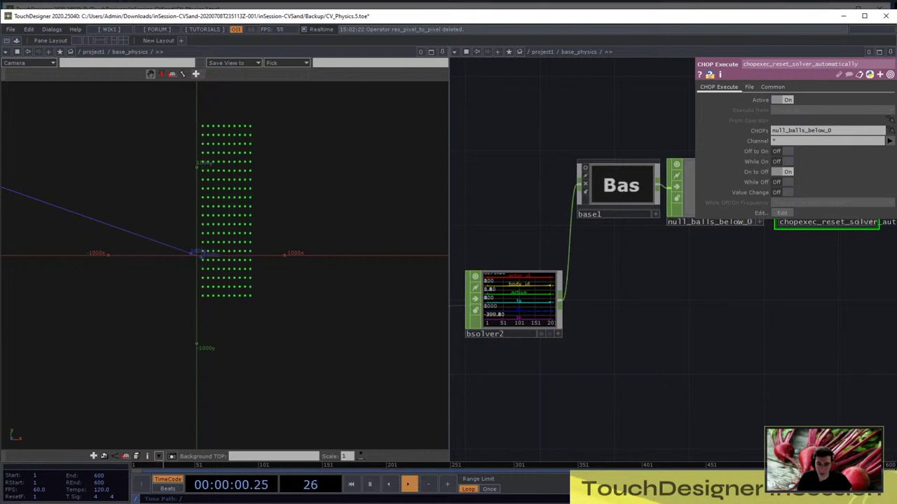
pyautogui.moveTo(673, 301); pyautogui.dragTo(726, 303)
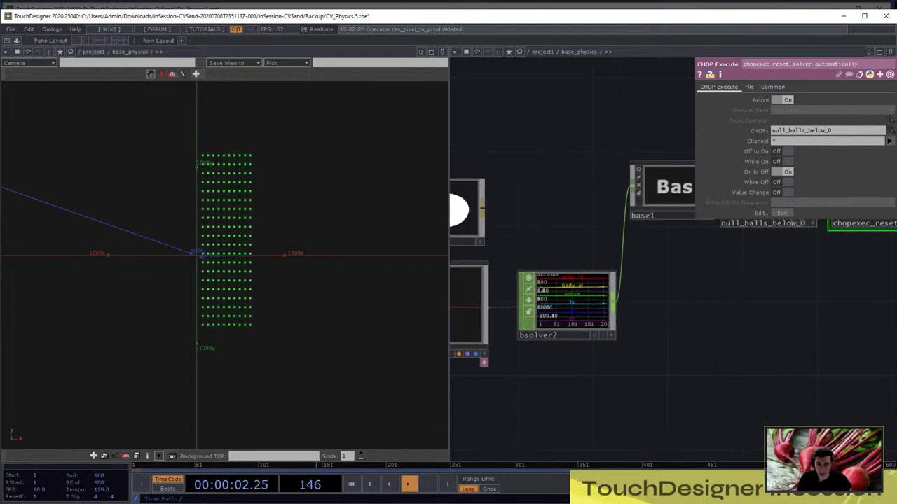
# Add a Limit CHOP beside bsolver2, fed by its output
pyautogui.press('Tab')
pyautogui.click(568, 394)
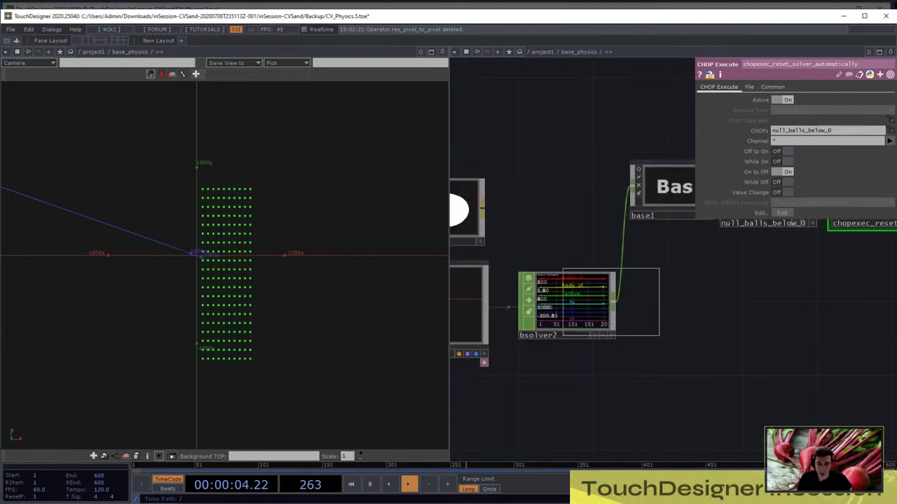
pyautogui.click(694, 302)
pyautogui.moveTo(758, 309); pyautogui.dragTo(791, 301)
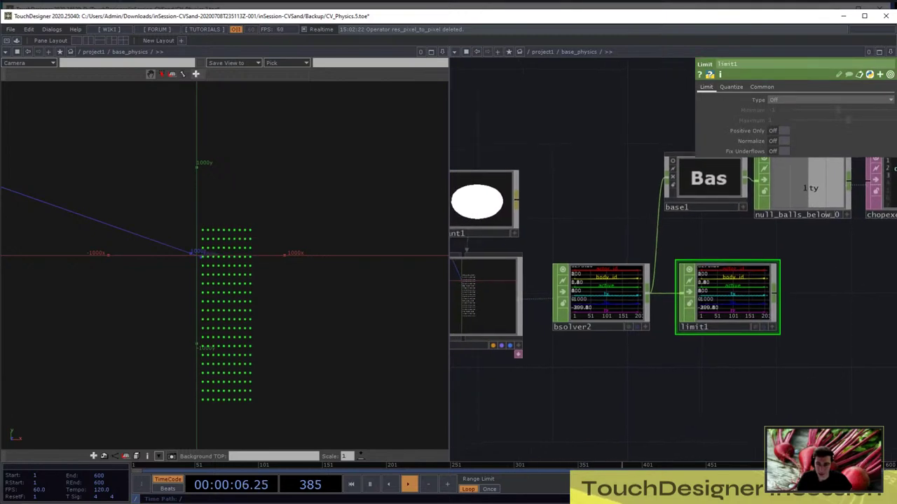
# Examine the channels of limit1 and compare them with those of bsolver2
pyautogui.scroll(3, 791, 302)
pyautogui.scroll(-2, 805, 305)
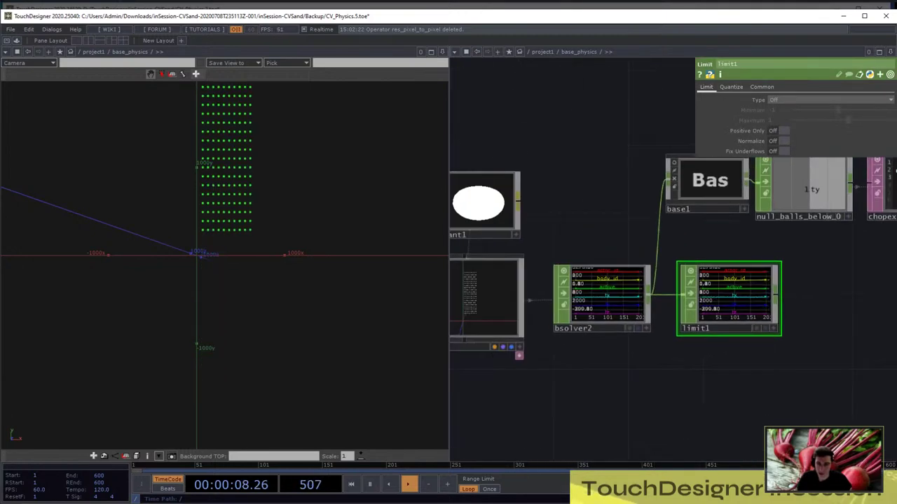
pyautogui.scroll(3, 788, 287)
pyautogui.scroll(2, 735, 281)
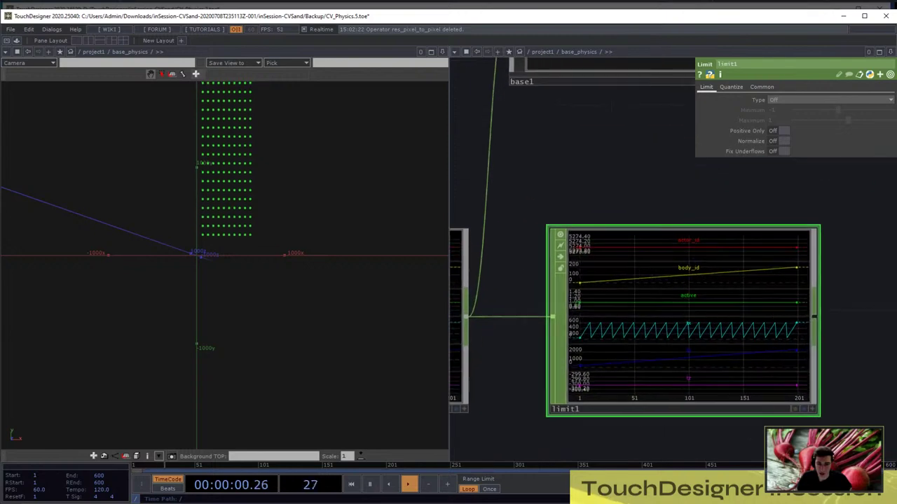
pyautogui.scroll(-5, 738, 296)
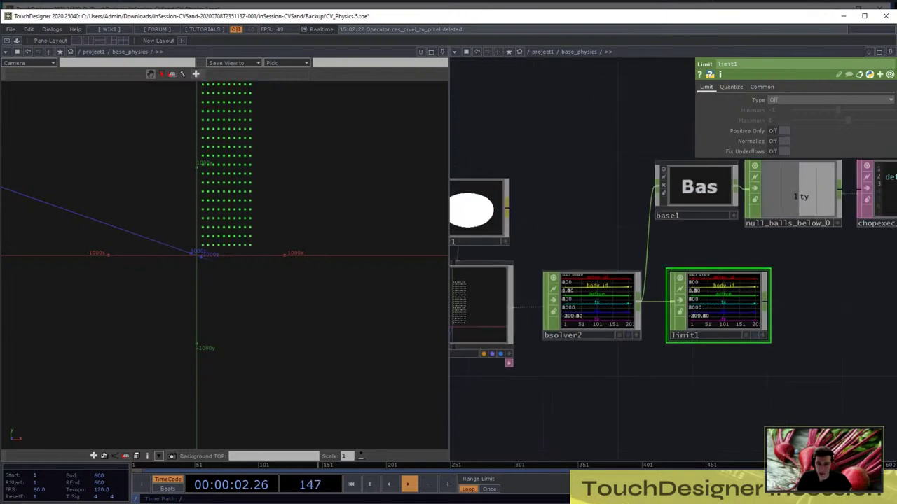
pyautogui.click(594, 306)
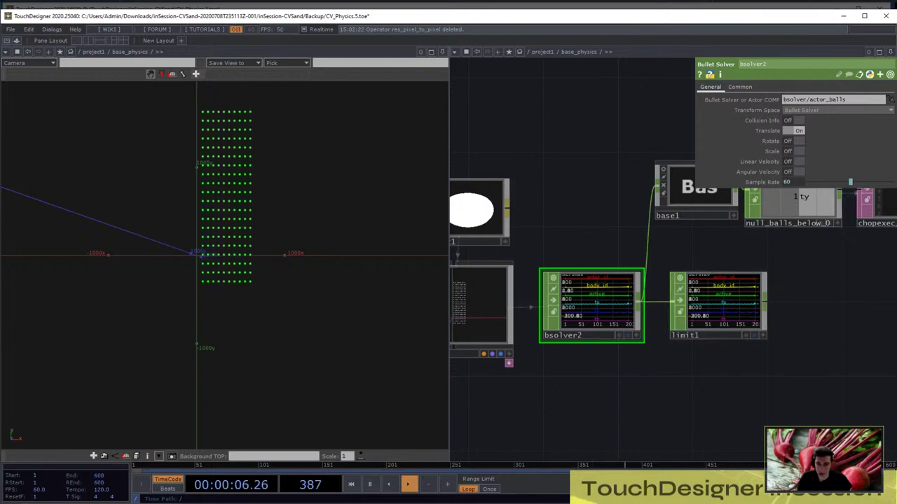
pyautogui.scroll(6, 603, 306)
pyautogui.scroll(-5, 597, 306)
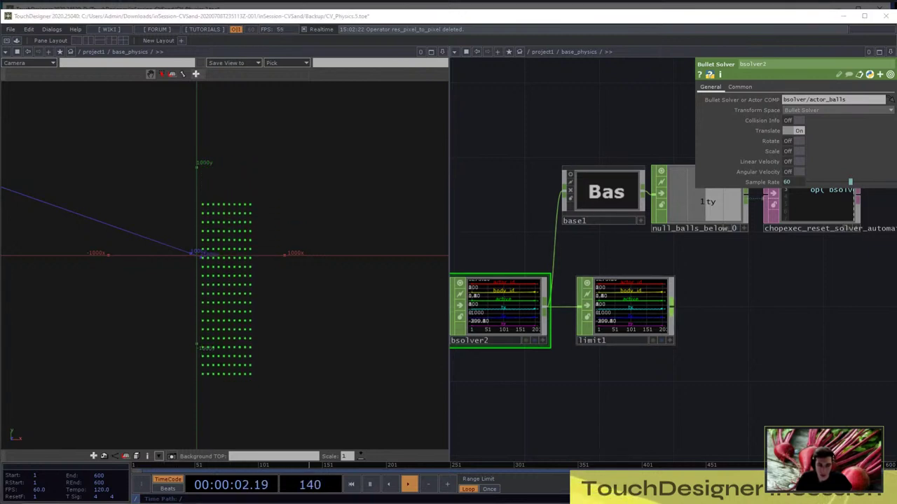
# Add a Null CHOP after limit1, connected to its output
pyautogui.rightClick(673, 306)
pyautogui.click(687, 297)
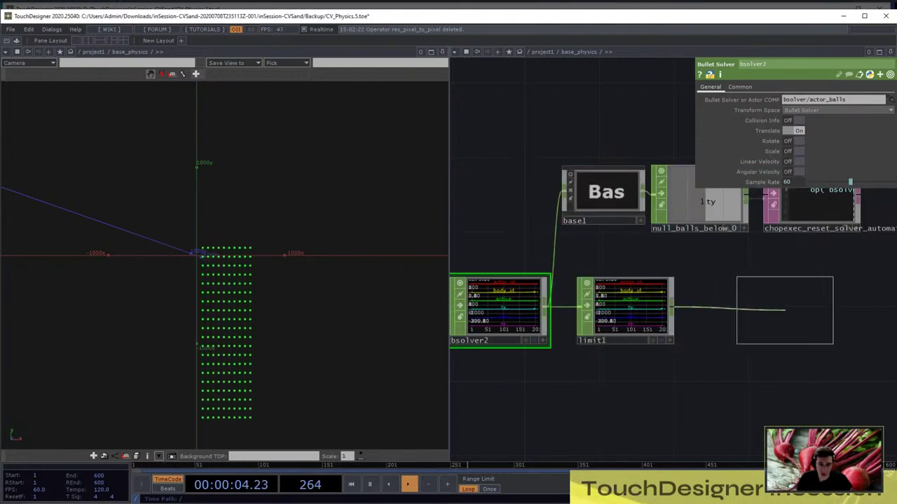
pyautogui.click(785, 311)
# Expand the docked bsolver1_callbacks DAT below bsolver and read its callback functions
pyautogui.scroll(-4, 821, 306)
pyautogui.scroll(6, 620, 329)
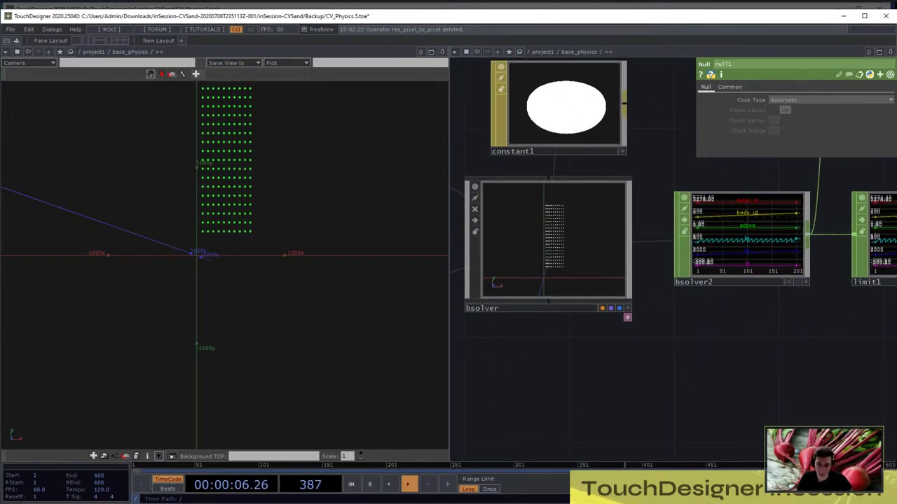
pyautogui.click(627, 317)
pyautogui.moveTo(651, 393); pyautogui.dragTo(748, 266)
pyautogui.scroll(4, 666, 320)
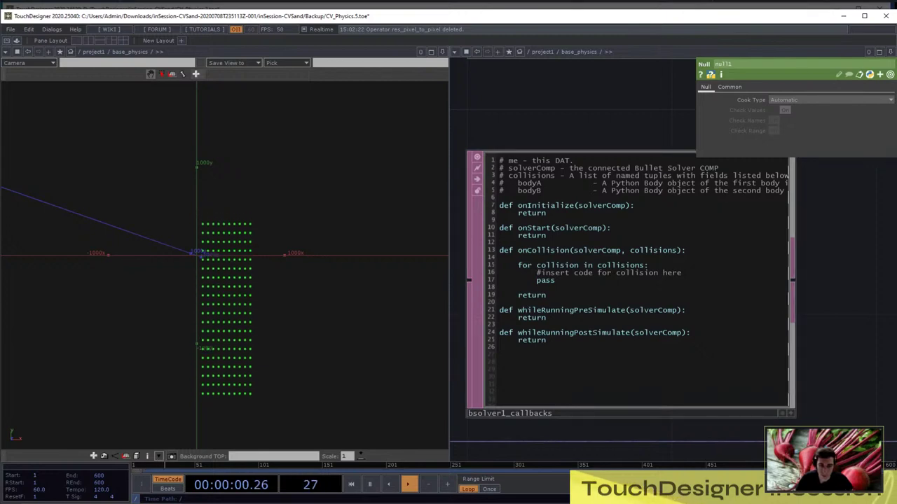
pyautogui.scroll(-8, 600, 302)
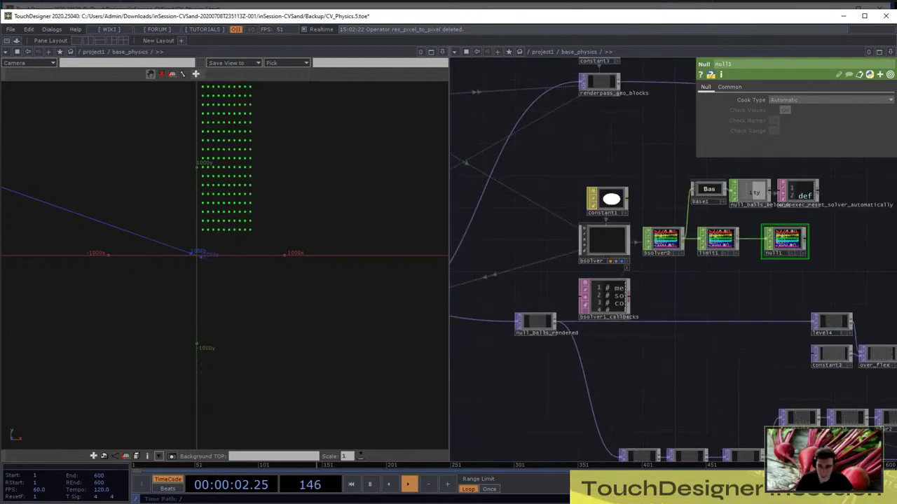
pyautogui.scroll(5, 757, 243)
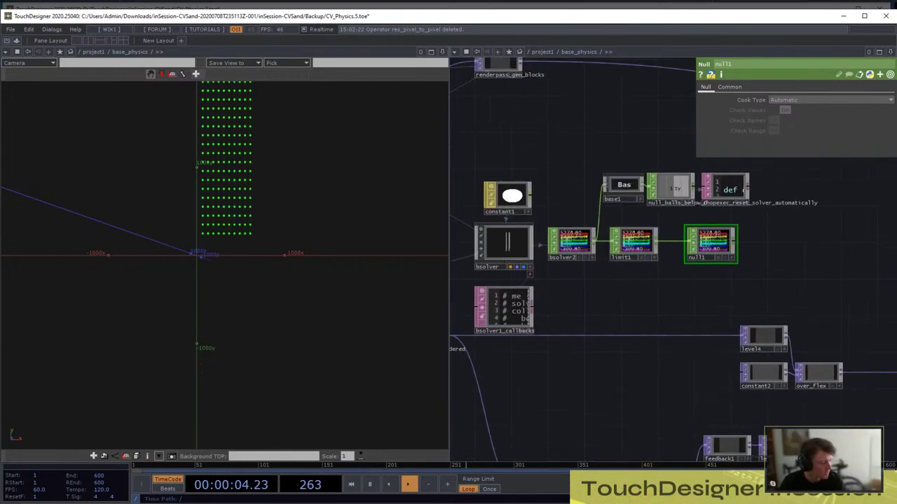
pyautogui.scroll(-5, 677, 242)
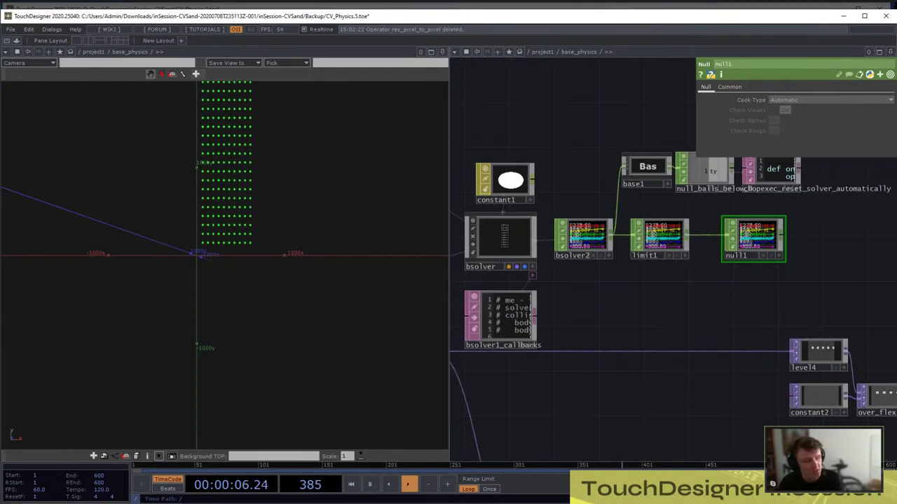
pyautogui.scroll(4, 675, 238)
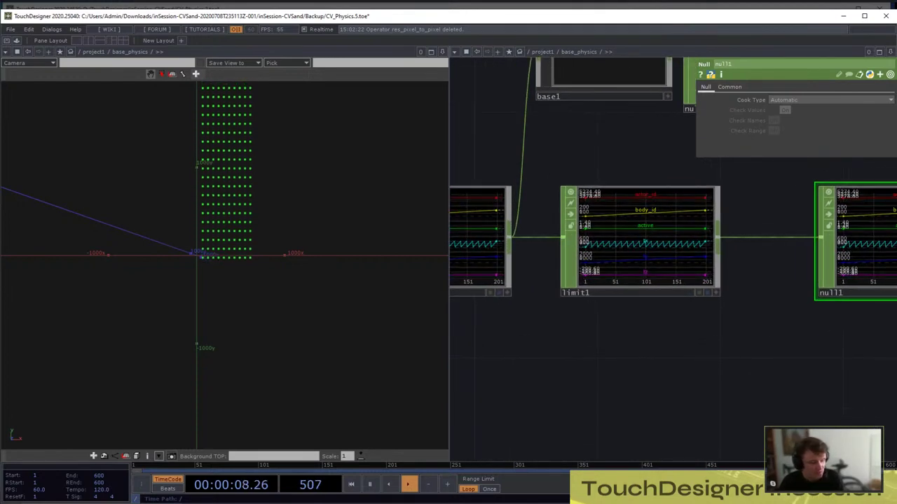
pyautogui.scroll(-5, 673, 242)
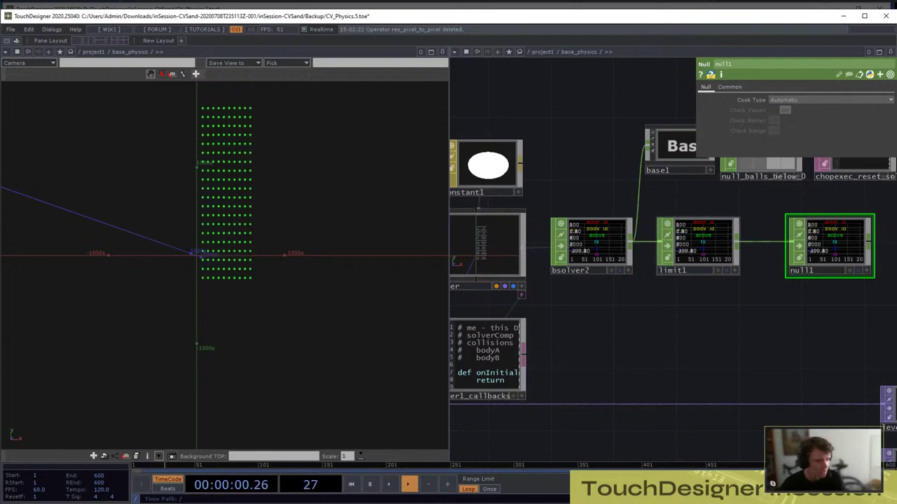
pyautogui.scroll(4, 673, 242)
pyautogui.scroll(-5, 672, 242)
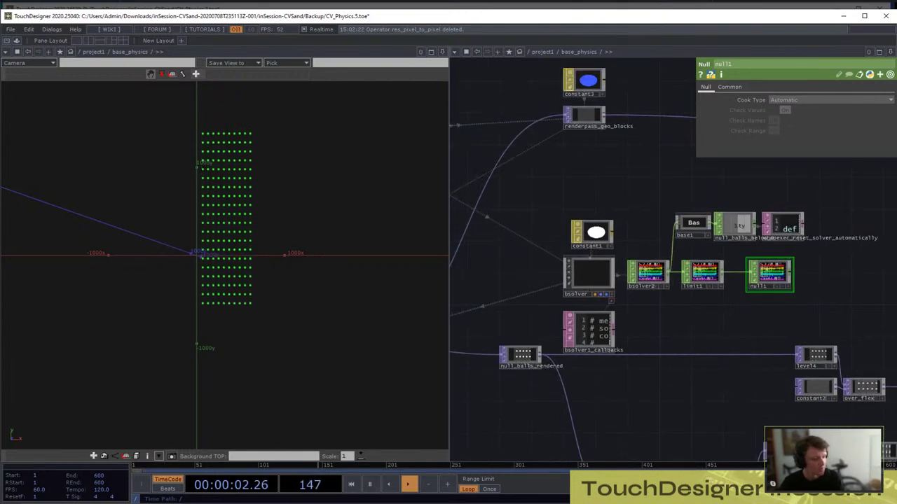
pyautogui.press('Tab')
pyautogui.press('Escape')
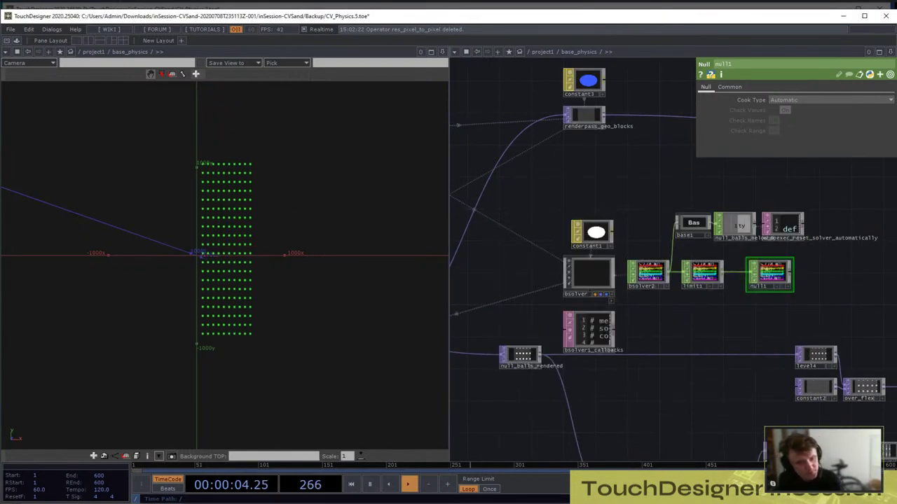
# Enter the bsolver network and examine the parameters of actor_balls and the connected grid1
pyautogui.scroll(4, 584, 271)
pyautogui.scroll(4, 585, 271)
pyautogui.press('p')
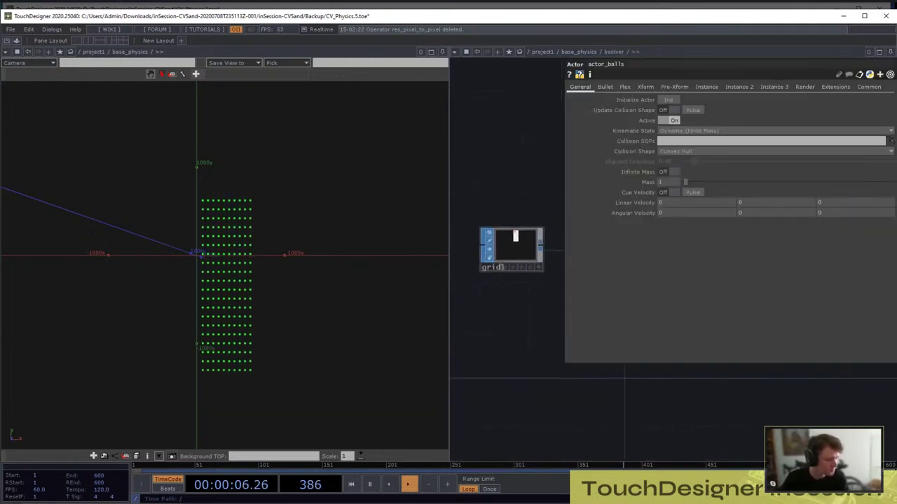
pyautogui.scroll(4, 495, 241)
pyautogui.click(514, 250)
pyautogui.scroll(-3, 514, 250)
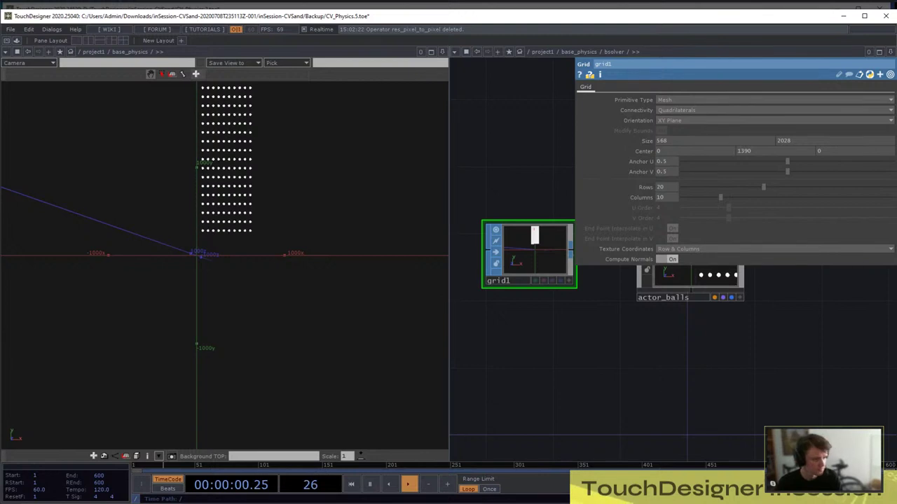
# Split the network pane top and bottom, keeping grid1 in the upper one and showing the base_physics network in the lower one
pyautogui.click(890, 52)
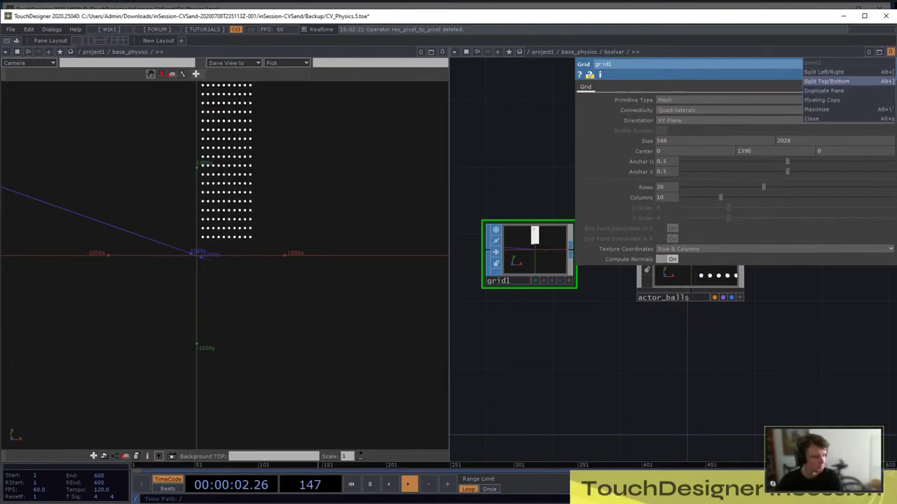
pyautogui.click(827, 81)
pyautogui.moveTo(582, 130); pyautogui.dragTo(588, 192)
pyautogui.scroll(-10, 571, 361)
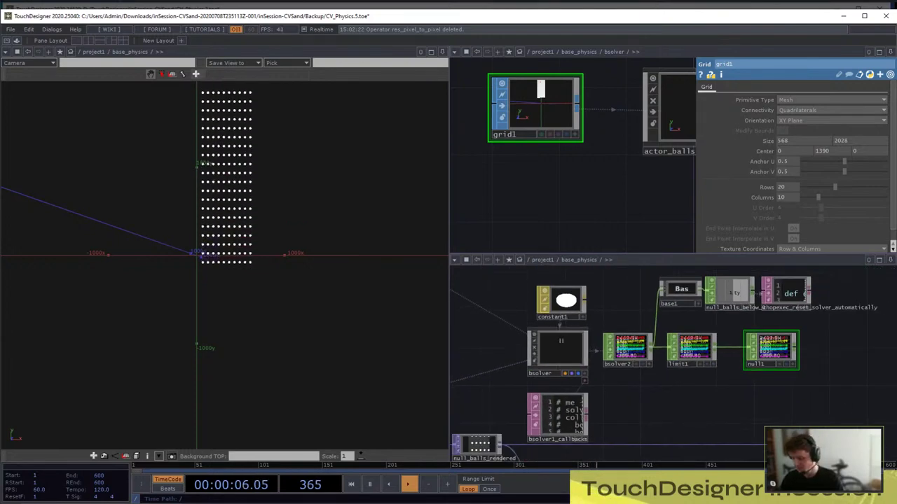
# Add a SOP to CHOP below bsolver2 and set its SOP reference to grid1 using an absolute path
pyautogui.press('Tab')
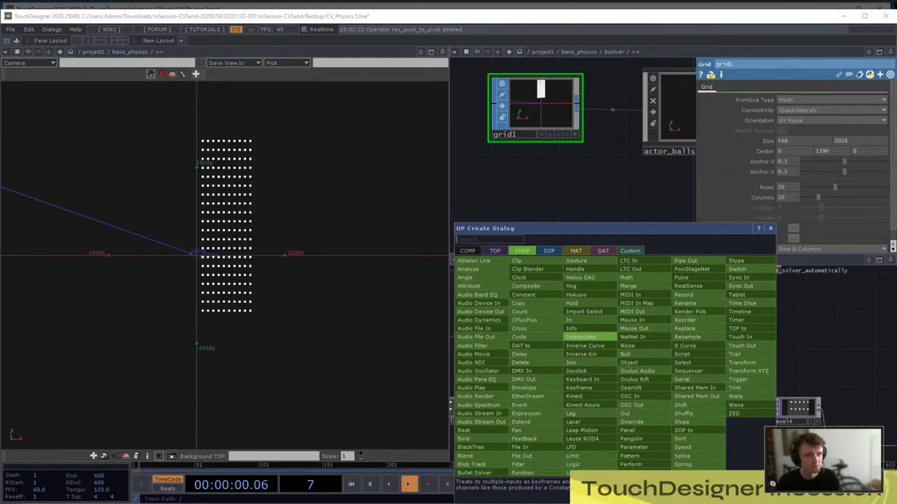
pyautogui.write('sop')
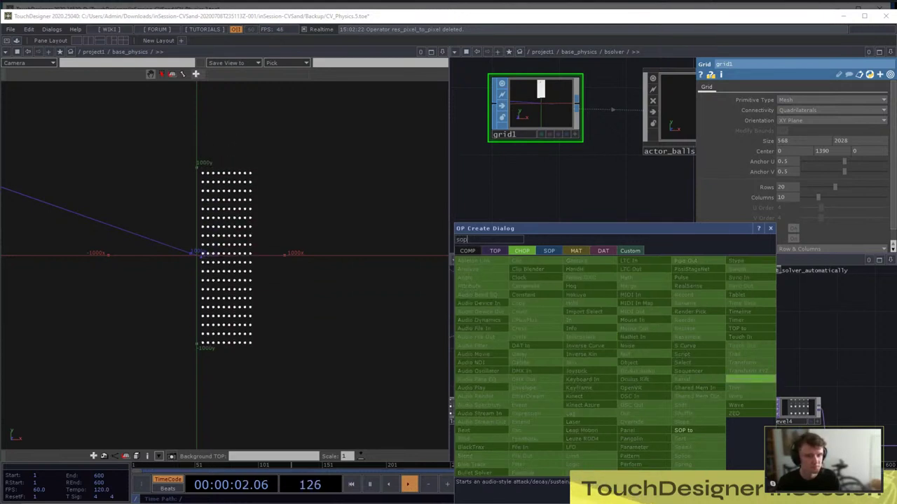
pyautogui.press('Return')
pyautogui.click(612, 374)
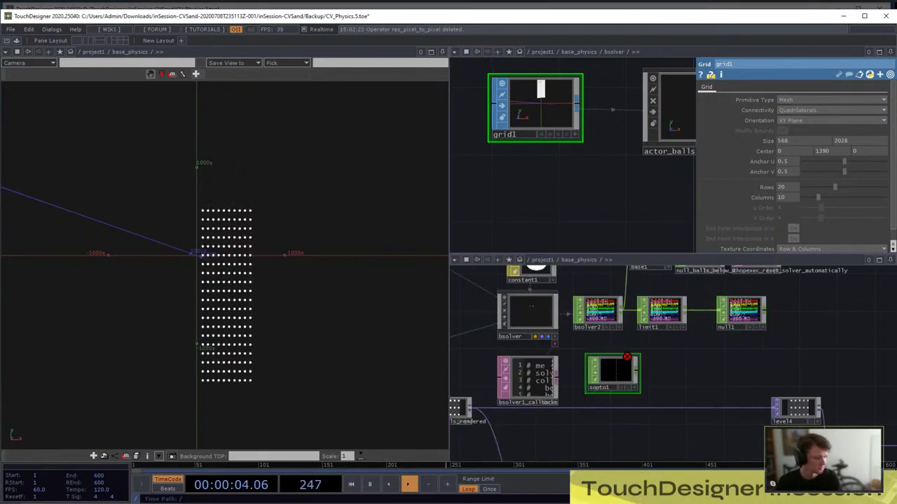
pyautogui.moveTo(537, 105); pyautogui.dragTo(611, 368)
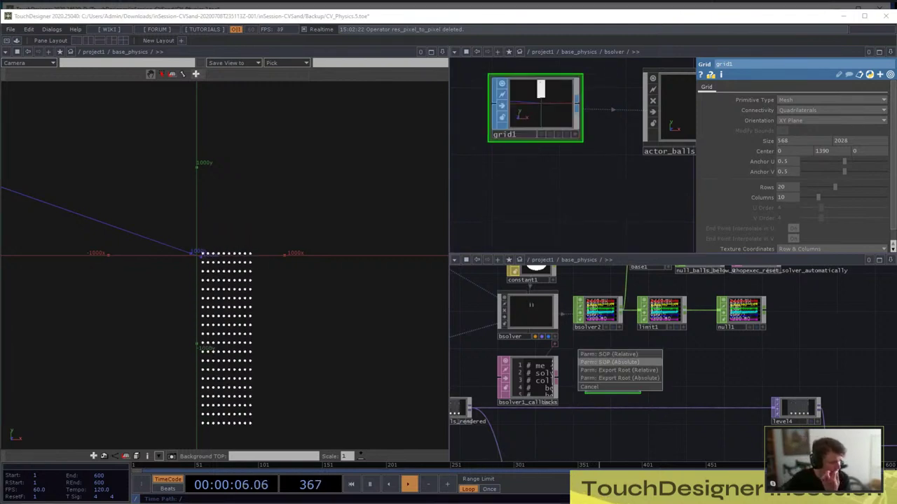
pyautogui.click(608, 362)
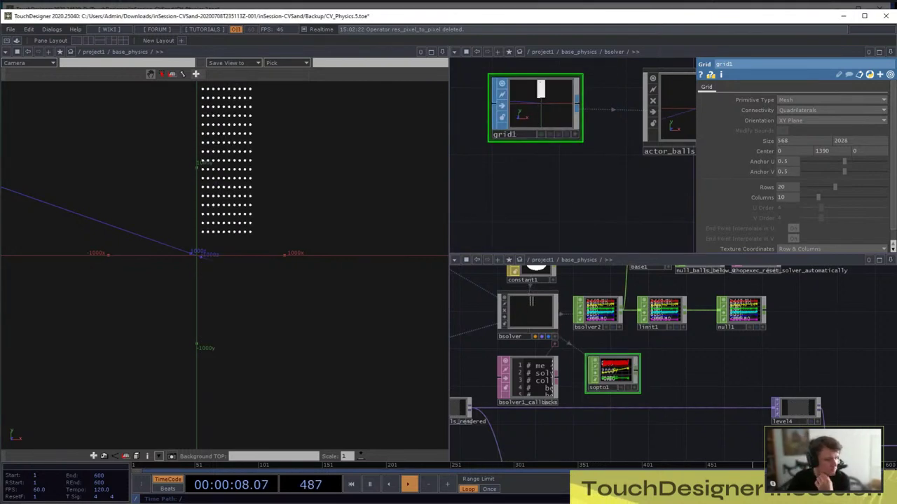
# Examine the channels of bsolver2 and compare them with the grid position channels in sopto1
pyautogui.scroll(5, 622, 375)
pyautogui.moveTo(616, 301); pyautogui.dragTo(608, 352)
pyautogui.scroll(-4, 673, 421)
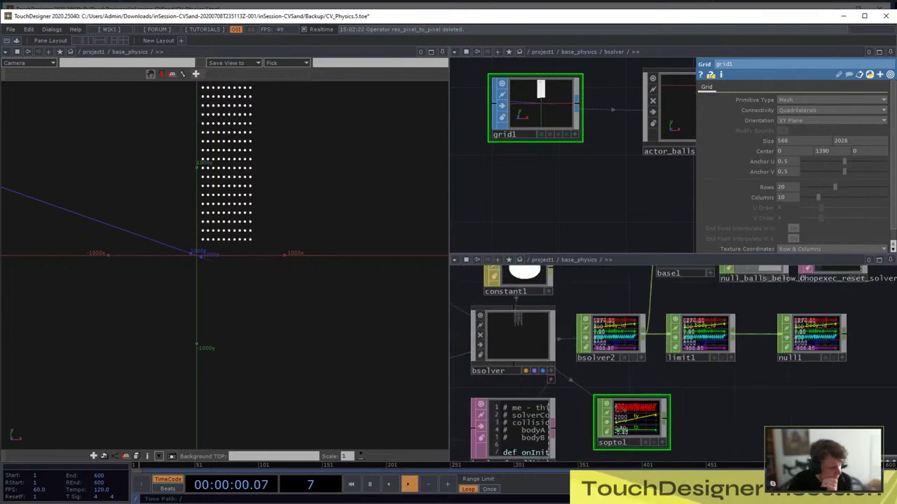
pyautogui.scroll(7, 608, 334)
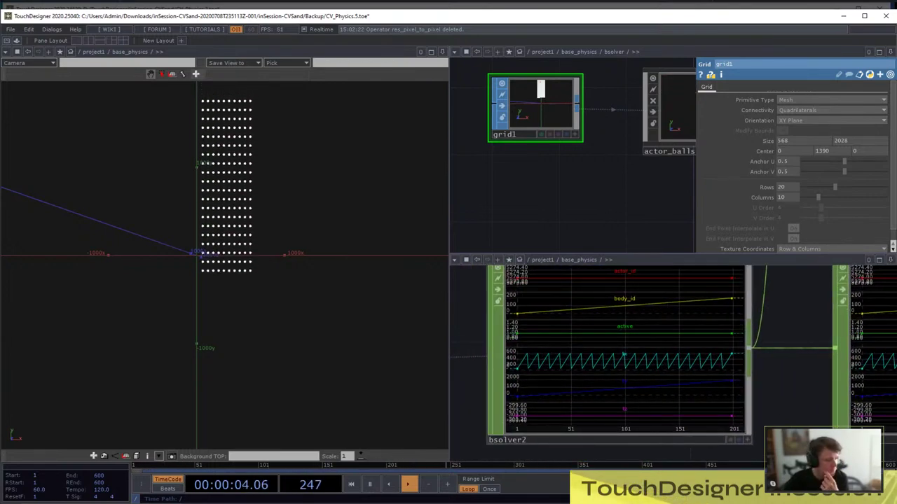
pyautogui.scroll(-4, 607, 334)
pyautogui.scroll(4, 611, 355)
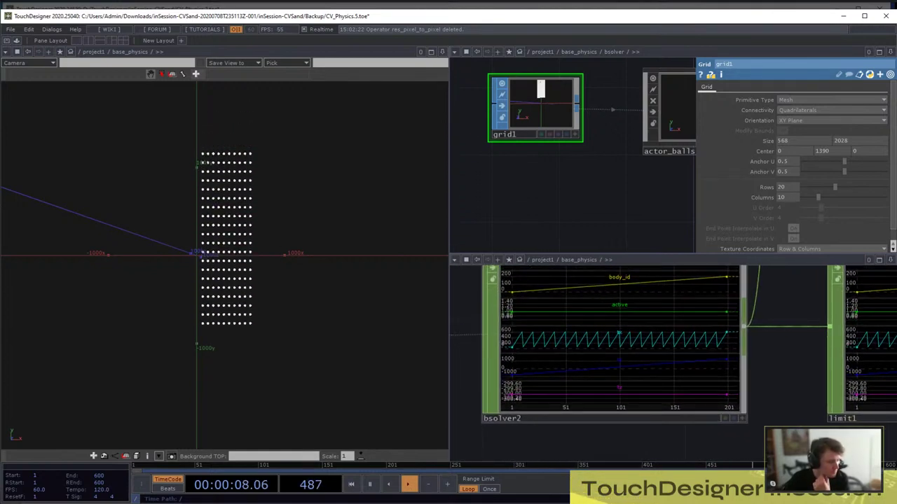
pyautogui.scroll(-2, 581, 336)
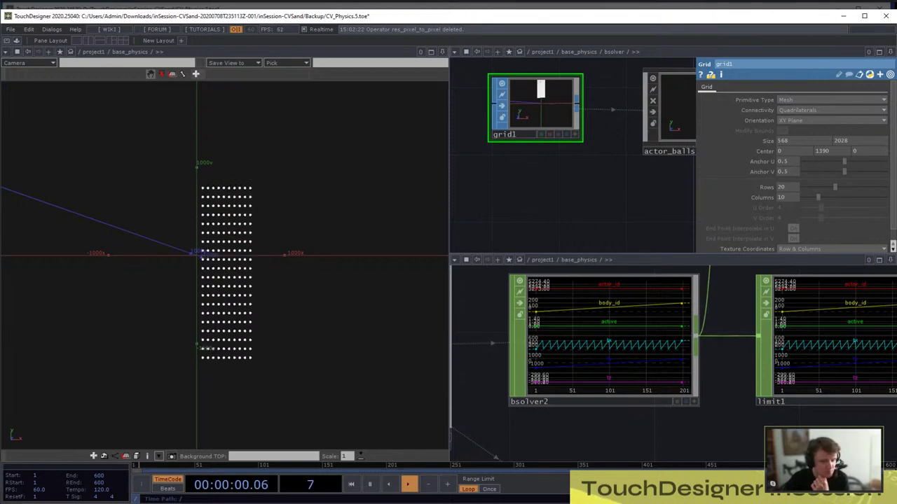
pyautogui.scroll(-3, 560, 309)
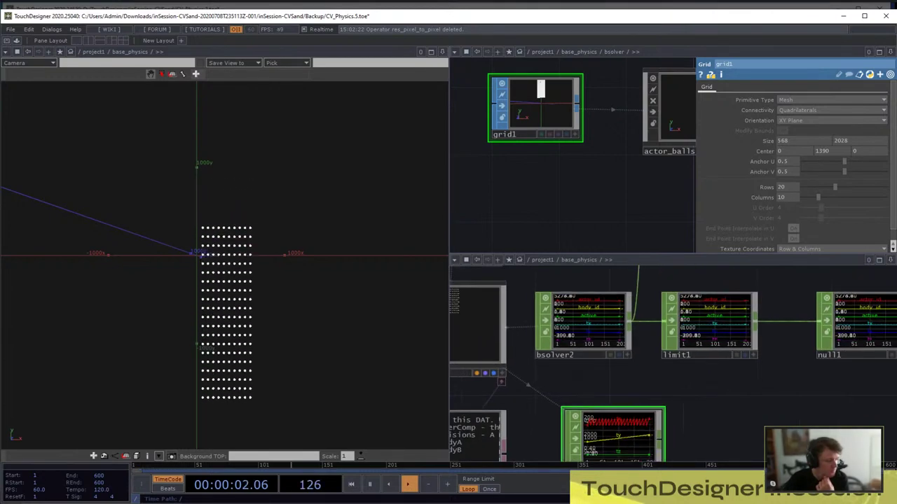
pyautogui.moveTo(623, 383); pyautogui.dragTo(599, 325)
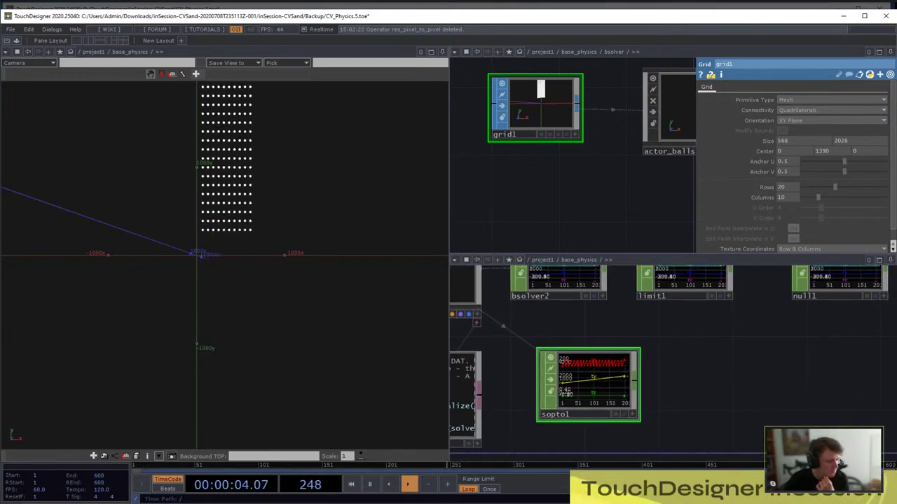
pyautogui.moveTo(690, 396); pyautogui.dragTo(636, 427)
pyautogui.scroll(-2, 634, 404)
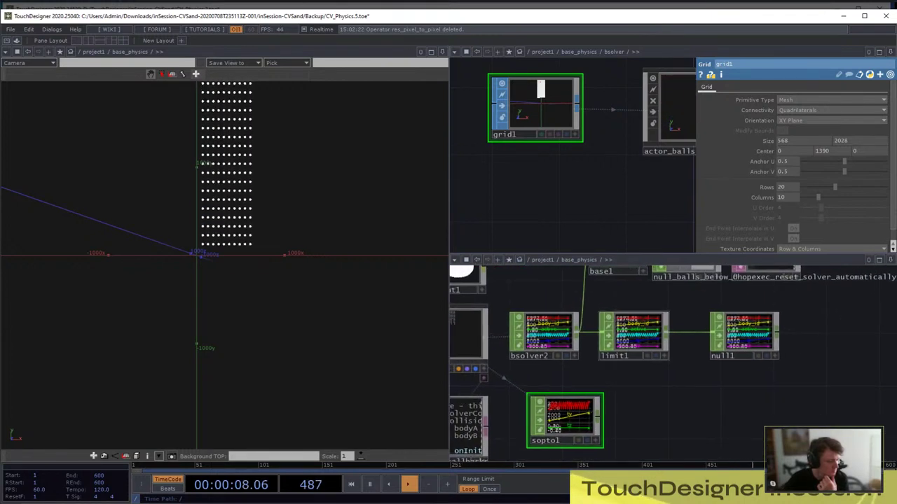
# Set the Type of limit1 to Loop
pyautogui.click(633, 335)
pyautogui.press('p')
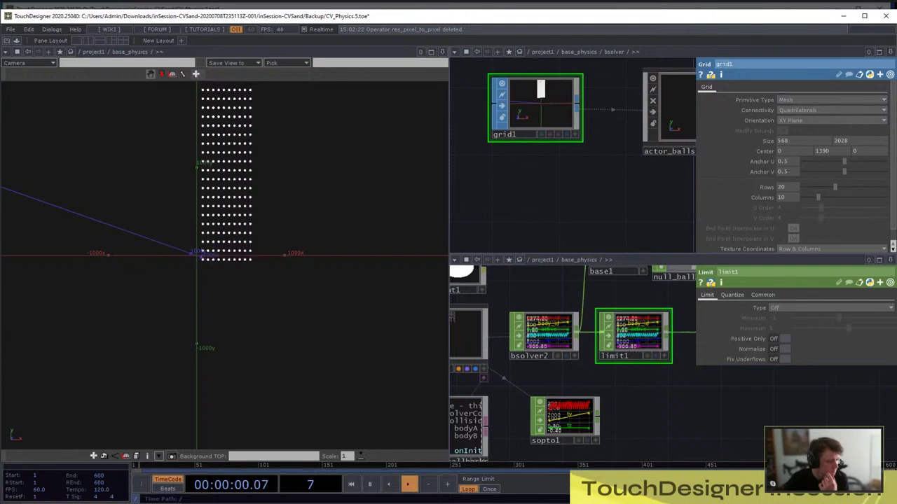
pyautogui.click(793, 308)
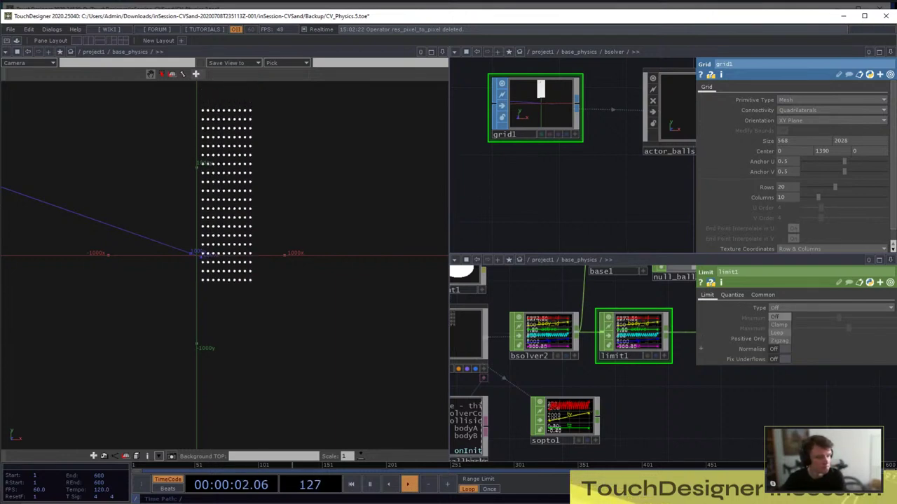
pyautogui.click(777, 332)
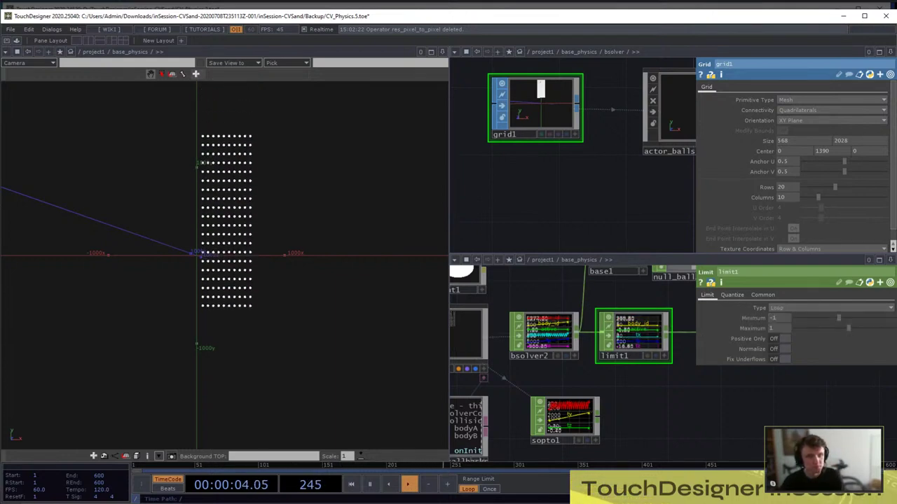
# Restrict the Scope of limit1 to the ty channel and check its channel graph
pyautogui.click(762, 295)
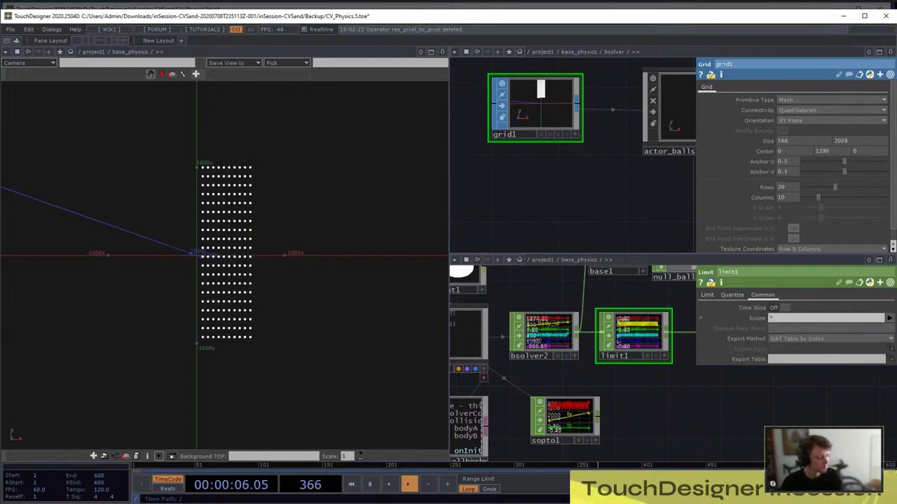
pyautogui.click(791, 318)
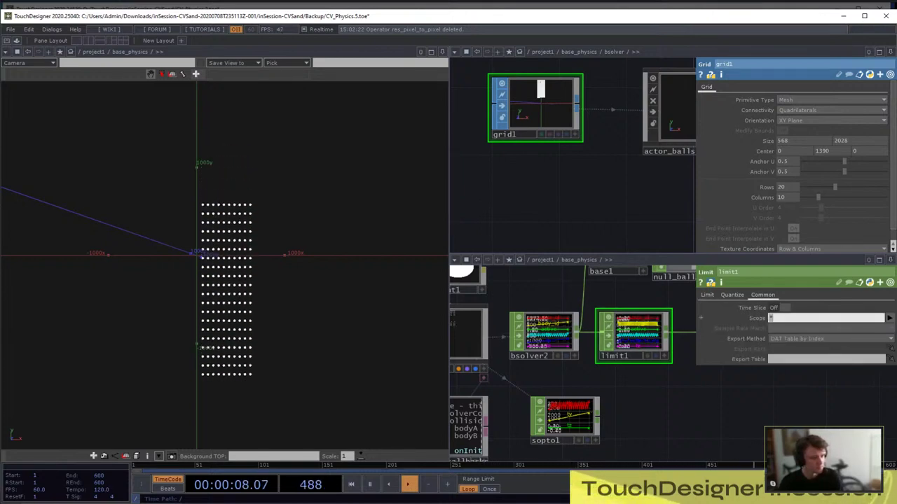
pyautogui.write('ty')
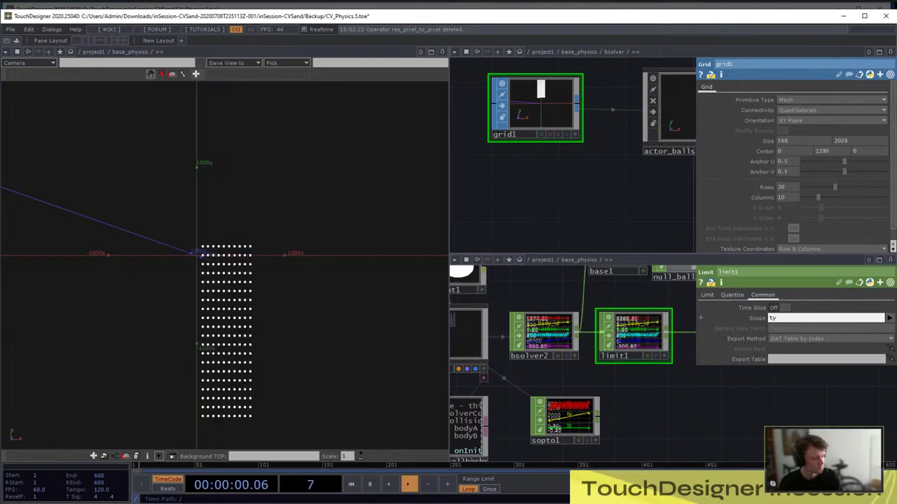
pyautogui.scroll(5, 637, 347)
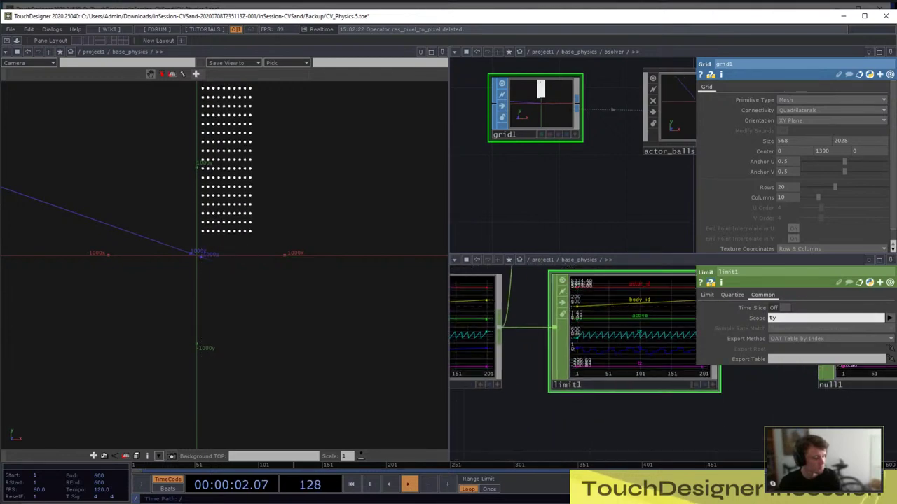
pyautogui.scroll(-5, 658, 374)
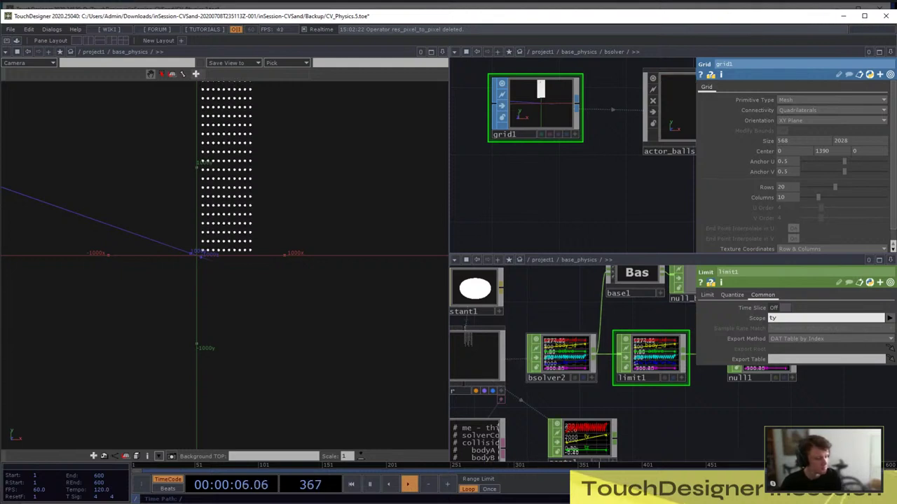
# Turn on Linear Velocity in the bsolver2 Bullet Solver CHOP
pyautogui.click(561, 357)
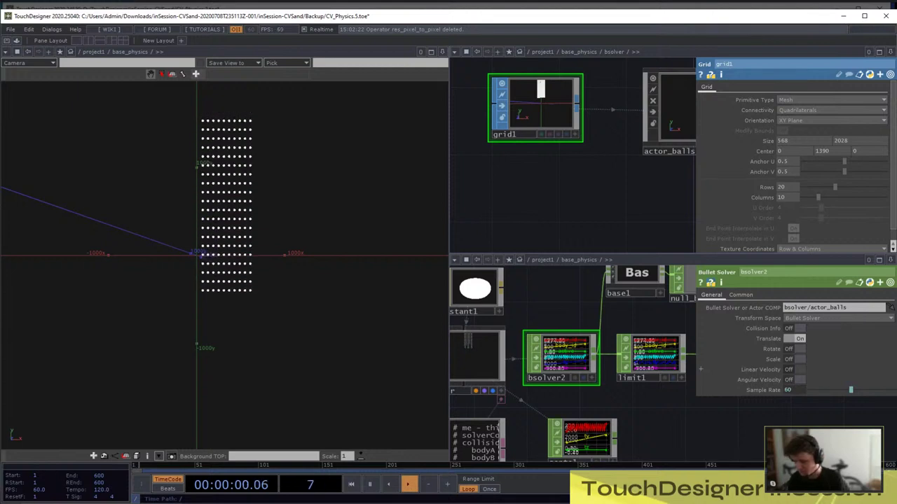
pyautogui.click(799, 370)
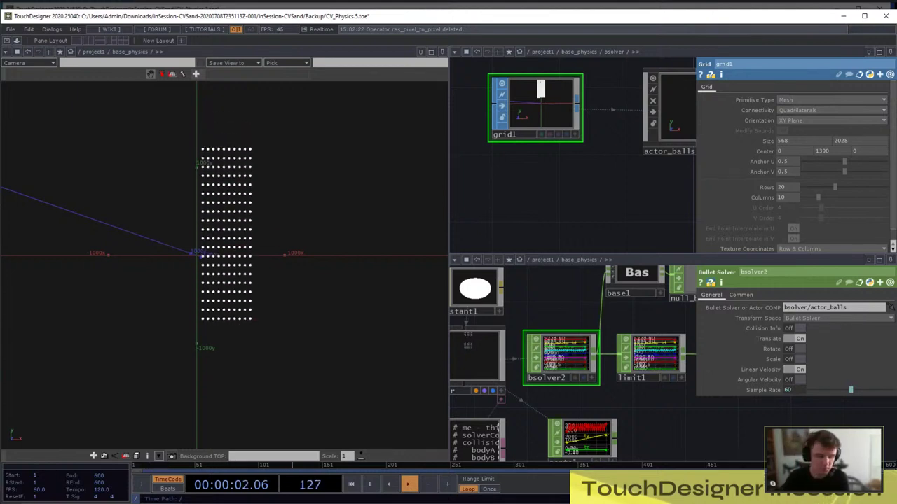
pyautogui.press('p')
pyautogui.moveTo(708, 410); pyautogui.dragTo(727, 412)
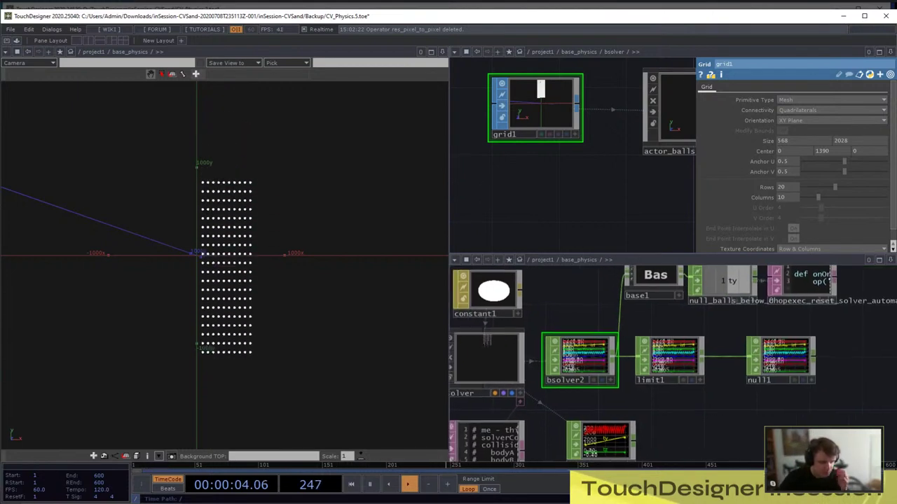
# Check the Quantize settings of limit1 and read the channel value ranges in the operator info of bsolver2
pyautogui.scroll(3, 674, 367)
pyautogui.click(671, 365)
pyautogui.press('p')
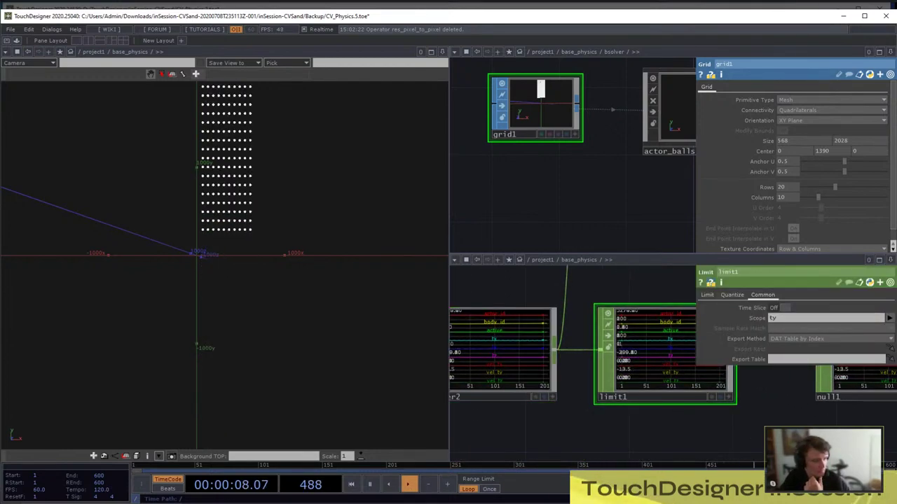
pyautogui.click(732, 295)
pyautogui.scroll(-5, 677, 361)
pyautogui.scroll(5, 635, 361)
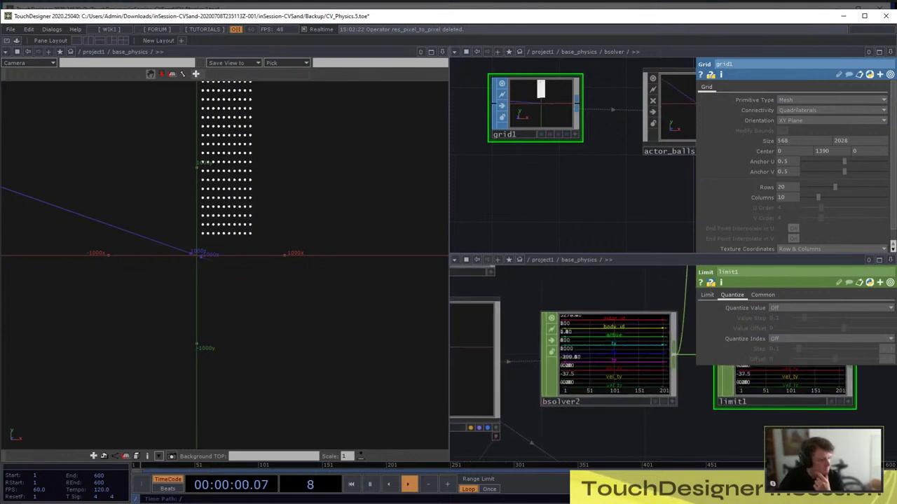
pyautogui.middleClick(625, 360)
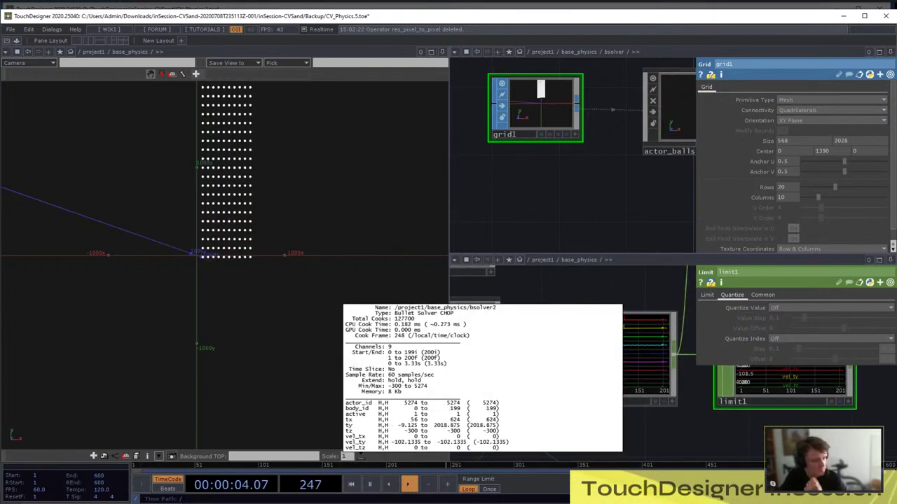
pyautogui.moveTo(531, 443); pyautogui.dragTo(531, 442, button='middle')
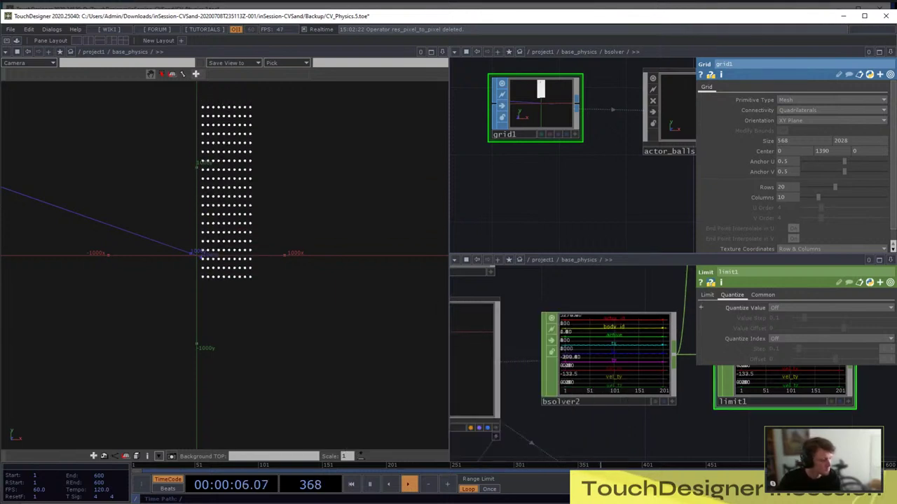
# Set the loop range of limit1 to a Minimum of -10 and a Maximum of 2300
pyautogui.click(707, 295)
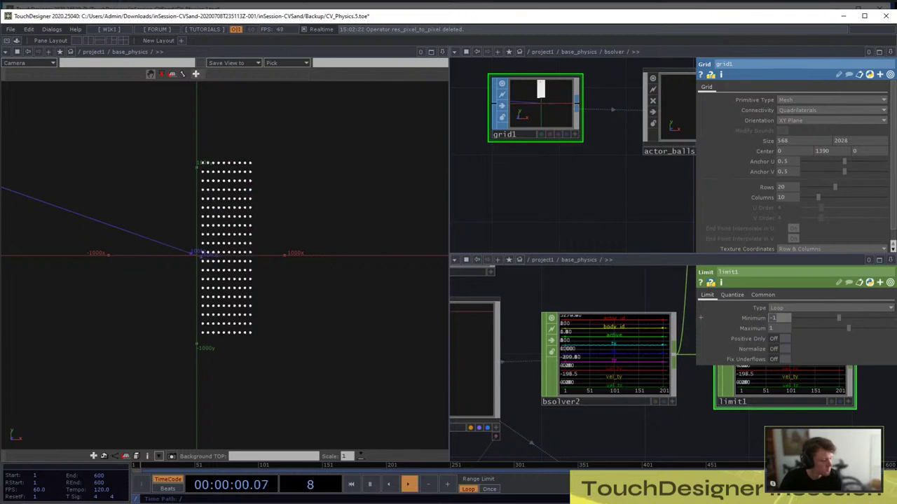
pyautogui.write('-10')
pyautogui.press('Tab')
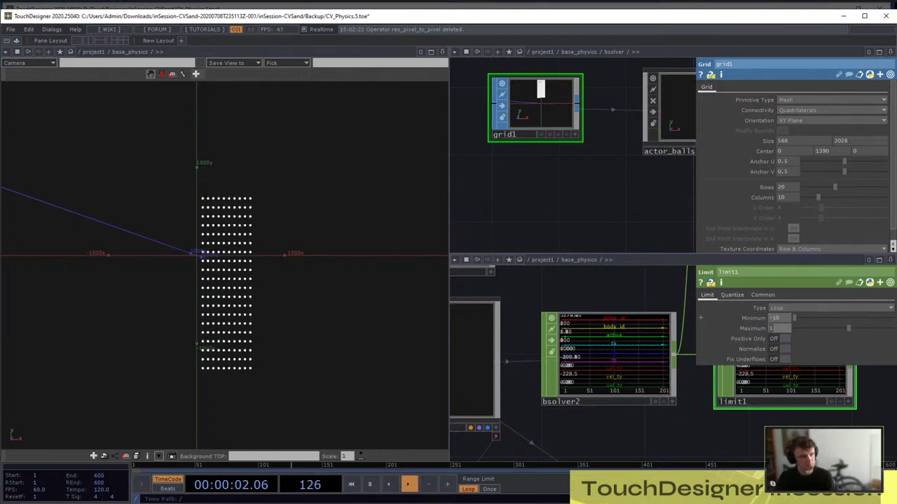
pyautogui.write('2300')
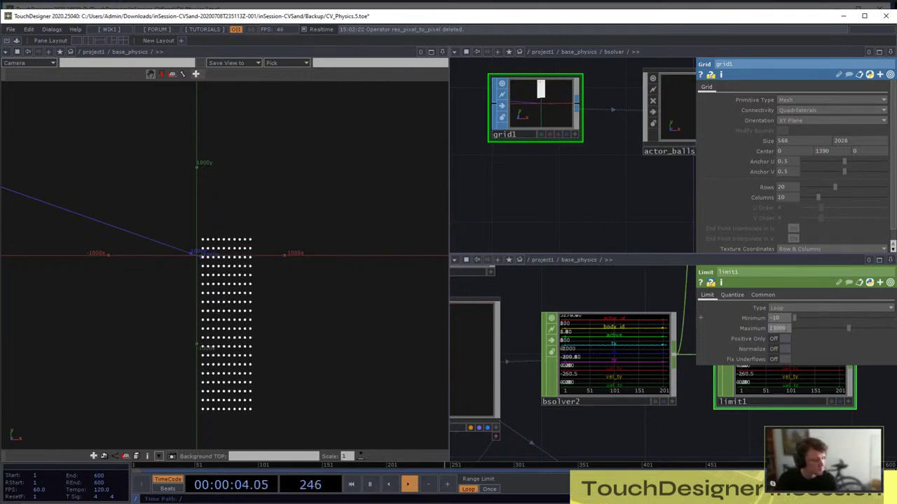
pyautogui.press('Return')
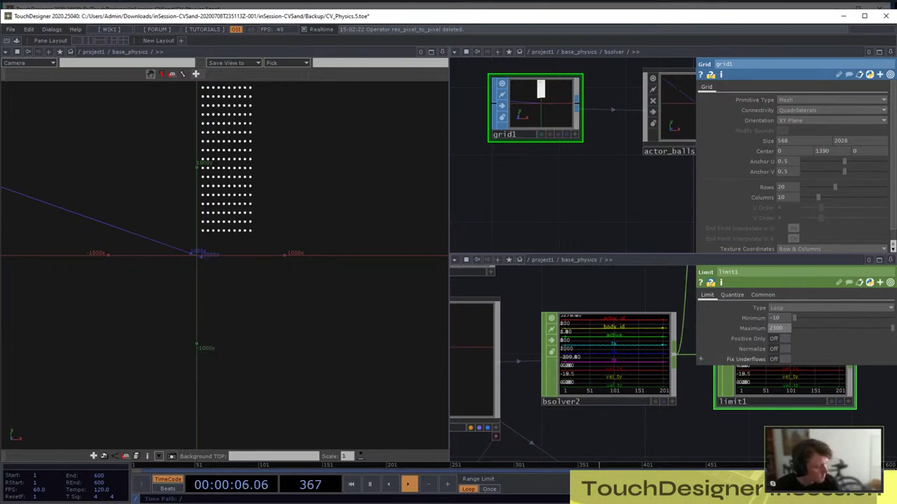
# Review the parameters of bsolver2 and of the bsolver component, and look over the surrounding network
pyautogui.click(590, 372)
pyautogui.scroll(-7, 590, 371)
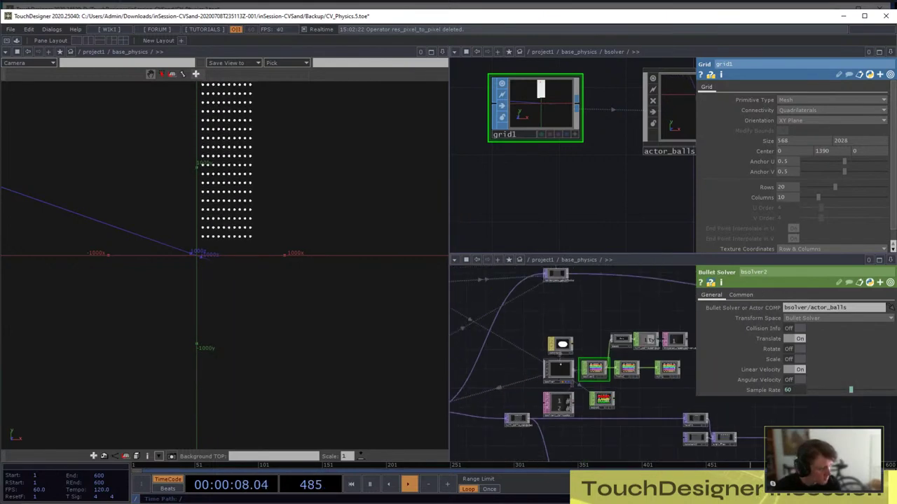
pyautogui.scroll(2, 650, 387)
pyautogui.click(524, 364)
pyautogui.moveTo(566, 327); pyautogui.dragTo(528, 319)
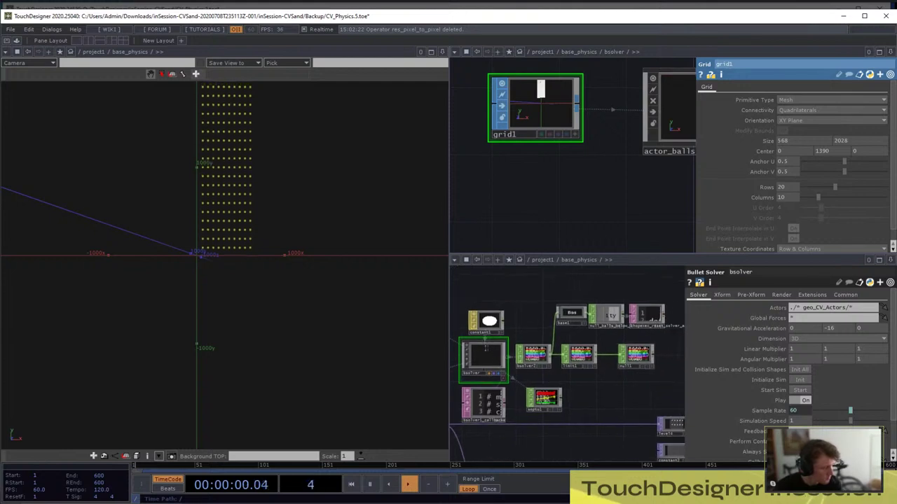
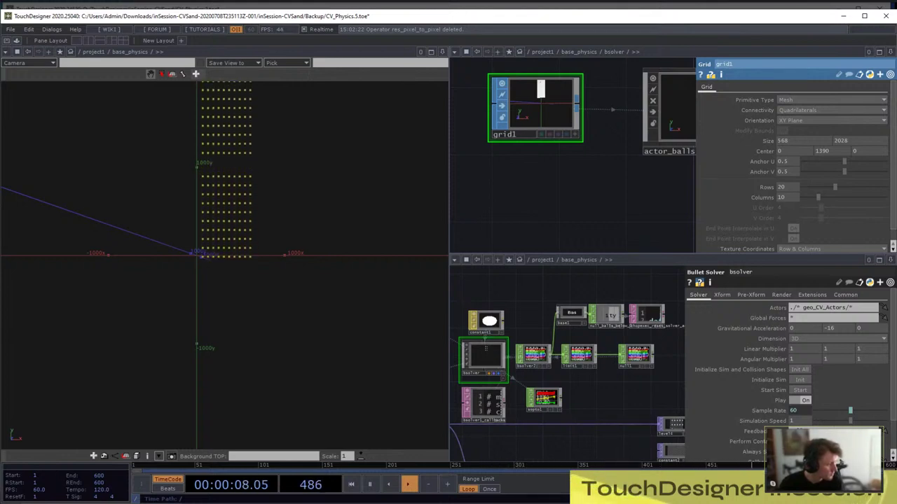
pyautogui.moveTo(486, 348); pyautogui.dragTo(438, 343, button='middle')
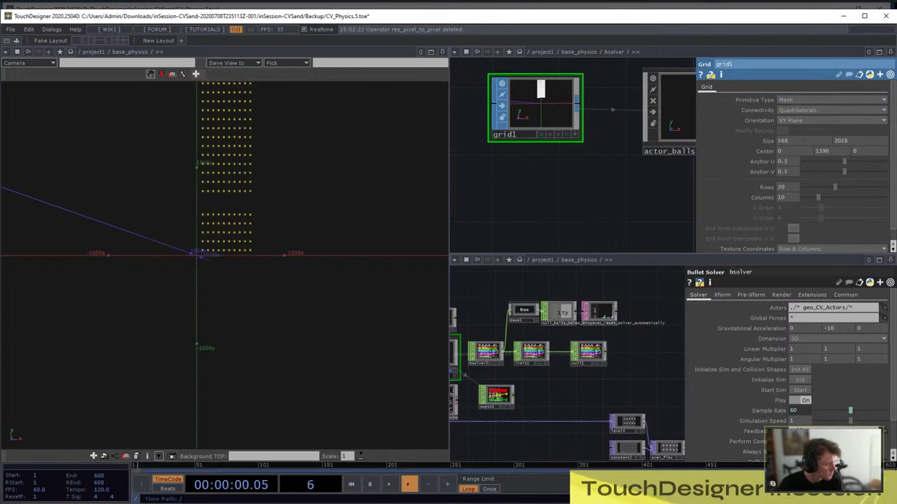
# Make room before null1 and insert a Limit CHOP between limit1 and null1
pyautogui.press('Delete')
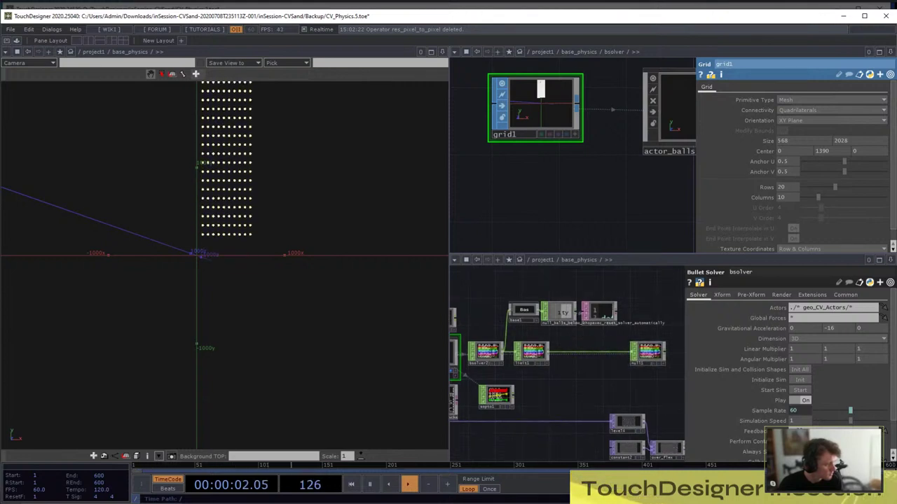
pyautogui.press('Tab')
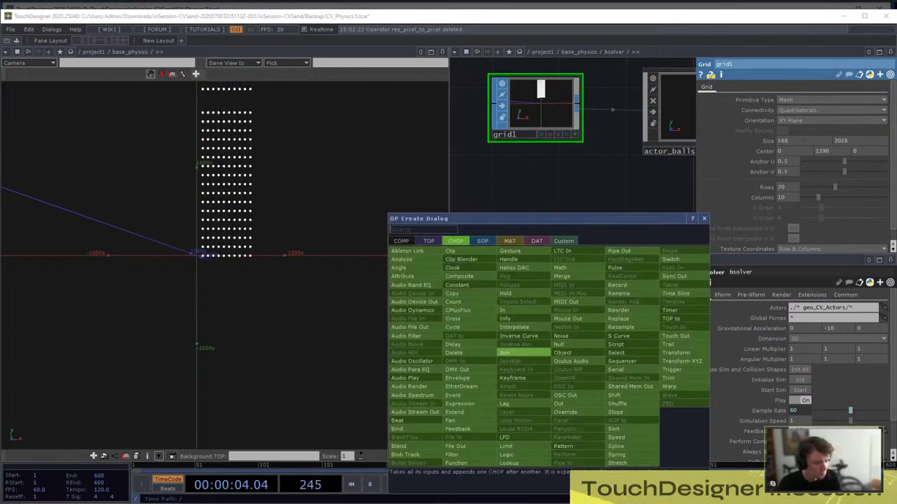
pyautogui.write('li')
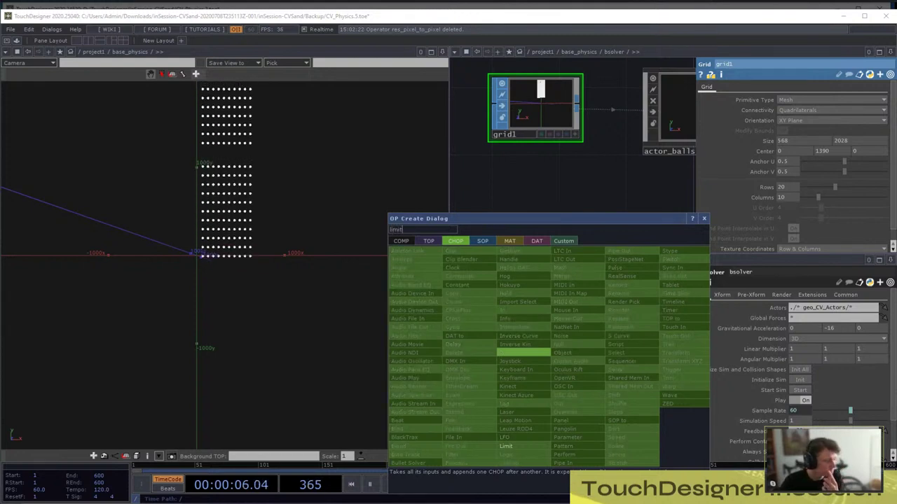
pyautogui.write('mit')
pyautogui.click(506, 446)
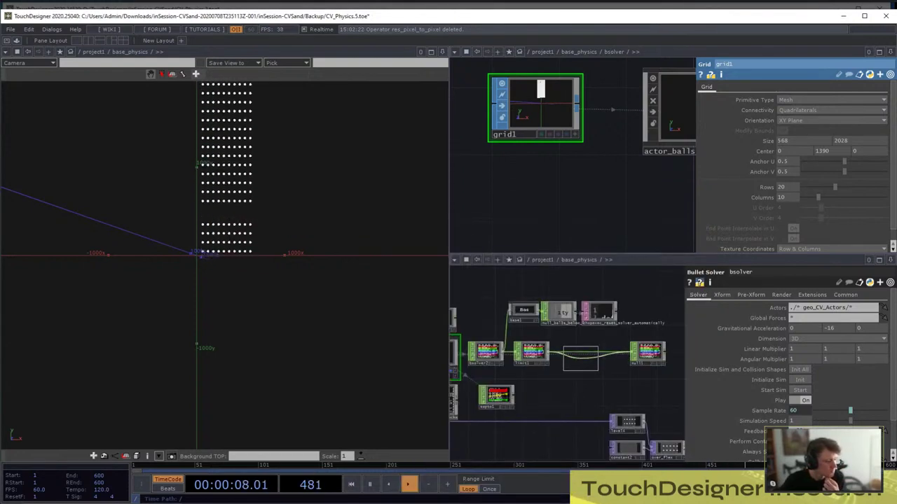
pyautogui.click(580, 358)
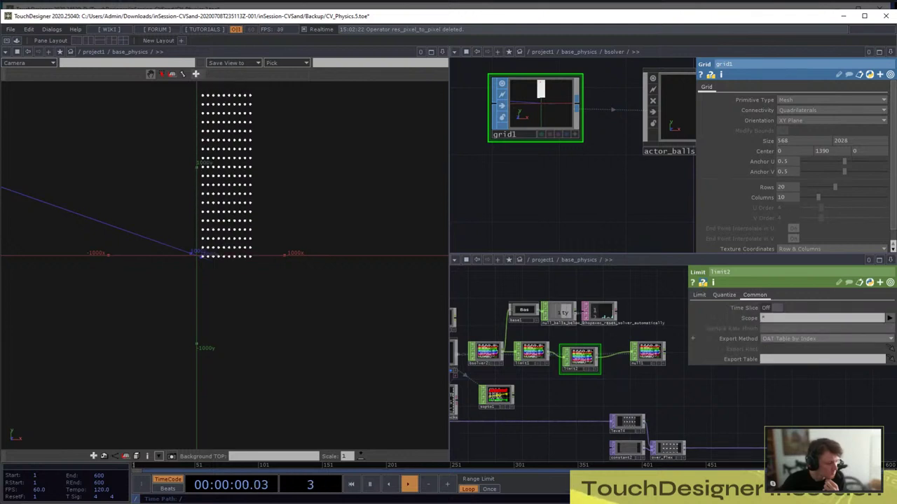
# Scope limit2 to the vel* channels and clamp them between -100 and 100
pyautogui.click(889, 318)
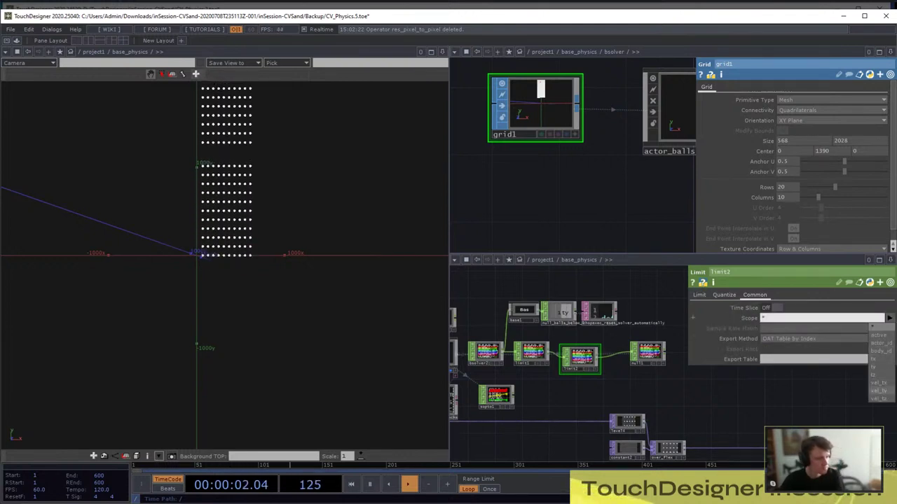
pyautogui.click(874, 382)
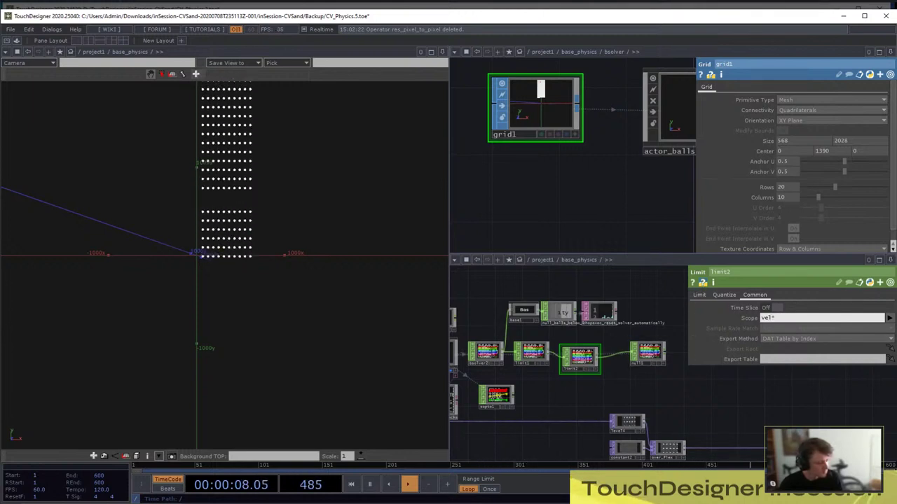
pyautogui.click(699, 295)
pyautogui.click(771, 308)
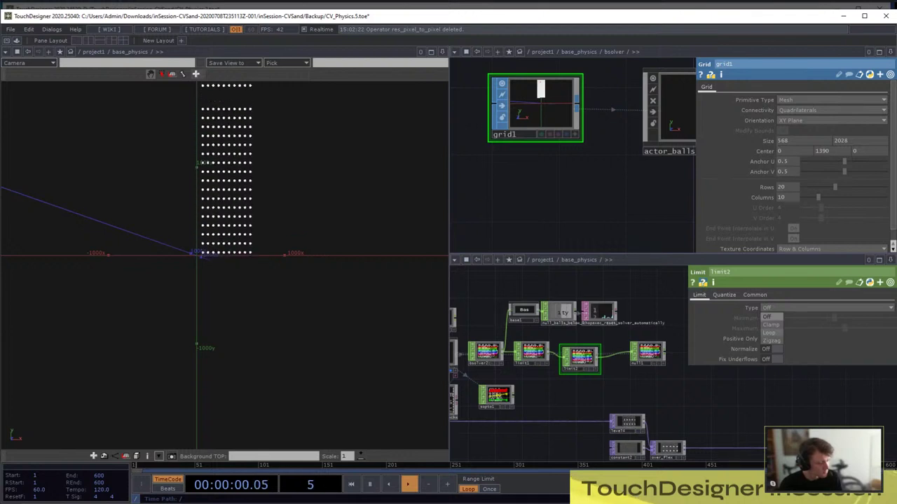
pyautogui.click(771, 324)
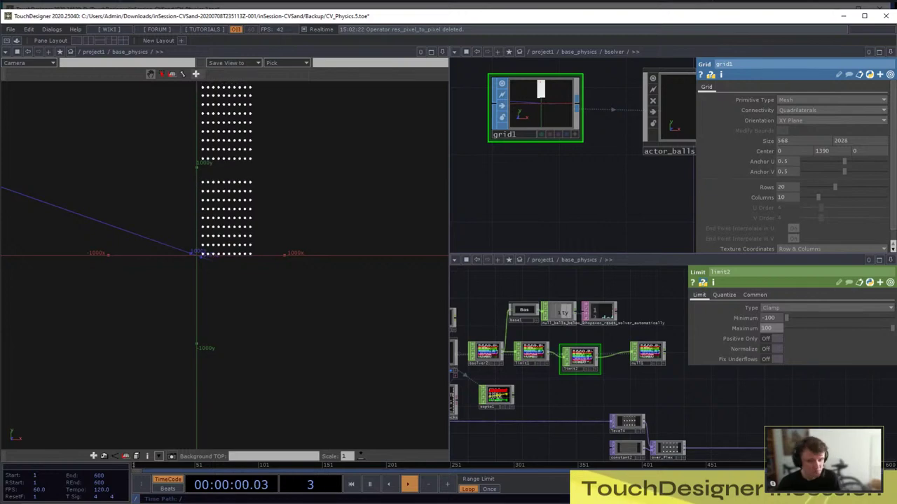
# Add a Logic CHOP below limit1, fed by bsolver2
pyautogui.scroll(-2, 568, 361)
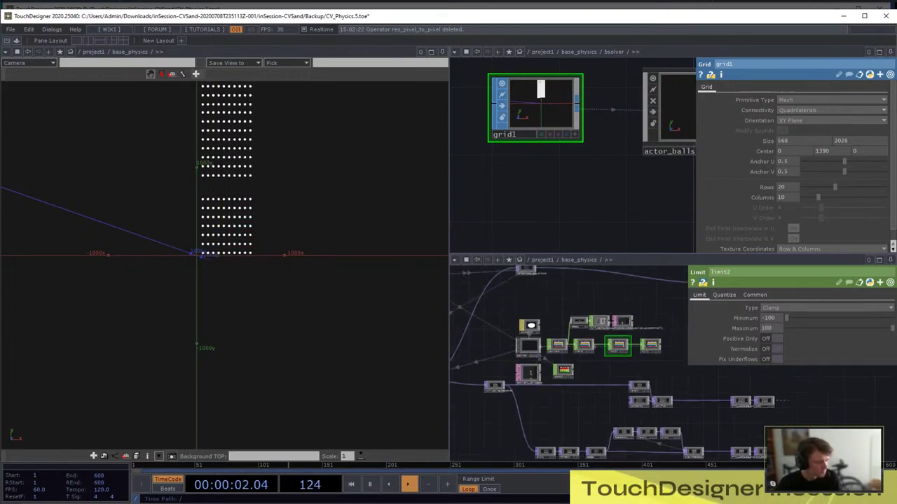
pyautogui.scroll(5, 574, 365)
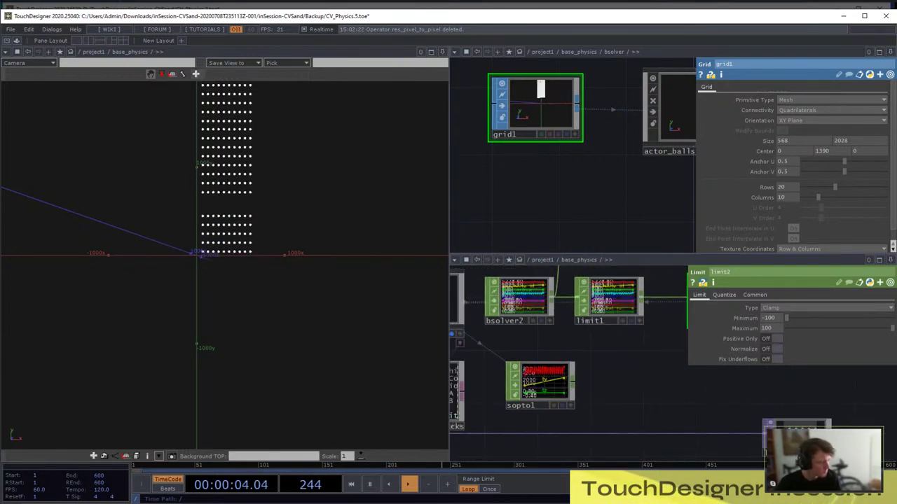
pyautogui.moveTo(610, 372); pyautogui.dragTo(588, 379)
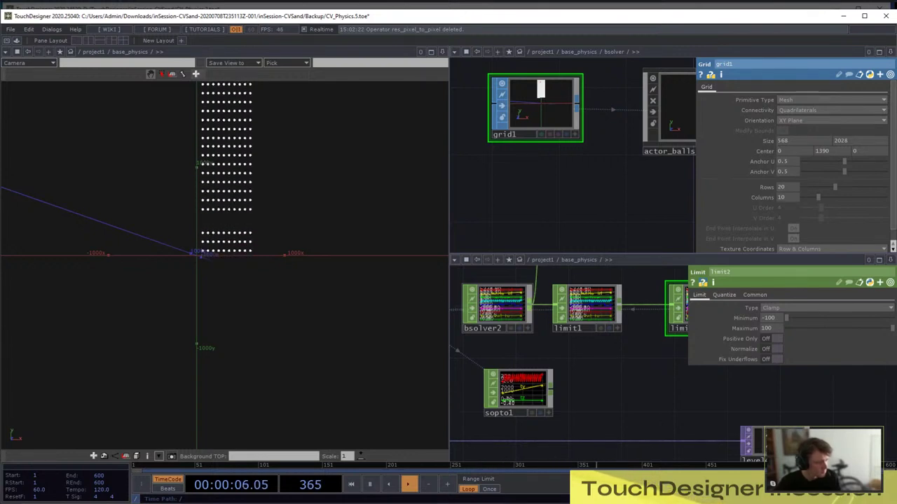
pyautogui.press('Tab')
pyautogui.write('lo')
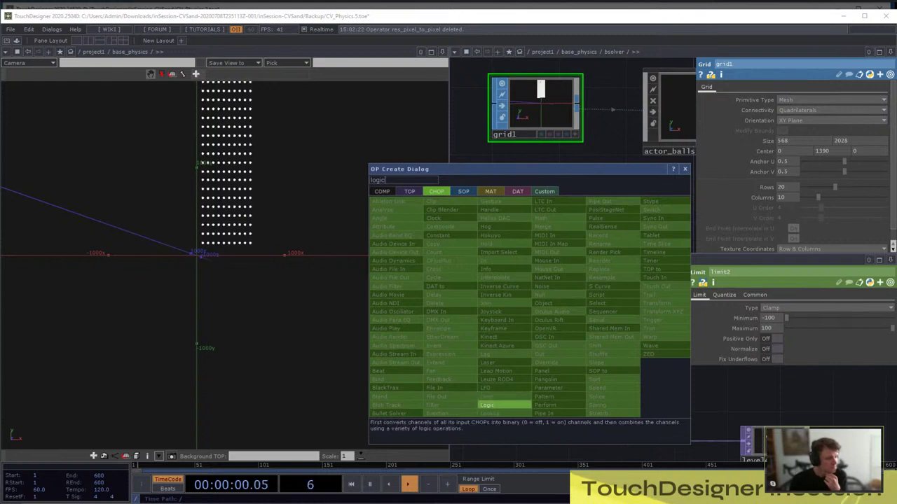
pyautogui.press('Return')
pyautogui.click(601, 373)
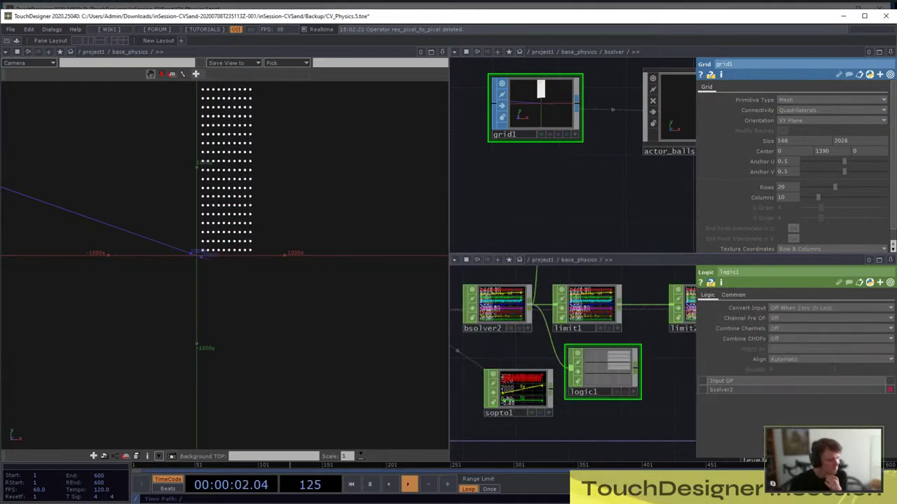
# Restrict the Scope of logic1 to the ty channel
pyautogui.click(779, 308)
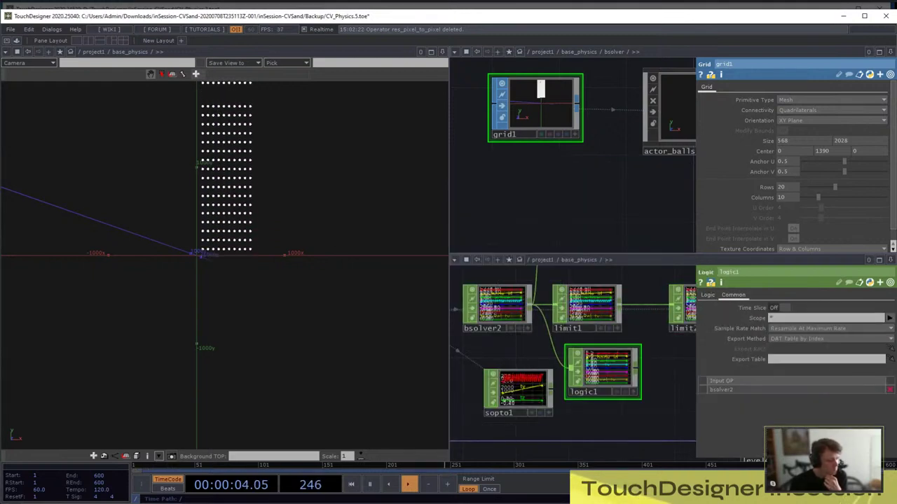
pyautogui.scroll(3, 580, 389)
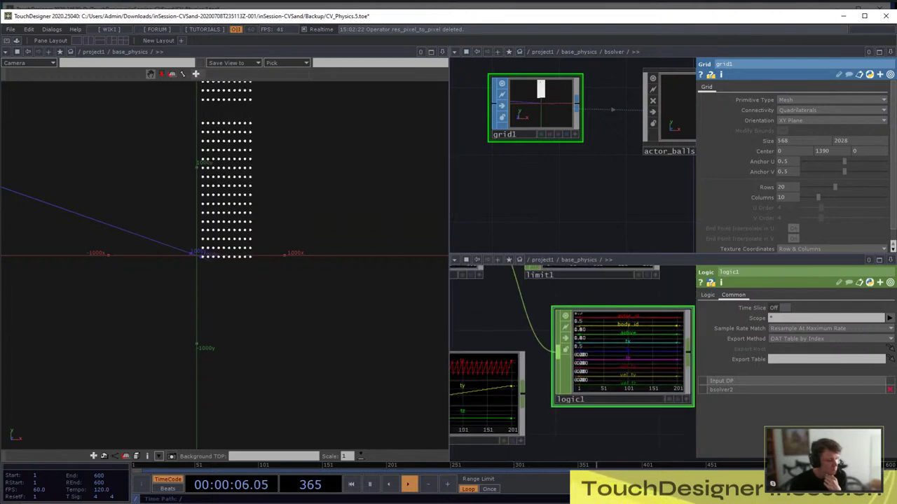
pyautogui.scroll(3, 634, 393)
pyautogui.scroll(-4, 615, 361)
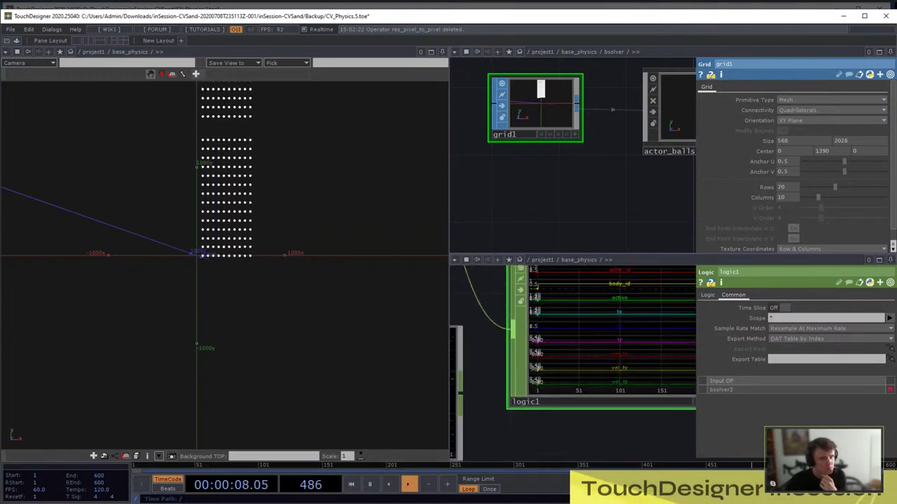
pyautogui.click(707, 295)
pyautogui.click(734, 295)
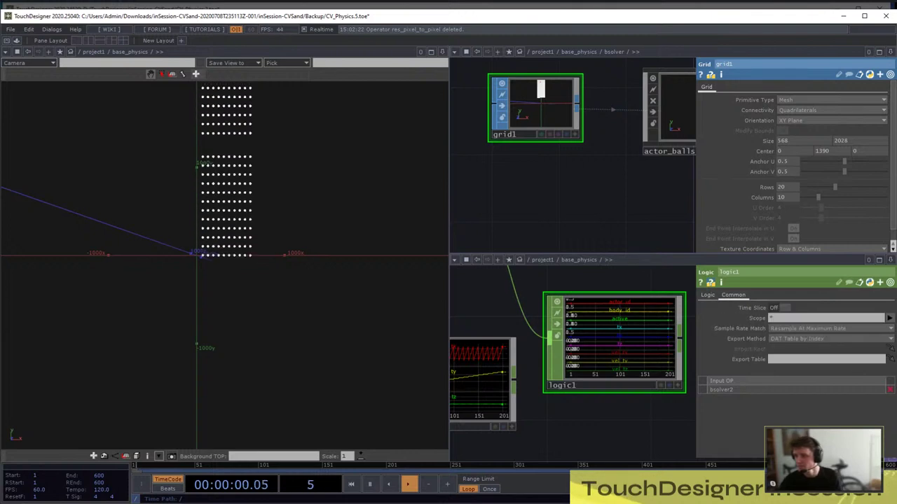
pyautogui.click(888, 317)
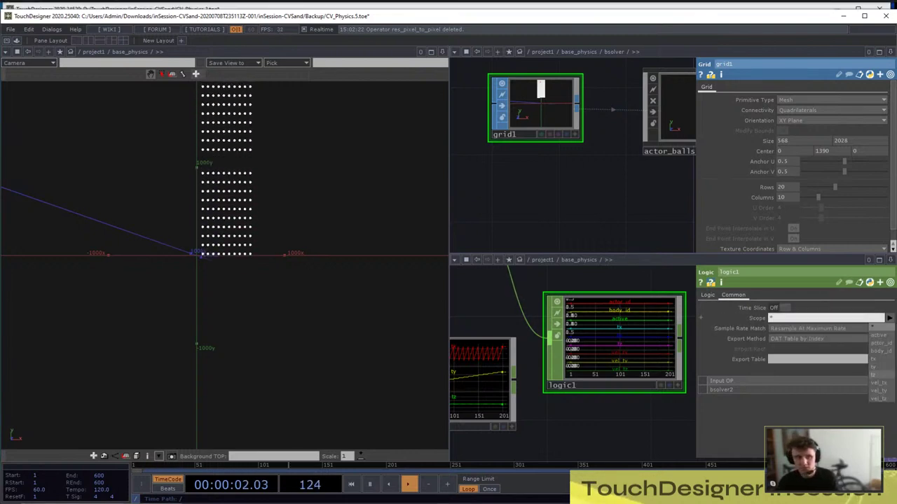
pyautogui.click(874, 367)
pyautogui.click(708, 295)
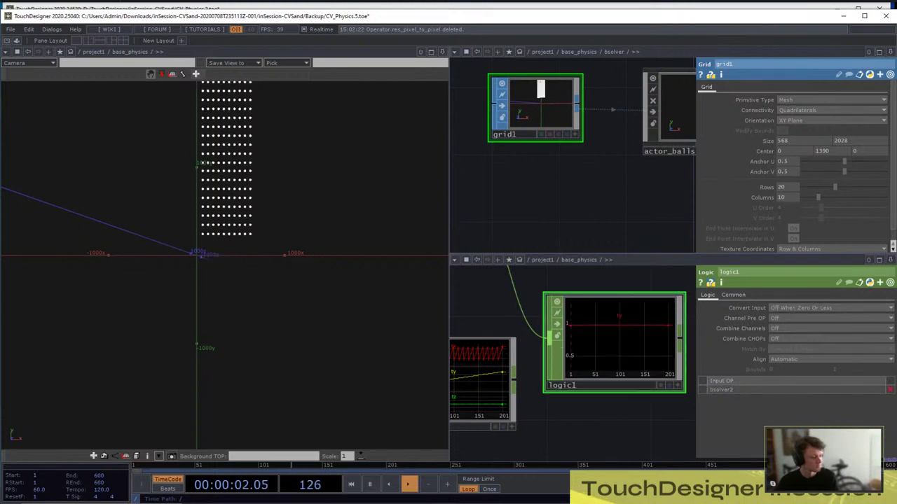
# Shift logic1 slightly down in the network and add a Math CHOP after it
pyautogui.scroll(-5, 574, 355)
pyautogui.moveTo(589, 386); pyautogui.dragTo(535, 371)
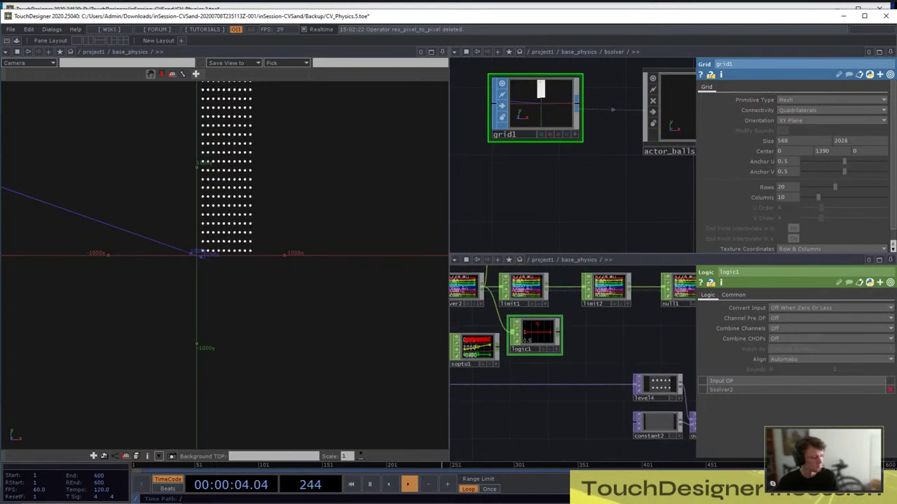
pyautogui.moveTo(534, 329); pyautogui.dragTo(538, 348)
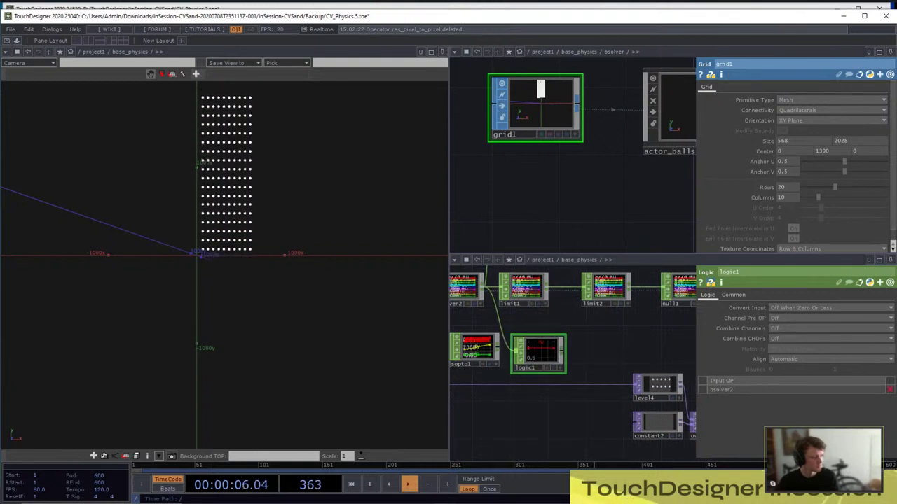
pyautogui.scroll(4, 538, 350)
pyautogui.scroll(-3, 538, 350)
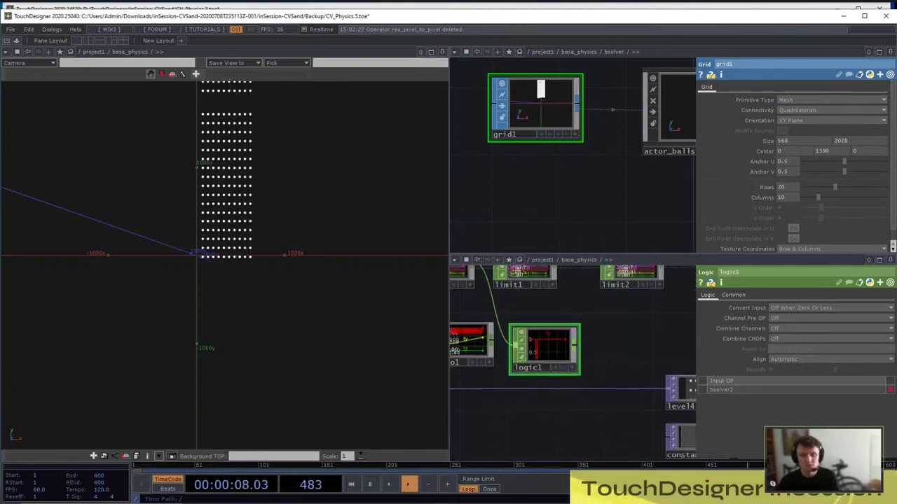
pyautogui.press('Tab')
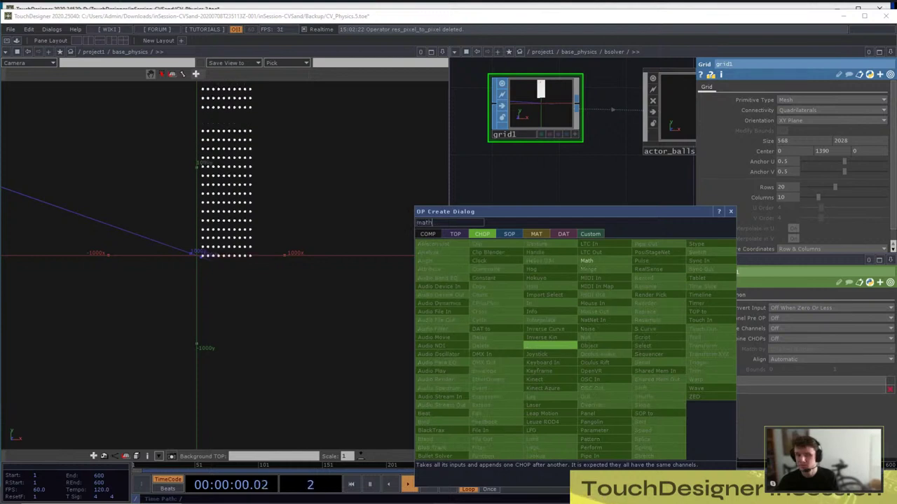
pyautogui.write('math')
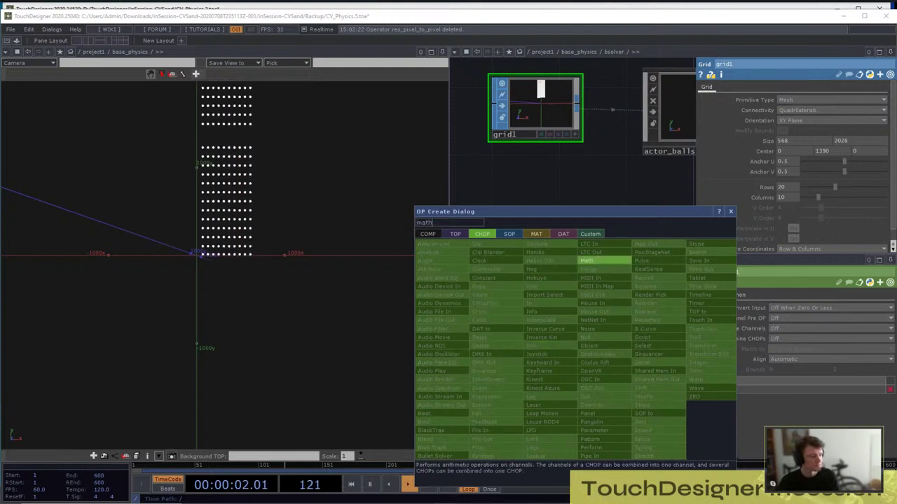
pyautogui.press('Return')
pyautogui.click(624, 349)
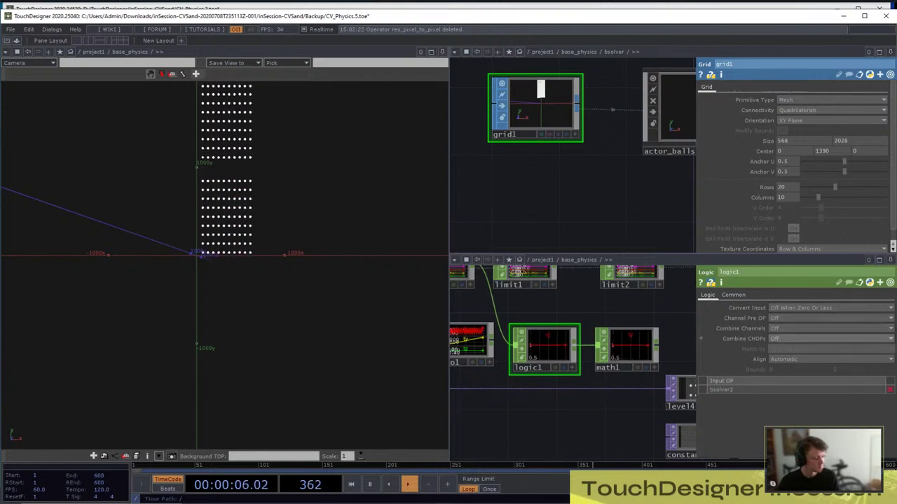
# Invert the logic signal in math1 by setting its To Range to 1 and 0
pyautogui.moveTo(623, 399); pyautogui.dragTo(603, 389)
pyautogui.click(607, 337)
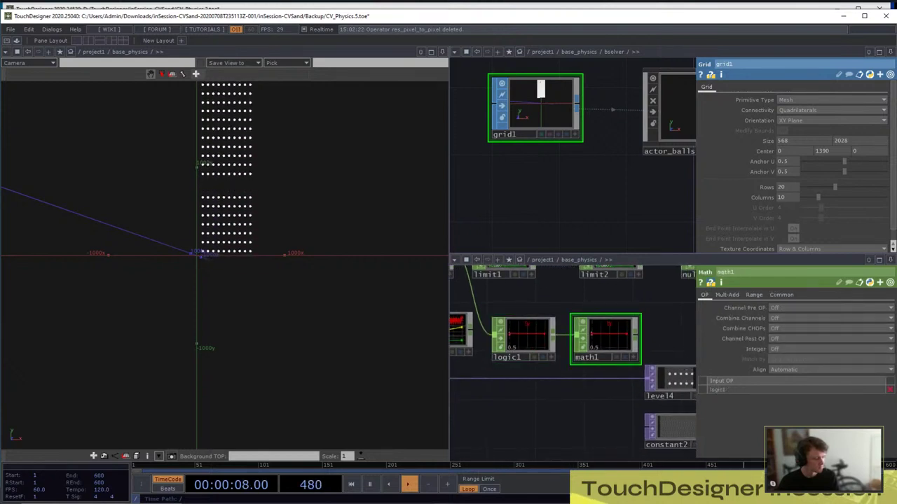
pyautogui.click(753, 295)
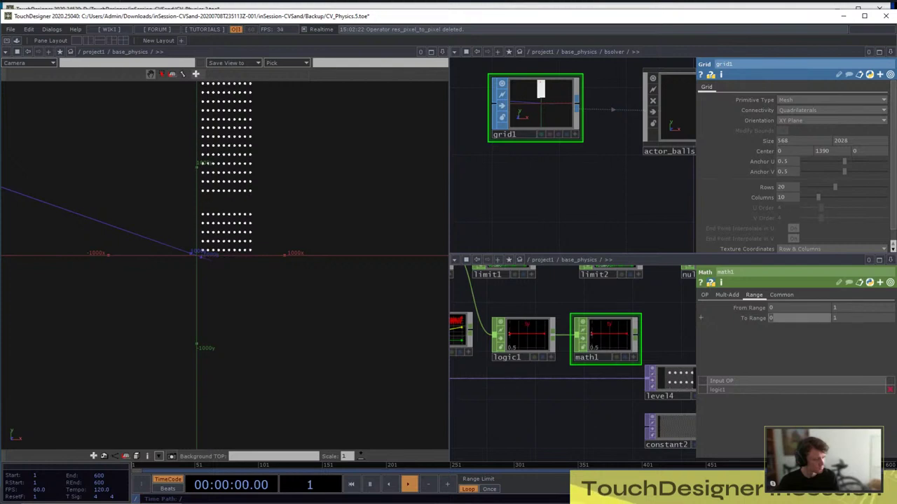
pyautogui.write('1')
pyautogui.press('Tab')
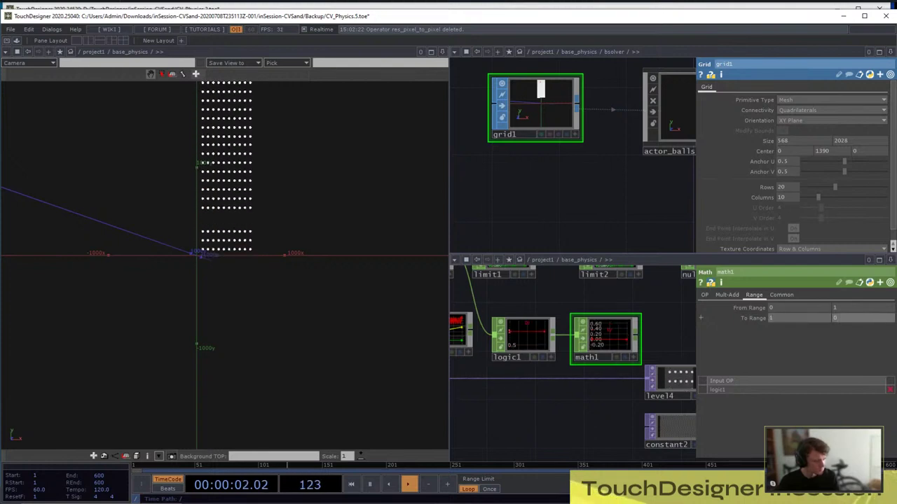
# Close the upper network pane showing the inside of bsolver, leaving more space for the base_physics network
pyautogui.press('h')
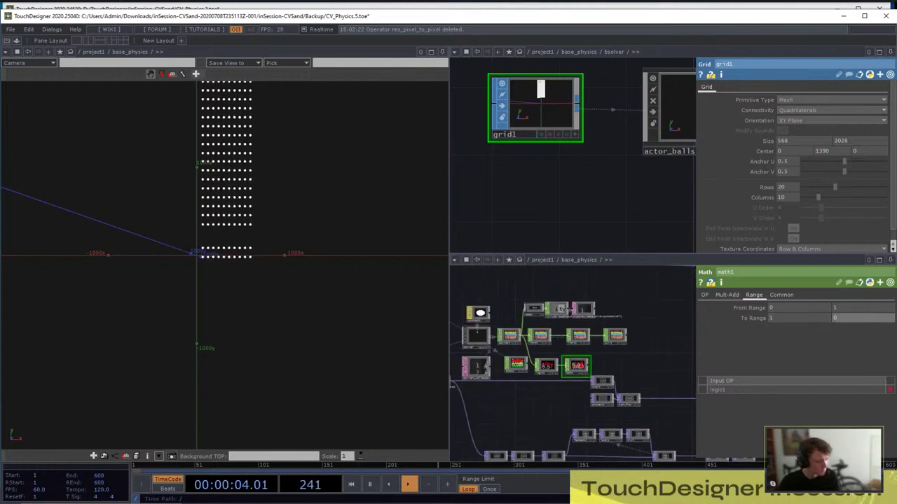
pyautogui.click(890, 52)
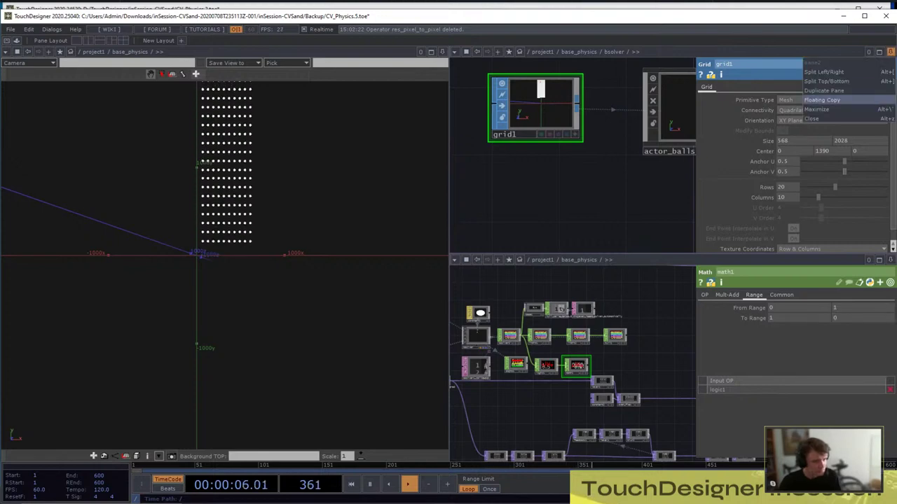
pyautogui.click(848, 118)
pyautogui.moveTo(651, 221); pyautogui.dragTo(653, 211)
# Select the base1 reset chain and the limit1–null1 chain together and move them up, away from logic1 and math1
pyautogui.scroll(6, 494, 344)
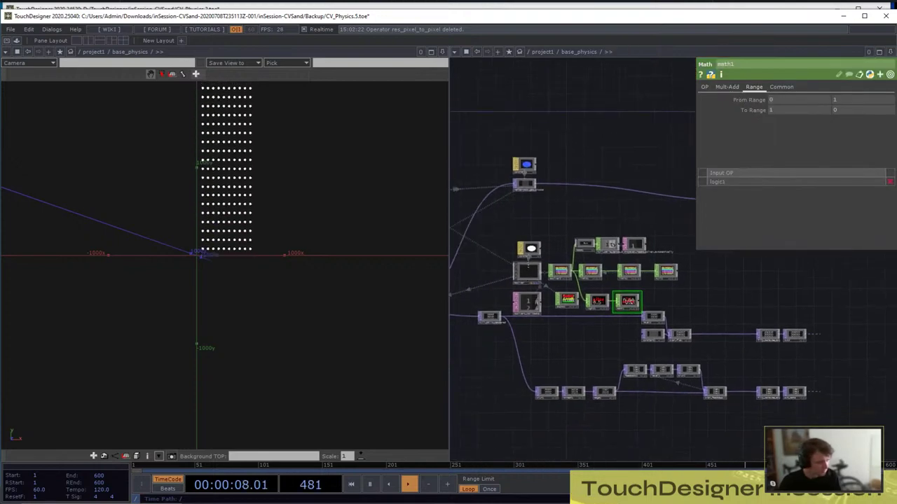
pyautogui.scroll(-4, 768, 339)
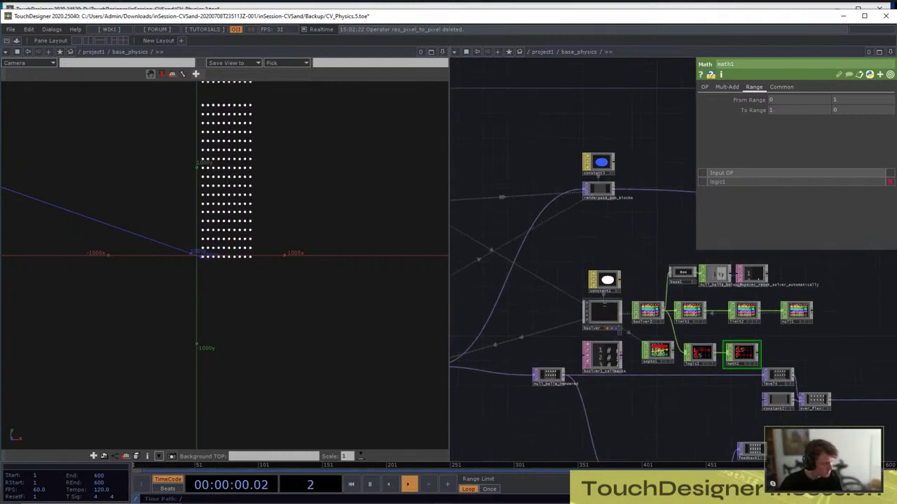
pyautogui.moveTo(768, 339); pyautogui.dragTo(668, 361)
pyautogui.moveTo(576, 266); pyautogui.dragTo(723, 339, button='right')
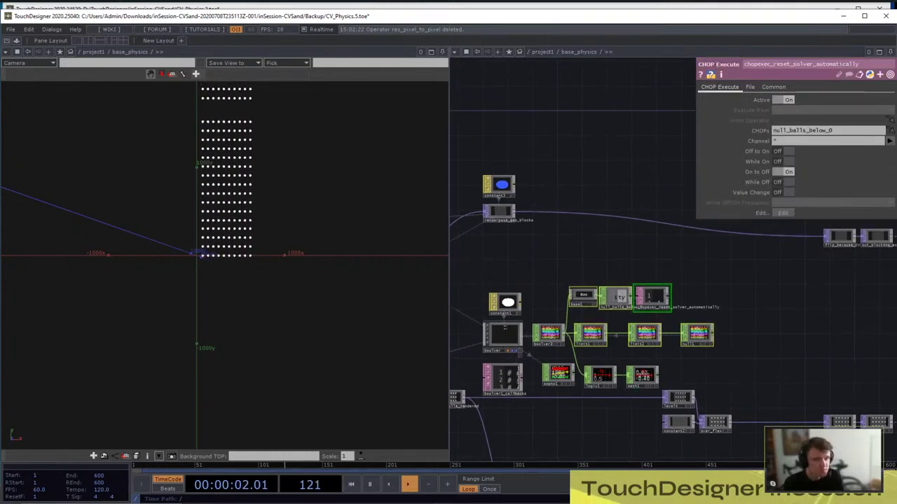
pyautogui.moveTo(644, 333); pyautogui.dragTo(689, 258)
pyautogui.click(652, 308)
pyautogui.scroll(3, 622, 389)
pyautogui.scroll(4, 552, 313)
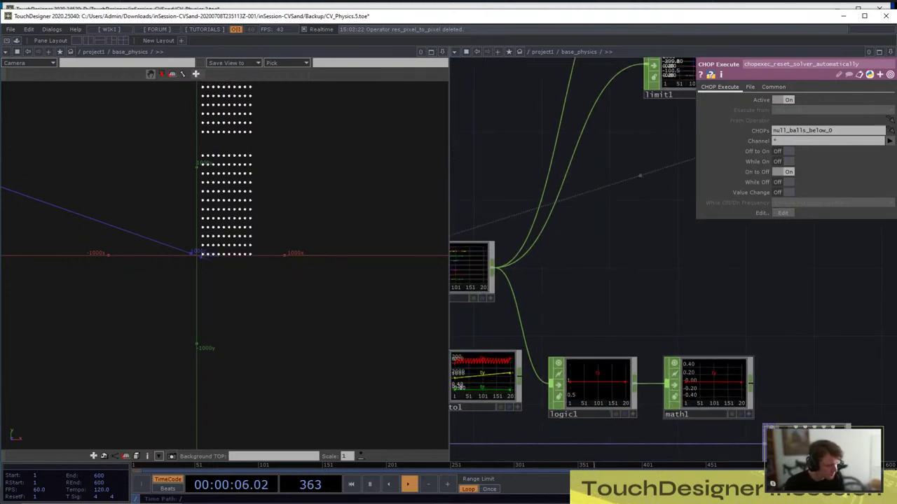
# Branch a Select CHOP off bsolver2 above math1 and set its Channel Names to body_id
pyautogui.scroll(-5, 641, 301)
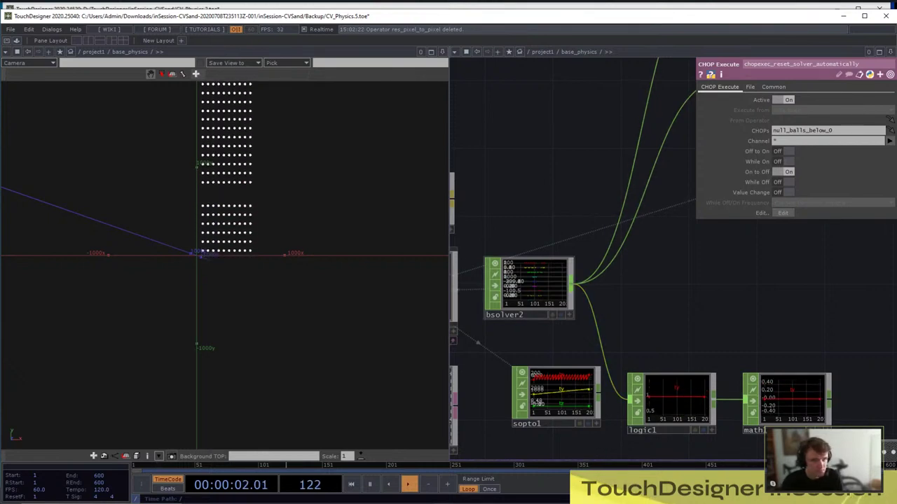
pyautogui.press('Tab')
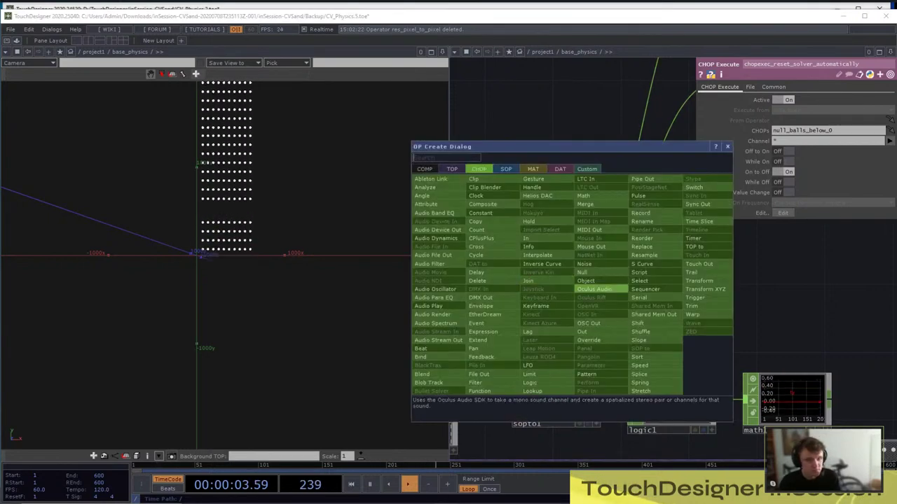
pyautogui.write('selec')
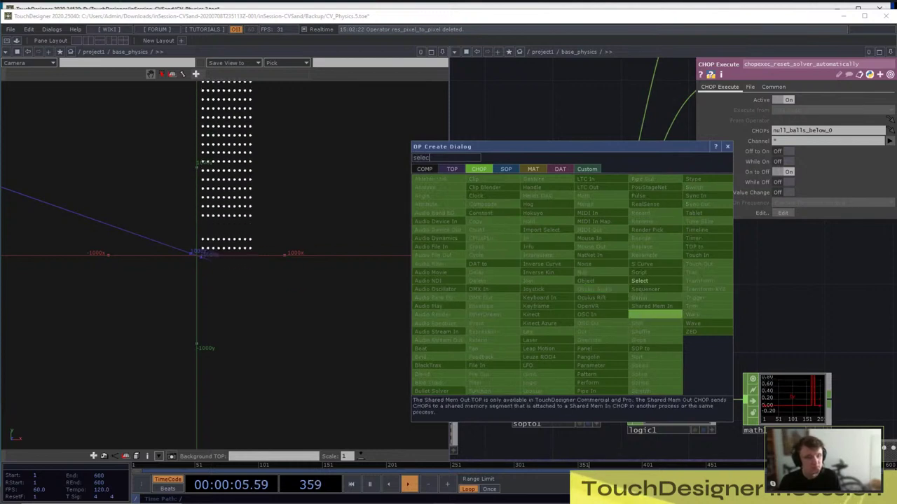
pyautogui.click(639, 281)
pyautogui.click(789, 302)
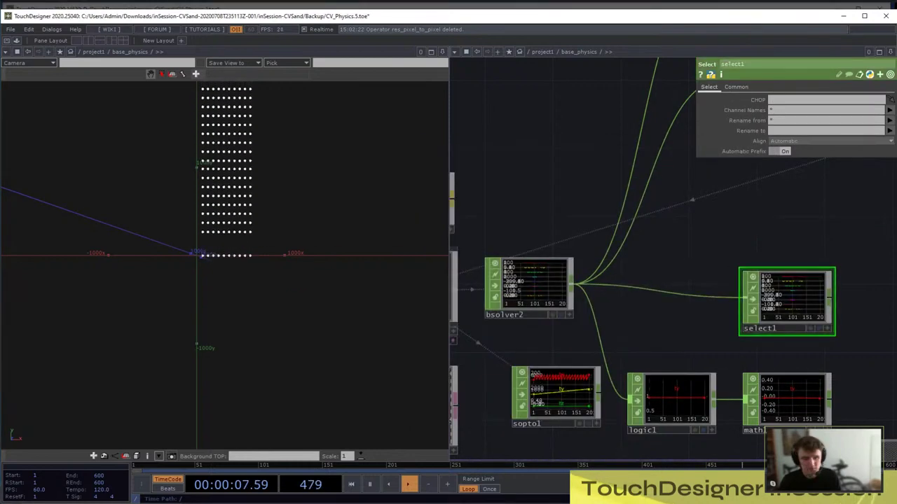
pyautogui.moveTo(721, 191); pyautogui.dragTo(637, 163)
pyautogui.click(890, 110)
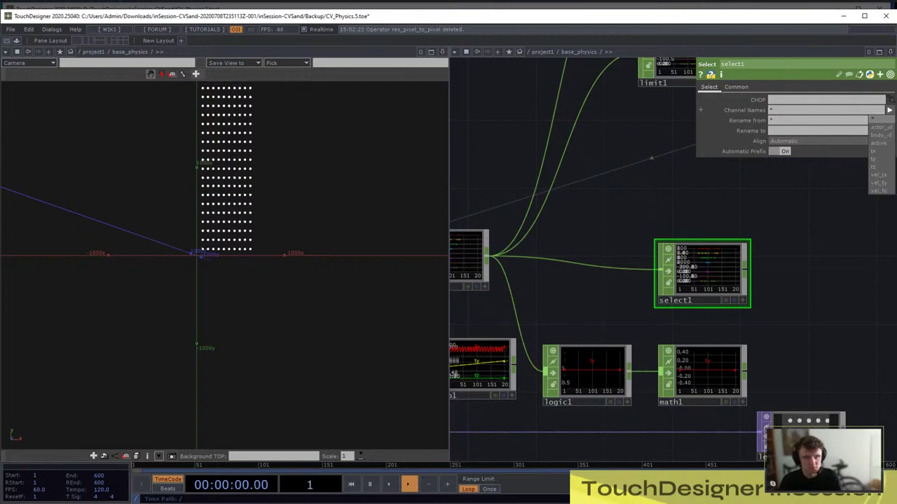
pyautogui.click(881, 142)
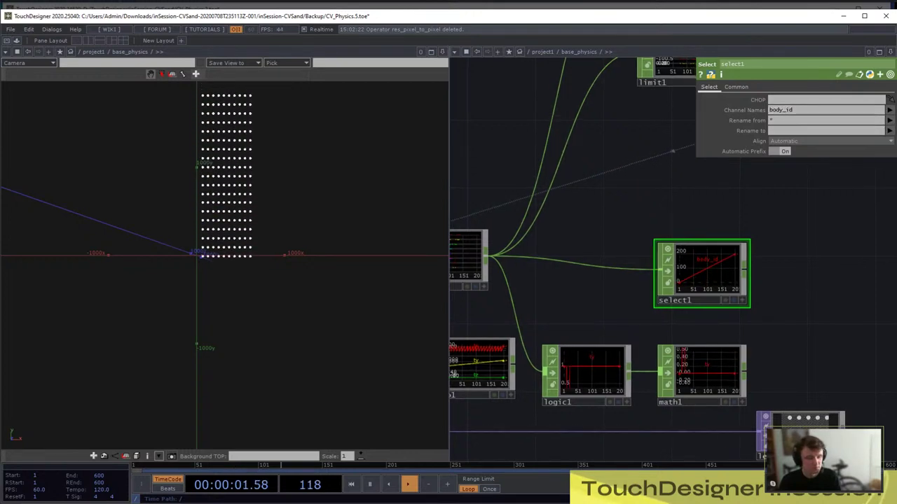
# Add a Math CHOP after select1 and connect math1 as its second input
pyautogui.moveTo(799, 224); pyautogui.dragTo(735, 180)
pyautogui.press('Tab')
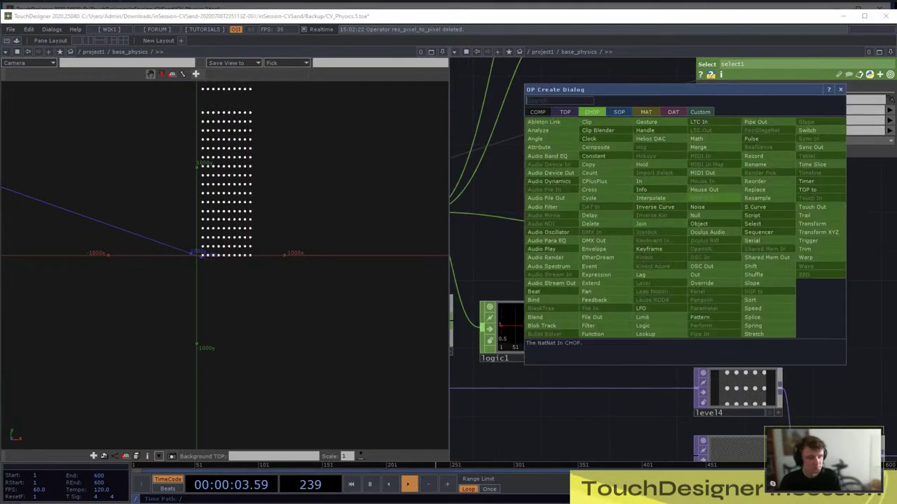
pyautogui.click(714, 138)
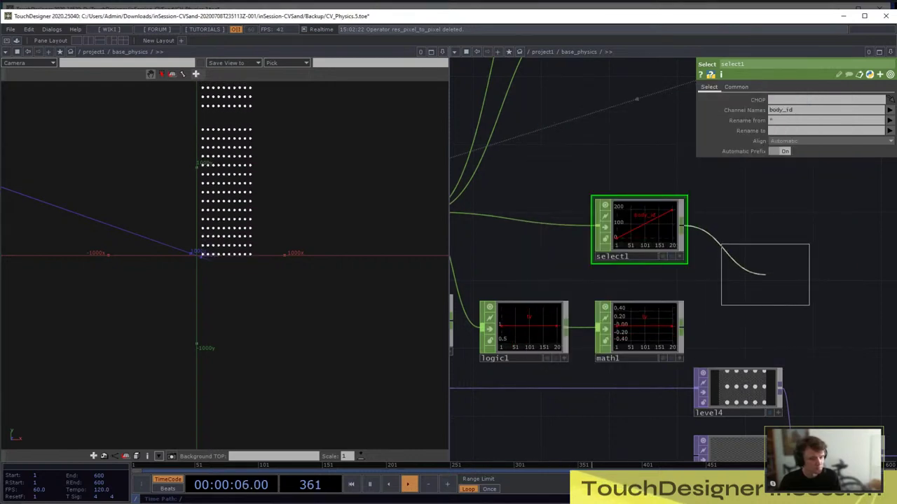
pyautogui.click(760, 270)
pyautogui.moveTo(681, 327); pyautogui.dragTo(726, 269)
# Set Combine CHOPs to Multiply in math2 to multiply the body_id channel by the math1 mask
pyautogui.moveTo(707, 305); pyautogui.dragTo(624, 365)
pyautogui.click(785, 121)
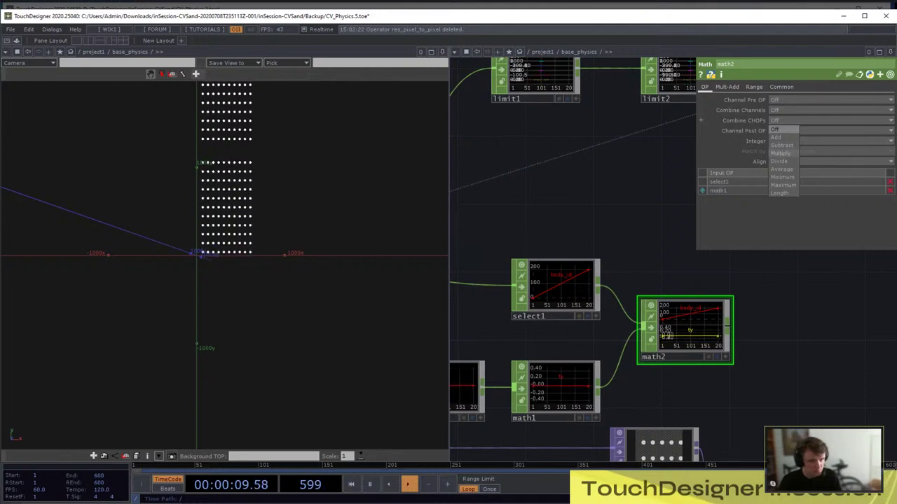
pyautogui.click(784, 154)
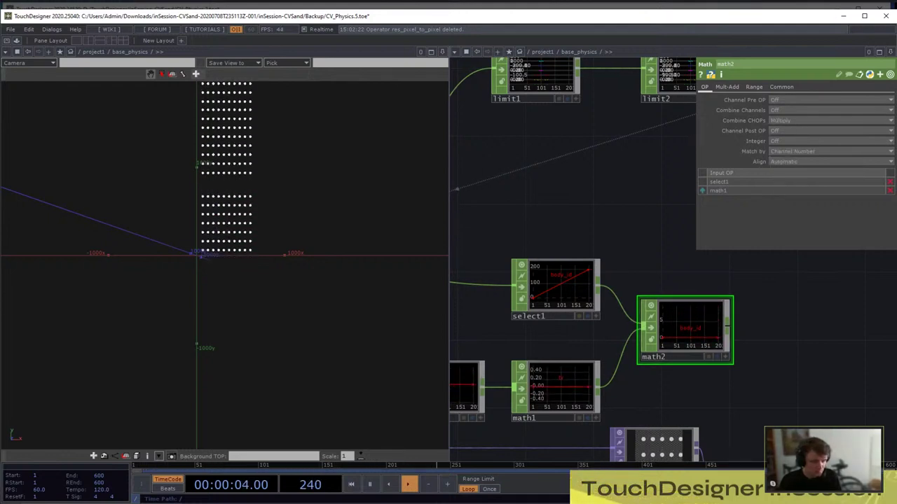
# Place an unconnected Composite CHOP in the network above math2
pyautogui.scroll(-3, 710, 330)
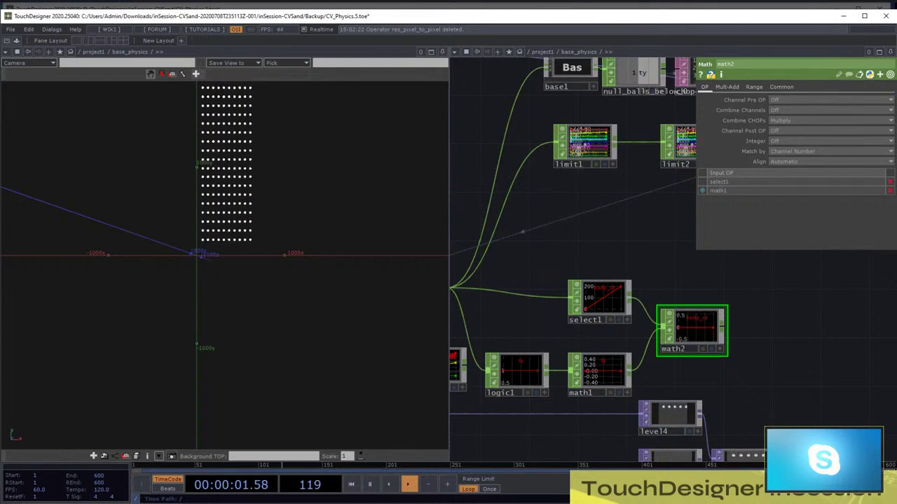
pyautogui.press('Tab')
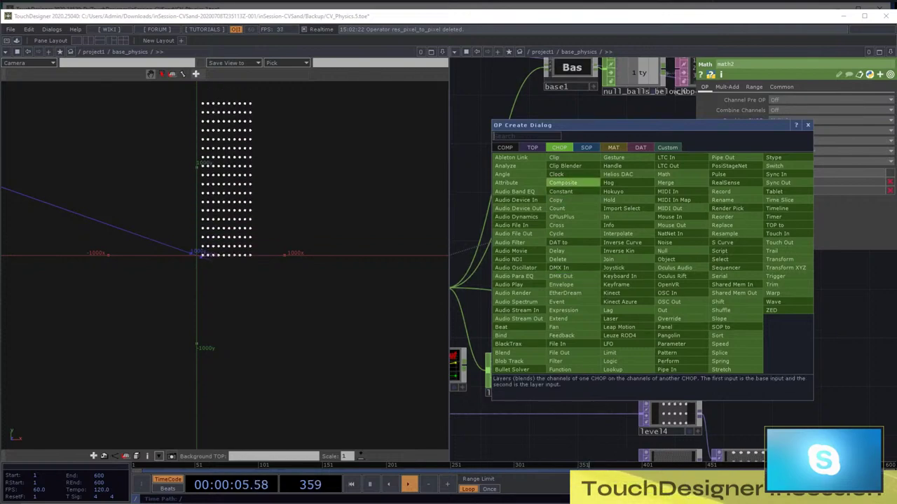
pyautogui.click(563, 183)
pyautogui.click(671, 257)
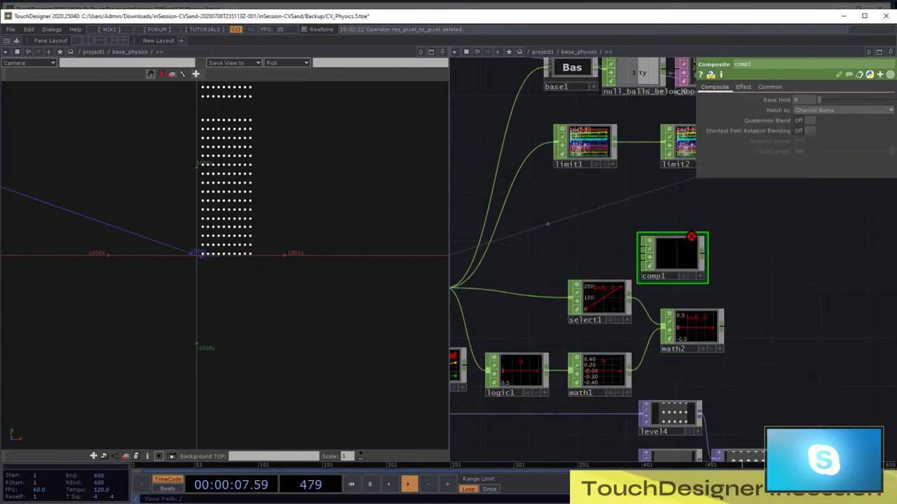
# Branch a Select CHOP off bsolver2 that passes only ty, and wire it into comp1's base source input
pyautogui.scroll(-3, 801, 300)
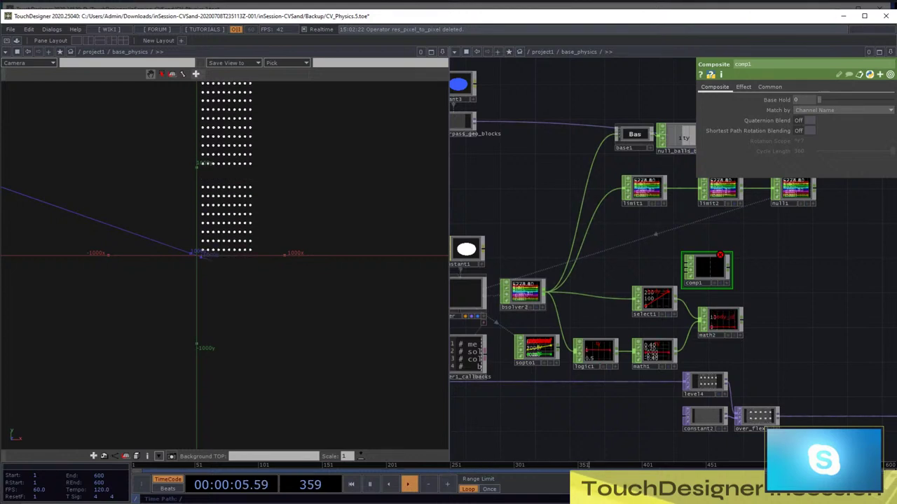
pyautogui.press('Tab')
pyautogui.write('se')
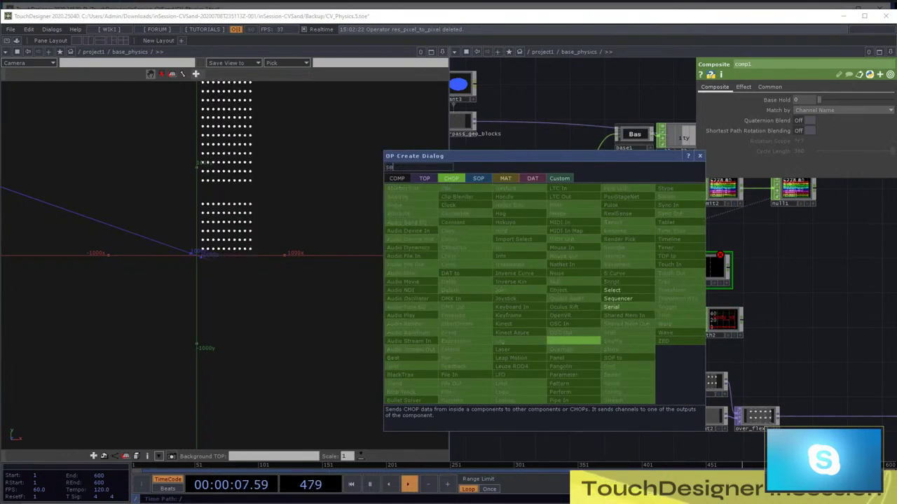
pyautogui.click(614, 290)
pyautogui.click(627, 250)
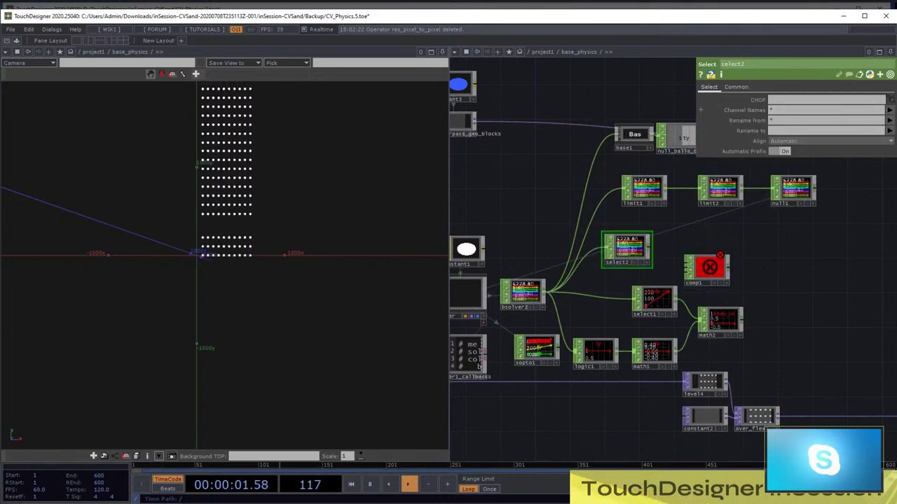
pyautogui.click(889, 110)
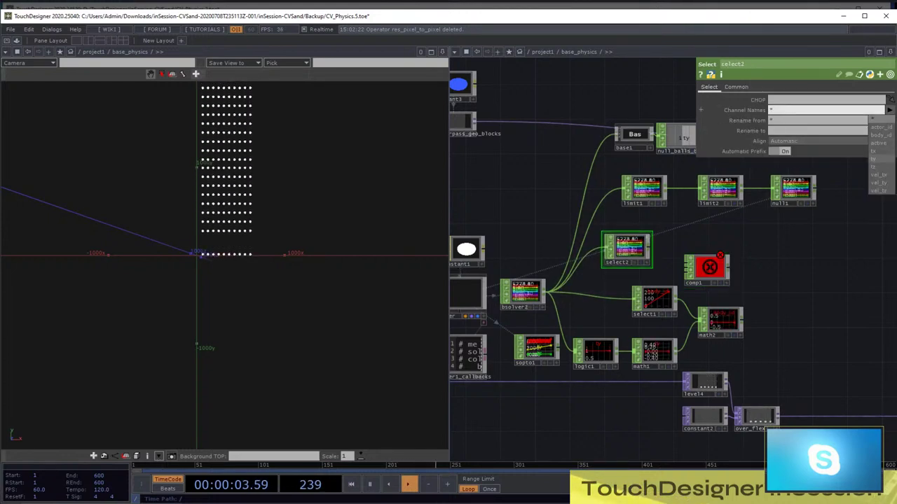
pyautogui.click(875, 158)
pyautogui.scroll(5, 646, 260)
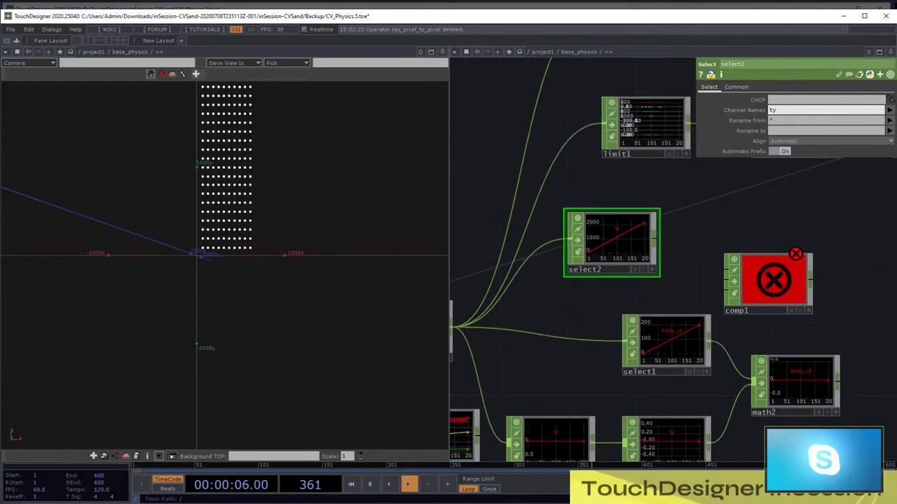
pyautogui.moveTo(657, 242); pyautogui.dragTo(728, 269)
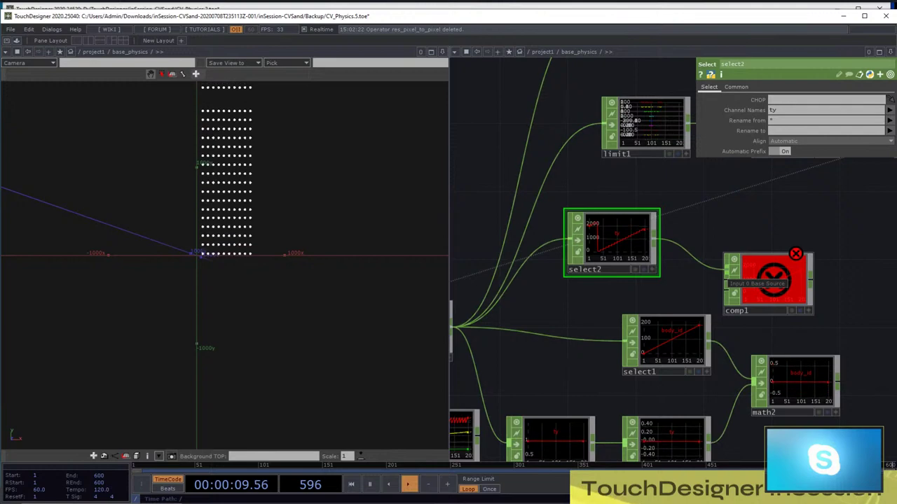
# Add a Select CHOP after sopto1 that passes only ty, and wire it into comp1's second input
pyautogui.scroll(-2, 725, 262)
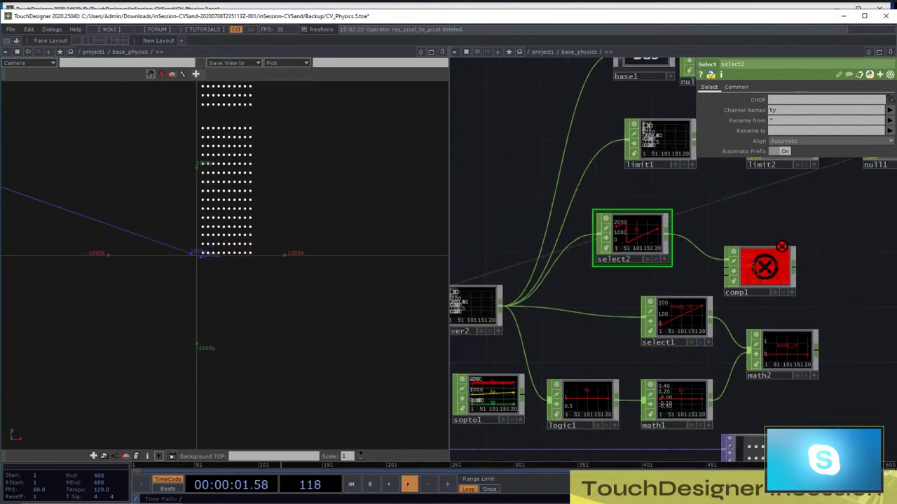
pyautogui.scroll(-3, 718, 223)
pyautogui.scroll(4, 659, 307)
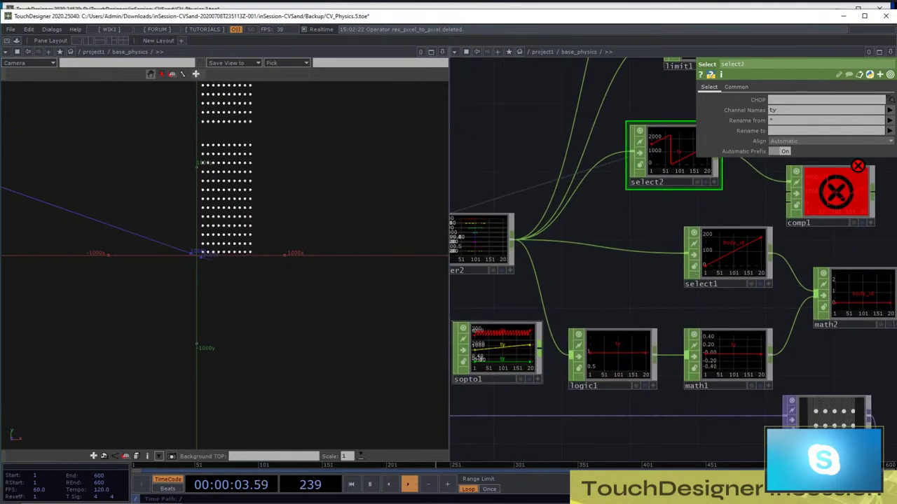
pyautogui.press('Tab')
pyautogui.write('s')
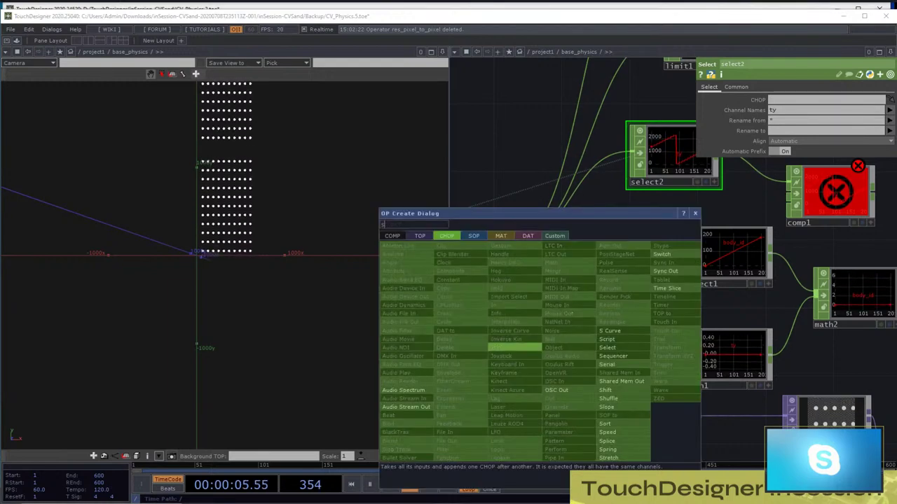
pyautogui.click(515, 348)
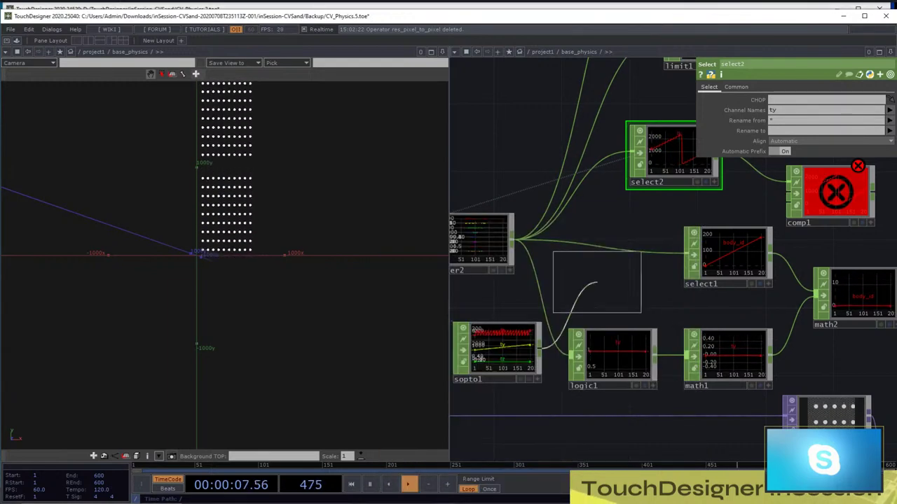
pyautogui.click(600, 257)
pyautogui.moveTo(623, 210); pyautogui.dragTo(588, 253)
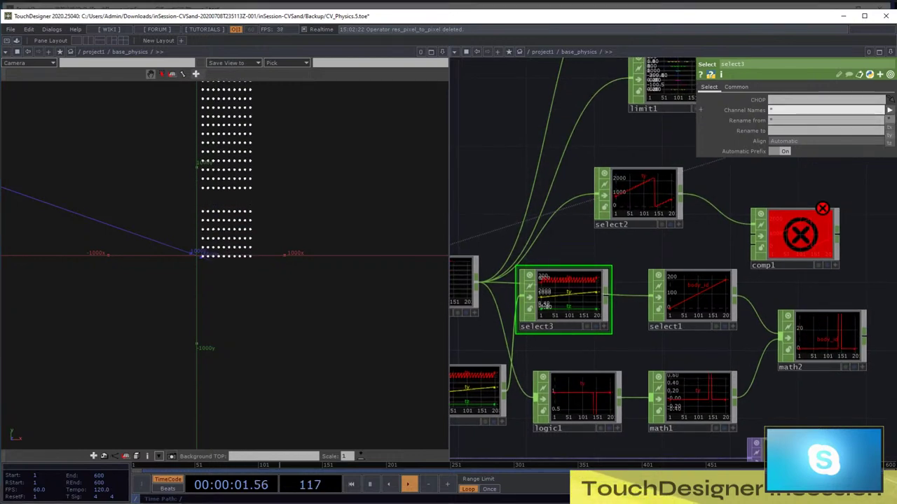
pyautogui.write('ty')
pyautogui.press('Return')
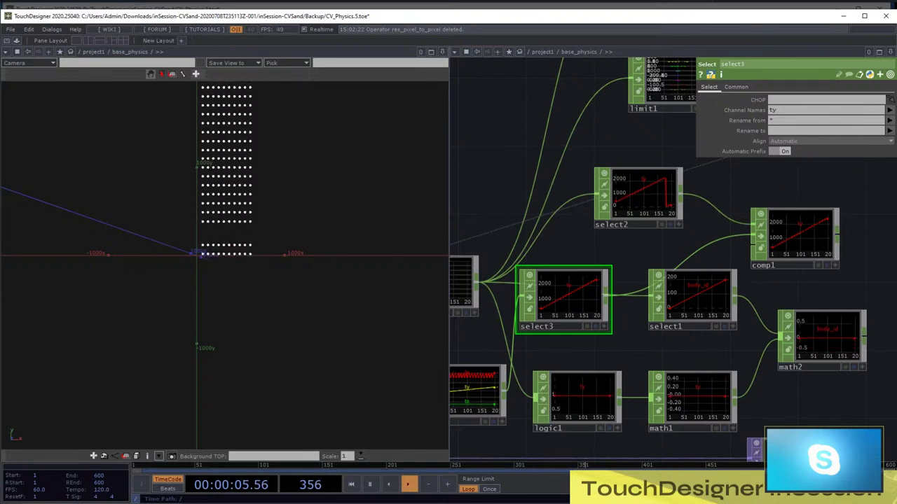
# Move comp1 further right in the network and connect math1 to its third input
pyautogui.moveTo(806, 288); pyautogui.dragTo(688, 296)
pyautogui.moveTo(677, 242); pyautogui.dragTo(758, 228)
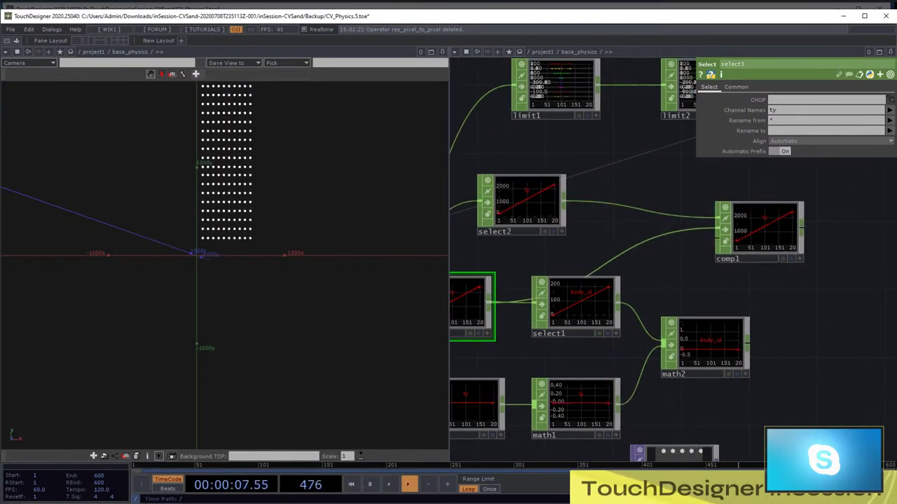
pyautogui.moveTo(794, 318); pyautogui.dragTo(776, 302)
pyautogui.scroll(-1, 776, 303)
pyautogui.scroll(2, 661, 379)
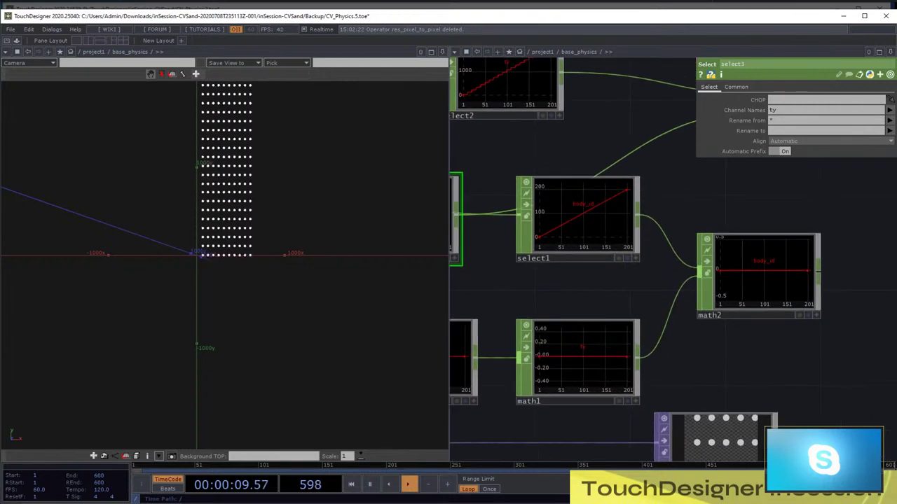
pyautogui.scroll(-2, 630, 259)
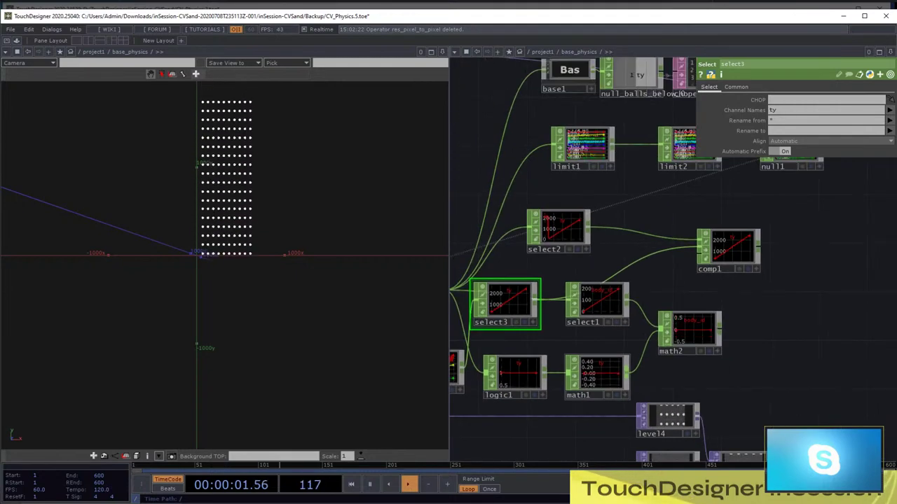
pyautogui.moveTo(628, 373); pyautogui.dragTo(699, 259)
pyautogui.scroll(3, 750, 244)
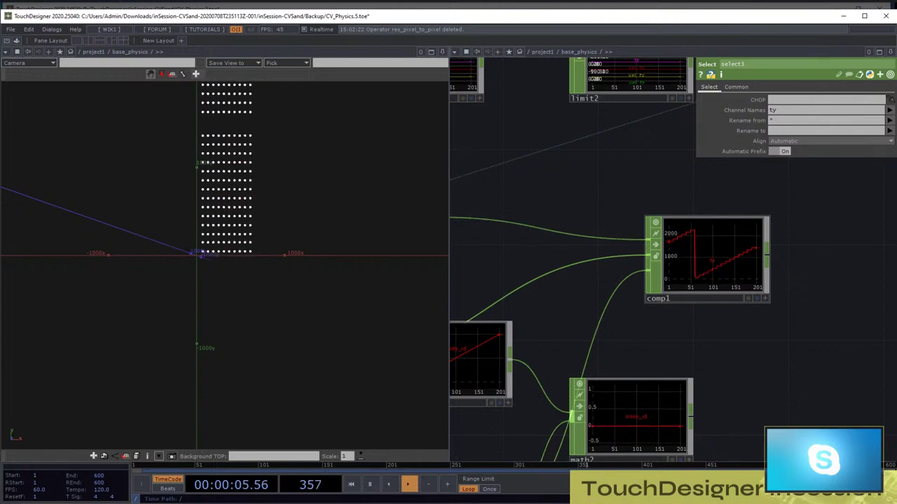
# Shift math2 well to the right of the comp1 wires and bring comp1 slightly back to the left
pyautogui.scroll(-5, 224, 266)
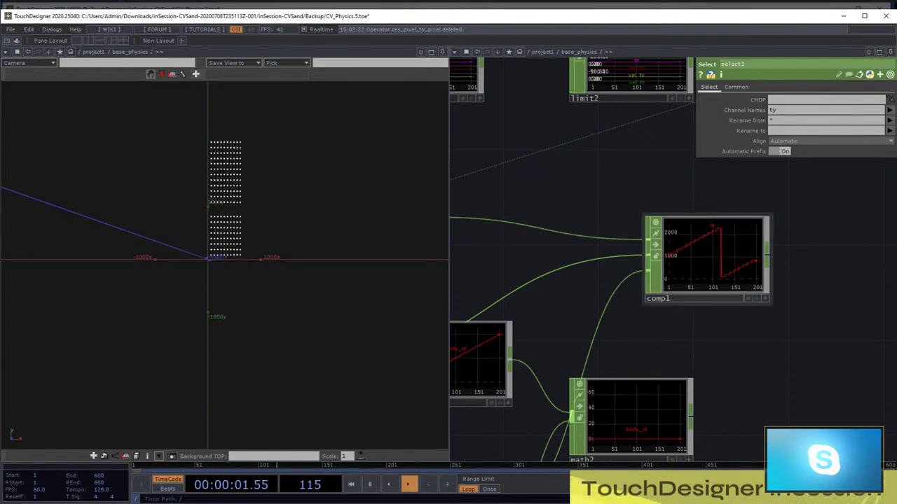
pyautogui.scroll(-6, 760, 242)
pyautogui.scroll(5, 722, 266)
pyautogui.moveTo(722, 266); pyautogui.dragTo(645, 271)
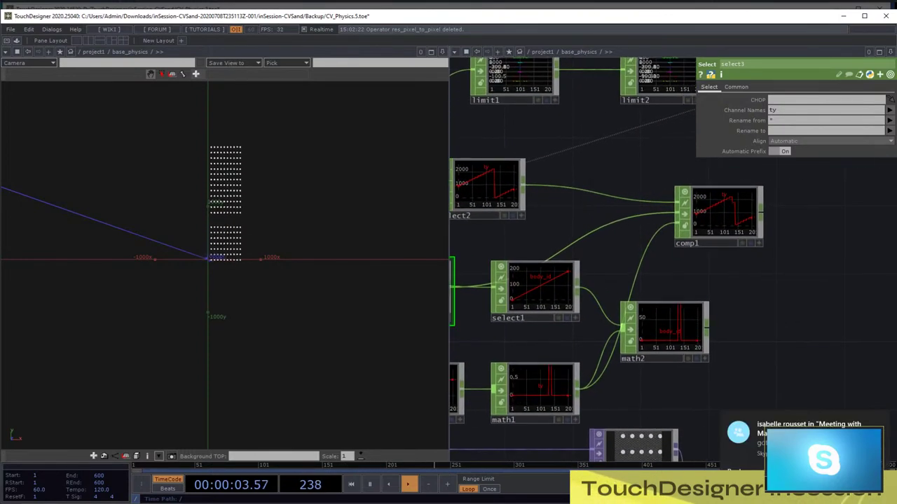
pyautogui.moveTo(670, 332); pyautogui.dragTo(832, 325)
pyautogui.scroll(-2, 833, 278)
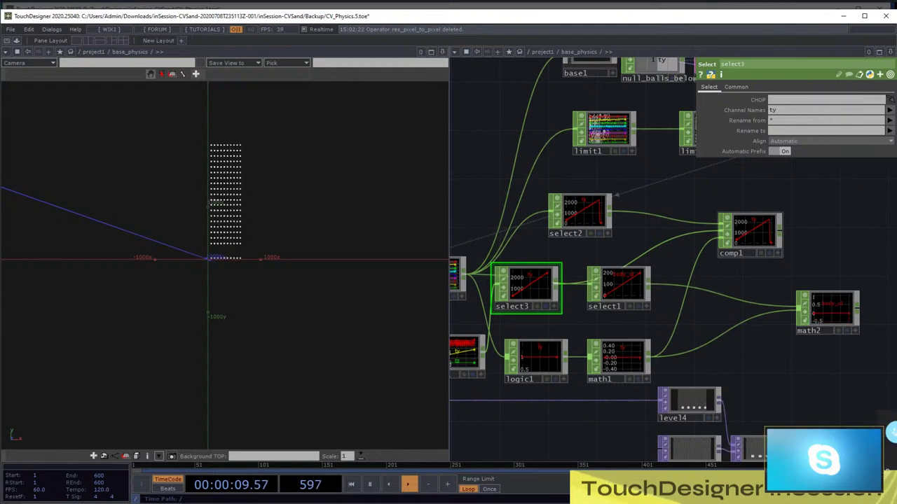
pyautogui.moveTo(751, 232); pyautogui.dragTo(721, 227)
pyautogui.moveTo(744, 276); pyautogui.dragTo(694, 272)
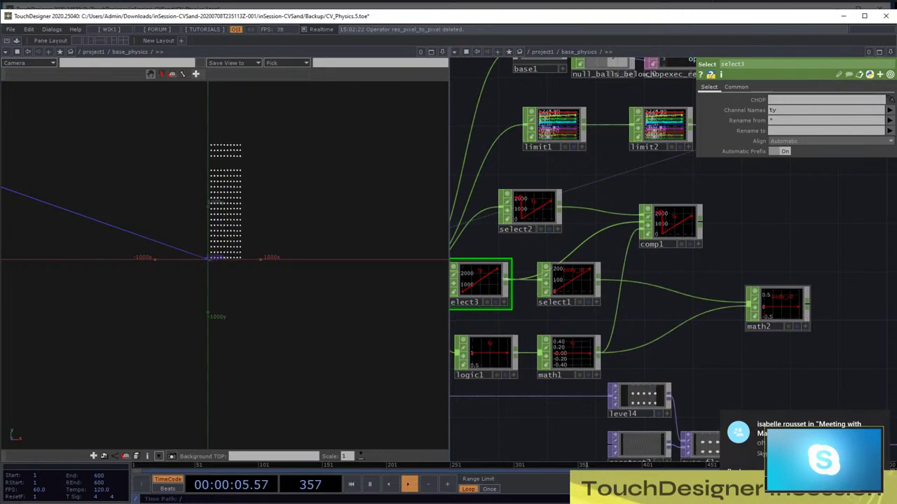
# Select limit1 to inspect its limit parameters
pyautogui.moveTo(722, 269); pyautogui.dragTo(754, 265)
pyautogui.moveTo(524, 208); pyautogui.dragTo(497, 283)
pyautogui.scroll(-3, 649, 237)
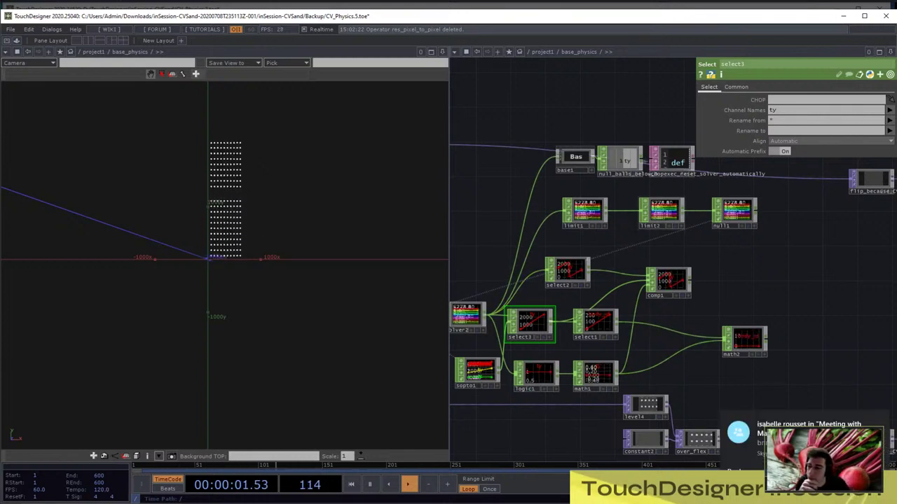
pyautogui.click(585, 212)
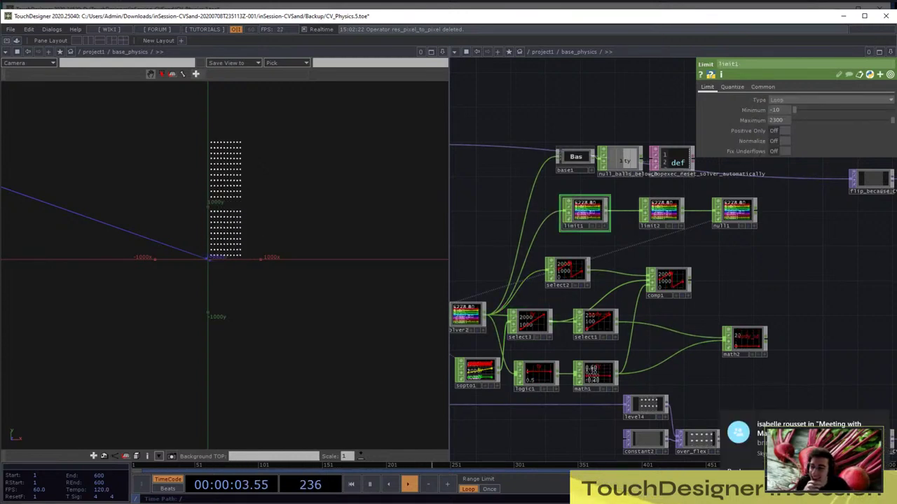
# Delete limit1 and move limit2 left into its place in the network
pyautogui.rightClick(584, 211)
pyautogui.click(600, 303)
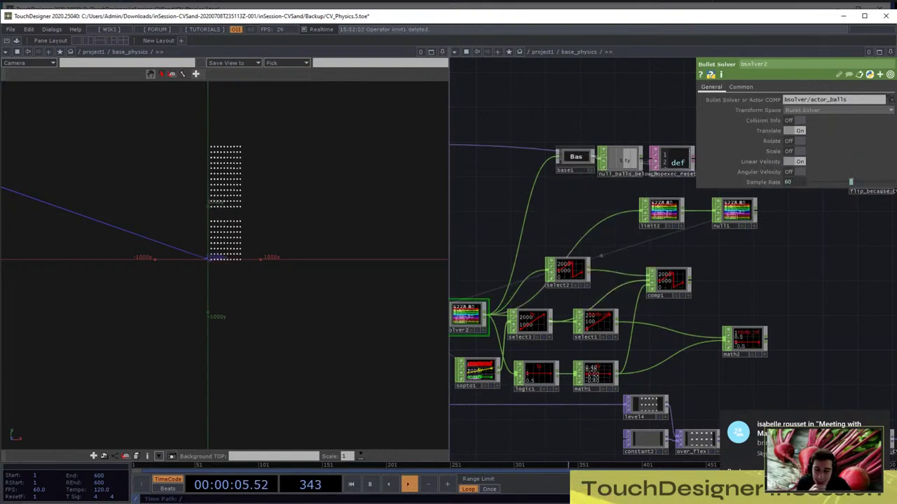
pyautogui.moveTo(662, 212); pyautogui.dragTo(606, 211)
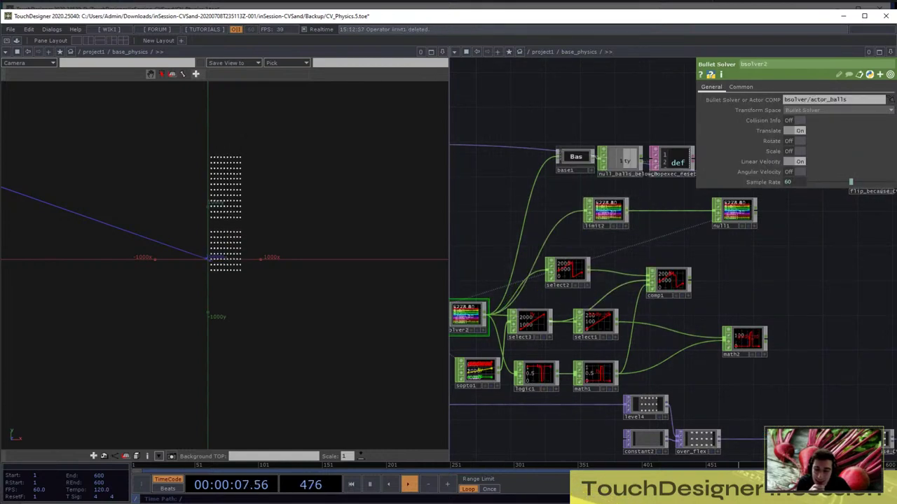
# Insert a Replace CHOP between limit2 and null1, and wire comp1's output into its second input
pyautogui.press('Tab')
pyautogui.write('re')
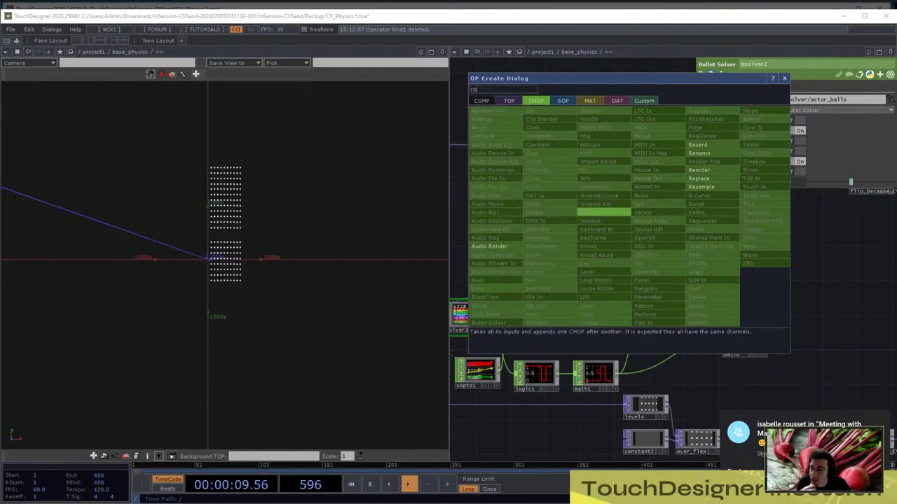
pyautogui.click(699, 179)
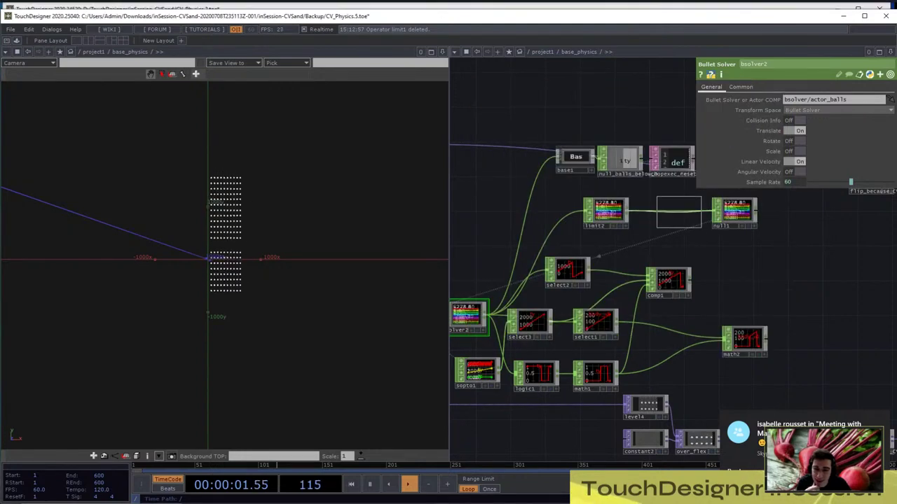
pyautogui.click(678, 212)
pyautogui.scroll(3, 716, 249)
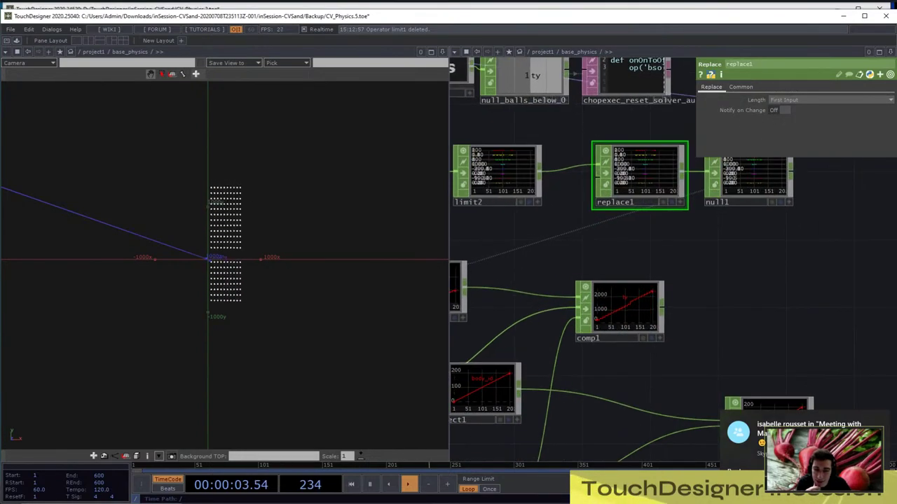
pyautogui.moveTo(662, 304); pyautogui.dragTo(594, 183)
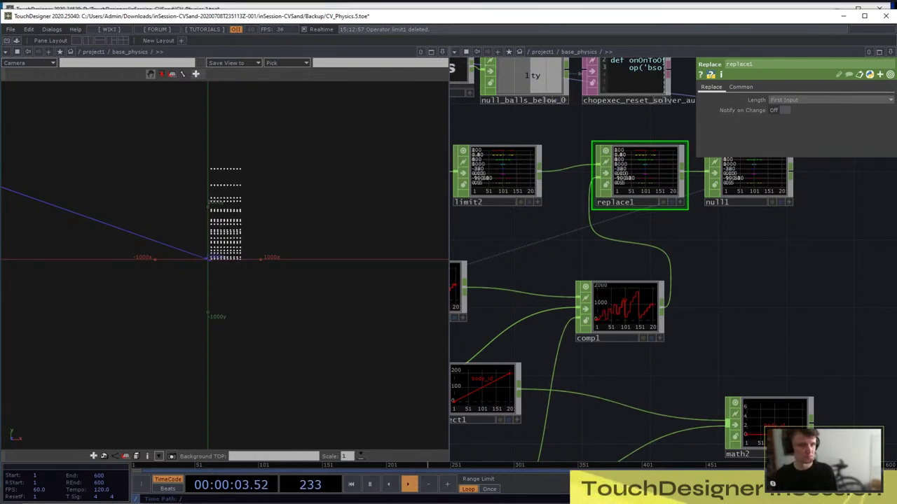
# Move replace1 and null1 together further right, past comp1
pyautogui.moveTo(782, 244); pyautogui.dragTo(634, 171, button='right')
pyautogui.moveTo(638, 173); pyautogui.dragTo(760, 193)
pyautogui.scroll(-2, 751, 240)
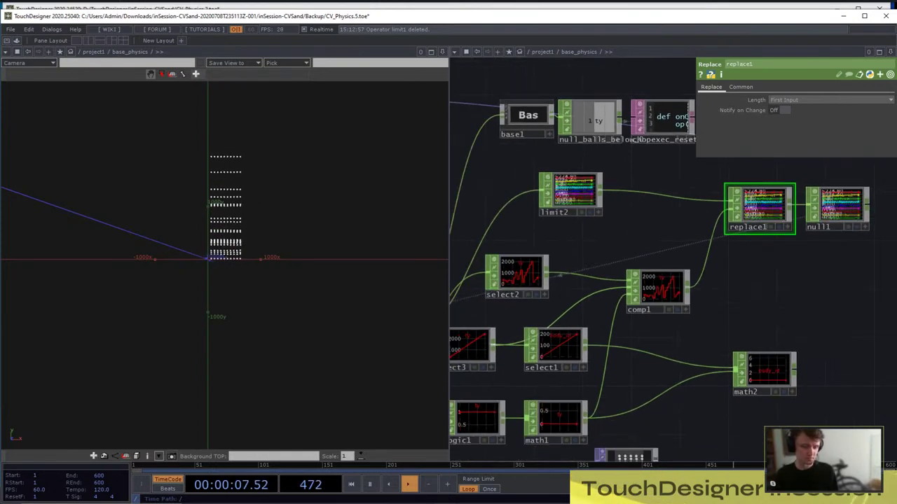
pyautogui.scroll(-2, 773, 278)
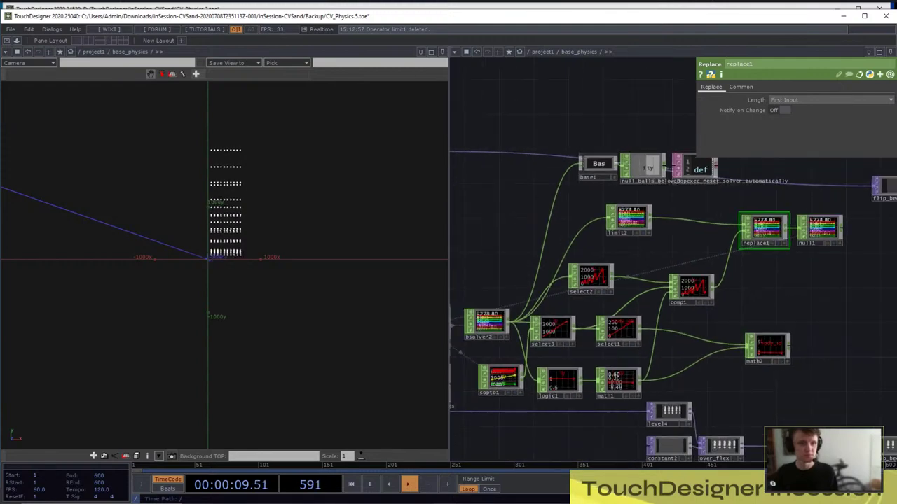
# Delete the unused math2 from the network
pyautogui.scroll(3, 747, 322)
pyautogui.moveTo(747, 322); pyautogui.dragTo(809, 263)
pyautogui.scroll(-3, 811, 253)
pyautogui.rightClick(766, 218)
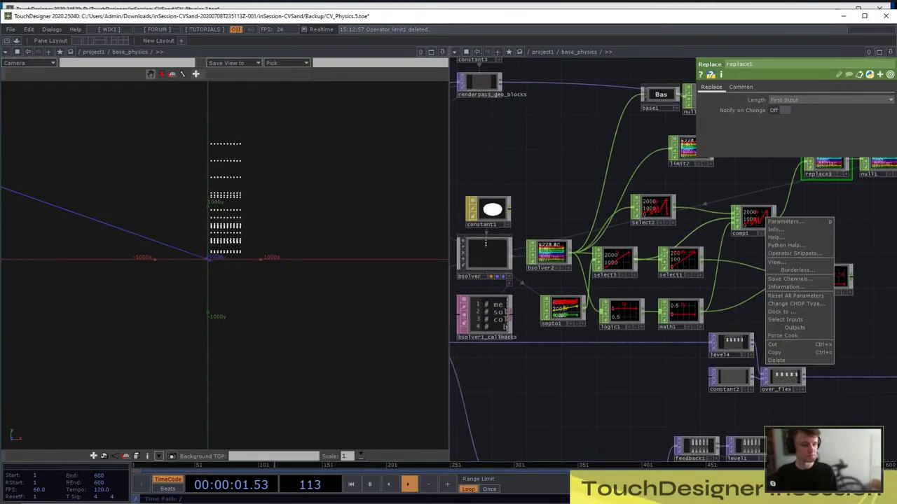
pyautogui.click(759, 368)
pyautogui.rightClick(761, 234)
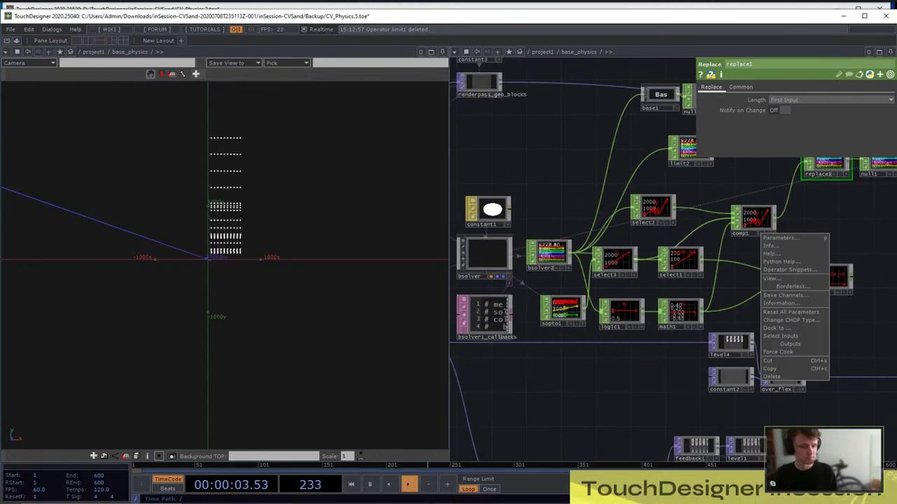
pyautogui.click(771, 376)
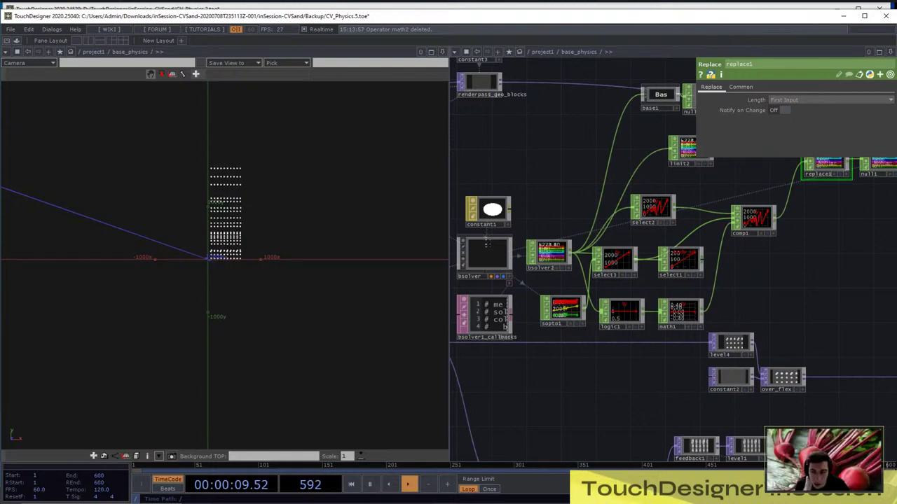
# Widen the network pane by narrowing the geometry viewer and bring the comp1 and replace1 chain into view
pyautogui.moveTo(448, 247); pyautogui.dragTo(305, 247)
pyautogui.moveTo(406, 168); pyautogui.dragTo(488, 134)
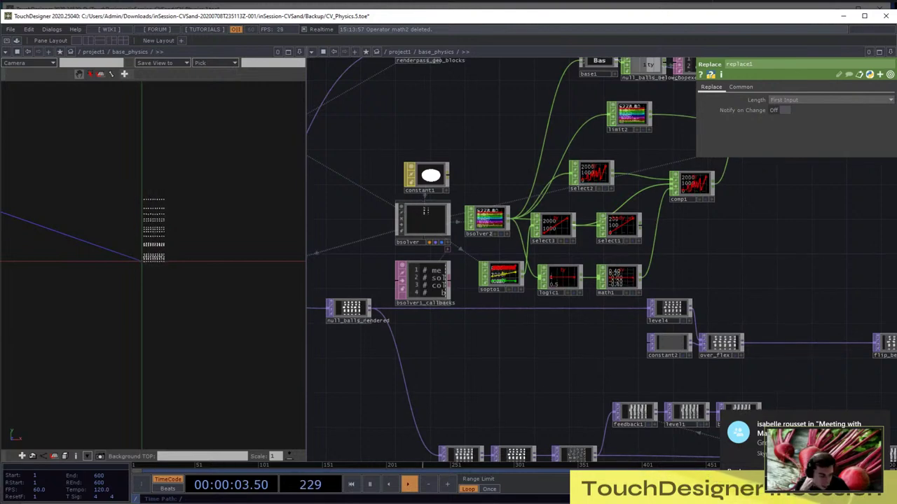
pyautogui.moveTo(729, 210); pyautogui.dragTo(634, 225)
pyautogui.scroll(5, 622, 161)
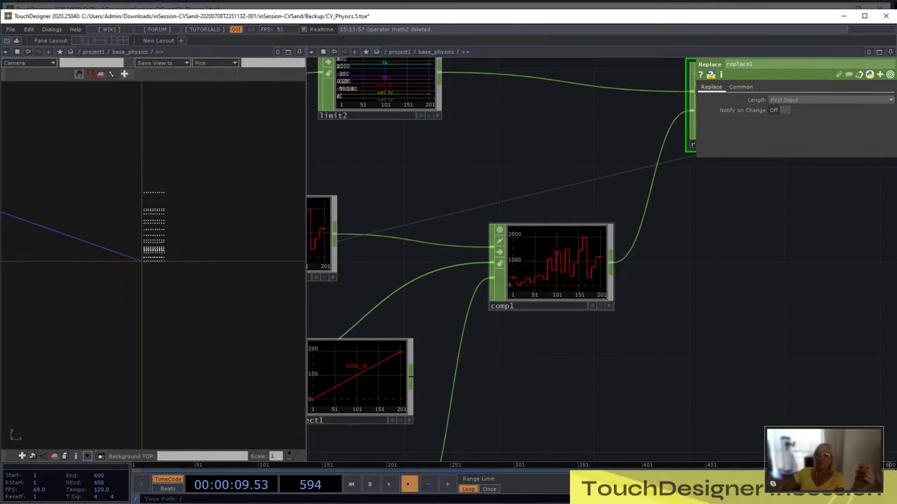
pyautogui.scroll(-5, 565, 299)
pyautogui.scroll(4, 673, 203)
pyautogui.scroll(-4, 673, 203)
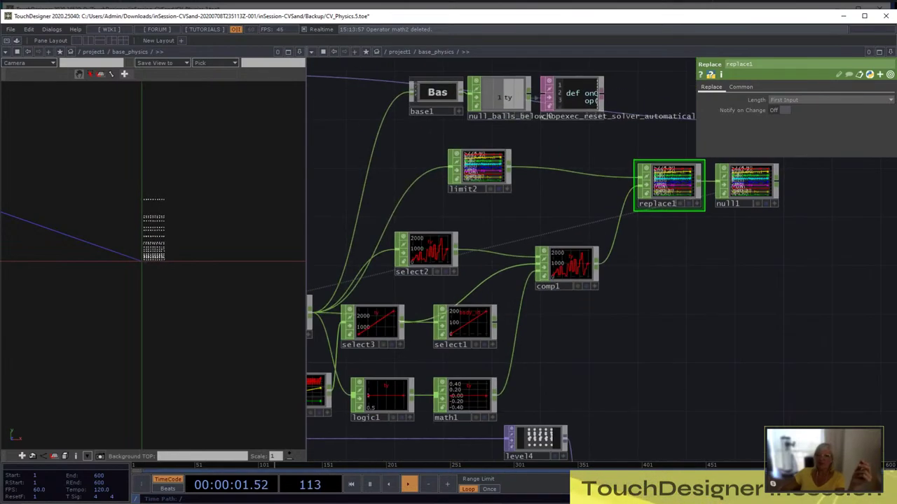
# Set comp1's common Scope parameter to ty
pyautogui.click(569, 268)
pyautogui.scroll(5, 569, 268)
pyautogui.scroll(-3, 735, 269)
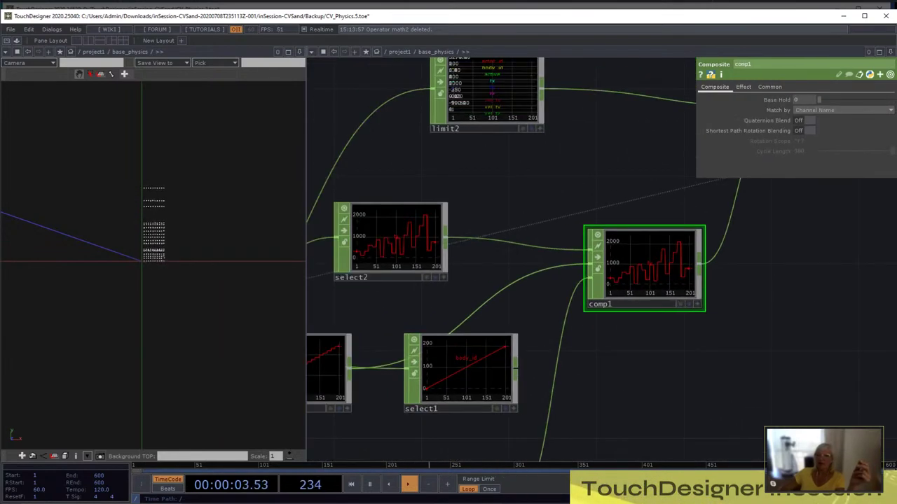
pyautogui.moveTo(735, 269); pyautogui.dragTo(739, 259)
pyautogui.moveTo(713, 336); pyautogui.dragTo(746, 269)
pyautogui.scroll(-3, 746, 269)
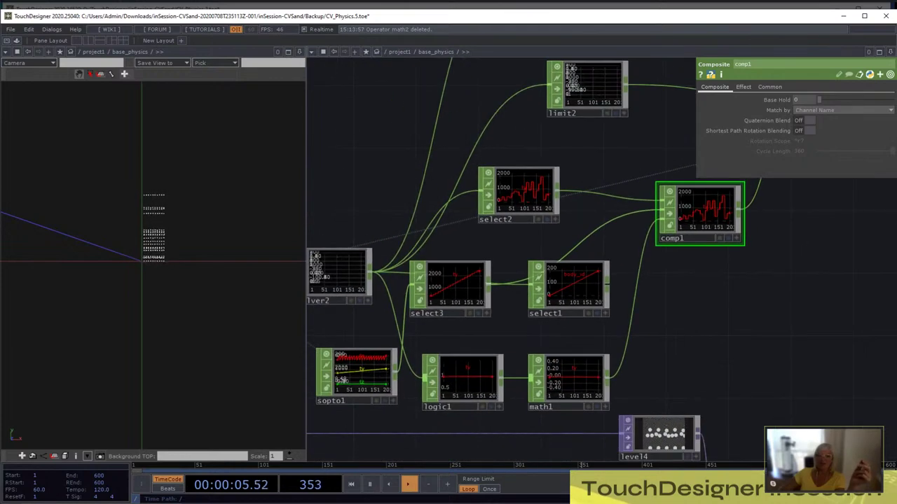
pyautogui.moveTo(711, 294); pyautogui.dragTo(746, 295)
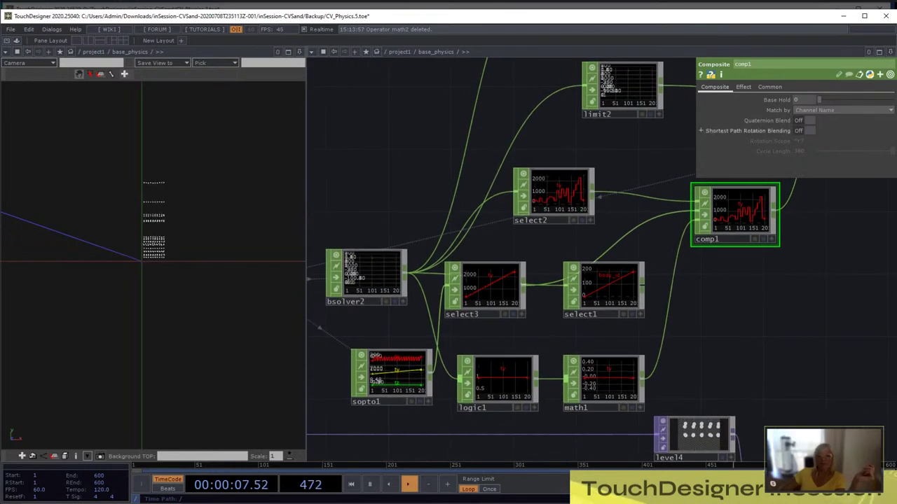
pyautogui.click(769, 87)
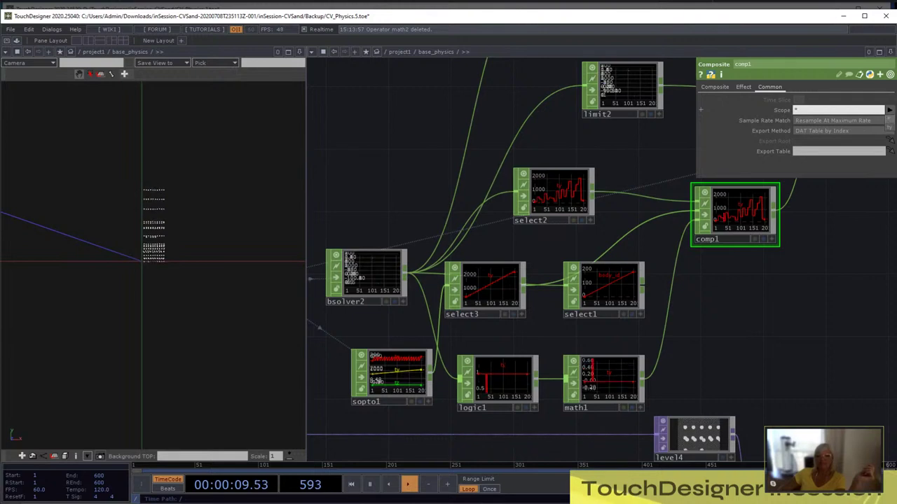
pyautogui.write('ty')
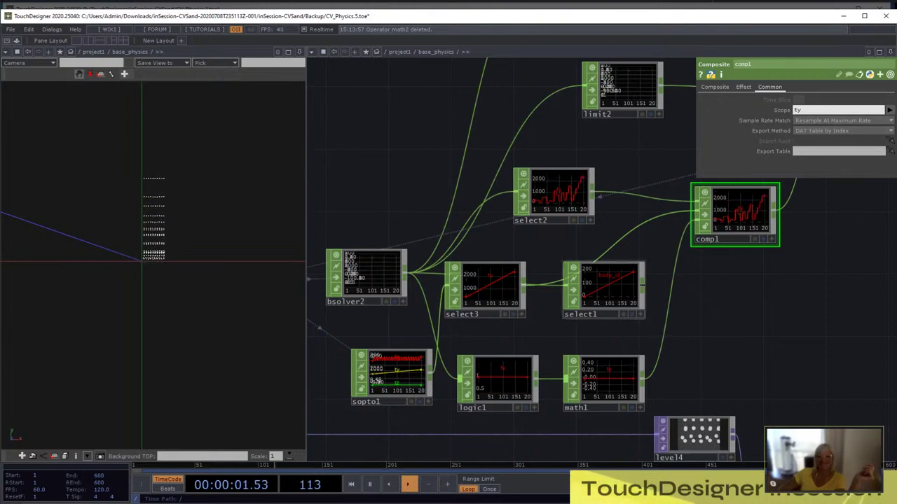
# Delete select2 so bsolver2 feeds comp1's first input directly, and check comp1's channels
pyautogui.rightClick(490, 300)
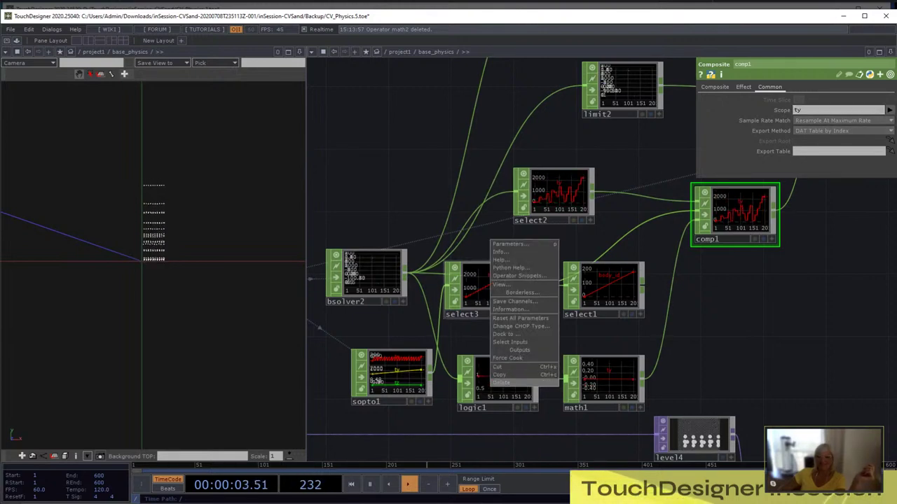
pyautogui.press('Escape')
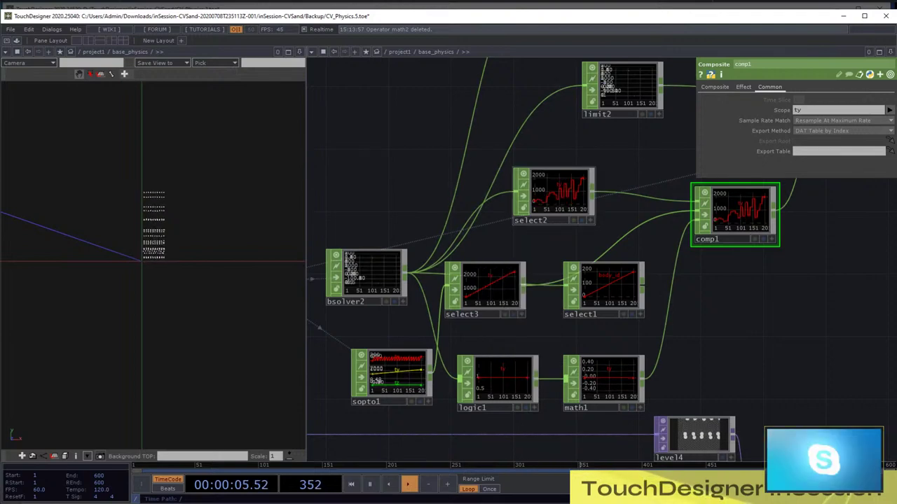
pyautogui.rightClick(576, 183)
pyautogui.click(583, 279)
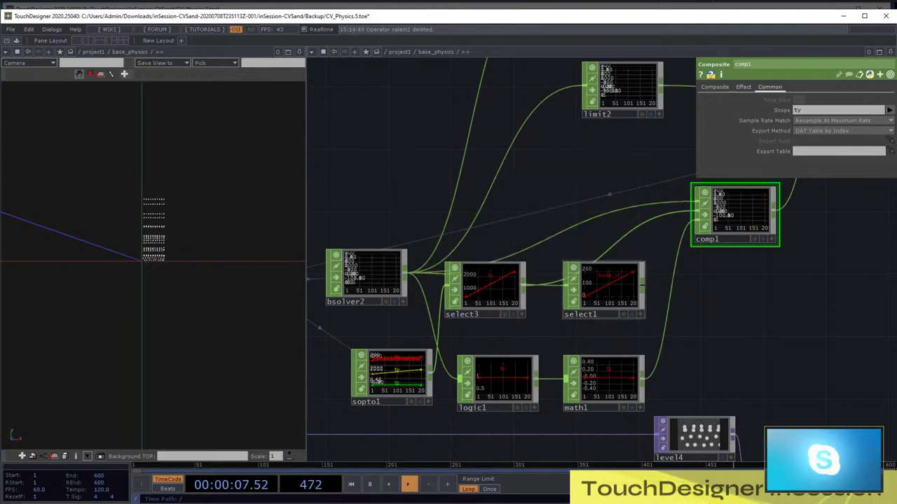
pyautogui.scroll(6, 773, 197)
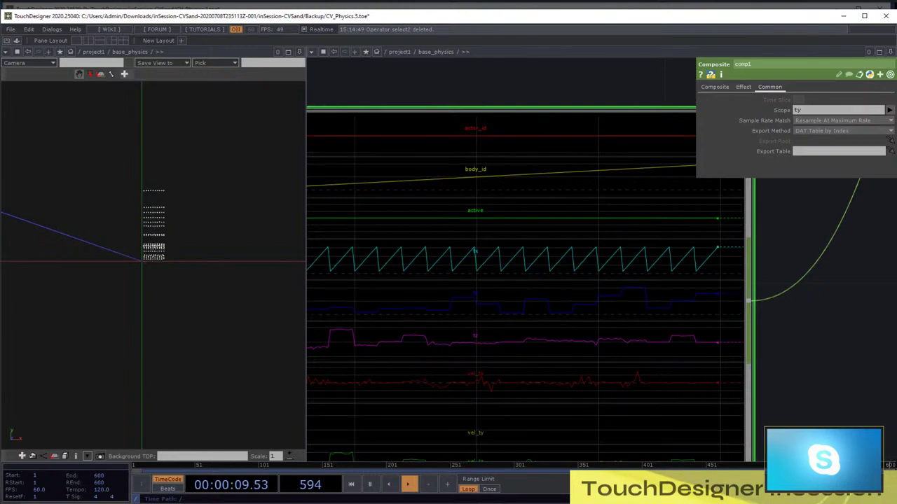
pyautogui.scroll(-6, 687, 208)
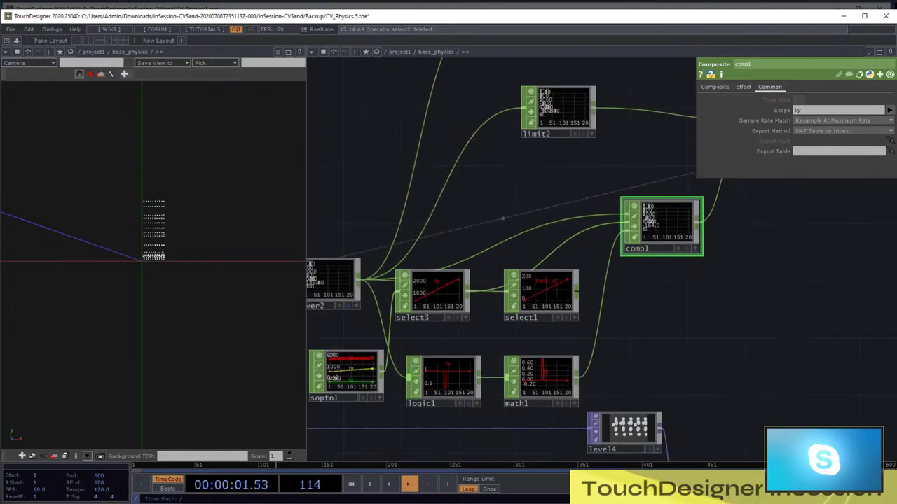
# Delete select1, then shift select3 right and move sopto1 up beneath bsolver2
pyautogui.moveTo(690, 308); pyautogui.dragTo(722, 250)
pyautogui.rightClick(571, 231)
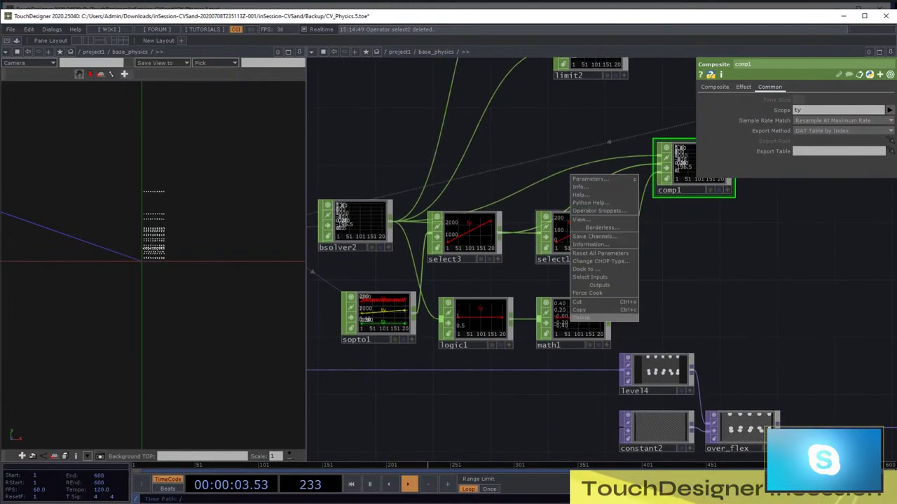
pyautogui.click(582, 280)
pyautogui.moveTo(465, 240); pyautogui.dragTo(556, 251)
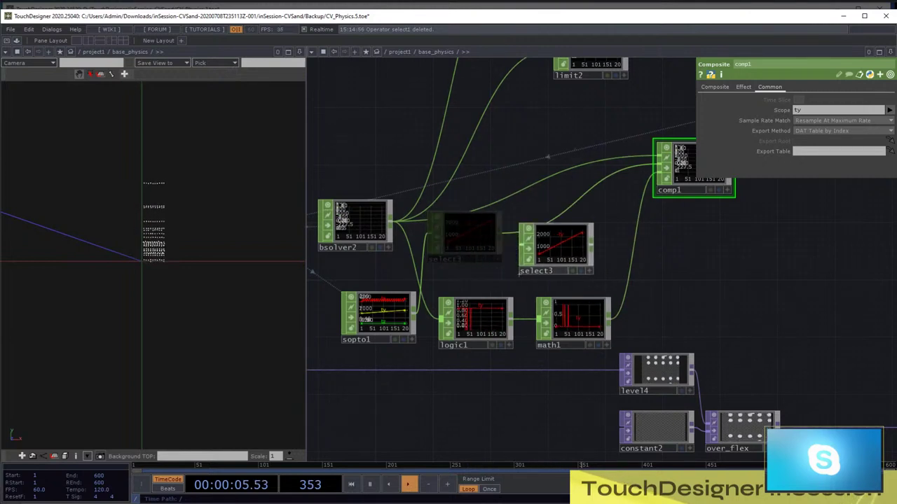
pyautogui.moveTo(378, 315); pyautogui.dragTo(366, 286)
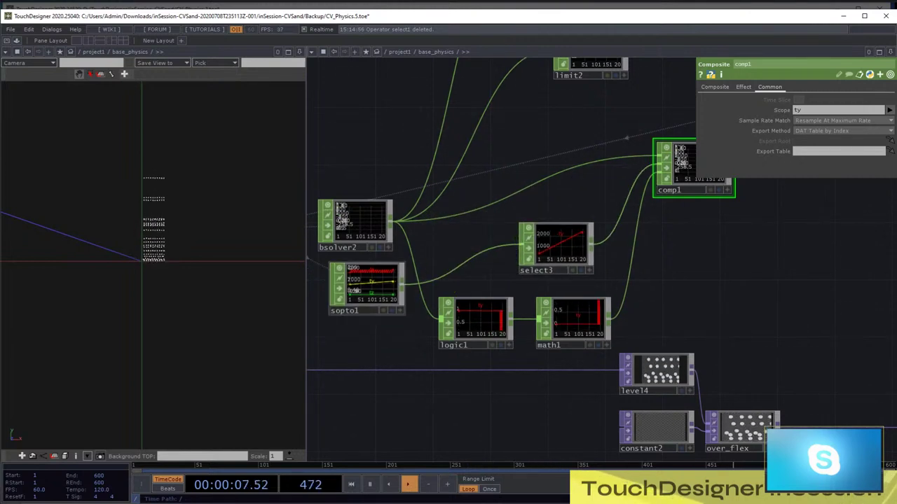
pyautogui.rightClick(592, 246)
pyautogui.click(675, 290)
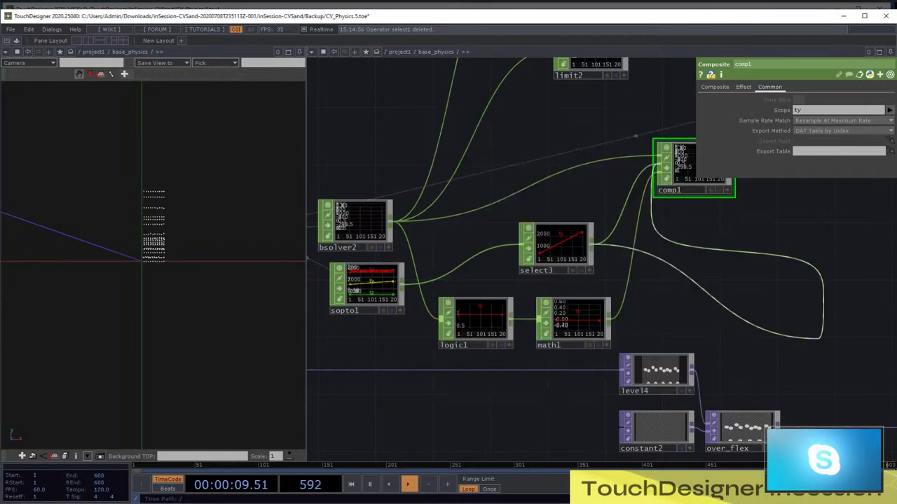
pyautogui.press('Escape')
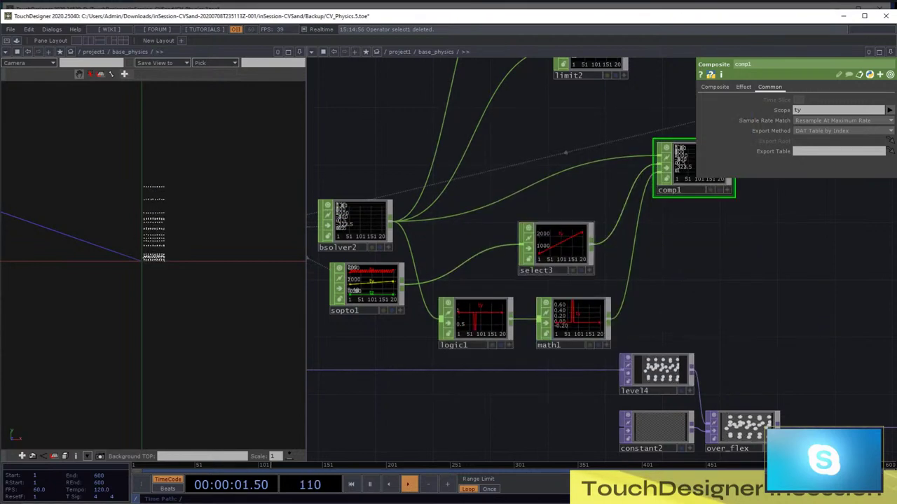
# Delete select3 so sopto1 feeds comp1 directly, and move logic1 and math1 up together
pyautogui.rightClick(566, 346)
pyautogui.click(578, 348)
pyautogui.moveTo(581, 359); pyautogui.dragTo(549, 323)
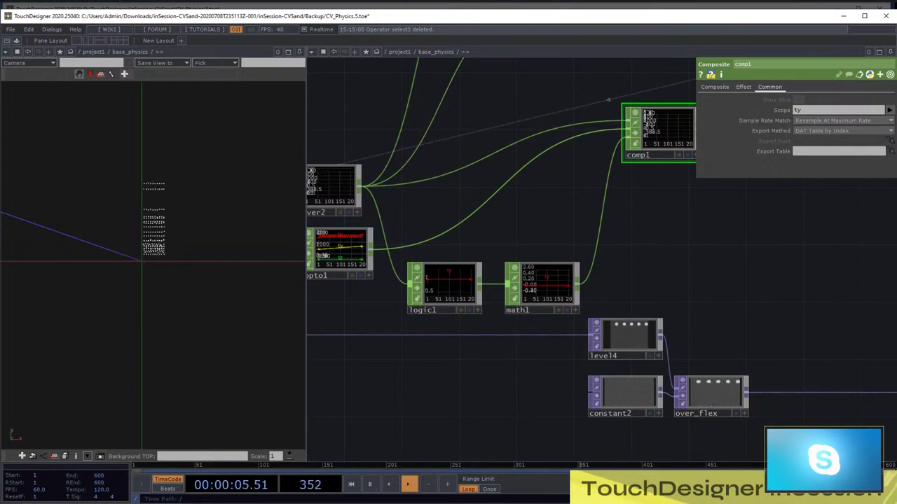
pyautogui.moveTo(560, 323); pyautogui.dragTo(413, 269, button='right')
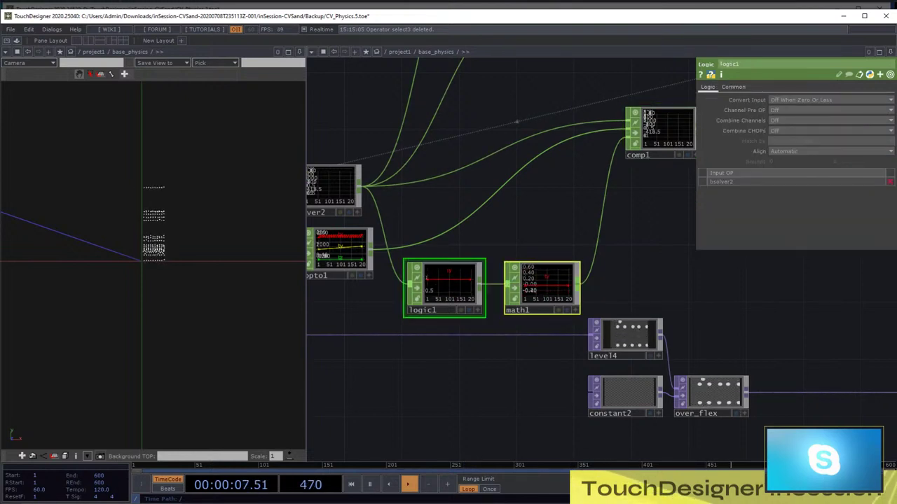
pyautogui.moveTo(444, 286); pyautogui.dragTo(450, 252)
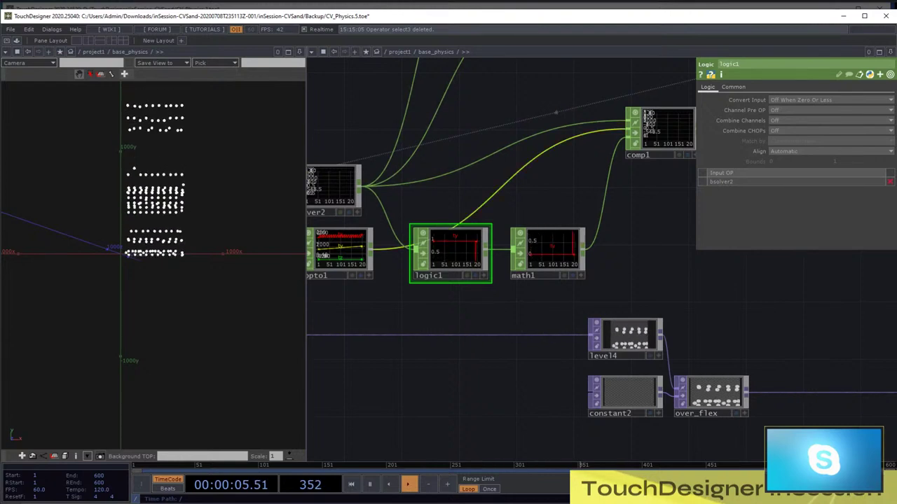
# Insert a Select CHOP on the wire between sopto1 and comp1, with Channel Names set to ty
pyautogui.rightClick(516, 173)
pyautogui.click(550, 166)
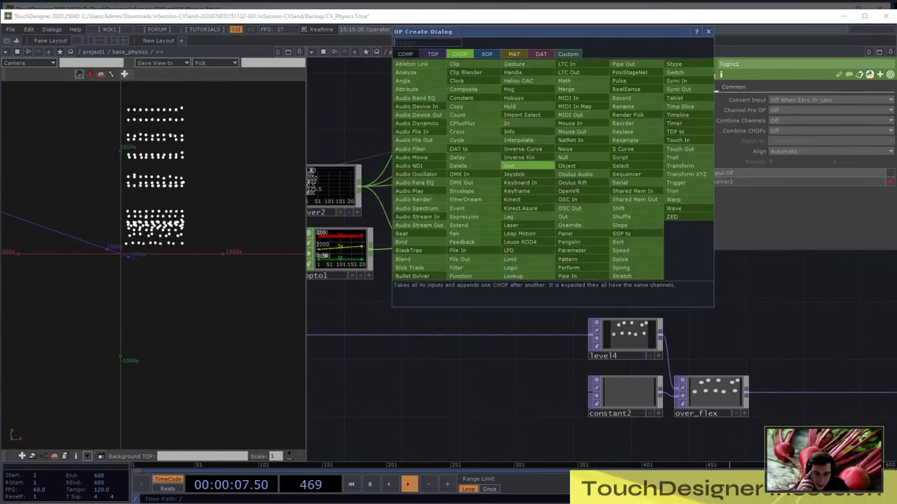
pyautogui.write('se')
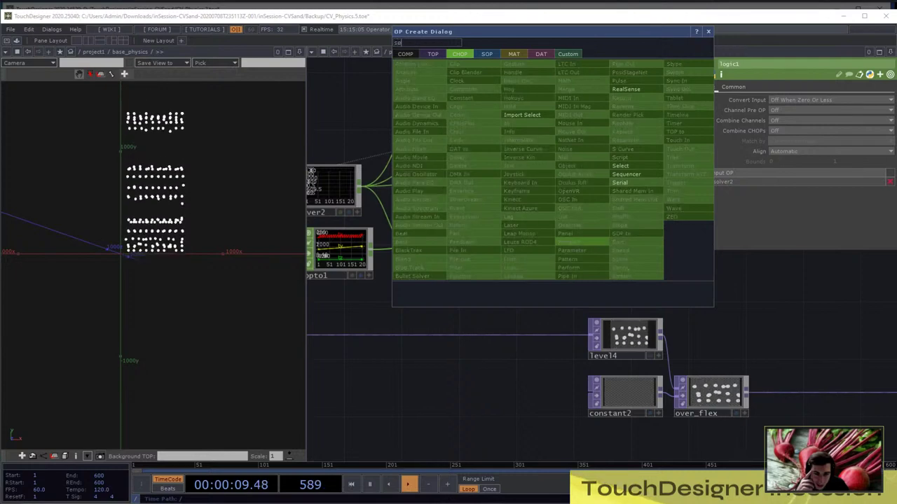
pyautogui.click(621, 166)
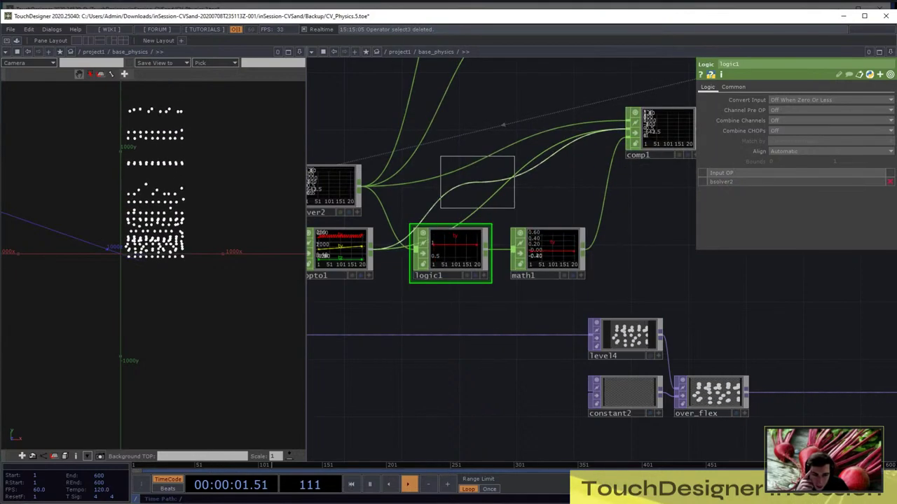
pyautogui.click(541, 185)
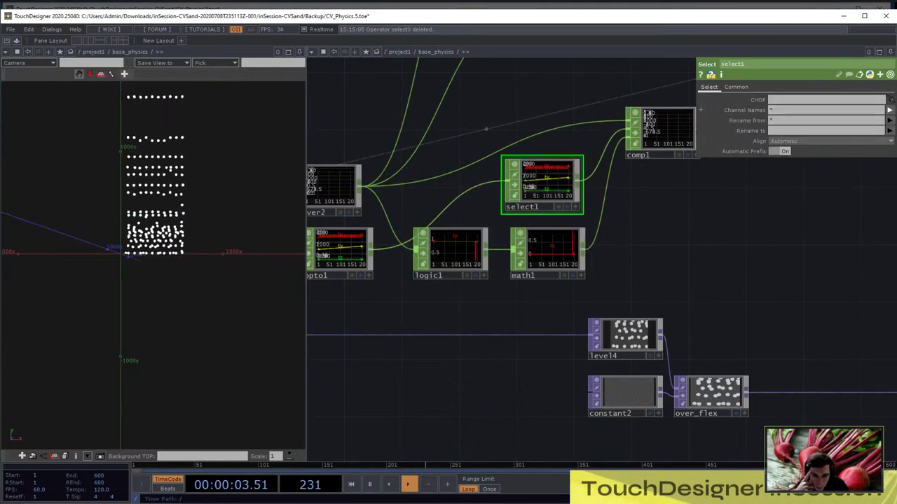
pyautogui.write('ty')
pyautogui.press('Return')
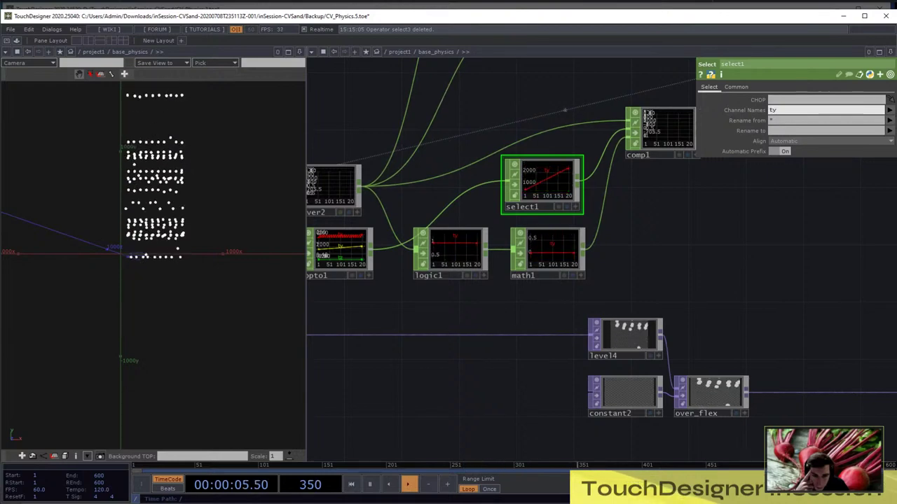
# Check limit2's common Scope, then rewire limit2 to take comp1's output and feed null1
pyautogui.moveTo(648, 224); pyautogui.dragTo(510, 426)
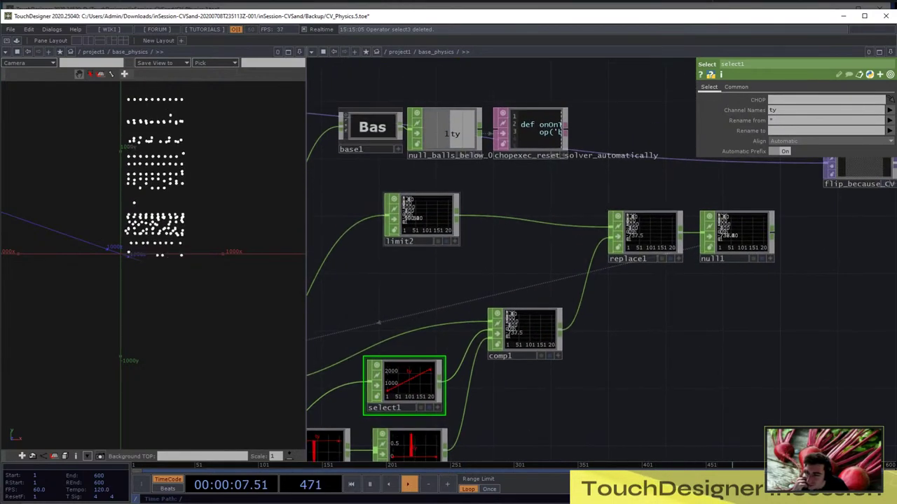
pyautogui.moveTo(421, 220); pyautogui.dragTo(507, 231)
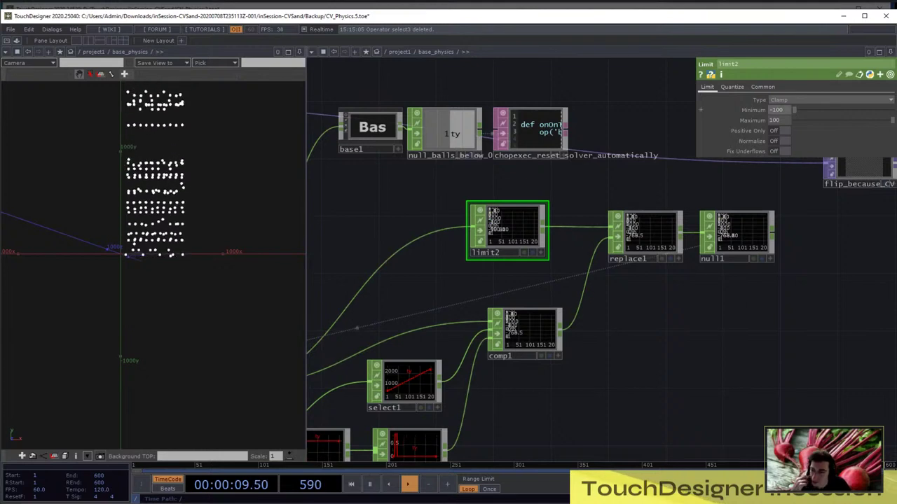
pyautogui.click(763, 87)
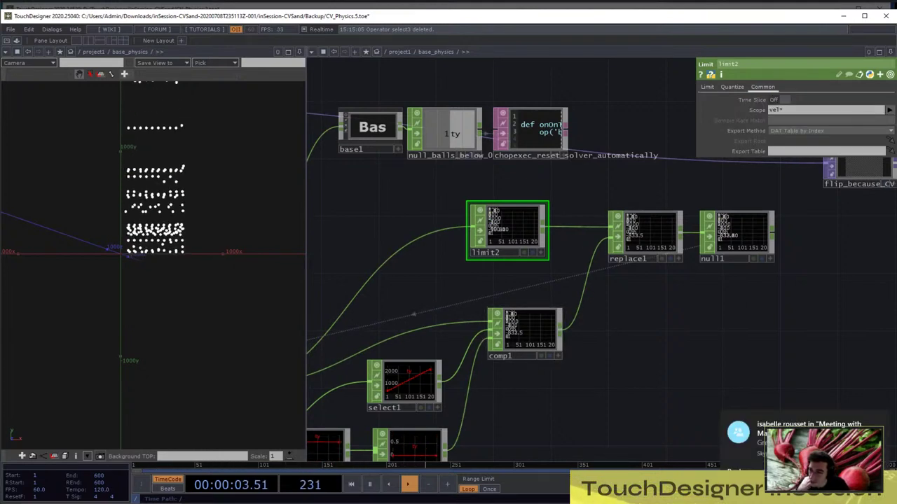
pyautogui.moveTo(507, 231); pyautogui.dragTo(668, 328)
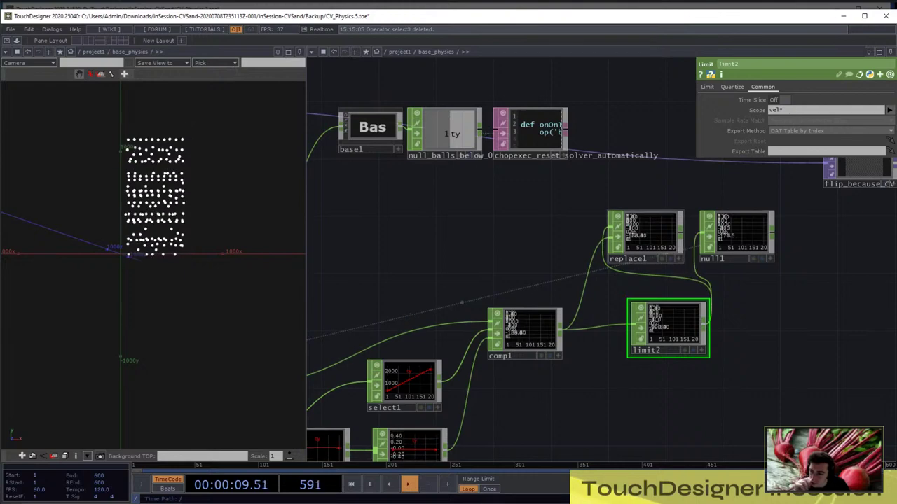
# Delete replace1 and move limit2 into its place beside null1
pyautogui.rightClick(641, 253)
pyautogui.click(662, 332)
pyautogui.moveTo(662, 329); pyautogui.dragTo(630, 236)
# Move bsolver2 up above constant1, and line up limit2 and null1 in a row after comp1
pyautogui.scroll(-2, 616, 245)
pyautogui.moveTo(539, 270); pyautogui.dragTo(648, 204)
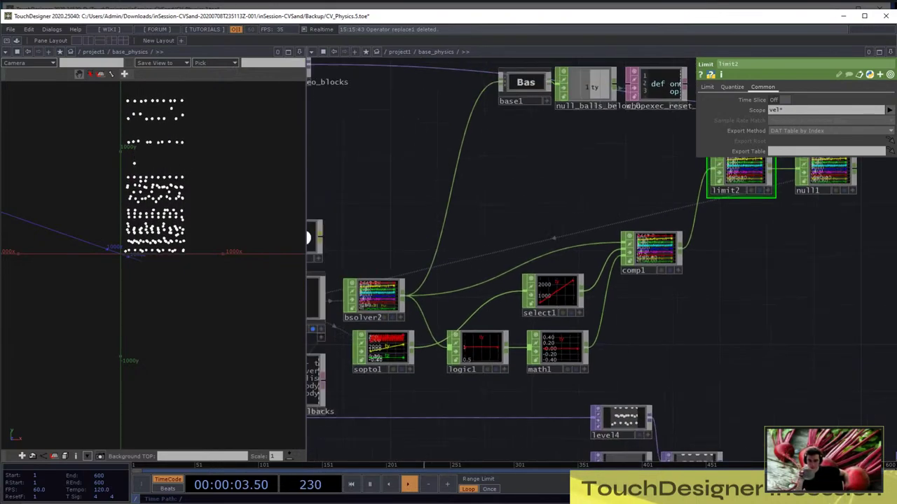
pyautogui.scroll(-1, 732, 298)
pyautogui.moveTo(682, 356); pyautogui.dragTo(659, 343, button='right')
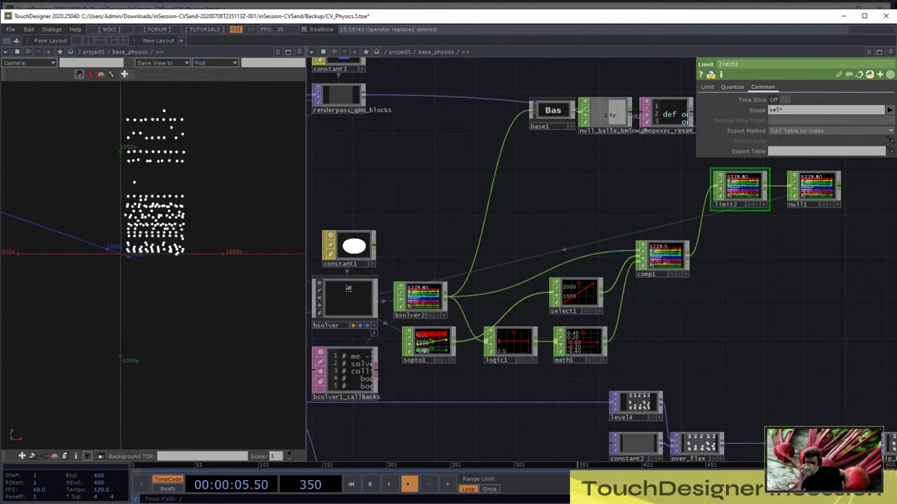
pyautogui.moveTo(421, 298); pyautogui.dragTo(440, 188)
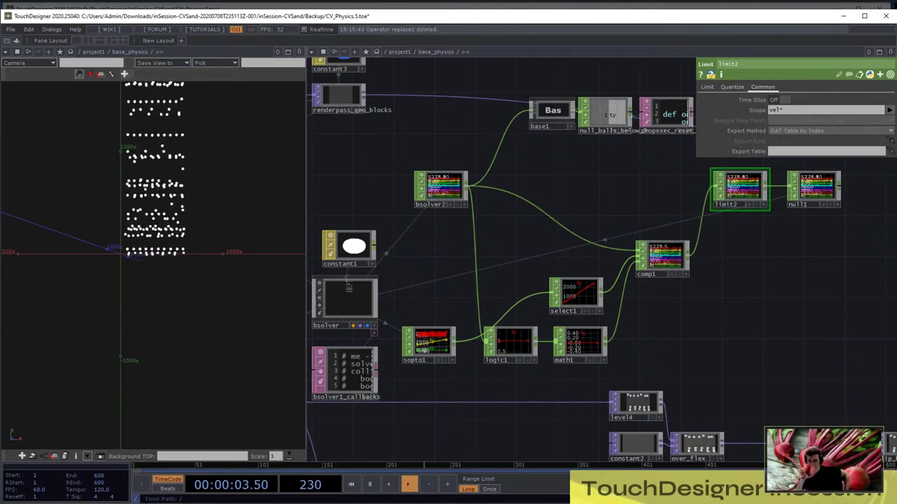
pyautogui.moveTo(834, 235); pyautogui.dragTo(795, 242)
pyautogui.moveTo(797, 242); pyautogui.dragTo(714, 196, button='right')
pyautogui.moveTo(703, 194); pyautogui.dragTo(696, 262)
pyautogui.moveTo(690, 319); pyautogui.dragTo(768, 302)
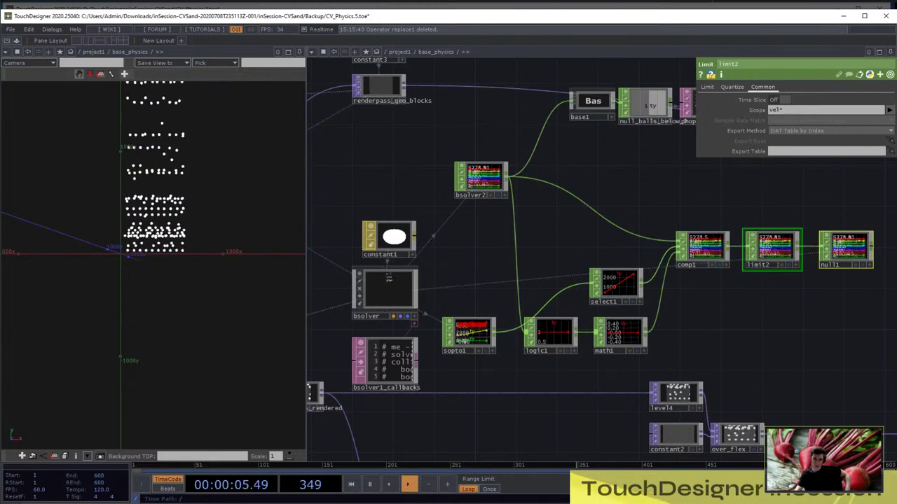
# Look inside geo_CV_Actors and its actor1, examining the actor's parameters and inner network
pyautogui.moveTo(448, 245); pyautogui.dragTo(517, 234)
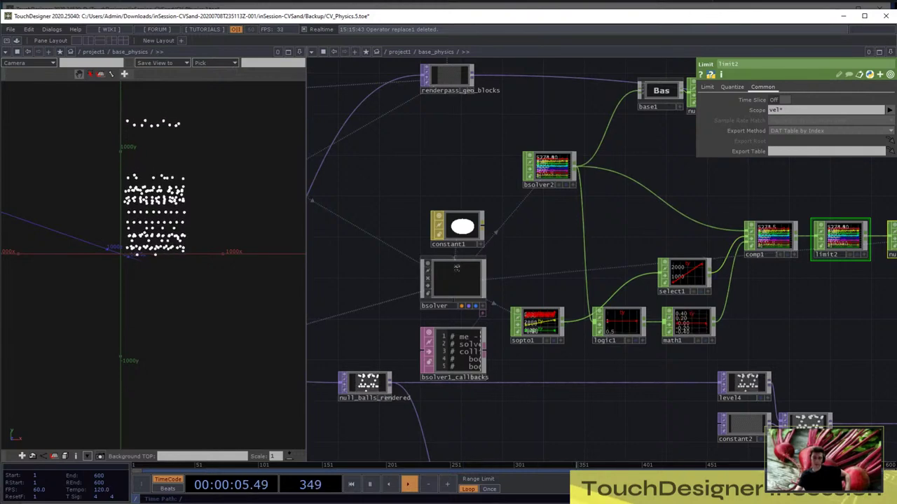
pyautogui.scroll(-5, 722, 251)
pyautogui.scroll(10, 415, 177)
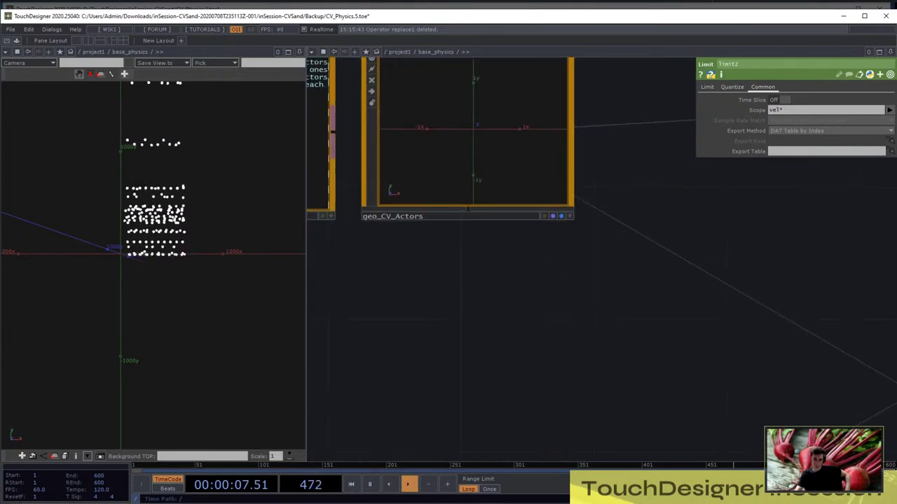
pyautogui.scroll(10, 476, 161)
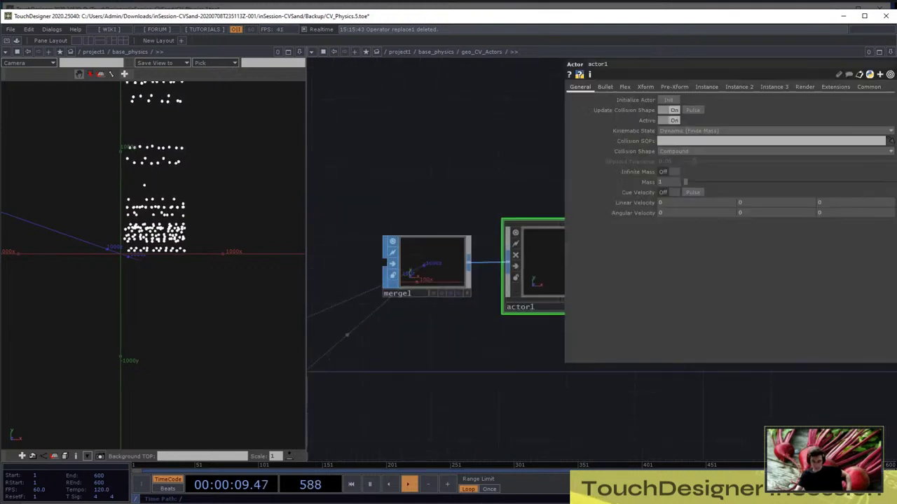
pyautogui.scroll(-4, 484, 315)
pyautogui.scroll(8, 522, 324)
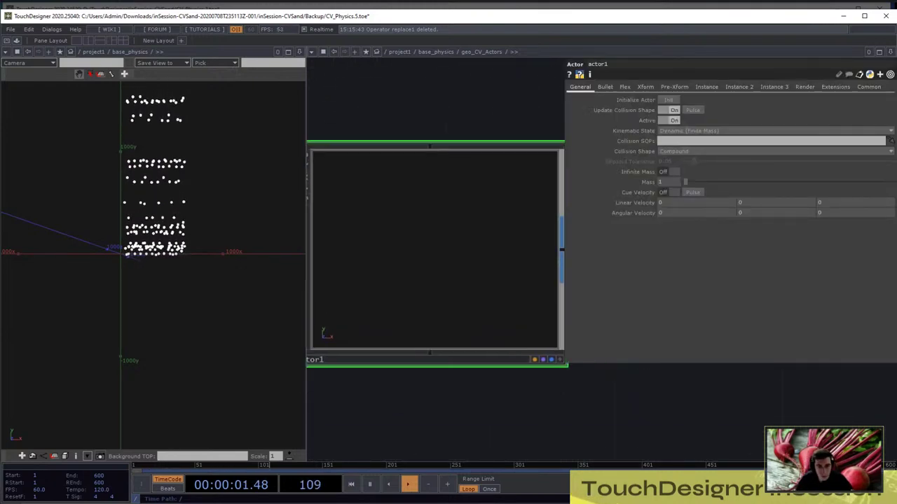
pyautogui.scroll(5, 490, 210)
pyautogui.press('p')
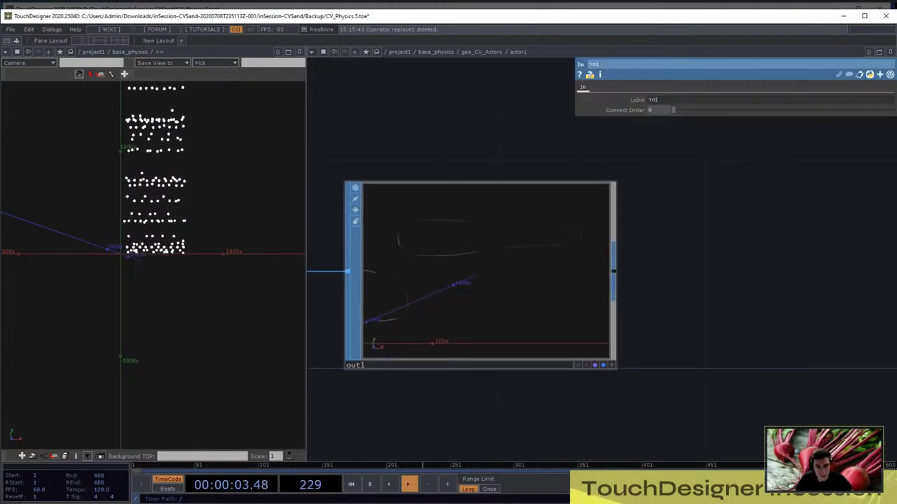
pyautogui.scroll(-5, 477, 273)
pyautogui.press('u')
pyautogui.press('p')
pyautogui.scroll(-5, 434, 210)
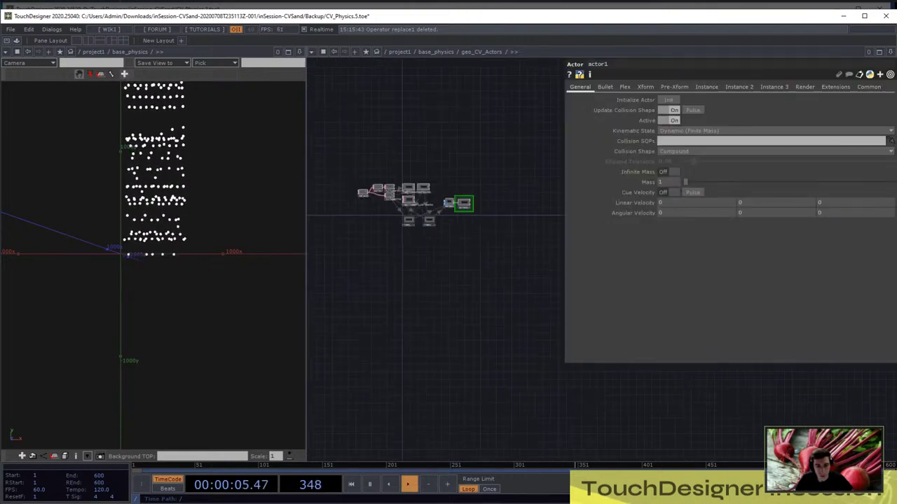
pyautogui.press('u')
pyautogui.press('p')
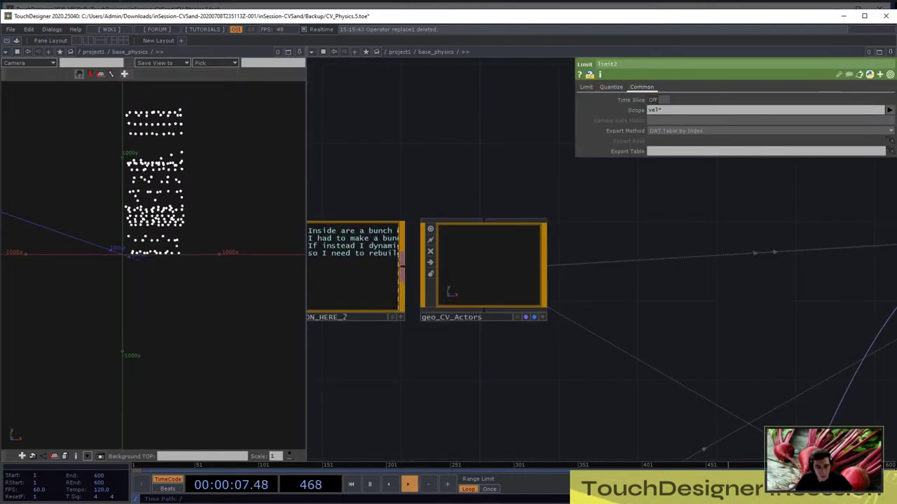
# Examine the falling balls and the axes from several angles in the 3D viewer
pyautogui.moveTo(169, 267); pyautogui.dragTo(141, 298)
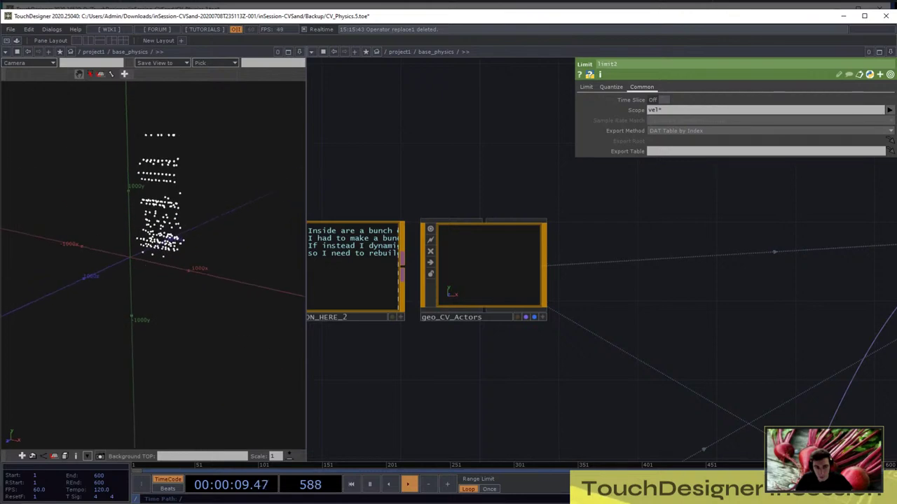
pyautogui.scroll(5, 153, 265)
pyautogui.moveTo(91, 273); pyautogui.dragTo(210, 265)
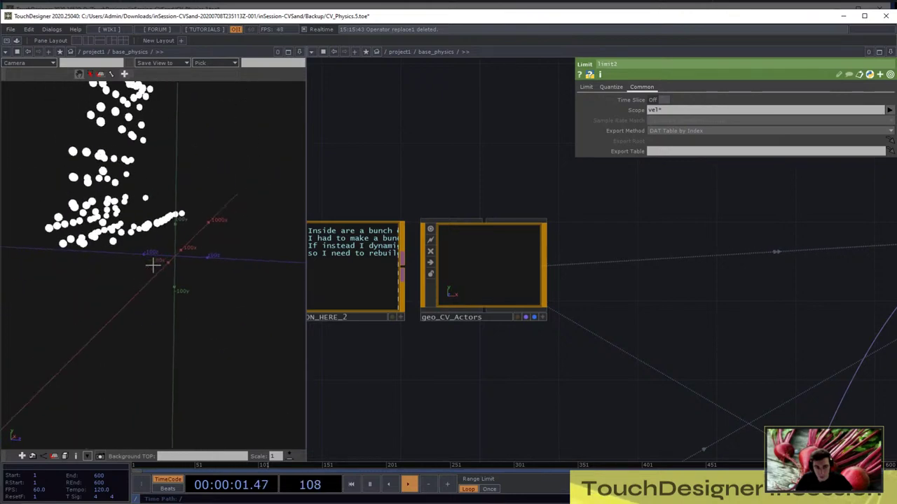
pyautogui.scroll(-5, 467, 256)
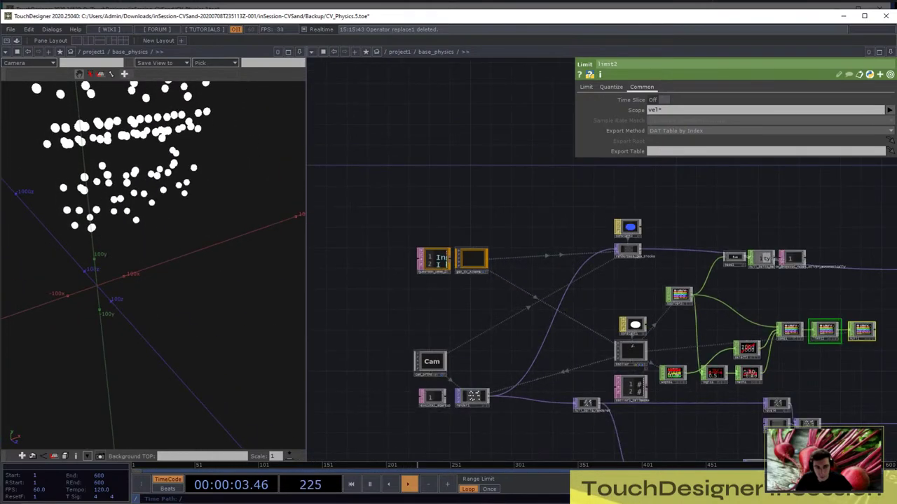
# Check geo_CV_Actors' transform parameters, then re-examine the merge1 to actor1 chain and actor1's in1 and out1 inside it
pyautogui.scroll(8, 495, 281)
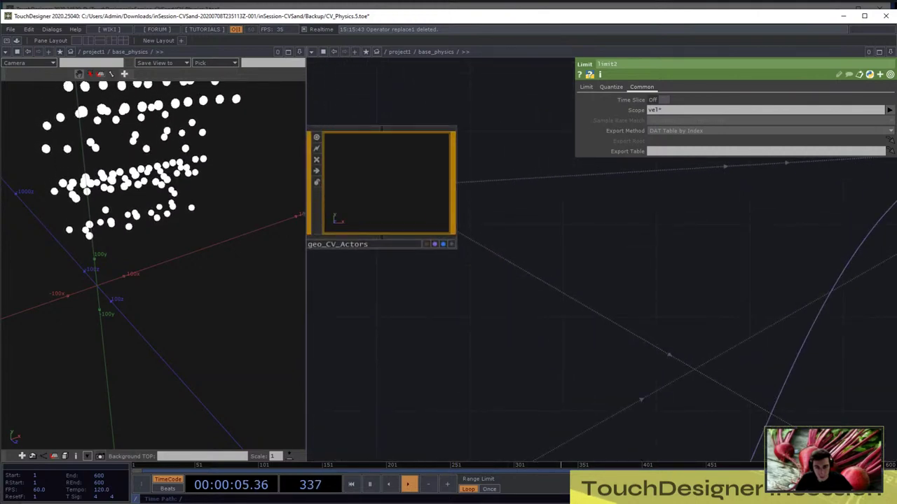
pyautogui.click(385, 184)
pyautogui.moveTo(428, 290); pyautogui.dragTo(527, 347)
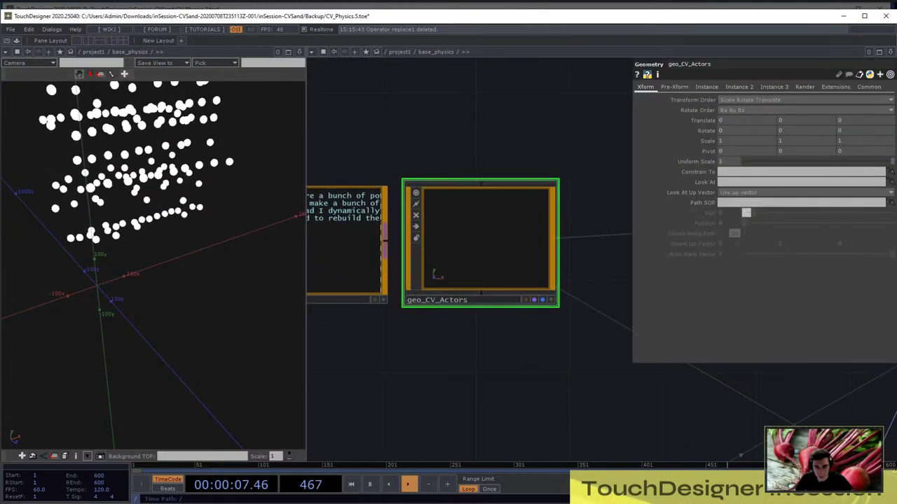
pyautogui.press('i')
pyautogui.scroll(8, 560, 258)
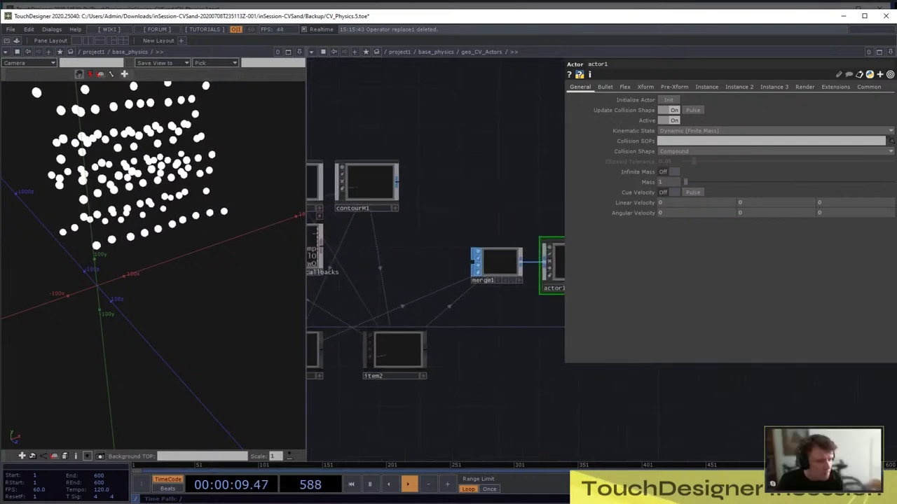
pyautogui.scroll(8, 550, 273)
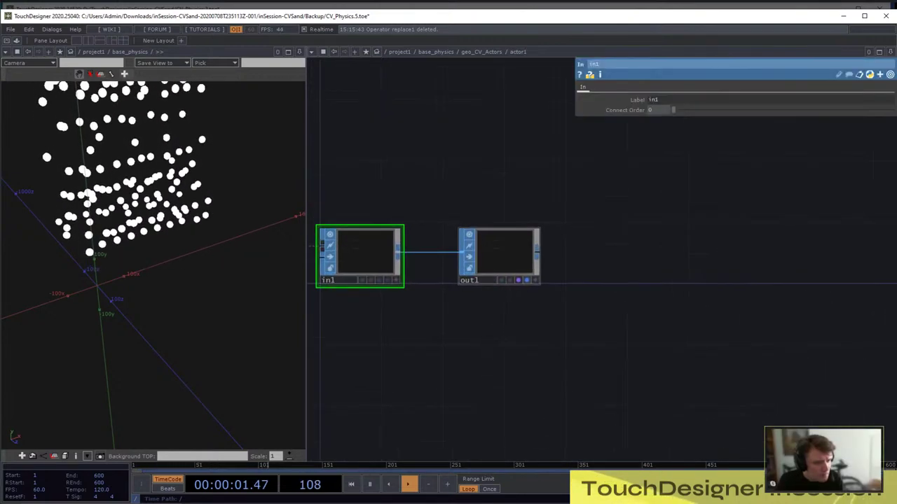
pyautogui.scroll(-4, 553, 273)
pyautogui.scroll(-6, 490, 256)
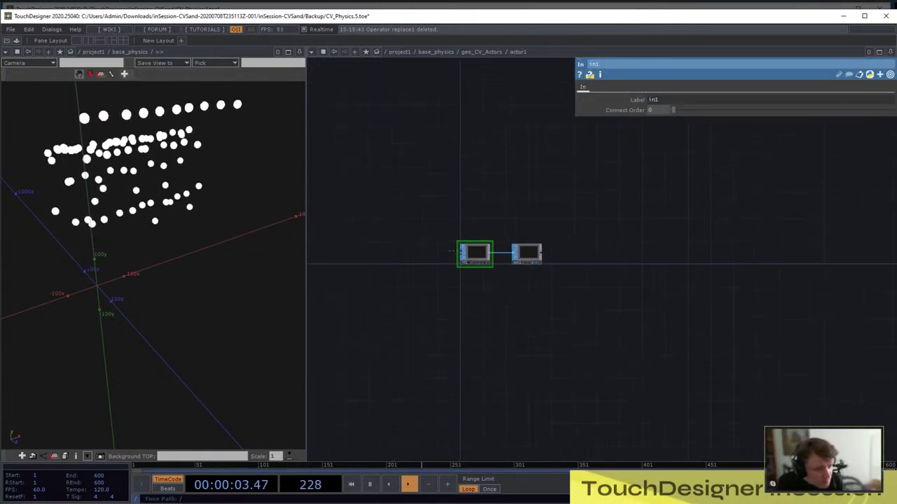
pyautogui.scroll(-3, 490, 266)
pyautogui.press('p')
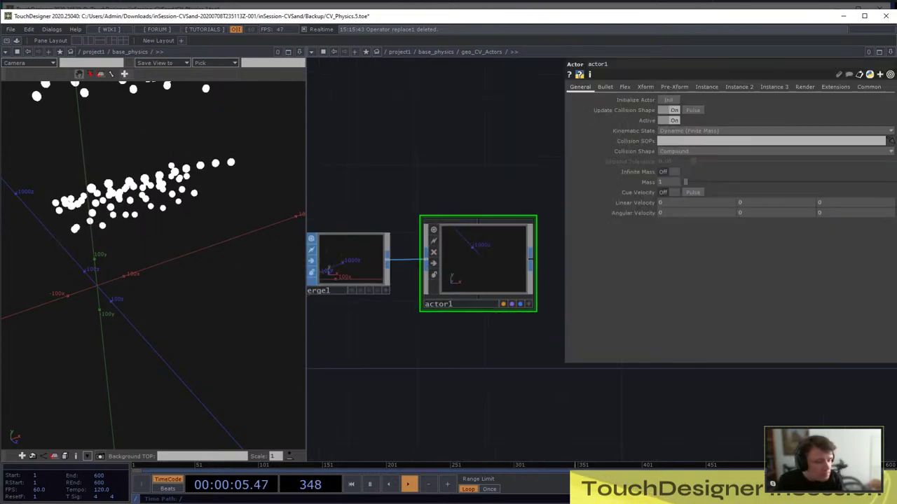
pyautogui.scroll(-4, 434, 231)
pyautogui.scroll(4, 420, 210)
pyautogui.scroll(-8, 420, 175)
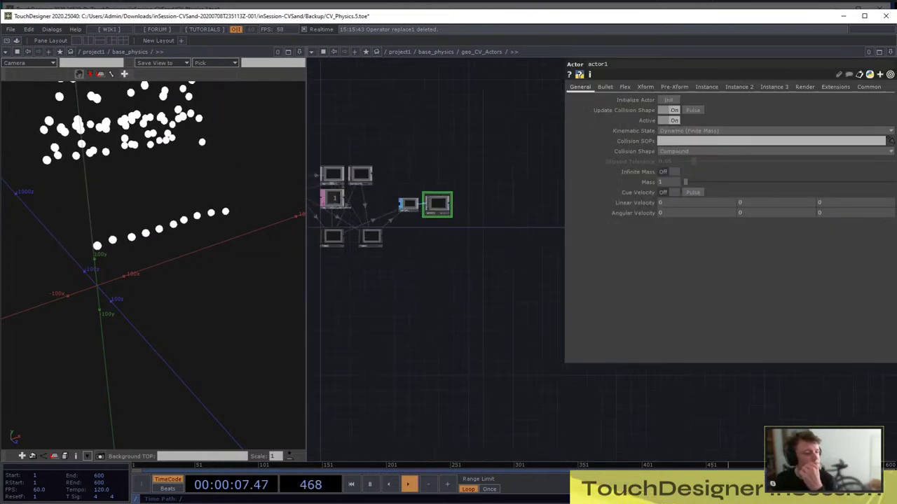
pyautogui.press('p')
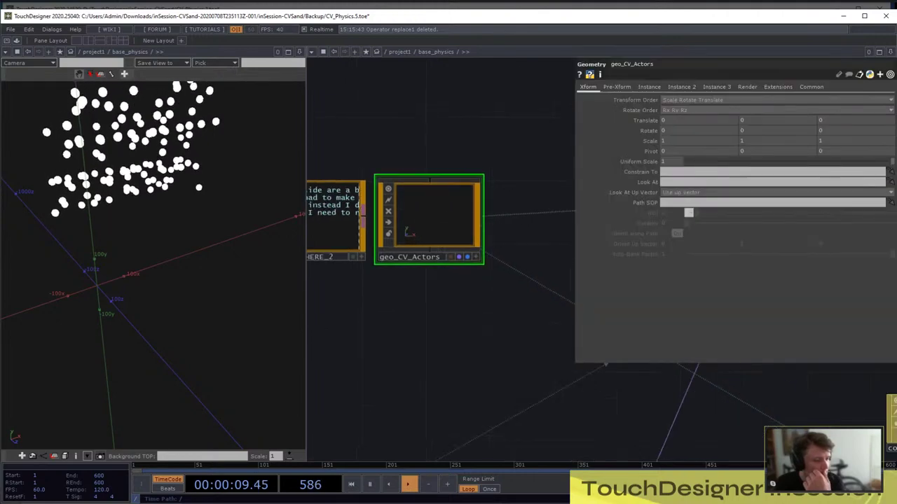
# Select bsolver to inspect its actors, gravity and feedback settings
pyautogui.scroll(-5, 439, 231)
pyautogui.scroll(4, 392, 203)
pyautogui.click(400, 174)
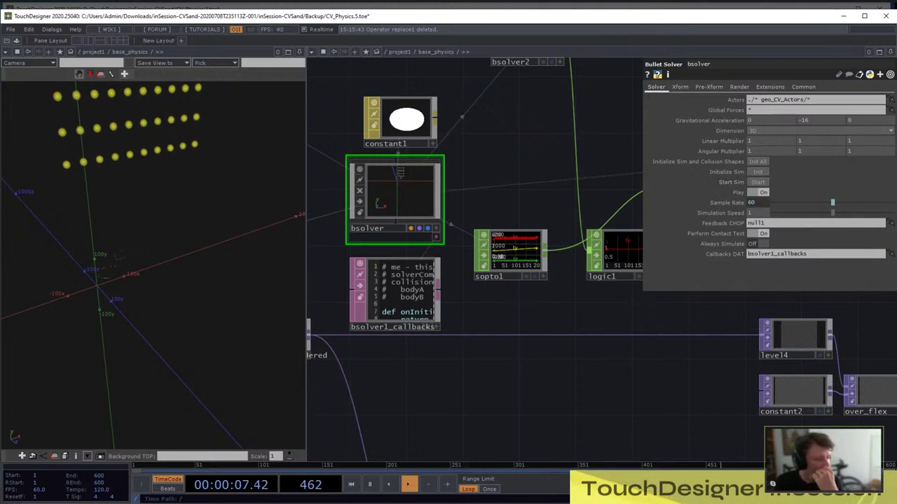
# Go back into geo_CV_Actors and set actor1's kinematic state to Static (Infinite Mass)
pyautogui.scroll(-5, 589, 326)
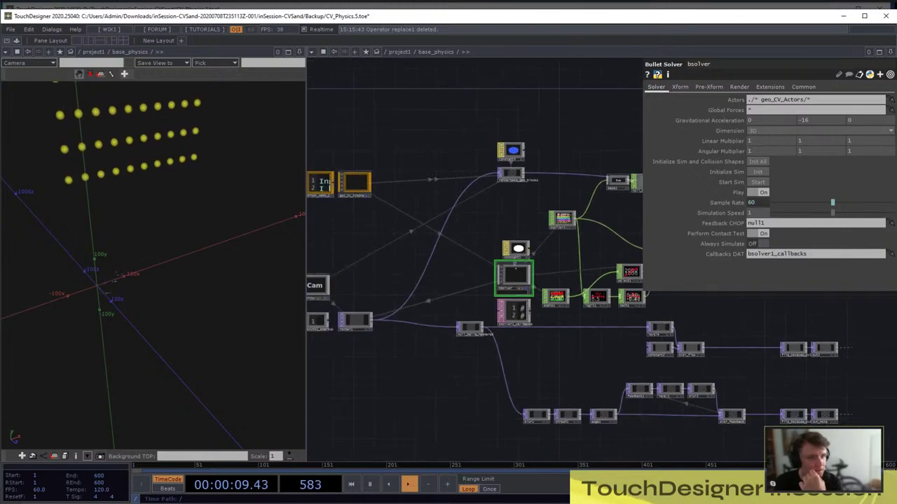
pyautogui.scroll(12, 360, 187)
pyautogui.moveTo(554, 192); pyautogui.dragTo(593, 272)
pyautogui.scroll(10, 584, 262)
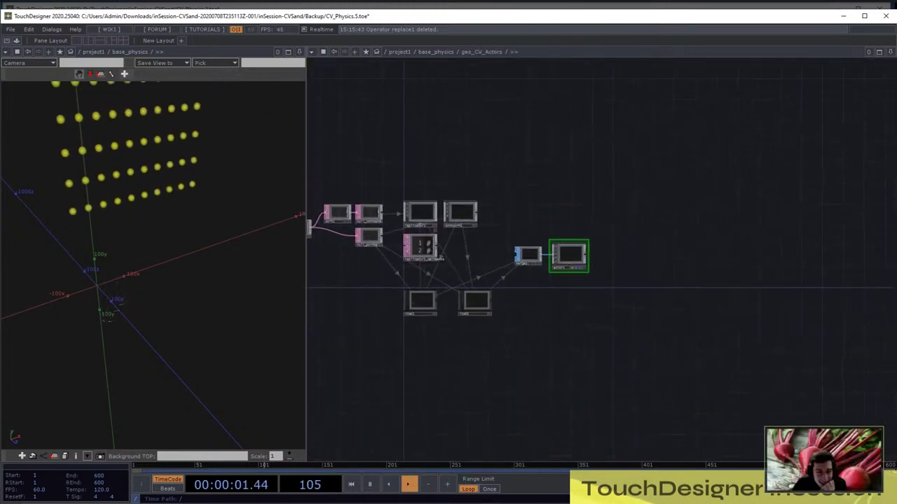
pyautogui.press('p')
pyautogui.click(690, 131)
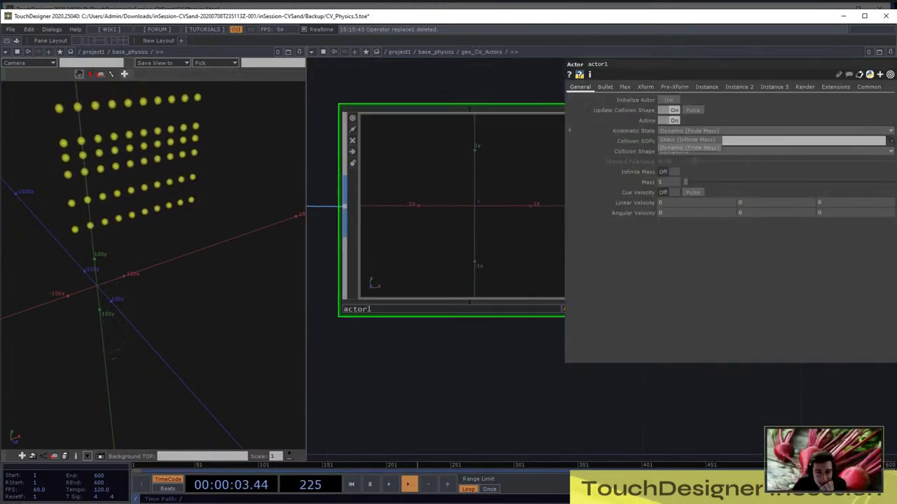
pyautogui.click(687, 139)
pyautogui.scroll(-10, 406, 203)
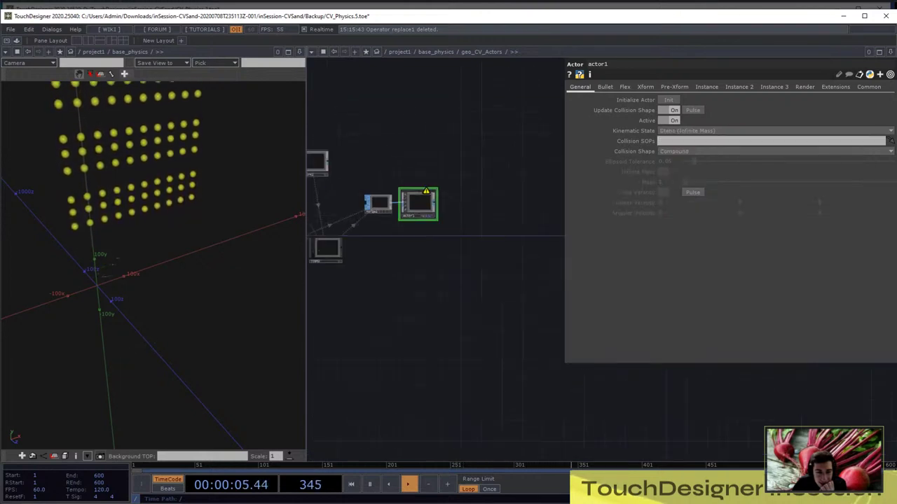
# Examine the falling balls against the axes from several angles and inspect grid1's parameters inside bsolver
pyautogui.moveTo(153, 280); pyautogui.dragTo(153, 210)
pyautogui.moveTo(153, 265); pyautogui.dragTo(231, 261)
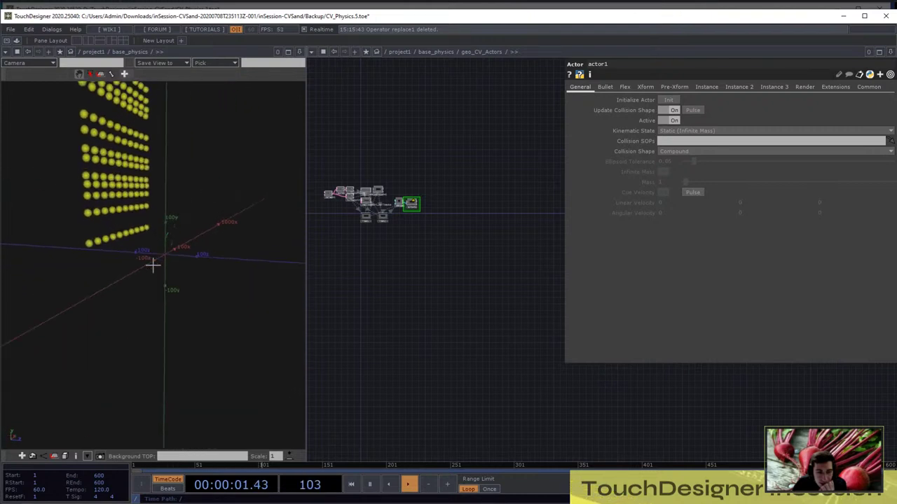
pyautogui.scroll(4, 369, 214)
pyautogui.scroll(-10, 394, 222)
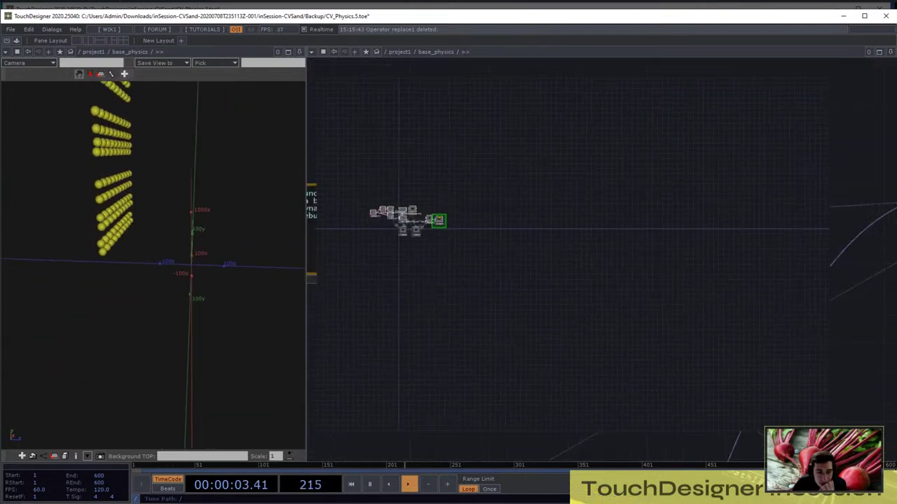
pyautogui.scroll(-4, 387, 211)
pyautogui.scroll(8, 385, 189)
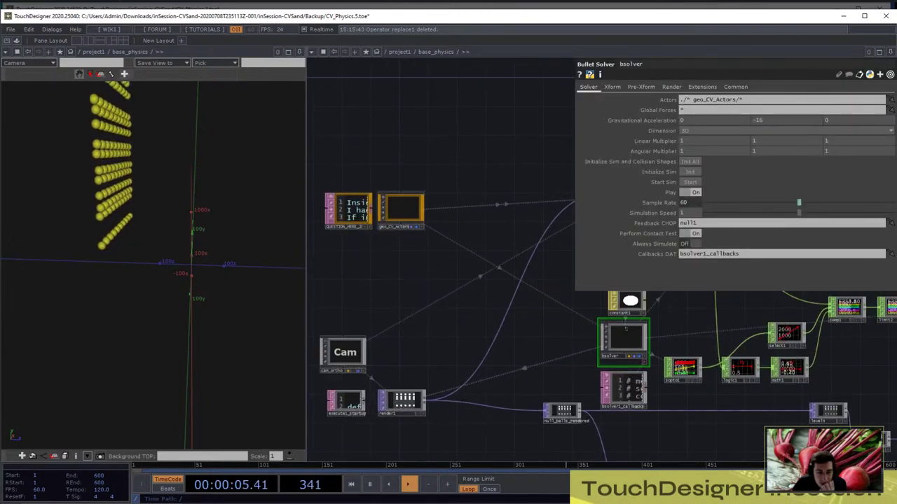
pyautogui.scroll(-4, 456, 302)
pyautogui.scroll(6, 490, 309)
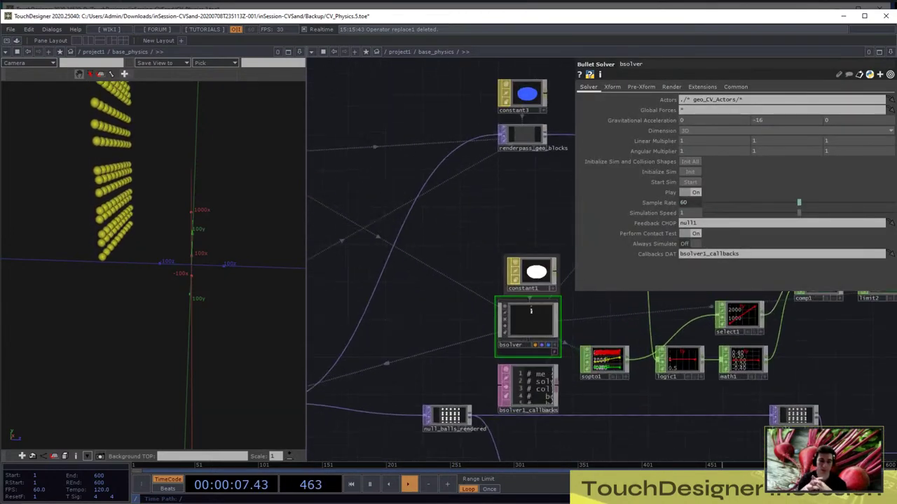
pyautogui.scroll(6, 530, 329)
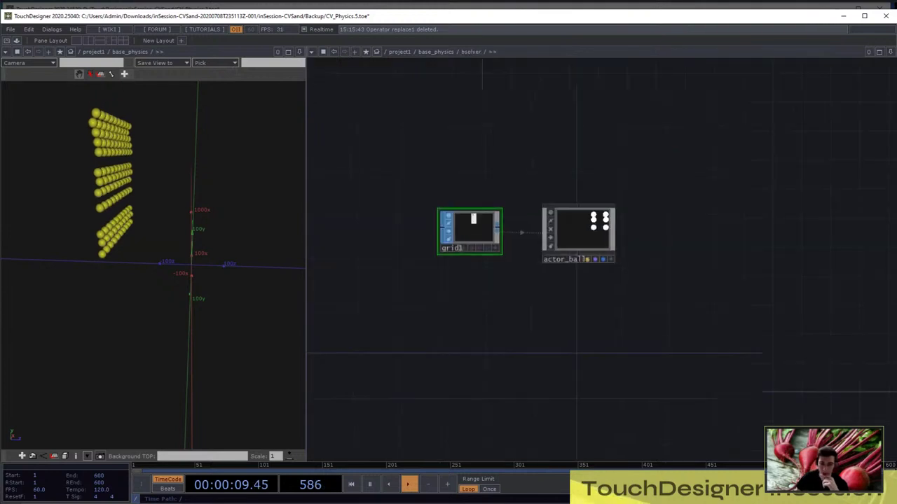
pyautogui.moveTo(634, 168); pyautogui.dragTo(617, 168)
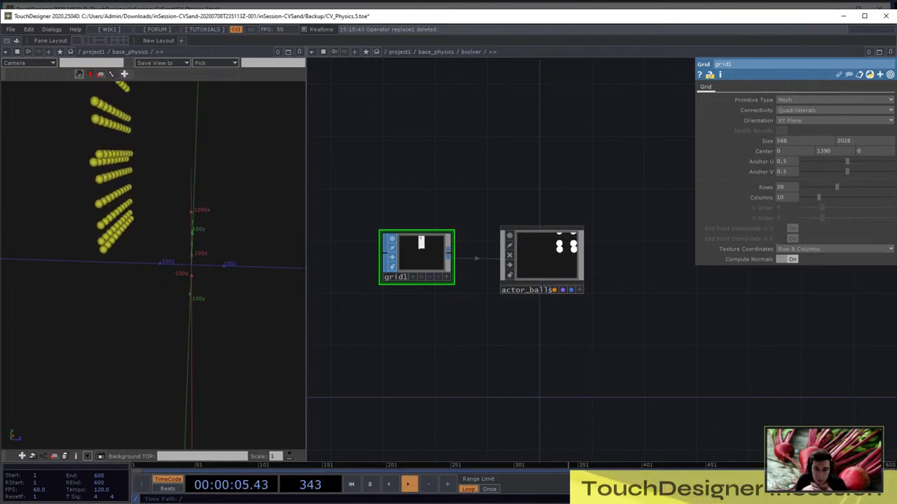
pyautogui.moveTo(94, 259); pyautogui.dragTo(153, 265)
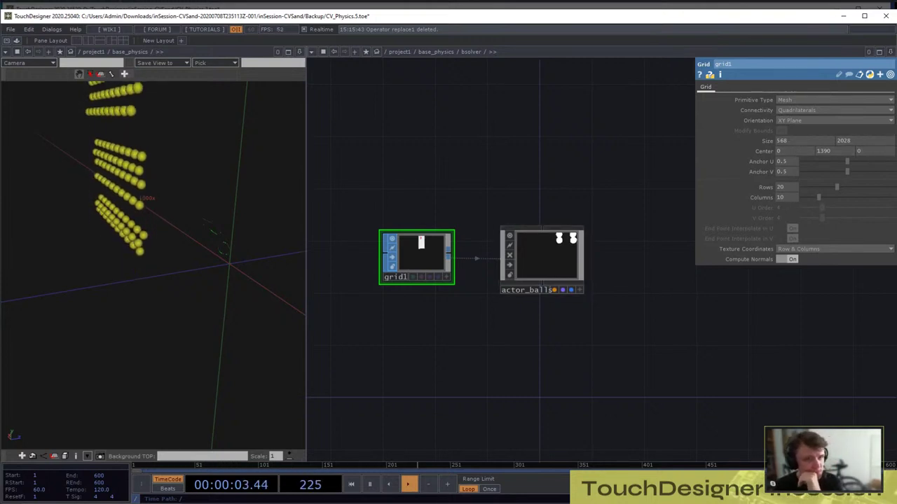
# Set the Z translation of actor_balls inside bsolver to 0
pyautogui.scroll(5, 575, 257)
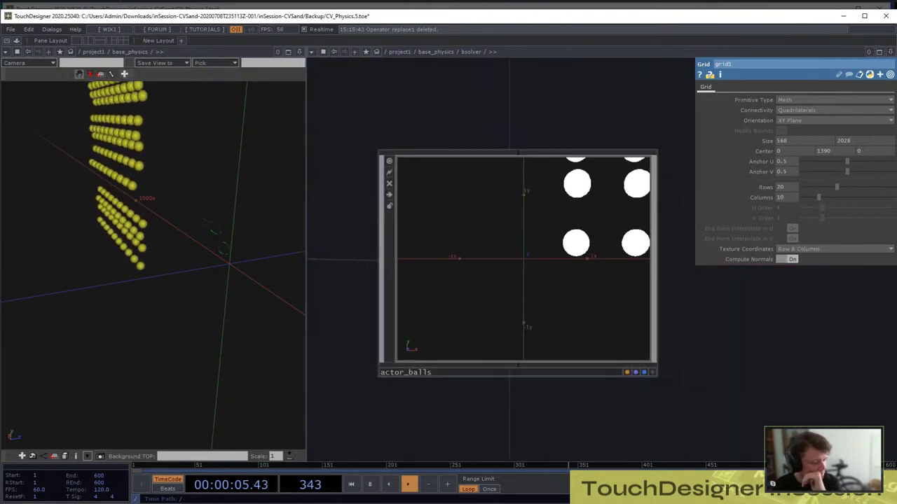
pyautogui.click(548, 250)
pyautogui.scroll(-3, 548, 250)
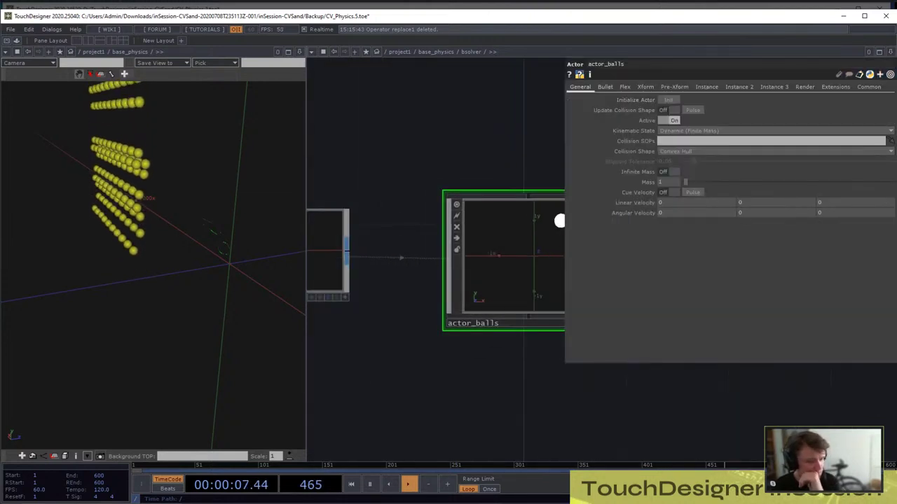
pyautogui.click(646, 87)
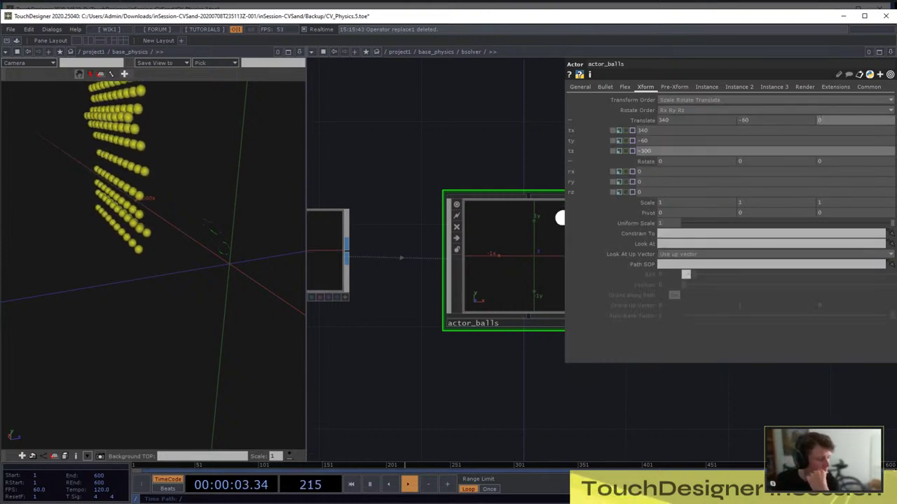
pyautogui.press('Return')
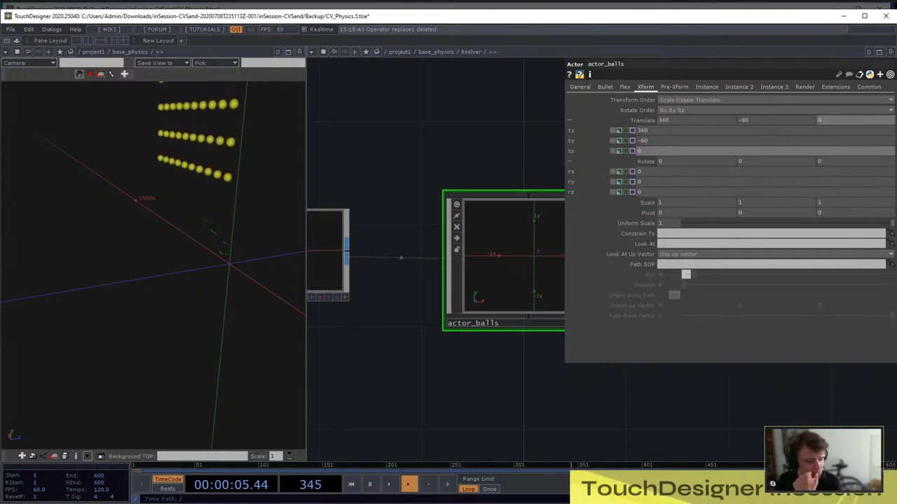
pyautogui.click(642, 120)
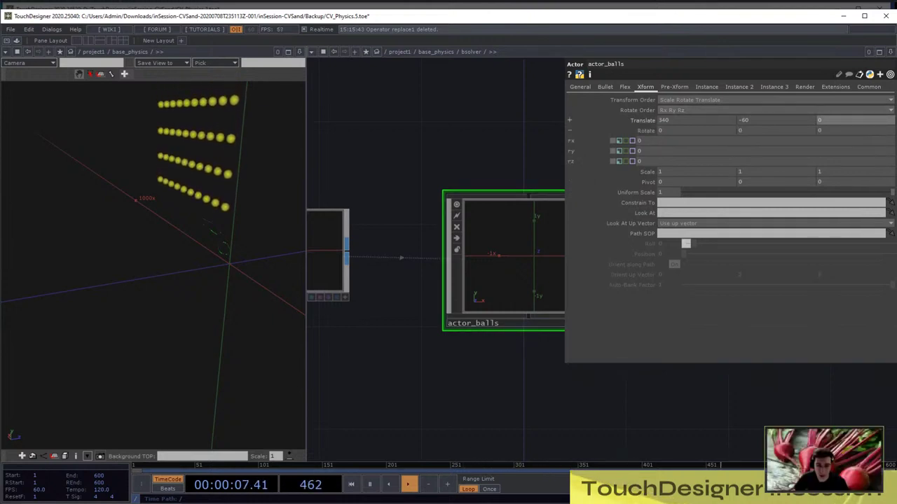
pyautogui.click(570, 130)
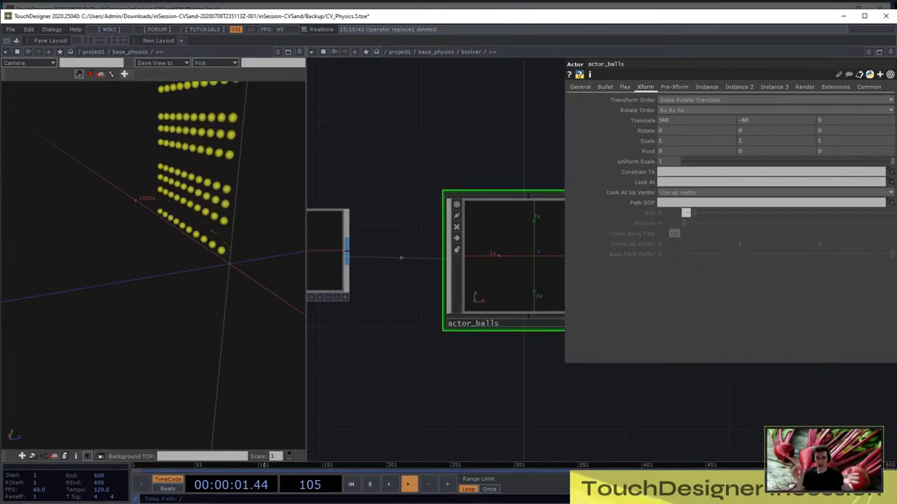
# Examine the ball grid from the front, then re-check bsolver's settings and actor1's collision parameters in geo_CV_Actors
pyautogui.moveTo(213, 234); pyautogui.dragTo(116, 235)
pyautogui.scroll(-6, 477, 267)
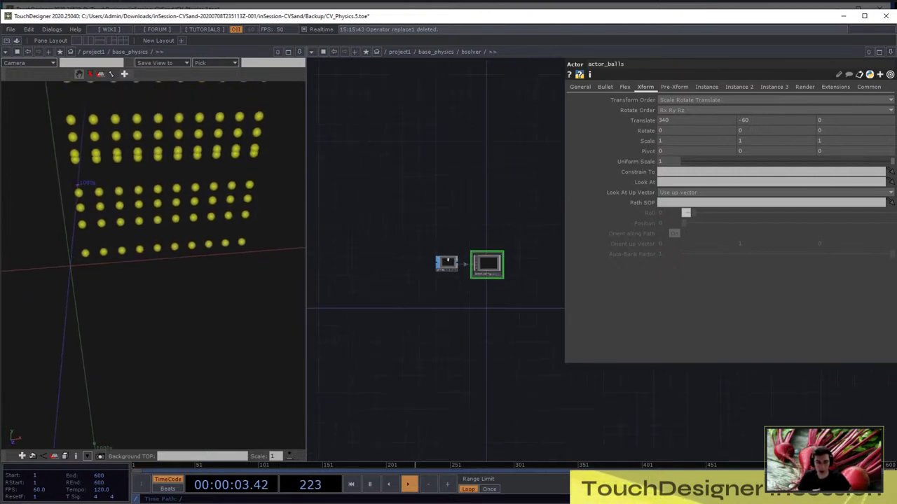
pyautogui.scroll(-8, 481, 266)
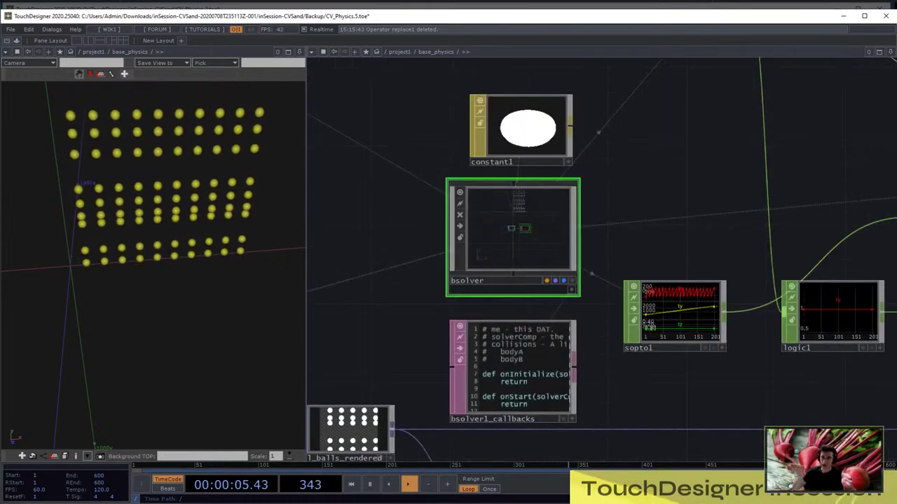
pyautogui.scroll(6, 381, 213)
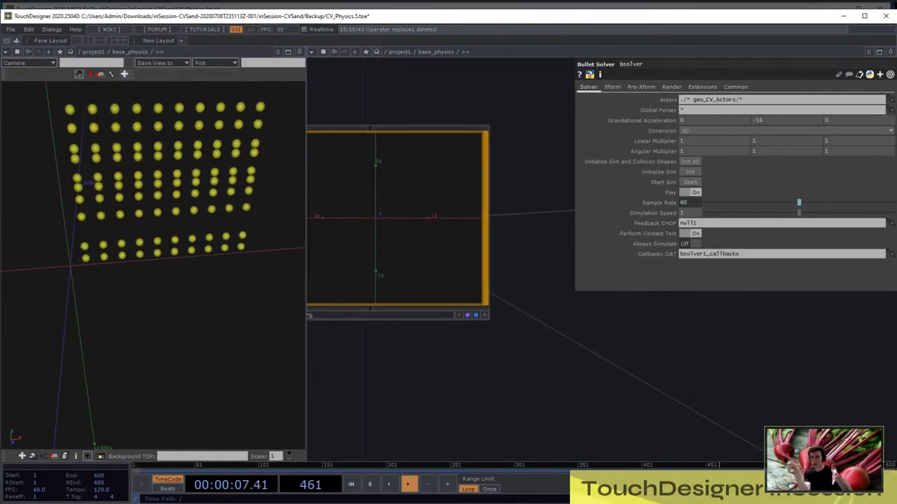
pyautogui.scroll(6, 543, 258)
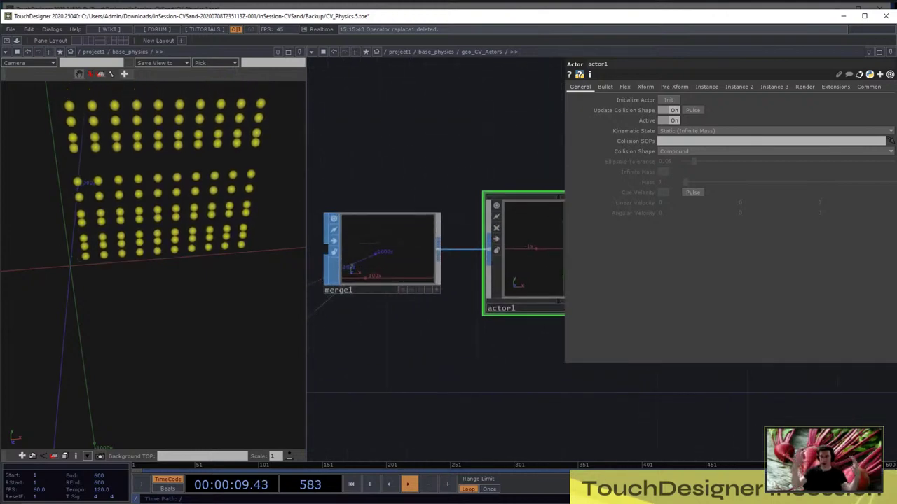
pyautogui.scroll(-8, 448, 259)
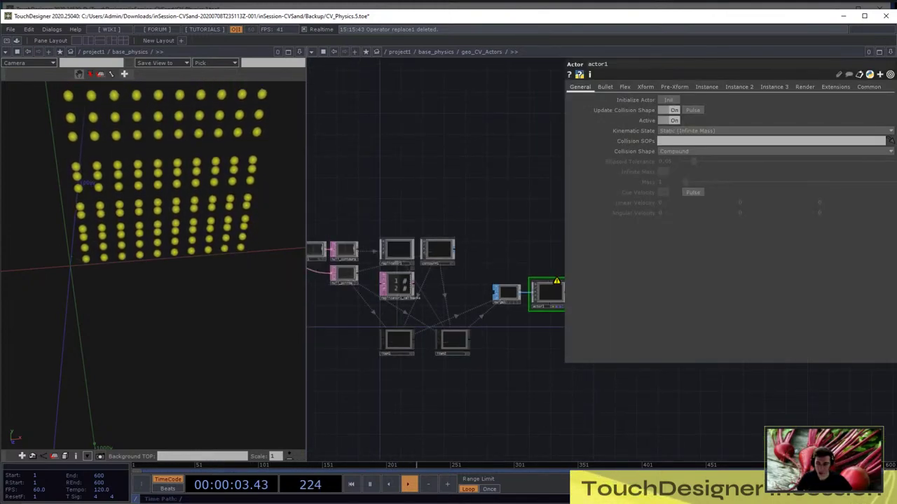
# Go into contourM1 and set tube1's height to 100
pyautogui.scroll(6, 454, 262)
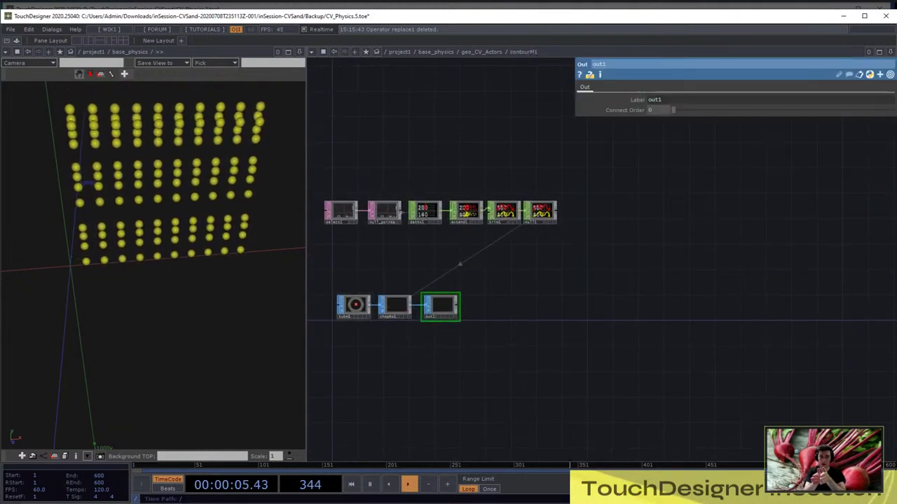
pyautogui.click(354, 306)
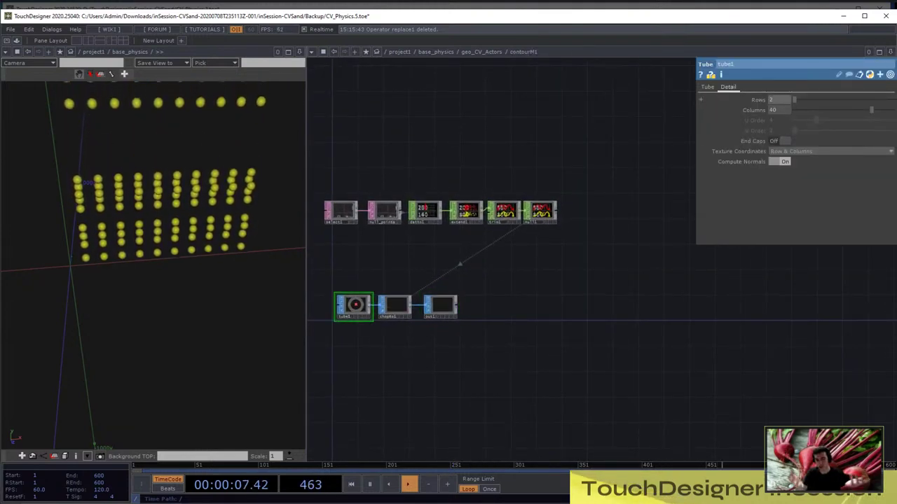
pyautogui.click(707, 87)
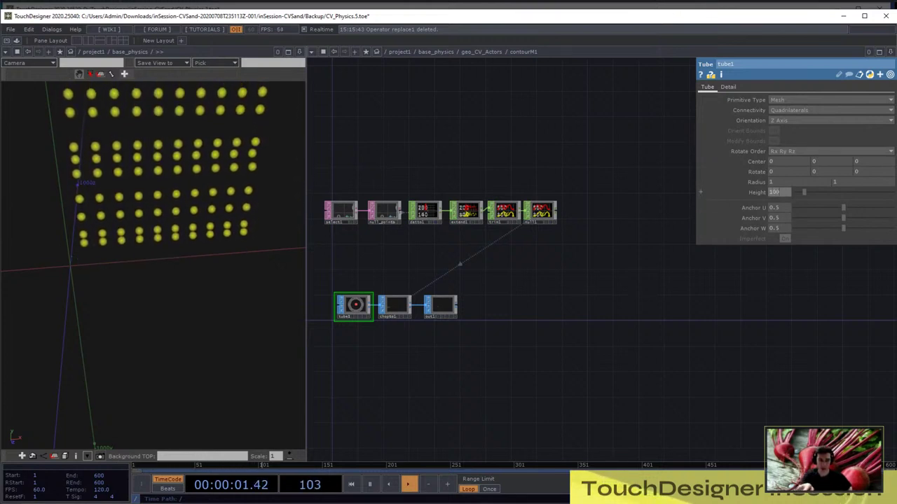
pyautogui.press('Return')
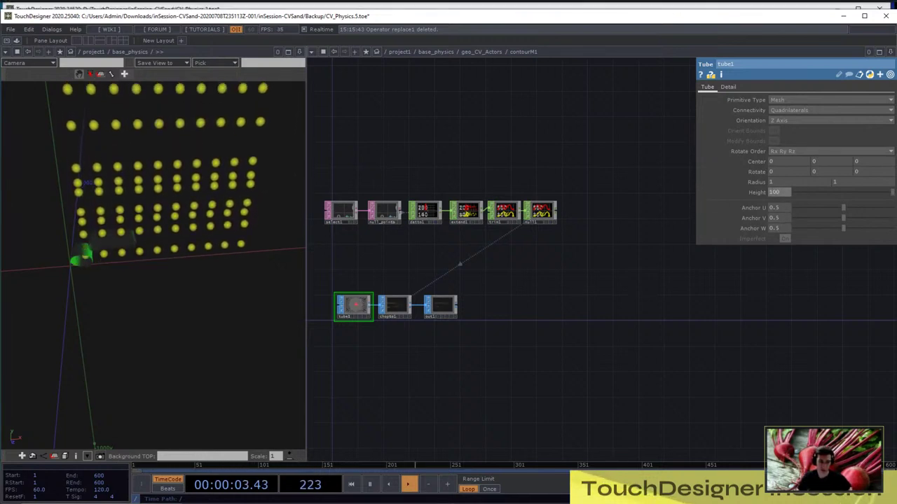
# Check the merge1 to actor1 chain in geo_CV_Actors, then return to bsolver's solver settings in base_physics
pyautogui.scroll(-8, 519, 195)
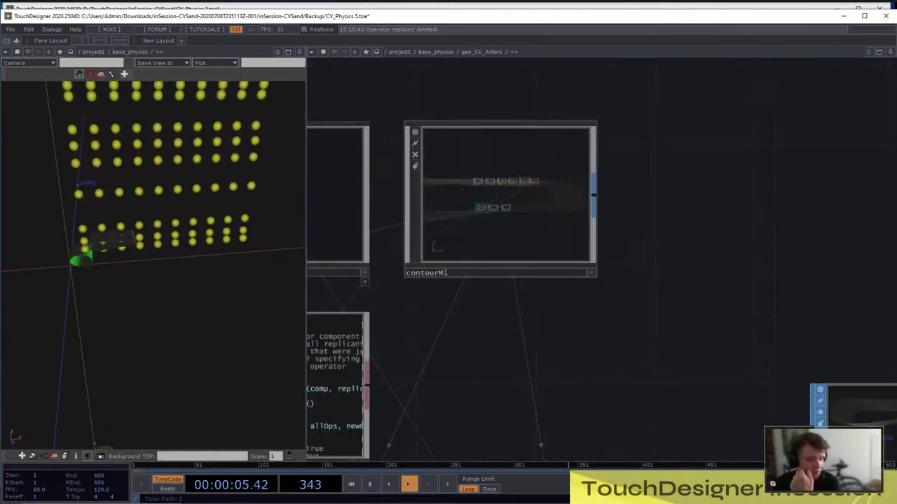
pyautogui.scroll(-5, 436, 180)
pyautogui.moveTo(490, 281); pyautogui.dragTo(395, 274)
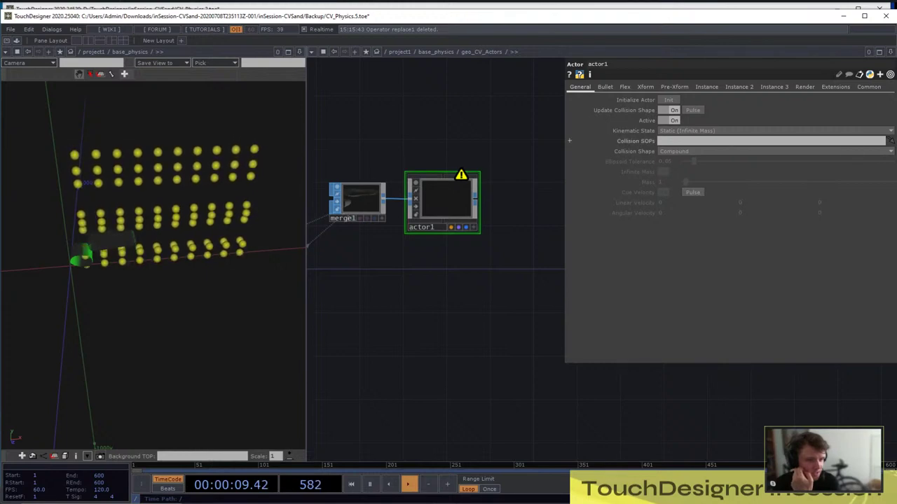
pyautogui.press('u')
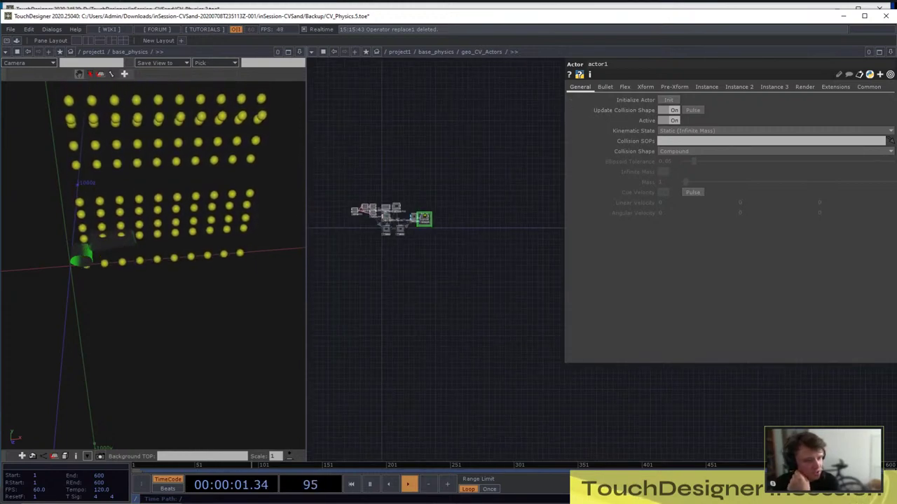
pyautogui.scroll(-6, 386, 202)
pyautogui.scroll(8, 481, 256)
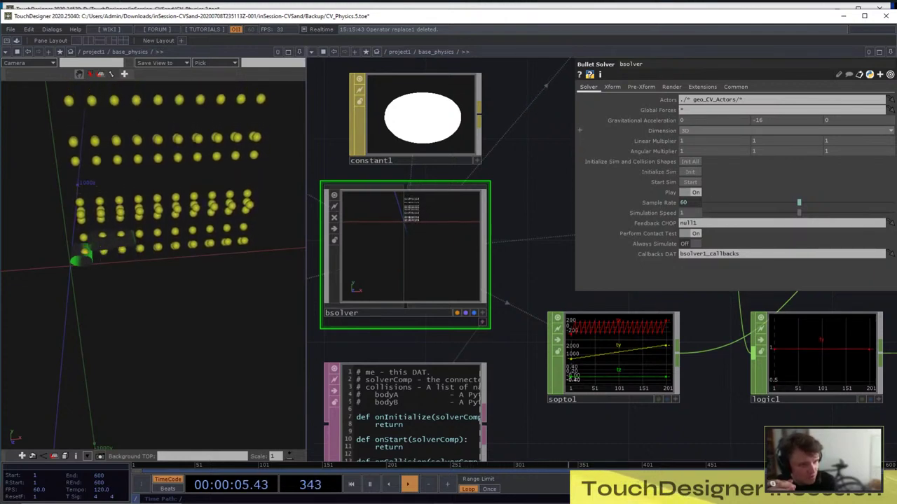
# Constrain bsolver to a plane by setting its Linear Multiplier Z to 0 and its Dimension to 2D
pyautogui.click(689, 131)
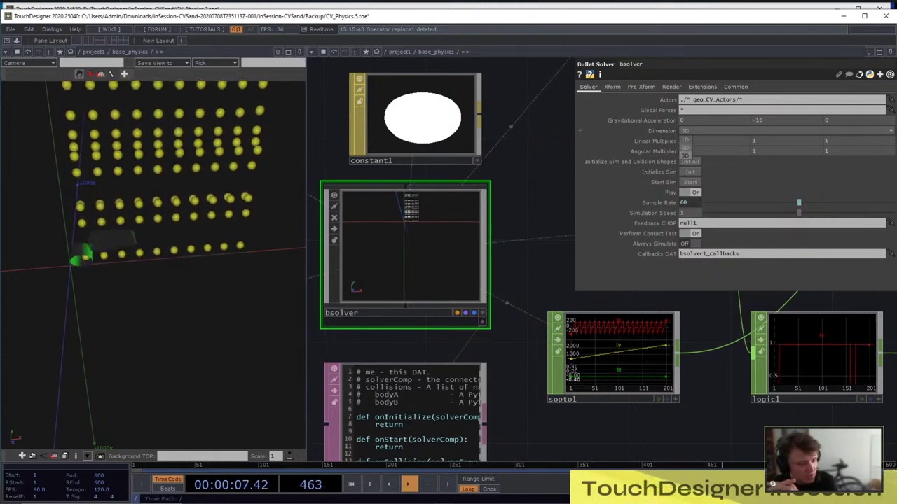
pyautogui.click(693, 131)
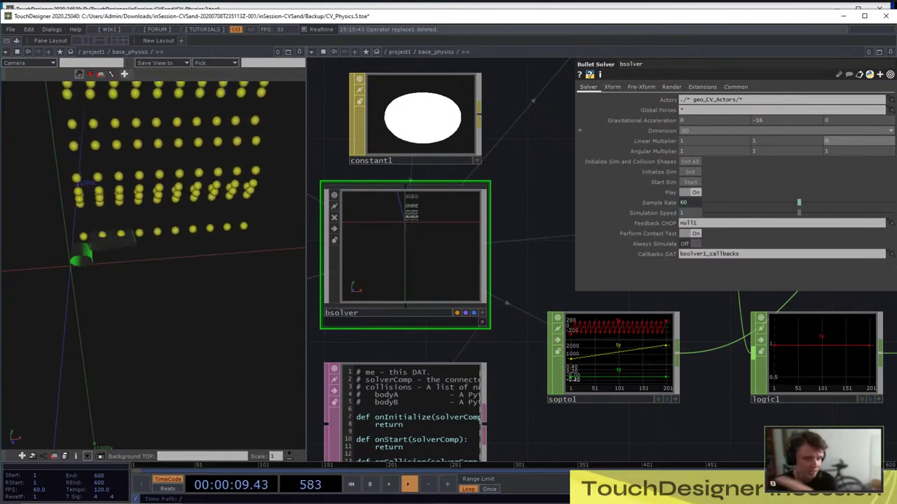
pyautogui.click(826, 131)
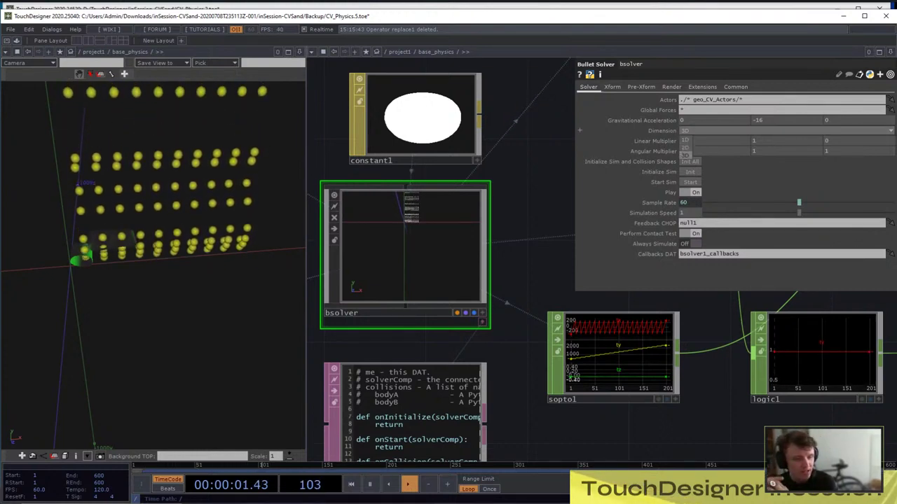
pyautogui.click(685, 148)
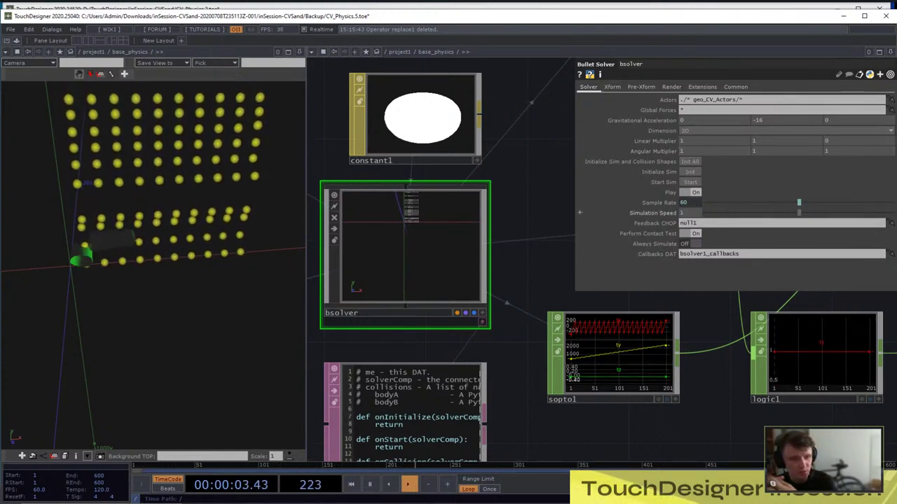
pyautogui.click(689, 131)
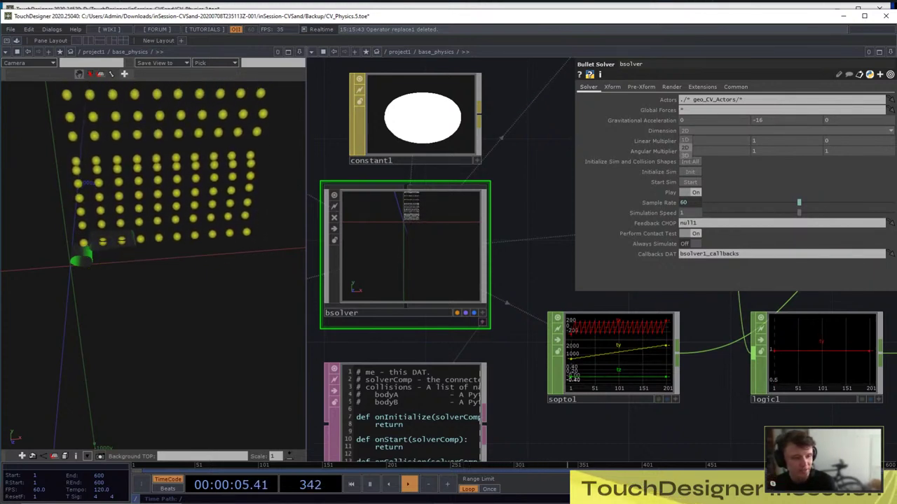
pyautogui.click(685, 148)
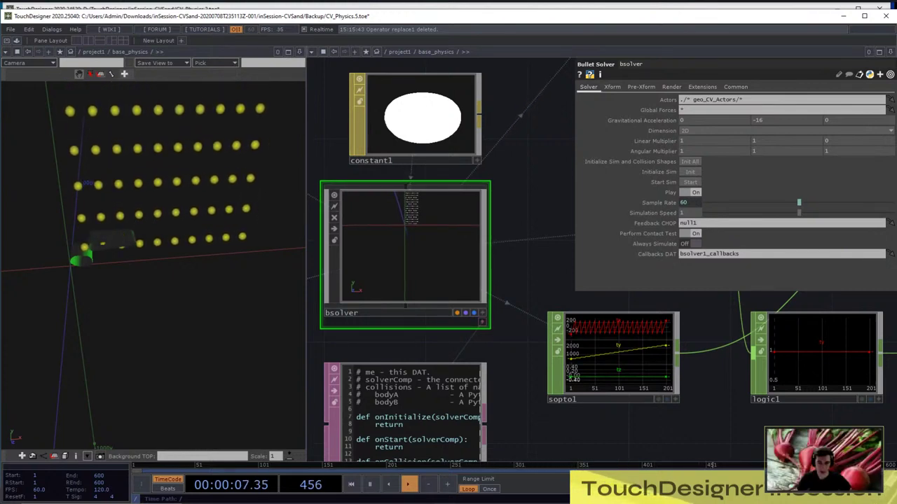
# Examine how the balls fall past the contours in the 3D view and review the network around bsolver in base_physics
pyautogui.scroll(-8, 530, 253)
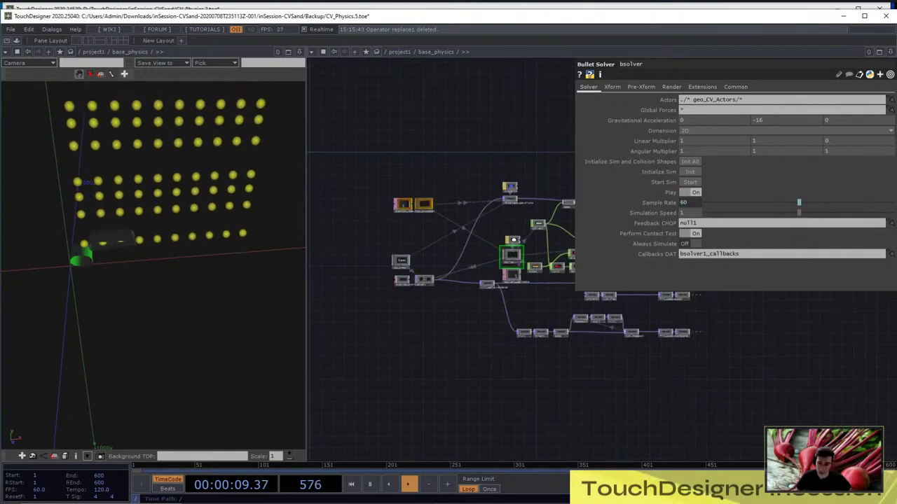
pyautogui.scroll(4, 531, 254)
pyautogui.moveTo(392, 168); pyautogui.dragTo(561, 271)
pyautogui.scroll(-5, 564, 263)
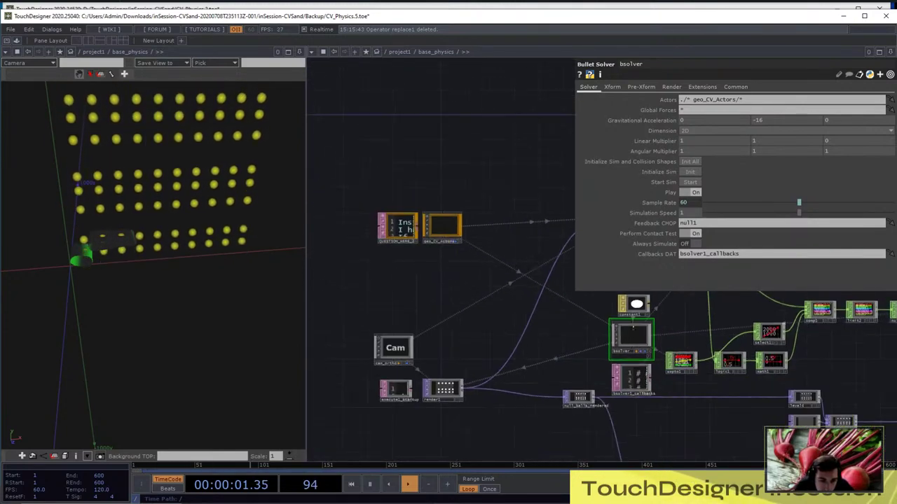
pyautogui.scroll(3, 478, 245)
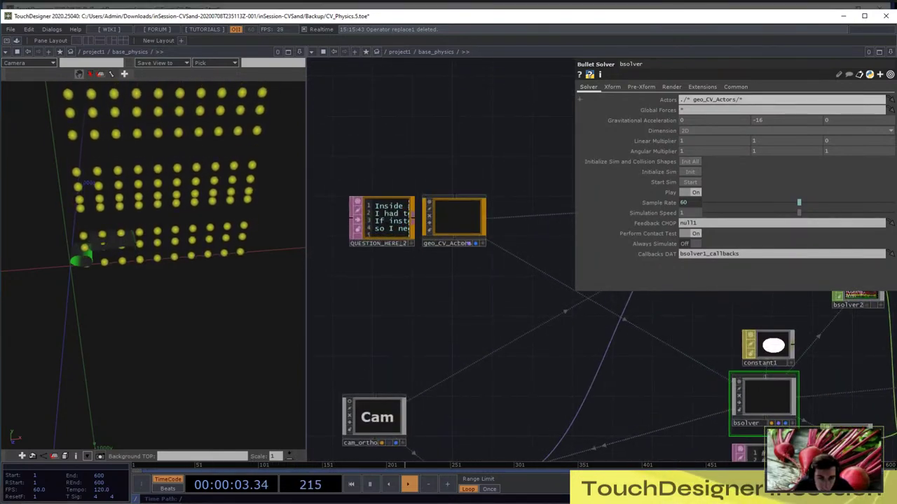
pyautogui.moveTo(652, 378); pyautogui.dragTo(537, 280)
pyautogui.moveTo(150, 265); pyautogui.dragTo(172, 258)
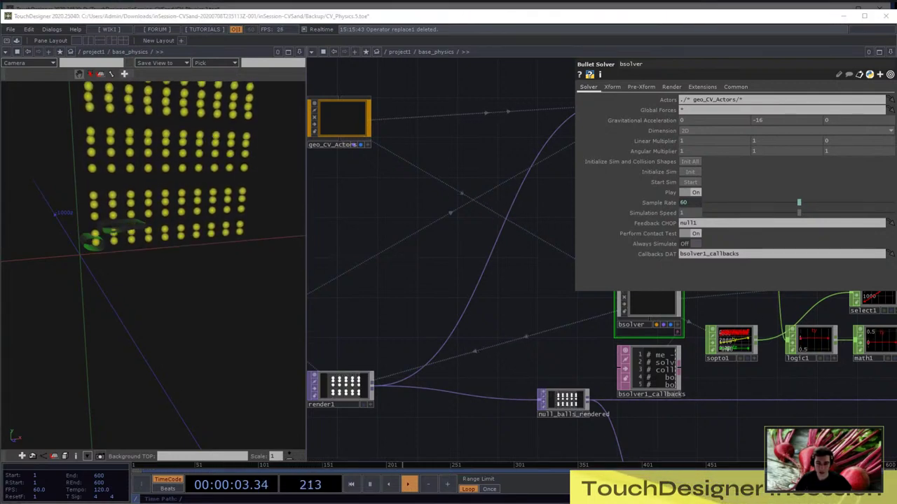
pyautogui.scroll(-4, 408, 244)
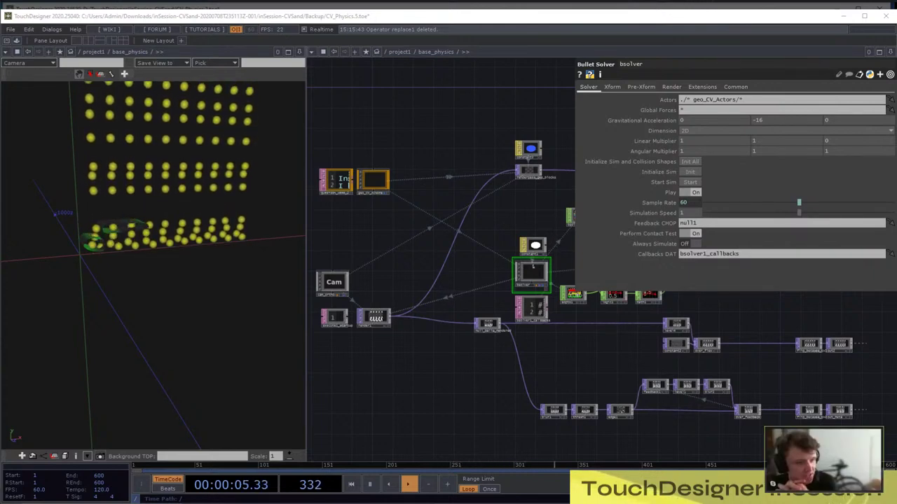
pyautogui.scroll(3, 371, 180)
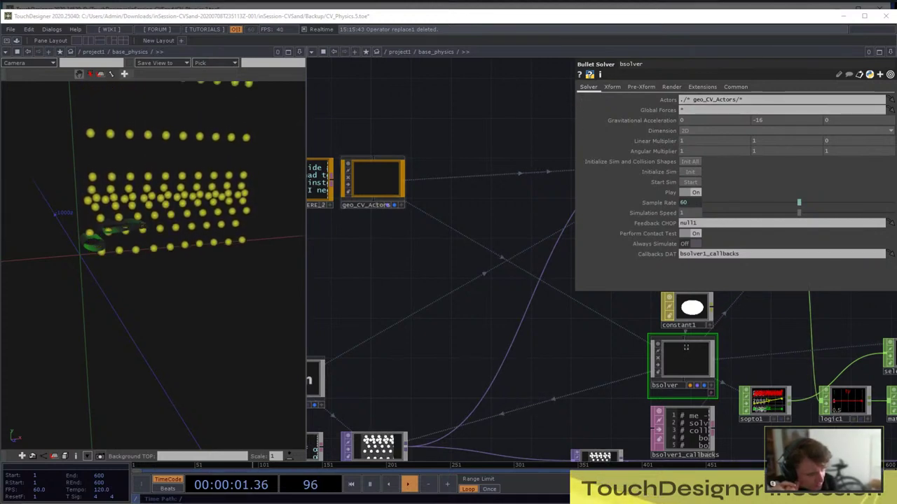
# Enter geo_CV_Actors and read the warning on actor1 in its operator info
pyautogui.scroll(6, 375, 174)
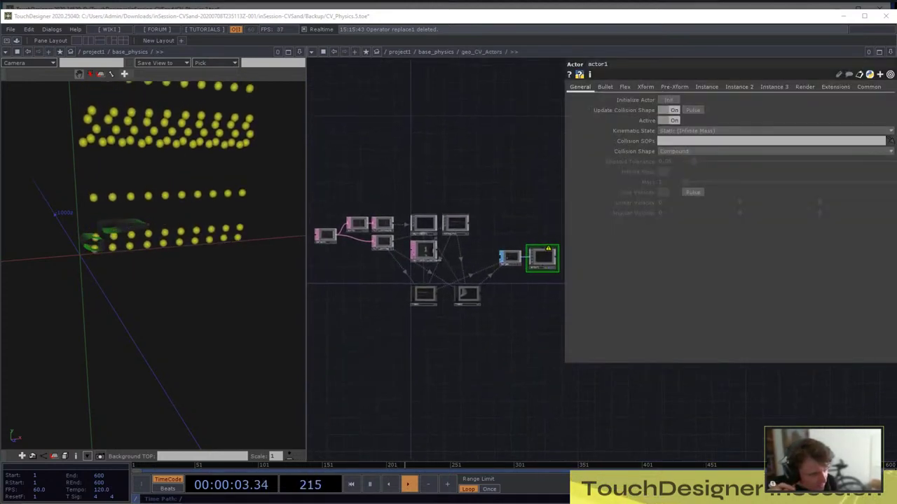
pyautogui.scroll(4, 555, 257)
pyautogui.scroll(1, 555, 265)
pyautogui.middleClick(489, 288)
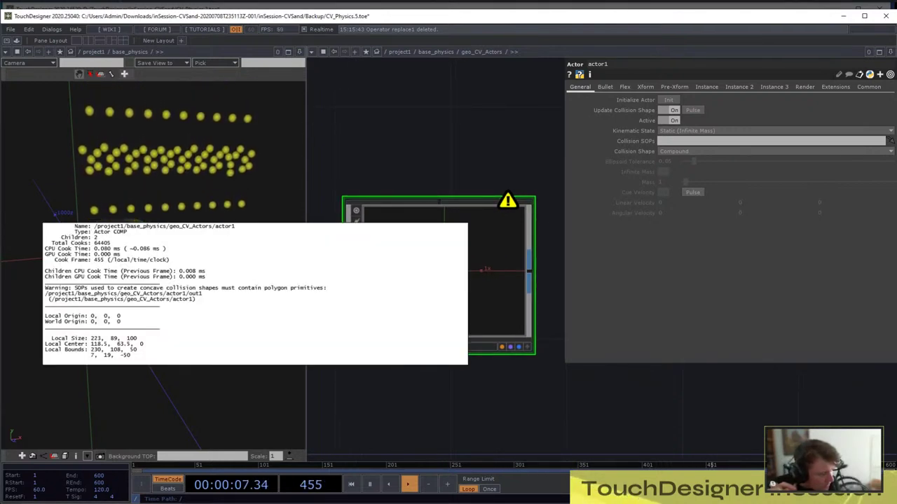
# Go into contourM1 and set tube1's Primitive Type to Polygon
pyautogui.scroll(-7, 521, 243)
pyautogui.scroll(4, 414, 213)
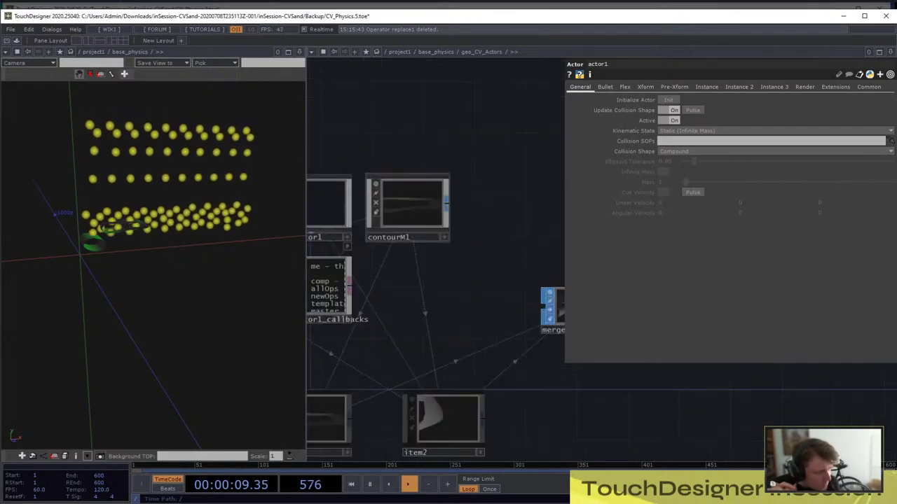
pyautogui.scroll(5, 412, 208)
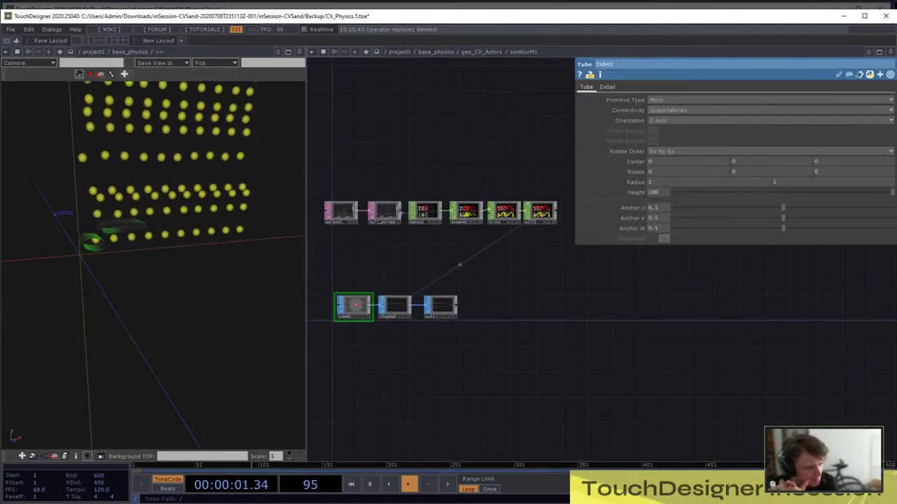
pyautogui.click(659, 99)
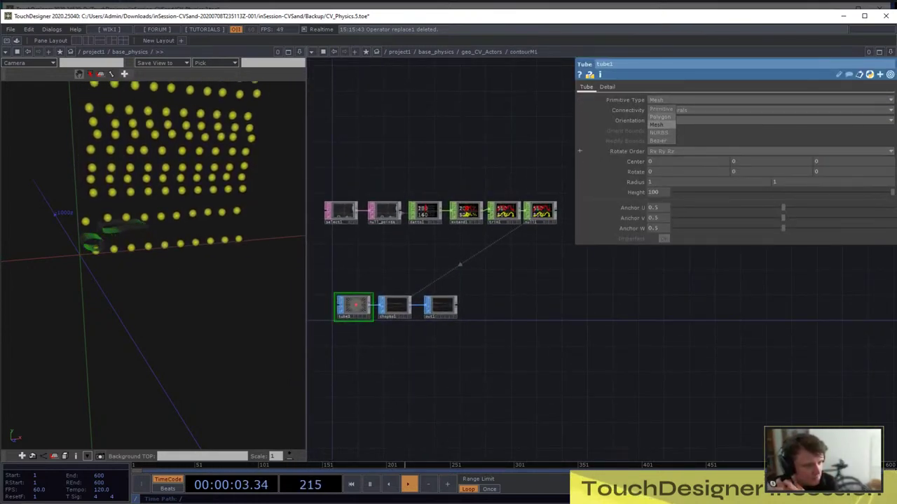
pyautogui.click(660, 117)
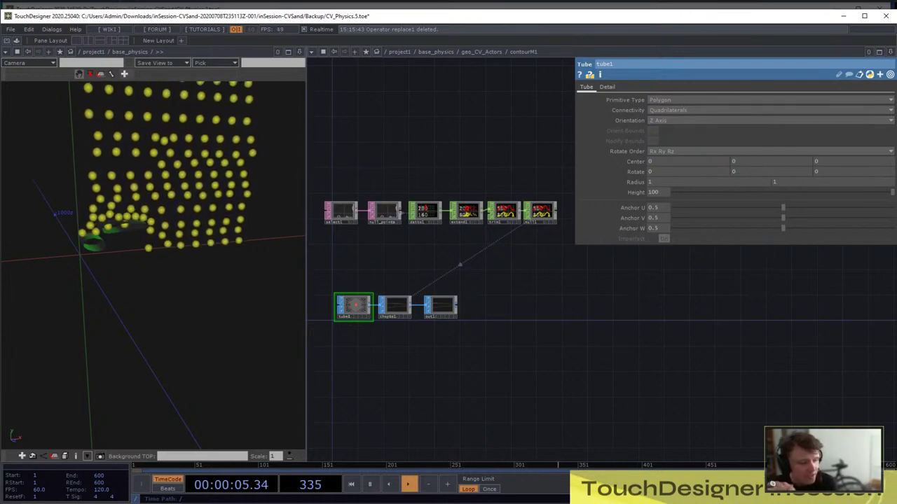
# Check the merge1 to actor1 chain in geo_CV_Actors, then go up through base_physics to the project1 network
pyautogui.scroll(-5, 420, 203)
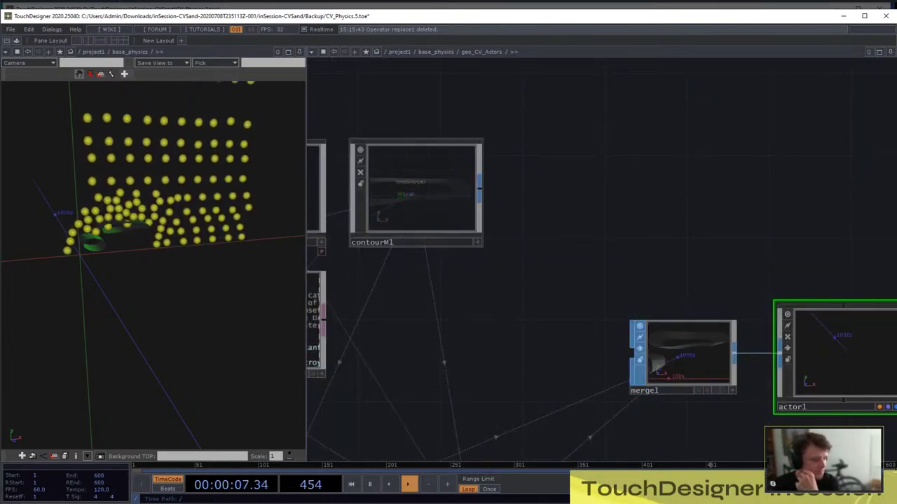
pyautogui.scroll(-8, 448, 266)
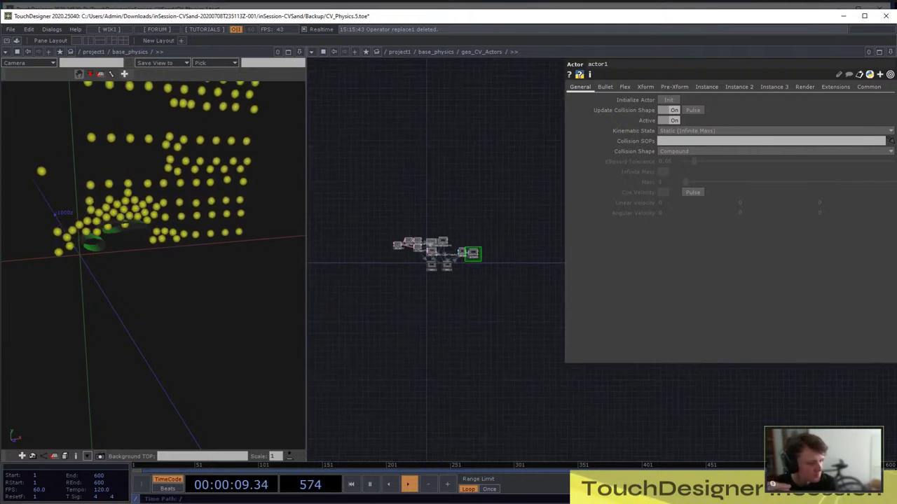
pyautogui.scroll(8, 455, 273)
pyautogui.press('p')
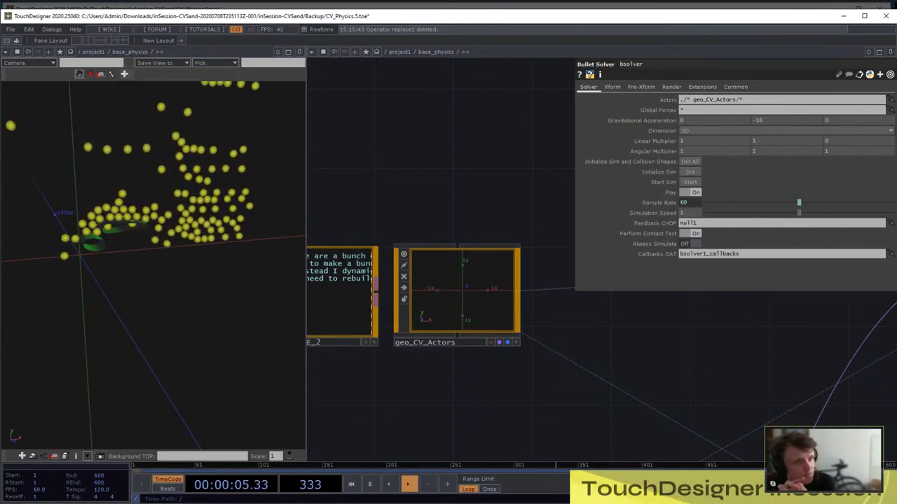
pyautogui.scroll(-8, 596, 280)
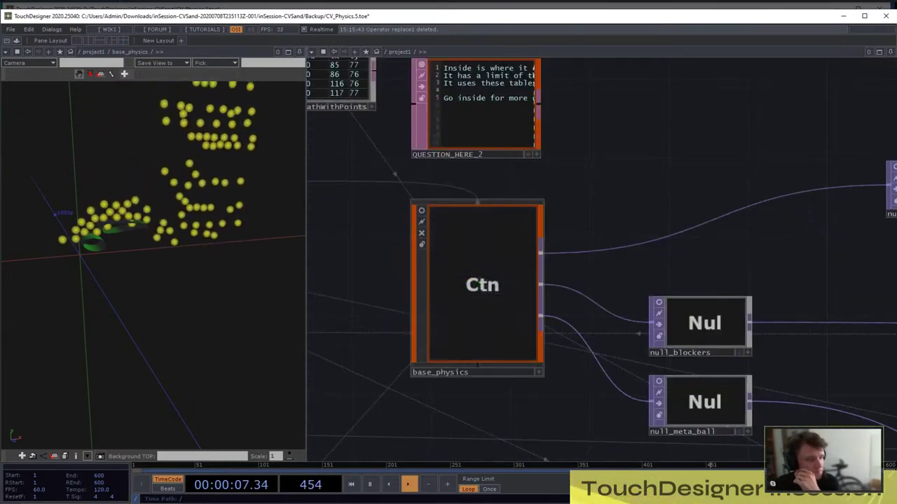
pyautogui.scroll(-9, 541, 258)
pyautogui.moveTo(548, 245); pyautogui.dragTo(578, 214)
# Re-enter base_physics and inspect the logic1, math1 and comp1 chain together with the rendered balls in level4
pyautogui.scroll(10, 569, 248)
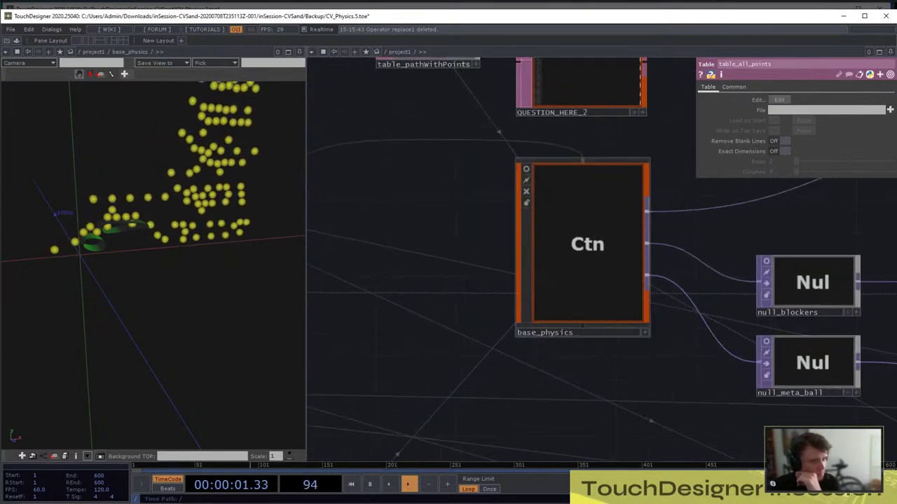
pyautogui.scroll(7, 598, 269)
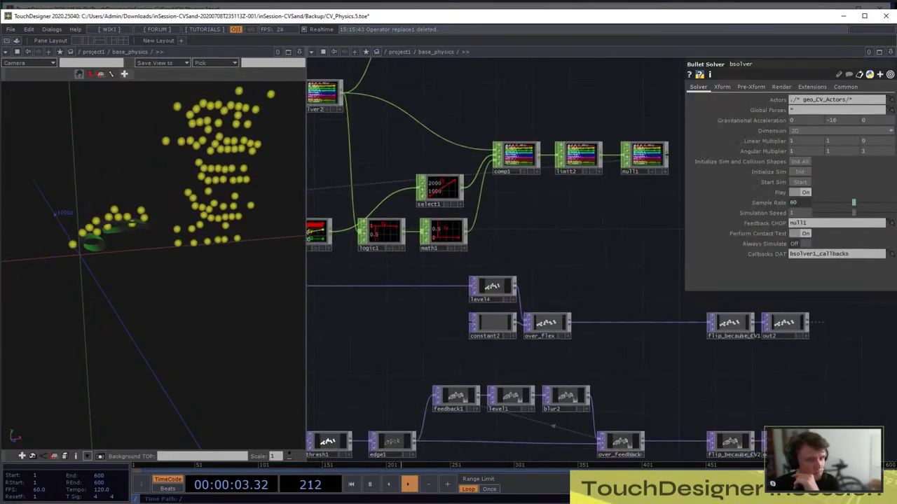
pyautogui.moveTo(599, 269); pyautogui.dragTo(623, 316)
pyautogui.scroll(3, 458, 244)
pyautogui.scroll(3, 457, 244)
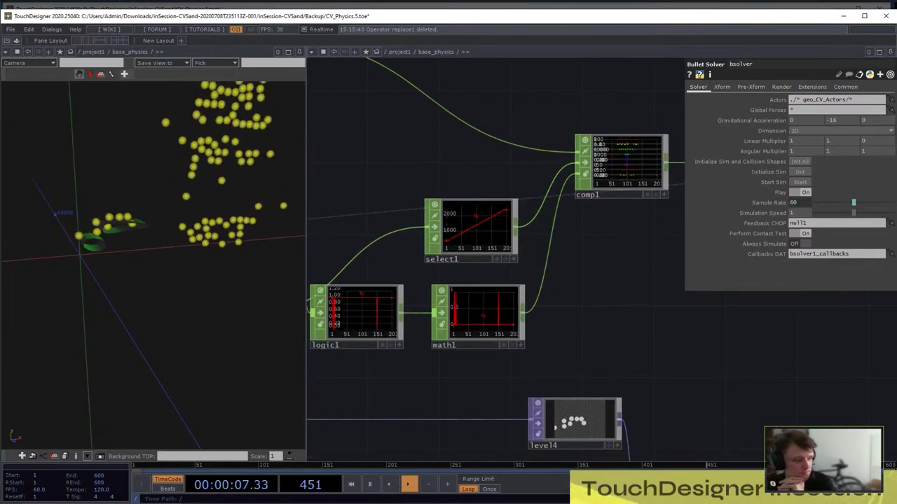
pyautogui.scroll(-10, 631, 268)
pyautogui.scroll(3, 599, 268)
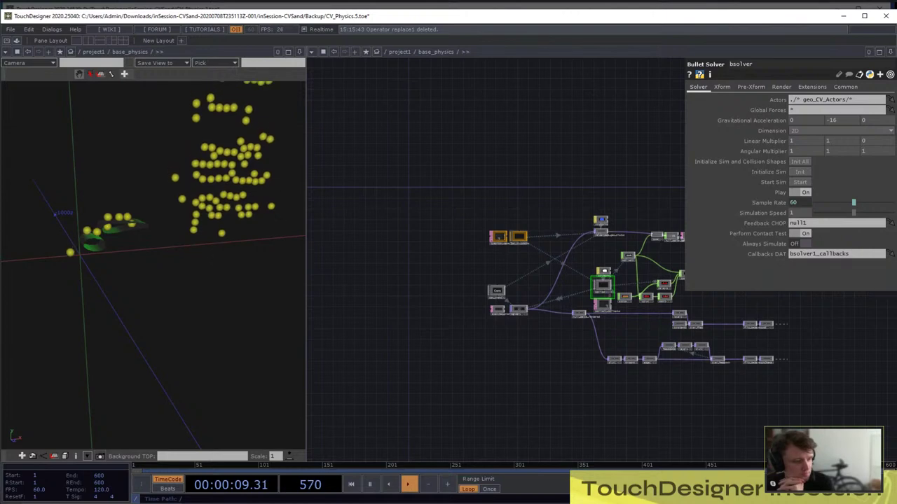
# Return to project1 and inspect the parameters of timer_update_view
pyautogui.scroll(-12, 601, 280)
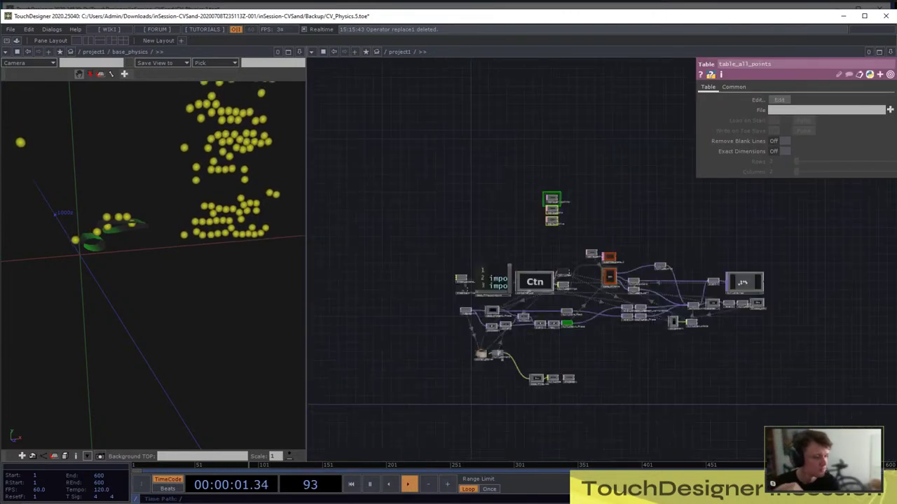
pyautogui.scroll(5, 396, 326)
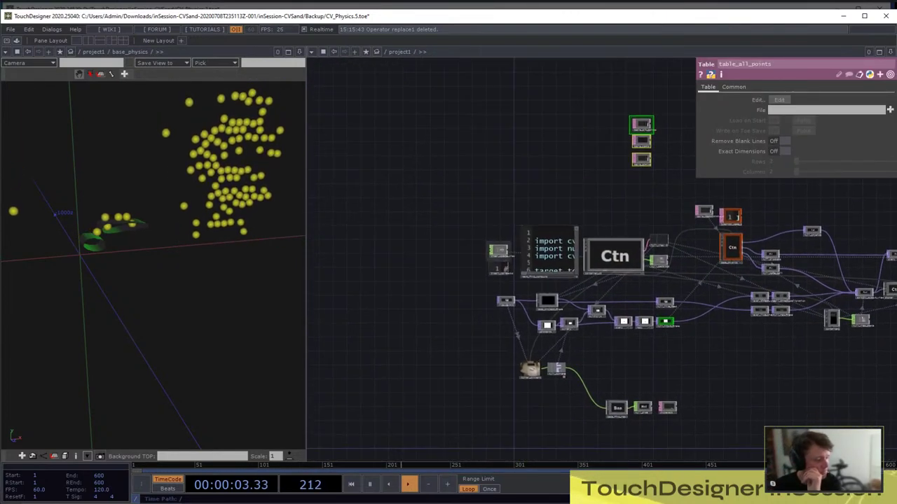
pyautogui.scroll(3, 493, 259)
pyautogui.click(506, 243)
pyautogui.scroll(5, 506, 244)
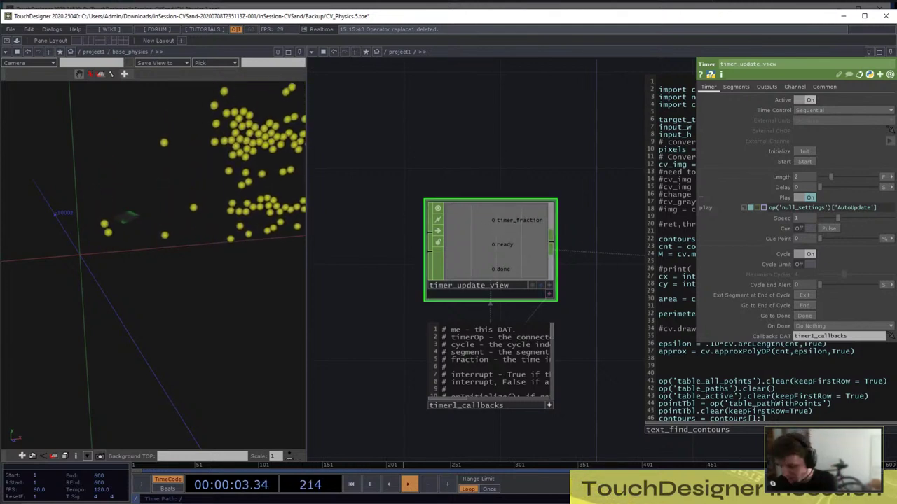
# Inspect the live camera image in the video device input of project1
pyautogui.scroll(-10, 491, 228)
pyautogui.scroll(5, 503, 251)
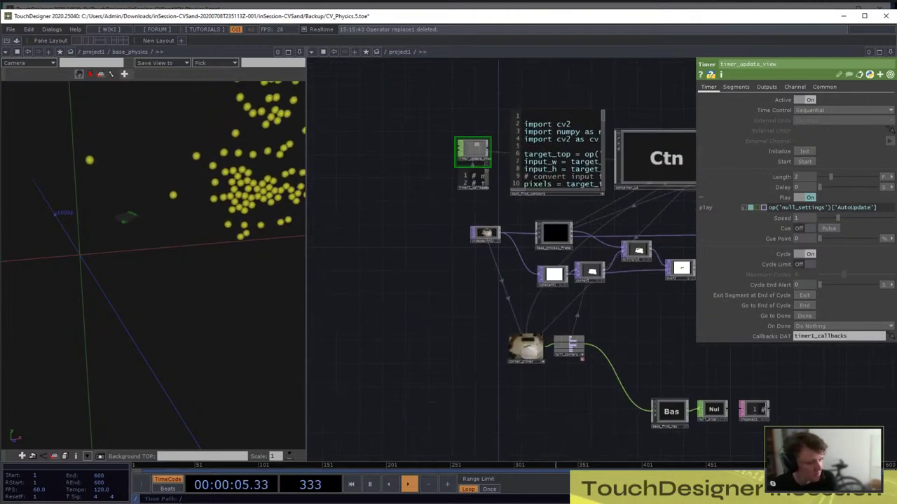
pyautogui.scroll(10, 532, 356)
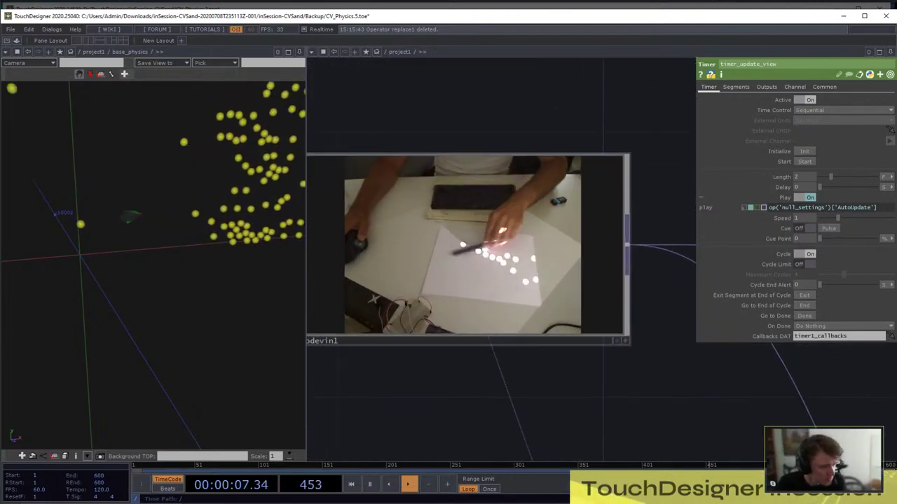
# Check the null_preview output and window_proj's parameters, then return to the camera and contour-finding operators in project1
pyautogui.scroll(-4, 425, 250)
pyautogui.scroll(7, 521, 249)
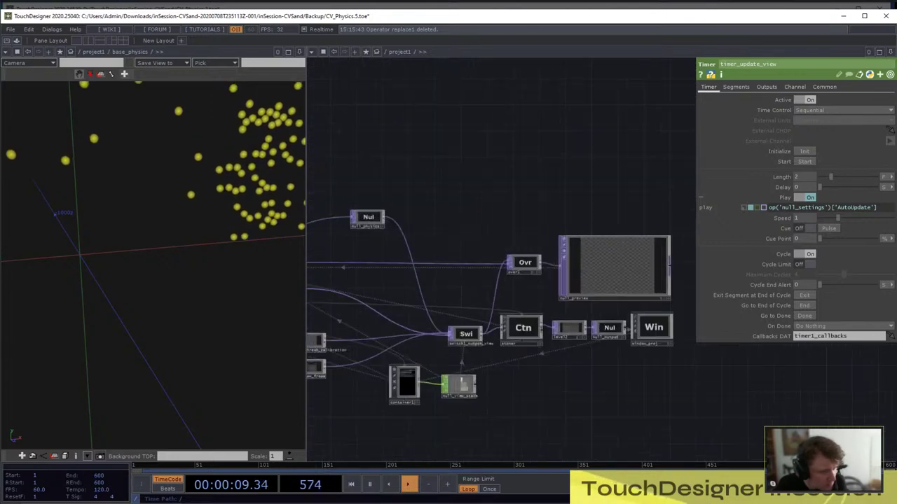
pyautogui.moveTo(536, 245); pyautogui.dragTo(428, 222)
pyautogui.click(596, 334)
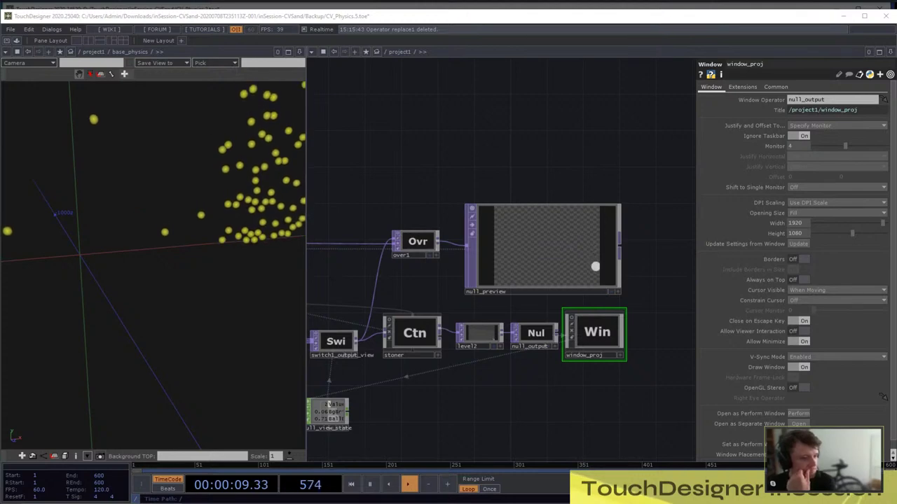
pyautogui.scroll(-10, 617, 217)
pyautogui.scroll(9, 491, 234)
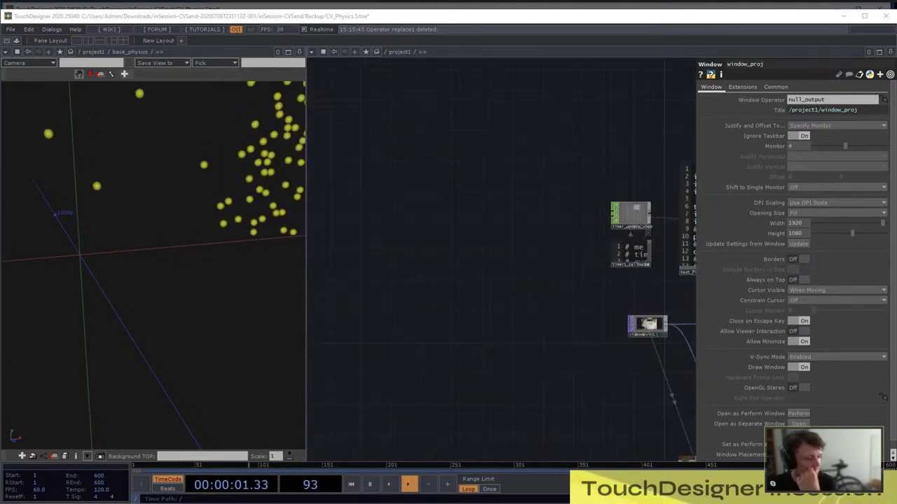
pyautogui.scroll(2, 496, 235)
pyautogui.moveTo(559, 297); pyautogui.dragTo(436, 265)
pyautogui.scroll(-6, 436, 264)
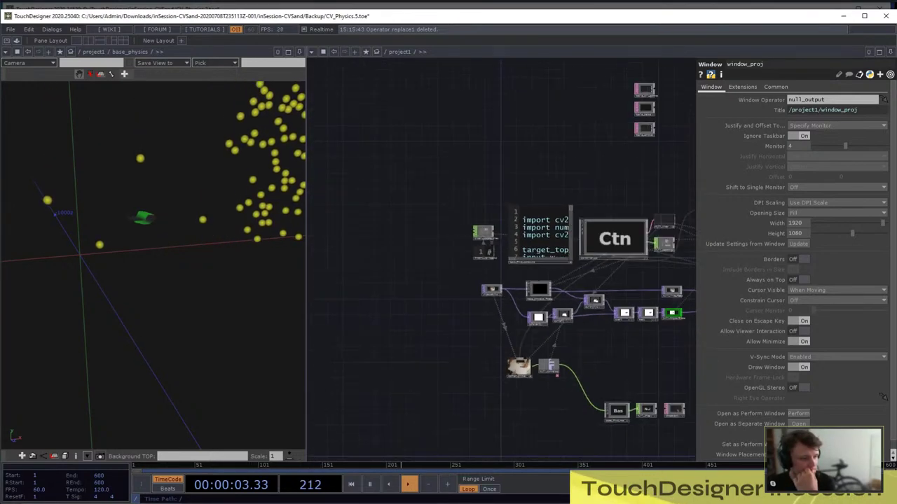
# Examine the frame-processing chain, null_live_feed and null_input_frame in project1, and enter base_physics with its parameters shown
pyautogui.scroll(6, 638, 302)
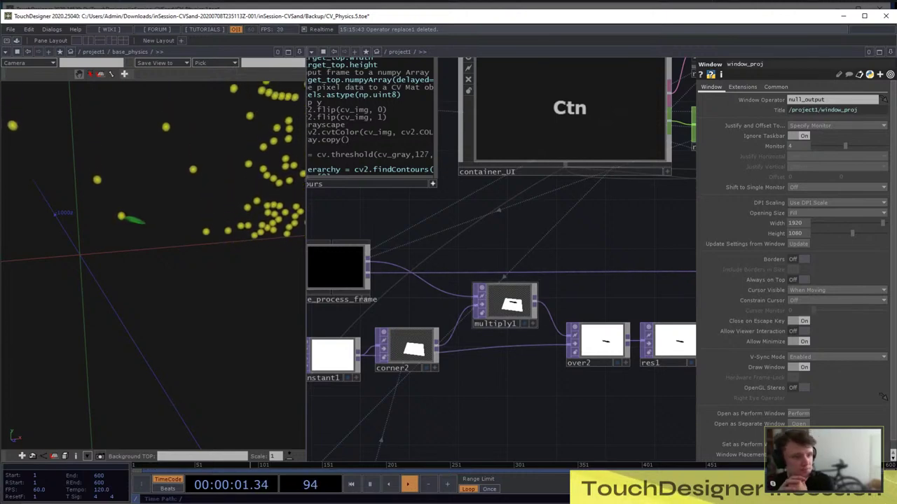
pyautogui.scroll(8, 507, 310)
pyautogui.scroll(-10, 501, 287)
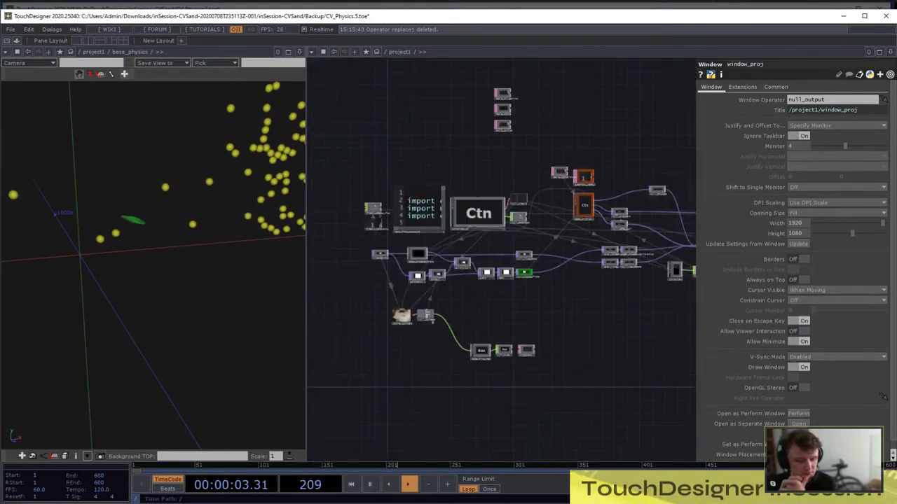
pyautogui.scroll(8, 538, 260)
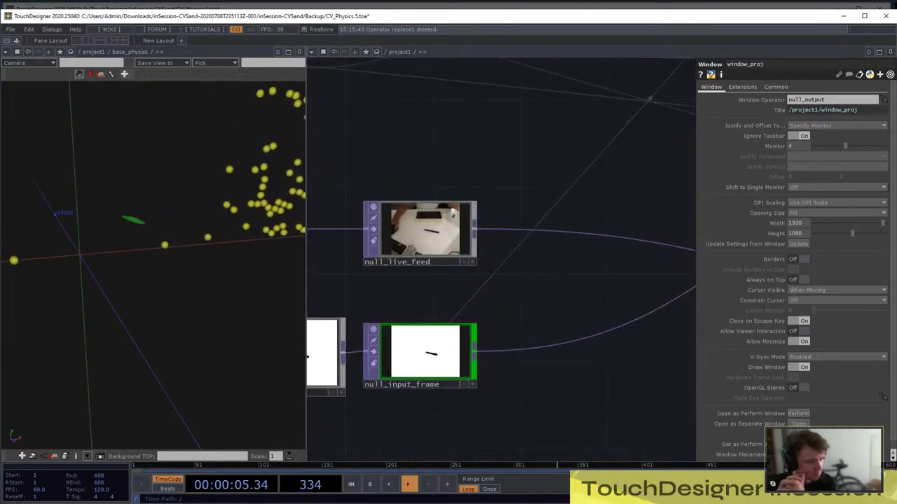
pyautogui.scroll(-10, 484, 304)
pyautogui.scroll(-4, 490, 307)
pyautogui.scroll(9, 508, 297)
pyautogui.scroll(8, 445, 214)
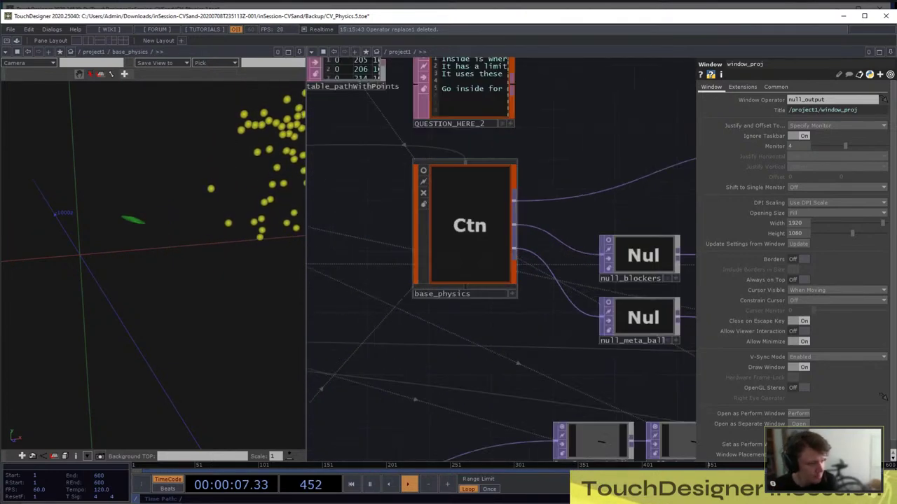
pyautogui.scroll(6, 669, 284)
pyautogui.press('p')
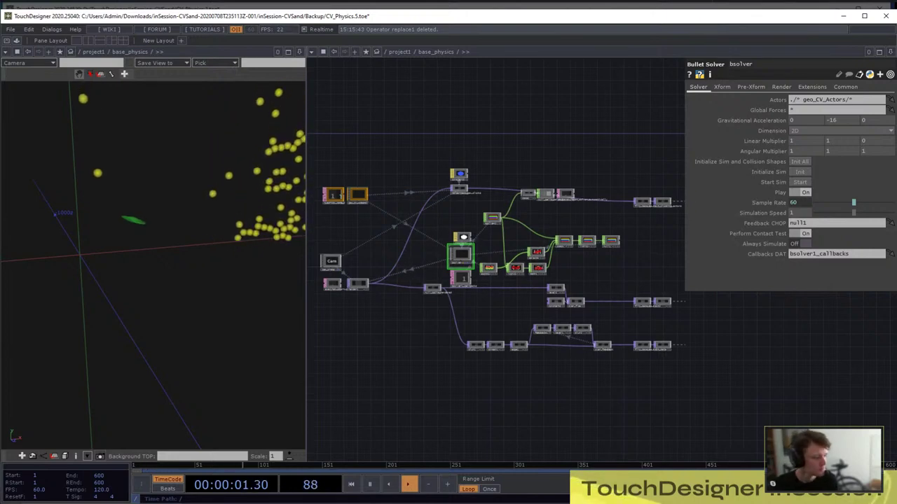
# Replace render1's width and height resolution expressions in base_physics with fixed values of 1920 and 1080
pyautogui.scroll(5, 458, 256)
pyautogui.moveTo(409, 298); pyautogui.dragTo(570, 274)
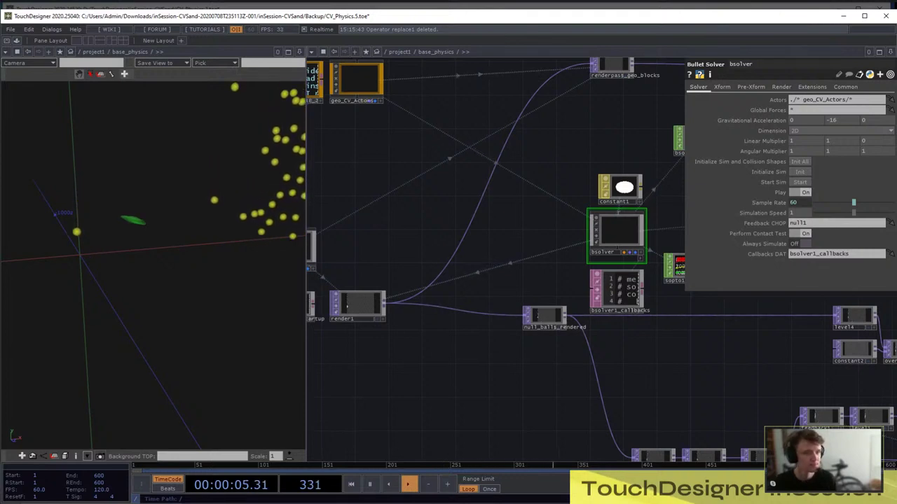
pyautogui.moveTo(465, 284); pyautogui.dragTo(554, 270)
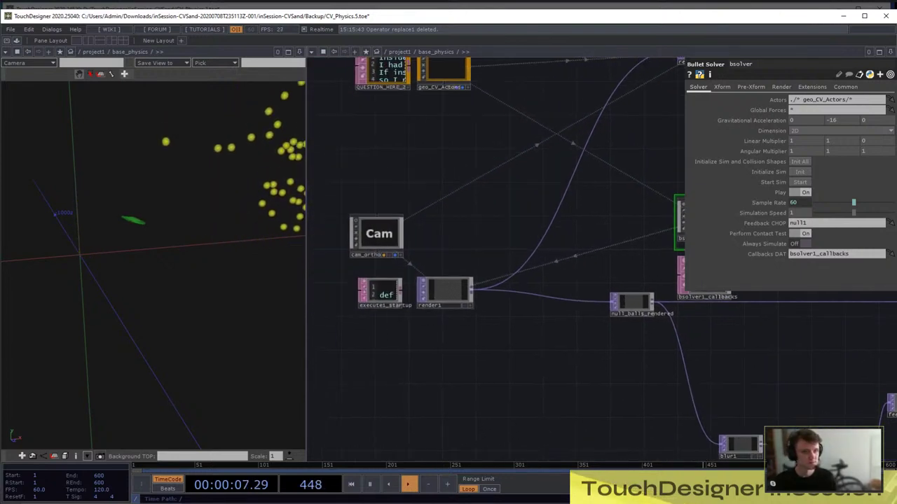
pyautogui.click(459, 286)
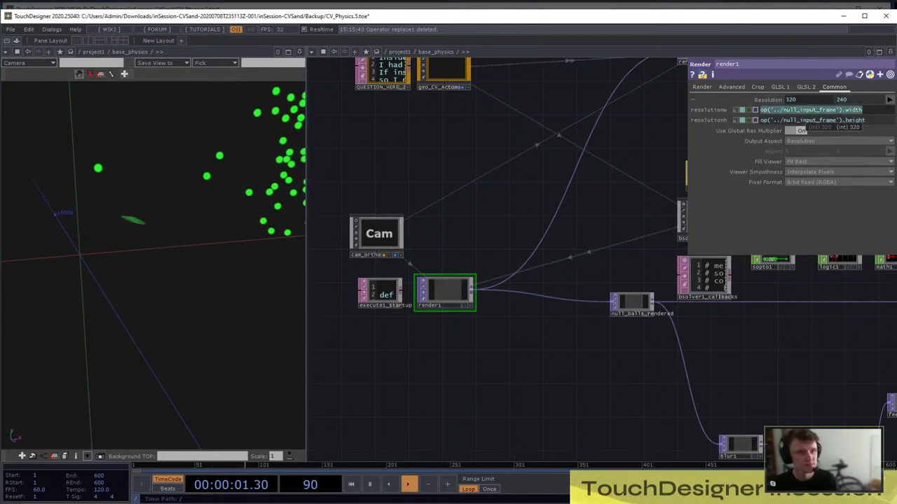
pyautogui.write('1920')
pyautogui.press('Return')
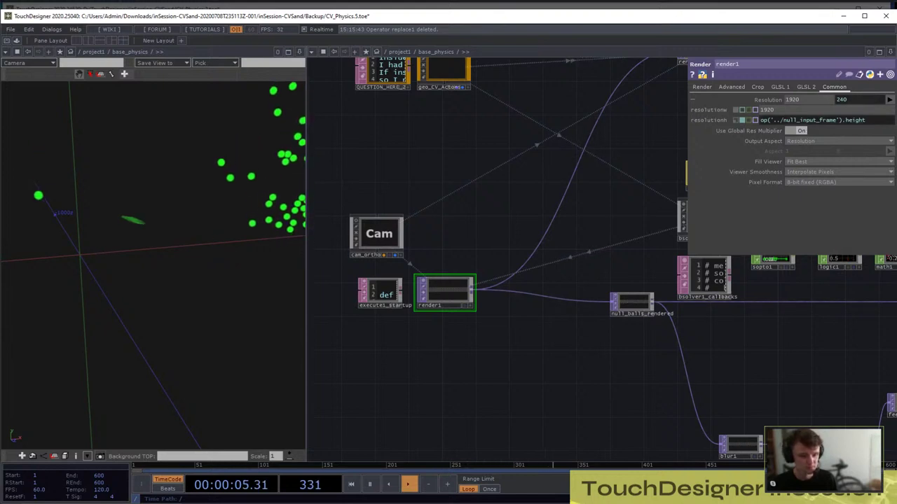
pyautogui.click(842, 120)
pyautogui.write('1')
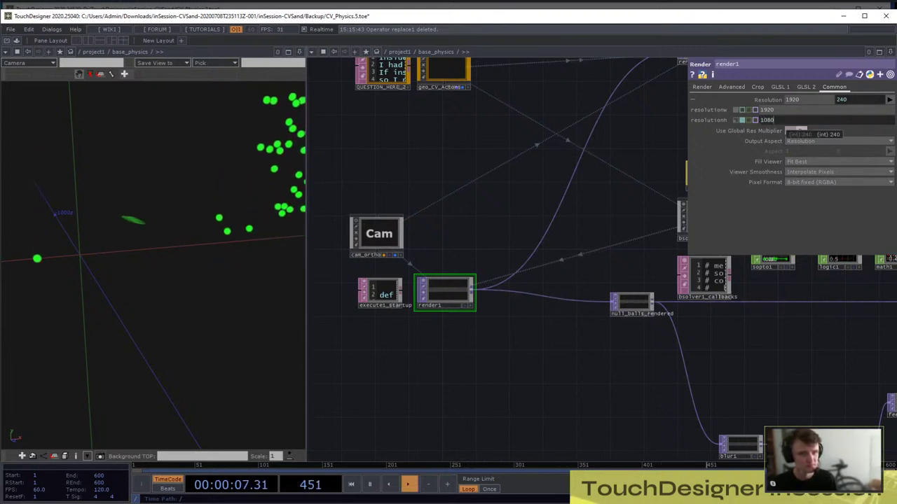
pyautogui.write('080')
pyautogui.press('Return')
# Select cam_ortho and split the network editor horizontally, showing project1 above and base_physics below
pyautogui.click(377, 236)
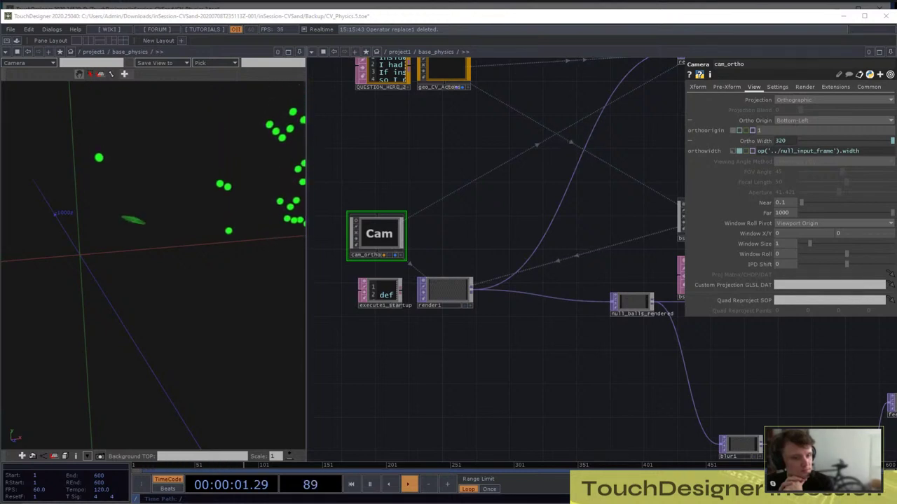
pyautogui.click(890, 52)
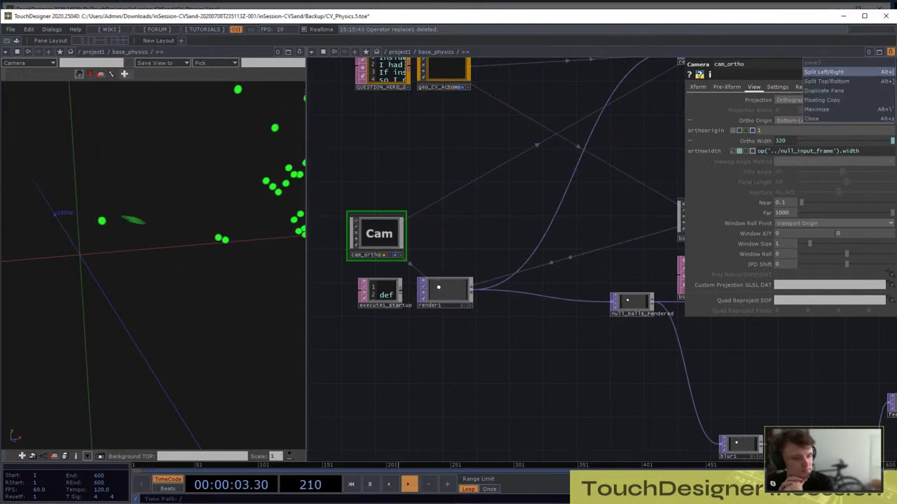
pyautogui.click(848, 80)
pyautogui.moveTo(519, 343); pyautogui.dragTo(508, 426)
# Find null_input_frame beside res1 in project1, select it and check its operator information
pyautogui.scroll(-10, 485, 195)
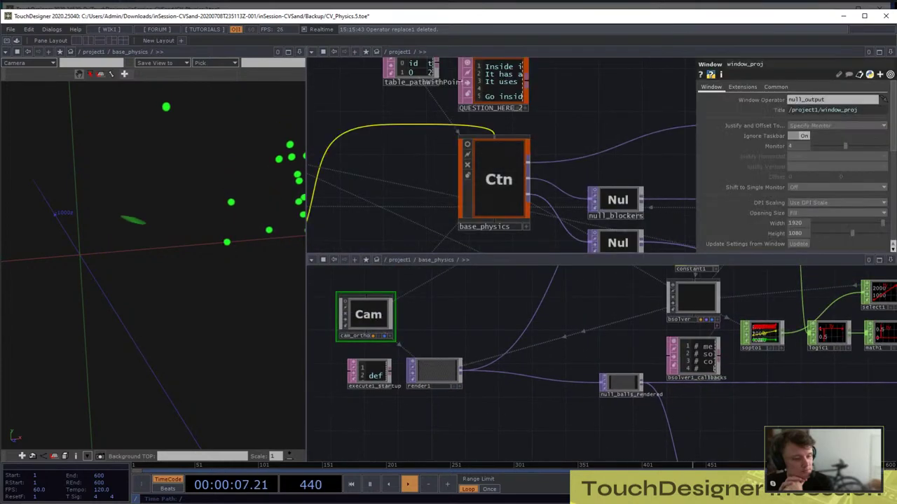
pyautogui.scroll(-10, 489, 126)
pyautogui.scroll(10, 484, 144)
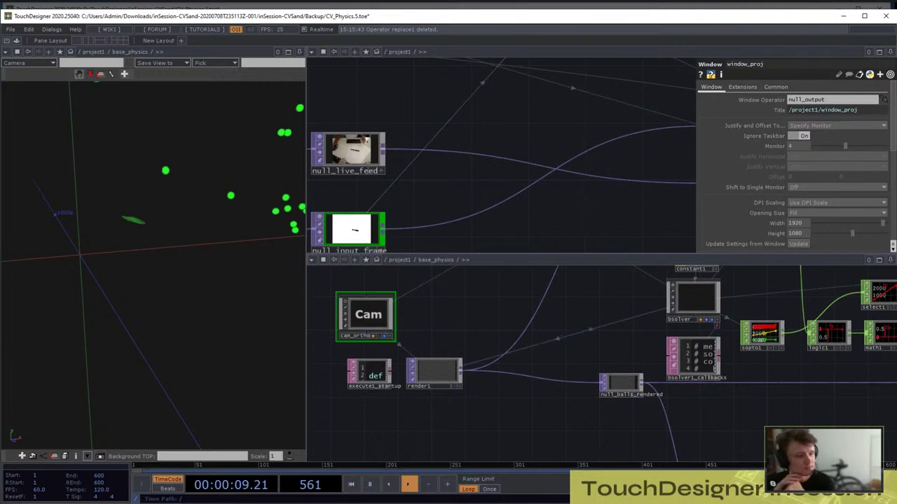
pyautogui.moveTo(429, 185); pyautogui.dragTo(499, 163)
pyautogui.scroll(3, 415, 126)
pyautogui.scroll(-4, 535, 138)
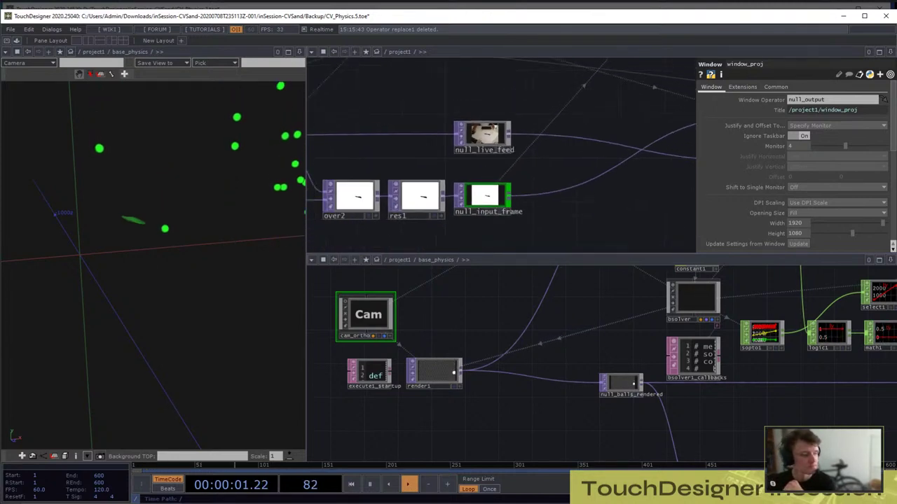
pyautogui.scroll(4, 494, 220)
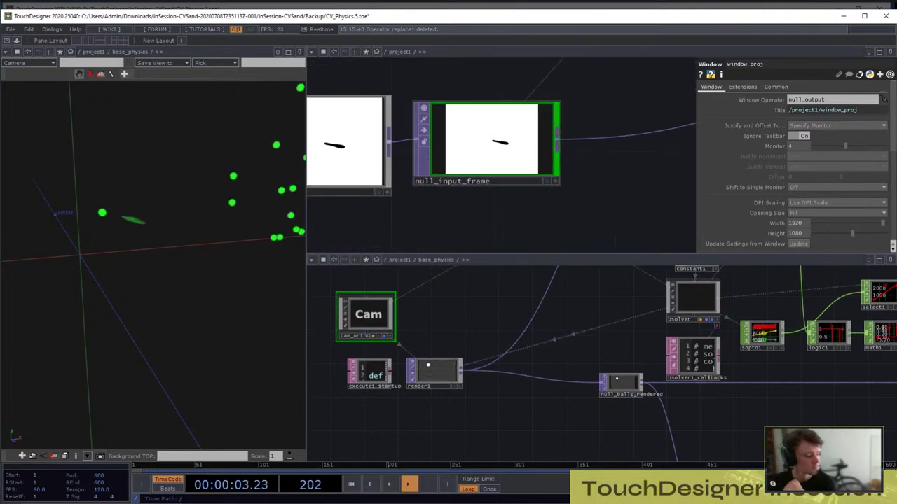
pyautogui.click(487, 157)
pyautogui.scroll(2, 490, 150)
pyautogui.scroll(-4, 503, 204)
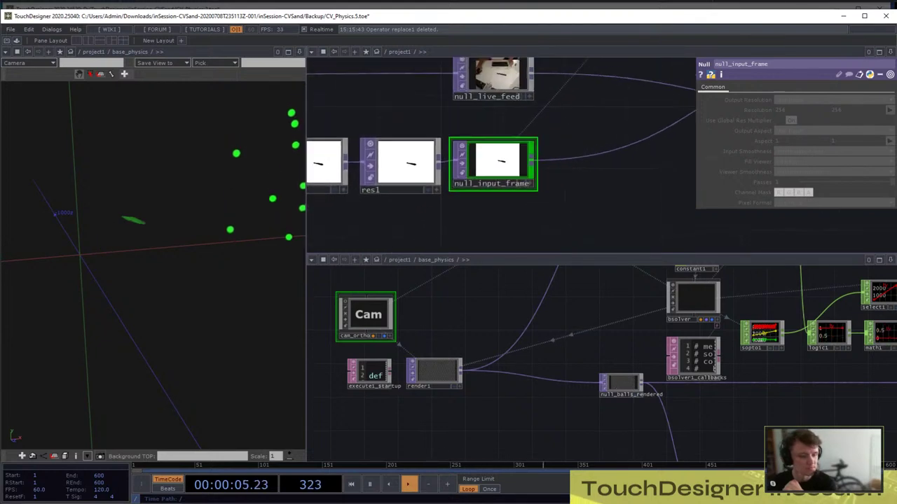
pyautogui.scroll(4, 492, 204)
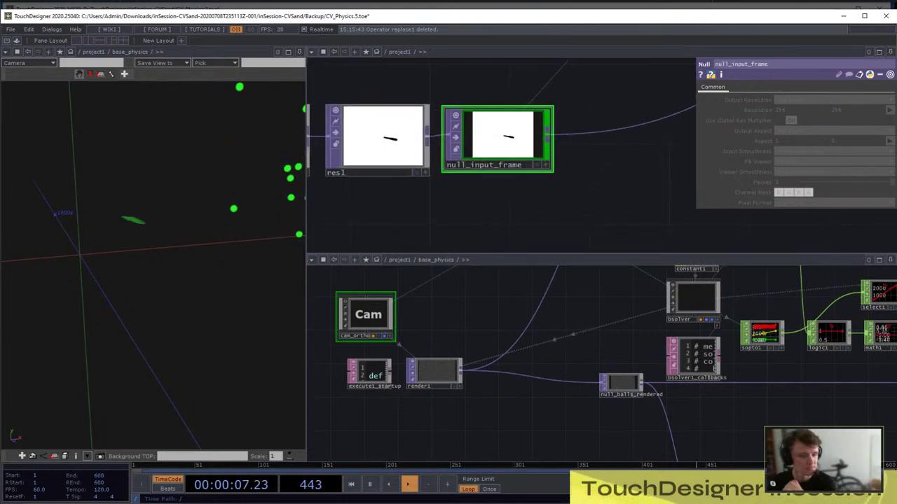
pyautogui.middleClick(507, 137)
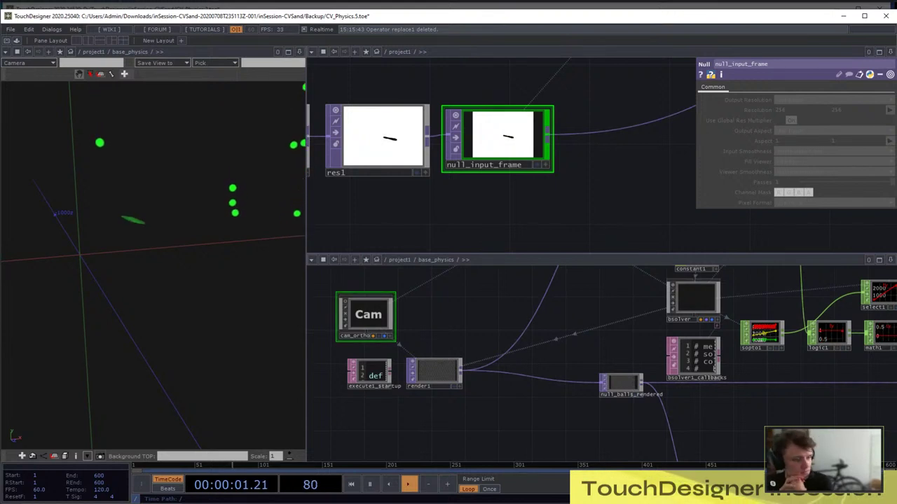
# Replace cam_ortho's Ortho Width expression with a parent.Project.op() reference to a null operator
pyautogui.press('p')
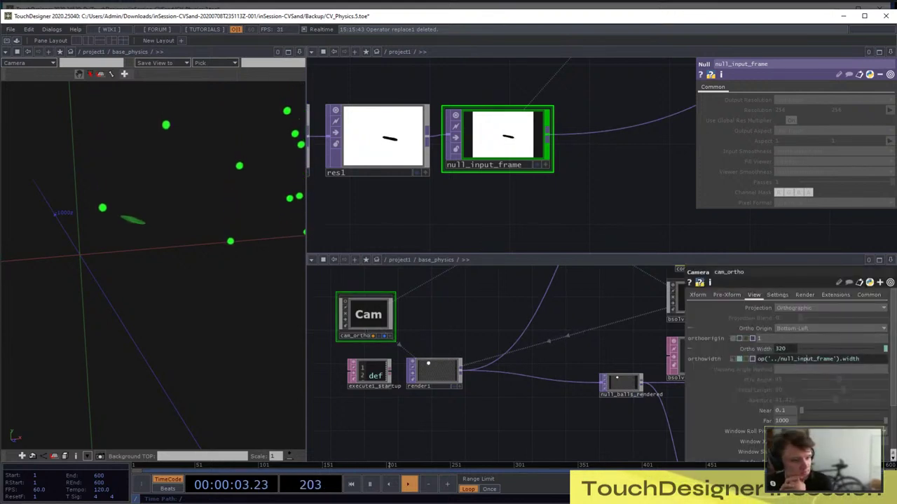
pyautogui.click(807, 360)
pyautogui.write('parent')
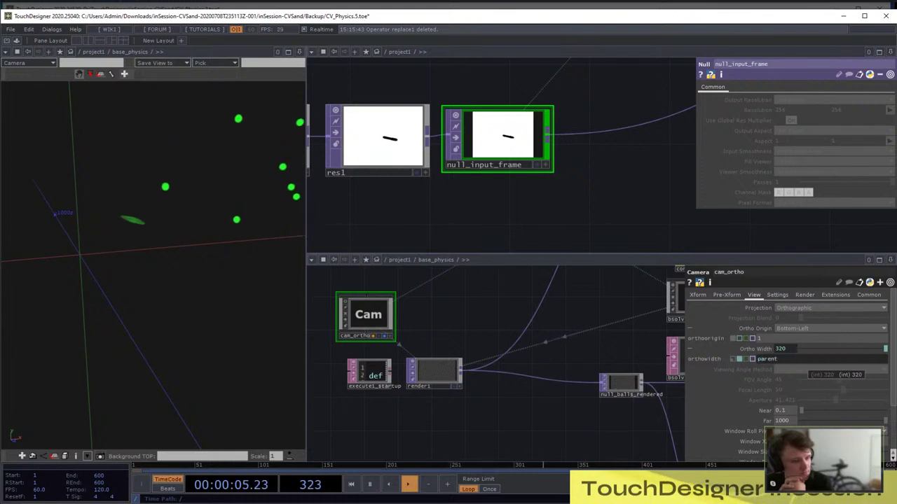
pyautogui.write('.Project')
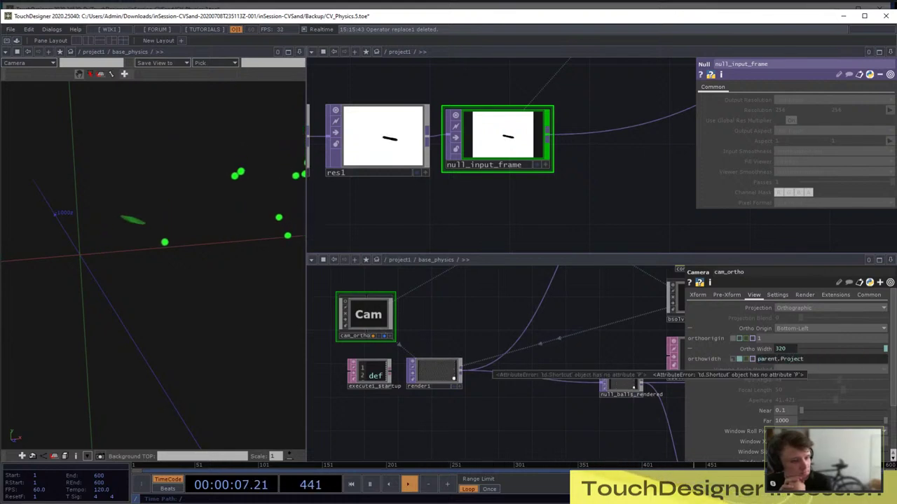
pyautogui.write('.op()')
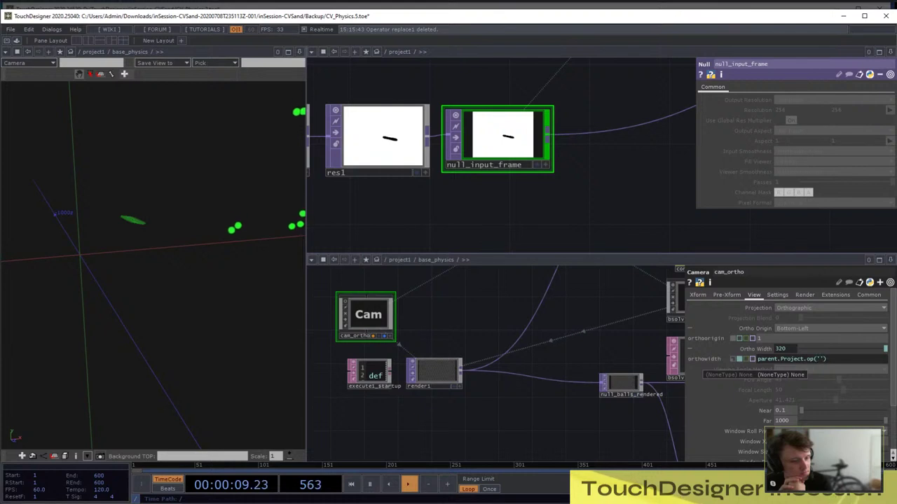
pyautogui.write("'nul")
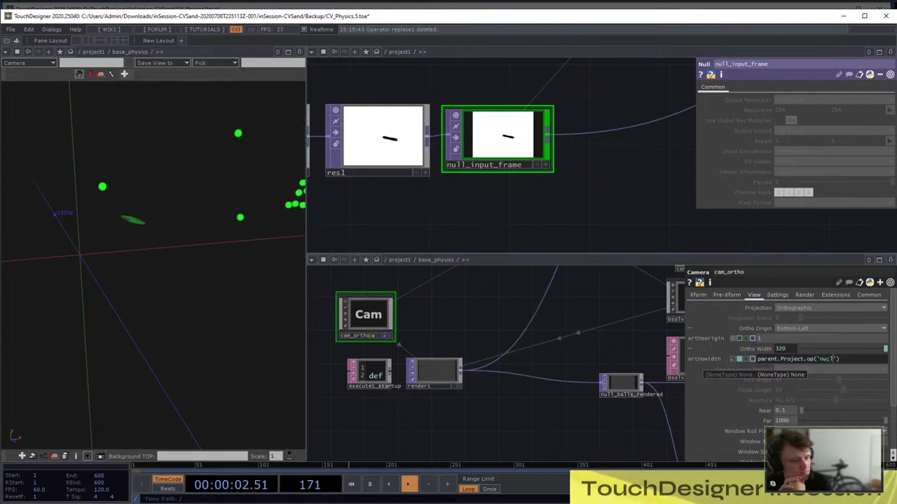
pyautogui.press('BackSpace')
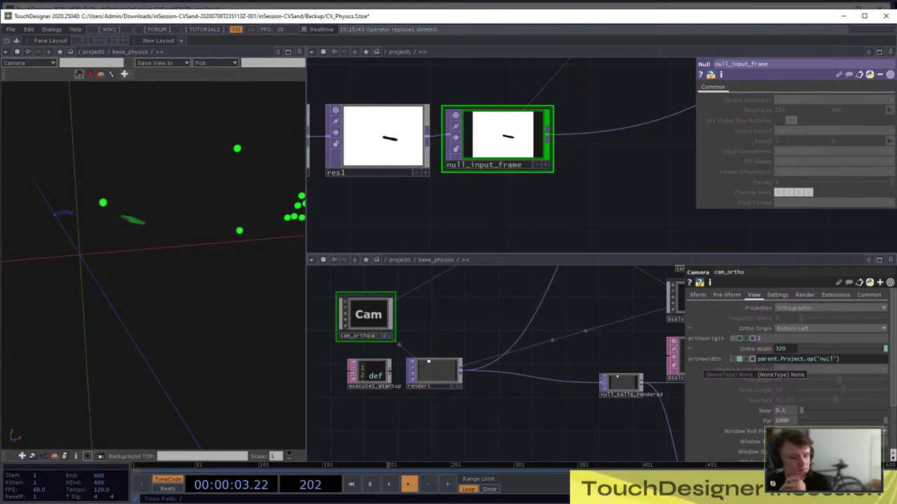
# Drive cam_ortho's Ortho Width with an expression reading the width of null_input_frame through parent.Project.op
pyautogui.write('ll_input_frame')
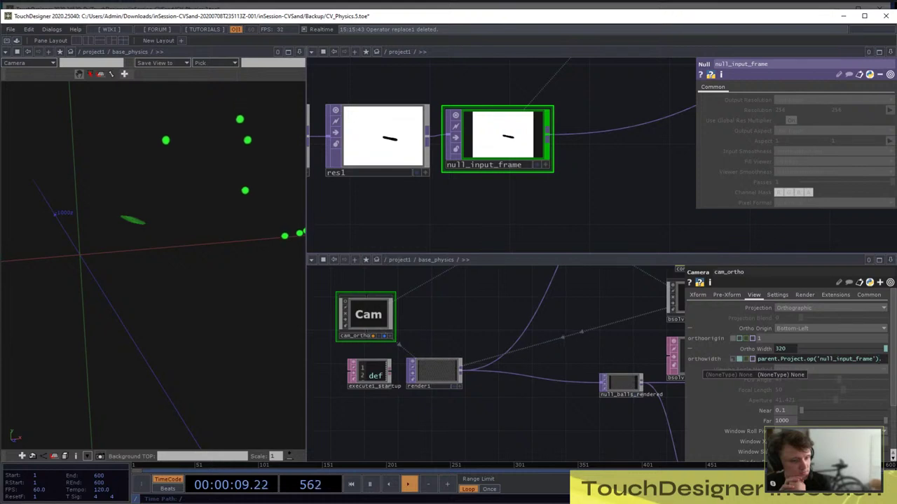
pyautogui.write('w')
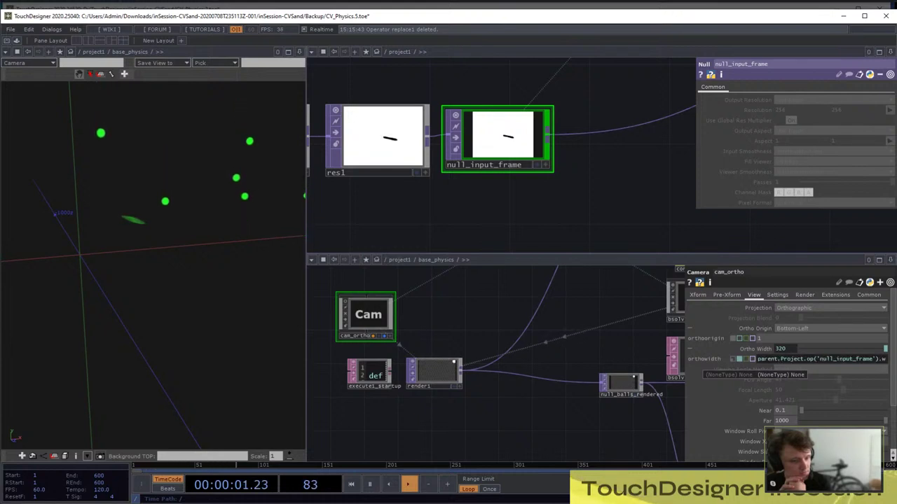
pyautogui.click(756, 348)
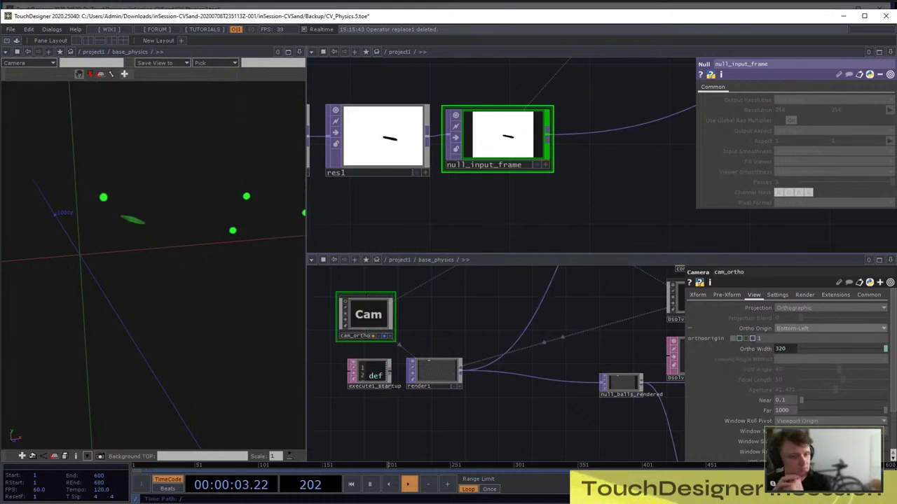
pyautogui.click(756, 329)
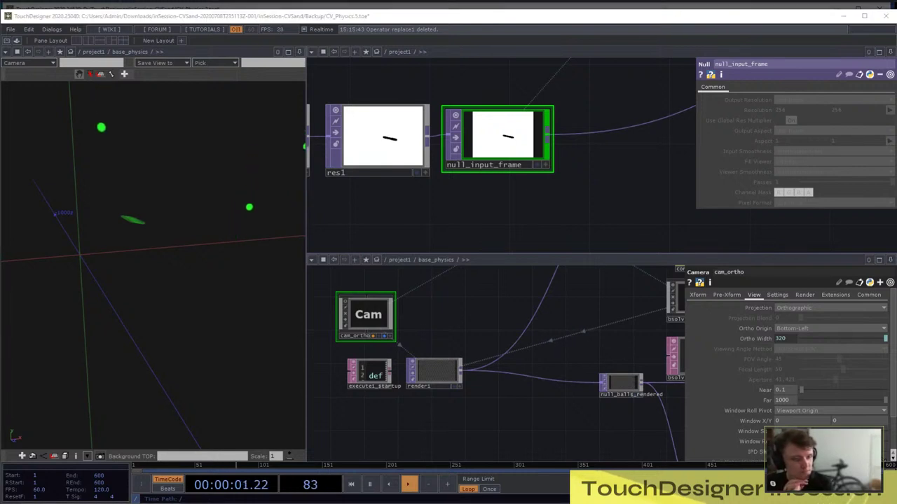
# Go inside the bsolver component's network and bring up the transform parameters of actor_balls
pyautogui.scroll(-6, 378, 384)
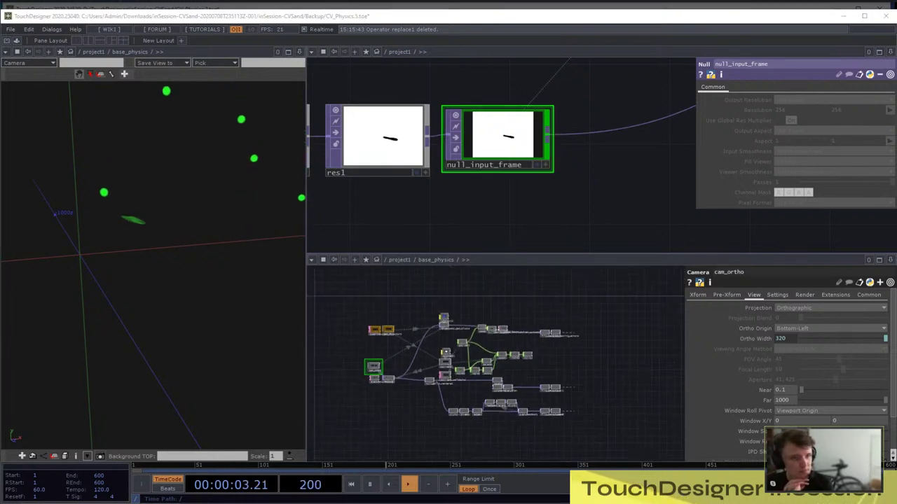
pyautogui.scroll(2, 431, 361)
pyautogui.scroll(5, 437, 353)
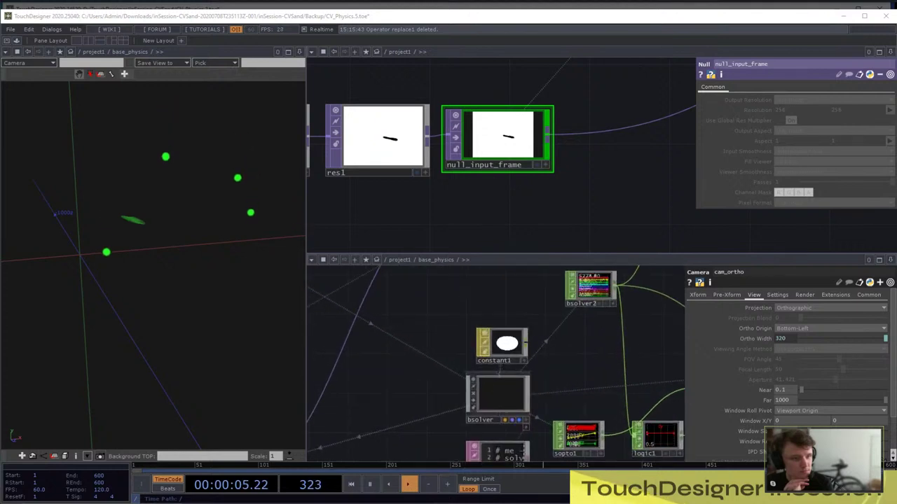
pyautogui.scroll(5, 497, 393)
pyautogui.press('p')
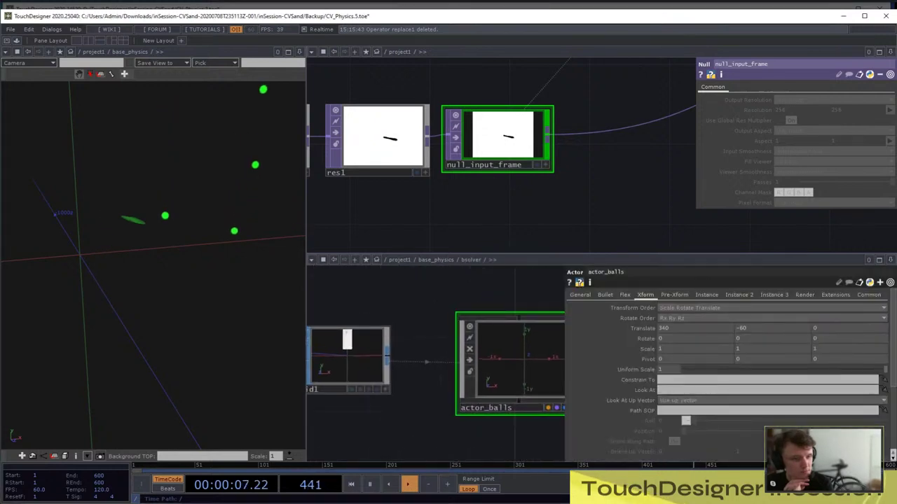
pyautogui.click(348, 365)
pyautogui.moveTo(417, 406); pyautogui.dragTo(441, 408)
pyautogui.click(524, 367)
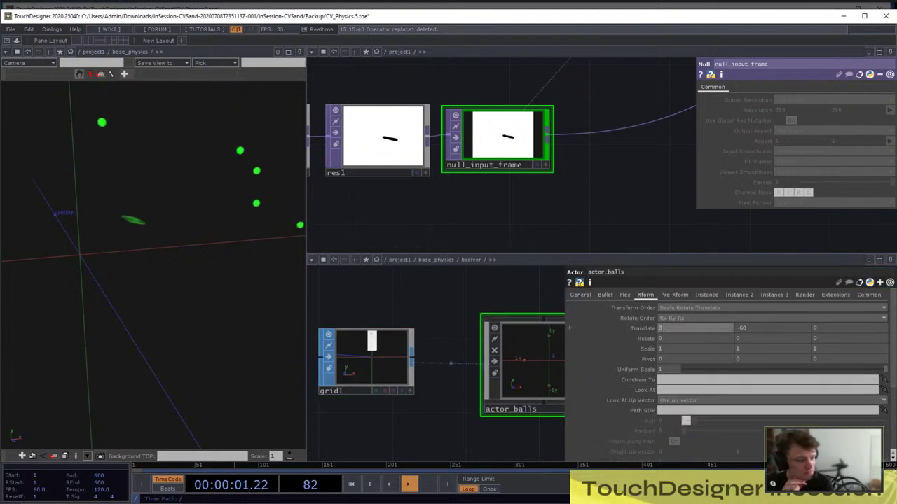
# Set the X and Y translation of actor_balls to 0, clearing the stray minus from the ty expression
pyautogui.press('Tab')
pyautogui.write('0')
pyautogui.press('Return')
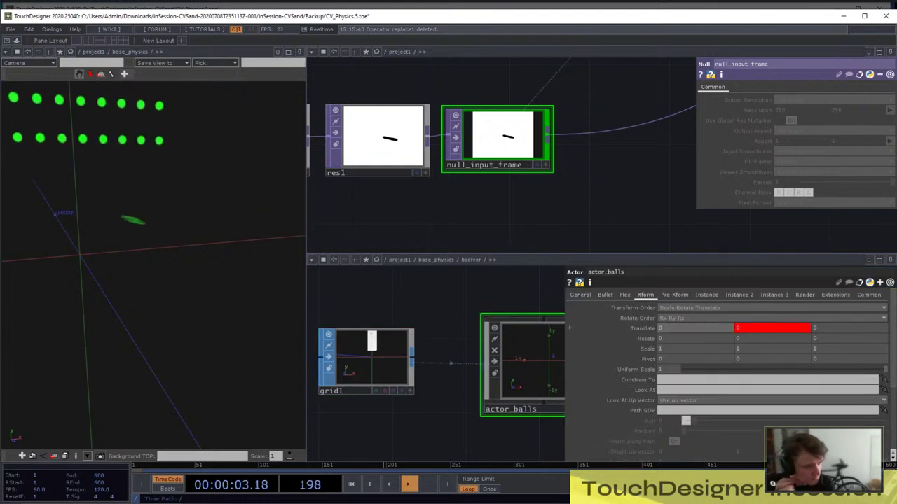
pyautogui.click(570, 328)
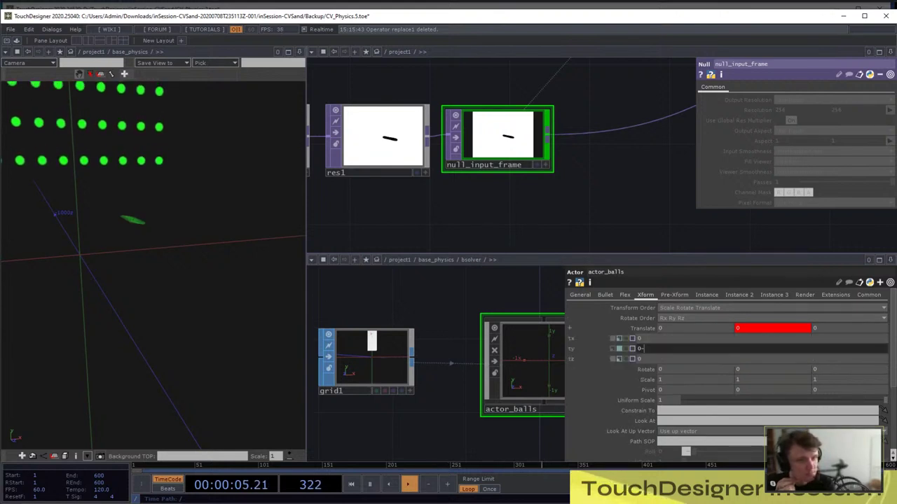
pyautogui.write('0')
pyautogui.press('Return')
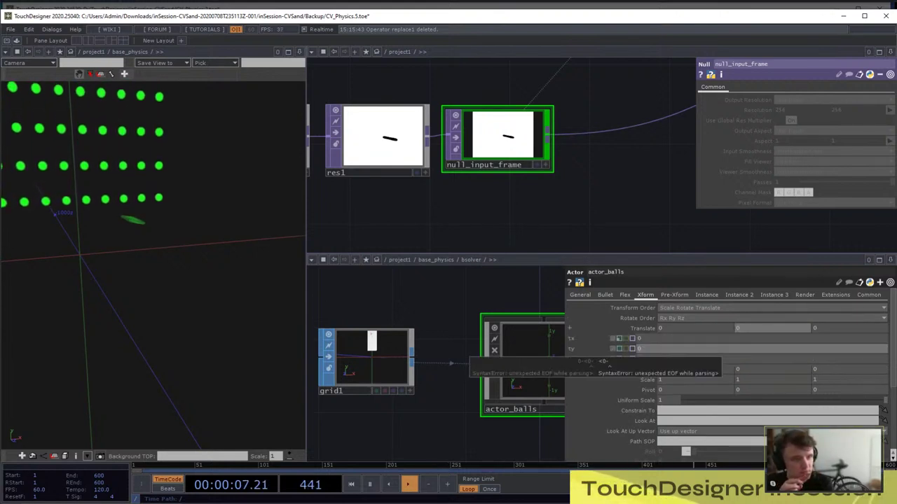
pyautogui.click(569, 328)
# Examine grid1's size and center parameters and how actor_balls uses the grid for its instancing
pyautogui.moveTo(378, 424); pyautogui.dragTo(450, 404)
pyautogui.moveTo(438, 338); pyautogui.dragTo(378, 348)
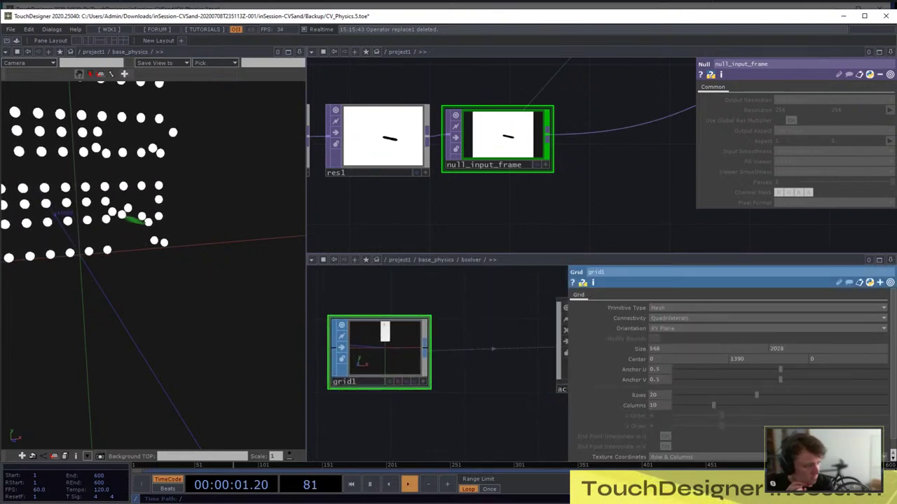
pyautogui.scroll(2, 379, 348)
pyautogui.scroll(-2, 385, 353)
pyautogui.click(532, 374)
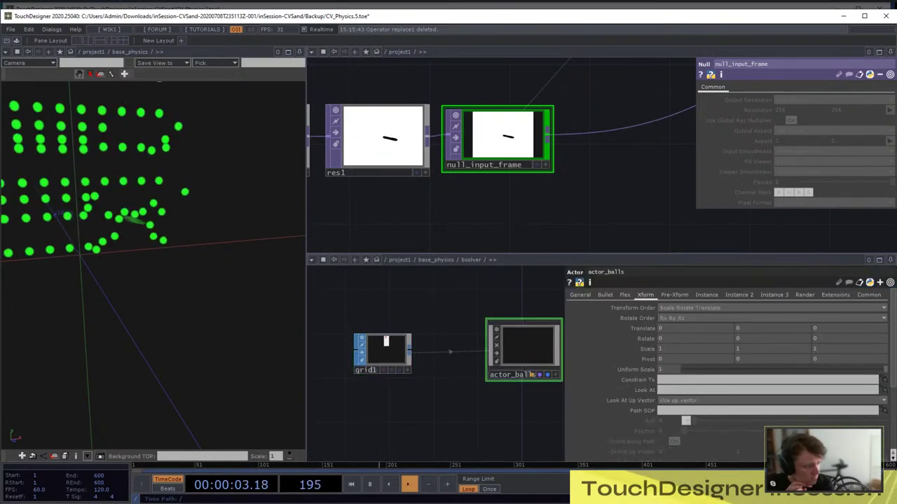
pyautogui.click(706, 294)
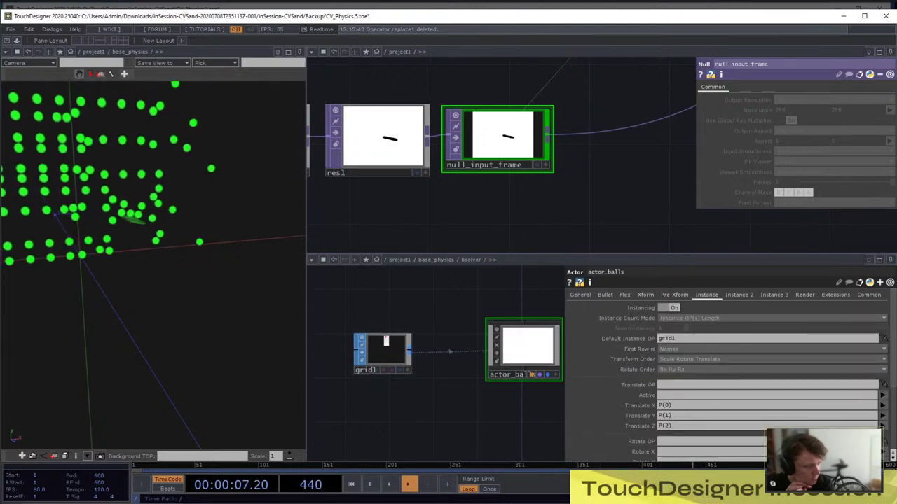
# Set grid1's X size to the expression parent.Project.op('null_input_frame').width
pyautogui.click(382, 348)
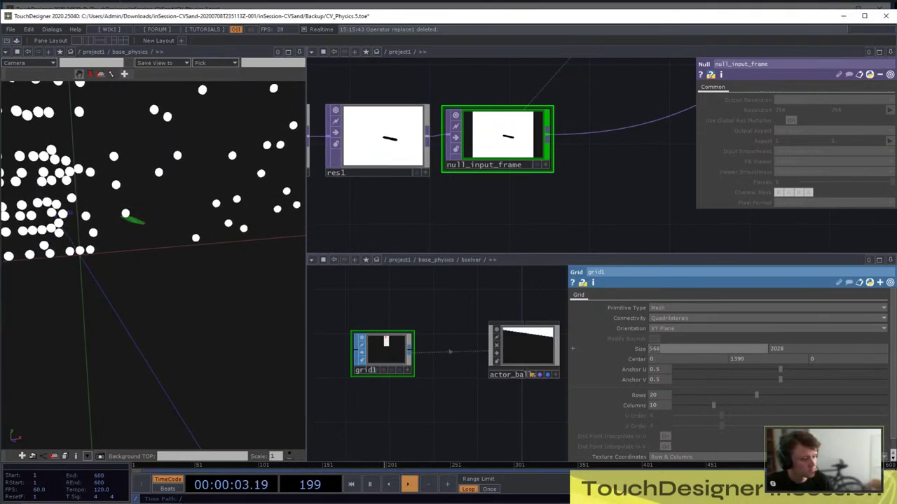
pyautogui.write("''")
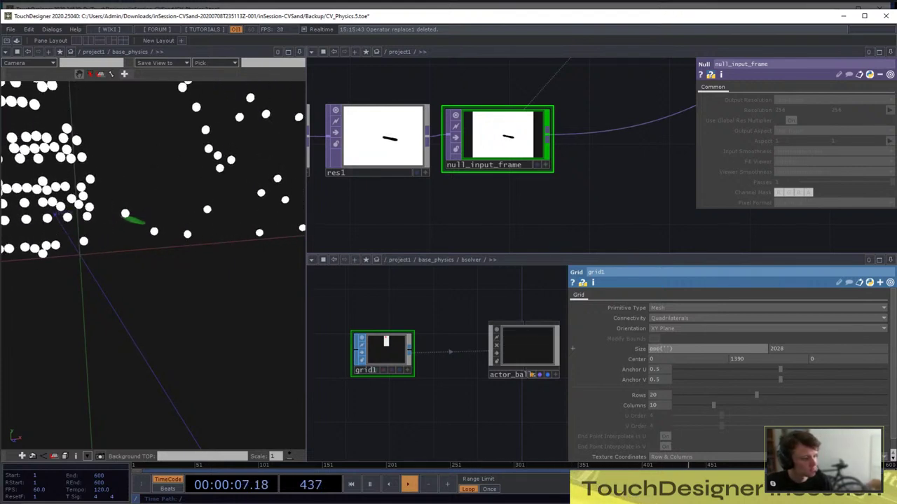
pyautogui.write('Project.')
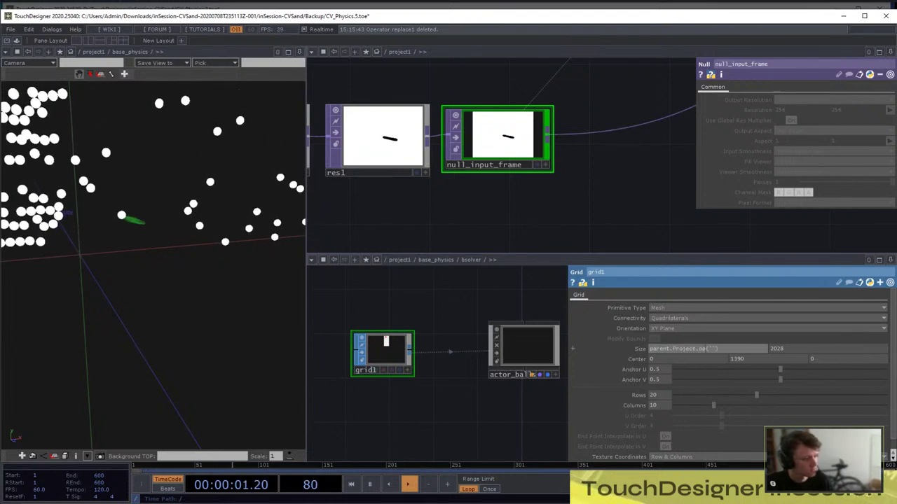
pyautogui.write('nul')
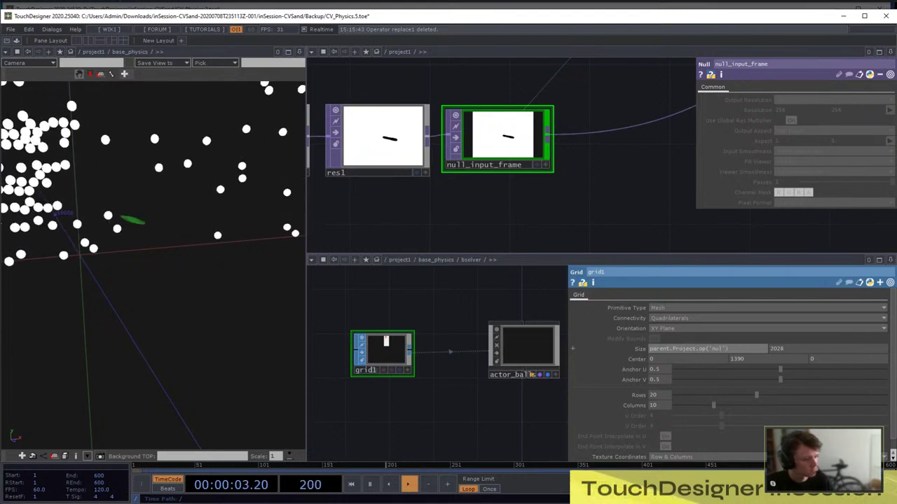
pyautogui.write('l_input')
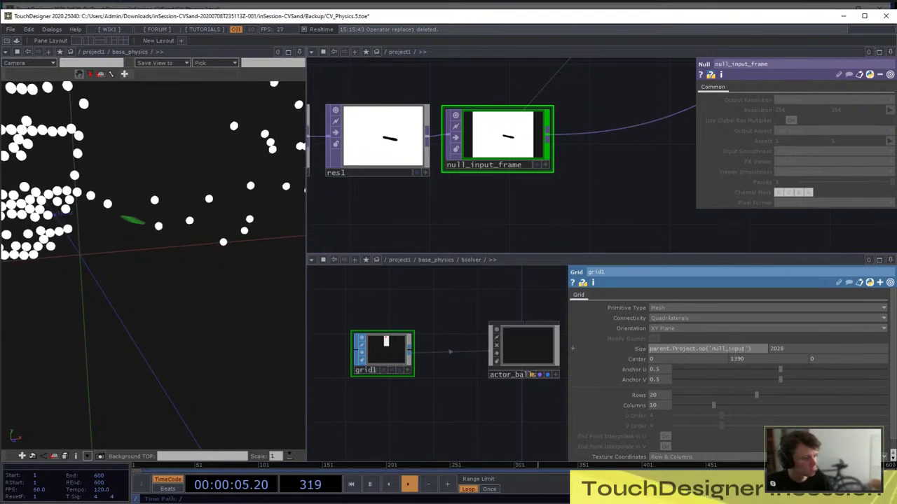
pyautogui.write('_frame')
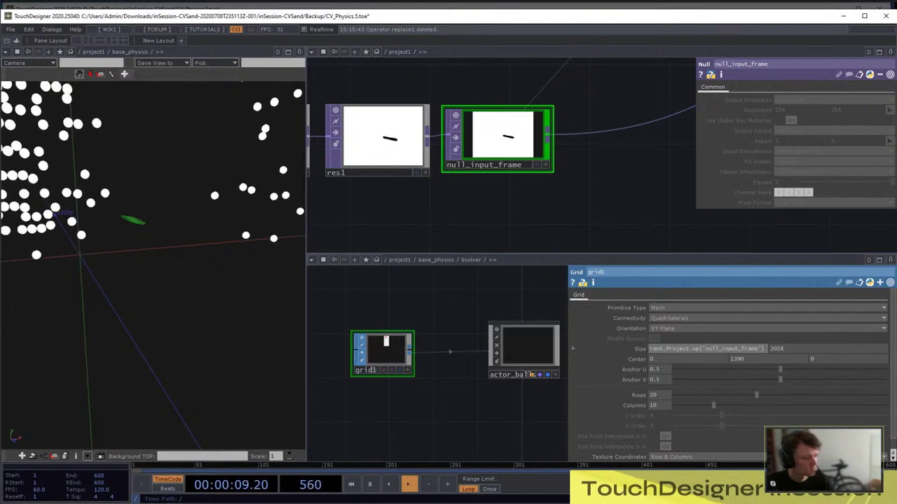
pyautogui.write('.width')
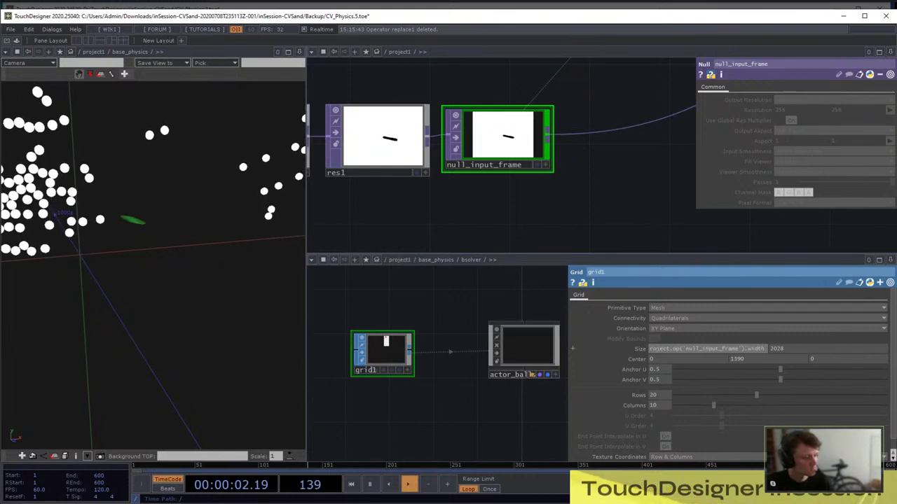
pyautogui.press('Return')
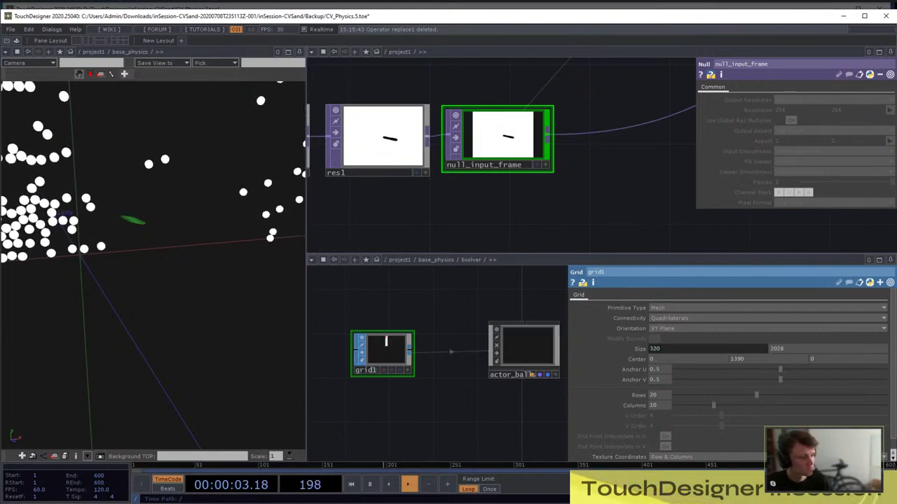
# Set grid1's center X to the expression me.par.sizex/2
pyautogui.click(572, 358)
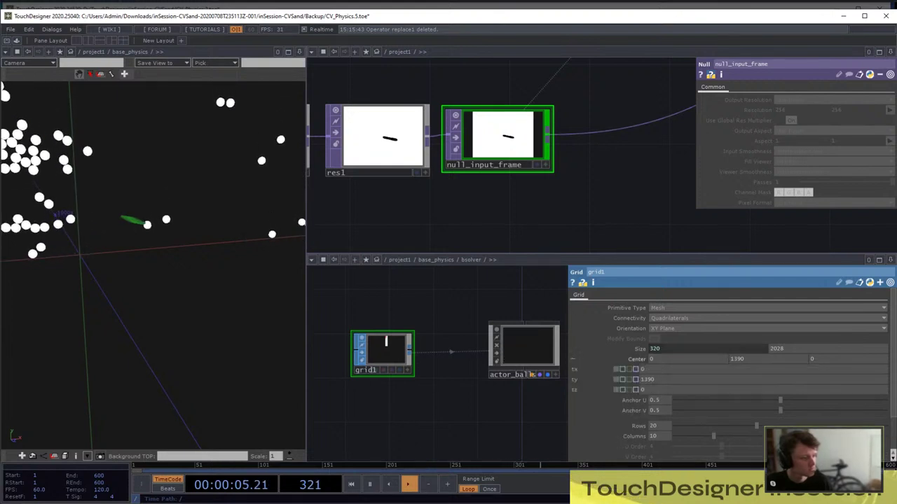
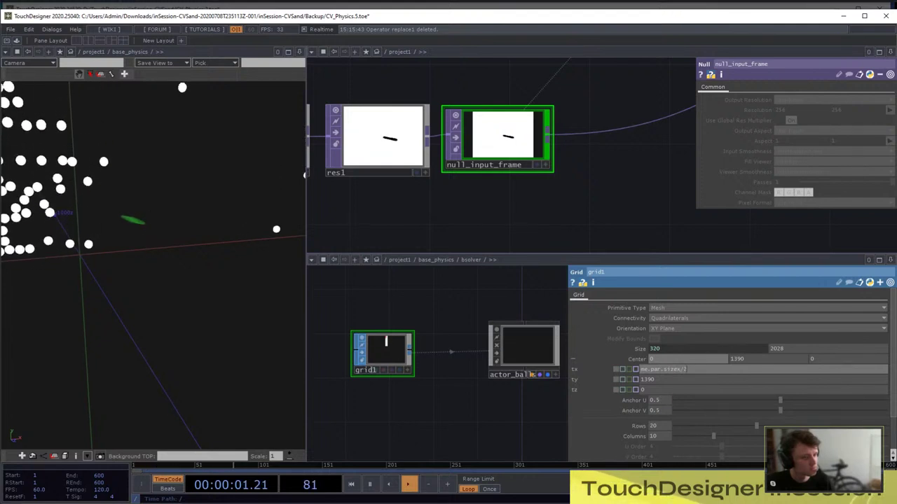
pyautogui.press('Return')
pyautogui.scroll(4, 368, 448)
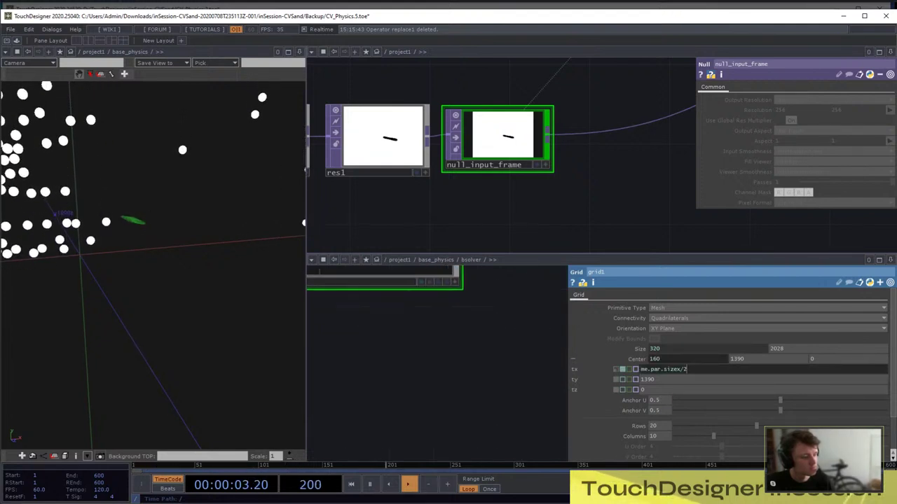
pyautogui.moveTo(369, 407); pyautogui.dragTo(339, 459)
pyautogui.scroll(5, 377, 290)
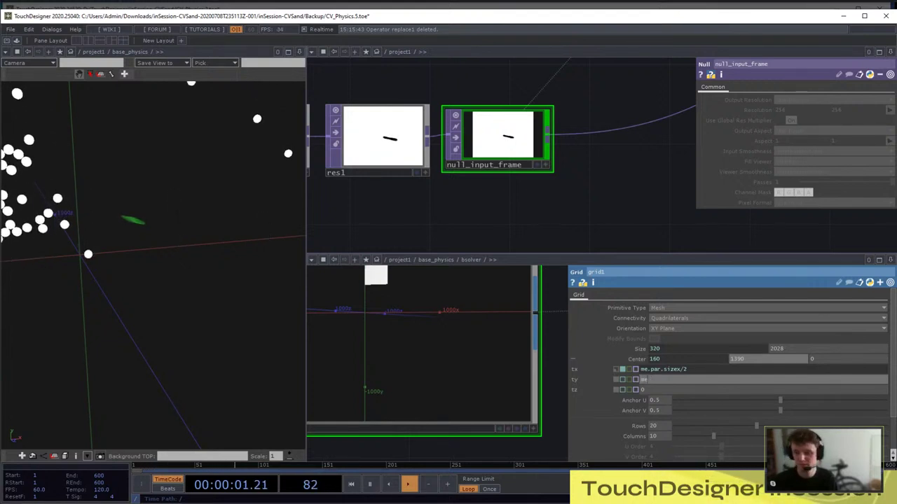
# Set grid1's center Y to me.par.sizey/2 + parent.Project.op('null_input_frame').height, reusing the reference from the X size expression
pyautogui.write('r.size')
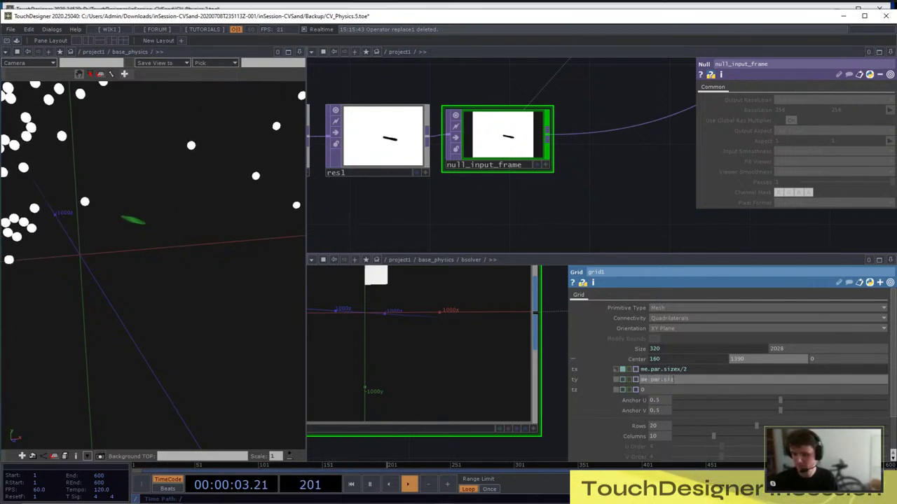
pyautogui.write('y')
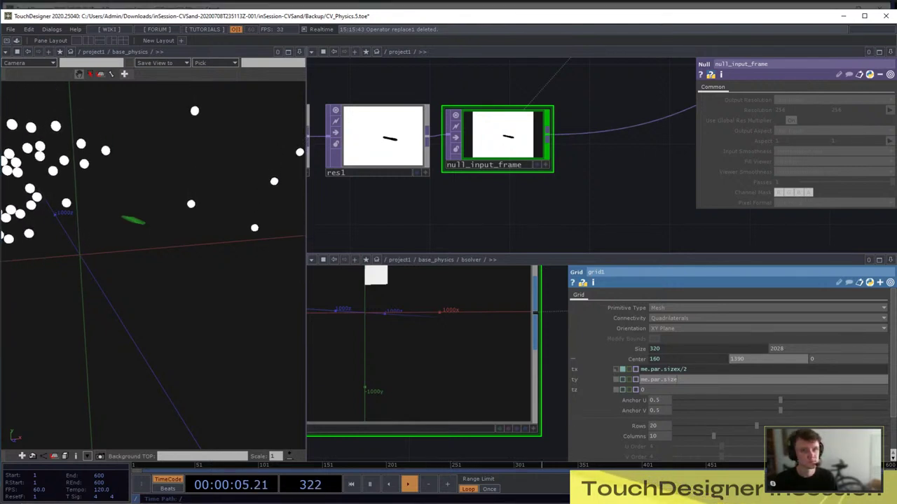
pyautogui.write('/2')
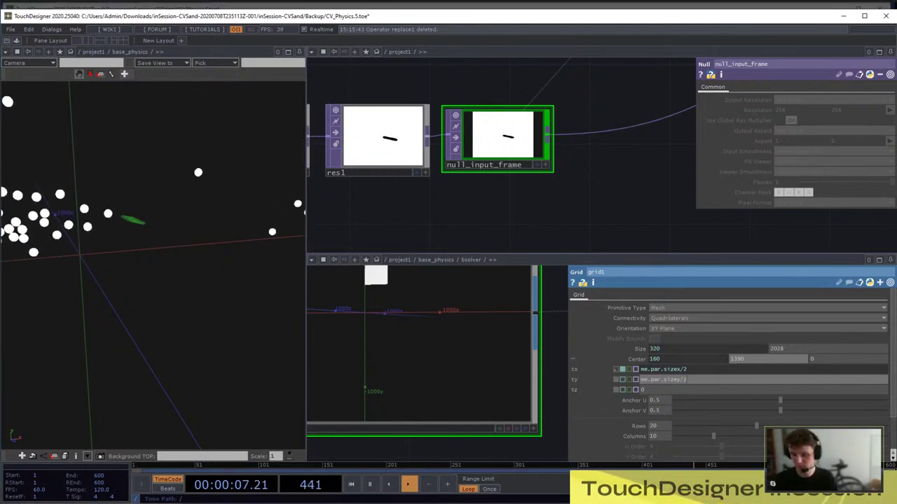
pyautogui.write(' +')
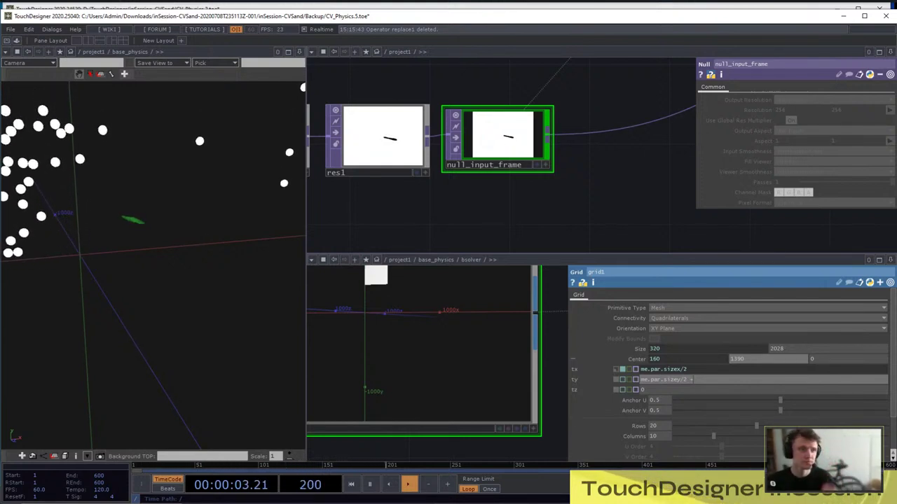
pyautogui.click(639, 349)
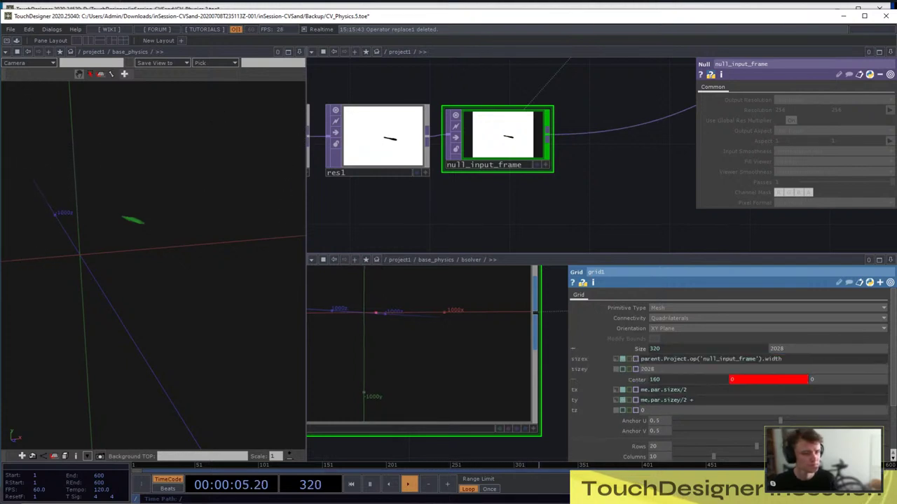
pyautogui.doubleClick(777, 358)
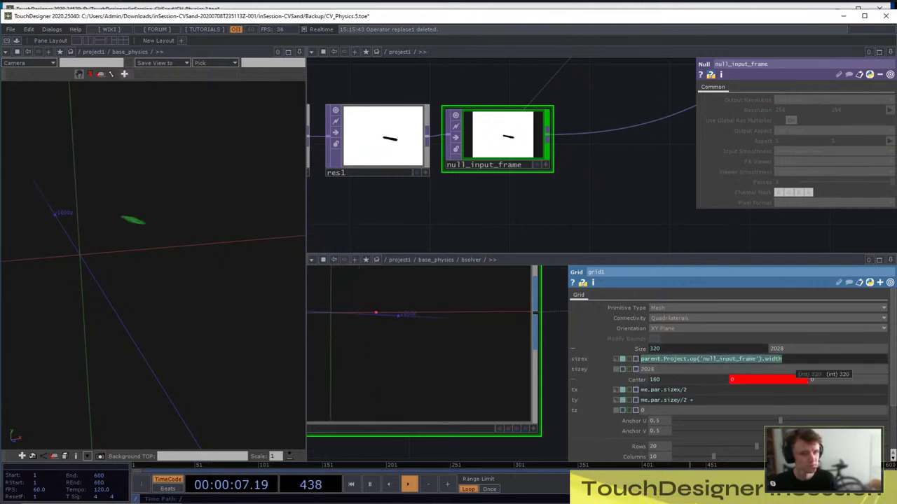
pyautogui.hotkey('ctrl', 'c')
pyautogui.click(692, 400)
pyautogui.hotkey('ctrl', 'v')
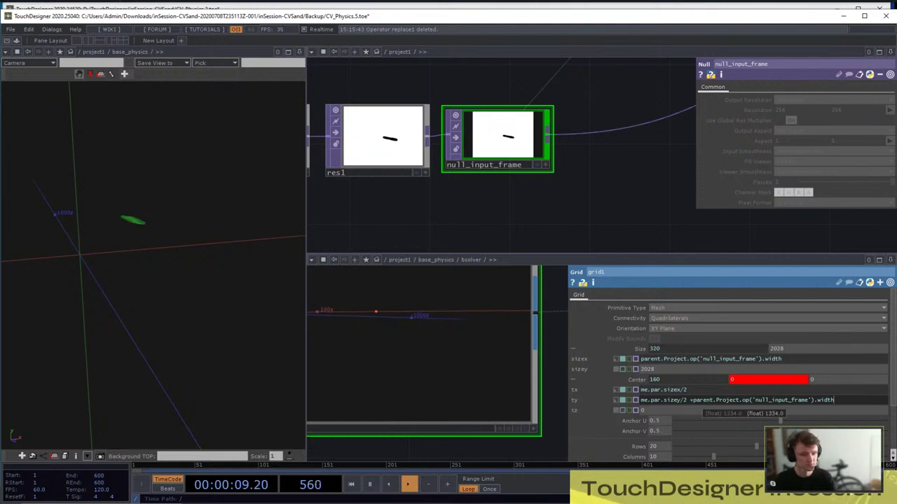
pyautogui.click(690, 400)
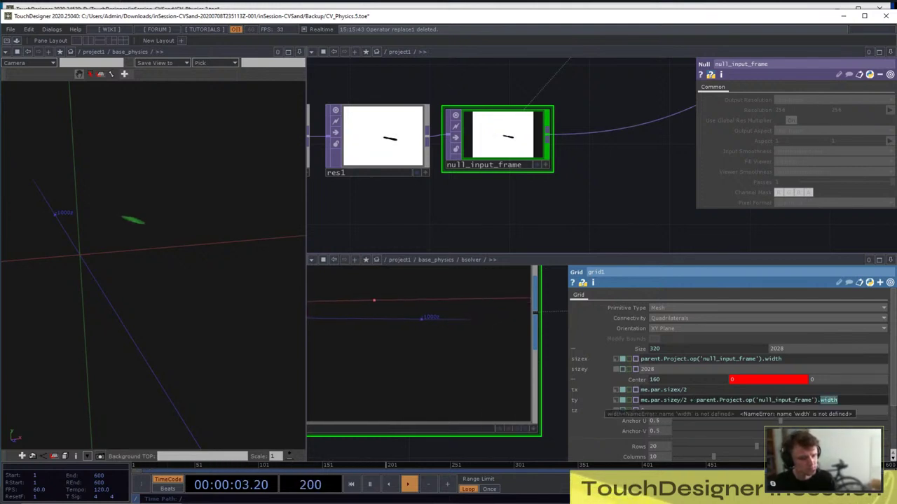
pyautogui.write('height')
pyautogui.press('Return')
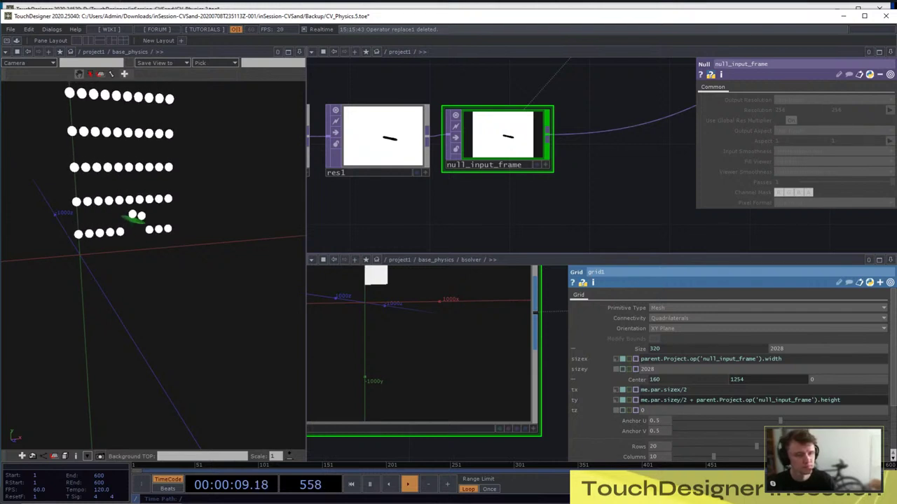
# Turn the geometry viewer pane into a network editor showing cam_ortho and render1 inside base_physics
pyautogui.scroll(-10, 441, 175)
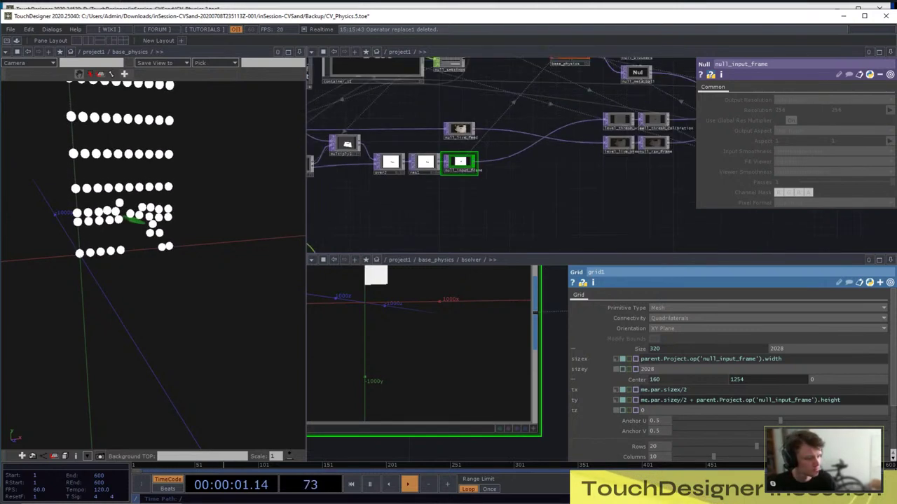
pyautogui.moveTo(440, 188); pyautogui.dragTo(477, 188)
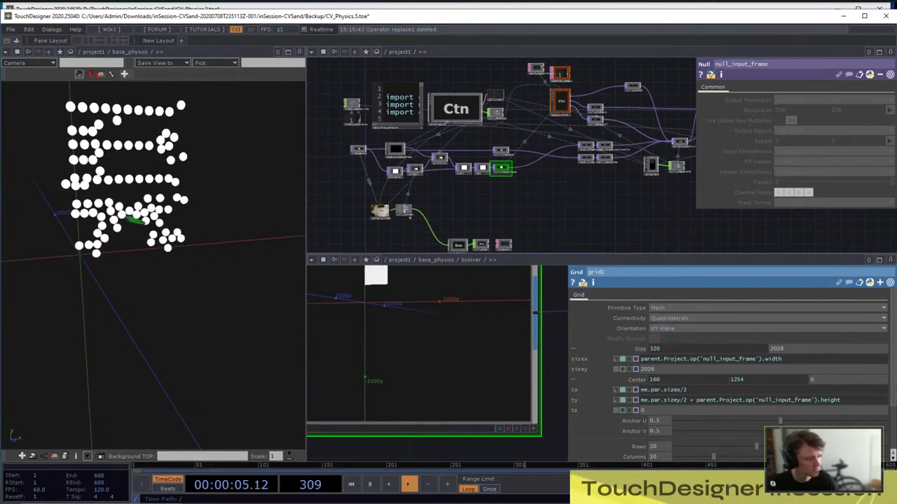
pyautogui.moveTo(546, 204); pyautogui.dragTo(517, 206)
pyautogui.moveTo(175, 263)
pyautogui.mouseDown()
pyautogui.moveTo(152, 264)
pyautogui.moveTo(179, 266)
pyautogui.mouseUp()
pyautogui.click(6, 52)
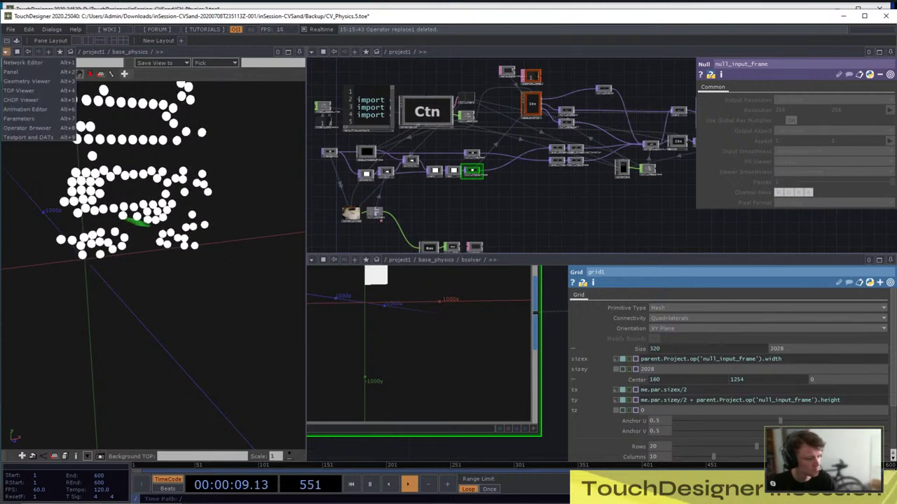
pyautogui.click(30, 61)
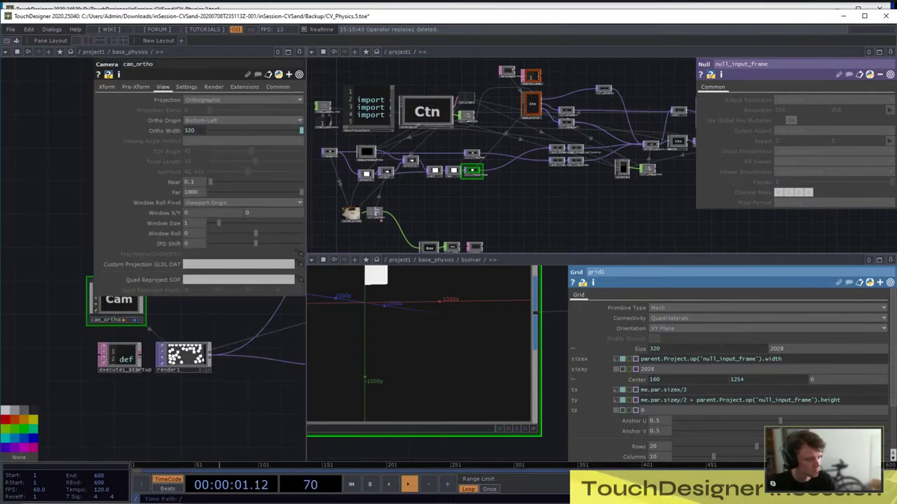
pyautogui.moveTo(235, 407); pyautogui.dragTo(192, 397)
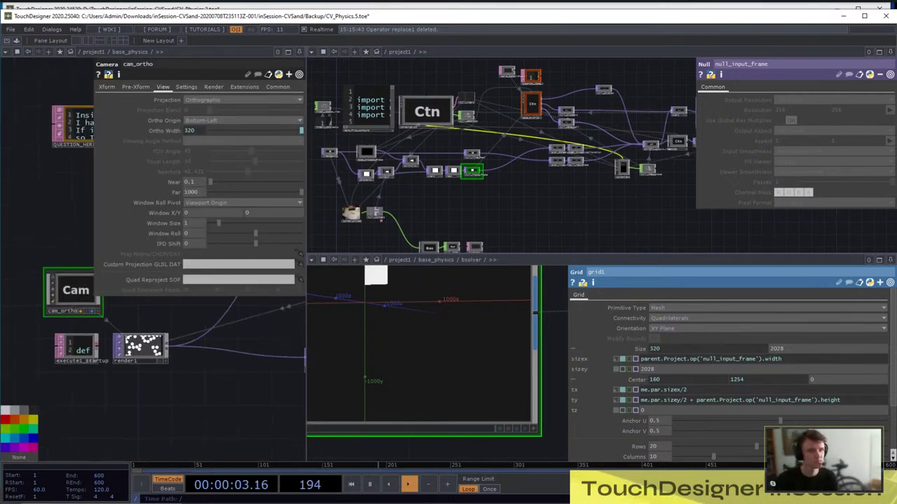
# Go up from bsolver to the base_physics network and examine render1 and renderpass_geo_blocks
pyautogui.scroll(-10, 443, 396)
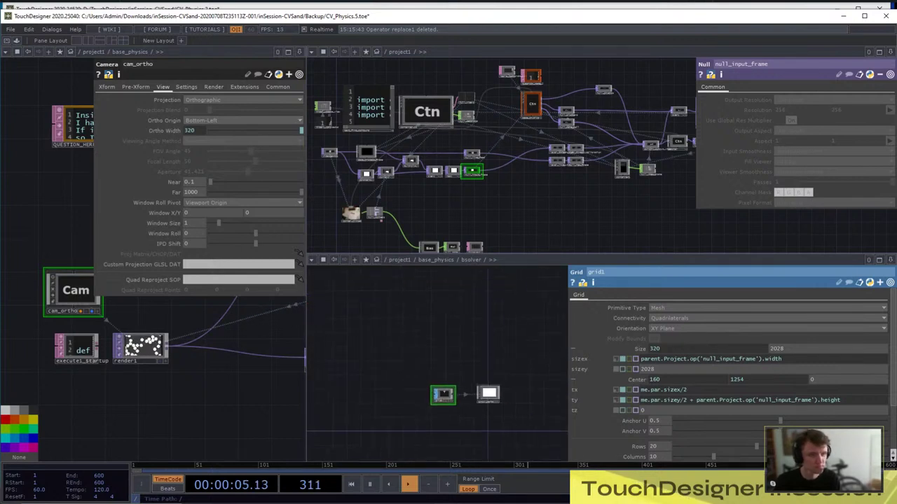
pyautogui.press('u')
pyautogui.press('p')
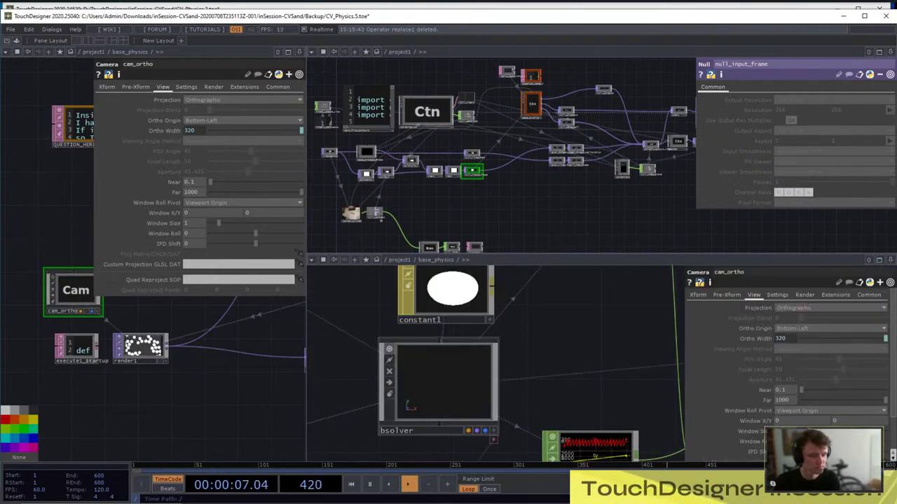
pyautogui.scroll(-8, 387, 361)
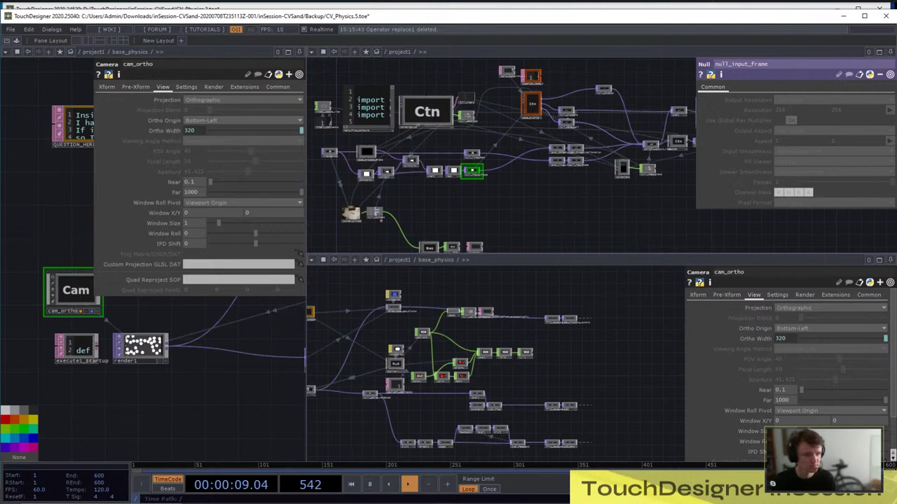
pyautogui.moveTo(378, 421); pyautogui.dragTo(447, 420)
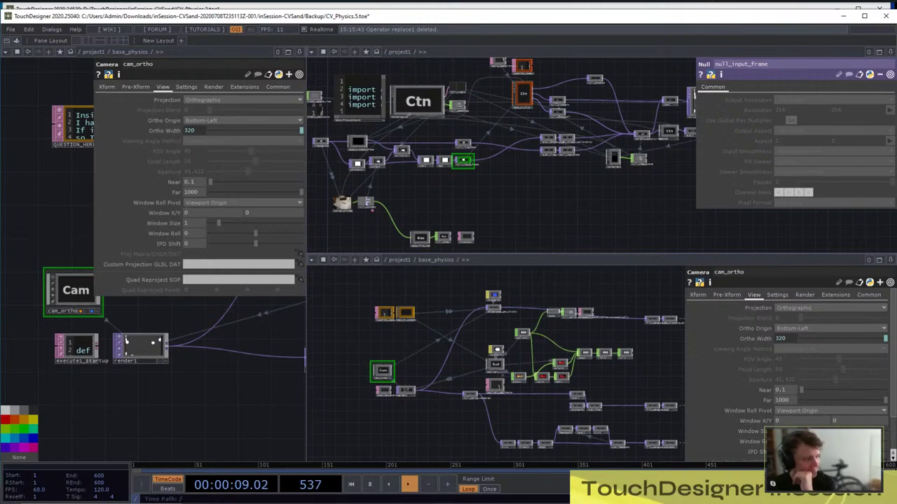
pyautogui.scroll(5, 401, 372)
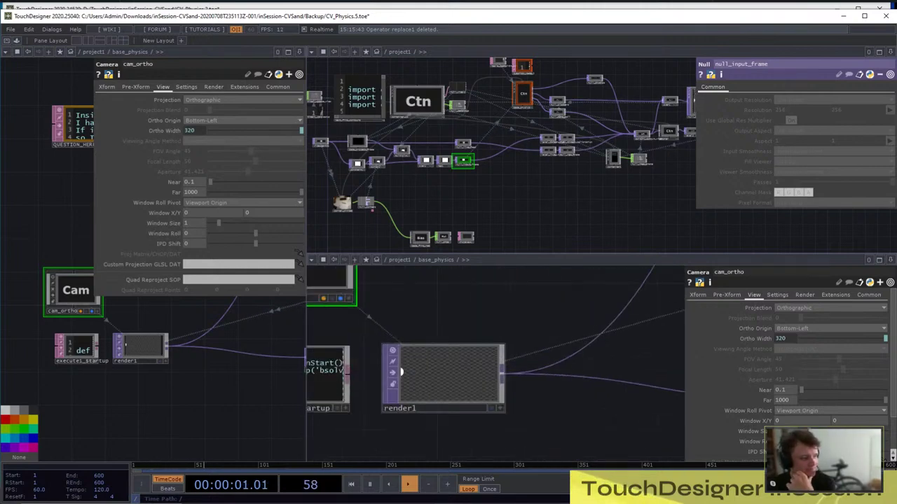
pyautogui.scroll(-8, 450, 389)
pyautogui.scroll(5, 482, 336)
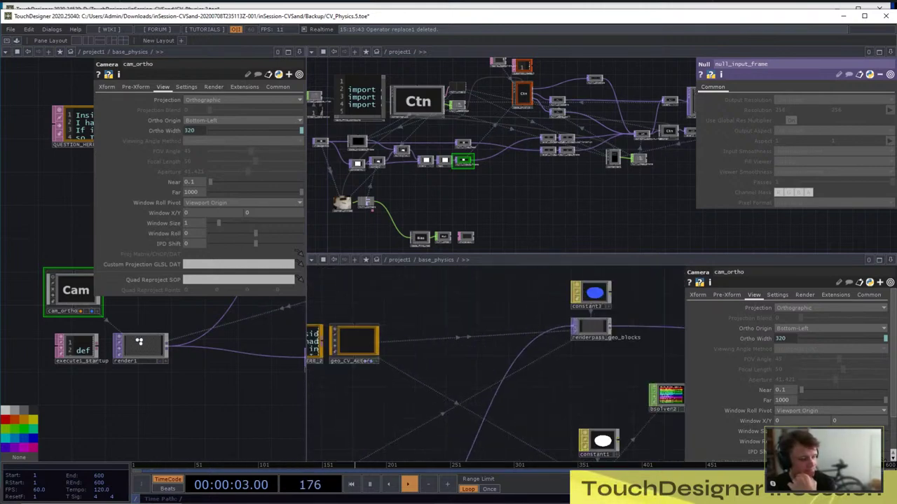
pyautogui.scroll(6, 595, 328)
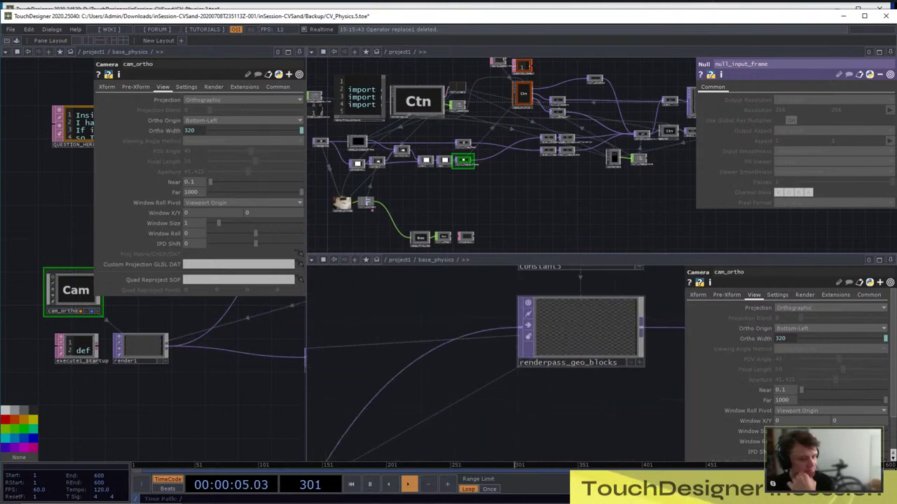
pyautogui.scroll(1, 575, 319)
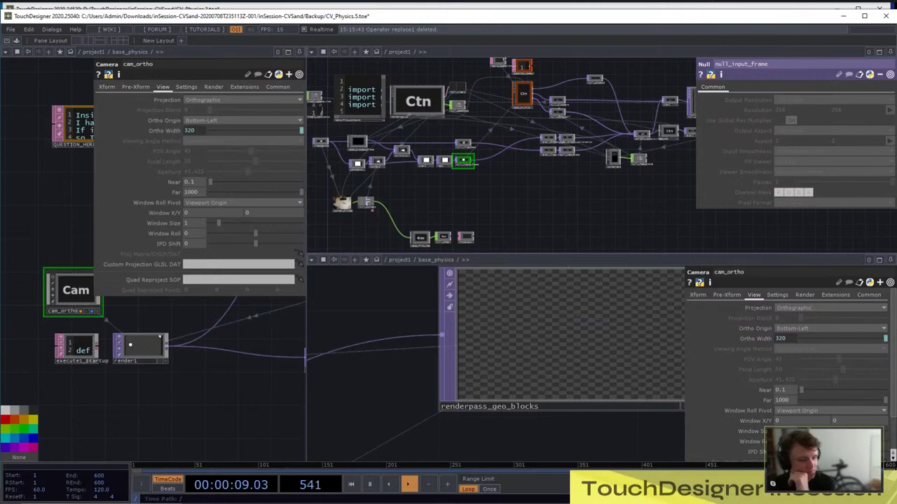
pyautogui.scroll(2, 571, 322)
pyautogui.scroll(-8, 587, 322)
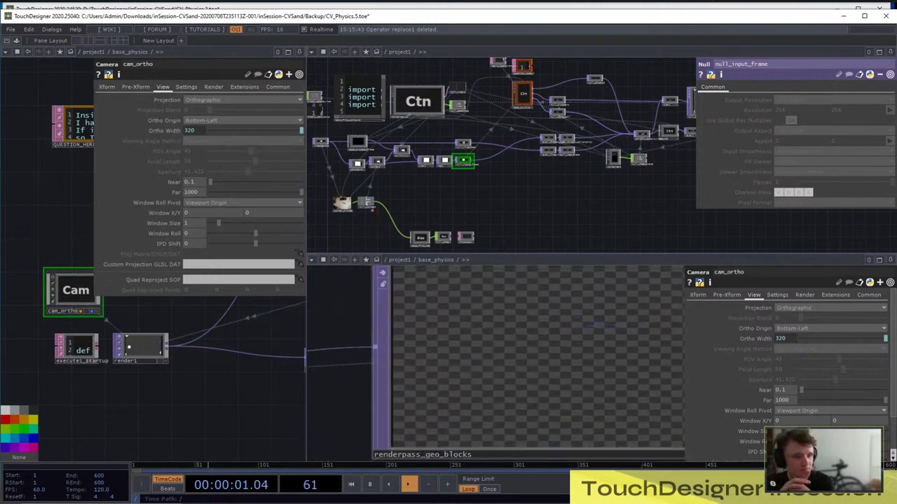
# Examine the geo_CV_Actors network, including actor1, merge1, replicator1 and the operators inside item1
pyautogui.scroll(4, 368, 339)
pyautogui.scroll(3, 370, 341)
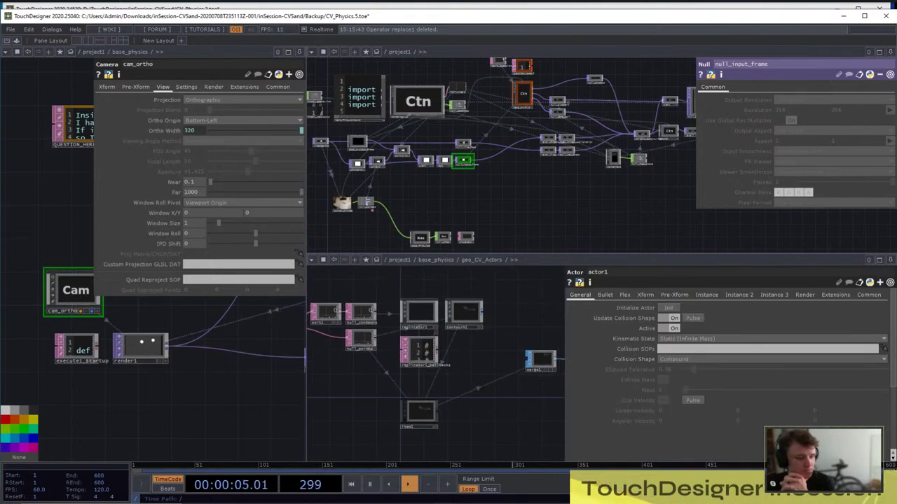
pyautogui.scroll(3, 553, 361)
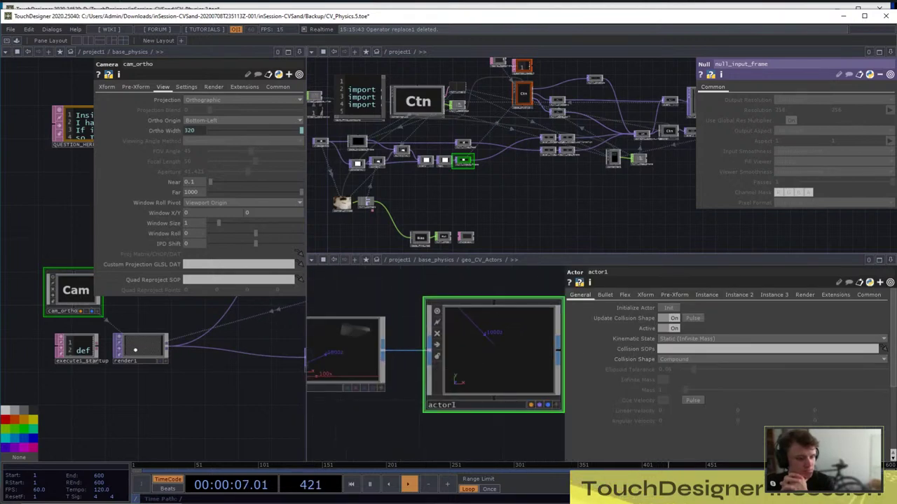
pyautogui.scroll(-2, 521, 344)
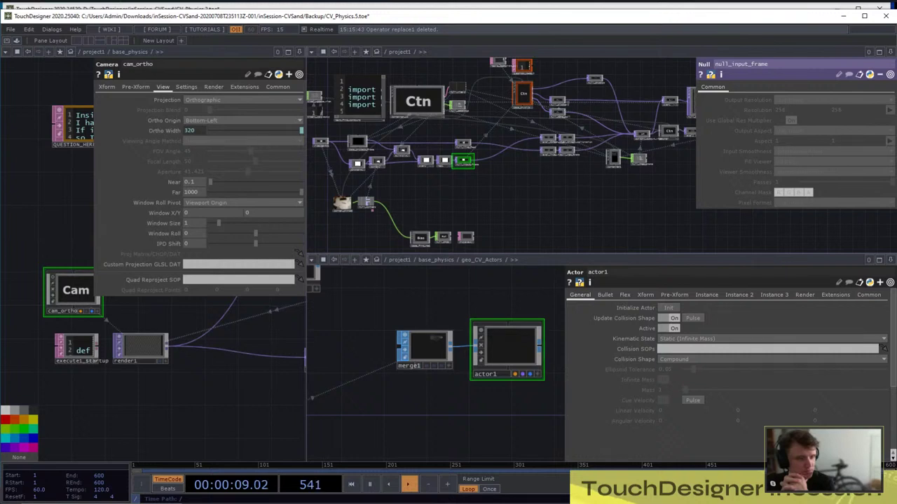
pyautogui.scroll(-4, 508, 331)
pyautogui.scroll(7, 416, 365)
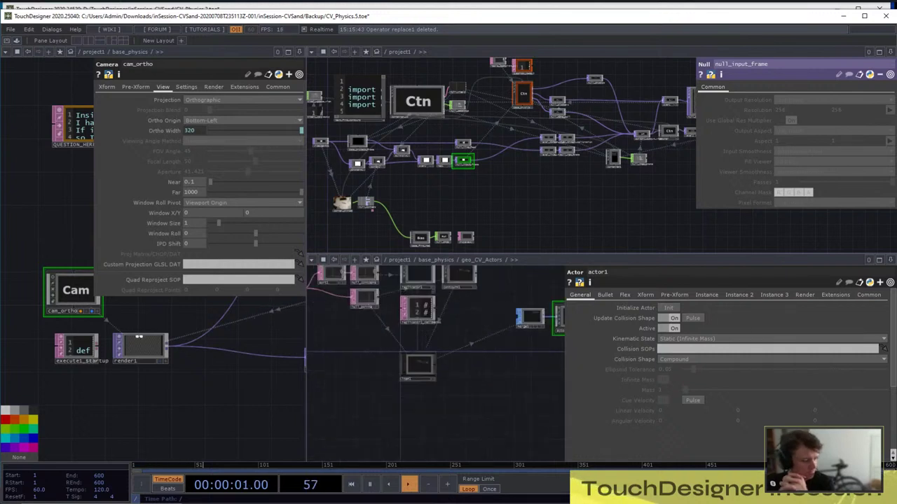
pyautogui.press('p')
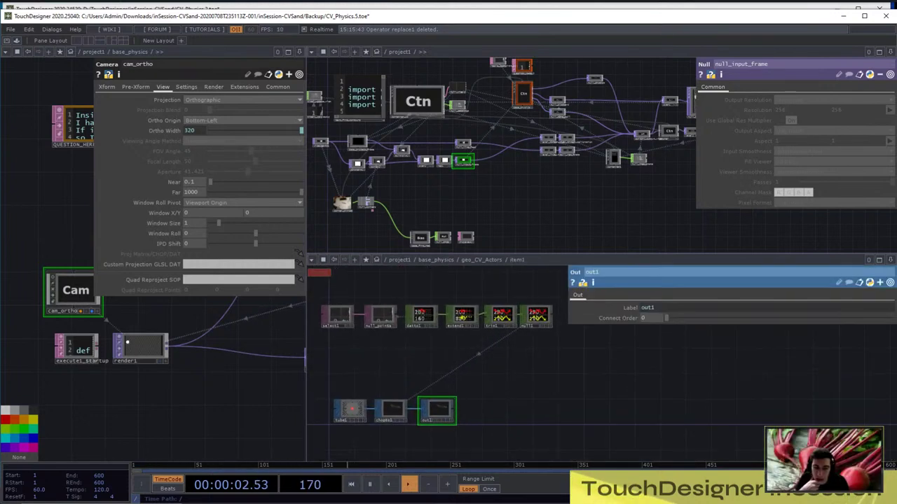
pyautogui.scroll(4, 420, 419)
pyautogui.scroll(-3, 463, 374)
pyautogui.scroll(-5, 409, 382)
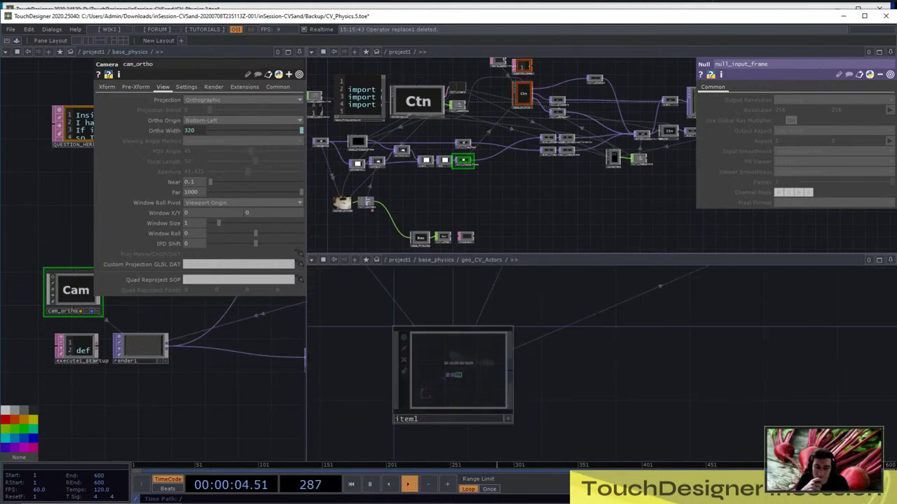
pyautogui.scroll(3, 408, 384)
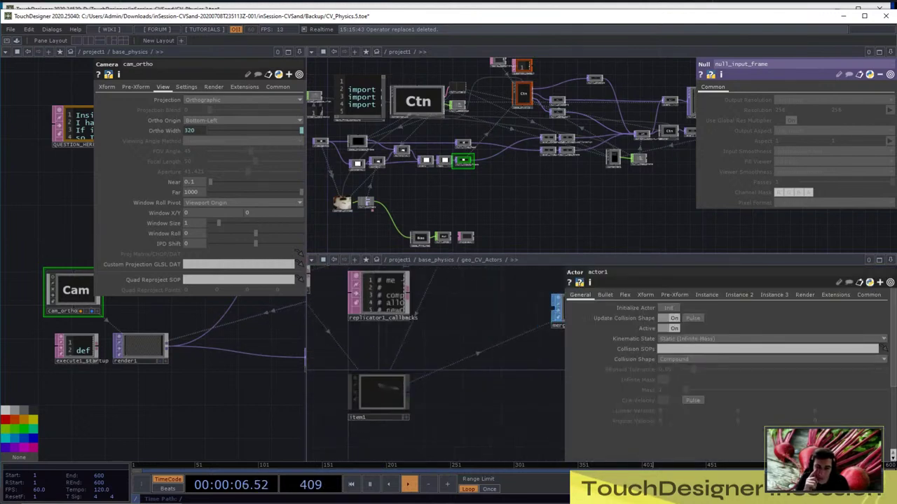
pyautogui.scroll(-5, 479, 418)
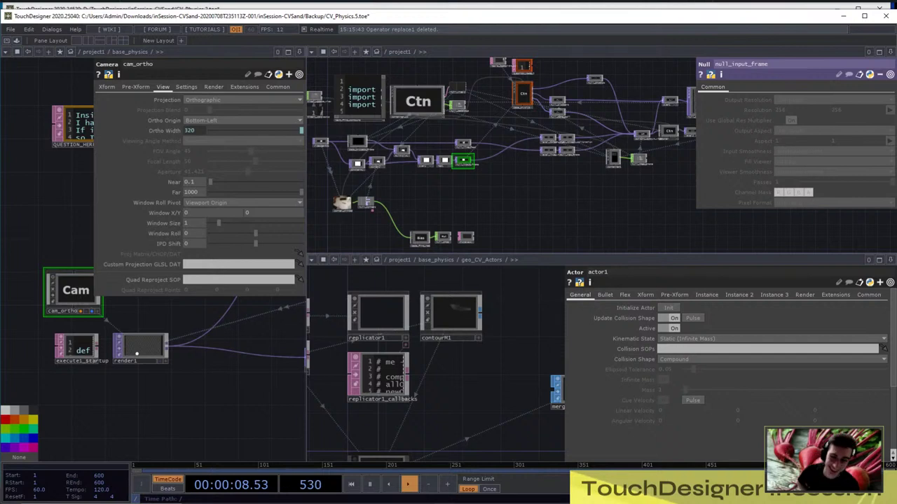
# Copy the replicator network with its tables and callbacks from geo_CV_Actors, leaving out merge1 and actor1, and return to base_physics
pyautogui.moveTo(318, 302); pyautogui.dragTo(355, 299)
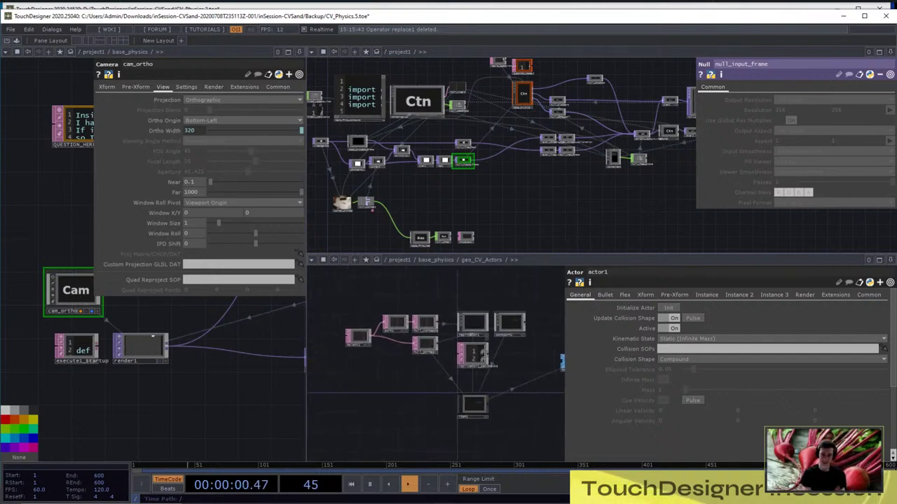
pyautogui.moveTo(355, 299); pyautogui.dragTo(518, 365, button='right')
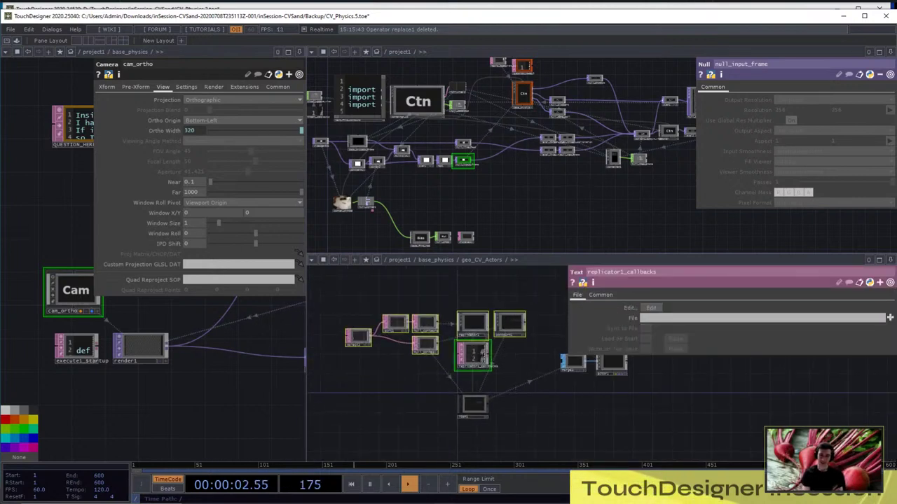
pyautogui.press('u')
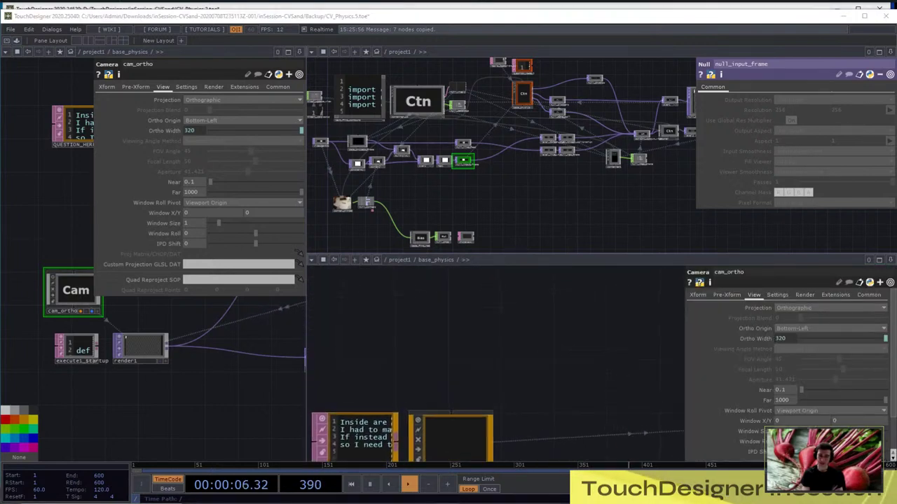
# Create a Geometry COMP in base_physics, placed just above geo_CV_Actors
pyautogui.press('Tab')
pyautogui.press('Up')
pyautogui.press('Up')
pyautogui.click(302, 218)
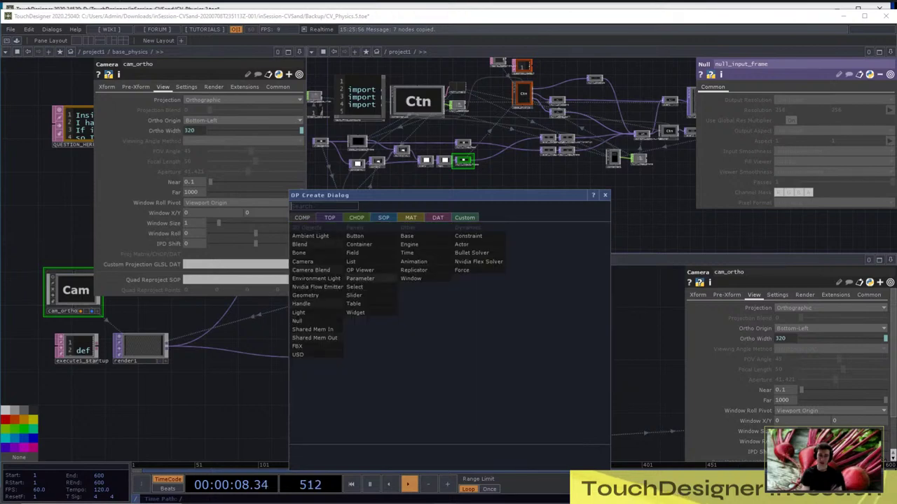
pyautogui.press('Return')
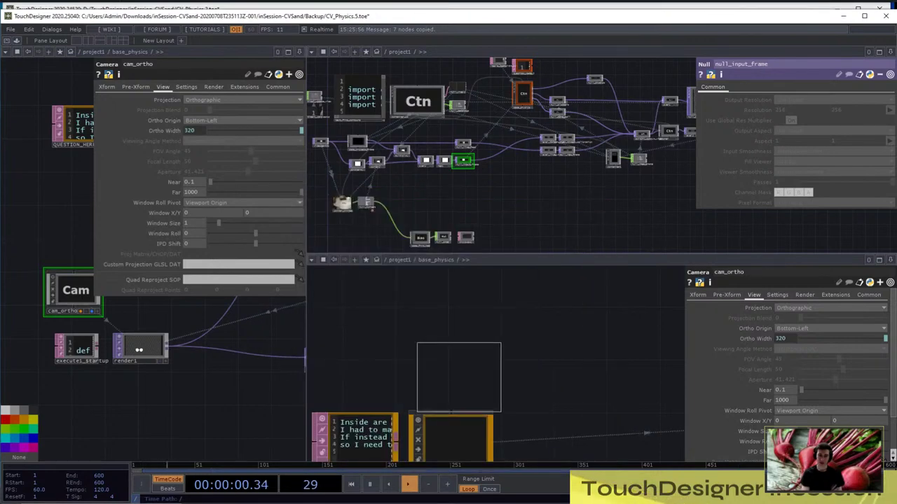
pyautogui.click(450, 356)
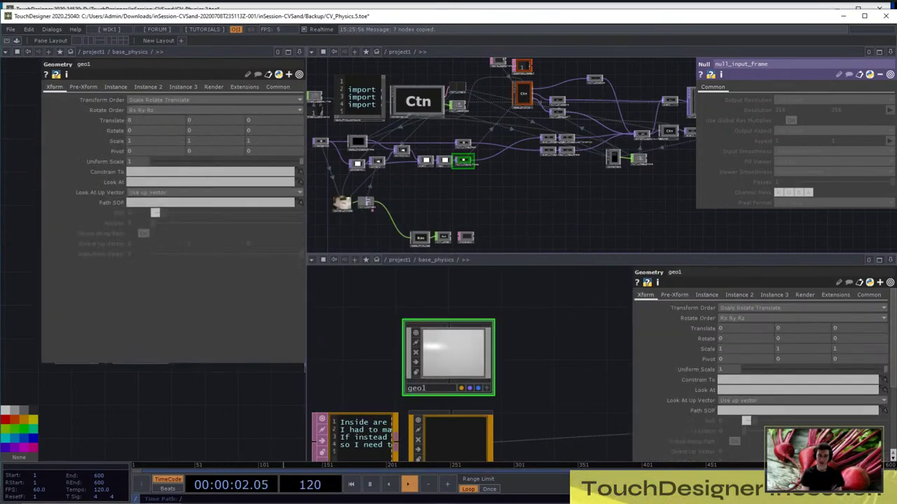
# Inside the new Geometry COMP, delete the default torus and paste the copied replicator network
pyautogui.press('i')
pyautogui.rightClick(450, 316)
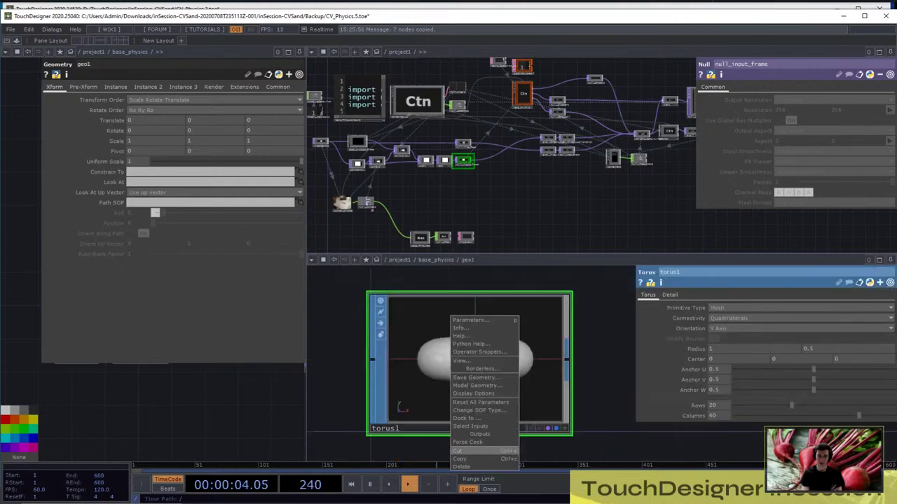
pyautogui.click(460, 467)
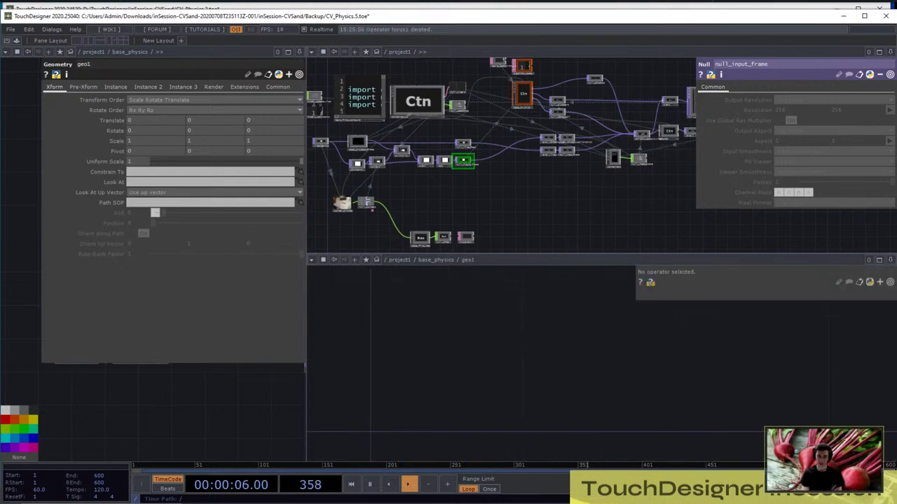
pyautogui.hotkey('ctrl', 'v')
pyautogui.press('h')
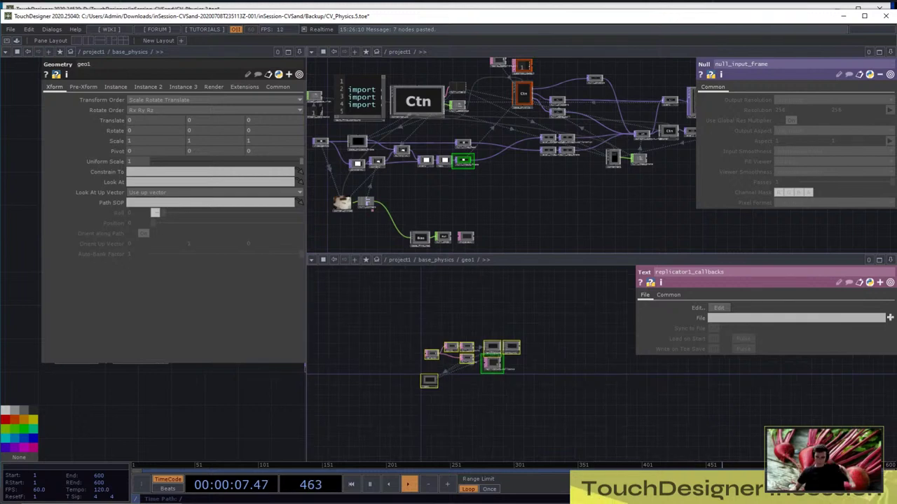
# Add a Merge SOP inside geo1, beside the pasted replicator operators
pyautogui.press('Tab')
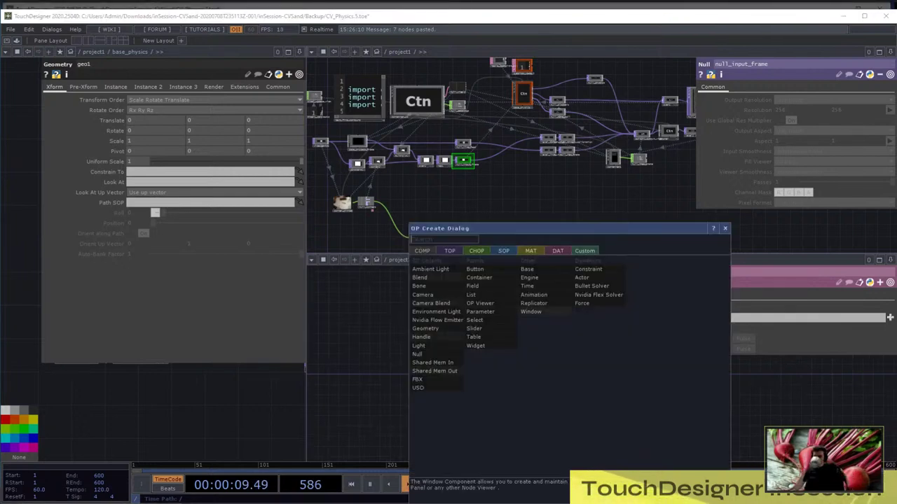
pyautogui.click(503, 250)
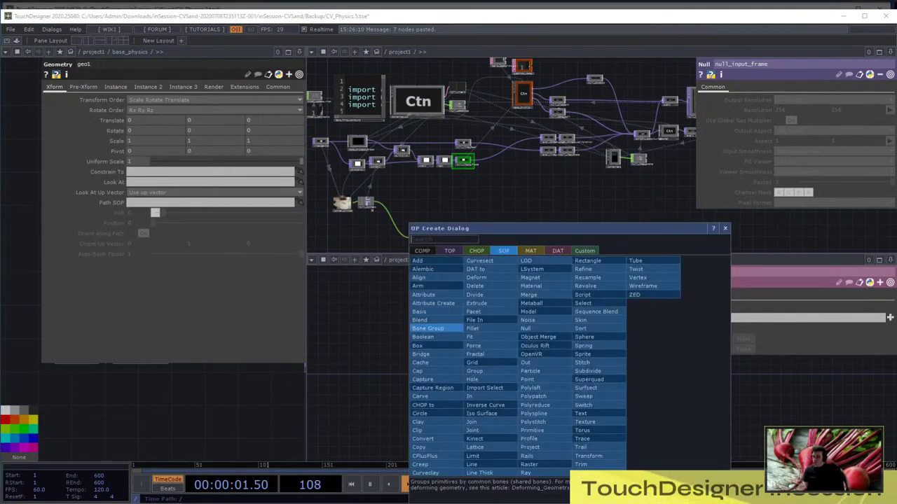
pyautogui.click(530, 294)
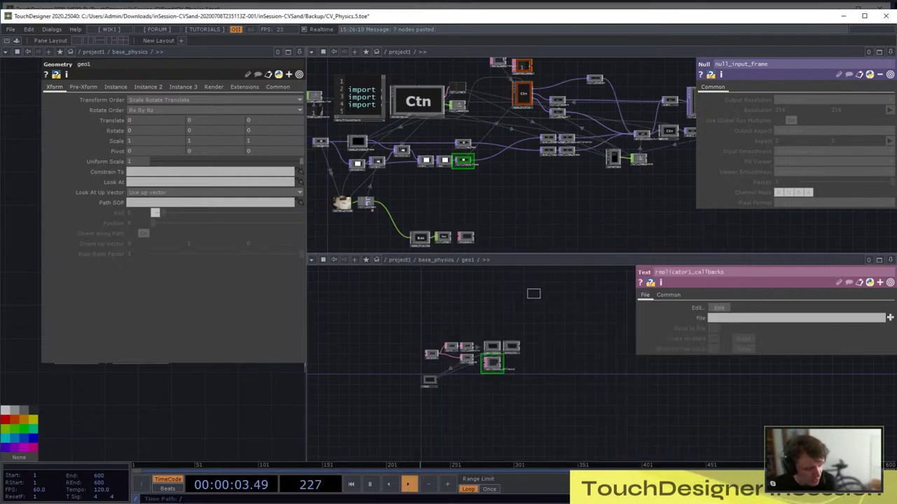
pyautogui.click(554, 374)
pyautogui.scroll(3, 554, 371)
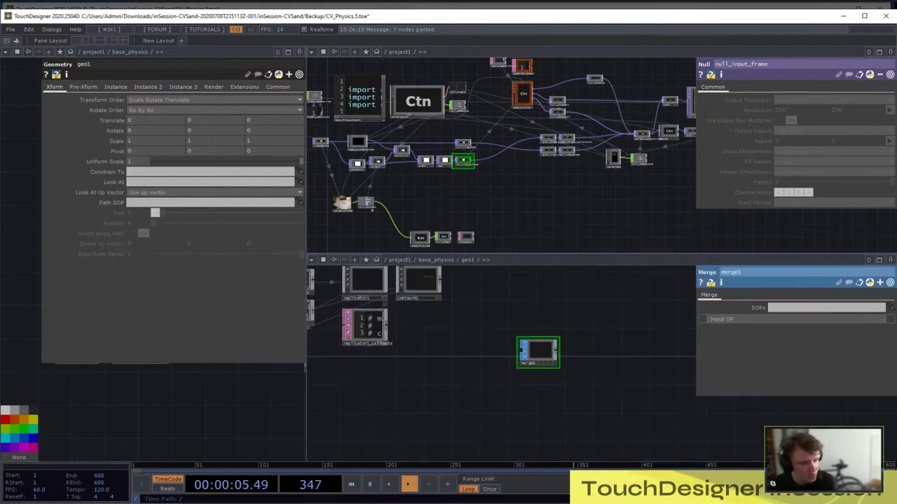
# Set the SOPs parameter of merge1 in geo1 to item*/out1
pyautogui.click(805, 307)
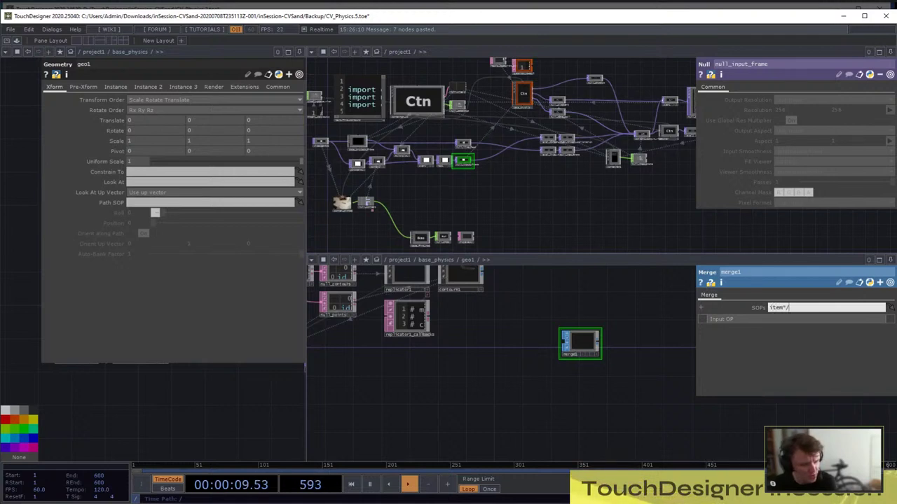
pyautogui.write('item*/out1')
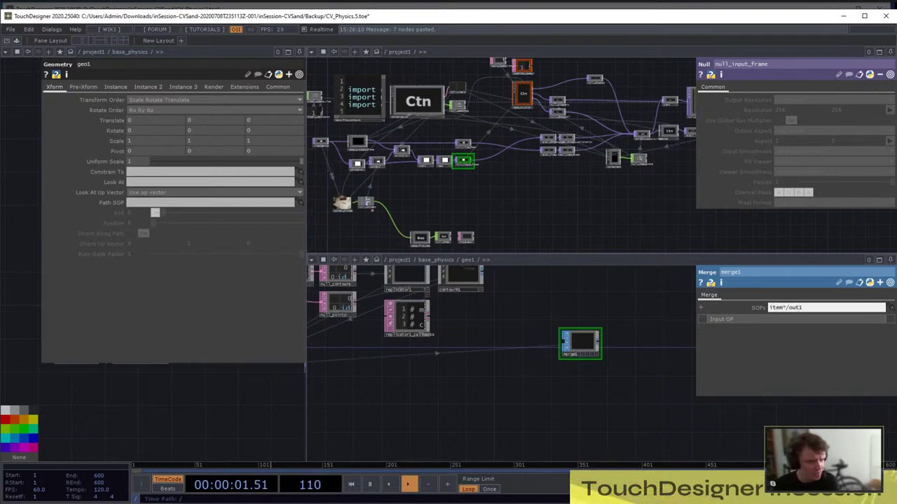
pyautogui.scroll(4, 636, 346)
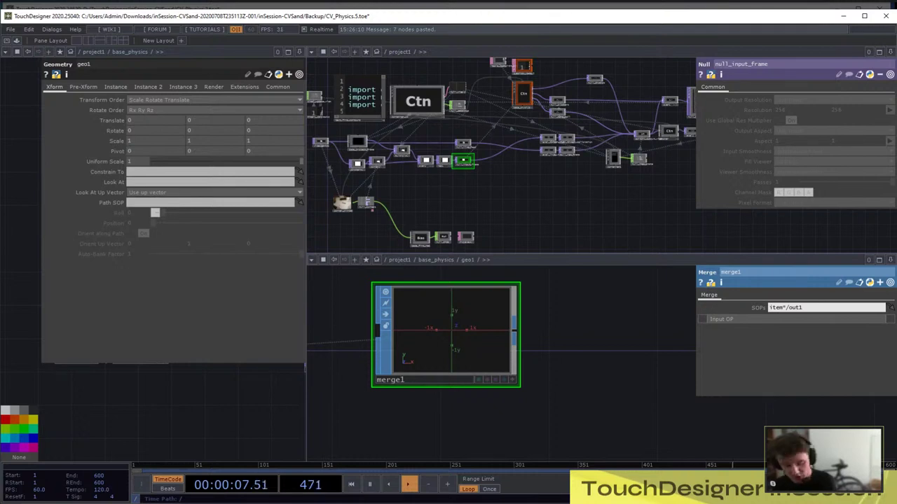
# Go into actor1 inside geo_CV_Actors and open the actor's parameters in a separate window
pyautogui.press('u')
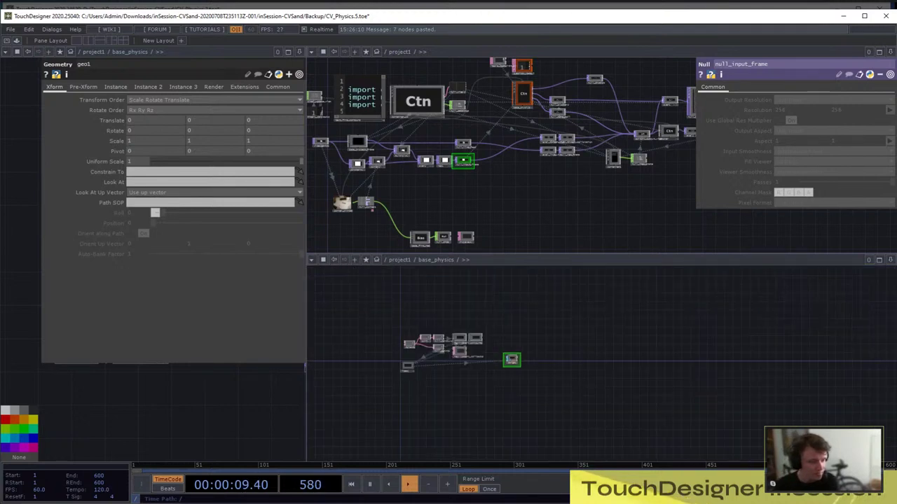
pyautogui.scroll(-3, 500, 322)
pyautogui.scroll(6, 506, 359)
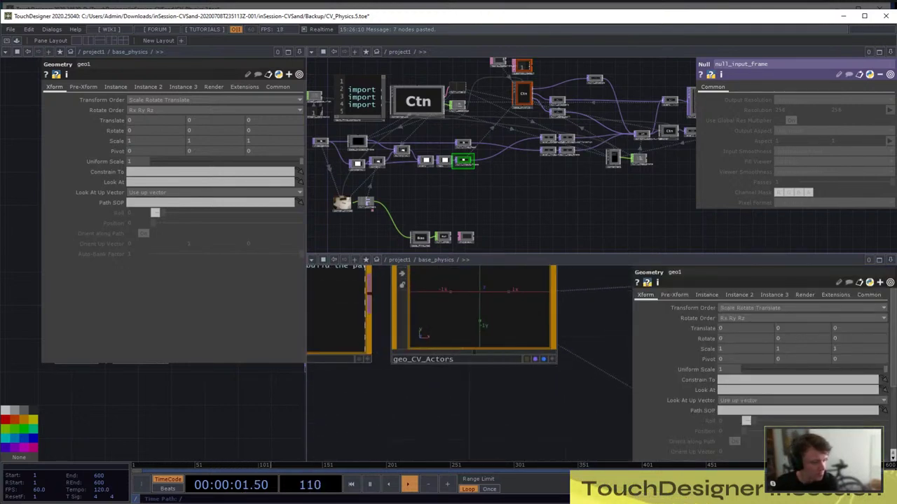
pyautogui.press('p')
pyautogui.scroll(5, 608, 359)
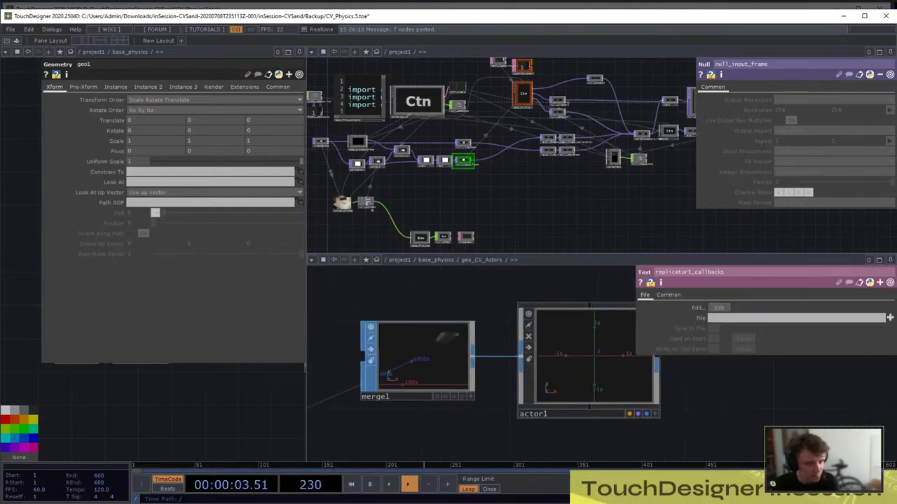
pyautogui.scroll(5, 589, 357)
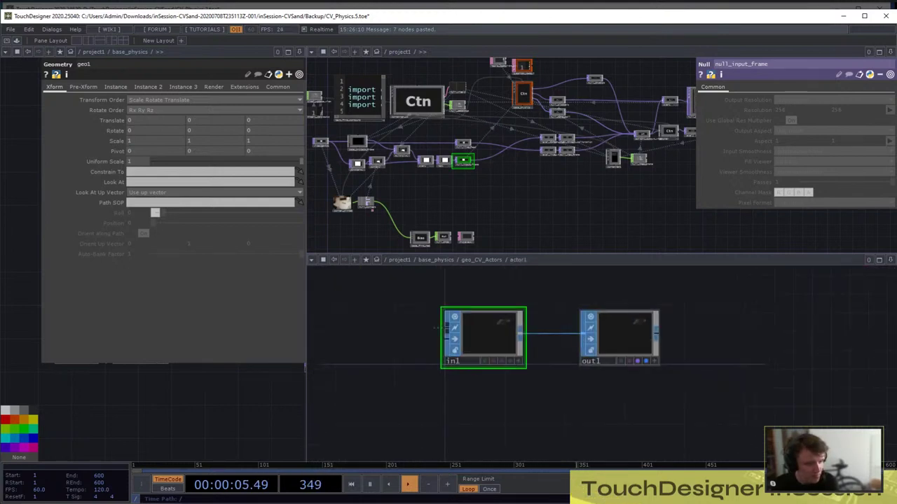
pyautogui.rightClick(513, 263)
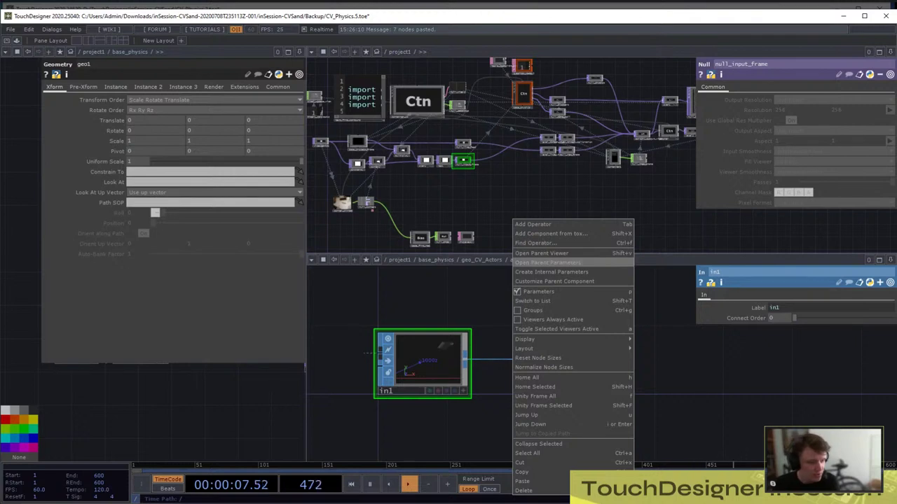
pyautogui.click(548, 262)
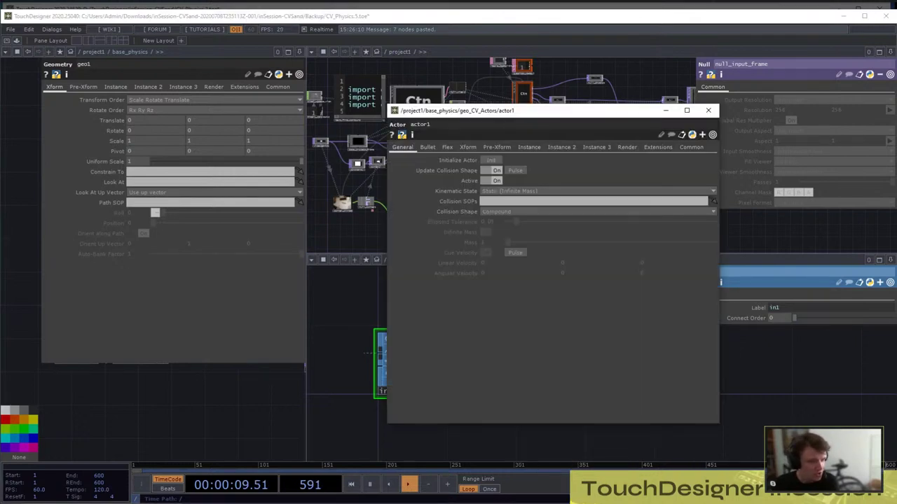
# Assign the inner out1 as actor1's Collision SOPs, then return to geo_CV_Actors and close the parameter window
pyautogui.moveTo(532, 110); pyautogui.dragTo(380, 46)
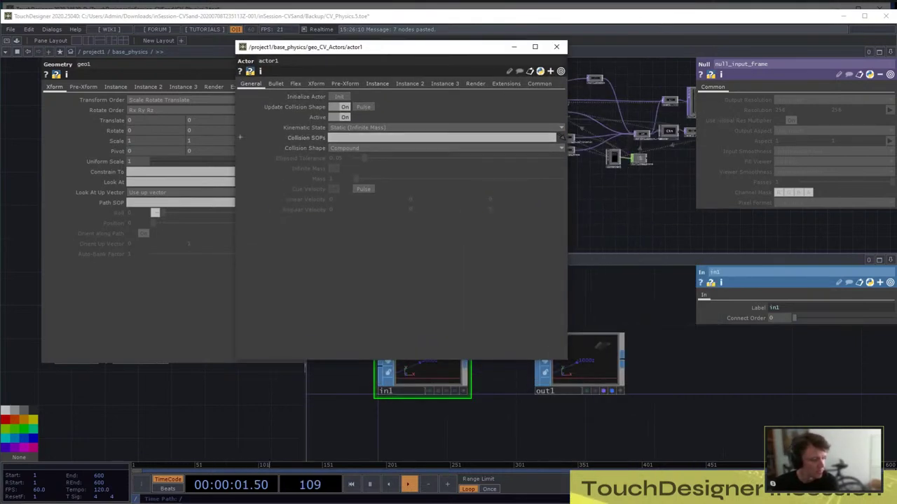
pyautogui.moveTo(502, 382); pyautogui.dragTo(545, 440)
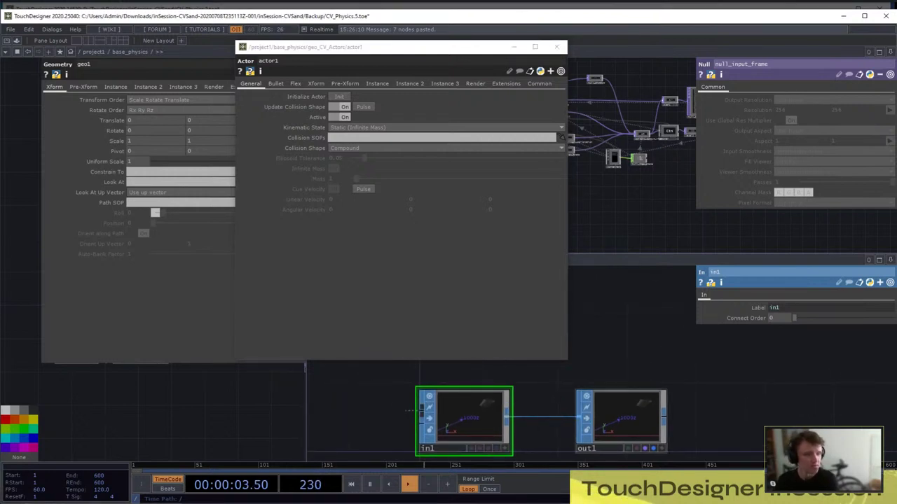
pyautogui.moveTo(626, 418); pyautogui.dragTo(443, 137)
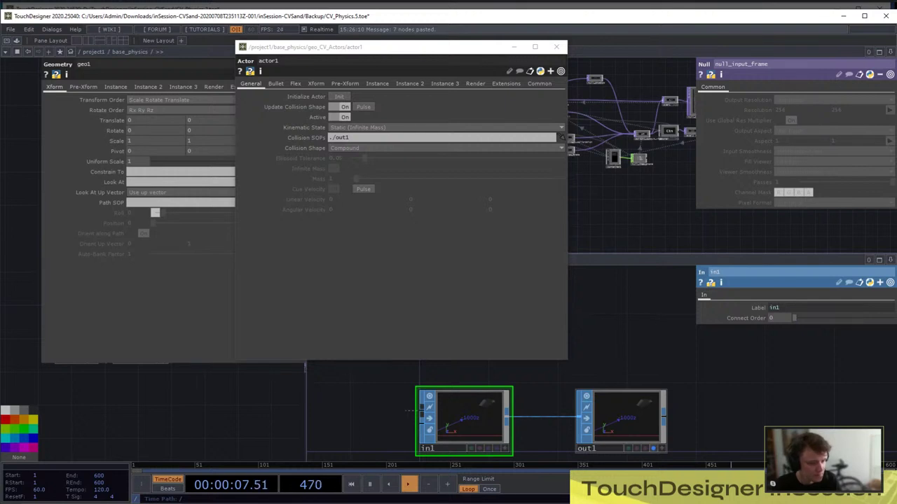
pyautogui.scroll(-5, 408, 412)
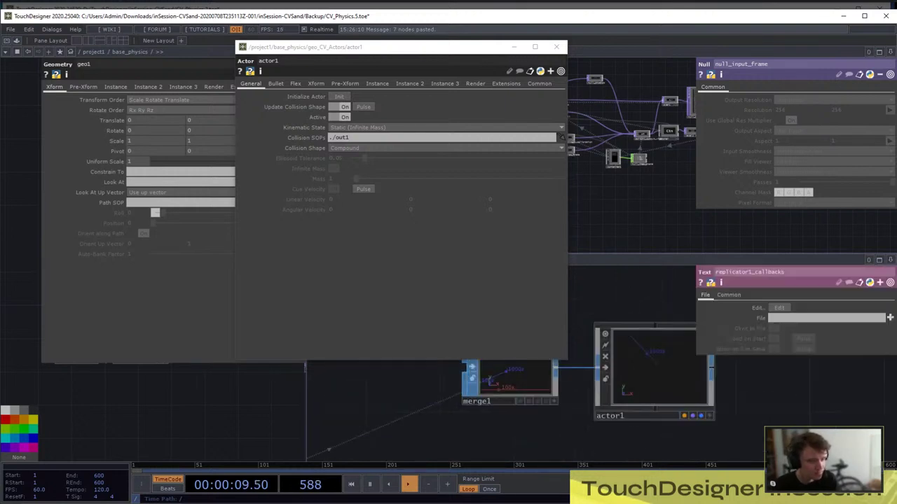
pyautogui.scroll(-5, 652, 367)
pyautogui.scroll(7, 609, 346)
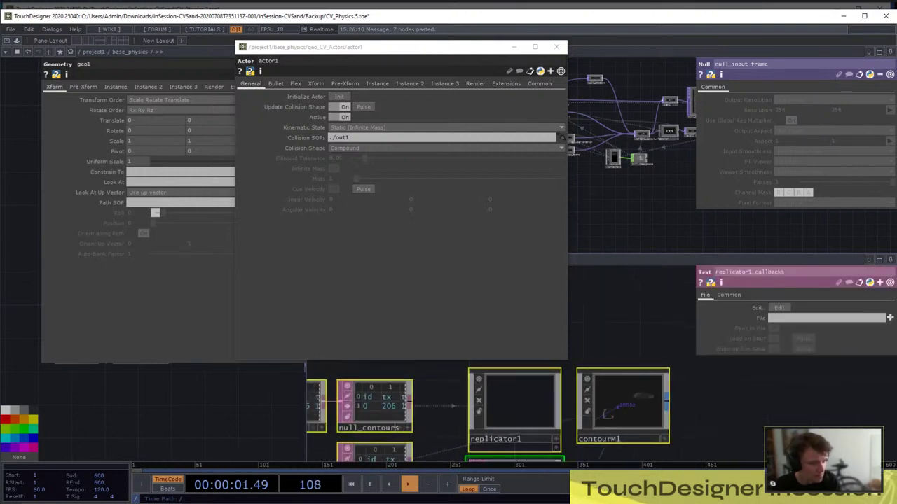
pyautogui.click(556, 46)
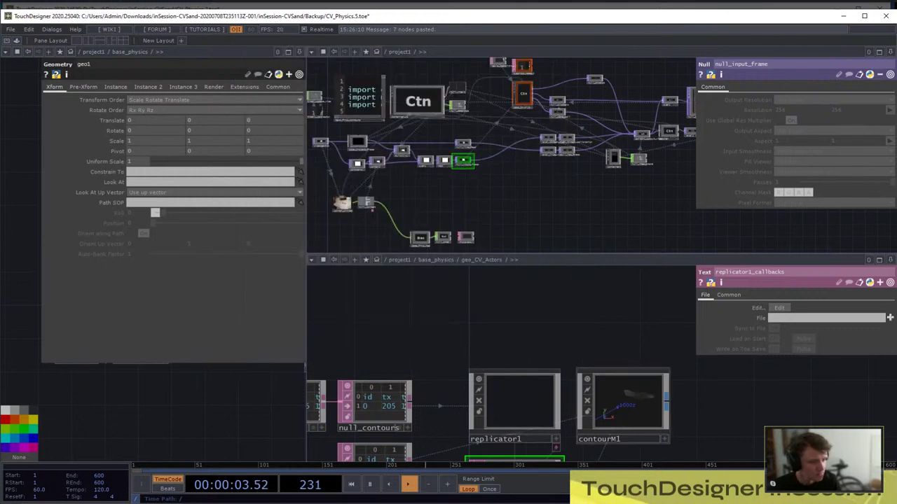
# Inside contourM1, add a Circle SOP below tube1 and feed it into a pasted copy of chopto1
pyautogui.scroll(5, 622, 400)
pyautogui.moveTo(560, 393); pyautogui.dragTo(580, 294)
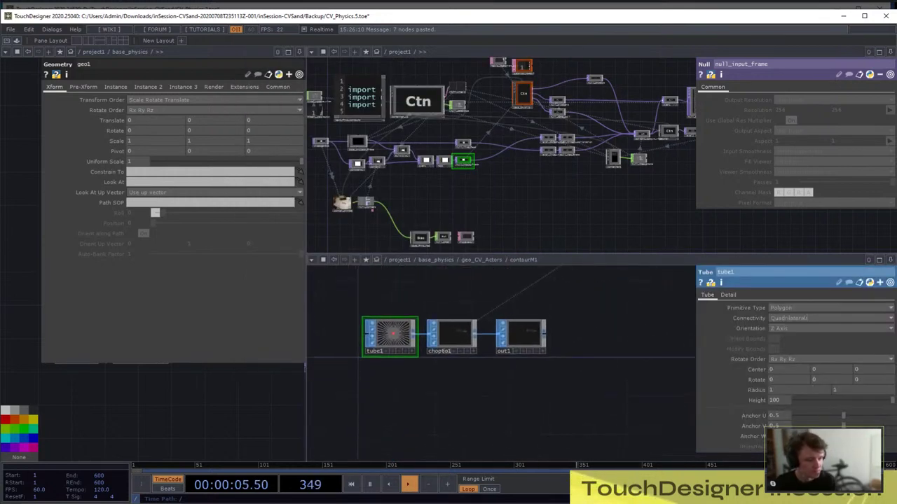
pyautogui.press('Tab')
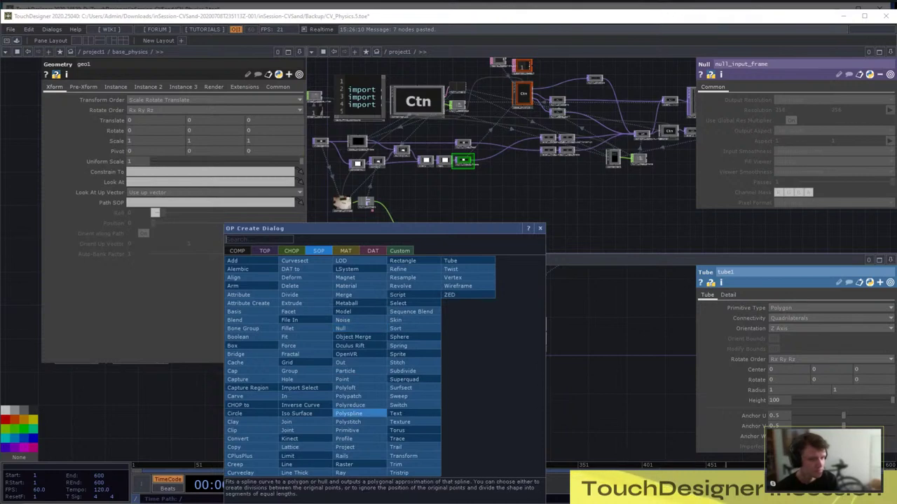
pyautogui.write('circle')
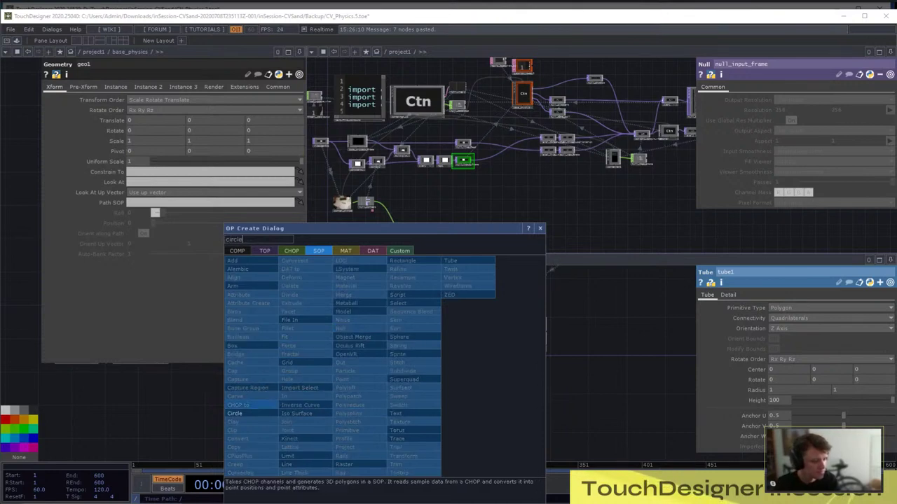
pyautogui.press('Return')
pyautogui.click(386, 403)
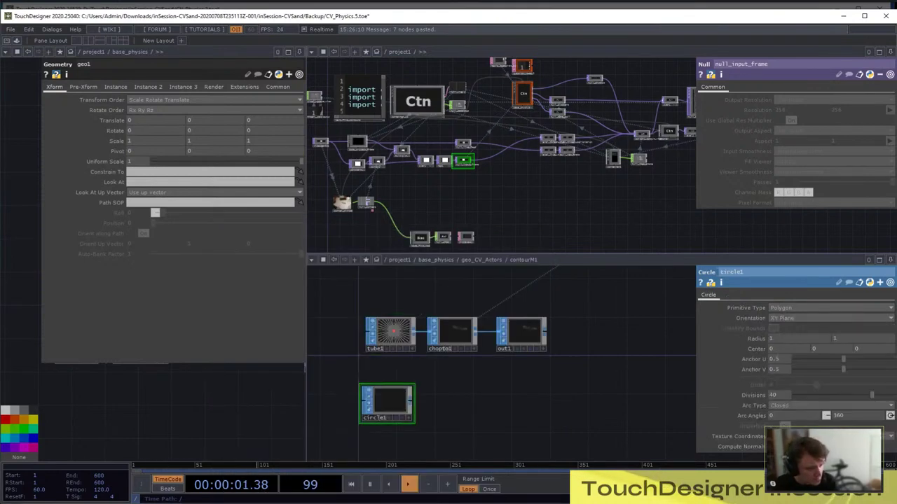
pyautogui.click(453, 333)
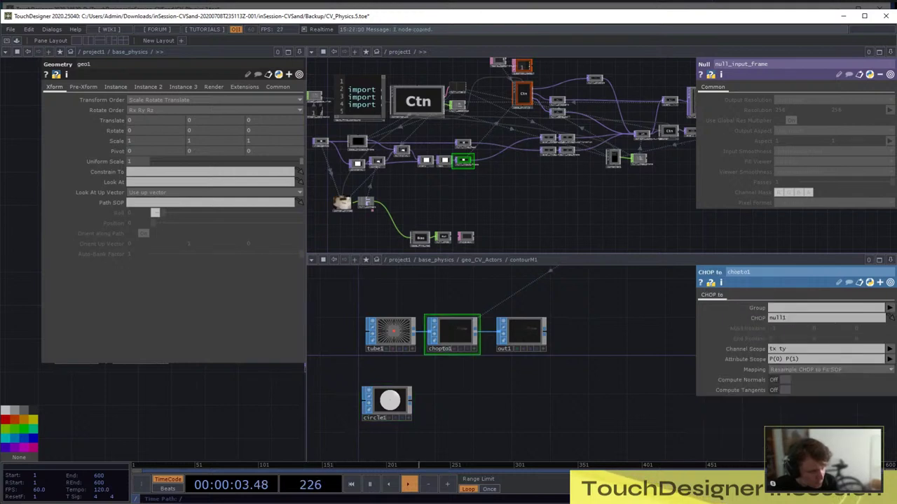
pyautogui.hotkey('ctrl', 'v')
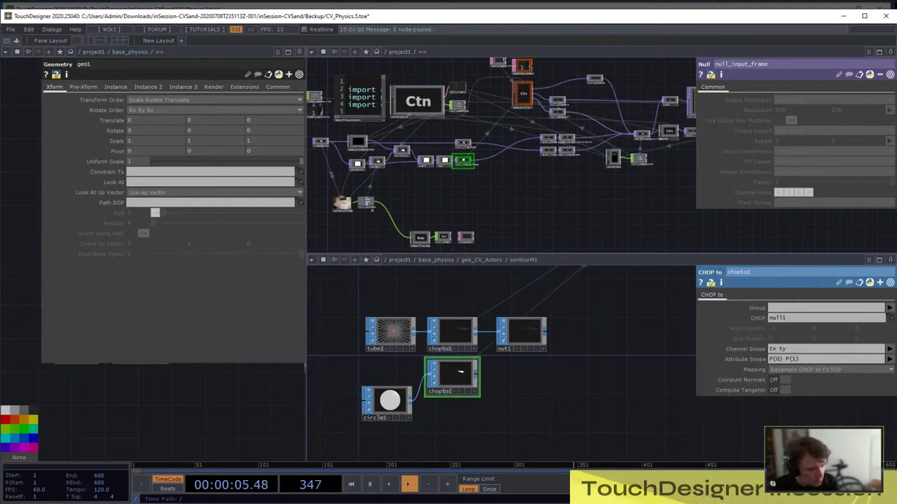
# Branch a Null CHOP off the datto1 output and assign it as the CHOP source of chopto2
pyautogui.scroll(-2, 470, 426)
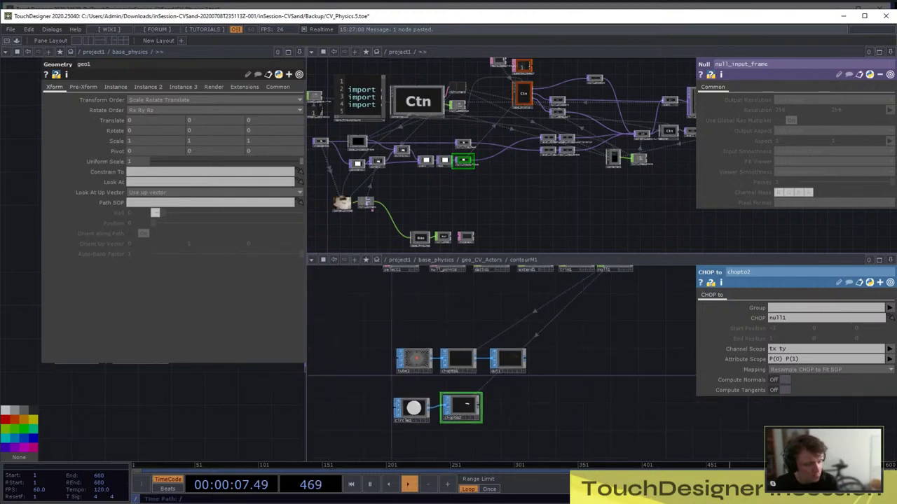
pyautogui.moveTo(494, 314); pyautogui.dragTo(470, 333)
pyautogui.scroll(2, 496, 279)
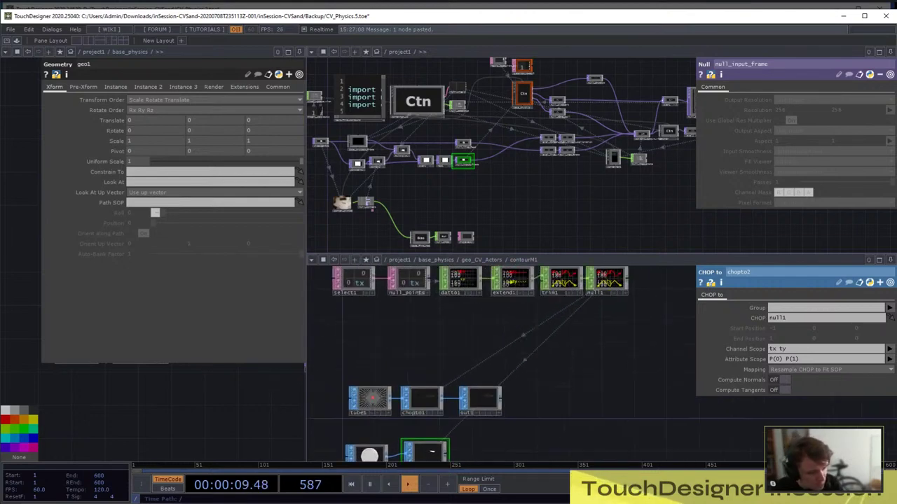
pyautogui.scroll(3, 512, 284)
pyautogui.scroll(-4, 462, 287)
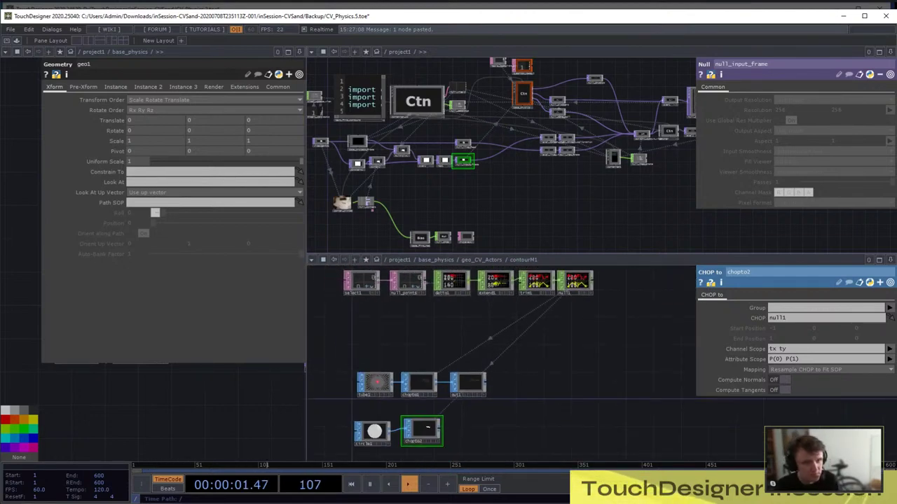
pyautogui.middleClick(470, 281)
pyautogui.click(485, 270)
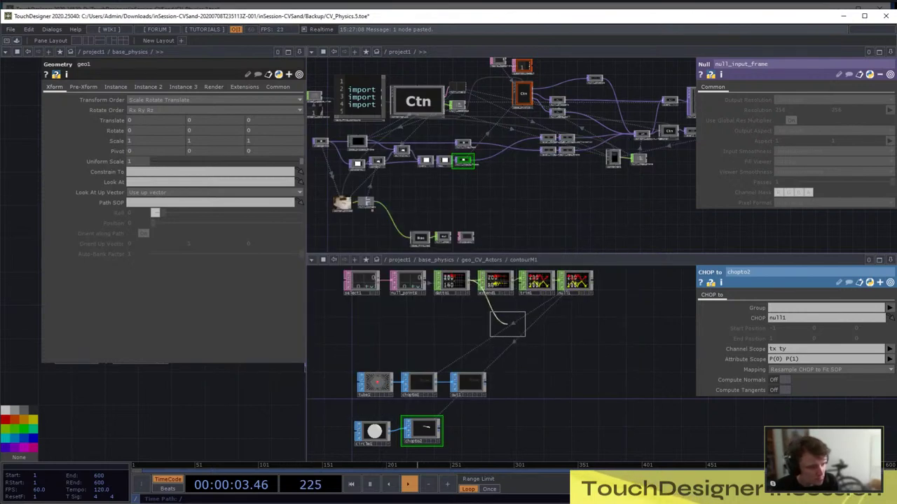
pyautogui.click(507, 323)
pyautogui.click(422, 429)
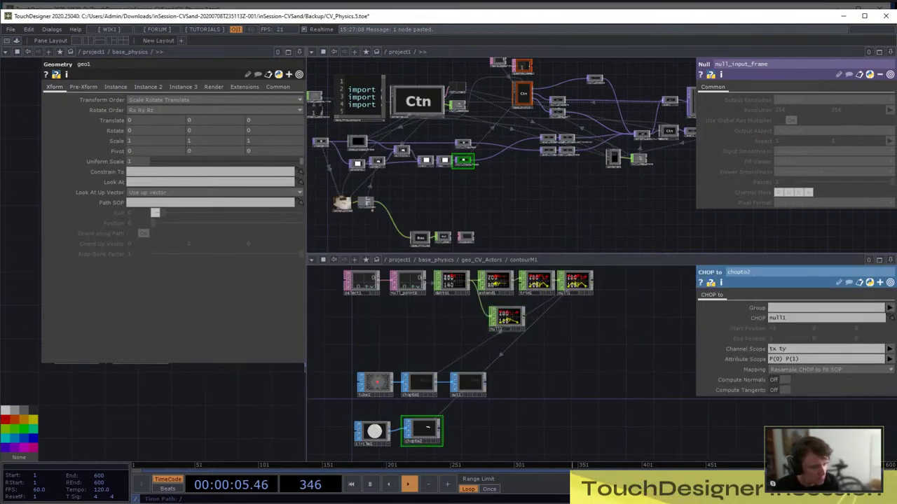
pyautogui.moveTo(506, 317); pyautogui.dragTo(809, 319)
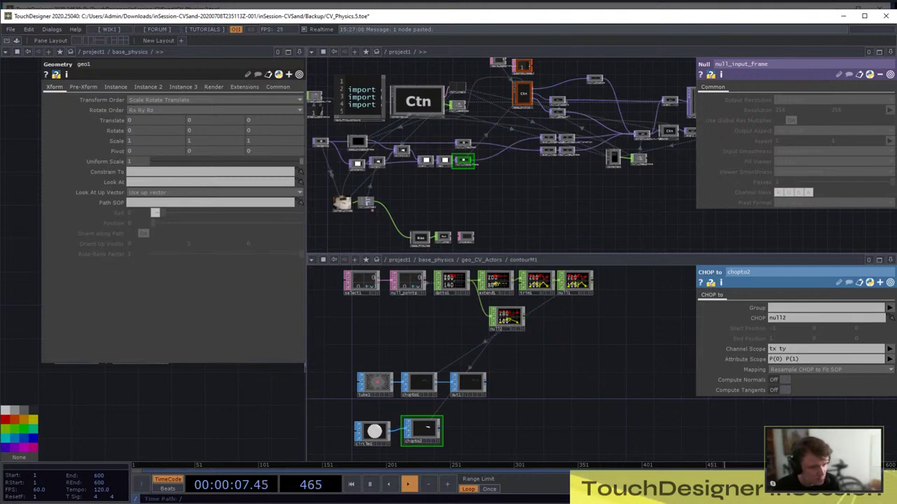
# Add an Out SOP connected after chopto2 in contourM1
pyautogui.press('Tab')
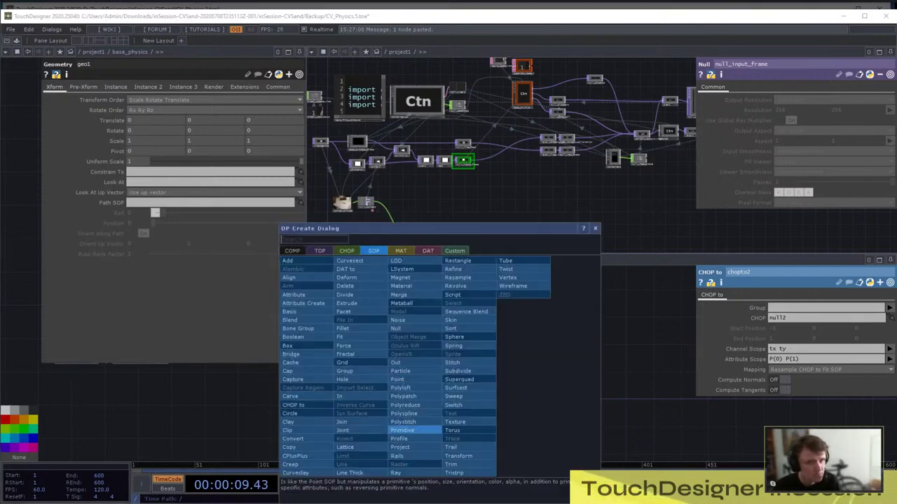
pyautogui.write('out')
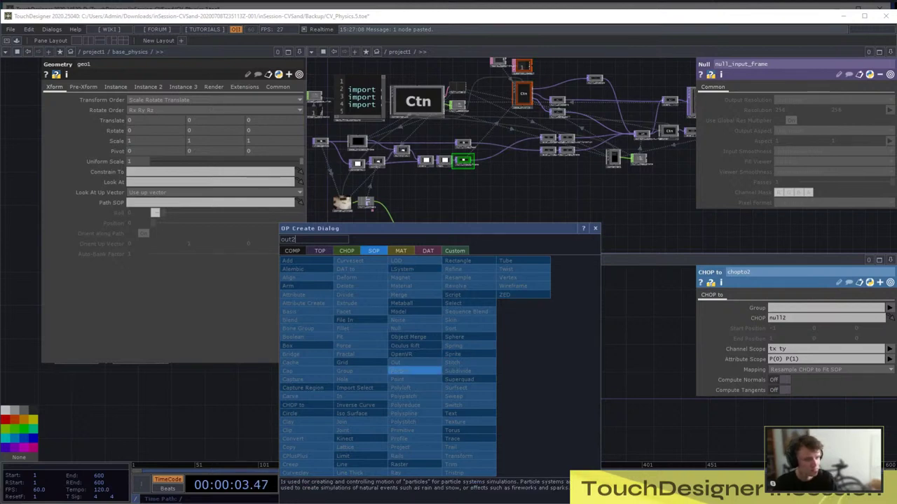
pyautogui.press('Return')
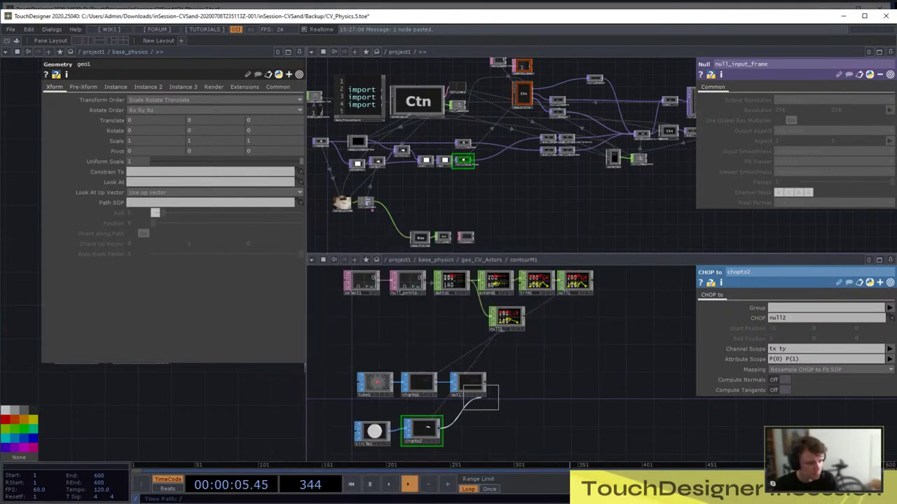
pyautogui.click(465, 428)
# Return to geo_CV_Actors, move merge1 up and paste a copy of it directly below
pyautogui.scroll(-10, 488, 379)
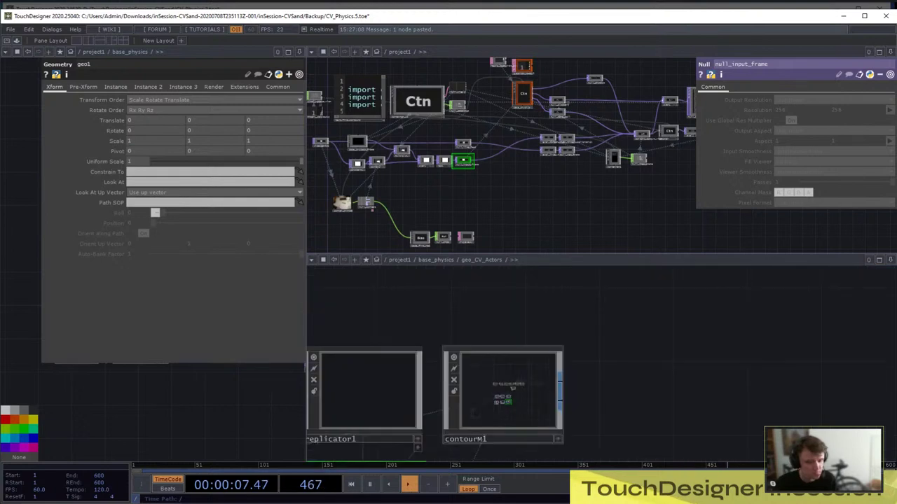
pyautogui.scroll(-7, 430, 371)
pyautogui.scroll(6, 517, 441)
pyautogui.moveTo(517, 441); pyautogui.dragTo(498, 386)
pyautogui.press('Tab')
pyautogui.press('Escape')
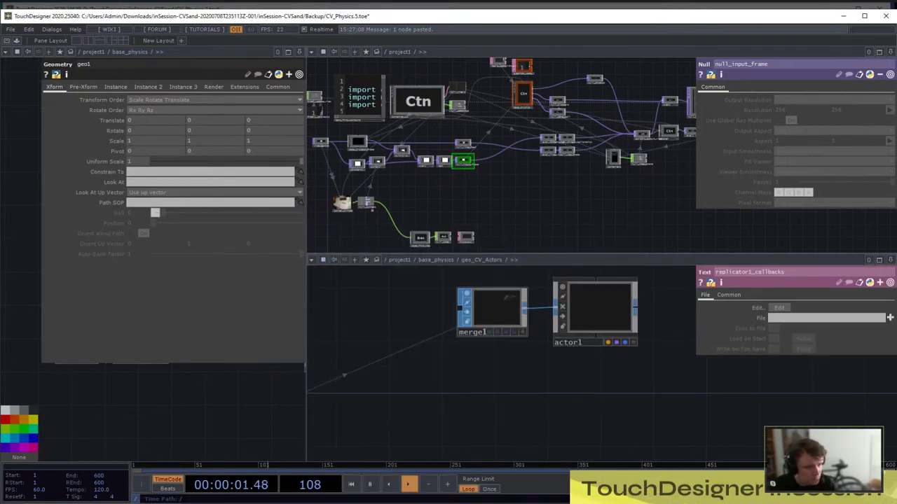
pyautogui.click(495, 309)
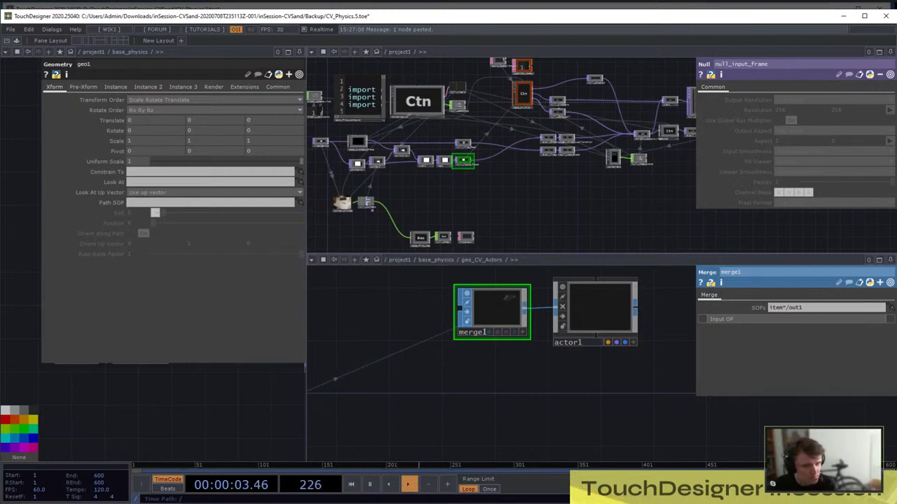
pyautogui.moveTo(495, 311); pyautogui.dragTo(490, 290)
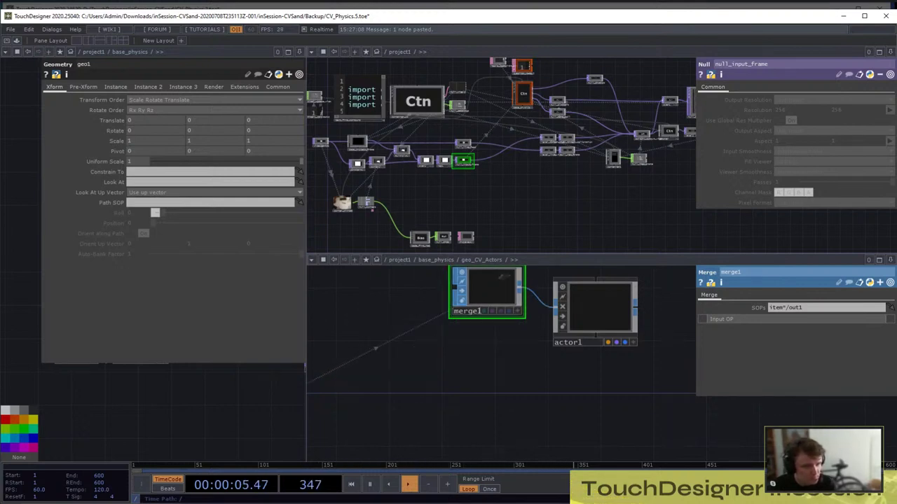
pyautogui.hotkey('ctrl', 'v')
# Set the SOPs of the pasted Merge to item*/out2
pyautogui.click(826, 307)
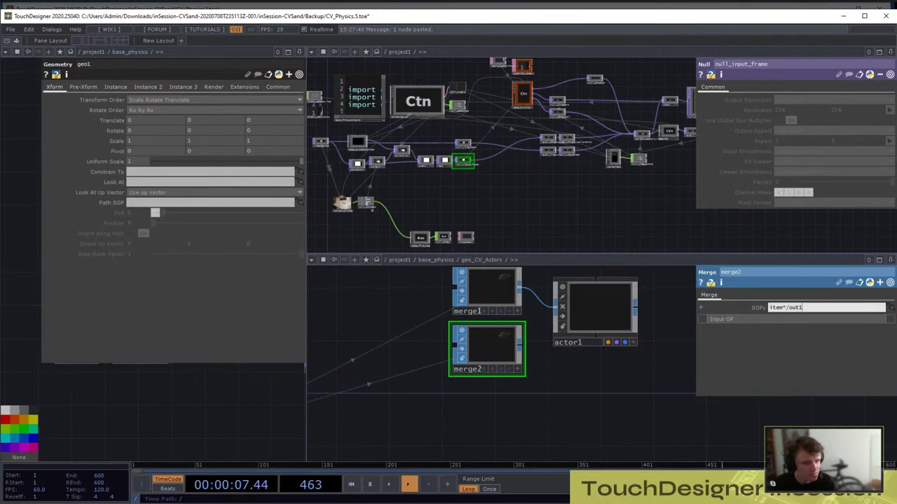
pyautogui.press('BackSpace')
pyautogui.write('2')
pyautogui.press('Return')
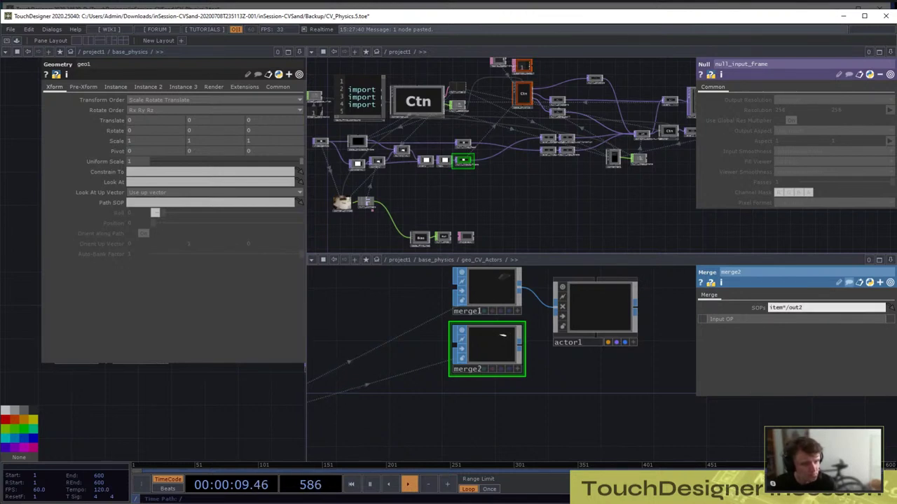
# Paste a copy of in1 below it inside actor1, then connect merge2 to actor1's second input
pyautogui.scroll(6, 604, 314)
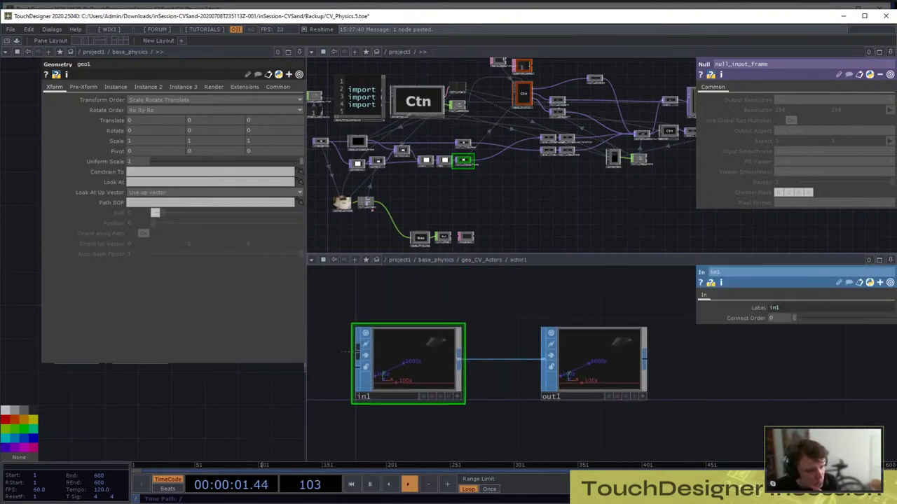
pyautogui.moveTo(518, 417); pyautogui.dragTo(531, 357)
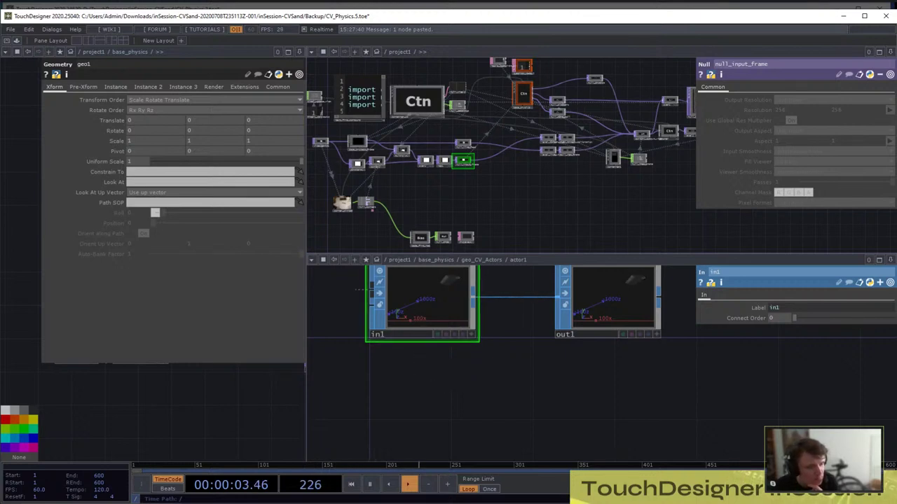
pyautogui.hotkey('ctrl', 'v')
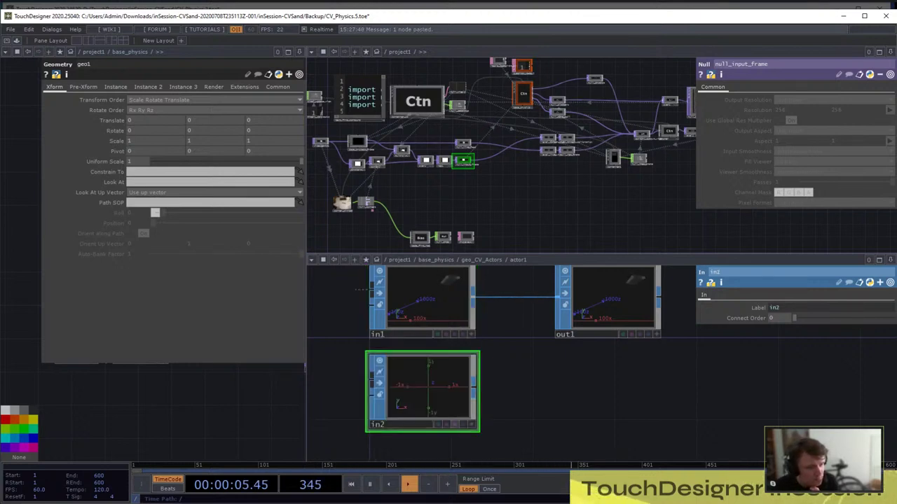
pyautogui.scroll(-5, 545, 382)
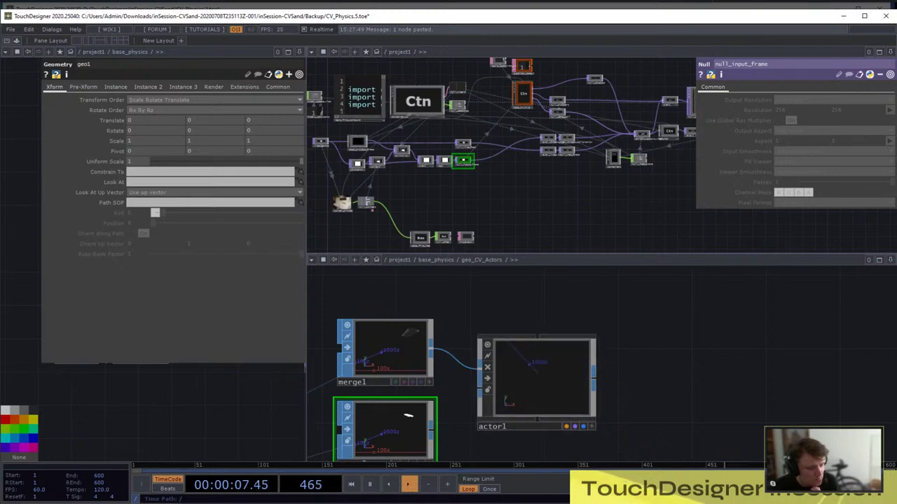
pyautogui.moveTo(431, 430); pyautogui.dragTo(480, 389)
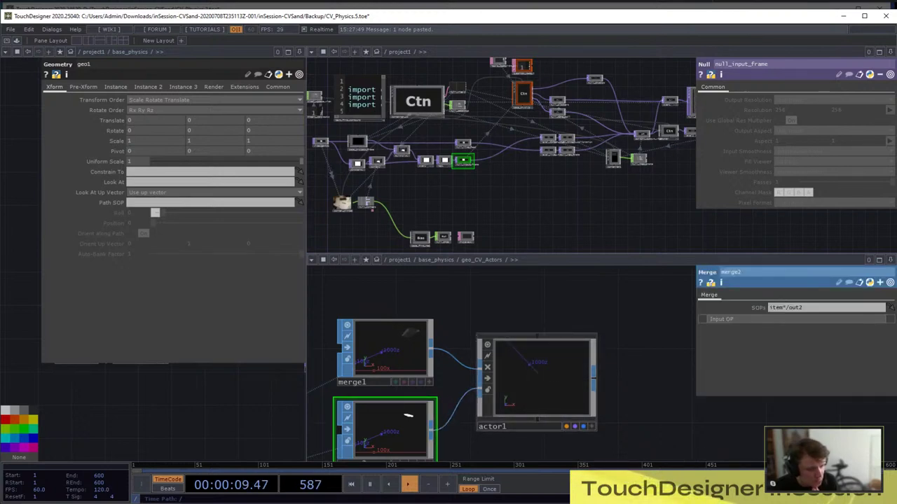
# Go up to base_physics and delete the geo1 component above geo_CV_Actors
pyautogui.scroll(-10, 519, 372)
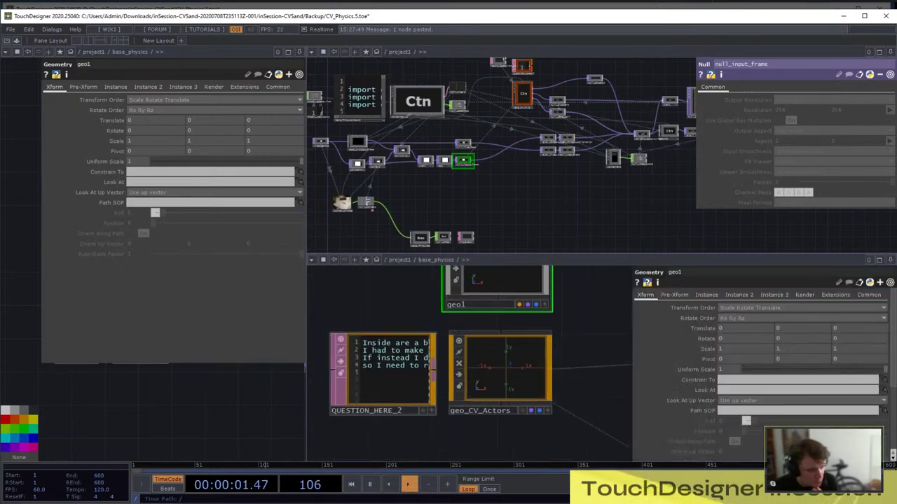
pyautogui.scroll(-7, 389, 364)
pyautogui.scroll(12, 472, 361)
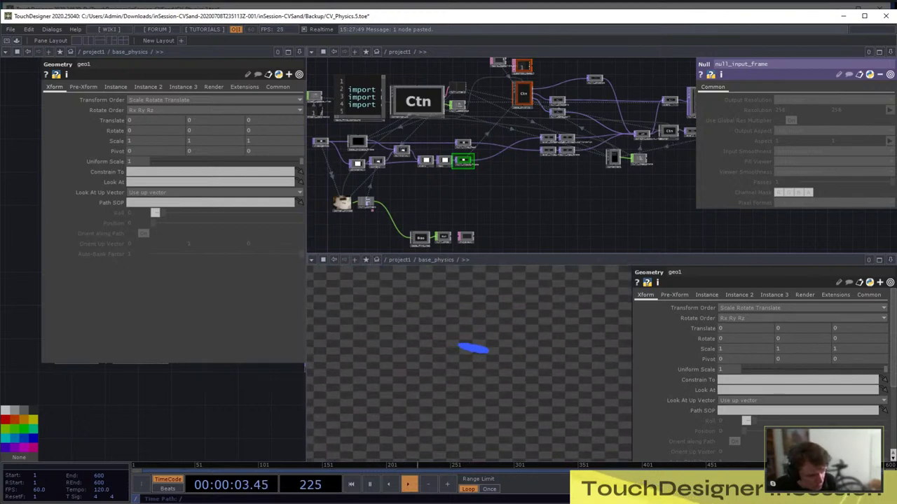
pyautogui.scroll(-8, 469, 350)
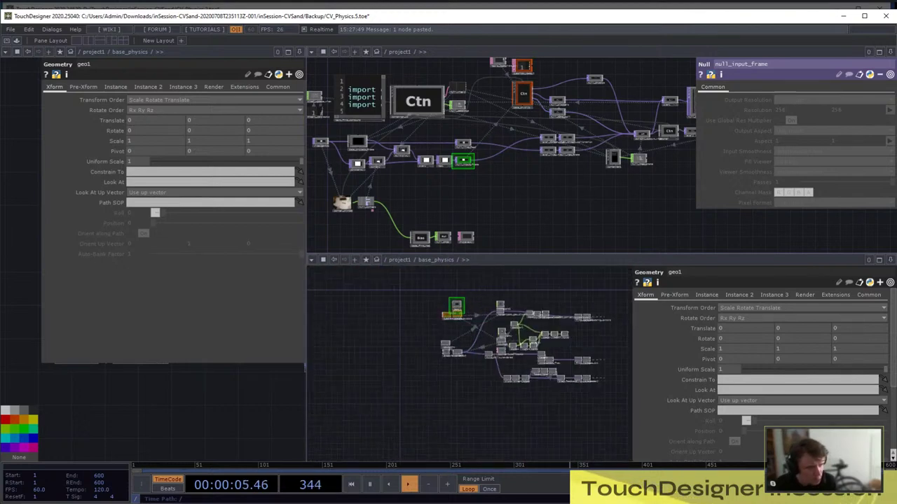
pyautogui.scroll(4, 438, 302)
pyautogui.rightClick(526, 315)
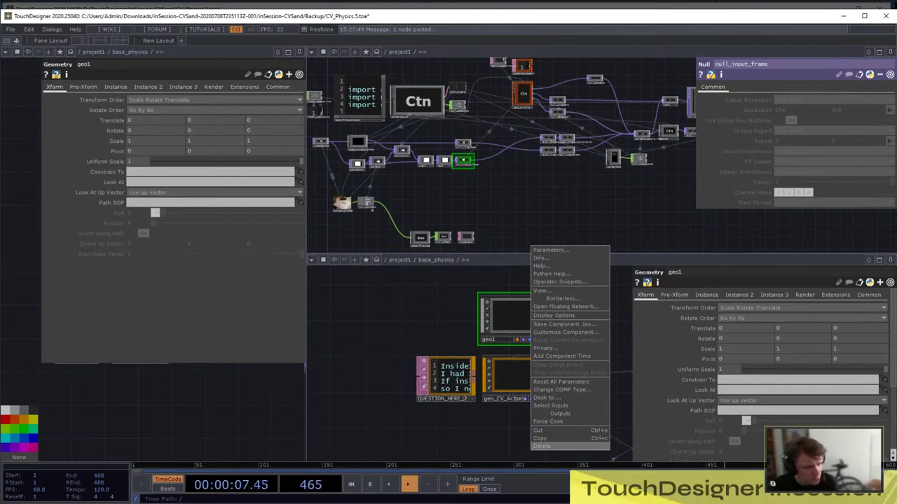
pyautogui.click(543, 446)
# Examine the output of render1 in base_physics to check how the balls are rendered
pyautogui.scroll(-8, 476, 357)
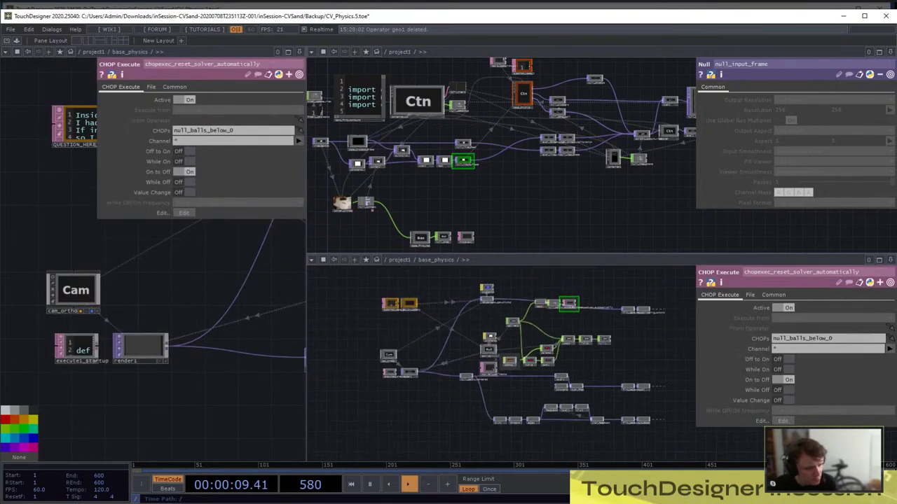
pyautogui.moveTo(420, 378); pyautogui.dragTo(479, 356)
pyautogui.scroll(6, 435, 341)
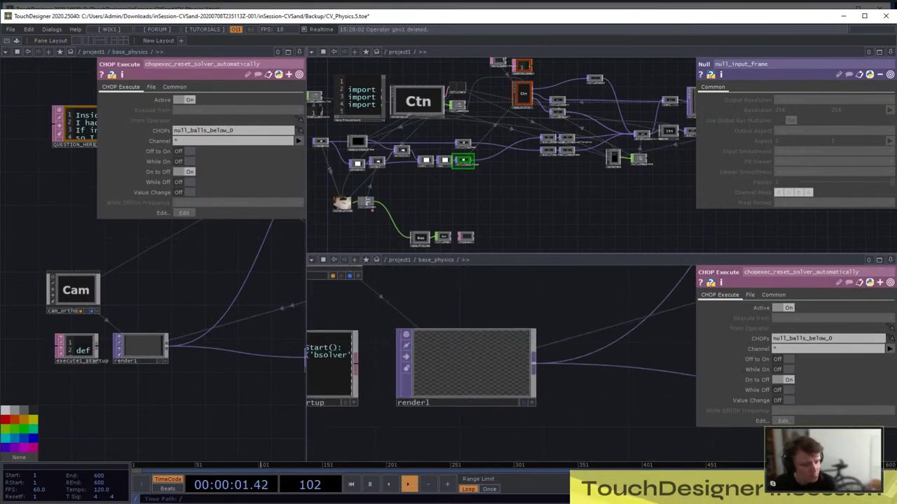
pyautogui.scroll(-6, 489, 424)
pyautogui.scroll(5, 490, 431)
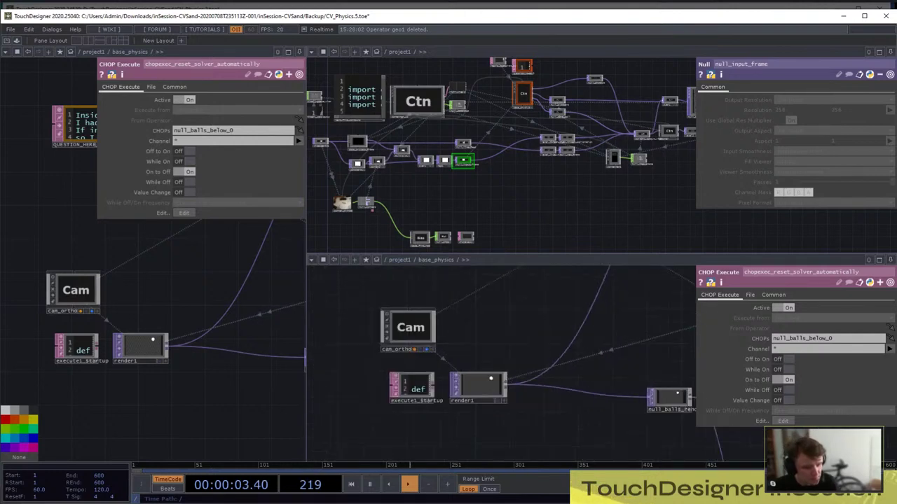
pyautogui.scroll(-6, 489, 358)
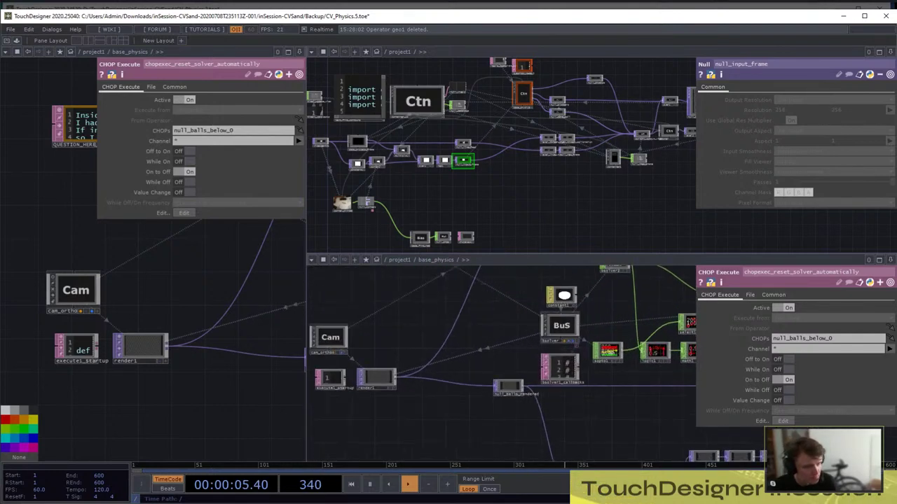
pyautogui.scroll(8, 554, 315)
# Inside bsolver's actor_balls, set sphere1's radius to 7.5 on all three axes and return to bsolver
pyautogui.scroll(10, 488, 394)
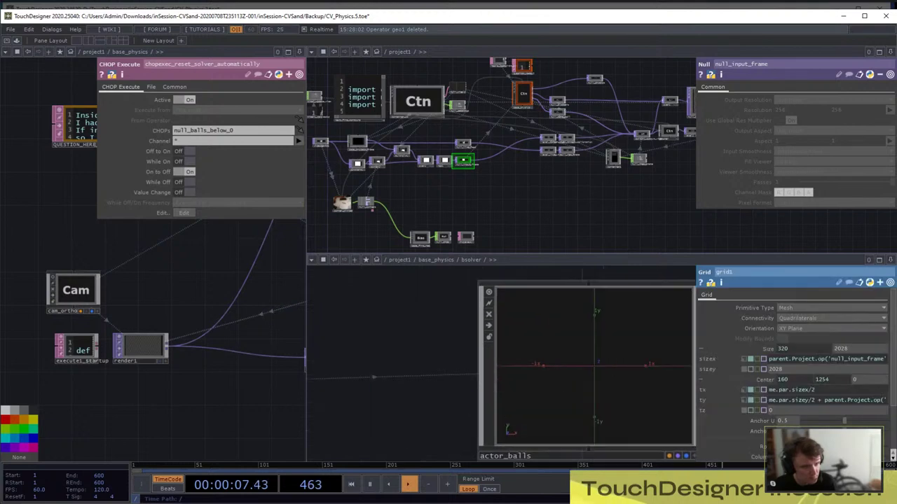
pyautogui.scroll(-5, 488, 358)
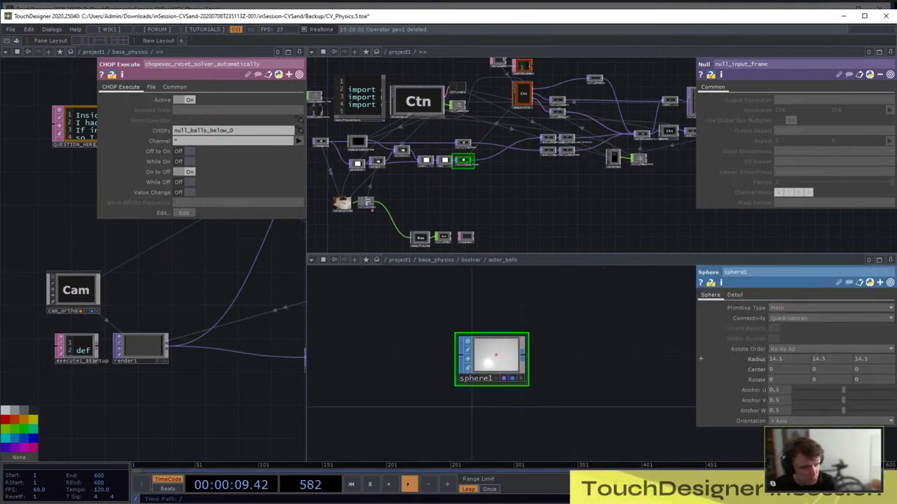
pyautogui.moveTo(755, 360); pyautogui.dragTo(755, 359, button='middle')
pyautogui.moveTo(699, 359); pyautogui.dragTo(751, 343, button='middle')
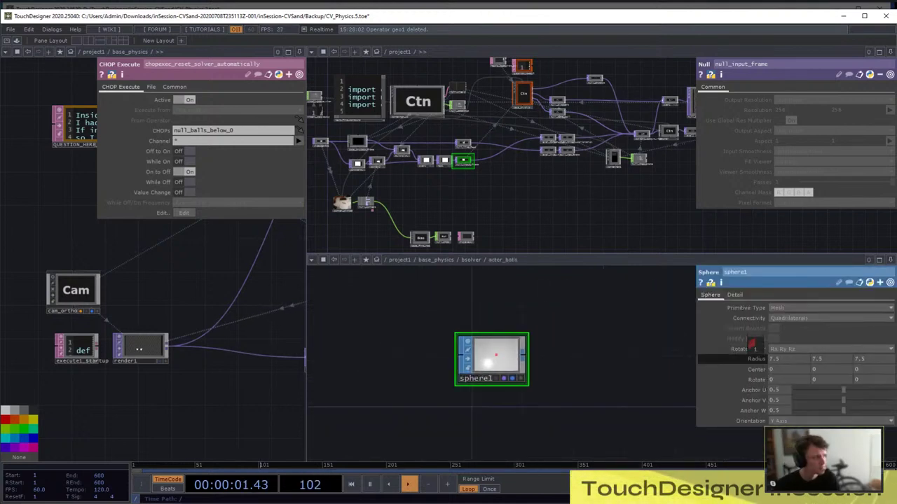
pyautogui.press('u')
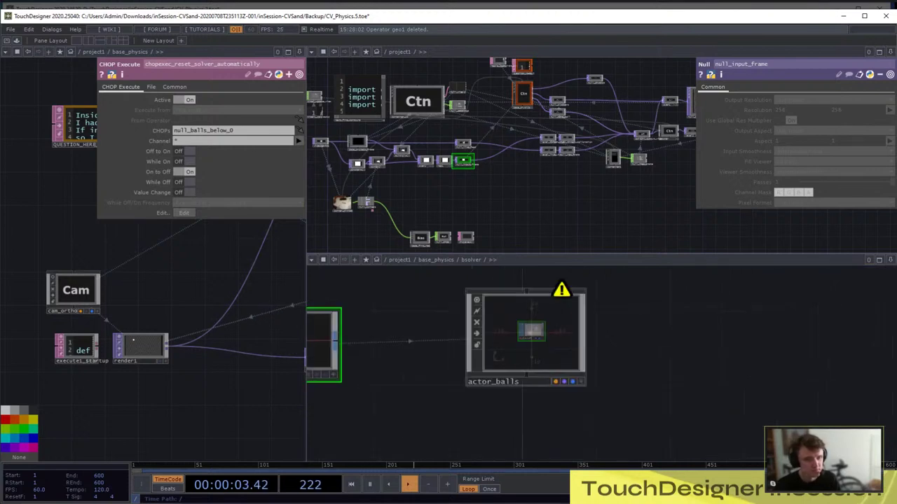
# Inspect actor_balls' instancing parameters and sphere1's detail settings, then go back up to base_physics
pyautogui.click(519, 326)
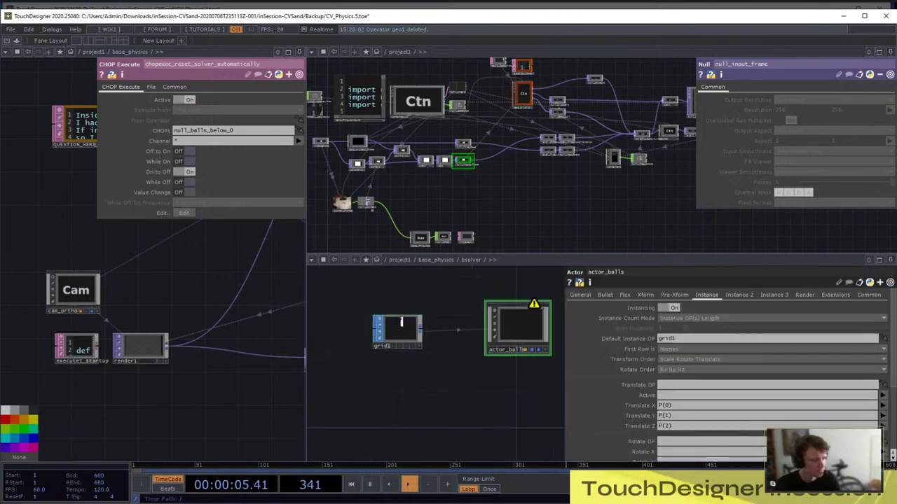
pyautogui.press('i')
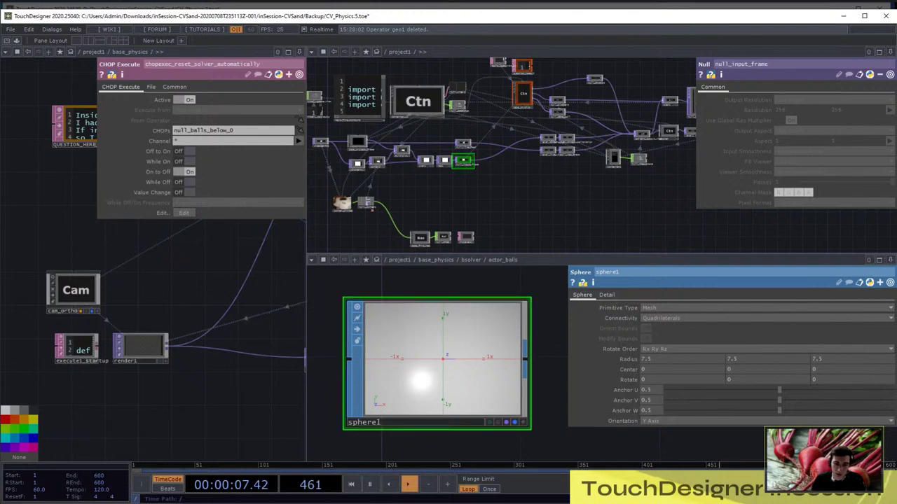
pyautogui.click(606, 295)
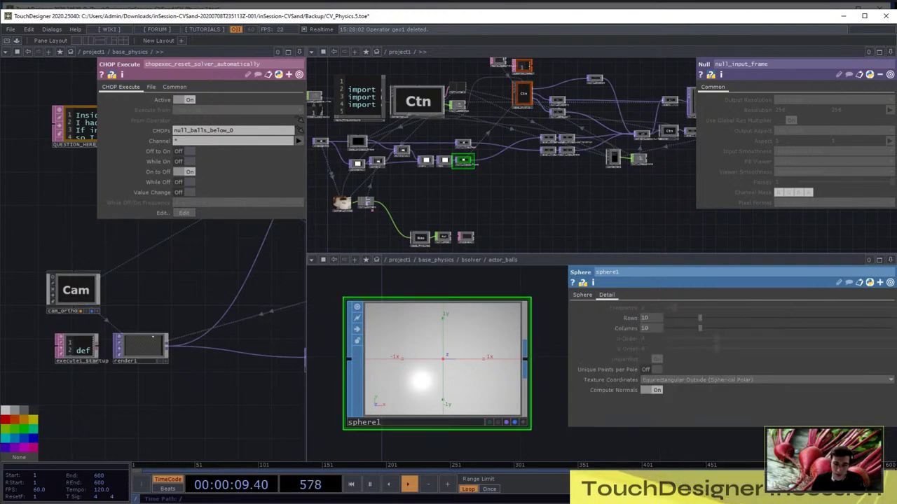
pyautogui.press('u')
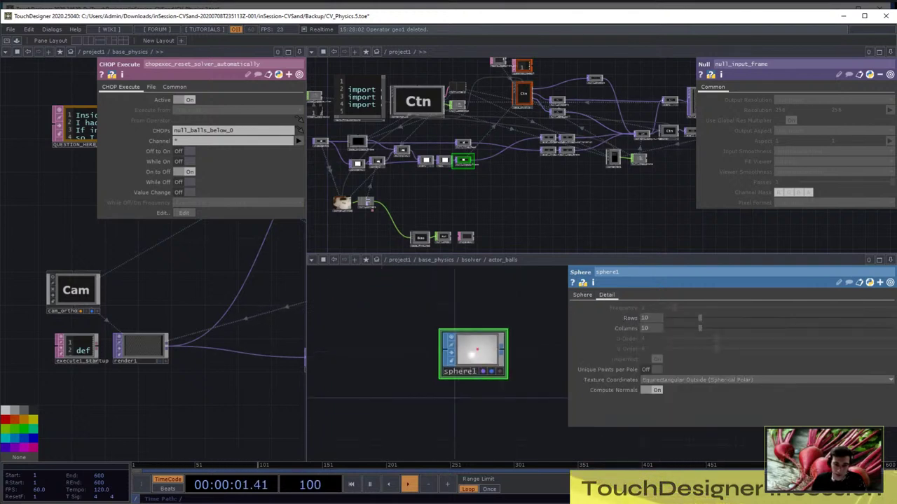
pyautogui.press('u')
pyautogui.press('p')
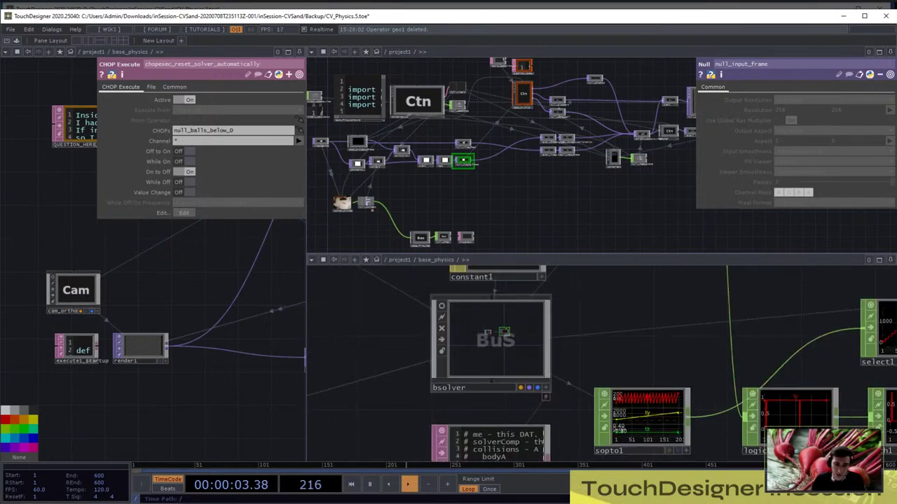
pyautogui.scroll(-3, 496, 336)
# Select bsolver to show its solver parameters and examine the falling balls in render1
pyautogui.click(496, 326)
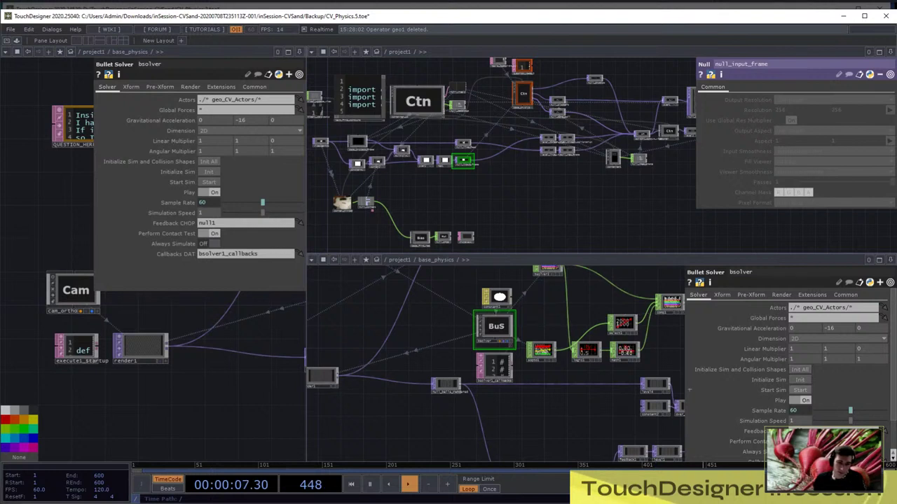
pyautogui.moveTo(406, 344); pyautogui.dragTo(540, 296)
pyautogui.scroll(6, 484, 333)
pyautogui.scroll(-4, 484, 360)
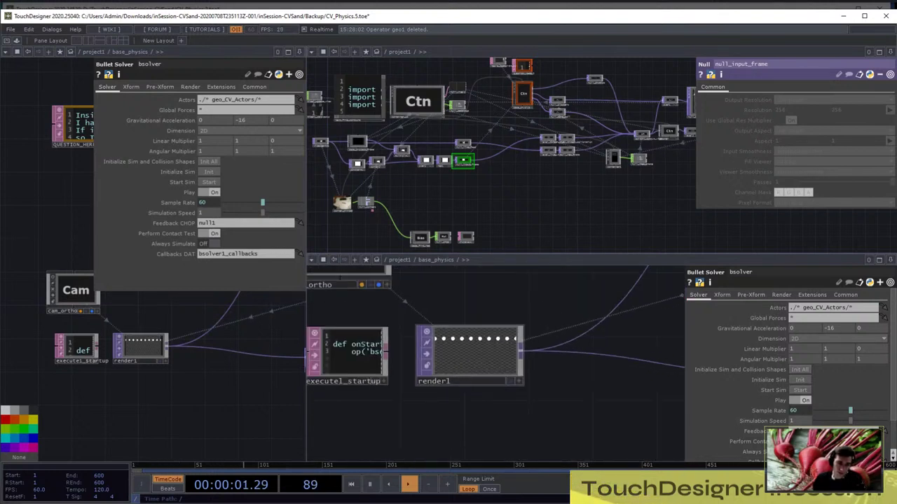
pyautogui.scroll(4, 490, 341)
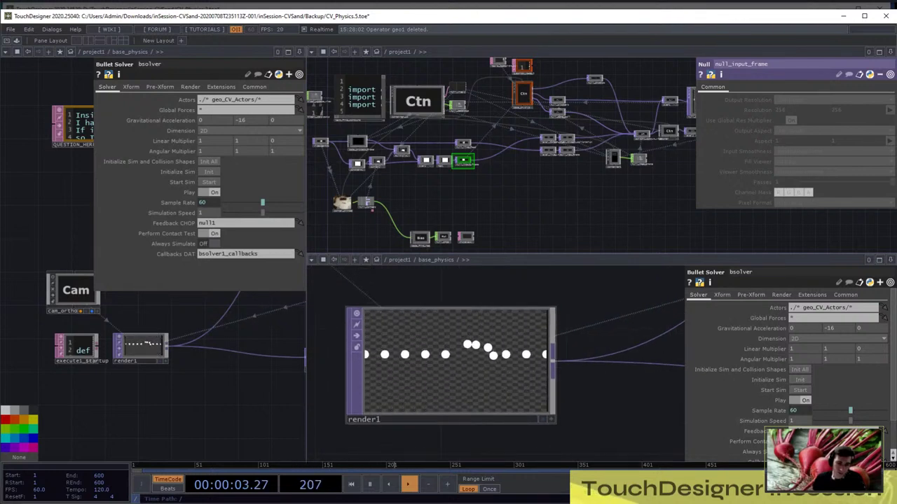
pyautogui.scroll(-3, 451, 343)
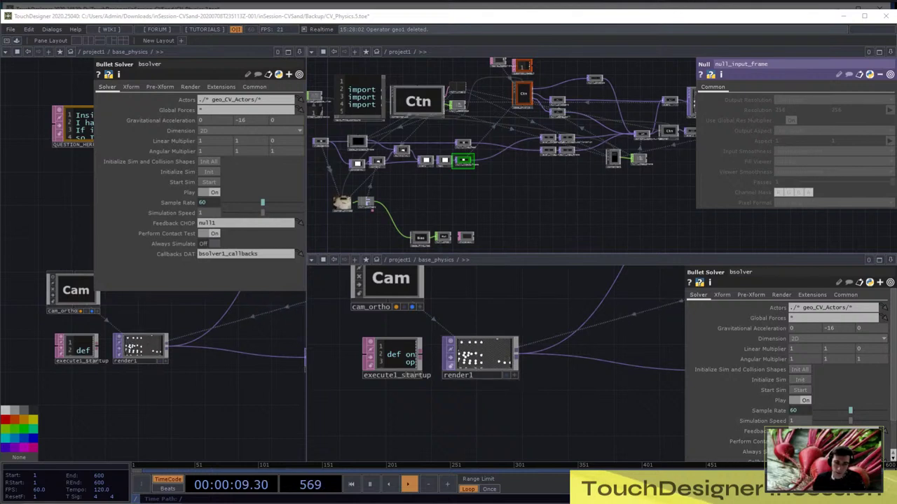
# Examine the live camera image of videodevin1 in the project1 network
pyautogui.scroll(-2, 189, 378)
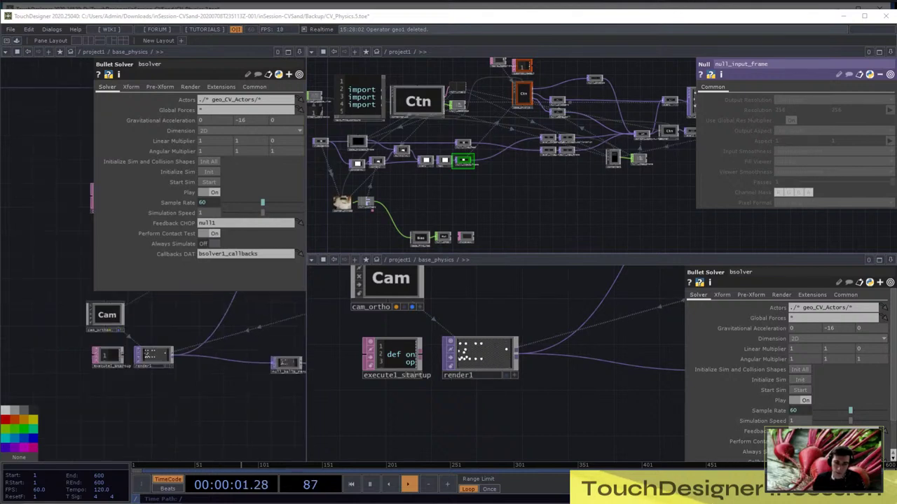
pyautogui.scroll(12, 329, 138)
pyautogui.moveTo(392, 189); pyautogui.dragTo(576, 189)
pyautogui.scroll(5, 453, 156)
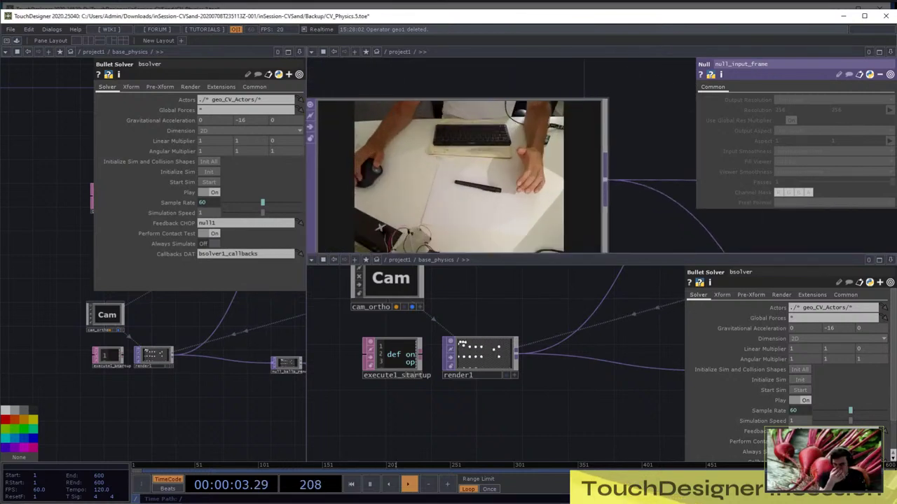
pyautogui.scroll(-3, 429, 128)
pyautogui.scroll(-1, 445, 122)
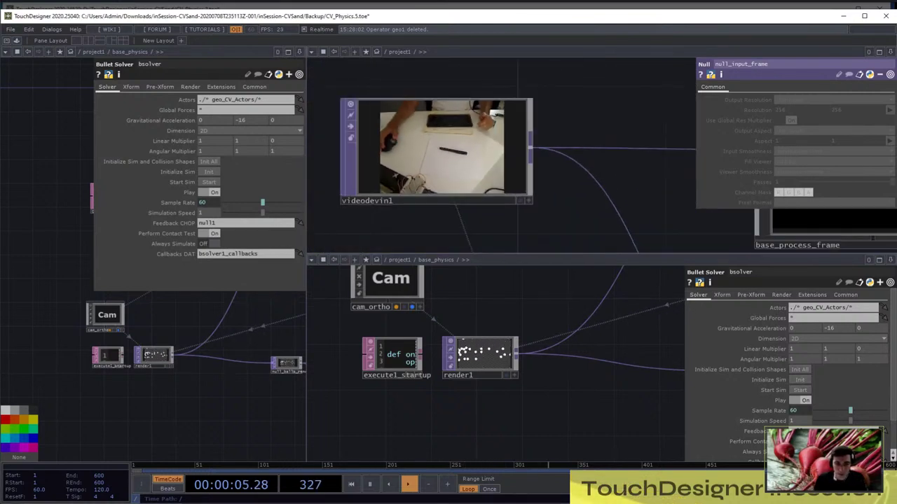
# Locate null_corners in the project1 network and add a Select CHOP in the empty area of base_physics near cam_ortho
pyautogui.scroll(-2, 560, 375)
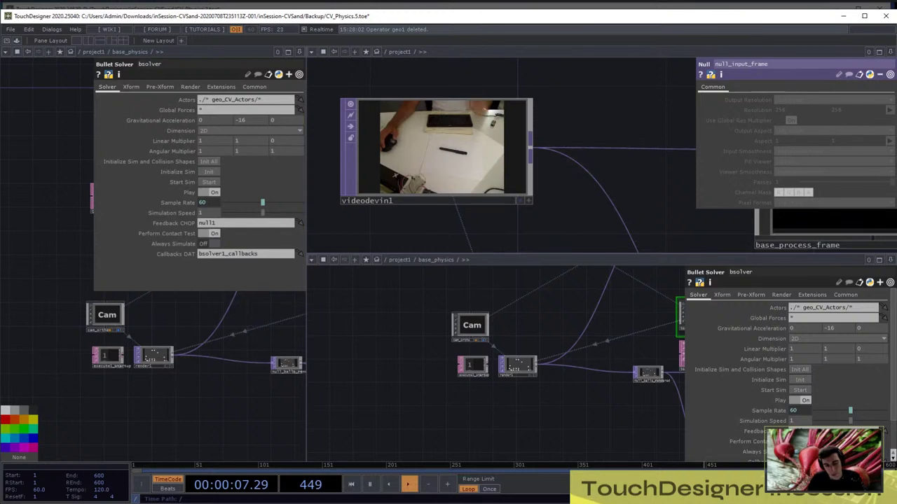
pyautogui.scroll(-5, 501, 154)
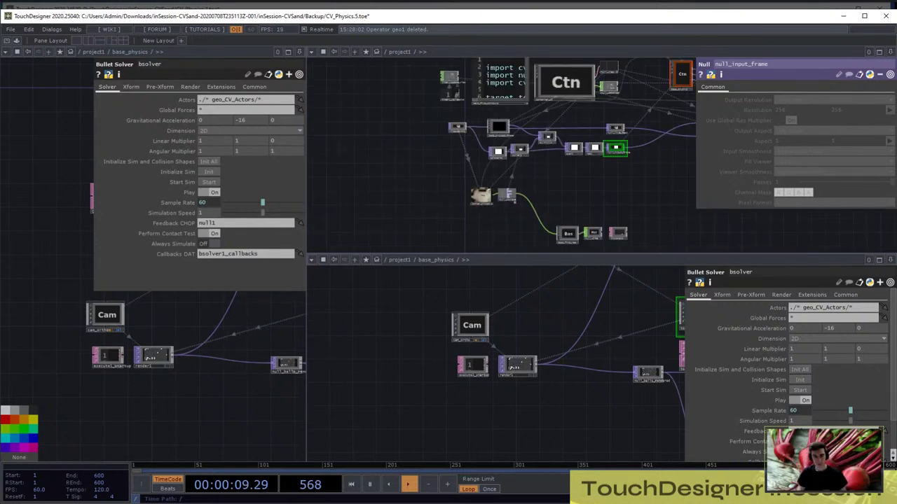
pyautogui.scroll(10, 515, 200)
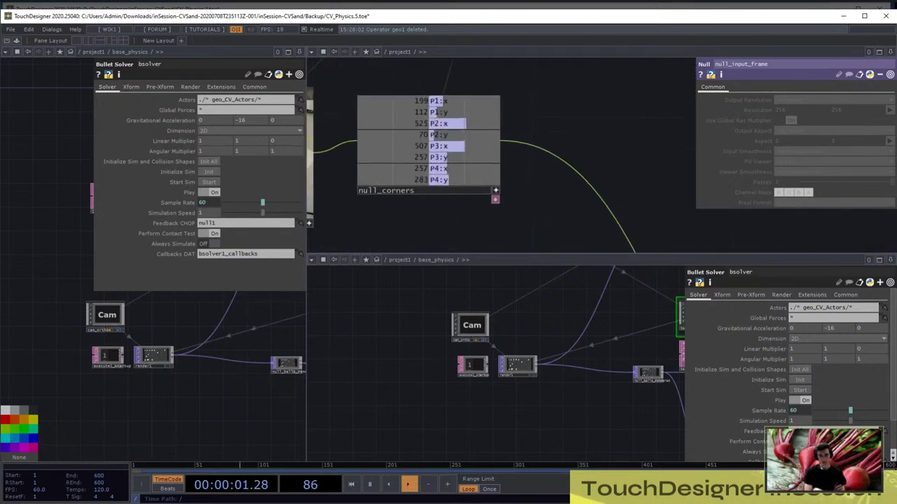
pyautogui.scroll(1, 561, 102)
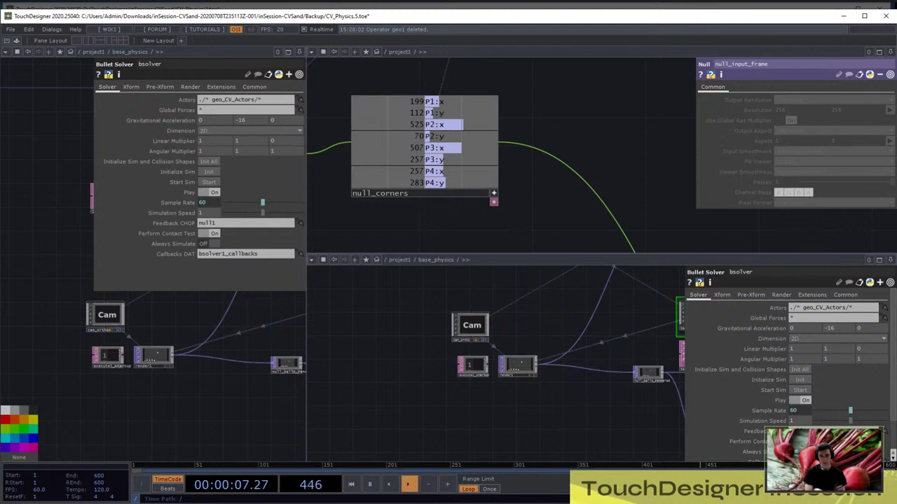
pyautogui.moveTo(560, 315); pyautogui.dragTo(588, 393)
pyautogui.press('Tab')
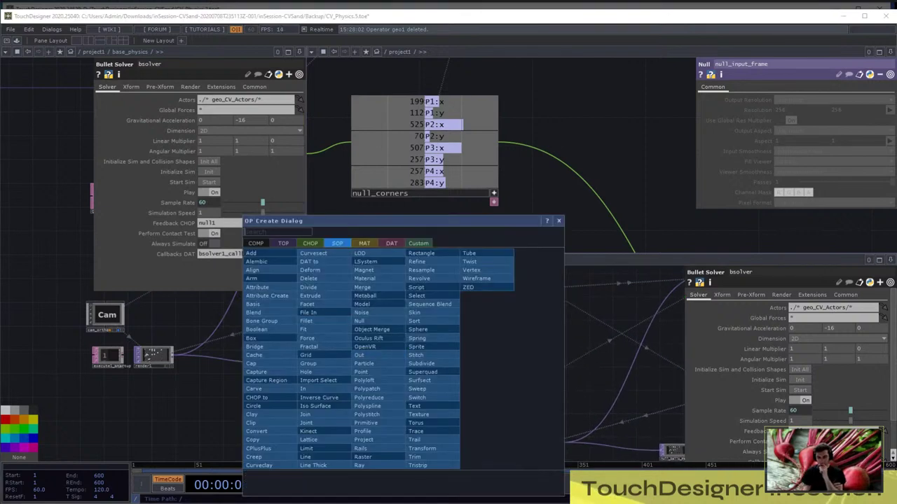
pyautogui.click(310, 243)
pyautogui.write('selec')
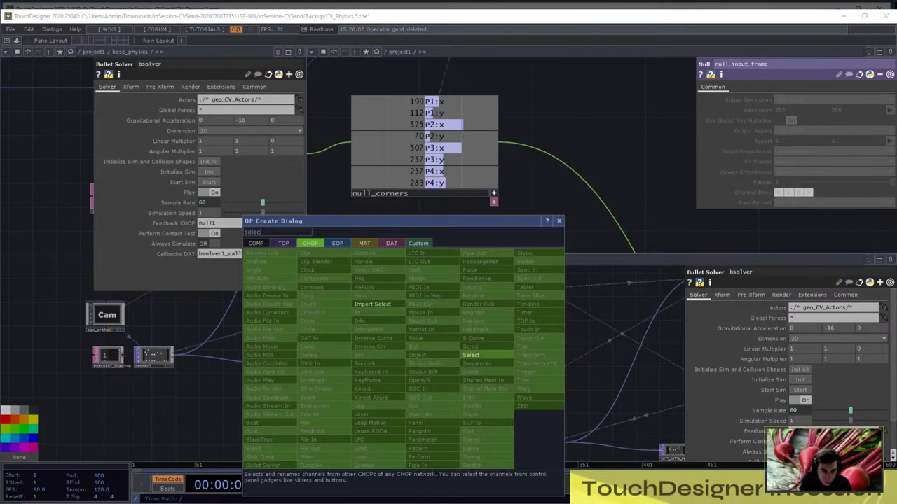
pyautogui.click(470, 355)
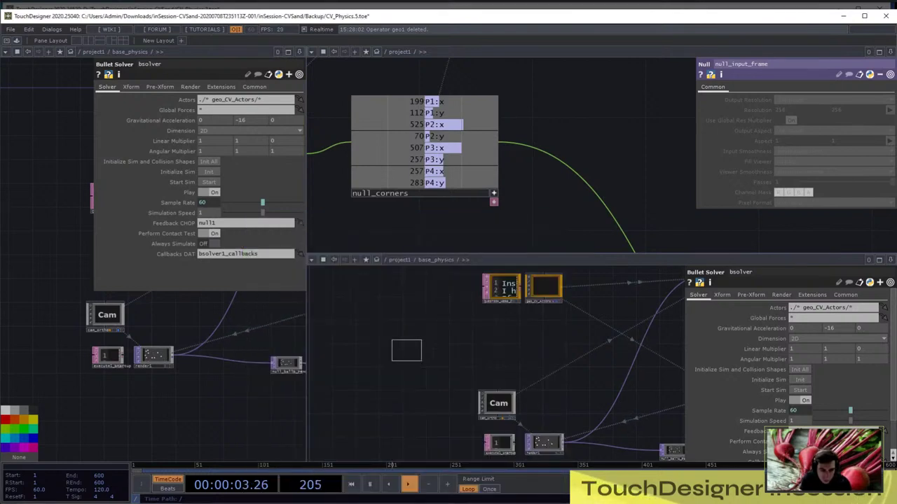
pyautogui.click(398, 359)
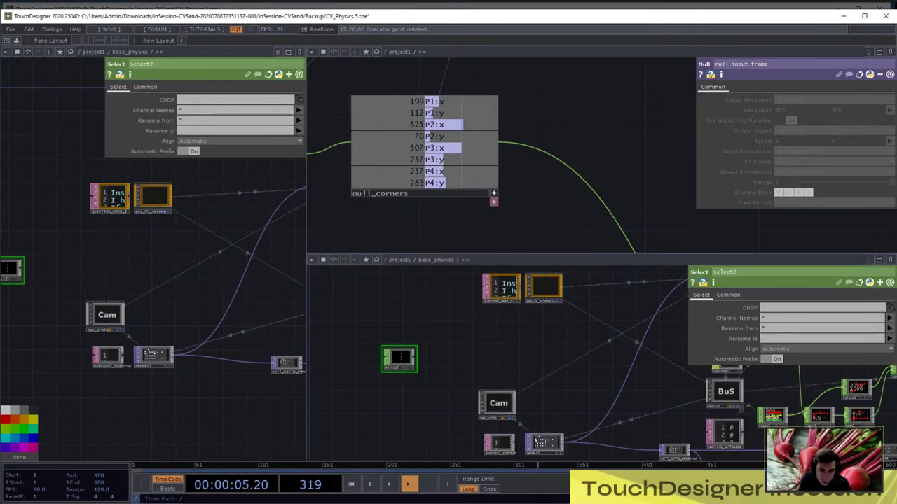
# Reference null_corners as the Select CHOP's source using the expression parent.Project.op('null_corners')
pyautogui.moveTo(443, 195); pyautogui.dragTo(772, 306)
pyautogui.moveTo(721, 266); pyautogui.dragTo(778, 308)
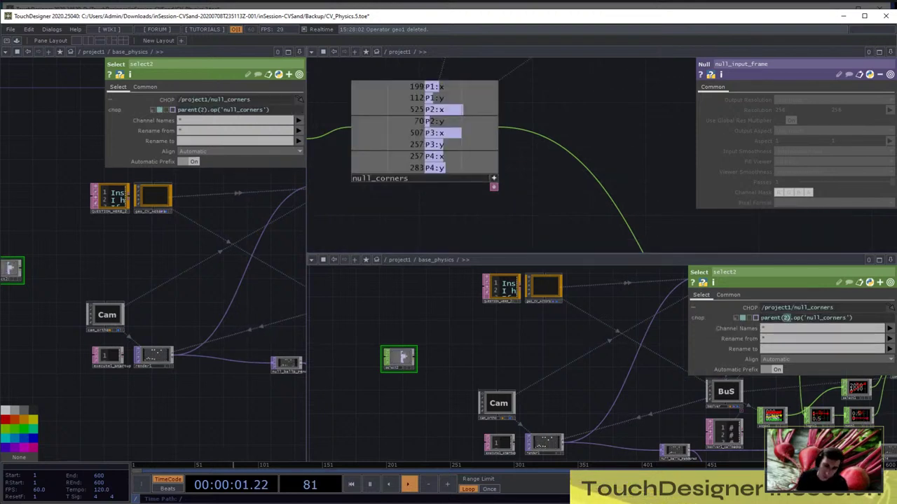
pyautogui.write('.Project')
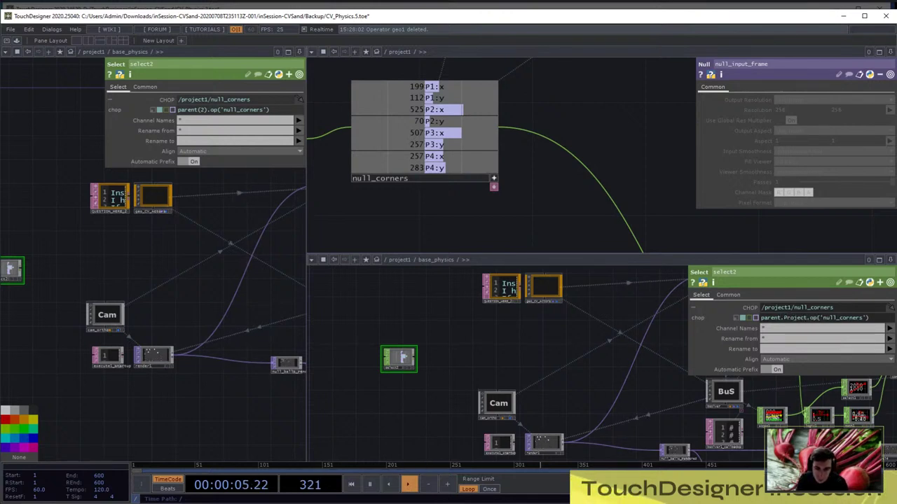
# Add a Shuffle CHOP fed by select2
pyautogui.scroll(5, 400, 380)
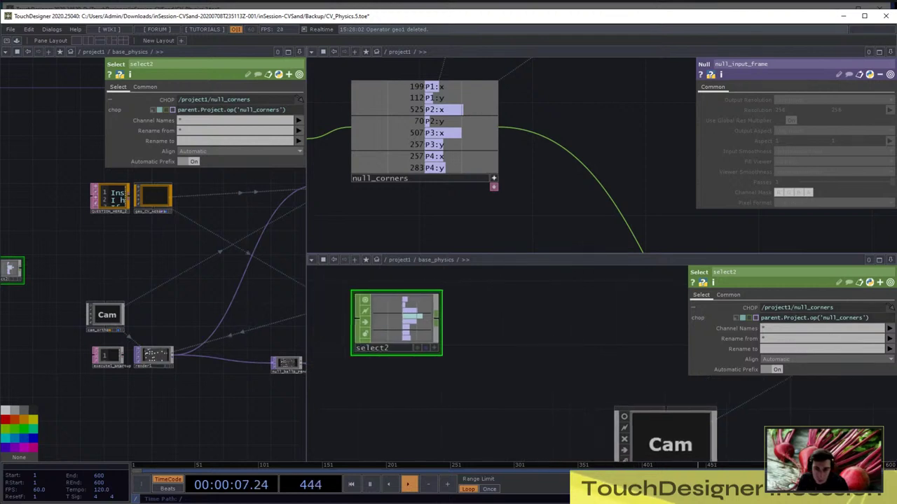
pyautogui.press('Tab')
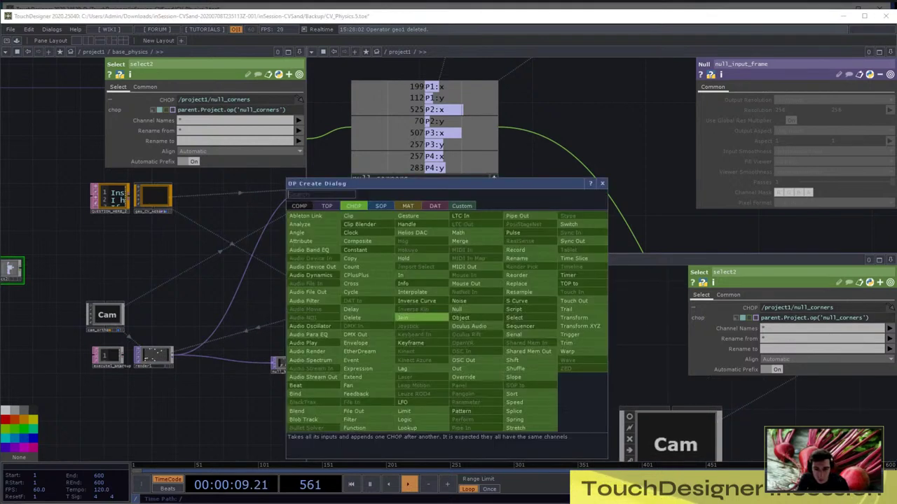
pyautogui.write('shu')
pyautogui.click(516, 368)
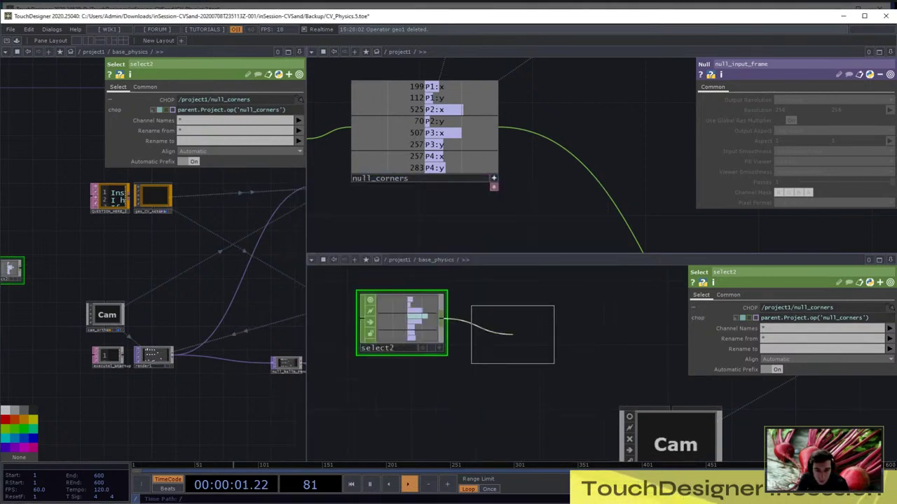
pyautogui.click(504, 323)
# Set the Shuffle CHOP's method to Sequence Every Nth Channel with an N value of 2
pyautogui.click(828, 309)
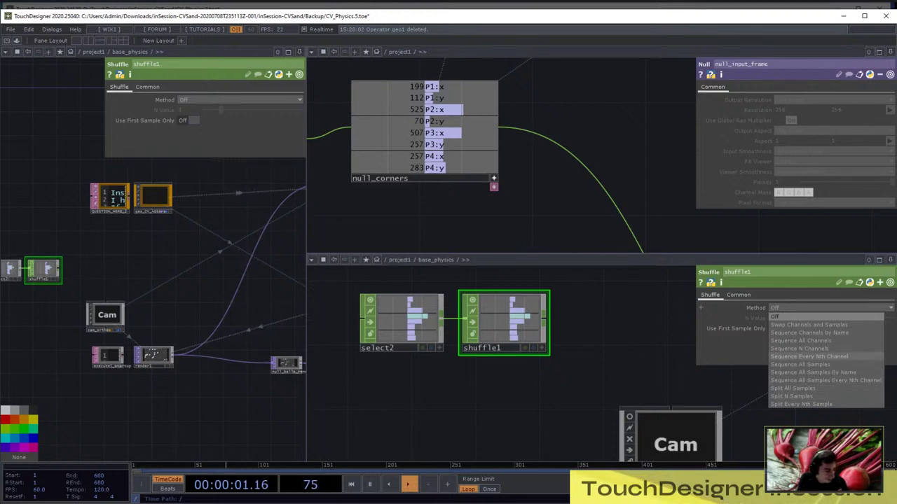
pyautogui.click(809, 357)
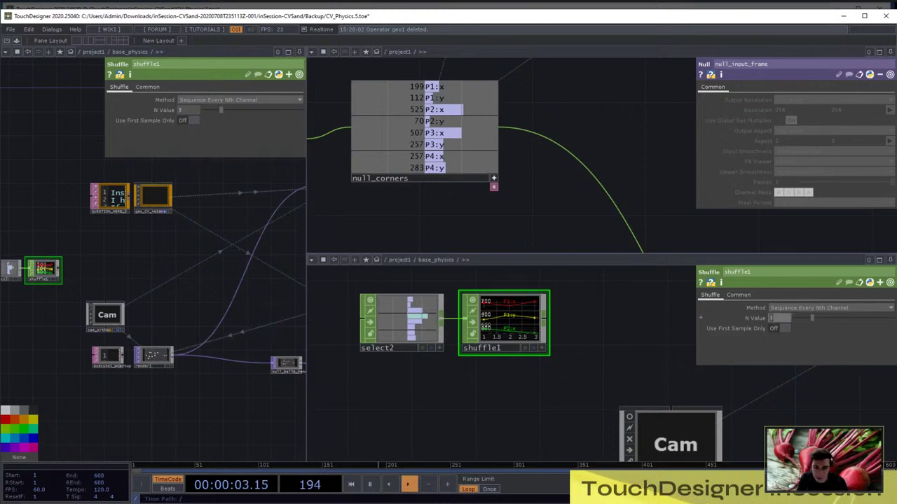
pyautogui.write('2')
pyautogui.press('Return')
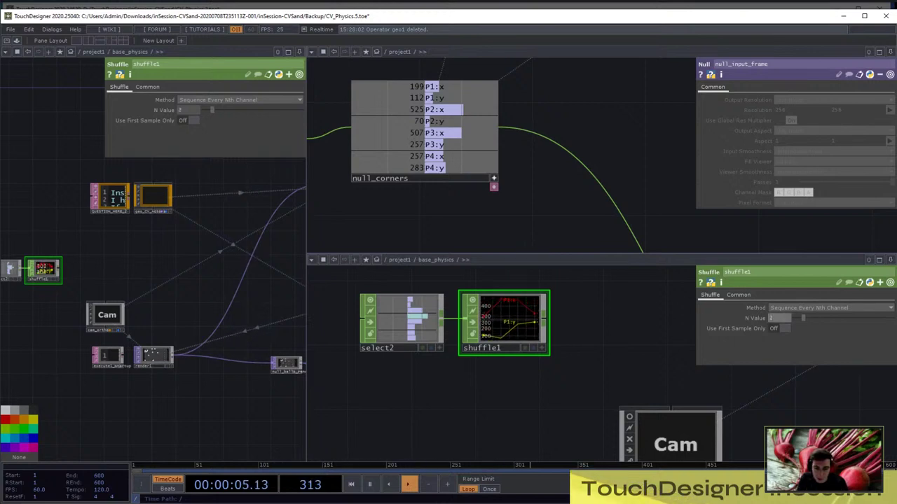
# Append a Null CHOP to shuffle1 and move the whole select, shuffle and null chain slightly farther from cam_ortho
pyautogui.press('Tab')
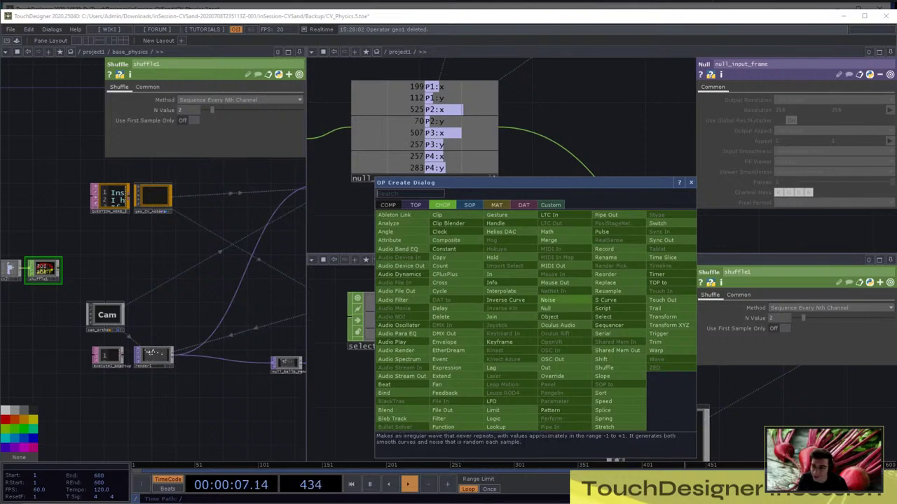
pyautogui.click(545, 308)
pyautogui.click(600, 321)
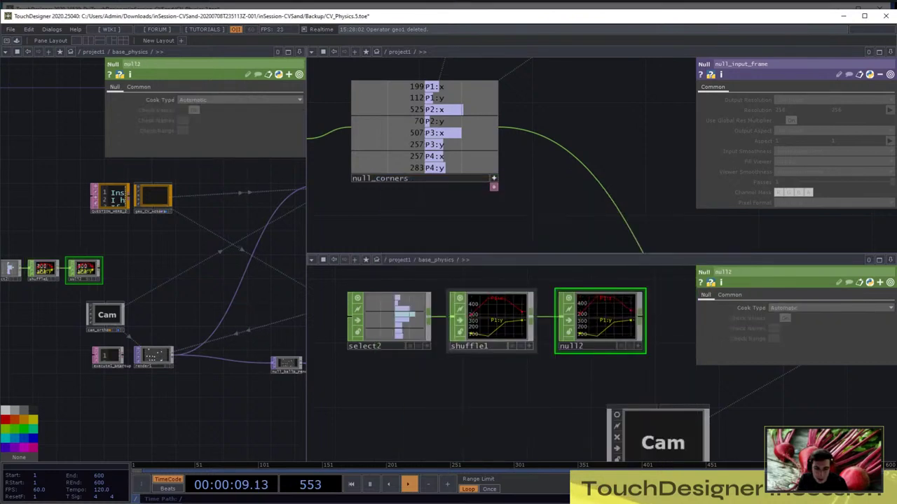
pyautogui.moveTo(547, 387); pyautogui.dragTo(503, 355)
pyautogui.scroll(-3, 503, 355)
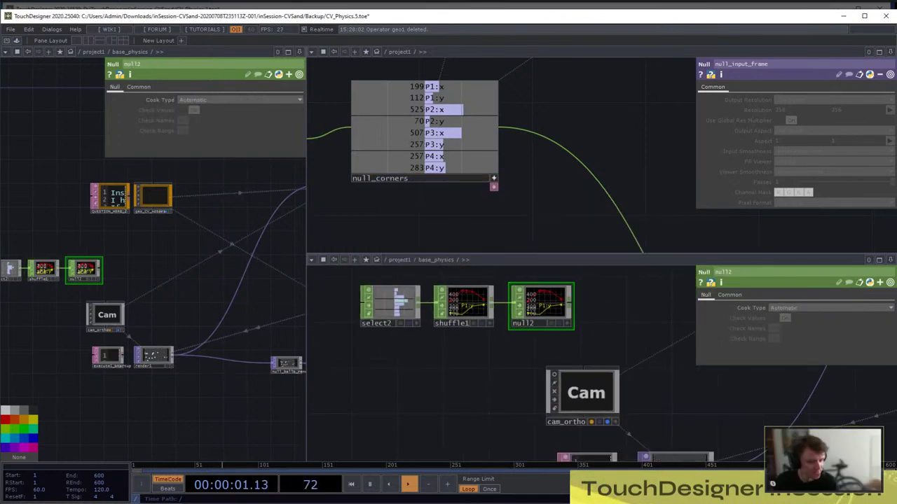
pyautogui.moveTo(544, 338); pyautogui.dragTo(356, 303, button='right')
pyautogui.moveTo(464, 304); pyautogui.dragTo(436, 294)
# Add a CHOP to SOP below the corner chain and assign null2 as its source CHOP
pyautogui.click(456, 361)
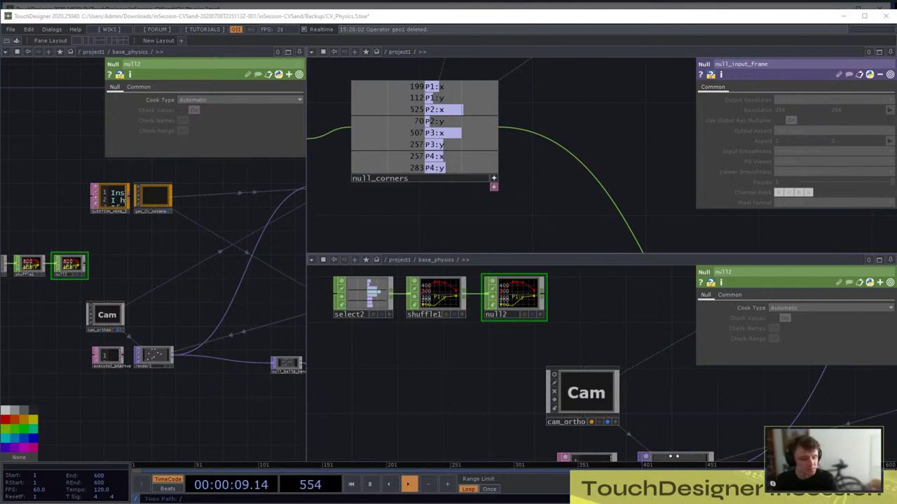
pyautogui.press('Tab')
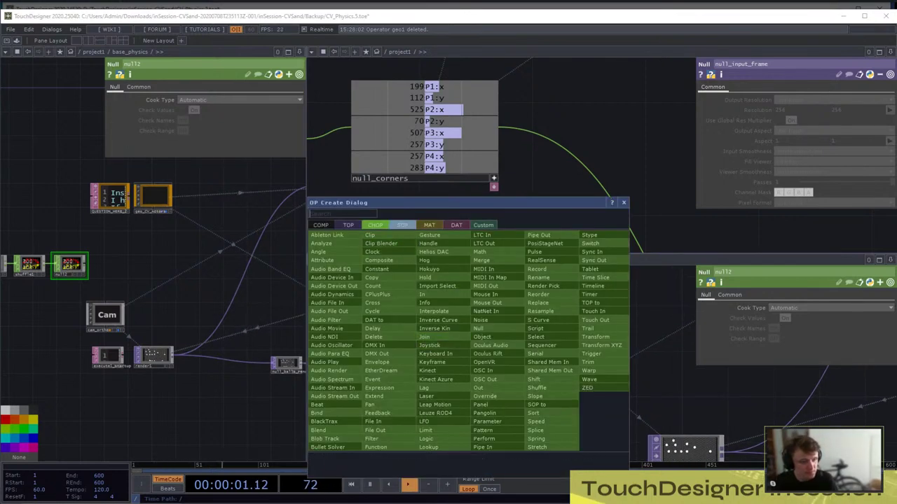
pyautogui.click(402, 225)
pyautogui.write('cho')
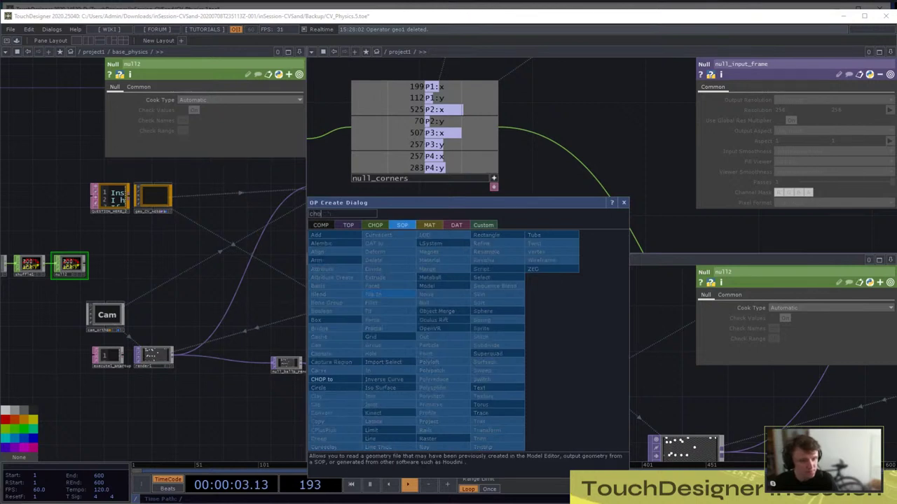
pyautogui.write('p')
pyautogui.click(322, 379)
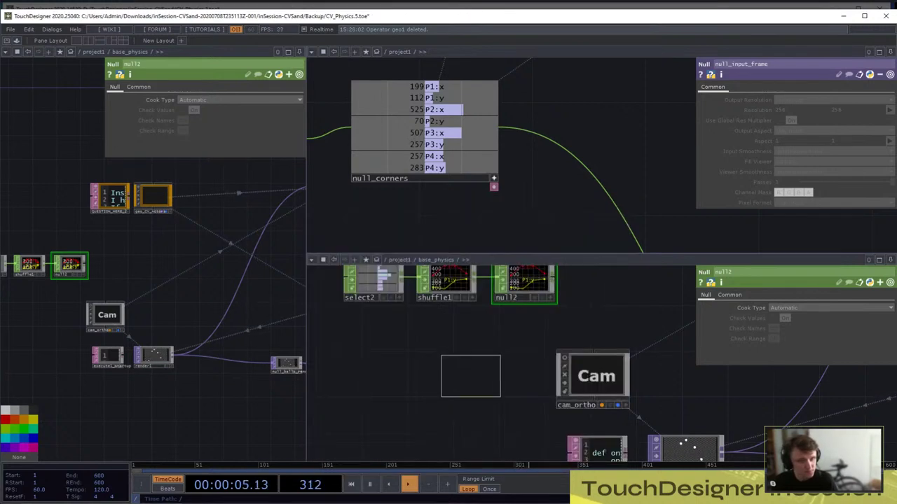
pyautogui.click(483, 358)
pyautogui.moveTo(534, 281); pyautogui.dragTo(483, 358)
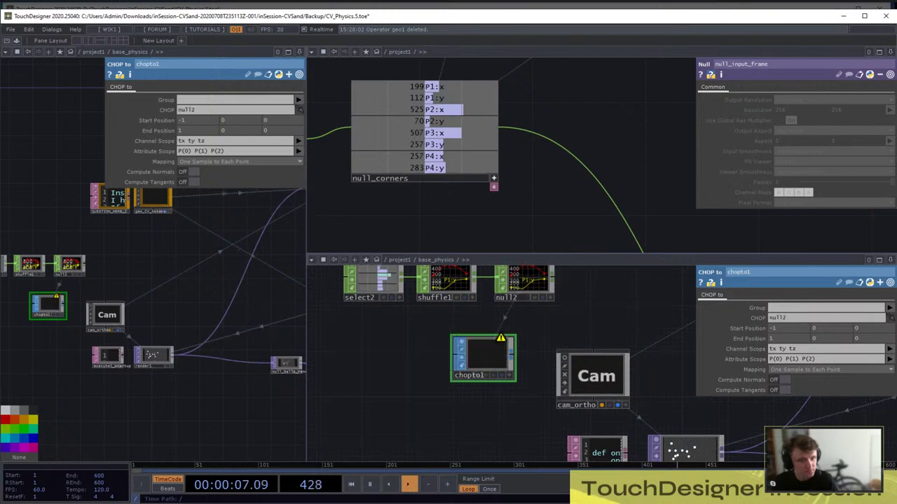
# Reduce chopto1's Channel Scope to tx ty
pyautogui.scroll(2, 487, 359)
pyautogui.scroll(2, 487, 359)
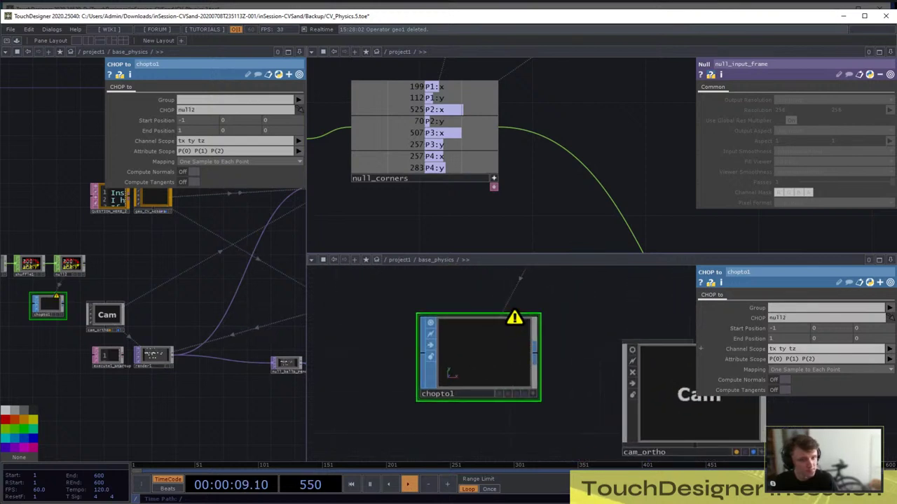
pyautogui.click(807, 349)
pyautogui.press('Return')
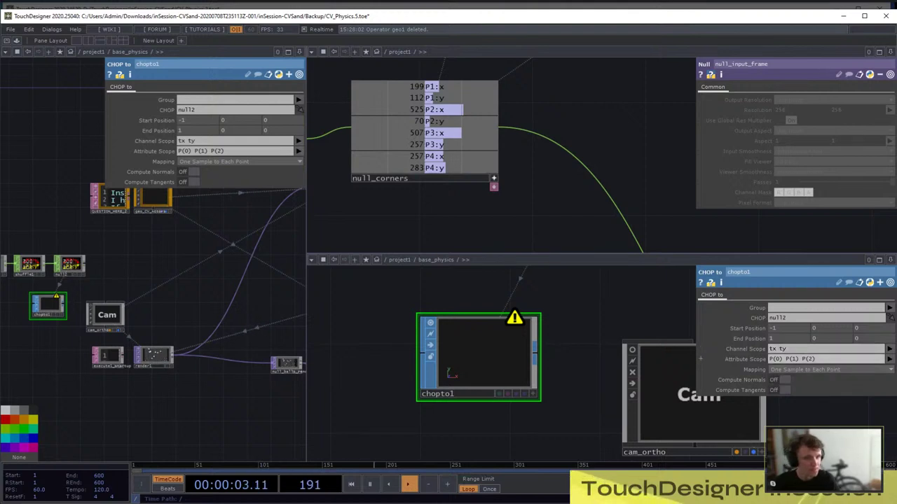
# Clear chopto1's Attribute Scope and refill it with the point position X and Y attributes, P(0) P(1)
pyautogui.click(700, 358)
pyautogui.press('BackSpace')
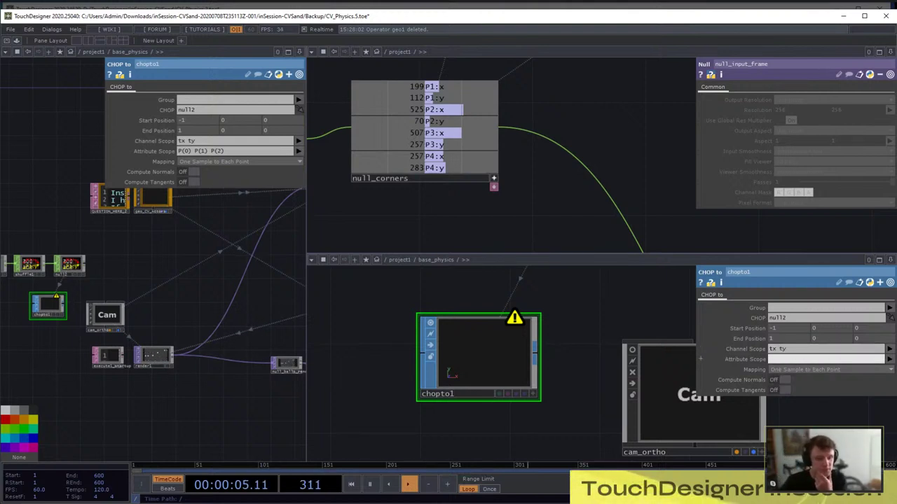
pyautogui.click(890, 360)
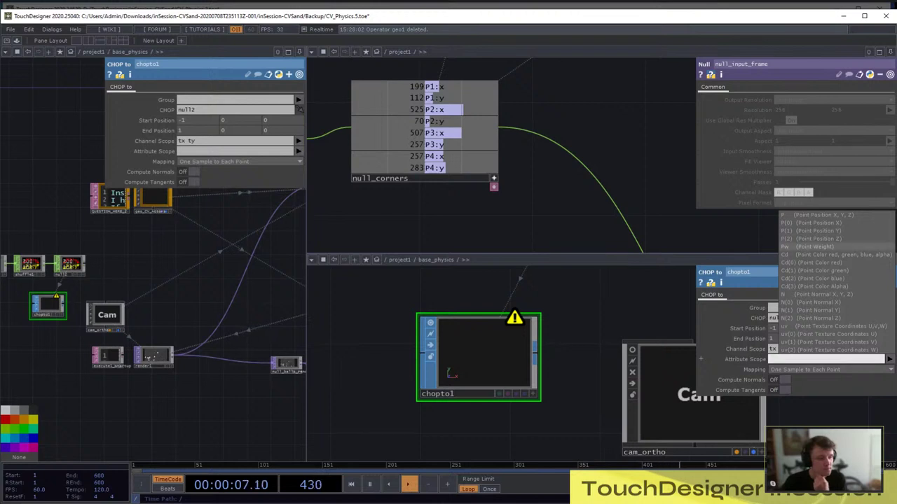
pyautogui.click(812, 223)
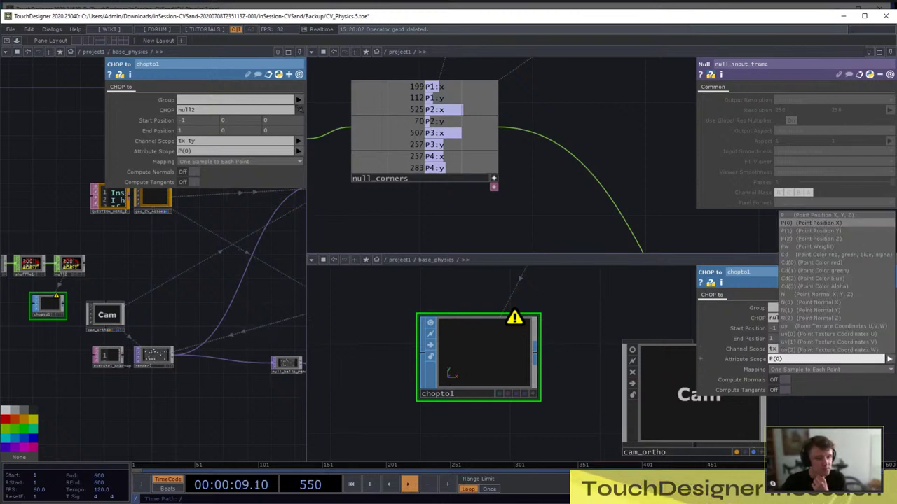
pyautogui.click(813, 230)
# Set chopto1's Channel Scope to P1:x P1:y, removing the tx and ty entries
pyautogui.scroll(-3, 518, 404)
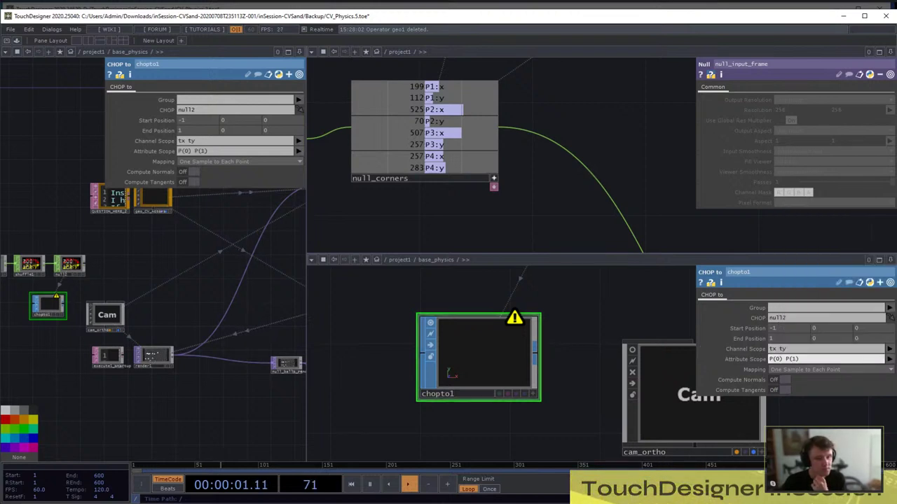
pyautogui.scroll(3, 543, 308)
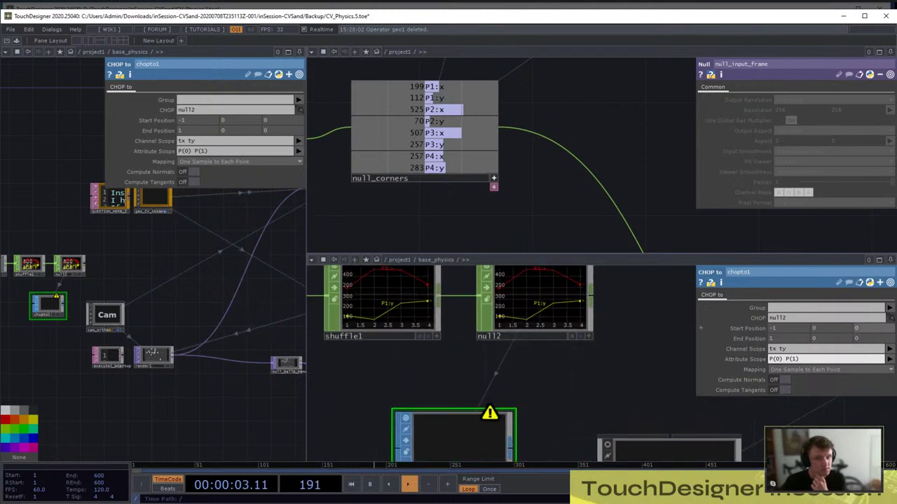
pyautogui.click(889, 349)
pyautogui.click(887, 357)
pyautogui.click(889, 348)
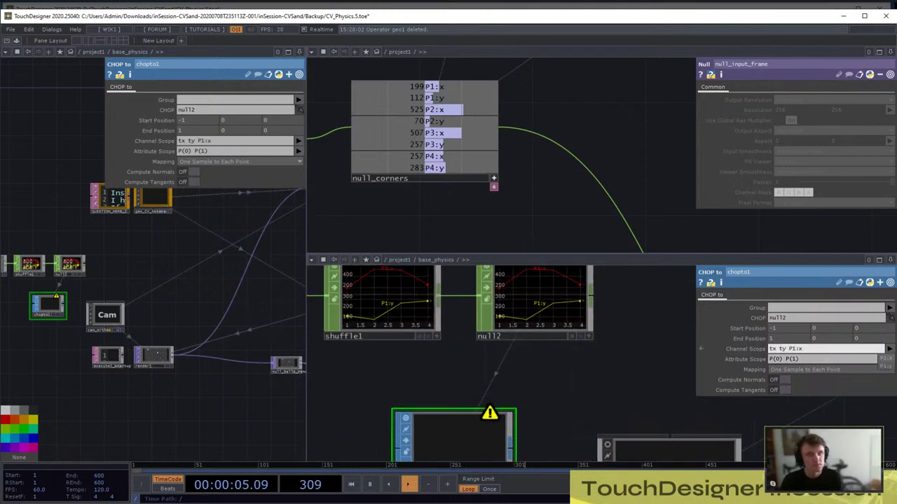
pyautogui.click(887, 367)
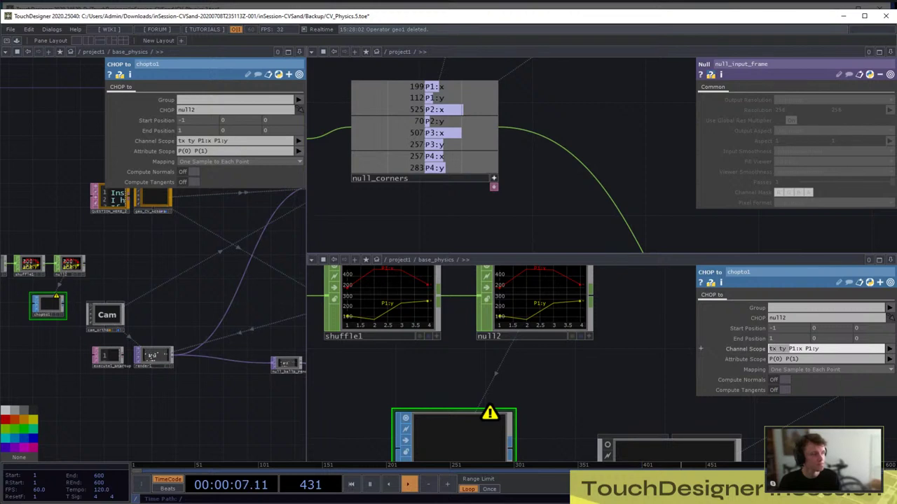
pyautogui.press('BackSpace')
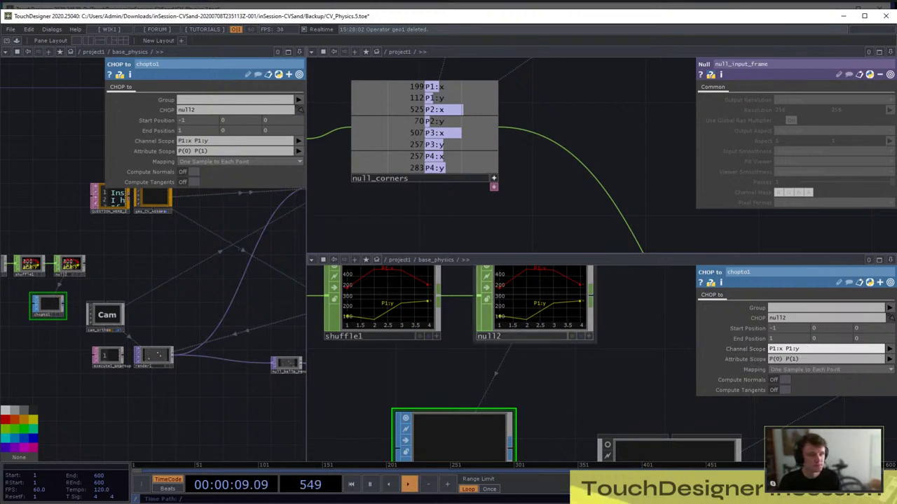
# Frame the corner outline inside chopto1's viewer to check the geometry built from the corner points
pyautogui.scroll(-1, 519, 329)
pyautogui.scroll(2, 474, 428)
pyautogui.press('a')
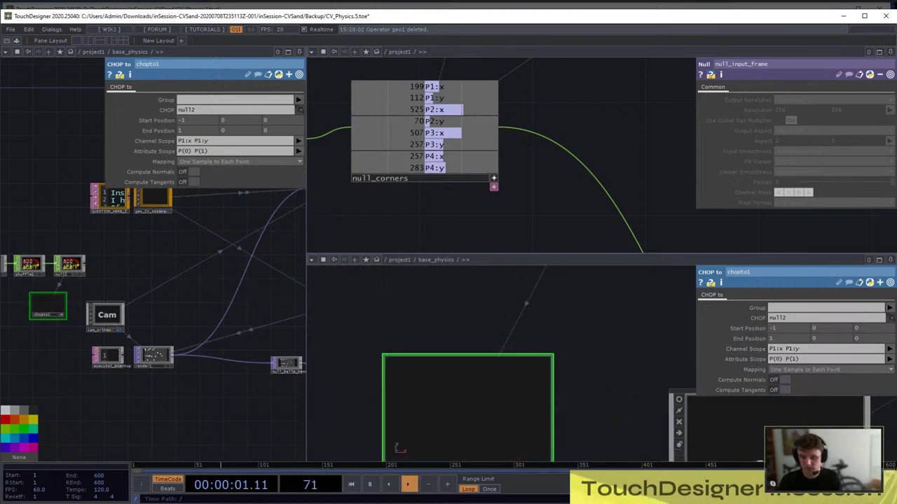
pyautogui.scroll(-2, 574, 308)
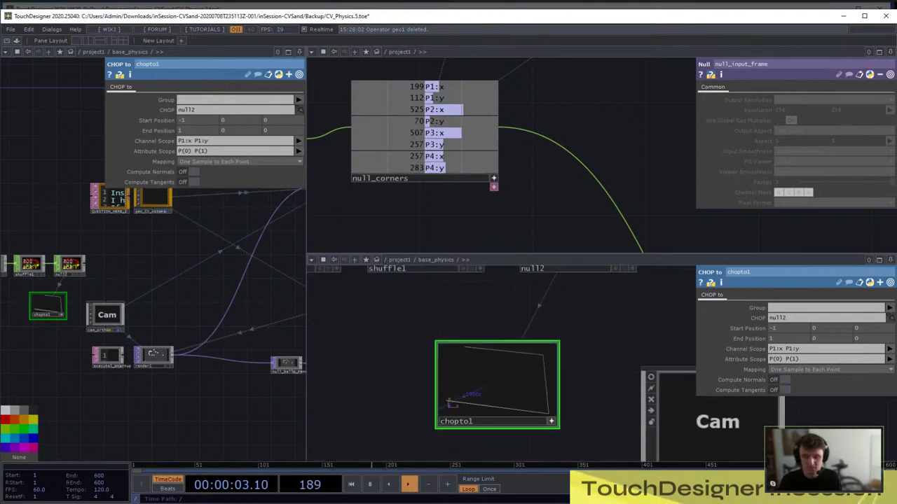
pyautogui.scroll(-3, 498, 315)
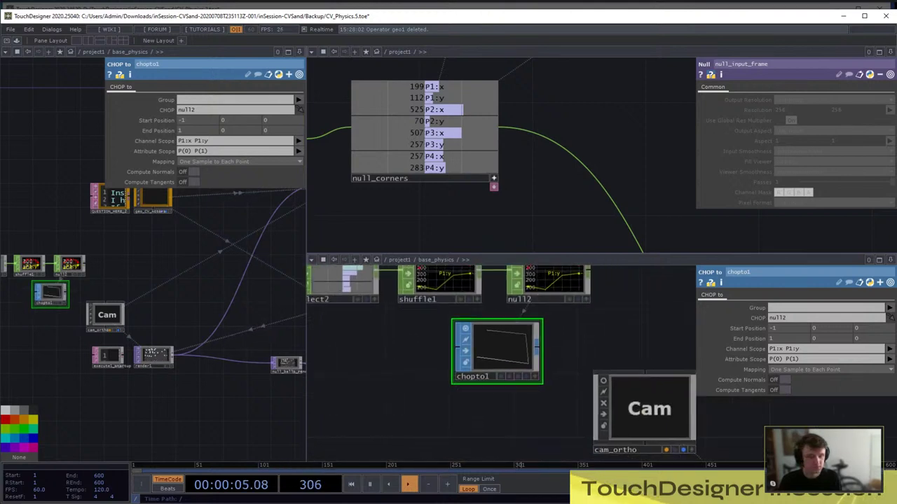
# Bring up cam_ortho's View parameters and close the upper network pane to make room for the full parameter list
pyautogui.moveTo(595, 350); pyautogui.dragTo(556, 344)
pyautogui.click(606, 405)
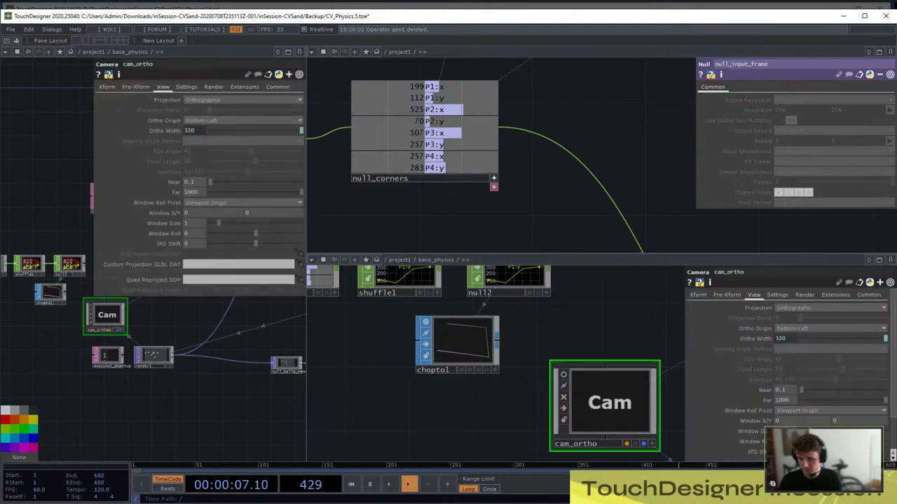
pyautogui.scroll(-2, 688, 390)
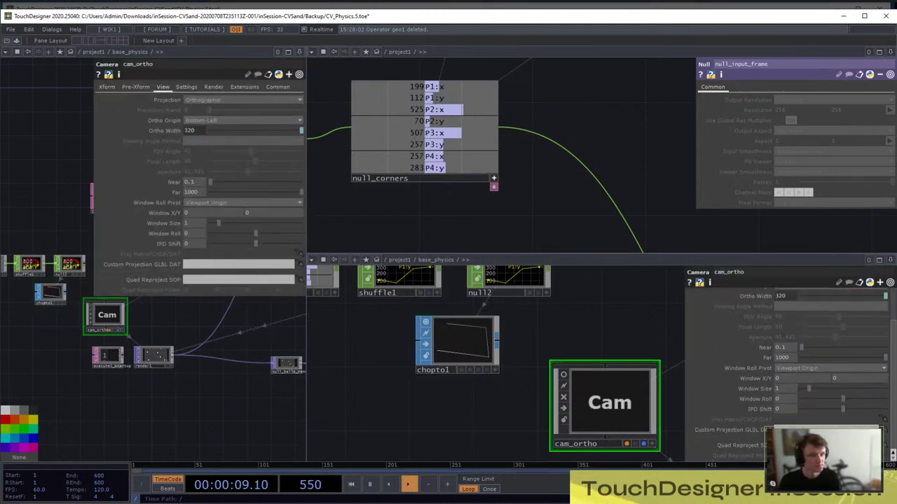
pyautogui.click(890, 52)
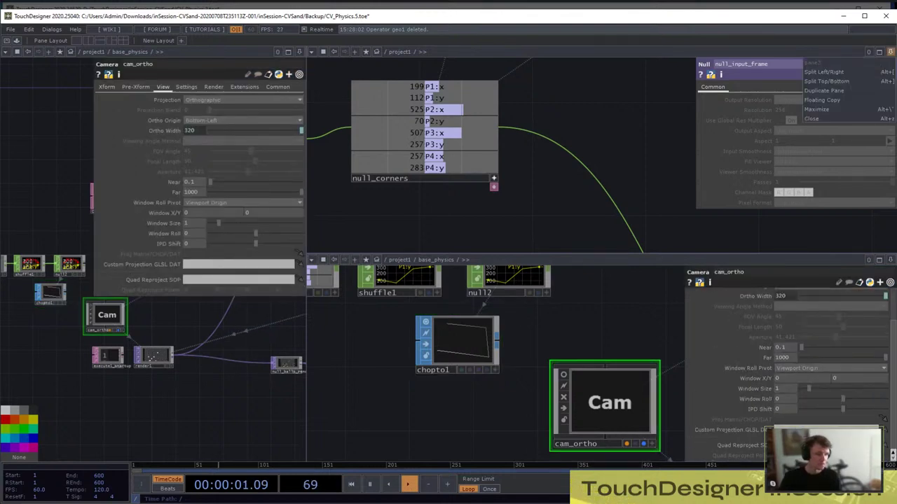
pyautogui.click(847, 118)
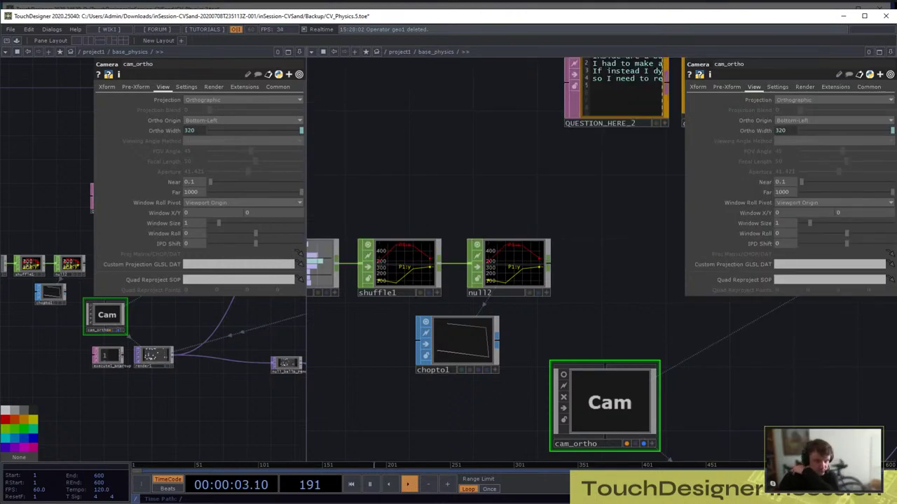
# Turn on point number display in chopto1's viewer through its display options
pyautogui.moveTo(448, 406); pyautogui.dragTo(434, 317)
pyautogui.scroll(5, 427, 262)
pyautogui.click(438, 263)
pyautogui.click(538, 298)
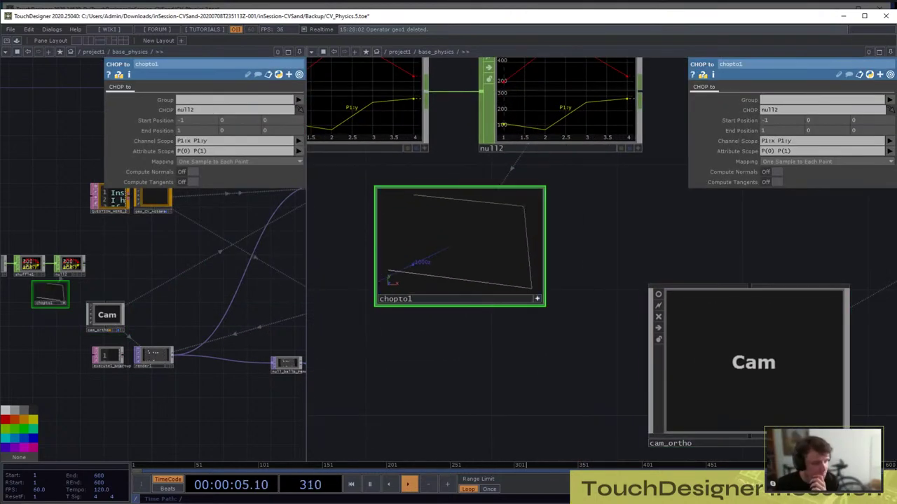
pyautogui.rightClick(437, 215)
pyautogui.click(490, 240)
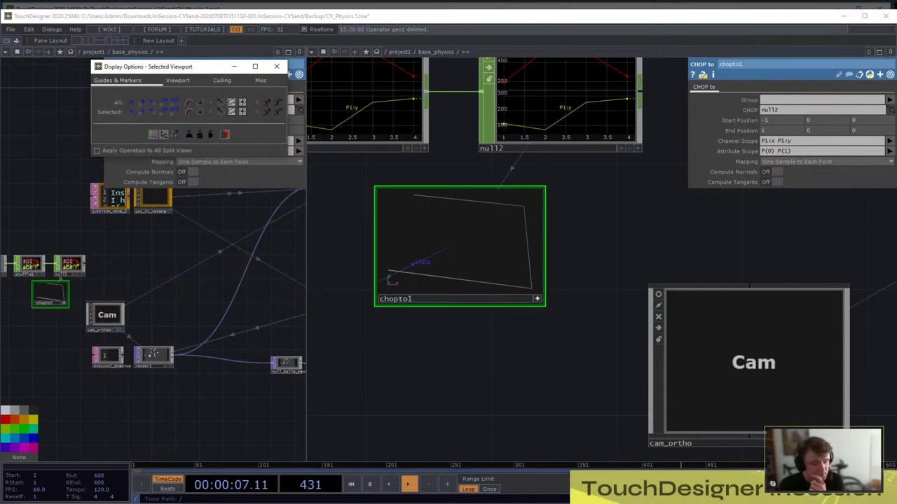
pyautogui.click(276, 67)
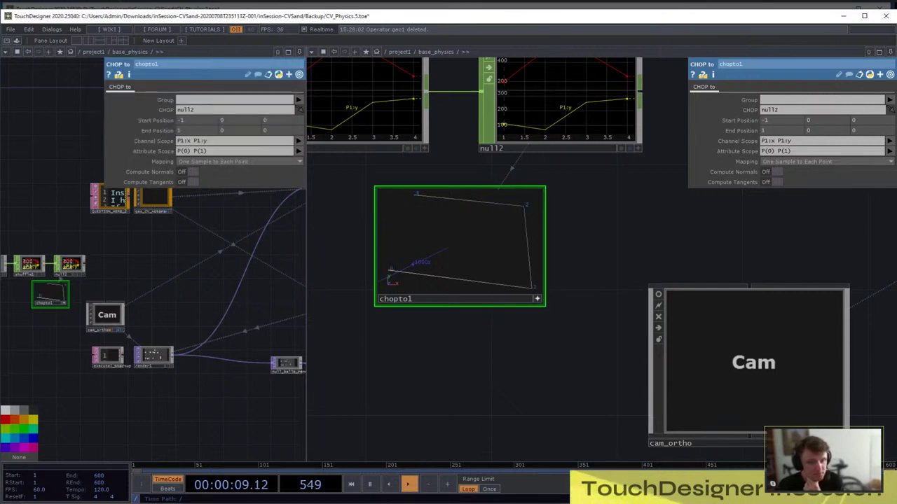
# Assign chopto1 as the Quad Reproject SOP of cam_ortho
pyautogui.click(707, 357)
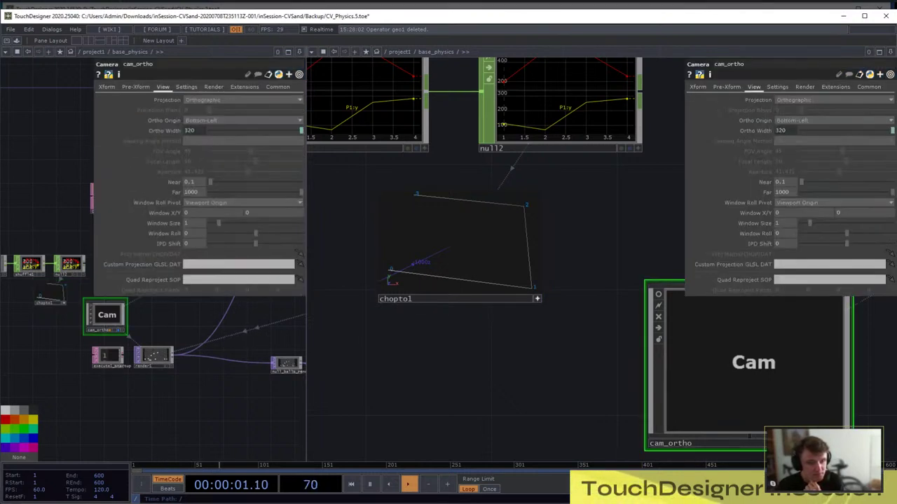
pyautogui.moveTo(581, 350); pyautogui.dragTo(520, 379)
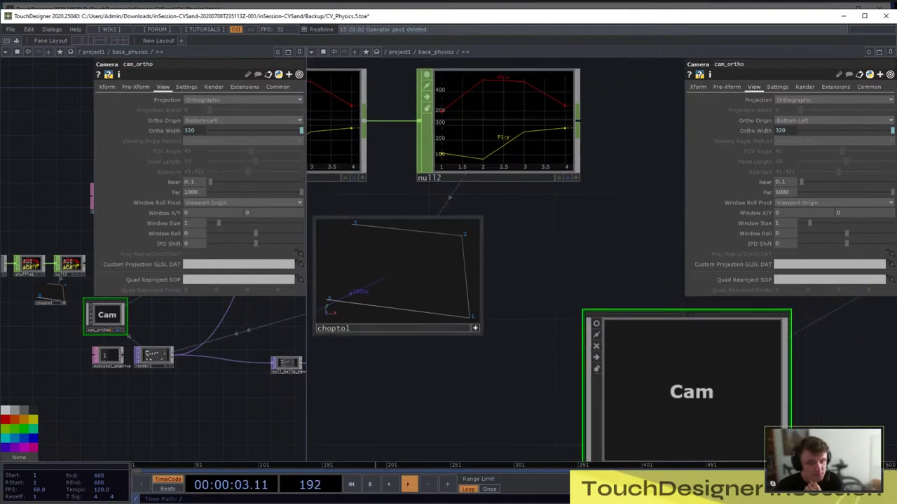
pyautogui.moveTo(398, 335); pyautogui.dragTo(816, 280)
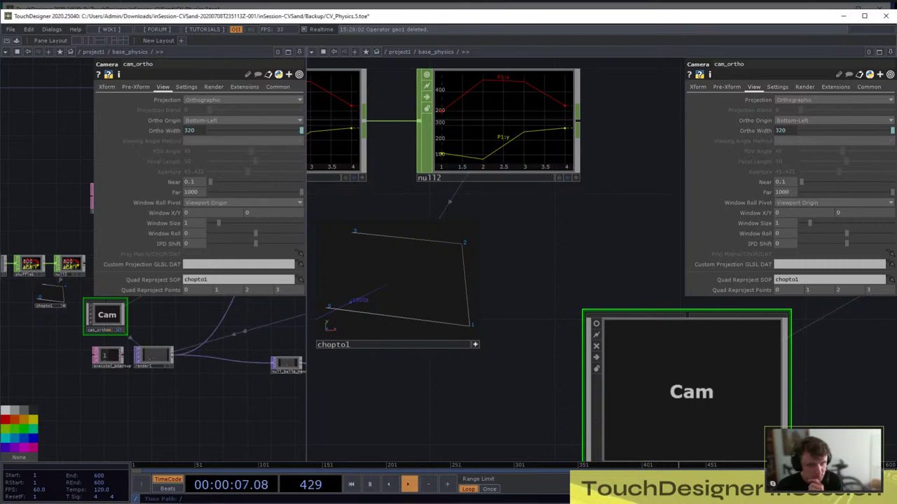
# Save the project and examine render1's output with the camera's quad reprojection applied
pyautogui.hotkey('ctrl', 's')
pyautogui.scroll(-10, 459, 150)
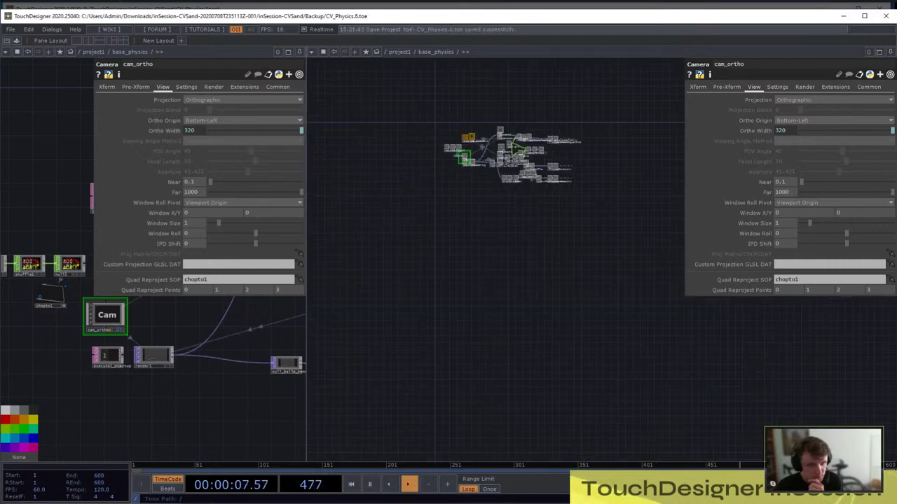
pyautogui.scroll(8, 491, 161)
pyautogui.hotkey('ctrl', 's')
pyautogui.scroll(5, 491, 210)
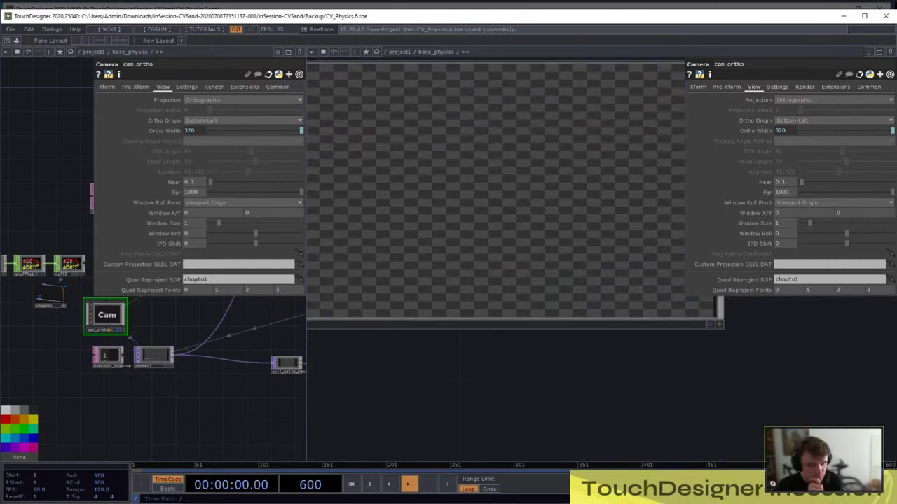
pyautogui.scroll(-4, 491, 210)
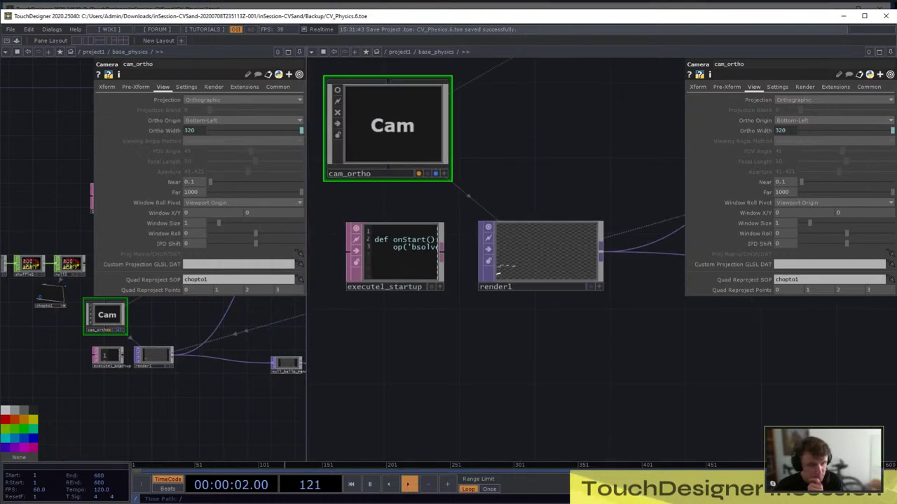
pyautogui.scroll(4, 500, 268)
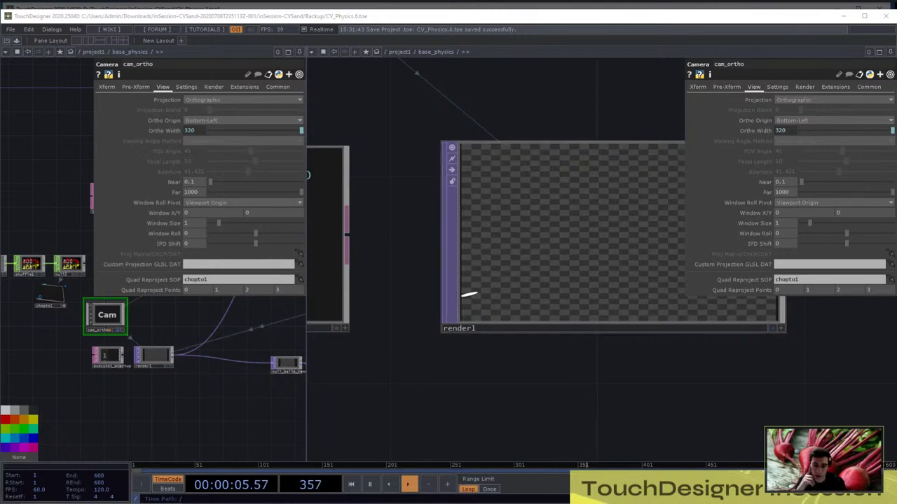
# Move chopto1 aside and add a Transform SOP connected to its output
pyautogui.scroll(-7, 536, 248)
pyautogui.moveTo(455, 139); pyautogui.dragTo(487, 167)
pyautogui.scroll(7, 359, 104)
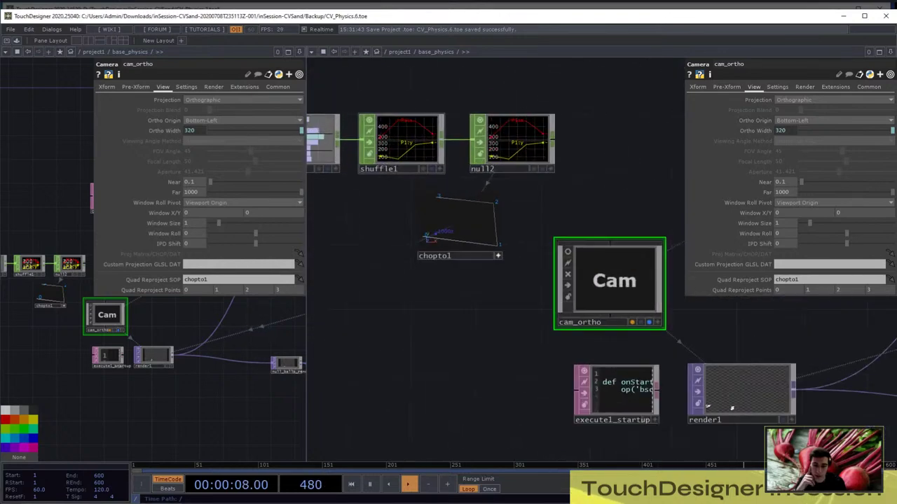
pyautogui.moveTo(472, 244); pyautogui.dragTo(396, 250)
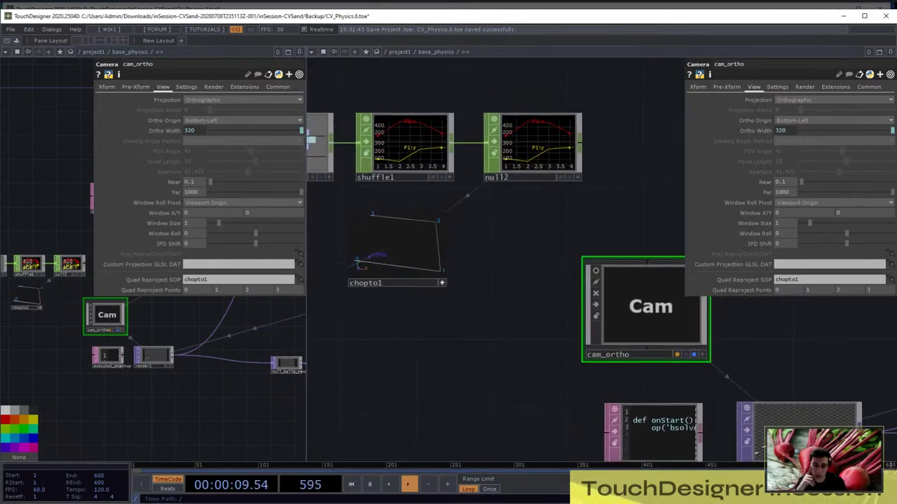
pyautogui.scroll(4, 451, 245)
pyautogui.click(440, 298)
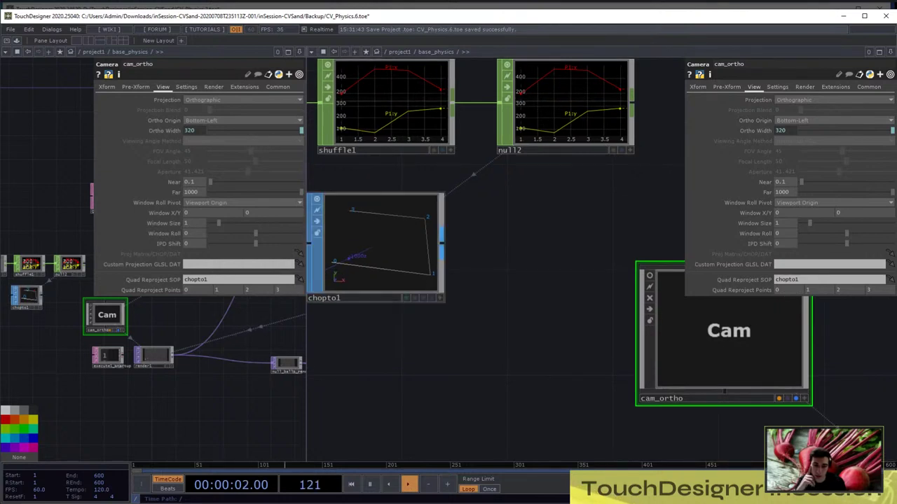
pyautogui.press('Tab')
pyautogui.write('tr')
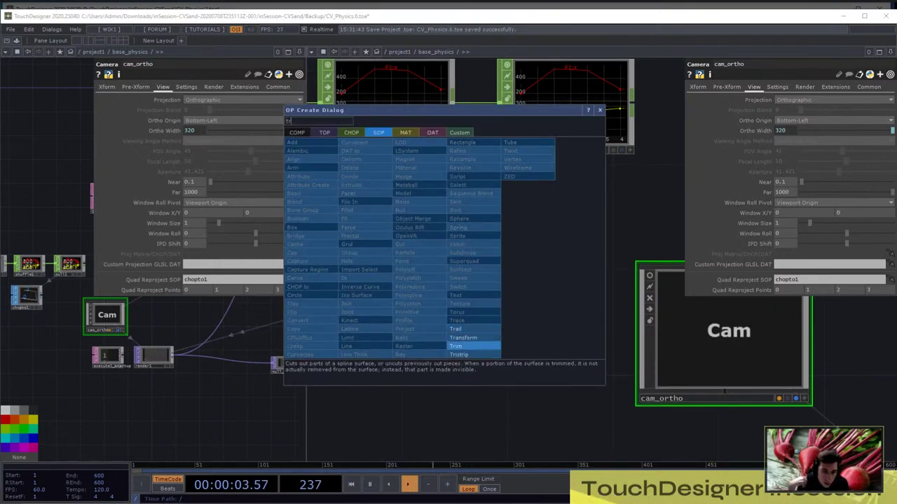
pyautogui.click(464, 337)
pyautogui.click(524, 247)
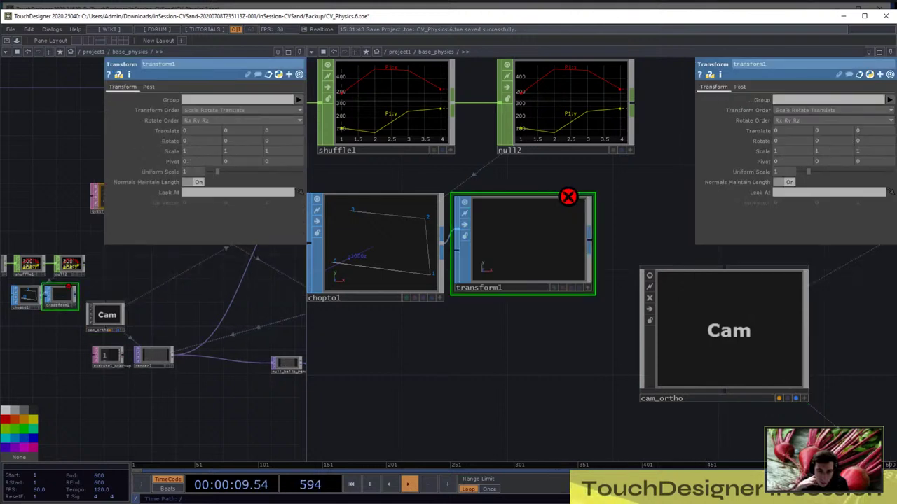
# Show null_live_feed and null_input_frame from the parent network in the second pane, and set transform1's Uniform Scale to 0.5
pyautogui.scroll(-10, 172, 329)
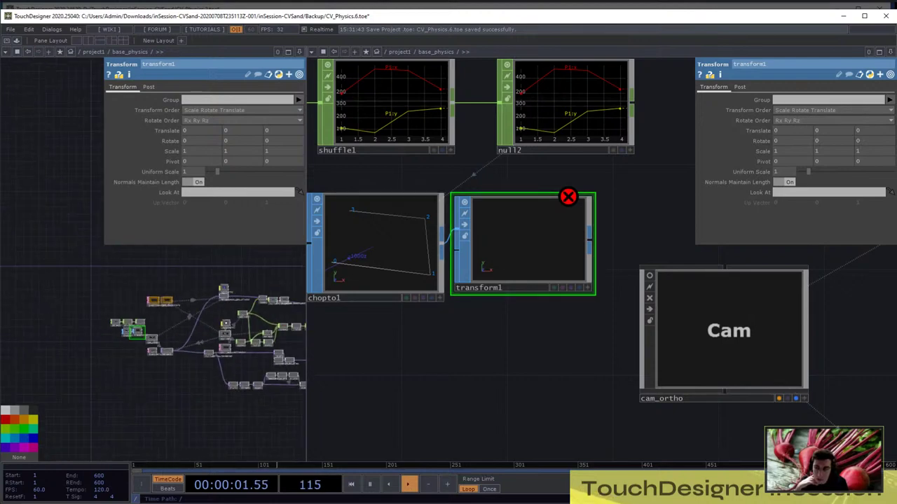
pyautogui.moveTo(172, 329); pyautogui.dragTo(90, 331)
pyautogui.scroll(-3, 144, 315)
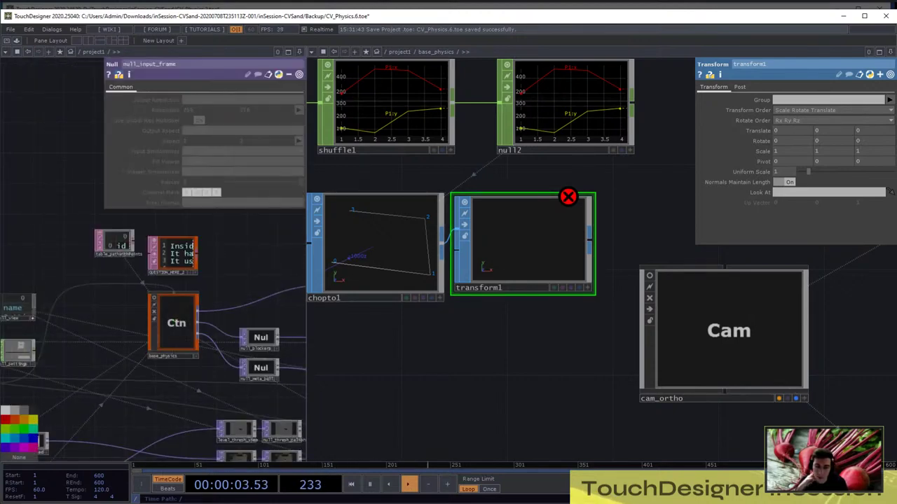
pyautogui.scroll(-6, 143, 314)
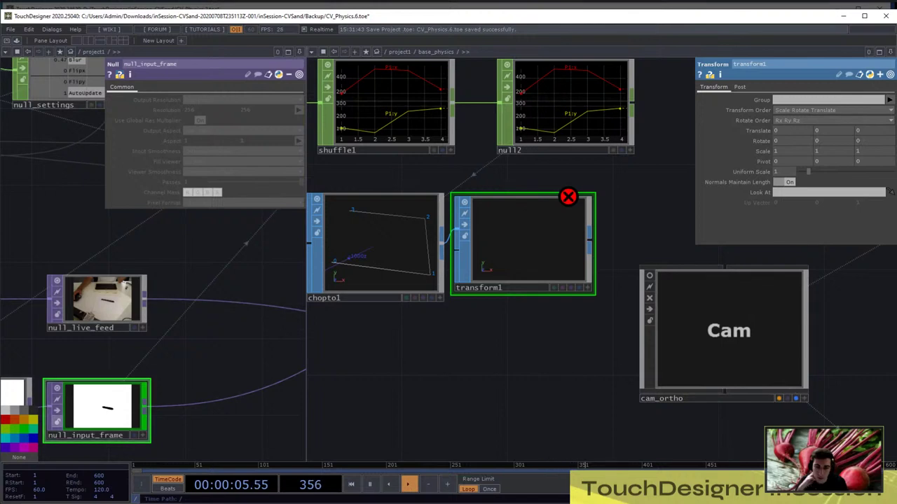
pyautogui.scroll(5, 68, 385)
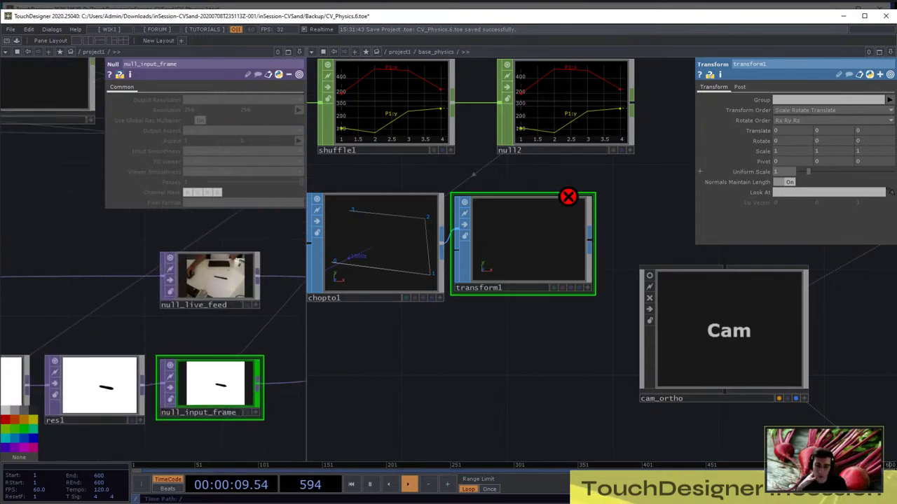
pyautogui.write('0.')
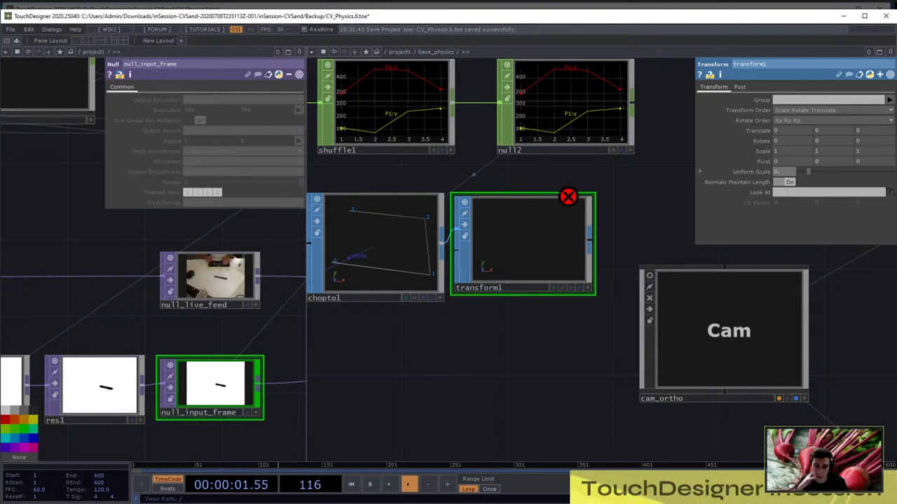
pyautogui.write('5')
pyautogui.press('Return')
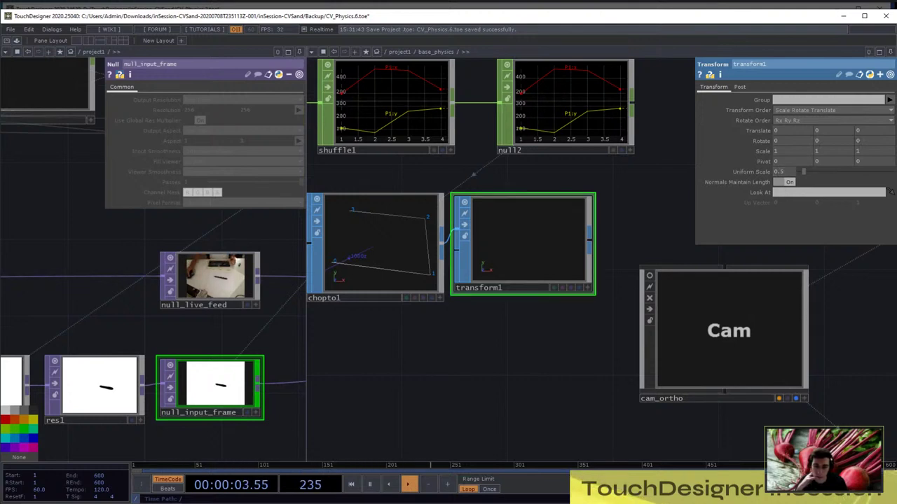
# Add a Null SOP connected to transform1's output, above cam_ortho
pyautogui.moveTo(527, 242); pyautogui.dragTo(537, 251)
pyautogui.moveTo(518, 364); pyautogui.dragTo(464, 345)
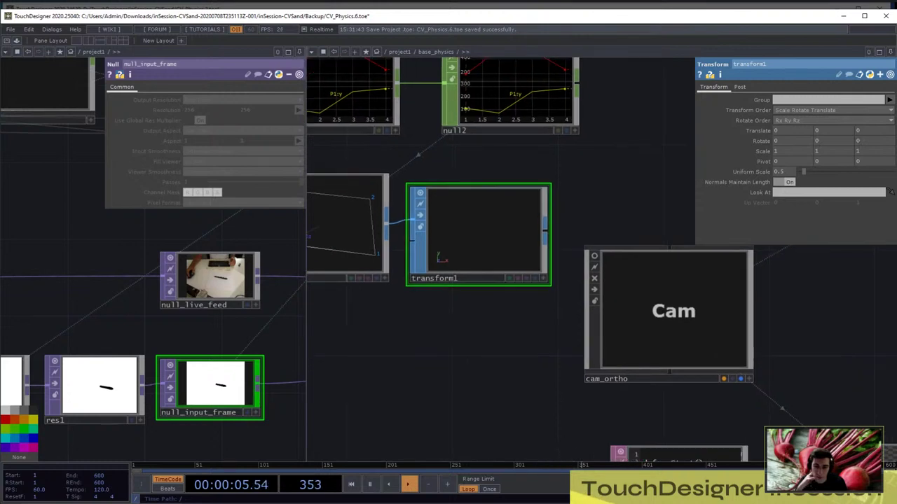
pyautogui.press('Tab')
pyautogui.write('n')
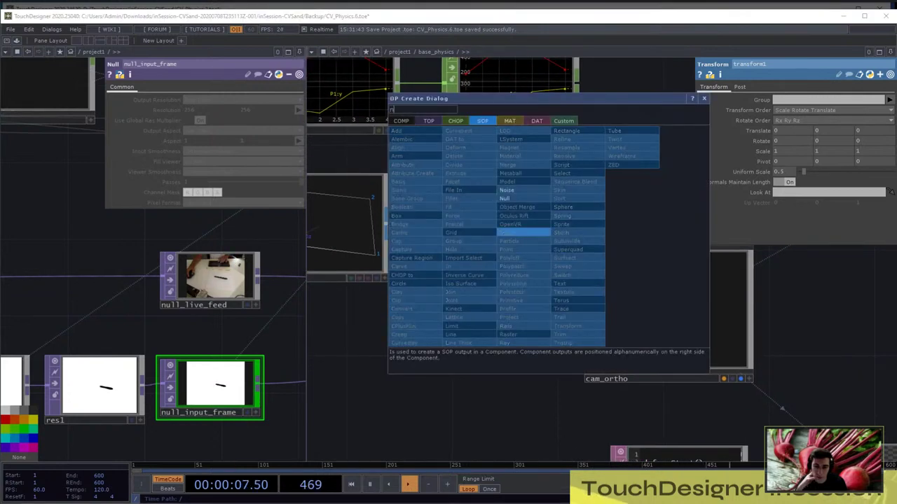
pyautogui.click(517, 199)
pyautogui.click(636, 171)
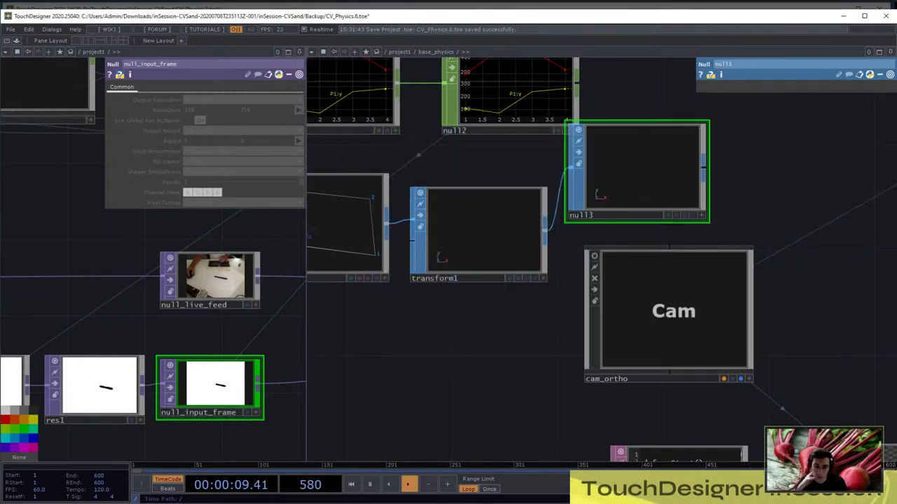
# Replace cam_ortho's Quad Reproject SOP with null3 and examine render1's output
pyautogui.click(673, 312)
pyautogui.moveTo(672, 413); pyautogui.dragTo(530, 385)
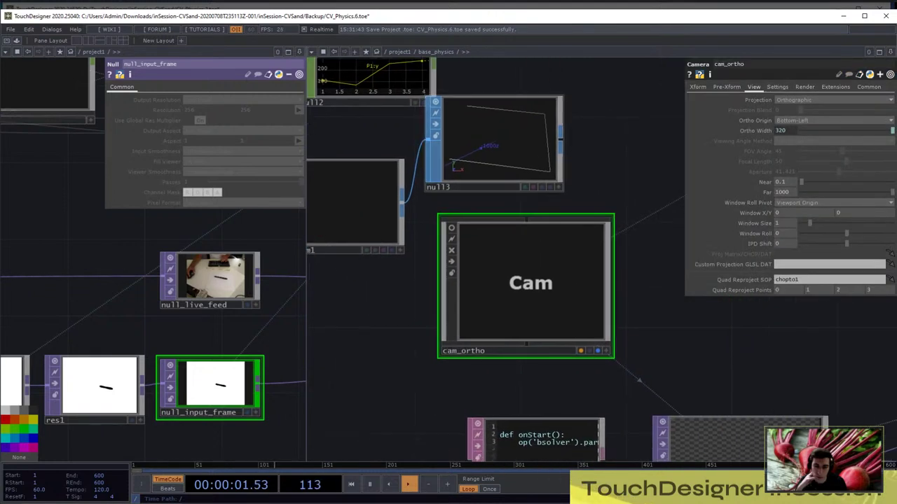
pyautogui.moveTo(495, 140); pyautogui.dragTo(800, 278)
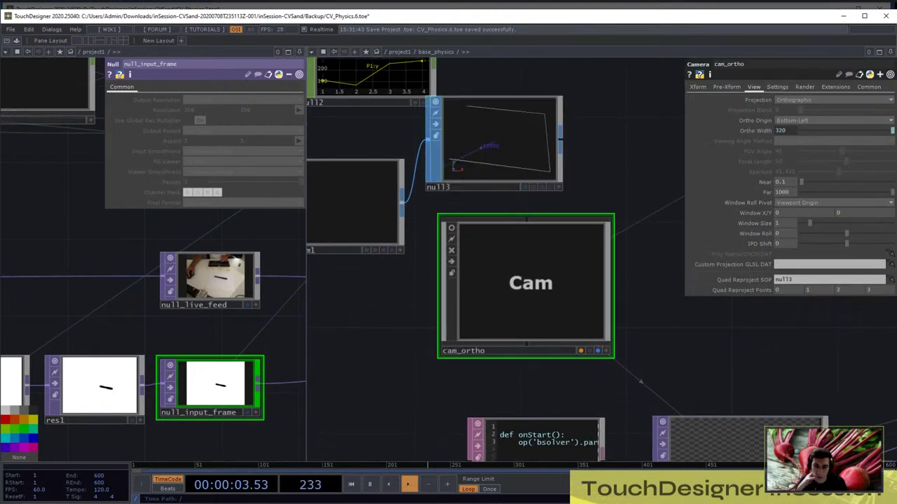
pyautogui.moveTo(700, 378); pyautogui.dragTo(589, 212)
pyautogui.scroll(3, 628, 333)
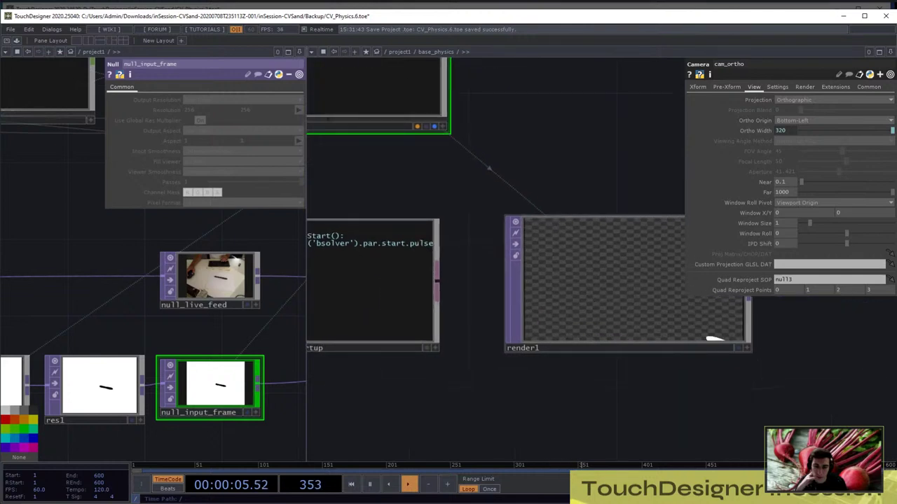
pyautogui.scroll(-5, 607, 280)
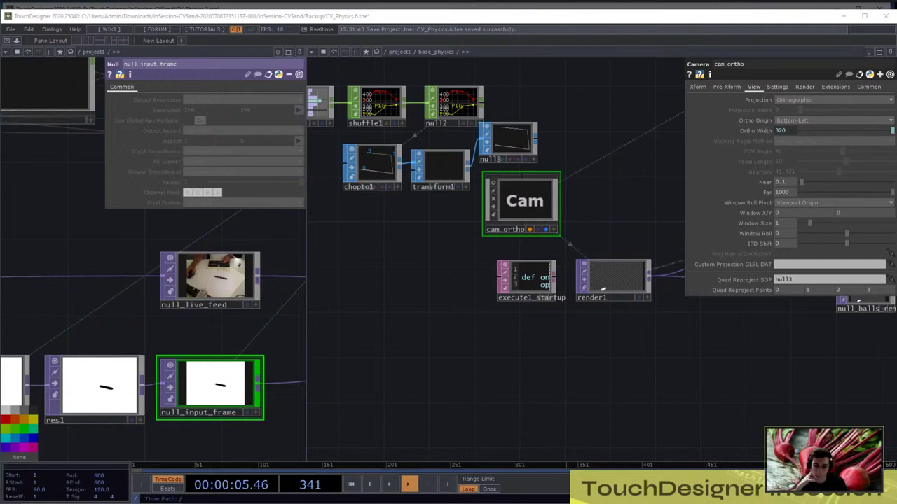
# Examine the quad geometry in chopto1, transform1 and null3, and compare it with render1's output
pyautogui.moveTo(442, 238); pyautogui.dragTo(456, 237)
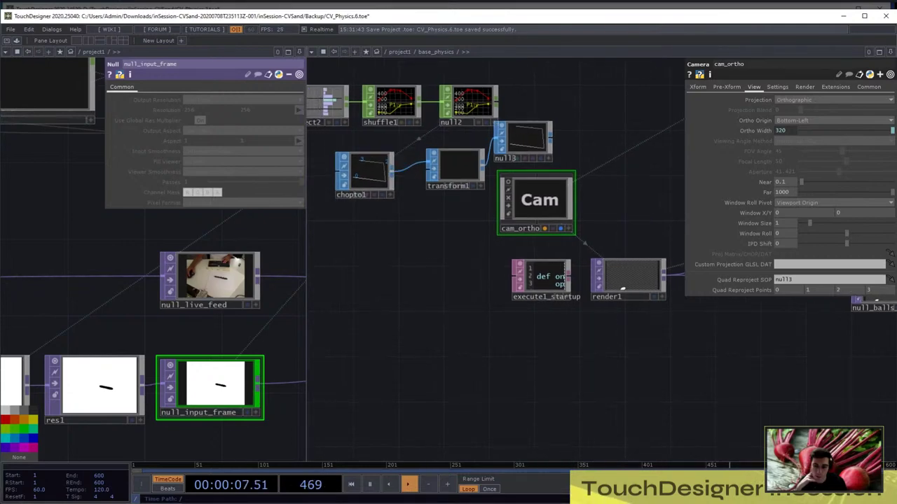
pyautogui.moveTo(428, 133); pyautogui.dragTo(463, 167)
pyautogui.scroll(5, 463, 151)
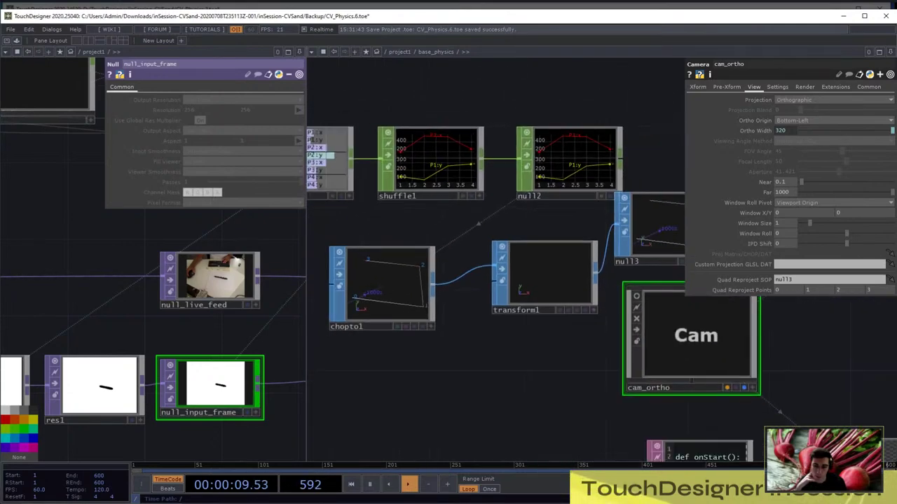
pyautogui.scroll(-2, 505, 148)
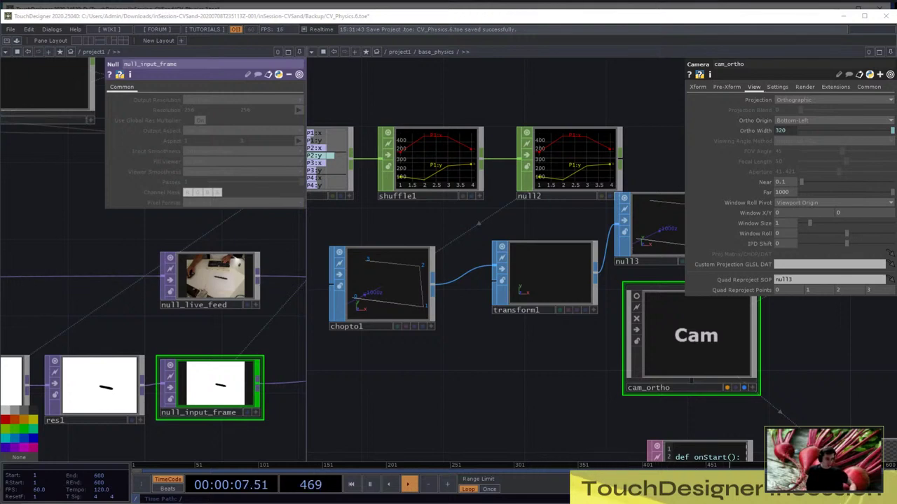
pyautogui.moveTo(575, 357); pyautogui.dragTo(461, 340)
pyautogui.moveTo(725, 455); pyautogui.dragTo(571, 327)
pyautogui.scroll(4, 577, 335)
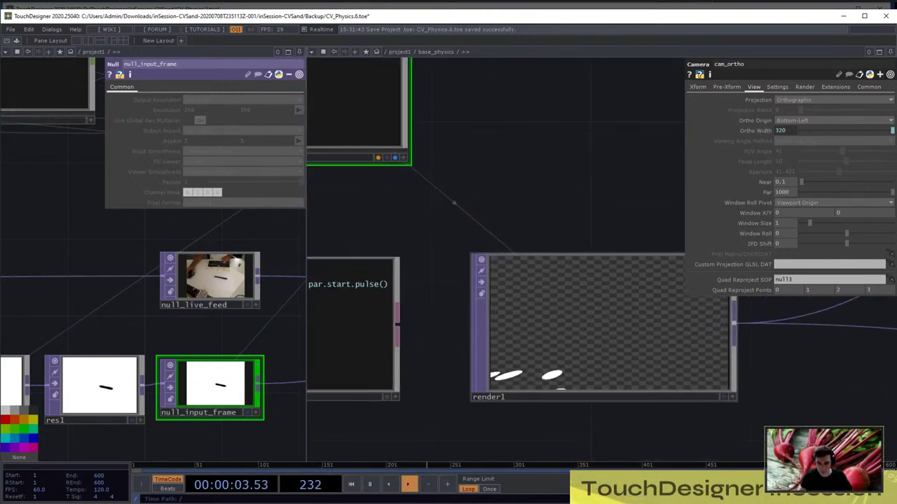
# Inspect the ball rendering chain downstream of render1 and reconfirm null3 as cam_ortho's Quad Reproject SOP
pyautogui.scroll(-10, 601, 322)
pyautogui.moveTo(718, 344); pyautogui.dragTo(558, 331)
pyautogui.scroll(5, 558, 332)
pyautogui.moveTo(660, 381); pyautogui.dragTo(635, 376)
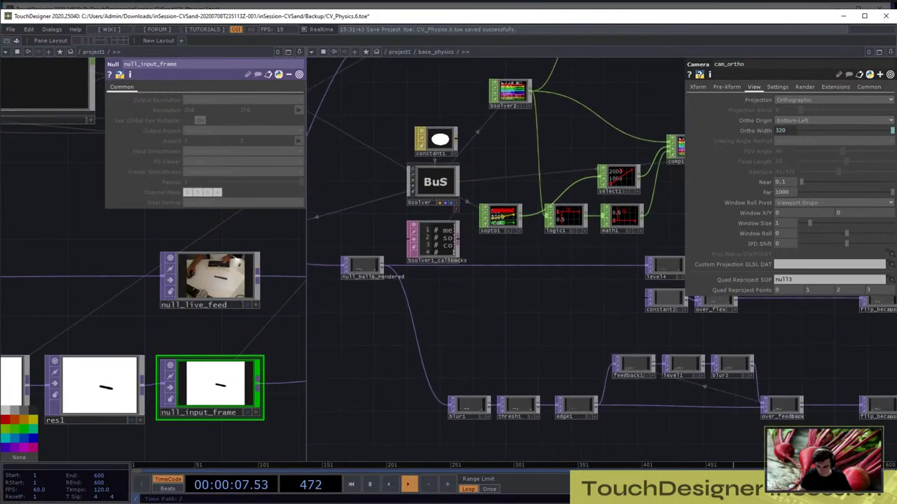
pyautogui.scroll(5, 634, 376)
pyautogui.scroll(-5, 379, 187)
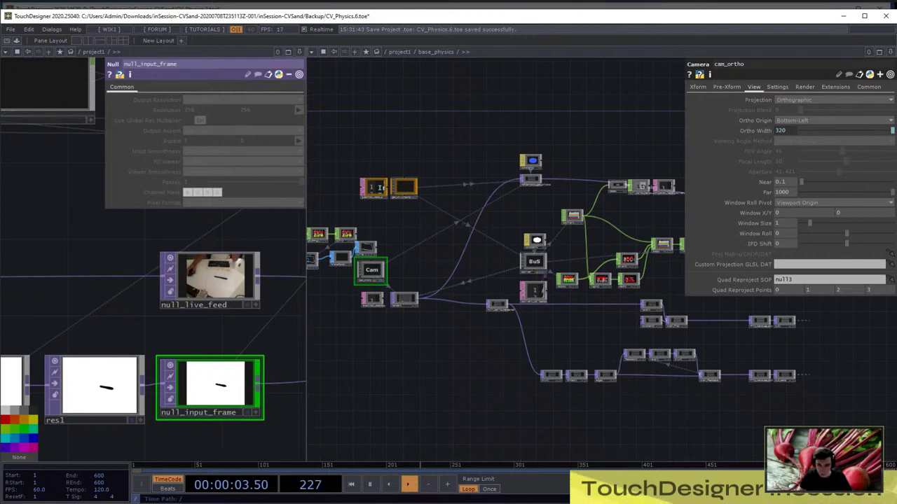
pyautogui.scroll(5, 305, 322)
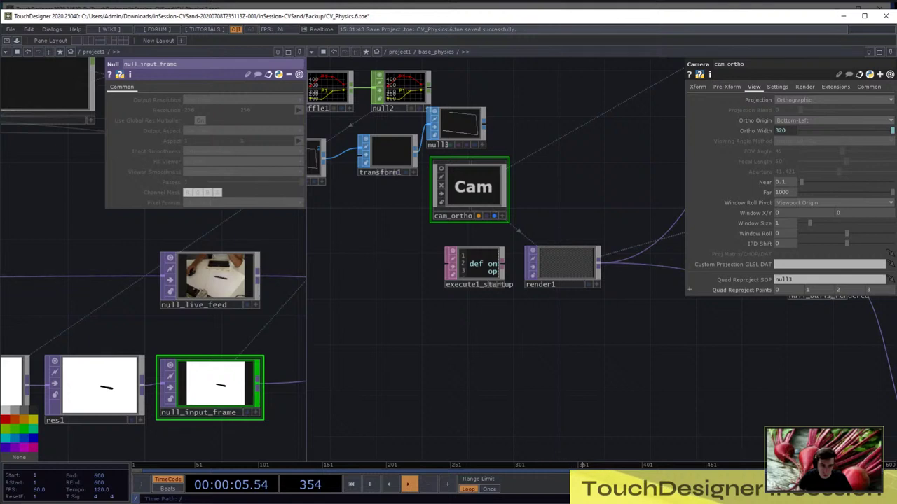
pyautogui.click(818, 279)
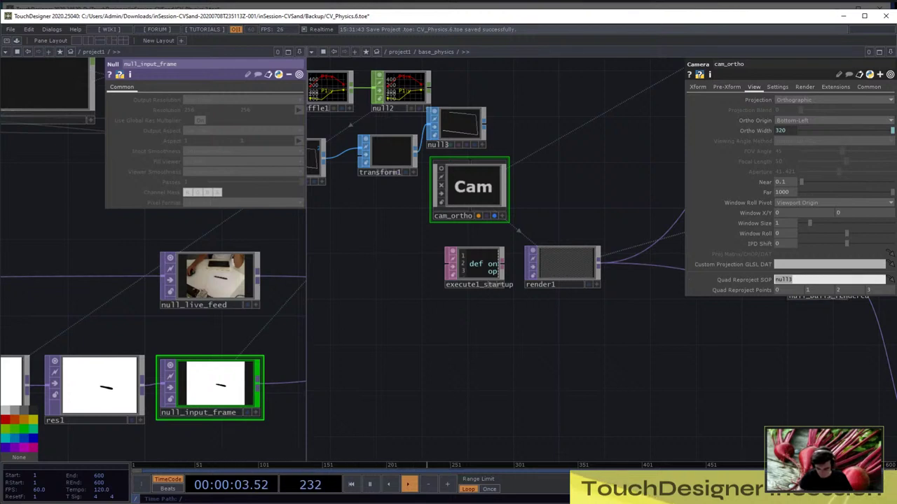
pyautogui.press('Return')
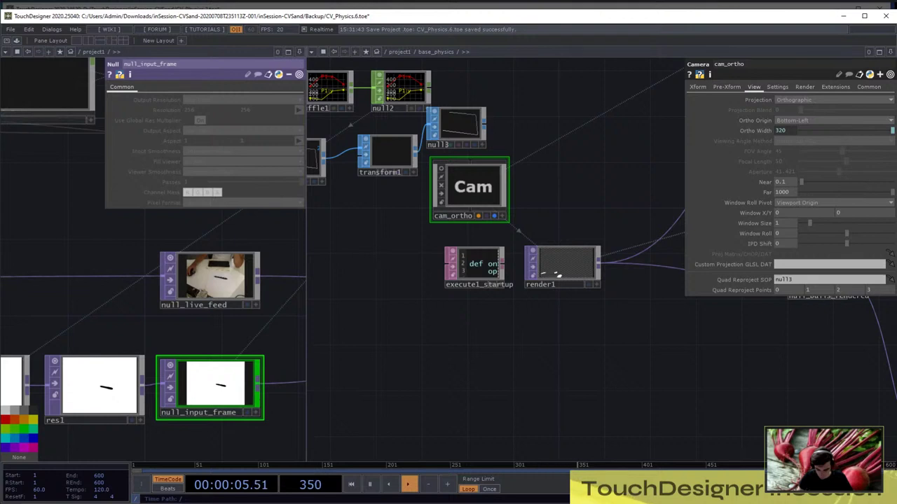
# Switch the second pane to the base_physics network and show it as a Geometry Viewer
pyautogui.click(109, 51)
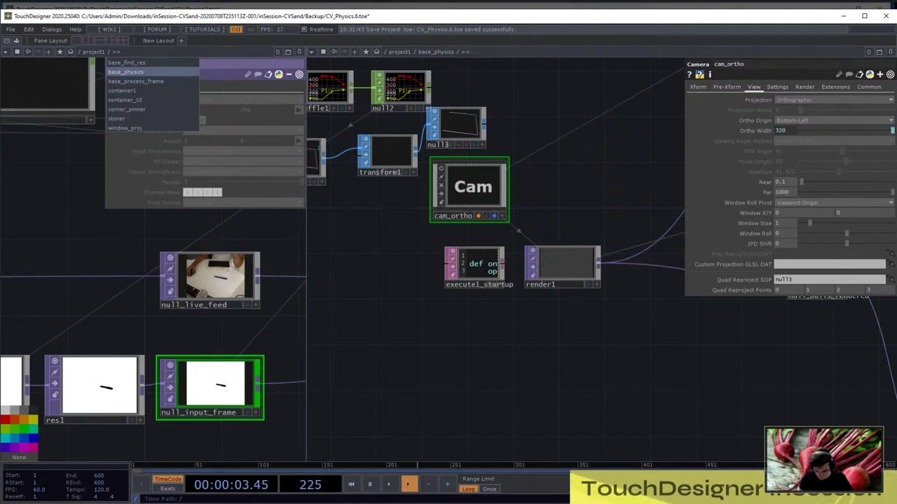
pyautogui.click(126, 71)
pyautogui.scroll(-3, 131, 371)
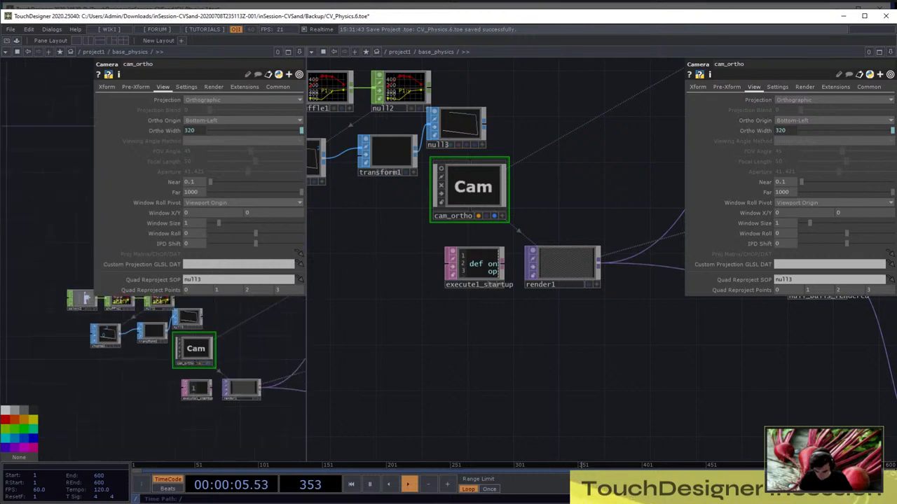
pyautogui.click(6, 51)
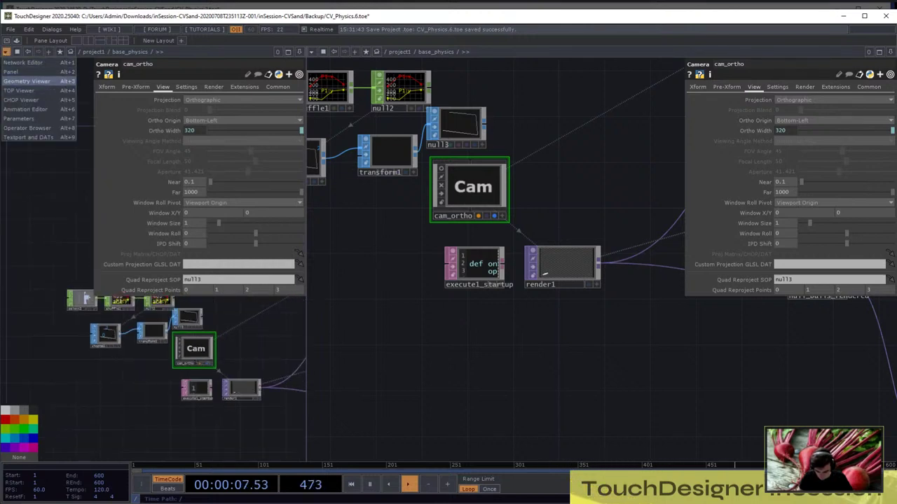
pyautogui.click(31, 82)
pyautogui.moveTo(153, 280); pyautogui.dragTo(128, 274)
pyautogui.scroll(-6, 385, 304)
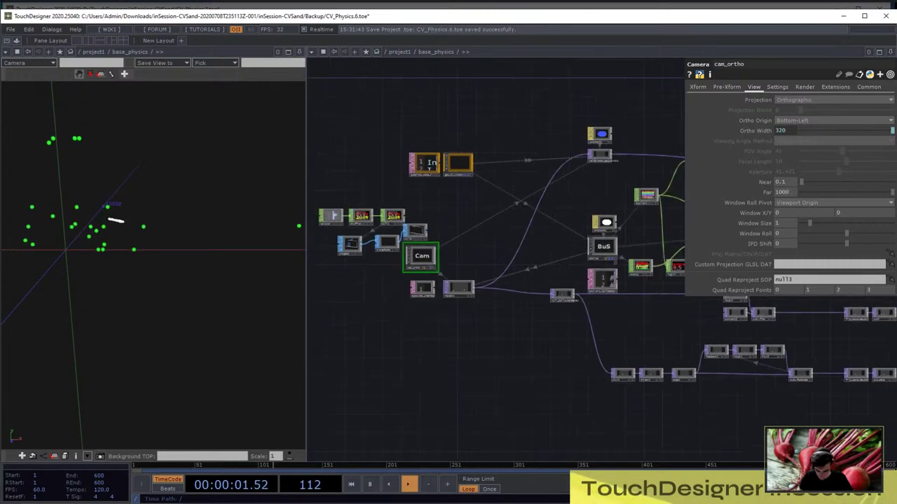
# Reinitialize the simulation and collision shapes of bsolver with Init All and watch the balls in render1
pyautogui.scroll(4, 586, 240)
pyautogui.click(569, 272)
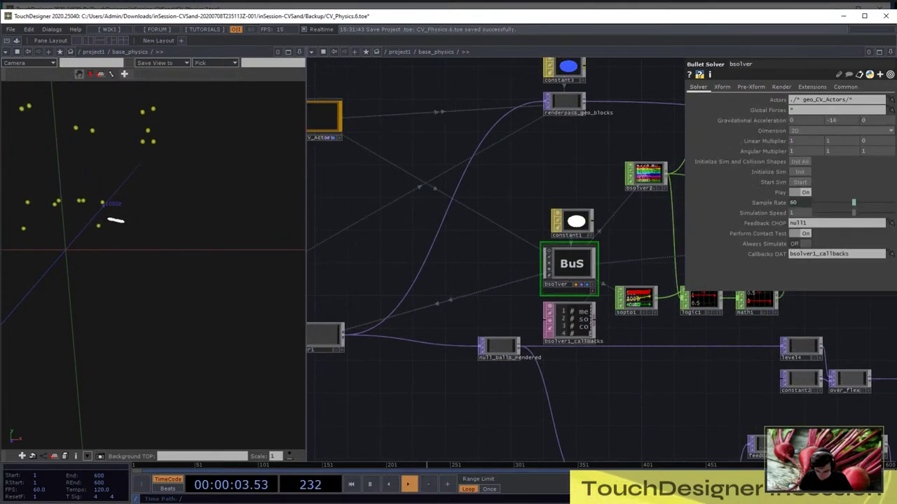
pyautogui.click(800, 161)
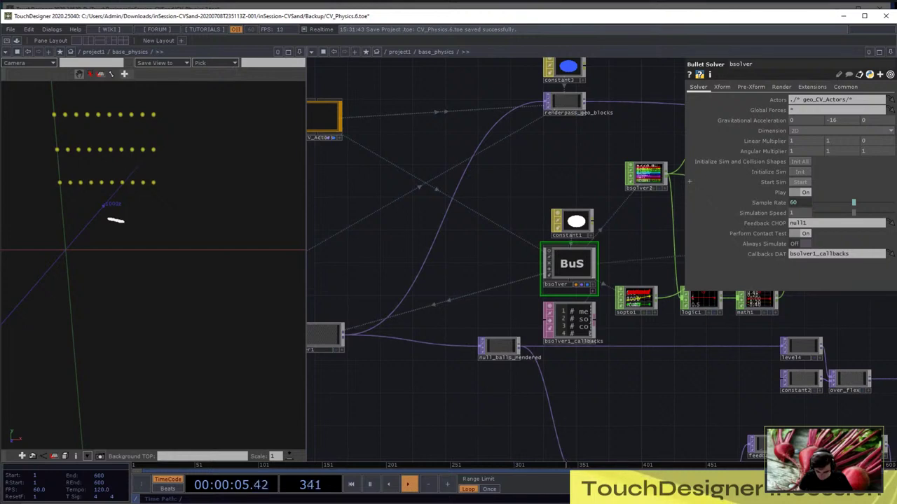
pyautogui.moveTo(372, 308); pyautogui.dragTo(476, 283)
pyautogui.scroll(5, 415, 312)
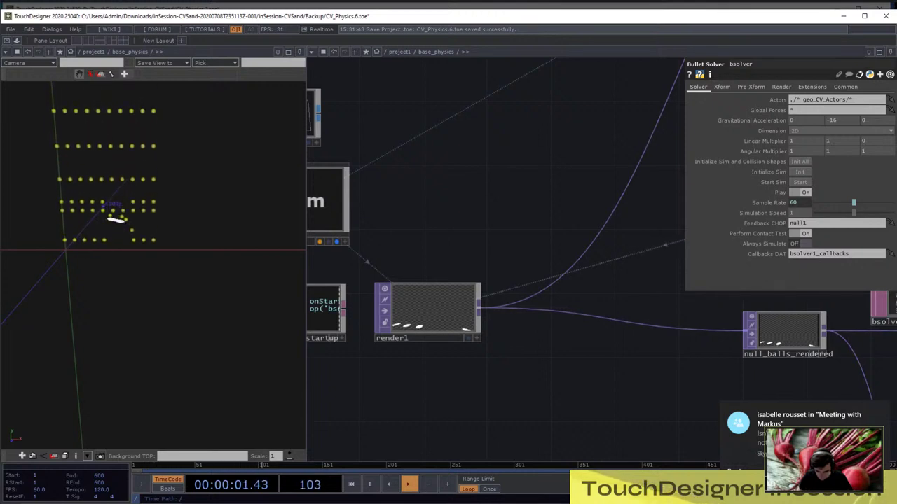
pyautogui.moveTo(547, 392); pyautogui.dragTo(685, 372)
# Check cam_ortho's transform parameters and render1's camera and geometry settings
pyautogui.click(435, 220)
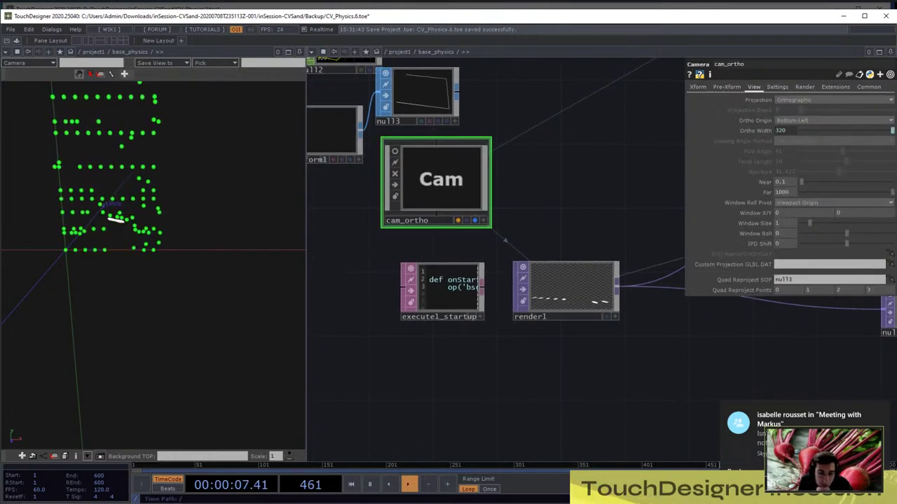
pyautogui.click(698, 87)
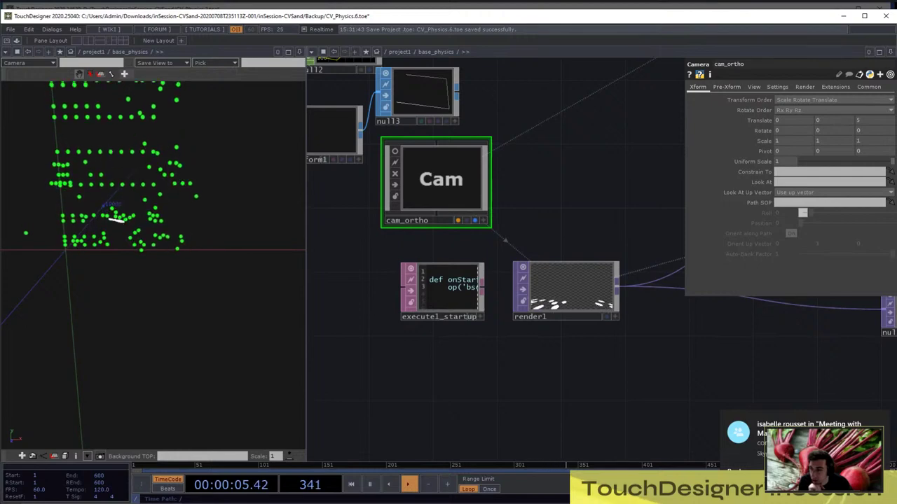
pyautogui.scroll(3, 571, 322)
pyautogui.scroll(-6, 606, 319)
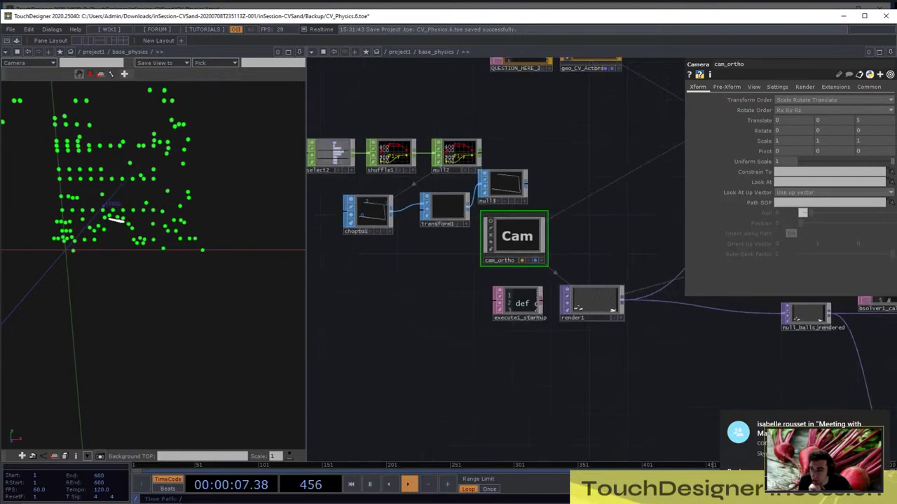
pyautogui.click(592, 310)
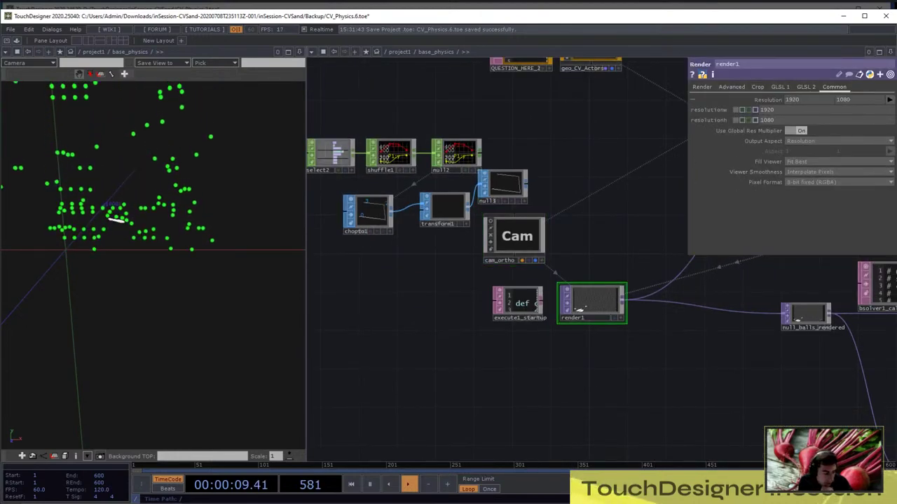
pyautogui.click(702, 88)
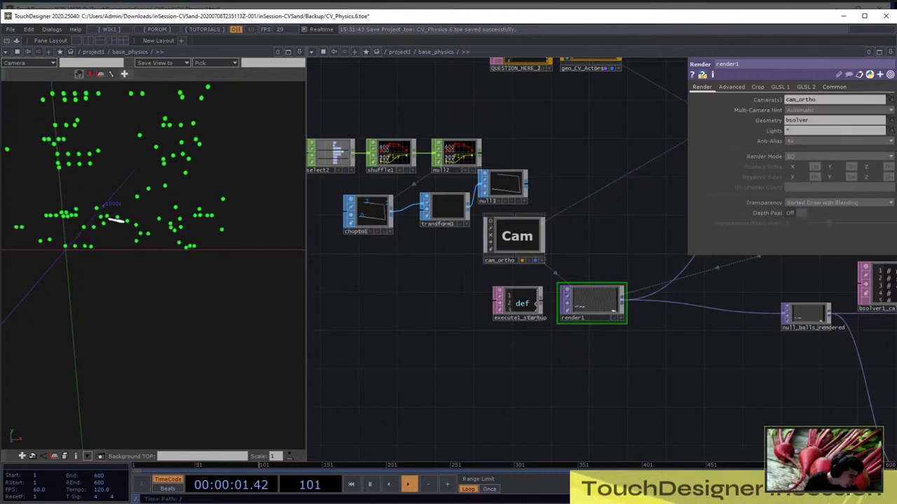
pyautogui.click(517, 239)
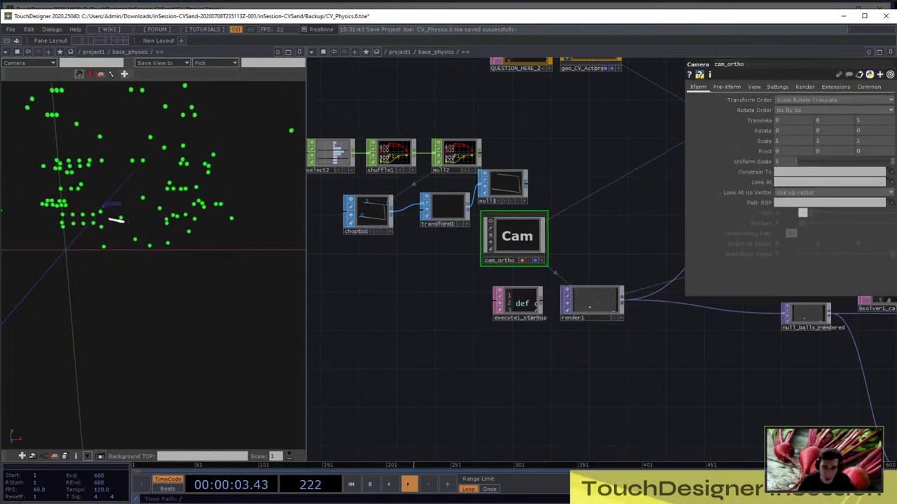
# Set cam_ortho's Quad Reproject Points to 3, 2, 1, 0 and examine render1's output
pyautogui.click(754, 87)
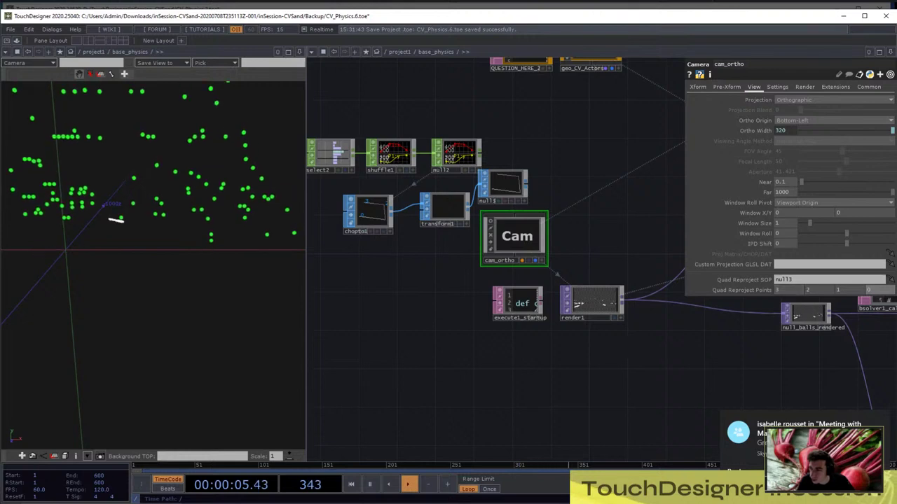
pyautogui.scroll(6, 600, 318)
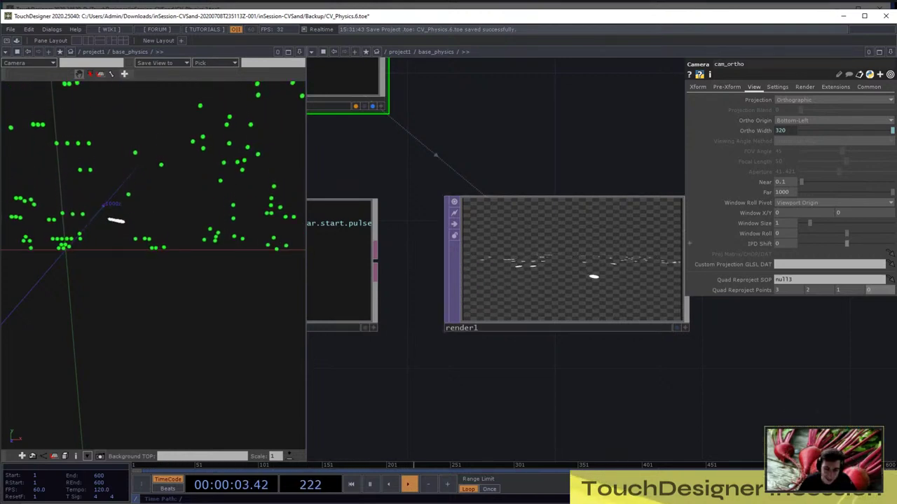
pyautogui.scroll(-5, 517, 256)
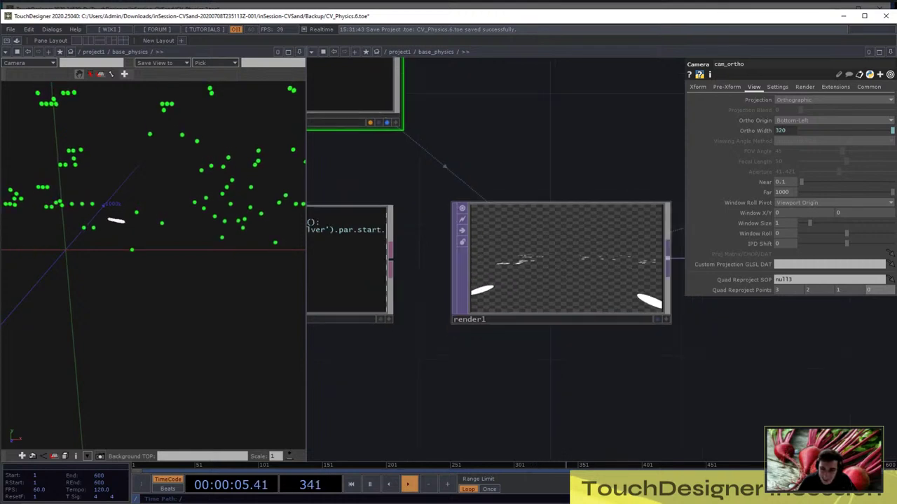
pyautogui.moveTo(596, 336); pyautogui.dragTo(662, 332)
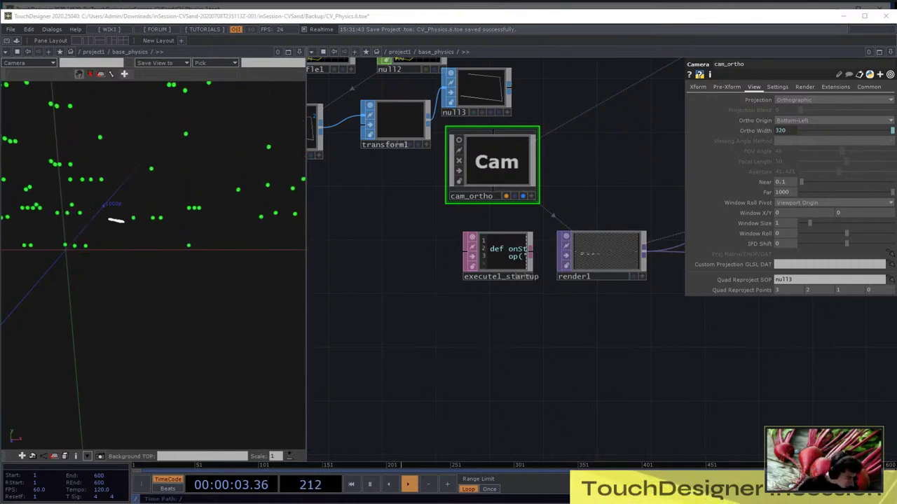
# Add a Rectangle SOP in the empty area below chopto1
pyautogui.moveTo(484, 329); pyautogui.dragTo(616, 434)
pyautogui.press('Tab')
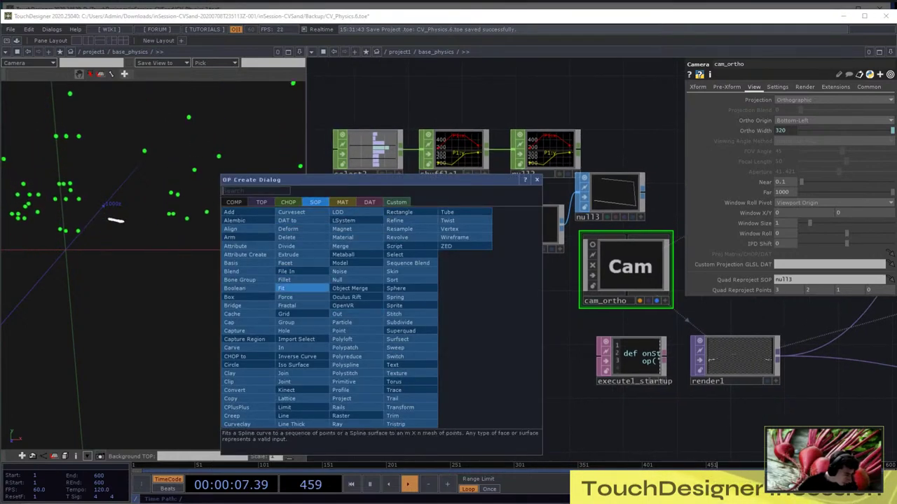
pyautogui.write('re')
pyautogui.click(399, 211)
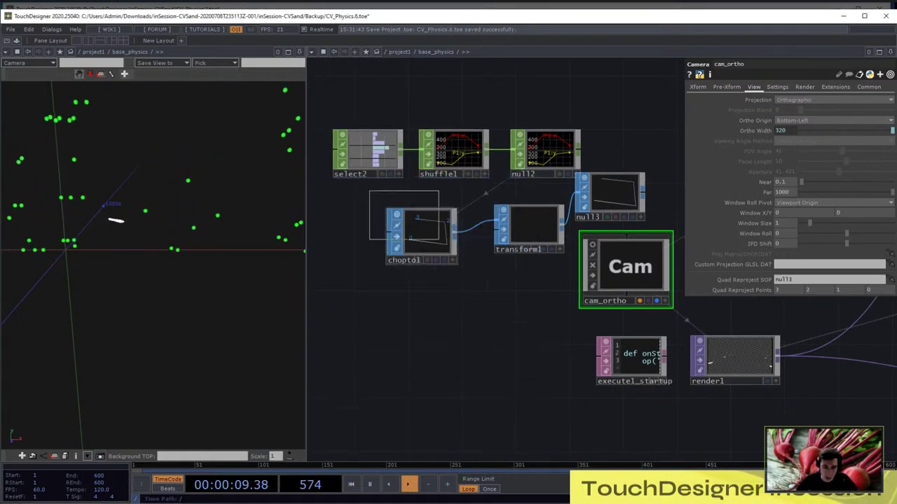
pyautogui.click(384, 328)
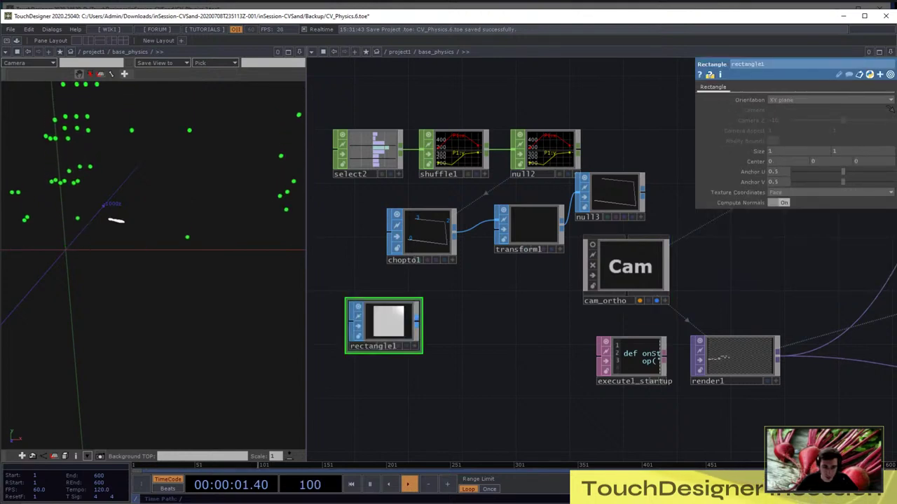
# Add a CHOP to SOP connected to rectangle1's output and assign null2 as its CHOP
pyautogui.press('Tab')
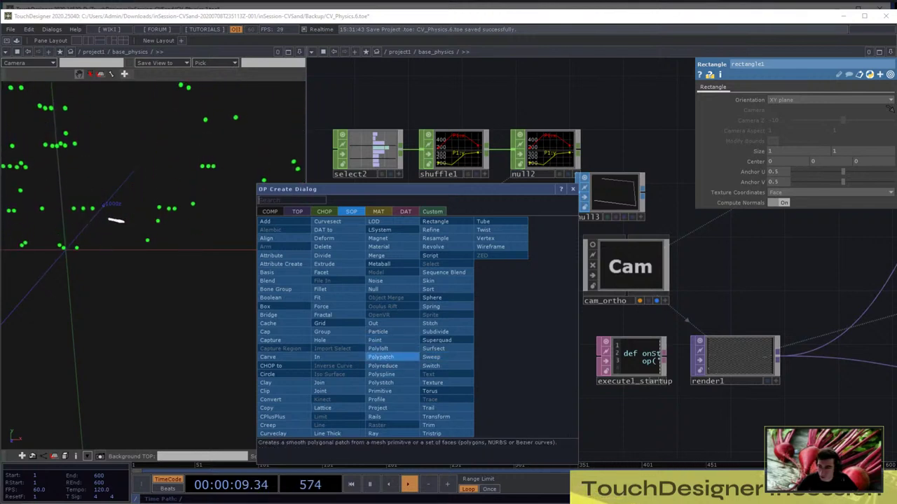
pyautogui.write('ch')
pyautogui.click(270, 365)
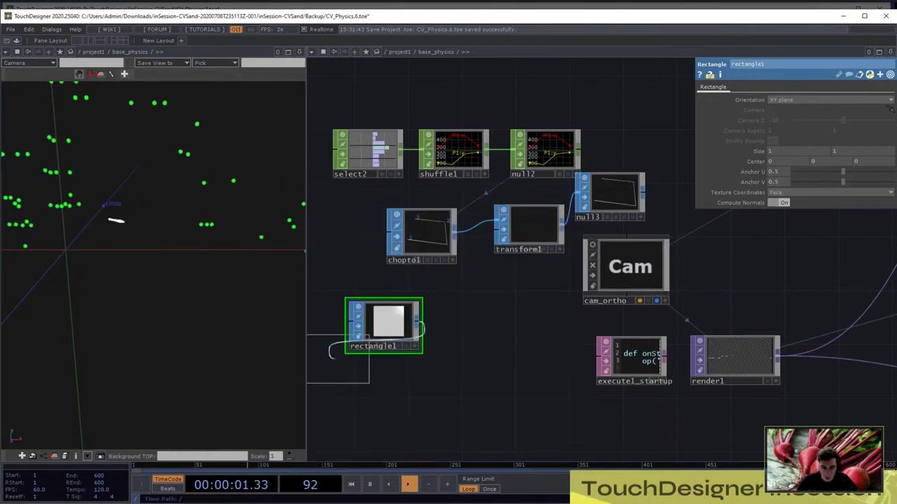
pyautogui.click(470, 320)
pyautogui.moveTo(545, 153); pyautogui.dragTo(475, 304)
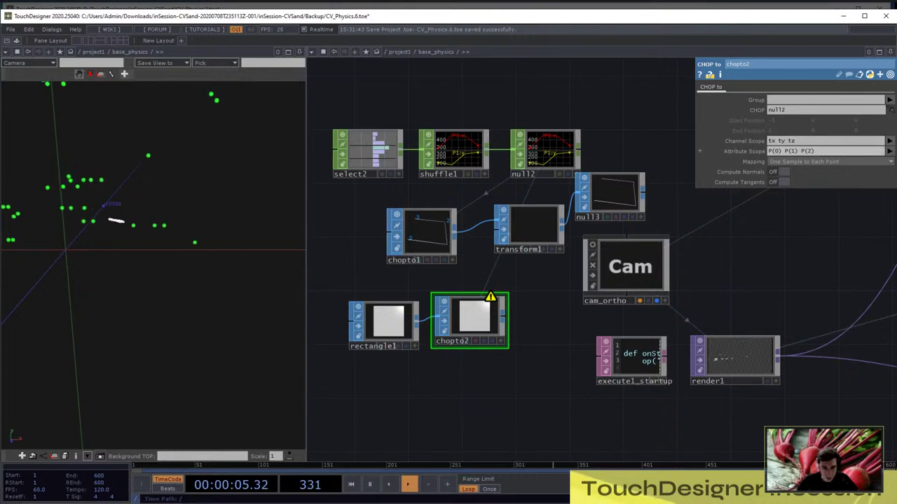
# Reduce chopto2's Attribute Scope to P(0) P(1) and append P1:x and P1:y to its Channel Scope
pyautogui.press('BackSpace')
pyautogui.press('BackSpace')
pyautogui.press('BackSpace')
pyautogui.press('BackSpace')
pyautogui.press('BackSpace')
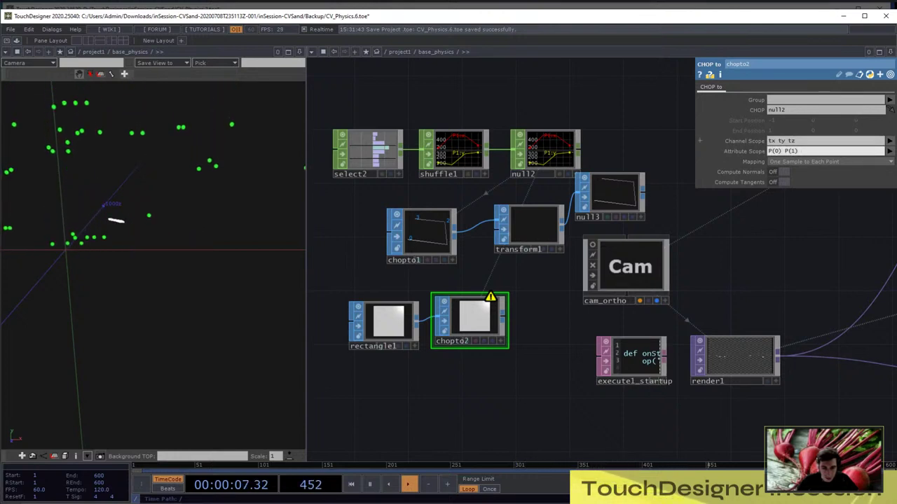
pyautogui.click(889, 140)
pyautogui.click(885, 152)
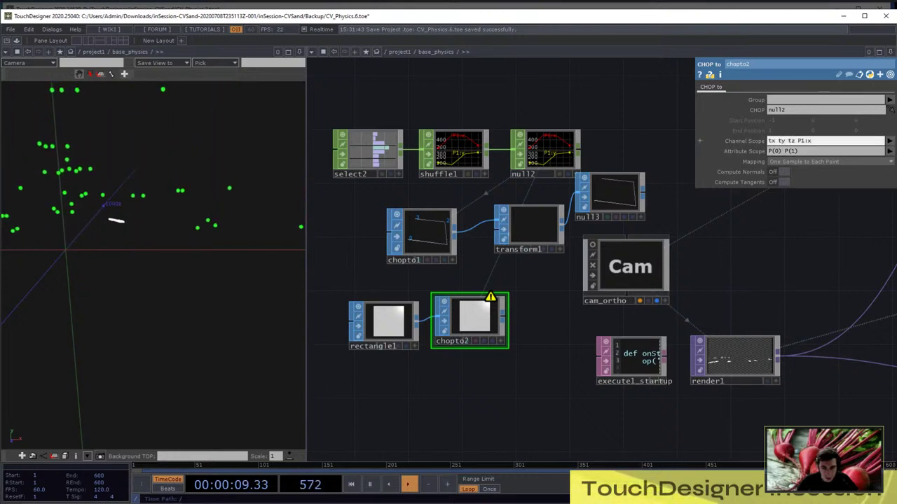
pyautogui.write('P1:y')
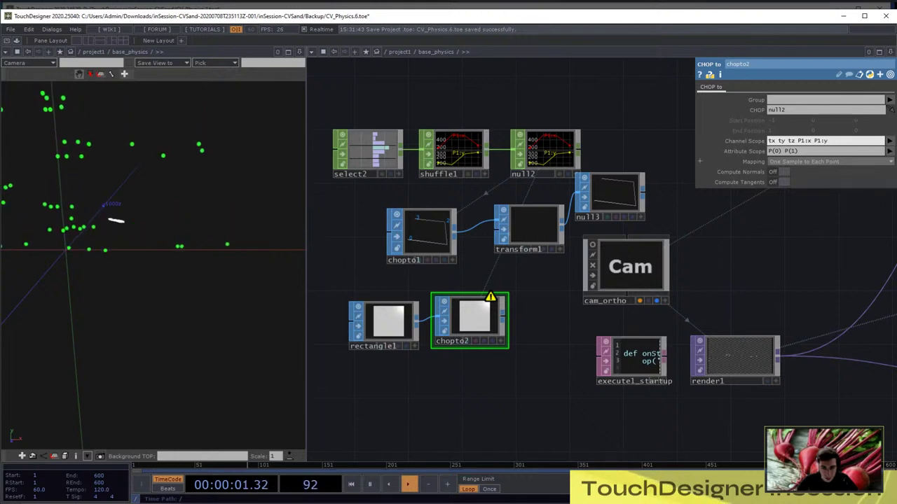
# Reduce chopto2's Channel Scope to P1:x P1:y and connect its output to transform1 in place of chopto1
pyautogui.moveTo(799, 141); pyautogui.dragTo(768, 141)
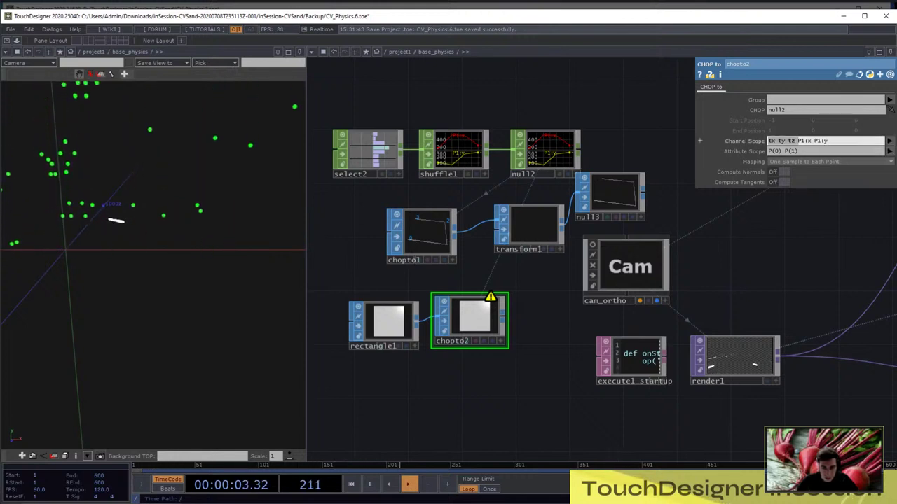
pyautogui.press('BackSpace')
pyautogui.press('Return')
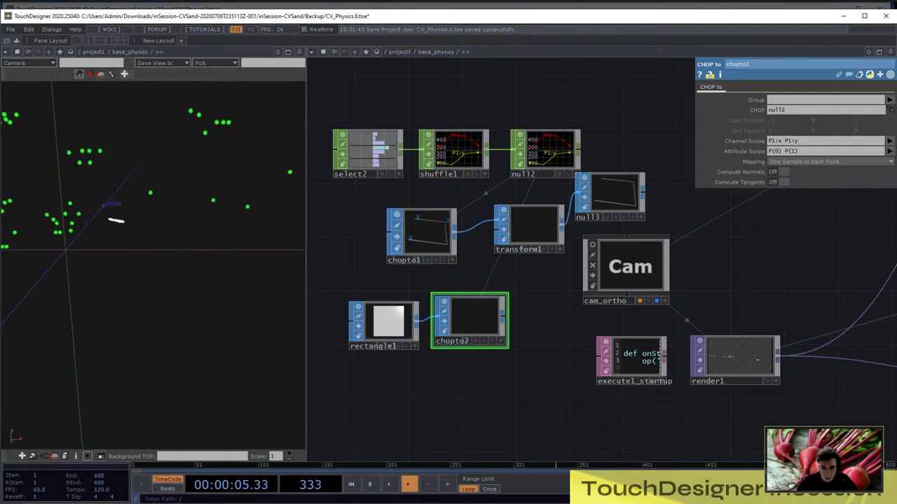
pyautogui.moveTo(475, 318); pyautogui.dragTo(475, 322)
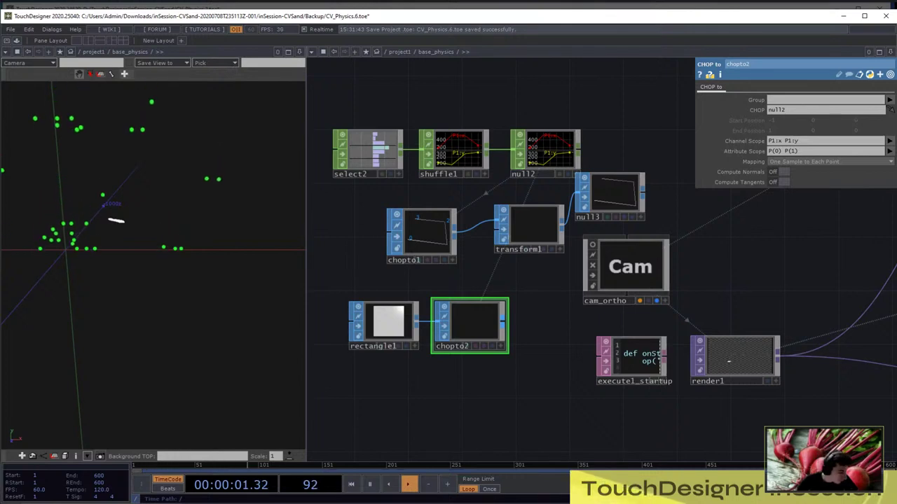
pyautogui.moveTo(502, 322); pyautogui.dragTo(496, 219)
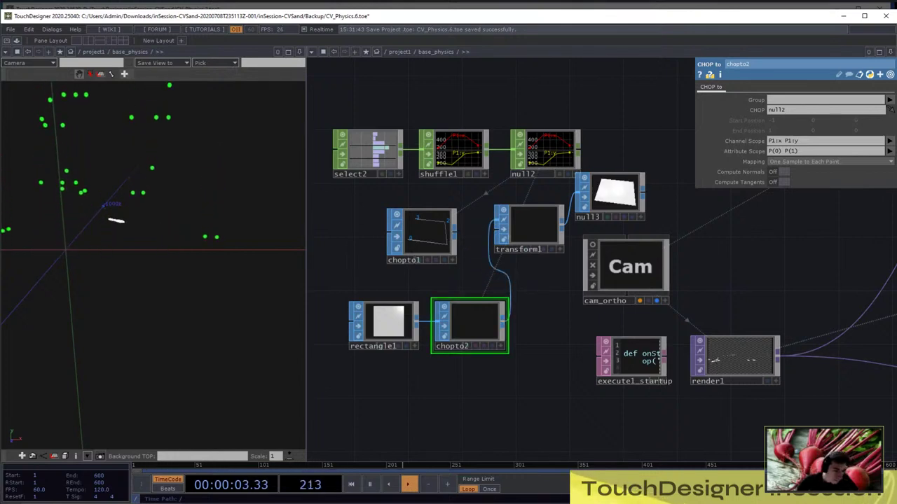
# Set cam_ortho's Quad Reproject Points to 0, 1, 3, 2 and check render1's output
pyautogui.click(626, 277)
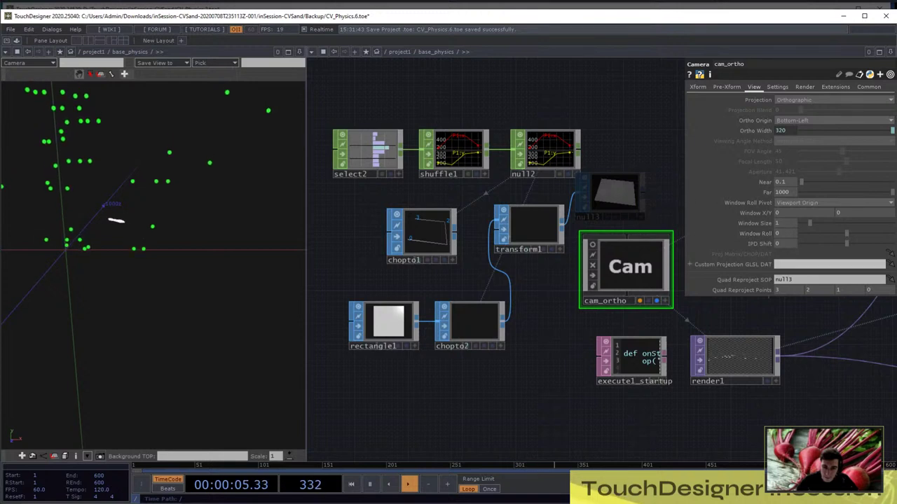
pyautogui.click(786, 290)
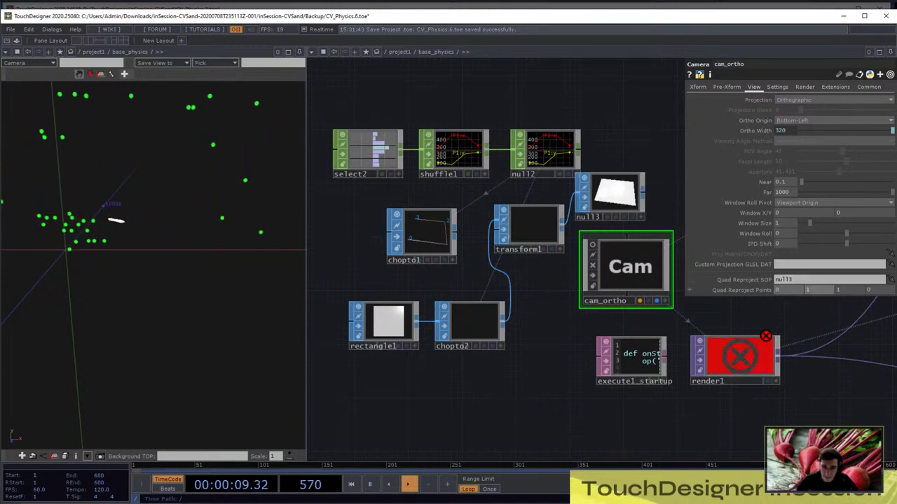
pyautogui.press('Tab')
pyautogui.write('3')
pyautogui.press('Tab')
pyautogui.write('2')
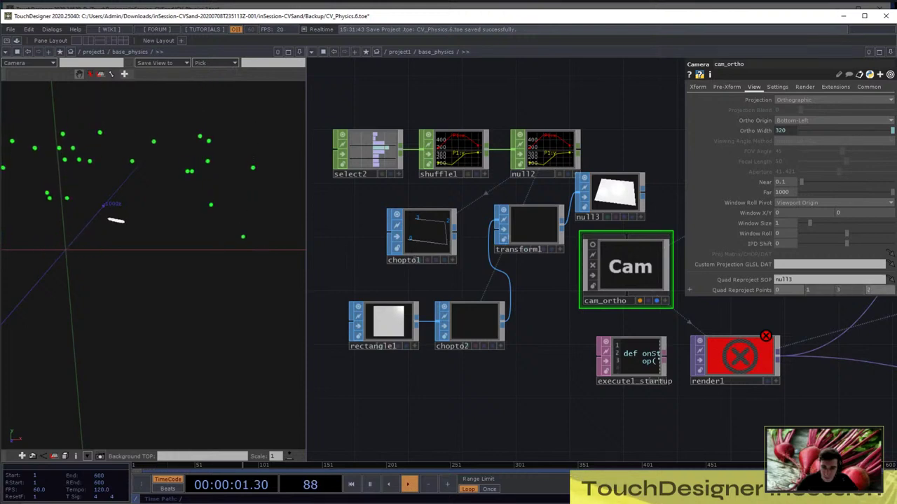
pyautogui.press('Return')
pyautogui.moveTo(659, 419); pyautogui.dragTo(559, 367)
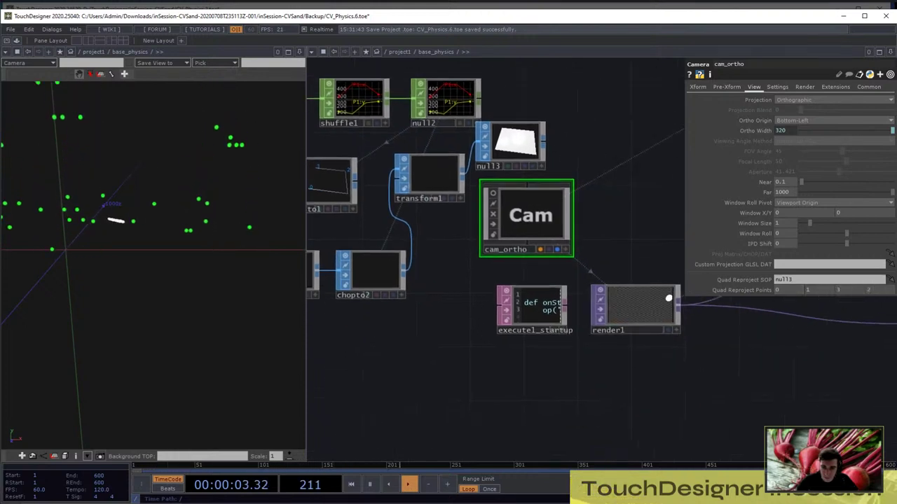
pyautogui.moveTo(668, 298); pyautogui.dragTo(635, 282, button='middle')
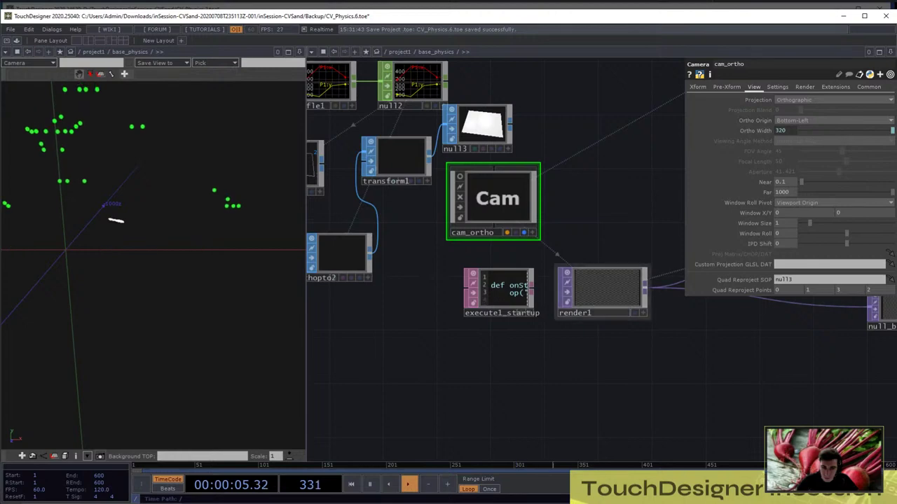
pyautogui.scroll(5, 634, 302)
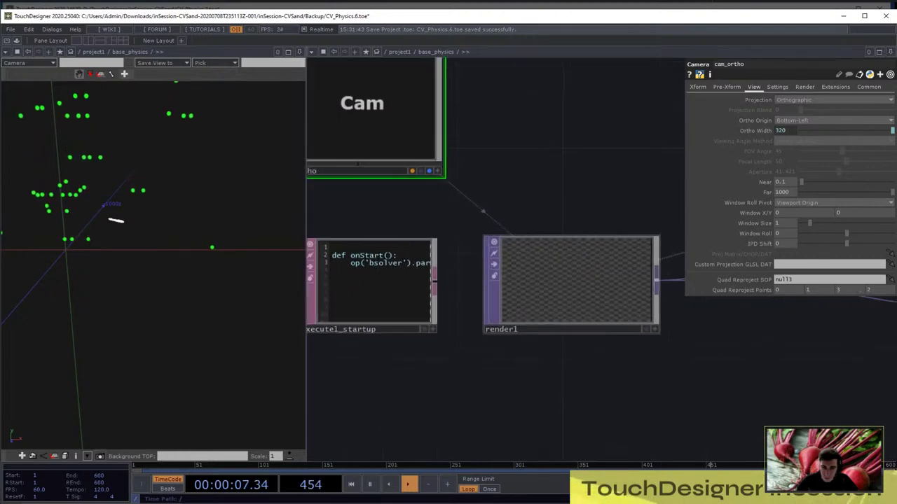
pyautogui.scroll(-9, 551, 334)
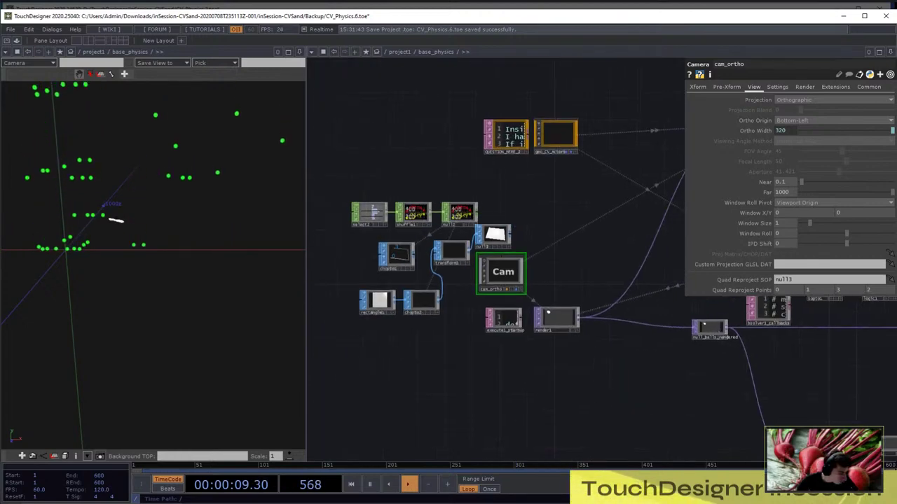
# Reinitialize and start the bsolver simulation, and inspect the balls rendered in render1
pyautogui.moveTo(554, 343); pyautogui.dragTo(428, 316)
pyautogui.click(643, 232)
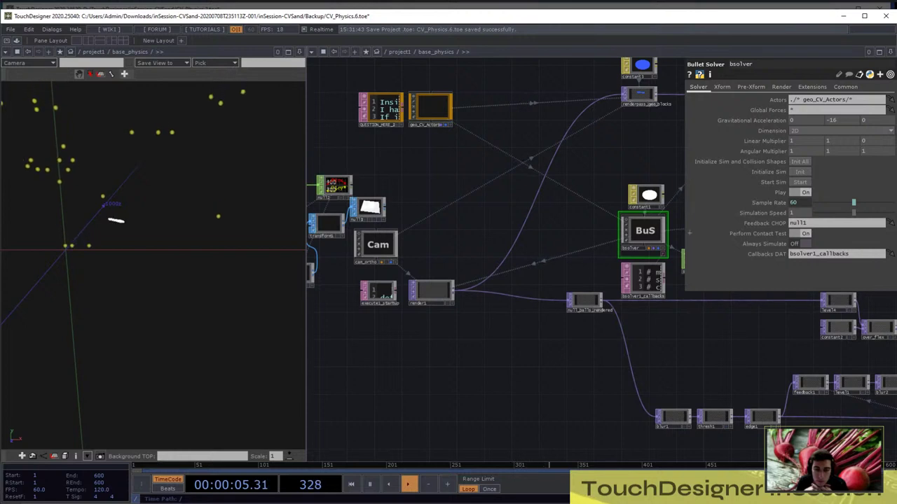
pyautogui.click(377, 245)
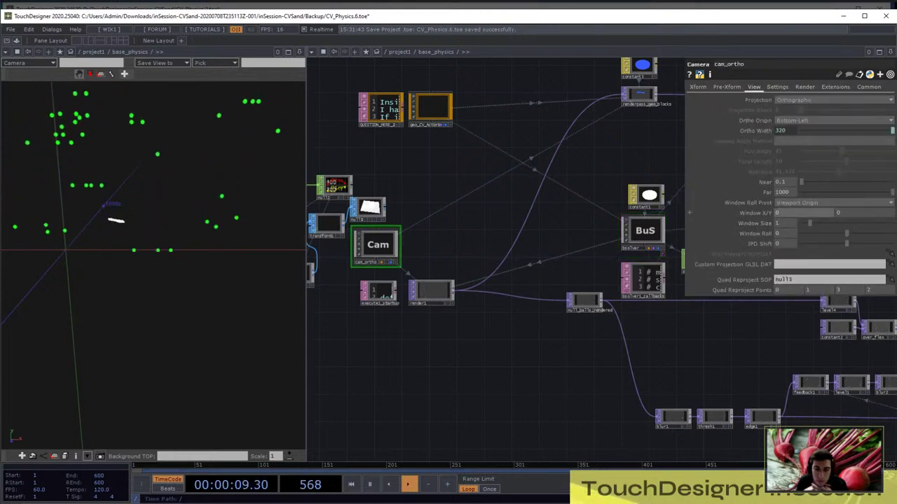
pyautogui.click(644, 232)
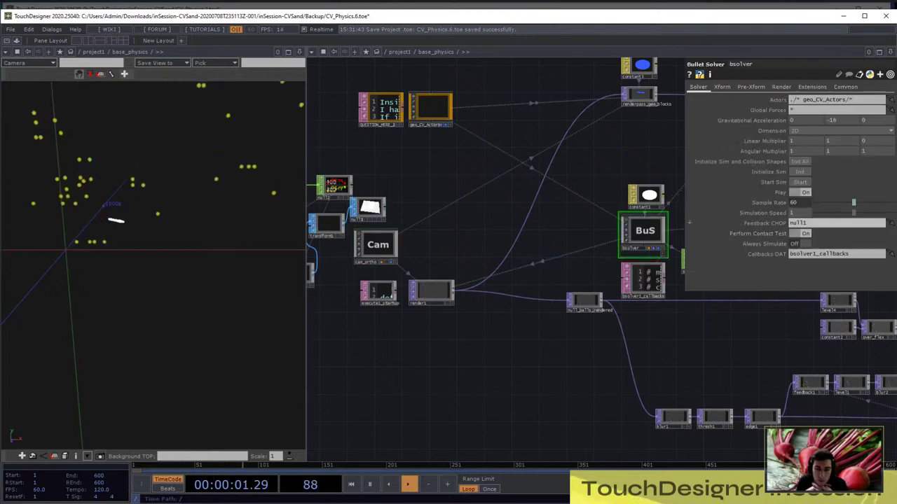
pyautogui.click(799, 161)
pyautogui.click(799, 181)
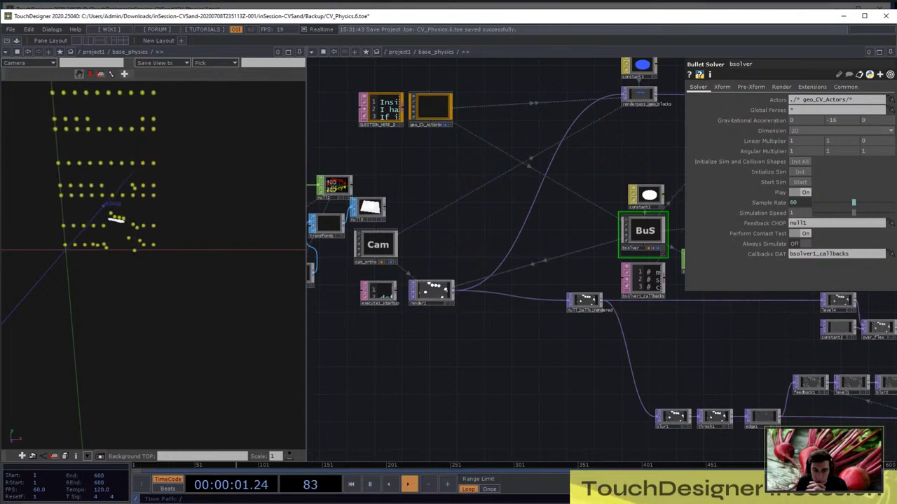
pyautogui.scroll(6, 422, 292)
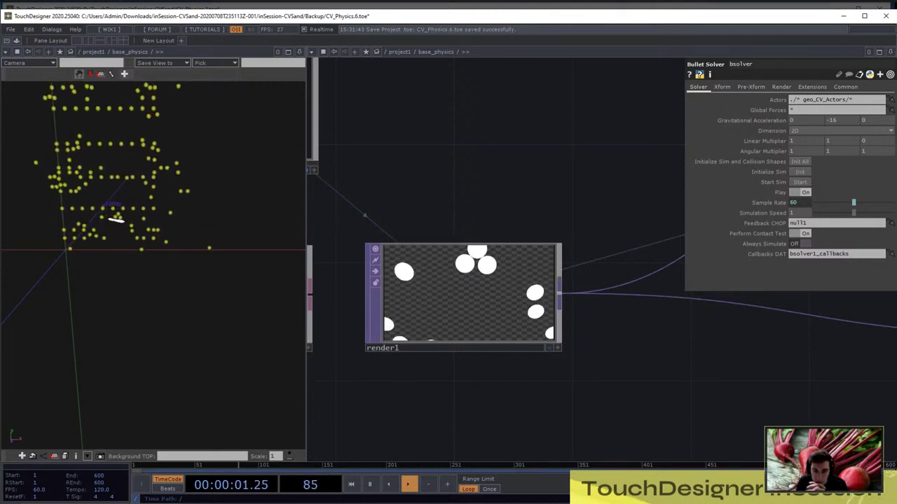
# Switch the geometry viewer pane to a network editor and go up from base_physics to project1
pyautogui.click(6, 52)
pyautogui.click(22, 62)
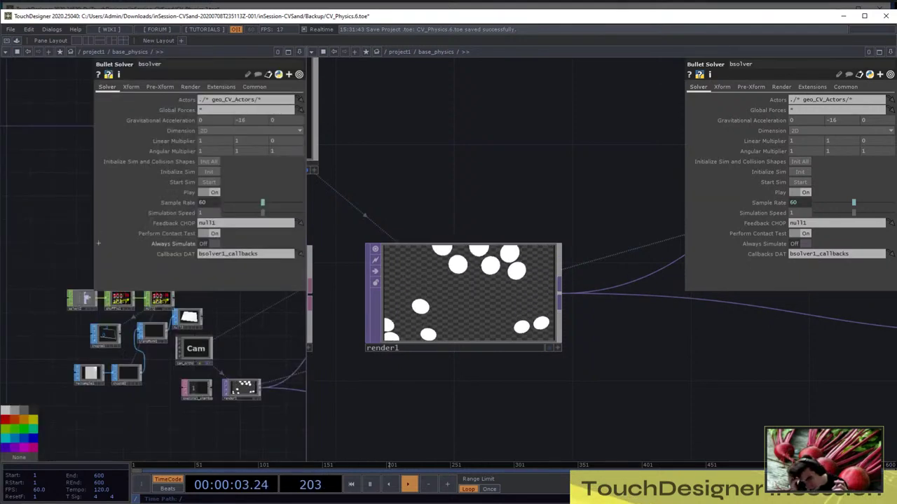
pyautogui.scroll(-4, 86, 361)
pyautogui.moveTo(189, 385); pyautogui.dragTo(56, 367)
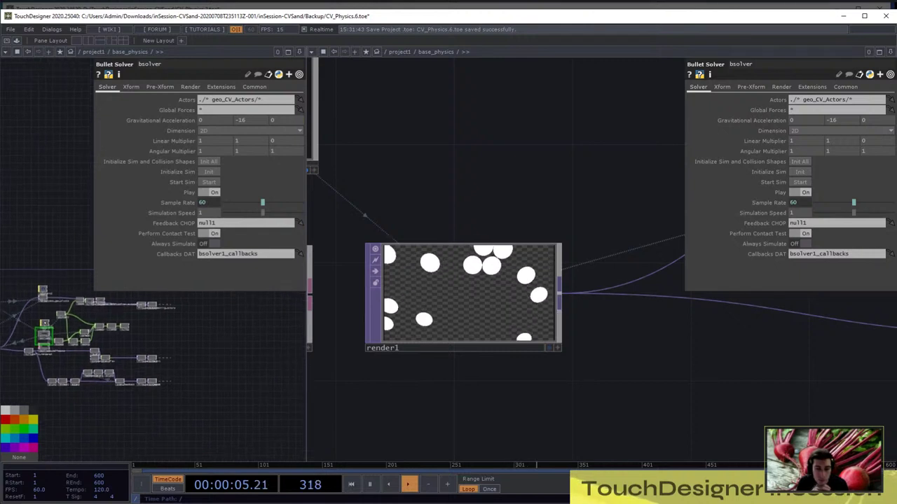
pyautogui.scroll(6, 91, 336)
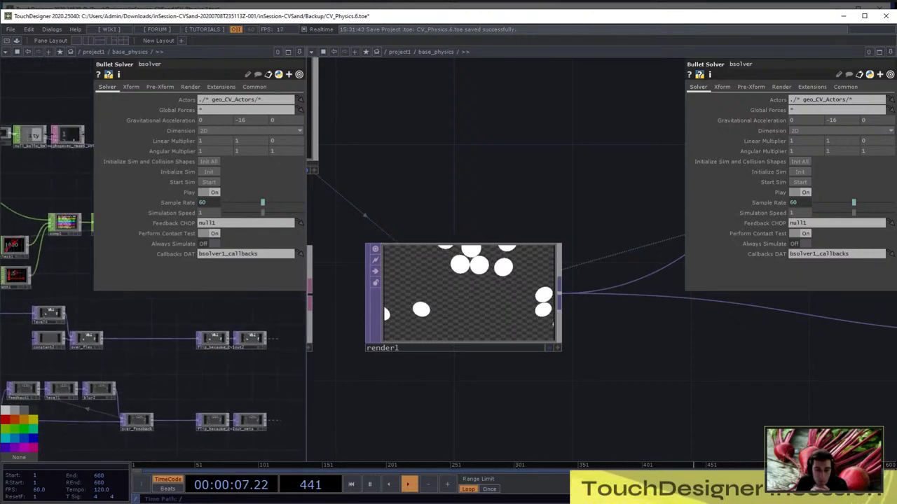
pyautogui.scroll(-8, 147, 369)
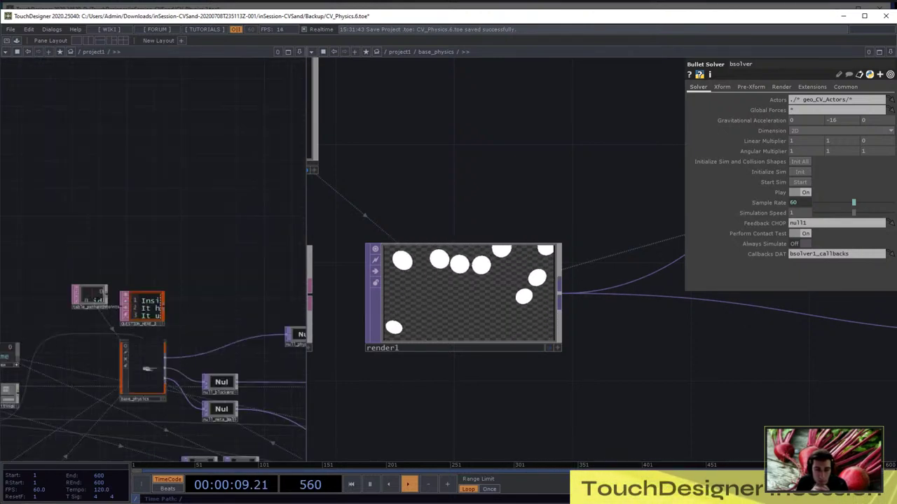
# Locate videodevin1 in the project1 network and display its camera feed as the network background
pyautogui.scroll(8, 147, 369)
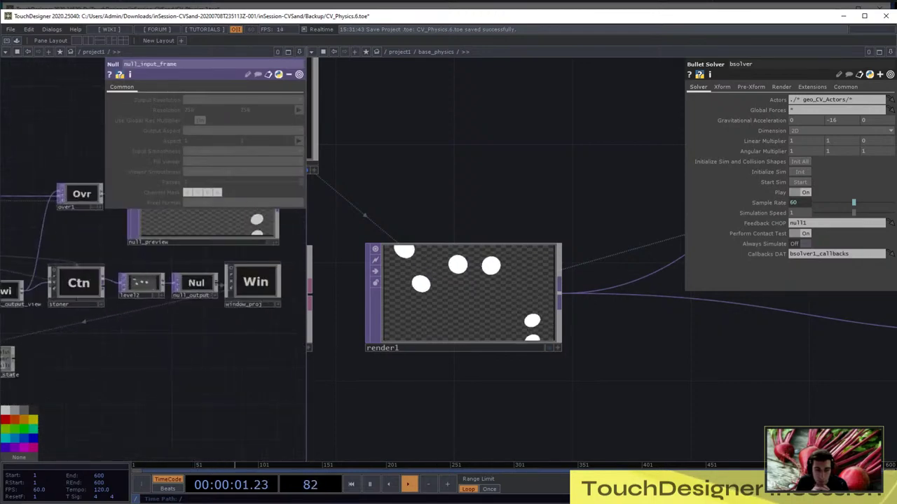
pyautogui.moveTo(147, 369); pyautogui.dragTo(188, 400)
pyautogui.scroll(-8, 188, 399)
pyautogui.scroll(8, 140, 396)
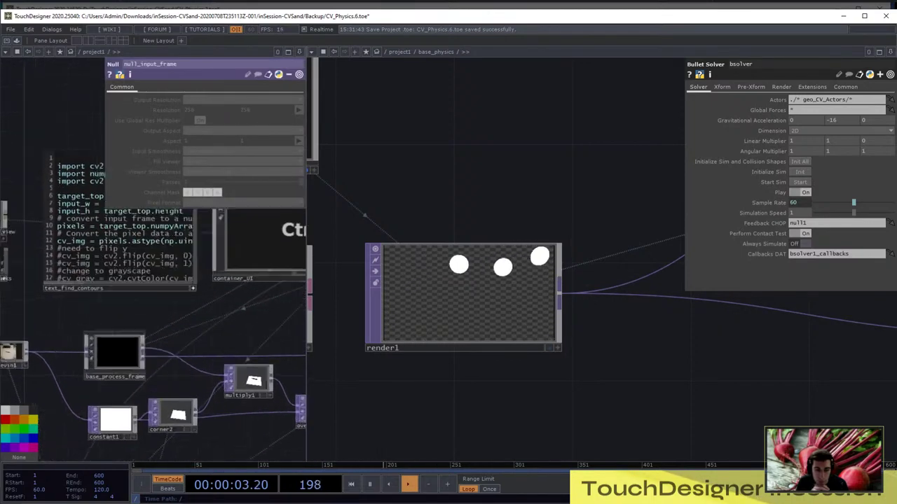
pyautogui.moveTo(34, 366); pyautogui.dragTo(142, 332)
pyautogui.scroll(5, 141, 332)
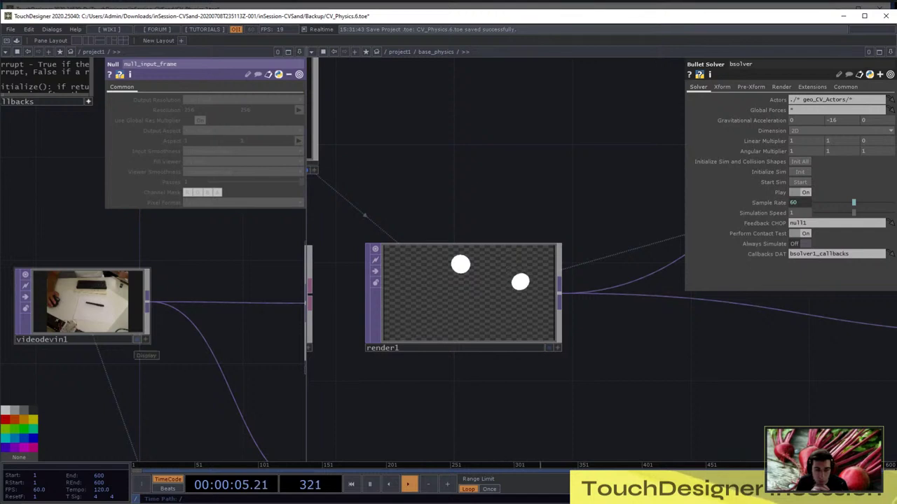
pyautogui.click(137, 339)
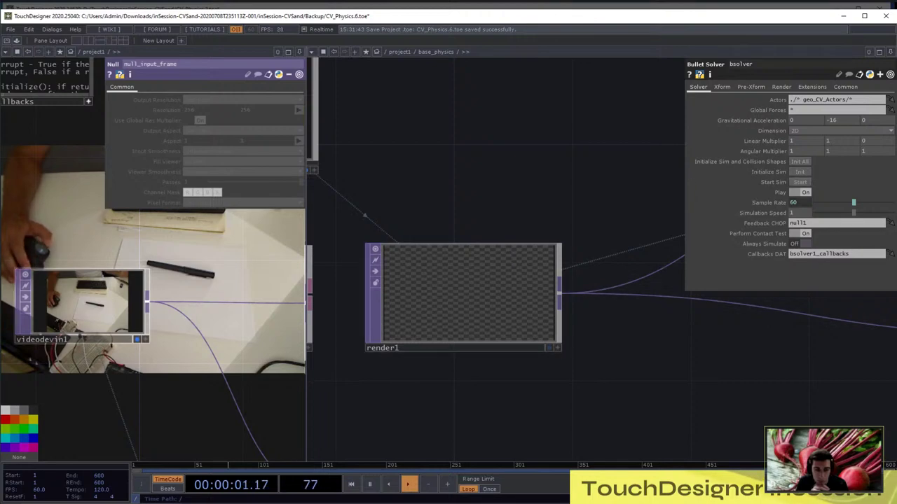
# Set window_proj's Monitor to 2 and open it as a separate window
pyautogui.scroll(-10, 154, 301)
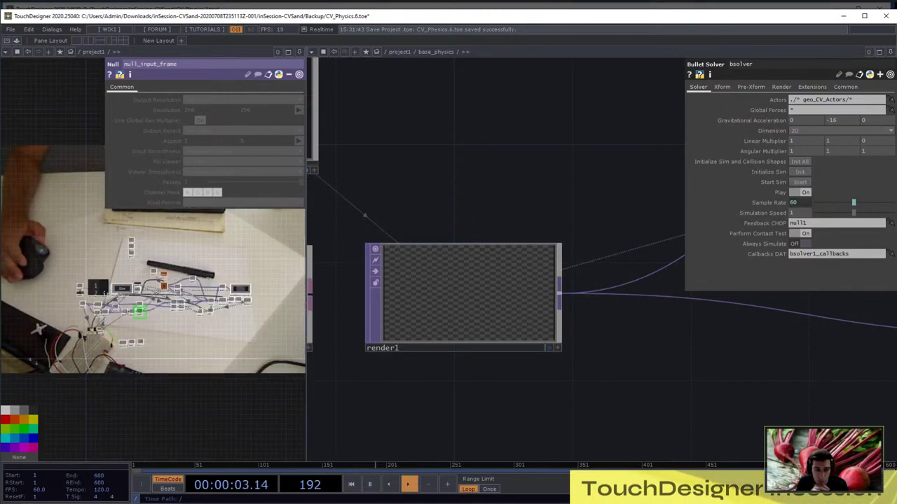
pyautogui.moveTo(254, 305); pyautogui.dragTo(188, 329)
pyautogui.scroll(10, 182, 323)
pyautogui.click(194, 343)
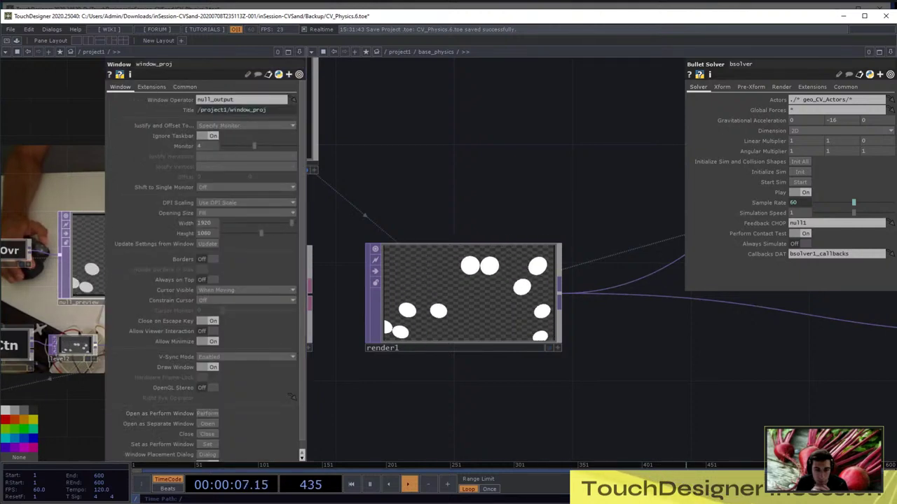
pyautogui.press('p')
pyautogui.press('p')
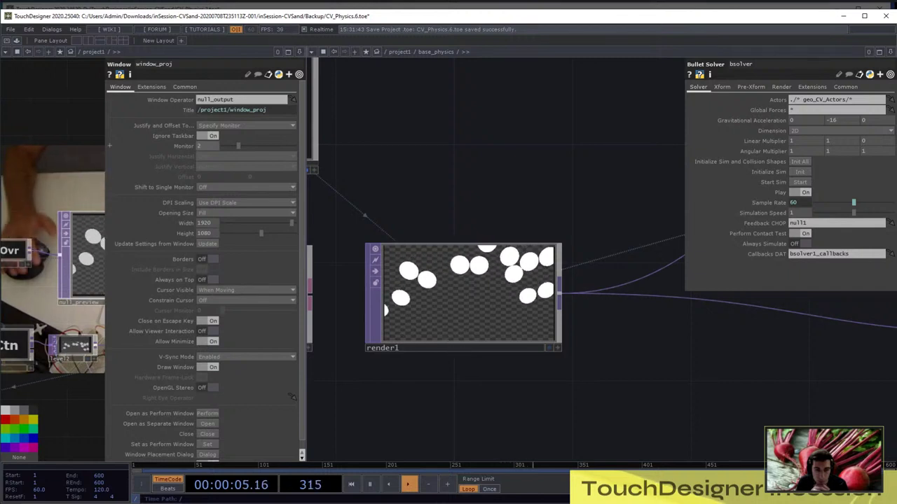
pyautogui.scroll(-1, 203, 267)
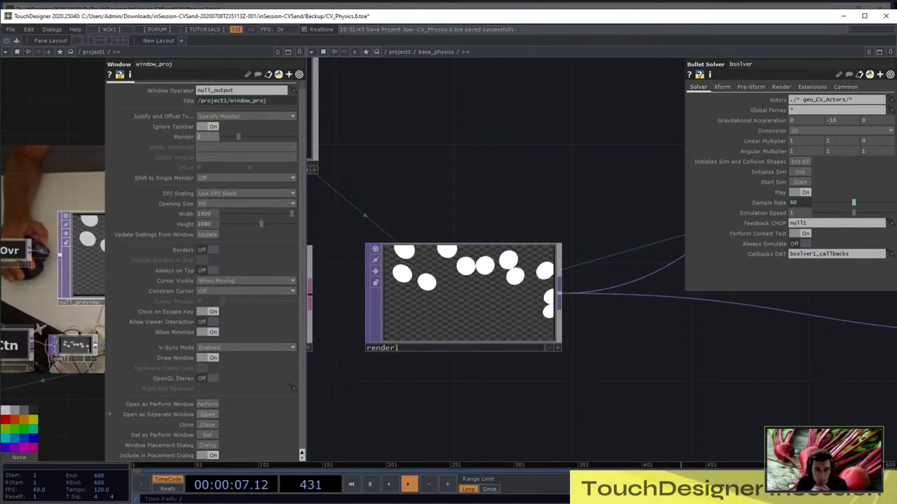
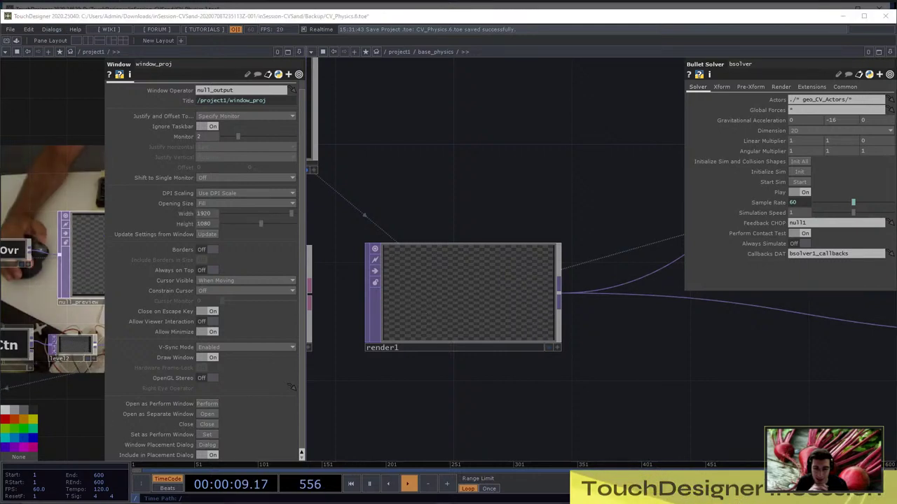
# Examine the balls in render1's output up close, and go up from base_physics to the project1 network
pyautogui.moveTo(483, 189); pyautogui.dragTo(527, 204)
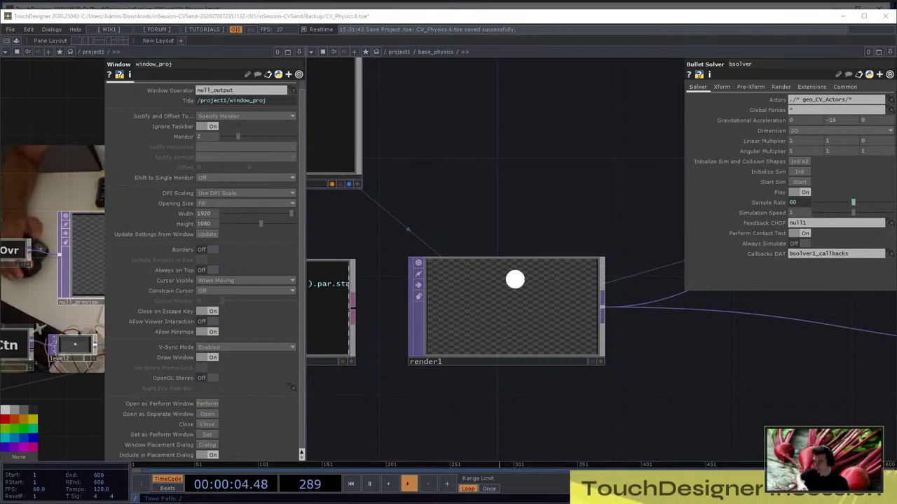
pyautogui.moveTo(527, 189); pyautogui.dragTo(502, 211)
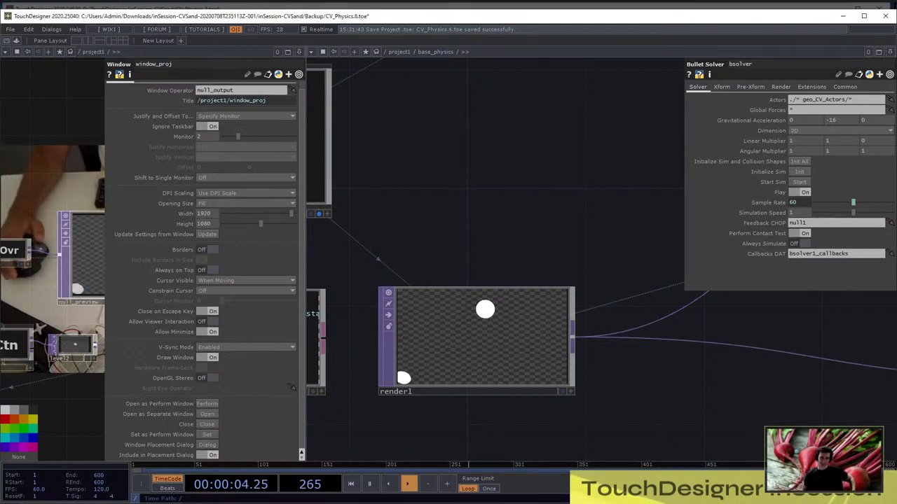
pyautogui.moveTo(491, 238); pyautogui.dragTo(536, 164)
pyautogui.scroll(4, 516, 249)
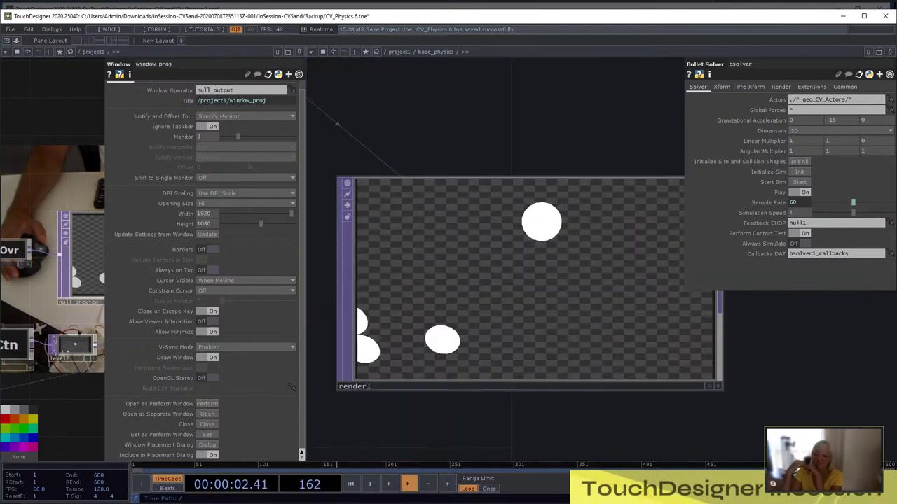
pyautogui.scroll(-4, 505, 224)
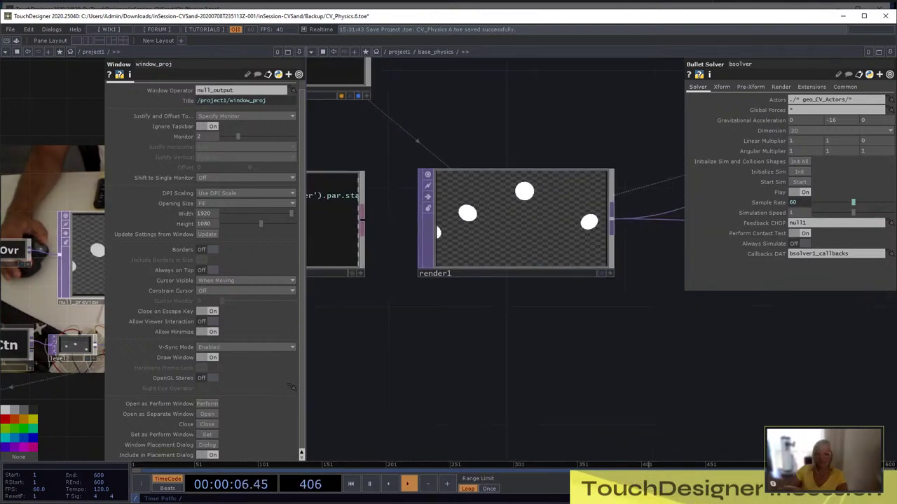
pyautogui.moveTo(519, 330); pyautogui.dragTo(577, 345)
pyautogui.scroll(-10, 579, 346)
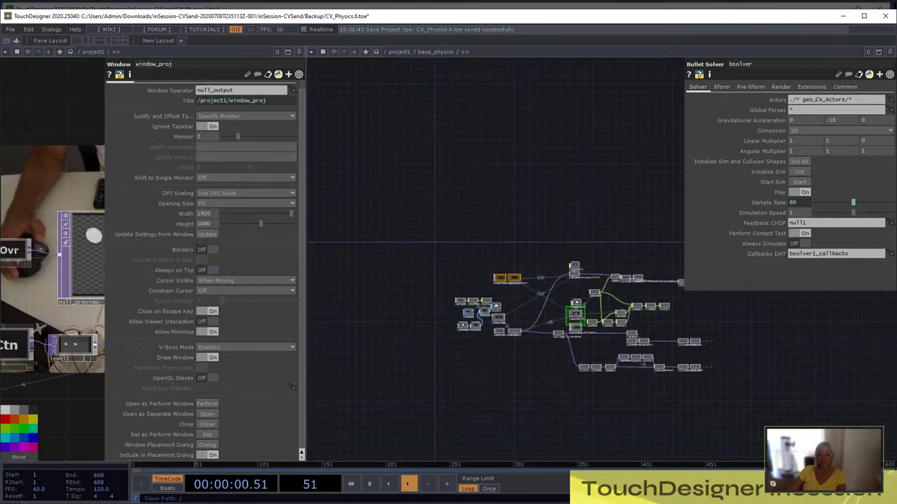
pyautogui.scroll(1, 578, 346)
pyautogui.scroll(-5, 462, 273)
pyautogui.scroll(-3, 463, 280)
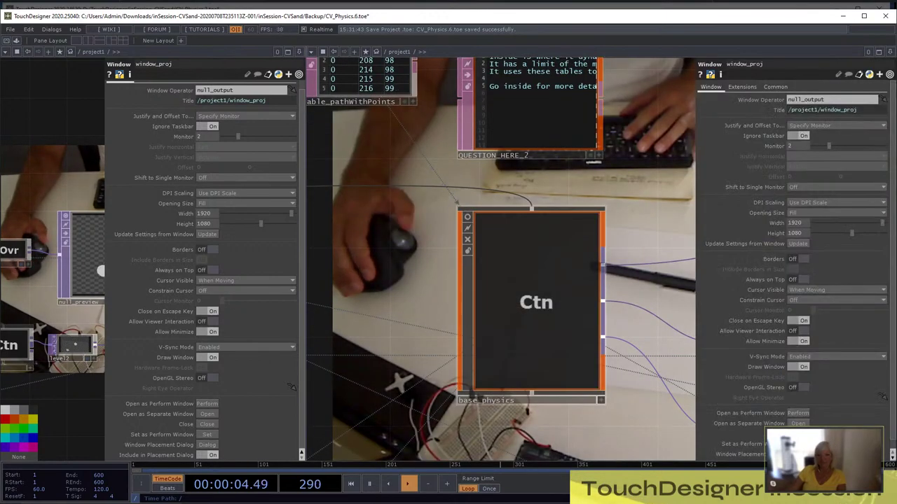
# Locate the stoner container in the project1 network and select it to show its parameters
pyautogui.scroll(-6, 440, 323)
pyautogui.moveTo(602, 336); pyautogui.dragTo(420, 315)
pyautogui.scroll(3, 490, 301)
pyautogui.scroll(-3, 539, 342)
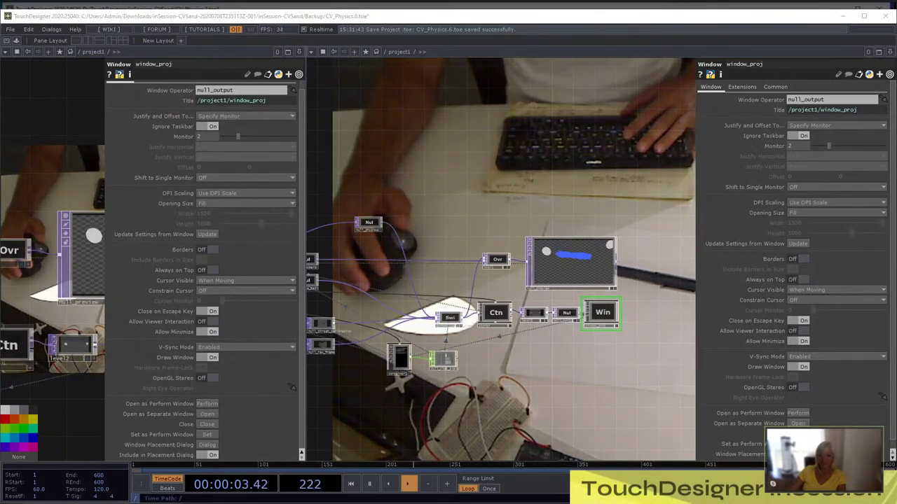
pyautogui.rightClick(604, 312)
pyautogui.click(497, 314)
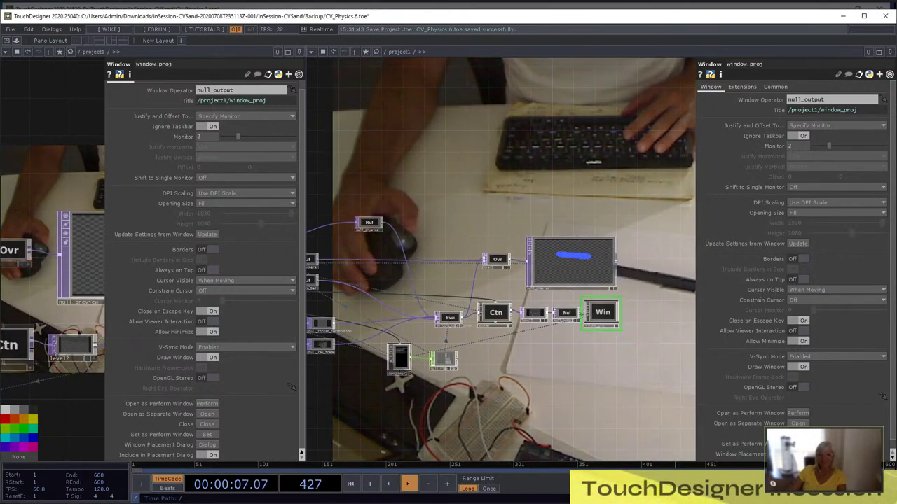
pyautogui.scroll(3, 496, 315)
pyautogui.rightClick(496, 315)
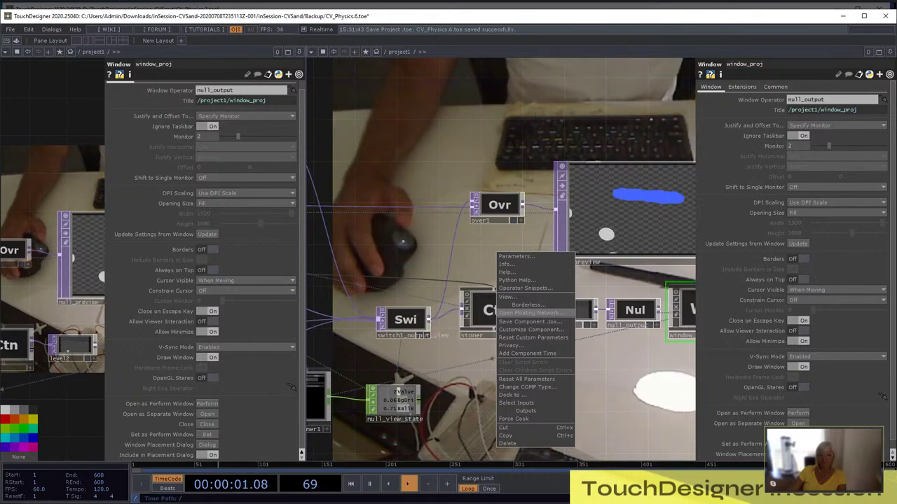
pyautogui.click(490, 314)
pyautogui.click(490, 314)
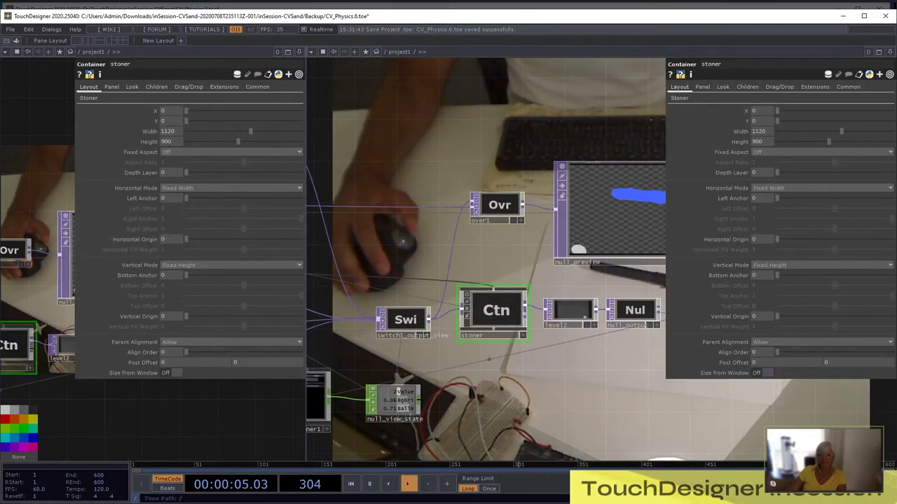
# Open the Stoner window from the stoner container's custom parameters and place it clear of the camera feed
pyautogui.click(680, 98)
pyautogui.click(762, 136)
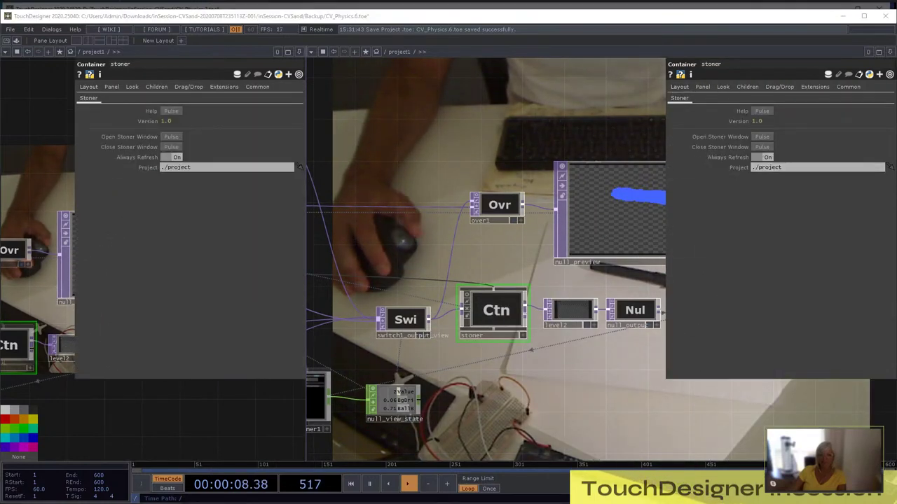
pyautogui.moveTo(1, 43); pyautogui.dragTo(584, 37)
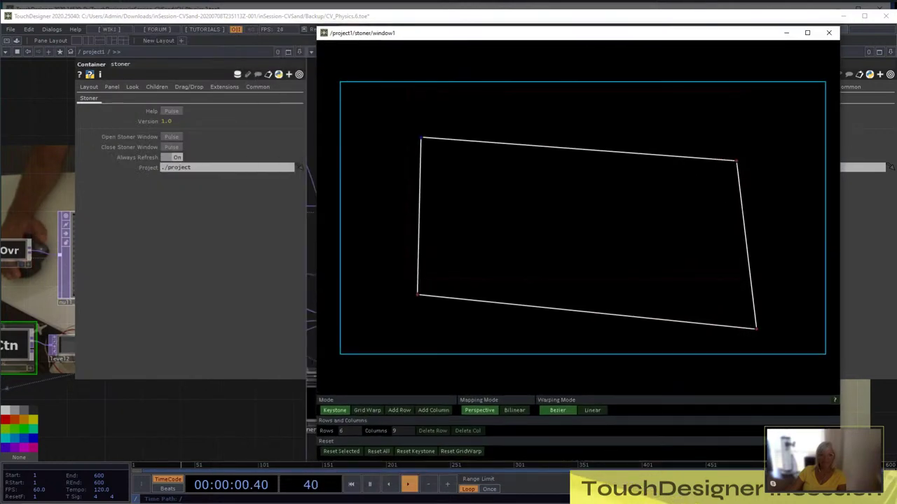
# Shift the keystone's upper-left corner inward, hide the parameters over the camera feed, and move the network nodes off the feed
pyautogui.moveTo(421, 138)
pyautogui.mouseDown()
pyautogui.moveTo(546, 164)
pyautogui.moveTo(518, 151)
pyautogui.moveTo(504, 159)
pyautogui.moveTo(500, 130)
pyautogui.moveTo(509, 162)
pyautogui.moveTo(532, 189)
pyautogui.moveTo(487, 160)
pyautogui.moveTo(491, 121)
pyautogui.moveTo(575, 132)
pyautogui.moveTo(558, 185)
pyautogui.mouseUp()
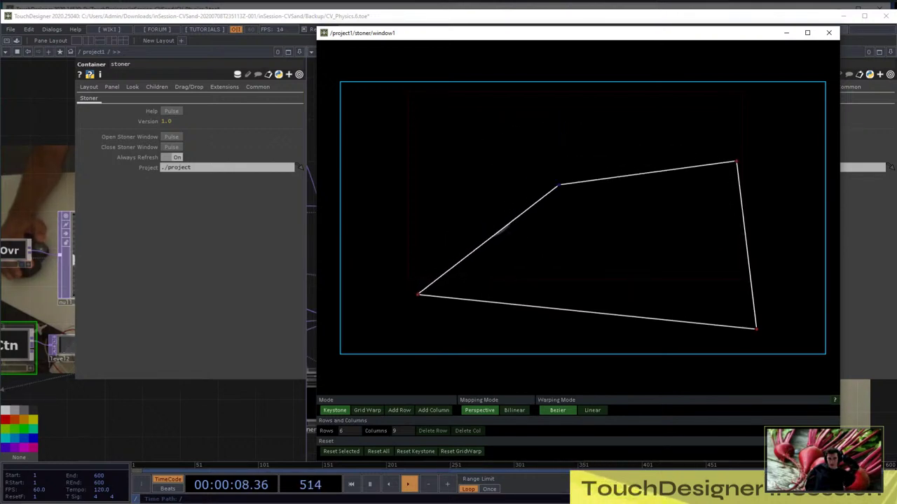
pyautogui.moveTo(479, 209); pyautogui.dragTo(461, 198)
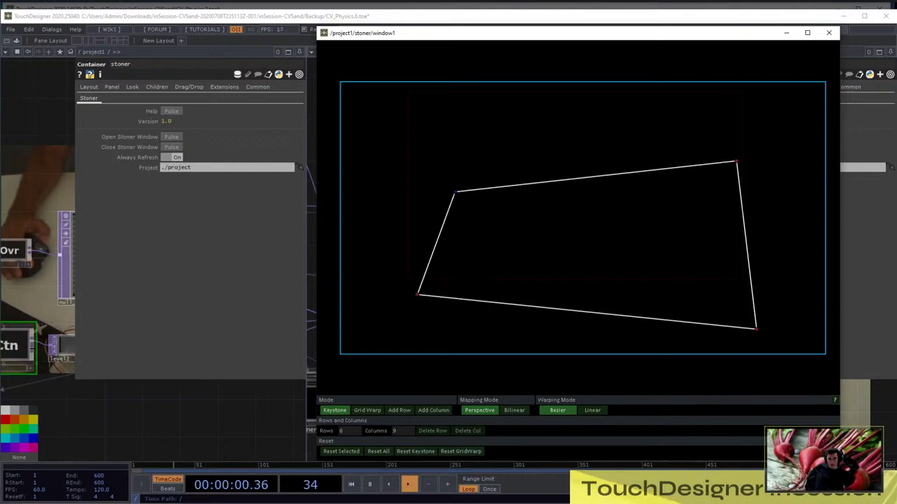
pyautogui.hotkey('alt', 'Tab')
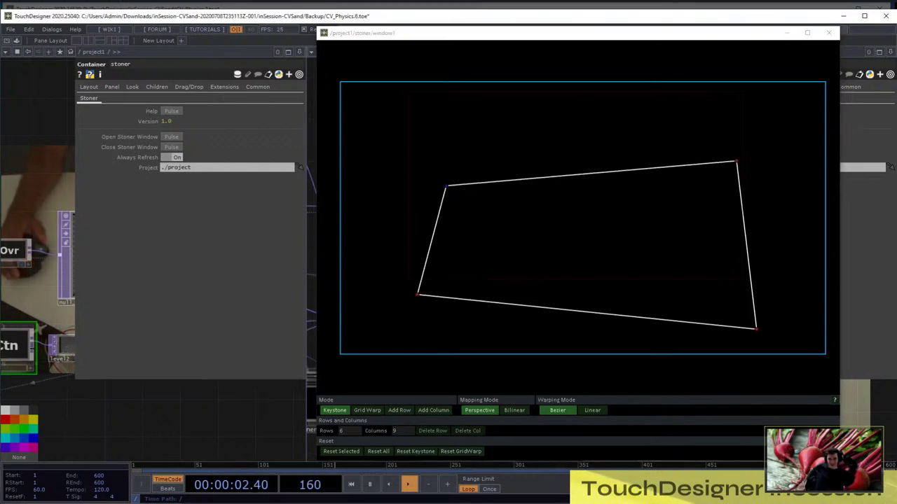
pyautogui.press('p')
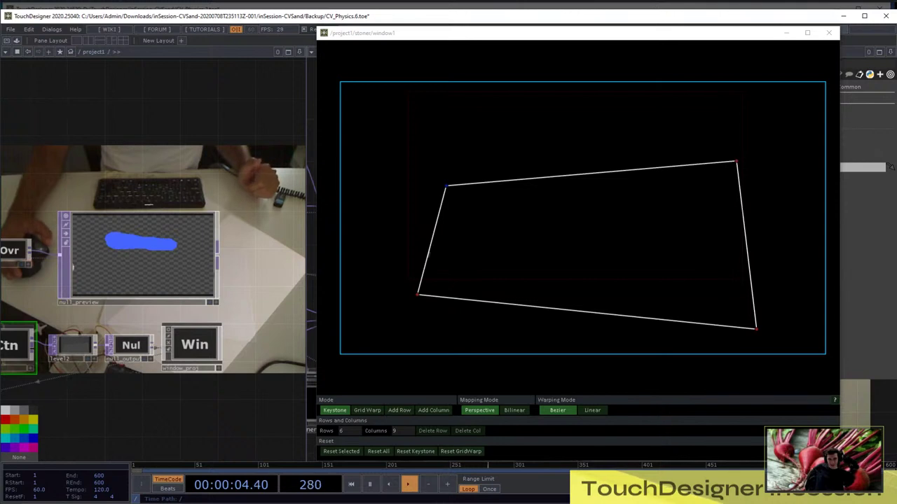
pyautogui.moveTo(446, 185)
pyautogui.mouseDown()
pyautogui.moveTo(442, 194)
pyautogui.moveTo(440, 180)
pyautogui.mouseUp()
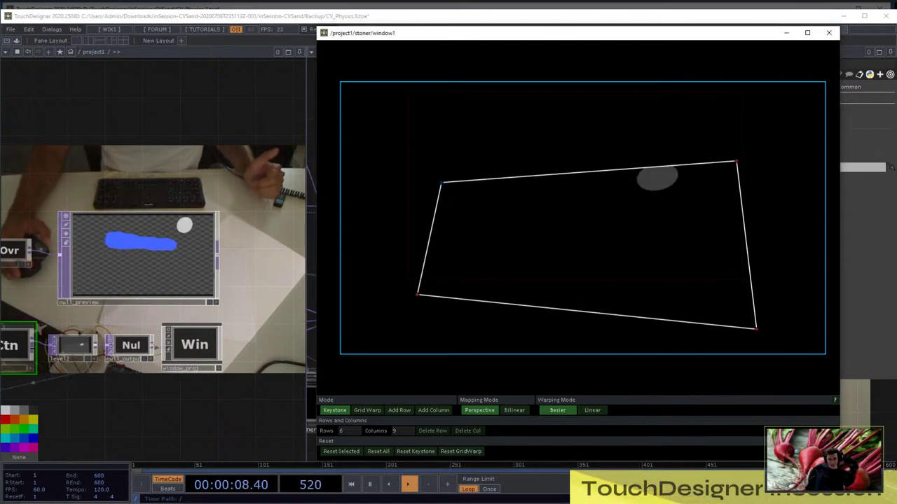
pyautogui.moveTo(241, 274); pyautogui.dragTo(184, 449)
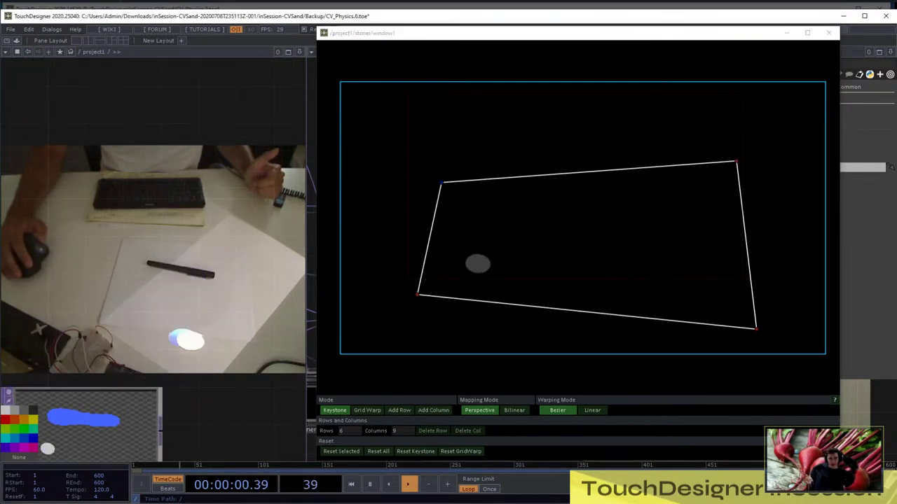
# Adjust the keystone corners against the projected outline, and move both lower corners above the upper edge to flip the quad
pyautogui.moveTo(442, 182)
pyautogui.mouseDown()
pyautogui.moveTo(502, 188)
pyautogui.moveTo(452, 178)
pyautogui.mouseUp()
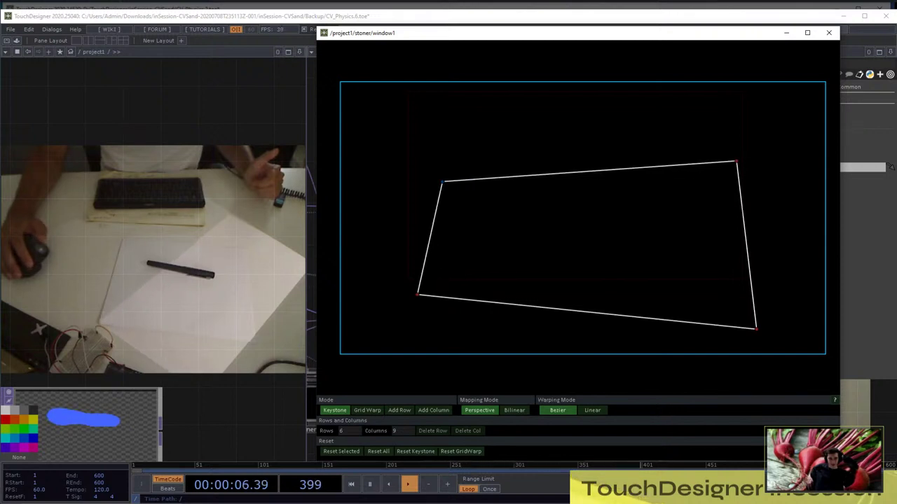
pyautogui.moveTo(755, 328); pyautogui.dragTo(683, 321)
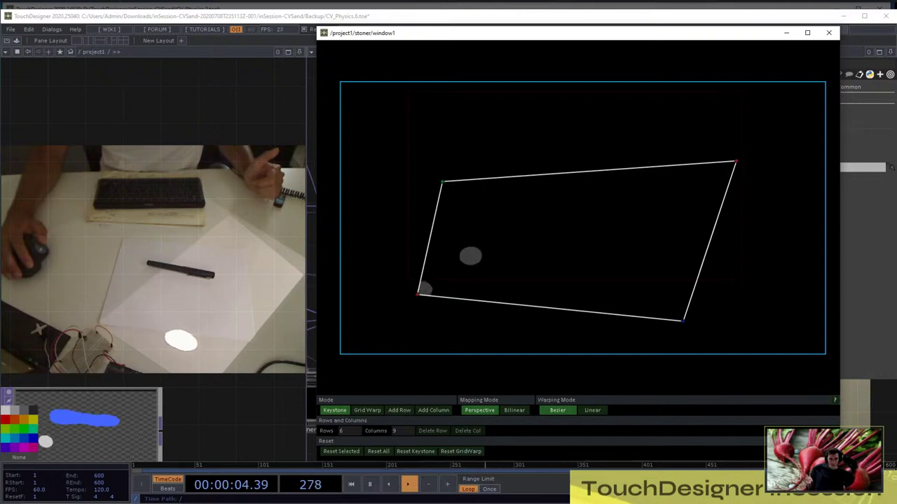
pyautogui.moveTo(442, 182)
pyautogui.mouseDown()
pyautogui.moveTo(493, 151)
pyautogui.moveTo(483, 174)
pyautogui.moveTo(442, 182)
pyautogui.mouseUp()
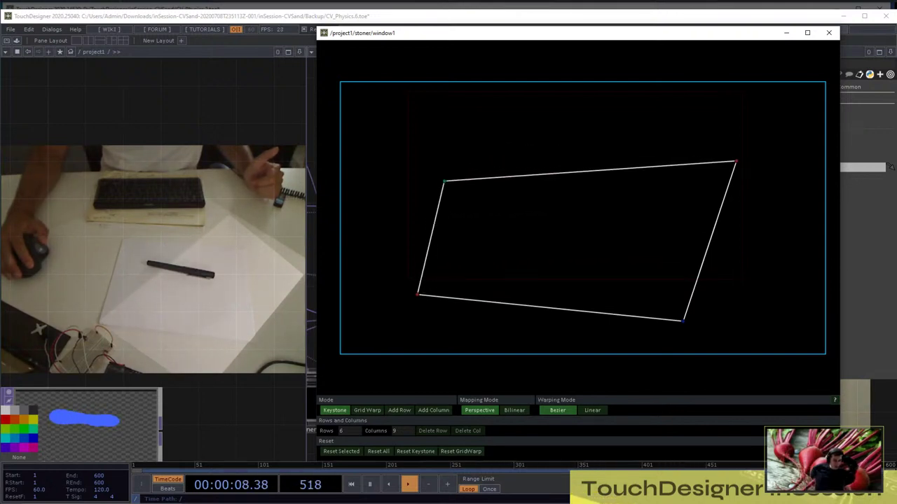
pyautogui.moveTo(417, 295); pyautogui.dragTo(737, 248)
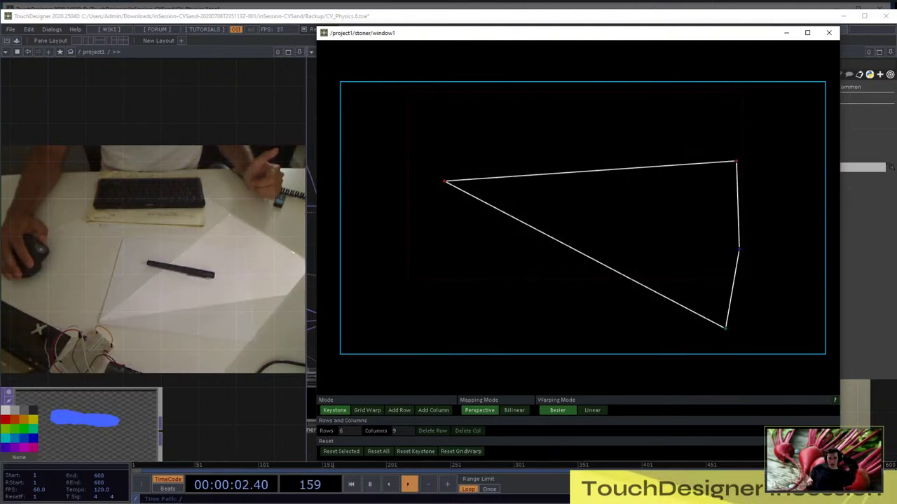
pyautogui.moveTo(723, 327); pyautogui.dragTo(450, 123)
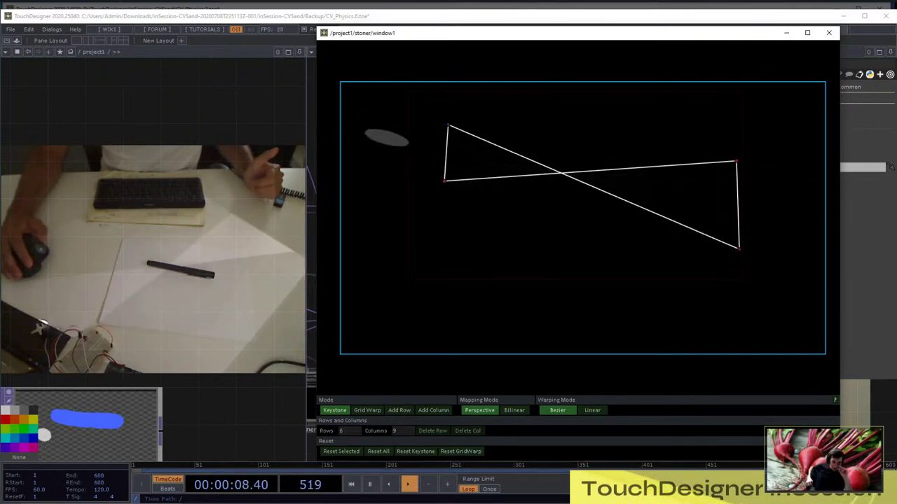
pyautogui.moveTo(739, 248); pyautogui.dragTo(700, 121)
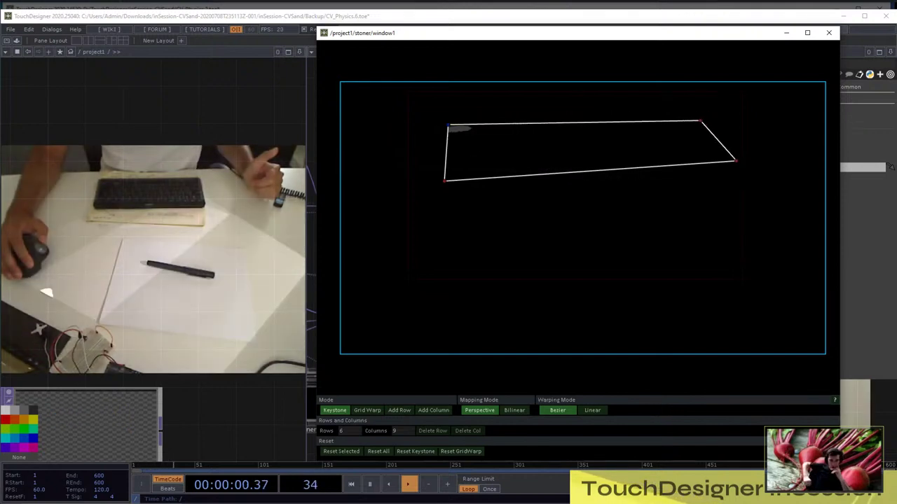
# Fit the keystone's corners to the four corners of the paper in the camera feed and close the Stoner window
pyautogui.moveTo(692, 219); pyautogui.dragTo(522, 281)
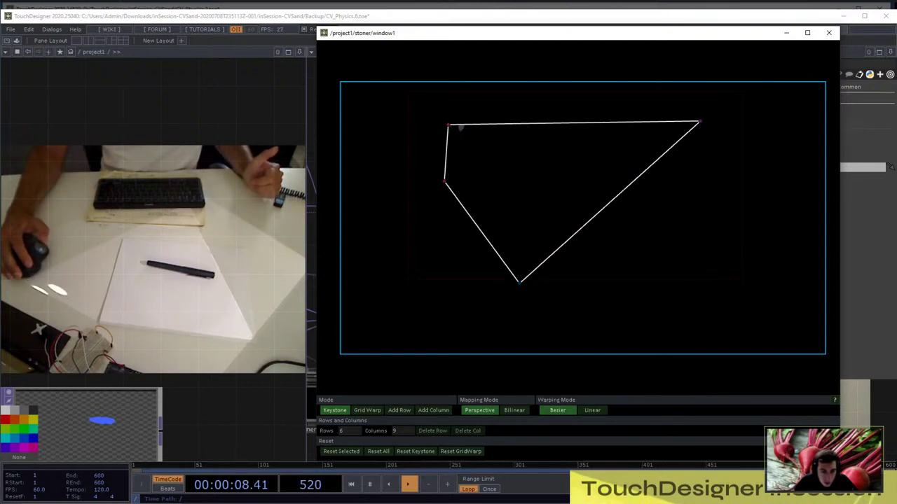
pyautogui.moveTo(696, 126); pyautogui.dragTo(668, 203)
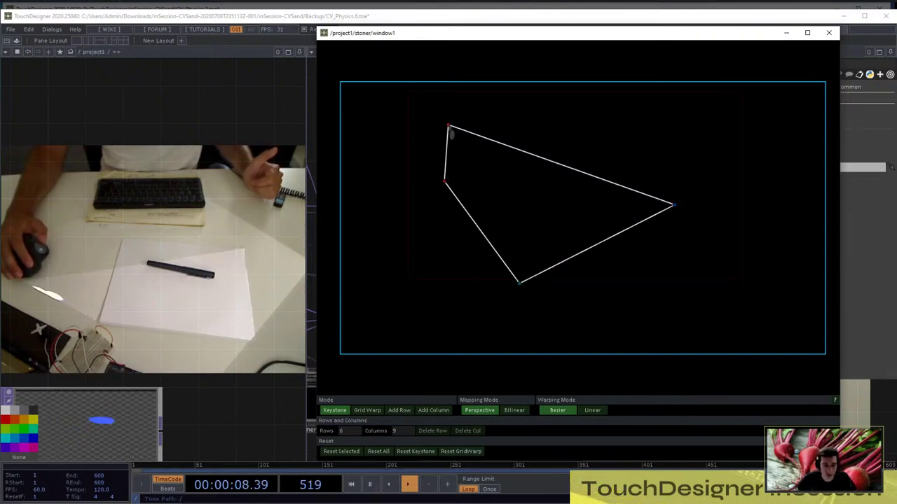
pyautogui.moveTo(518, 282)
pyautogui.mouseDown()
pyautogui.moveTo(545, 267)
pyautogui.moveTo(512, 280)
pyautogui.mouseUp()
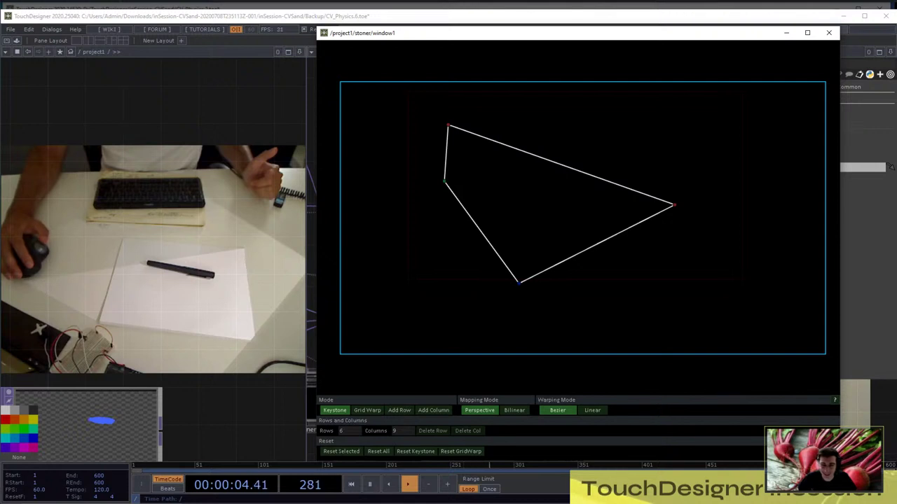
pyautogui.moveTo(443, 181)
pyautogui.mouseDown()
pyautogui.moveTo(426, 180)
pyautogui.moveTo(421, 189)
pyautogui.moveTo(440, 193)
pyautogui.moveTo(437, 184)
pyautogui.mouseUp()
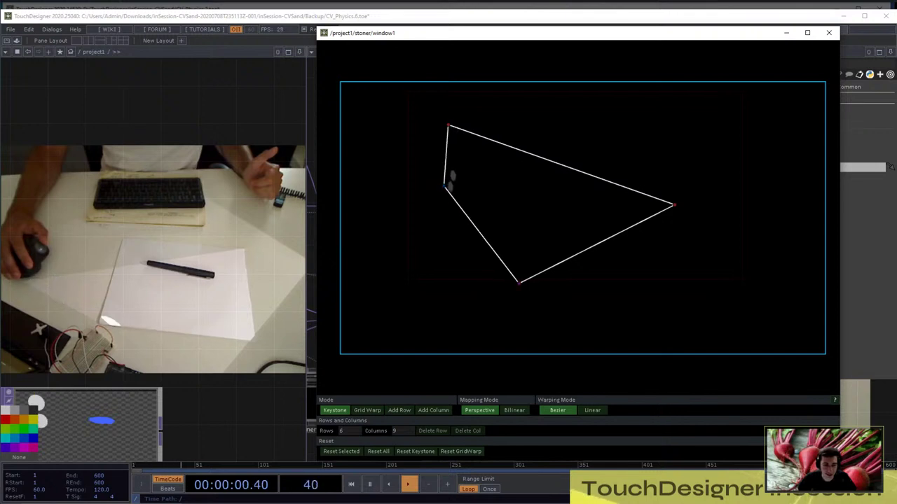
pyautogui.moveTo(448, 126); pyautogui.dragTo(560, 126)
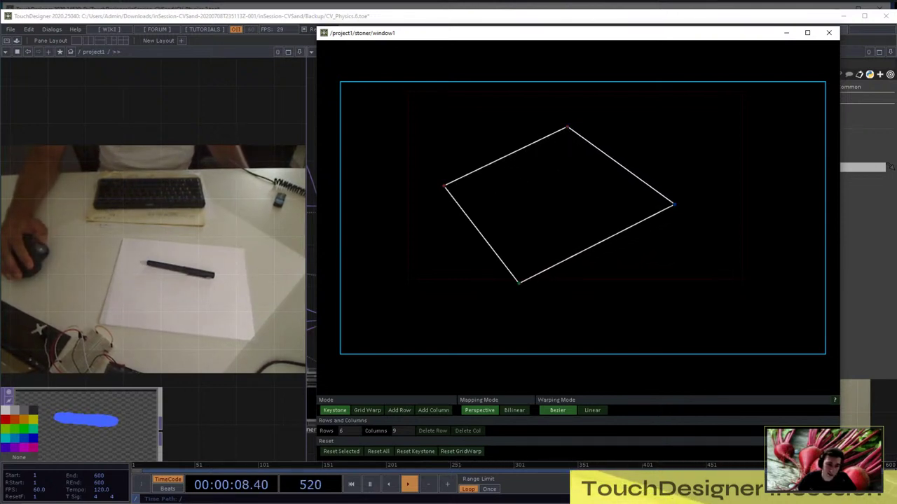
pyautogui.moveTo(522, 278); pyautogui.dragTo(520, 284)
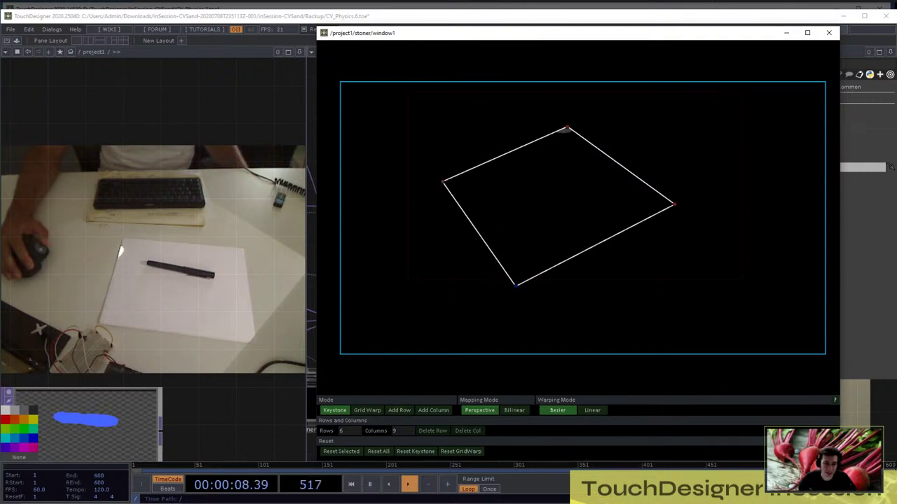
pyautogui.click(829, 33)
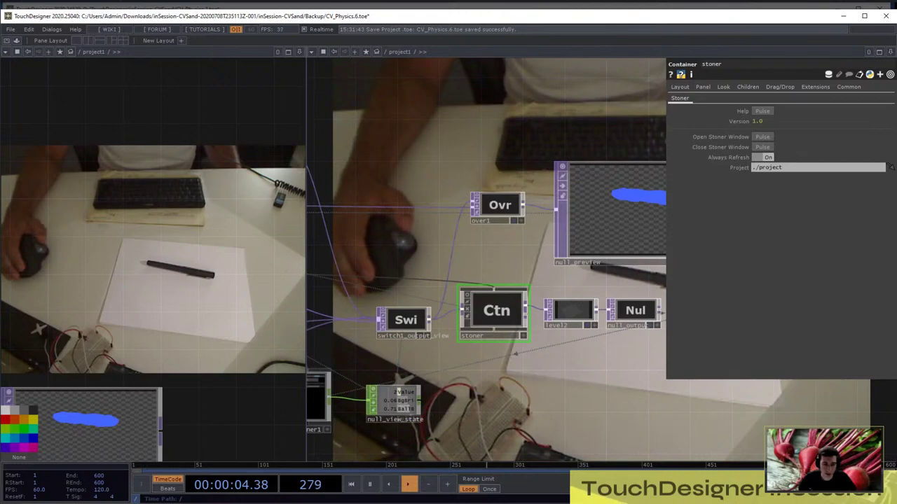
# Check the projected balls on the paper and reopen the Stoner window of the stoner container
pyautogui.scroll(-6, 479, 295)
pyautogui.scroll(5, 541, 262)
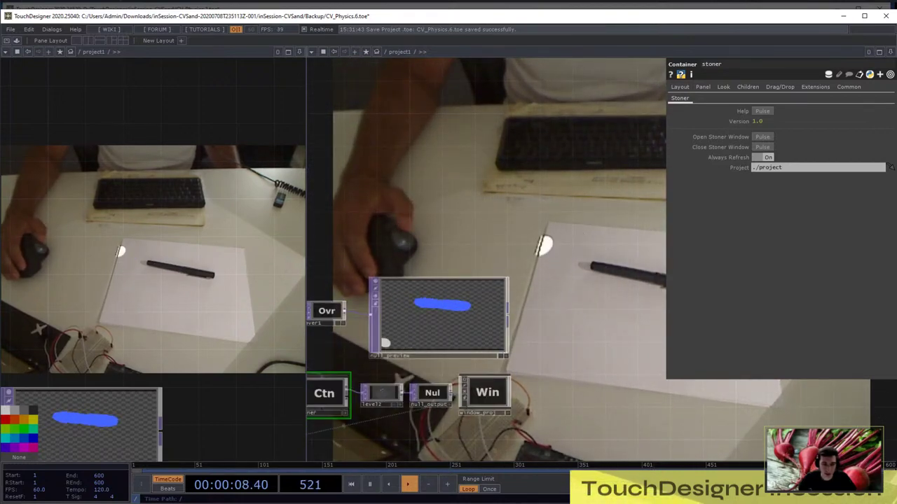
pyautogui.scroll(-3, 484, 280)
pyautogui.scroll(4, 483, 281)
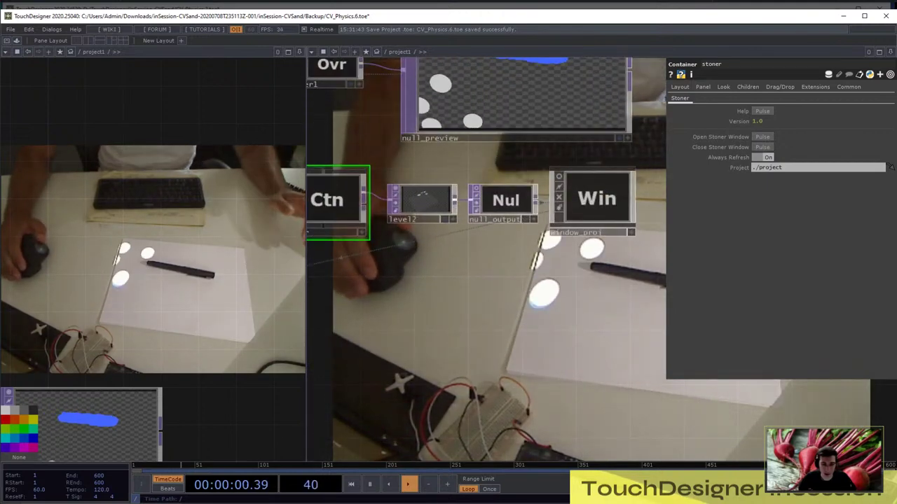
pyautogui.scroll(-3, 527, 265)
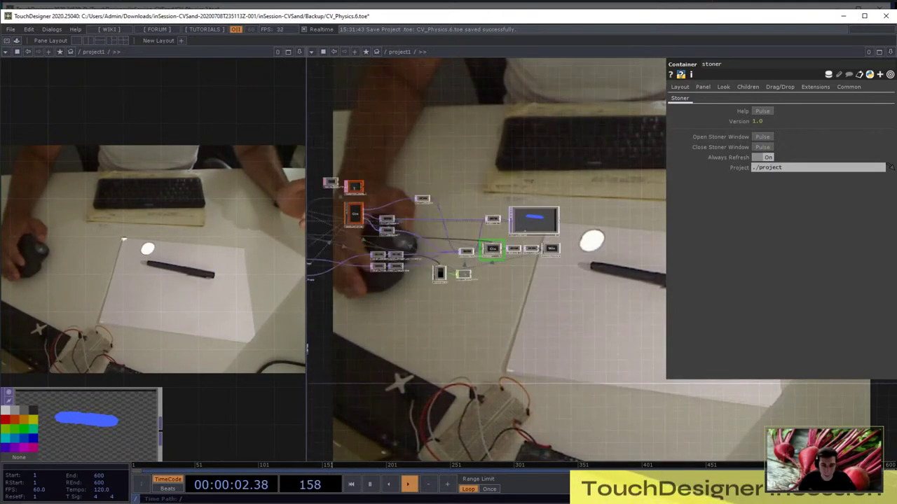
pyautogui.scroll(4, 483, 271)
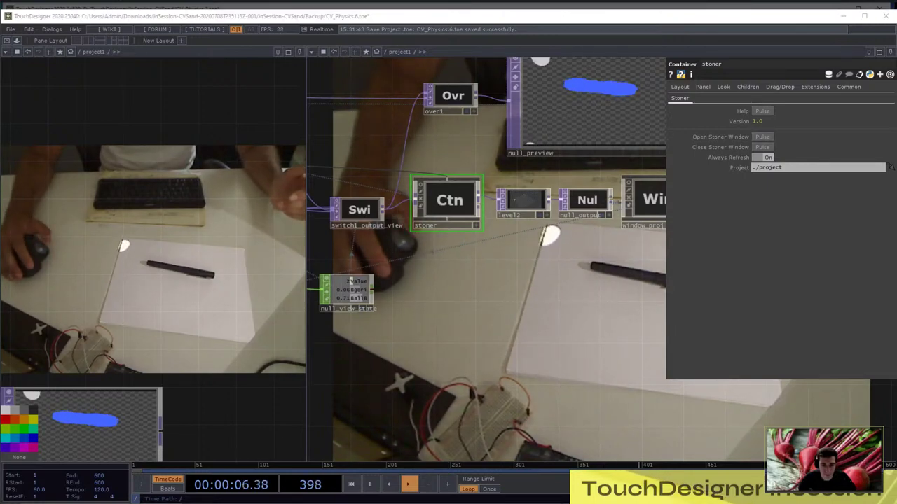
pyautogui.moveTo(0, 11); pyautogui.dragTo(378, 42)
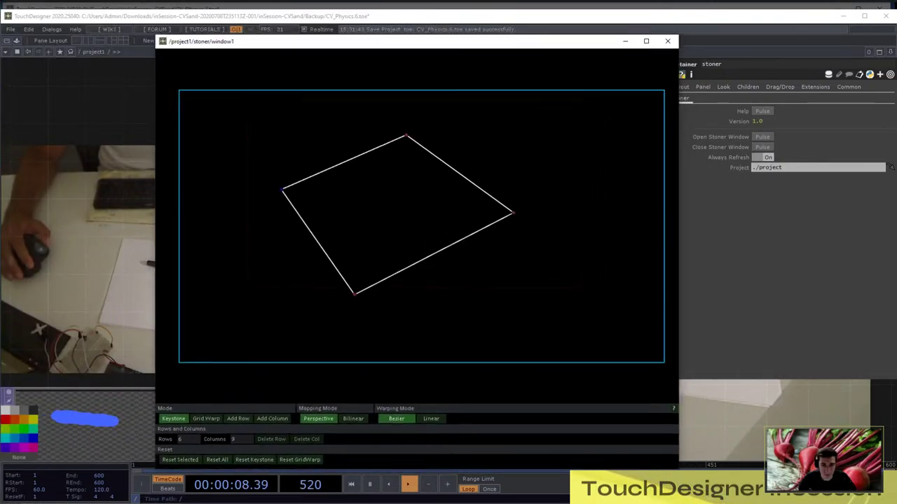
# Rearrange the keystone corners in the Stoner window, moving each to a different side of the quad to rotate the projected image
pyautogui.moveTo(354, 295); pyautogui.dragTo(253, 155)
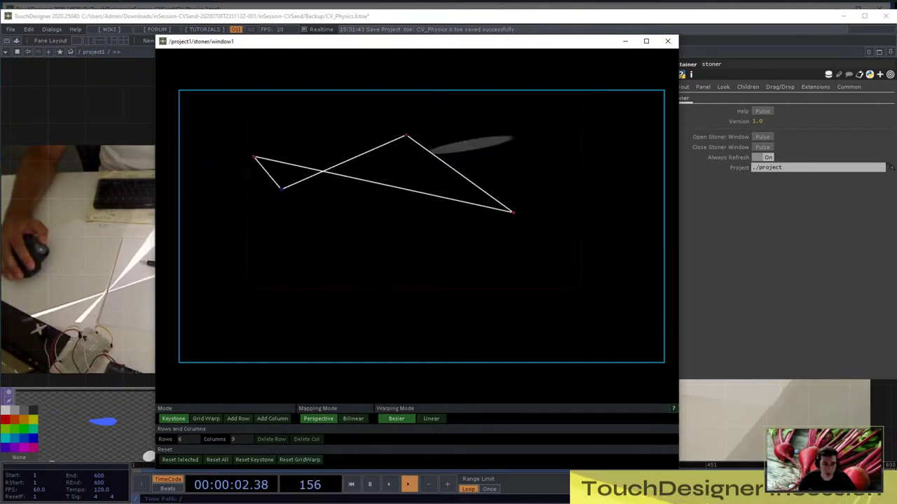
pyautogui.moveTo(513, 212); pyautogui.dragTo(312, 107)
pyautogui.moveTo(405, 134); pyautogui.dragTo(515, 216)
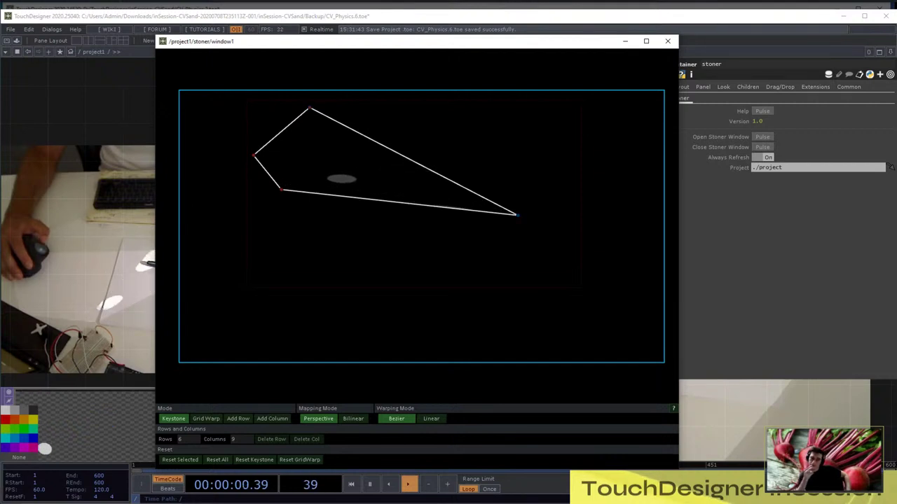
pyautogui.moveTo(282, 189); pyautogui.dragTo(357, 293)
pyautogui.click(356, 292)
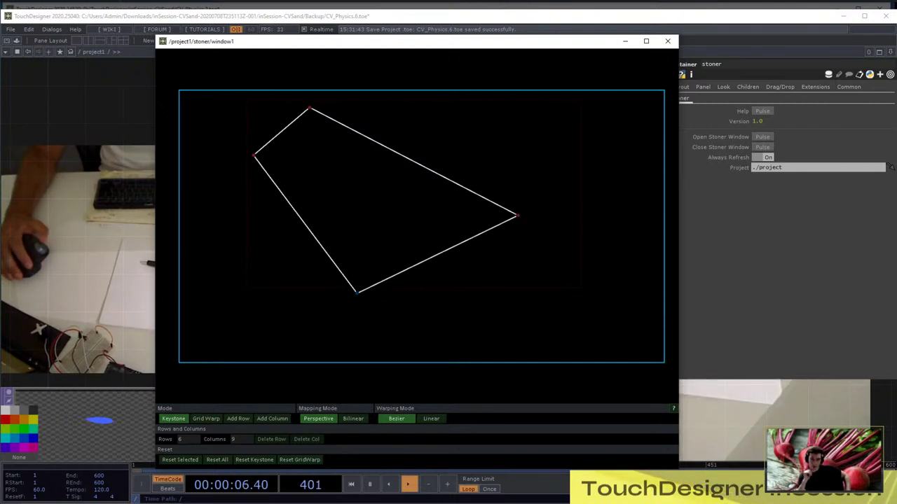
# Pull the keystone's left corner inward, nudge the bottom corner slightly down, and close the Stoner window
pyautogui.moveTo(257, 161); pyautogui.dragTo(277, 191)
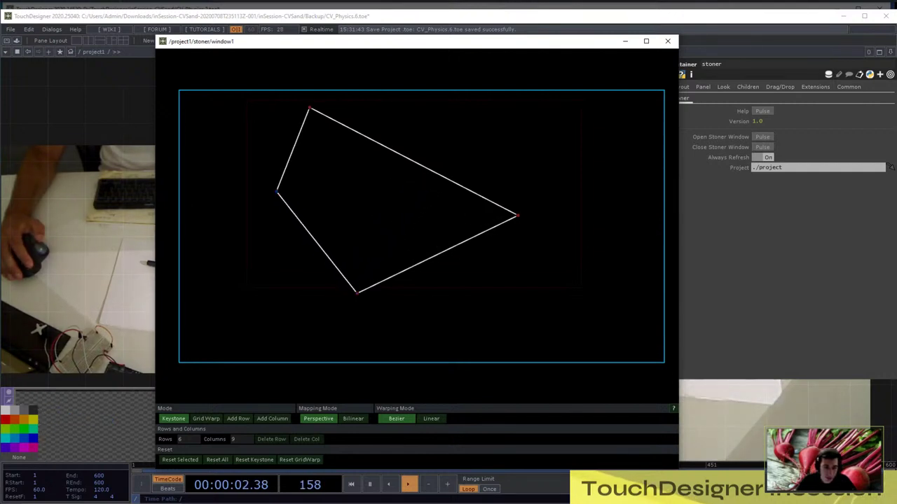
pyautogui.moveTo(379, 287); pyautogui.dragTo(358, 298)
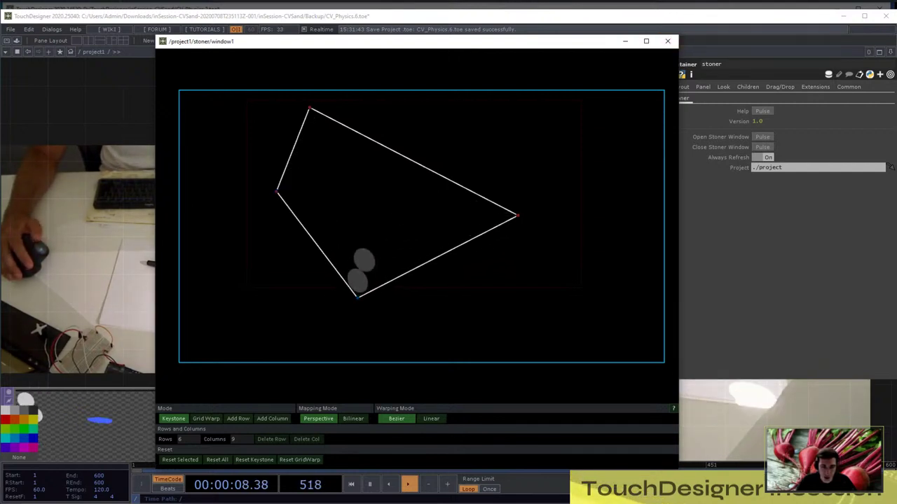
pyautogui.click(668, 40)
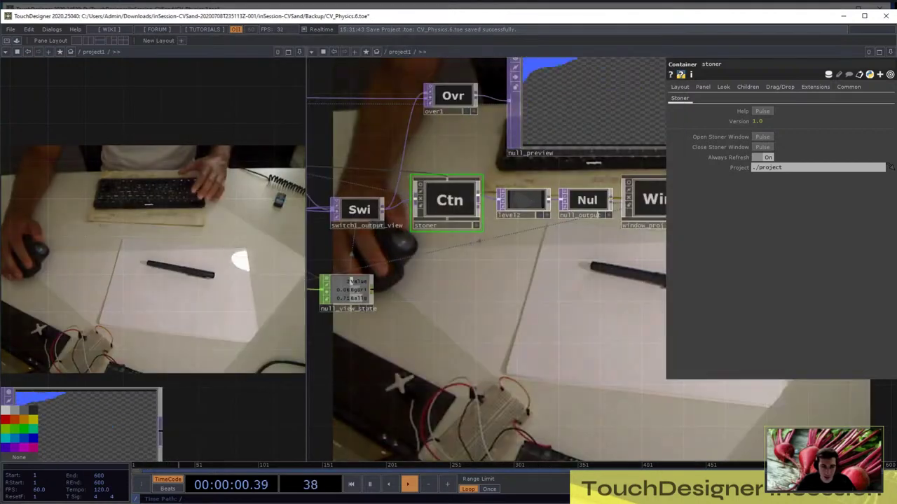
# Compare the null_preview image with the projection on the paper, and inspect the switch1_output_view and null_thresh_calibration nodes
pyautogui.scroll(-5, 463, 249)
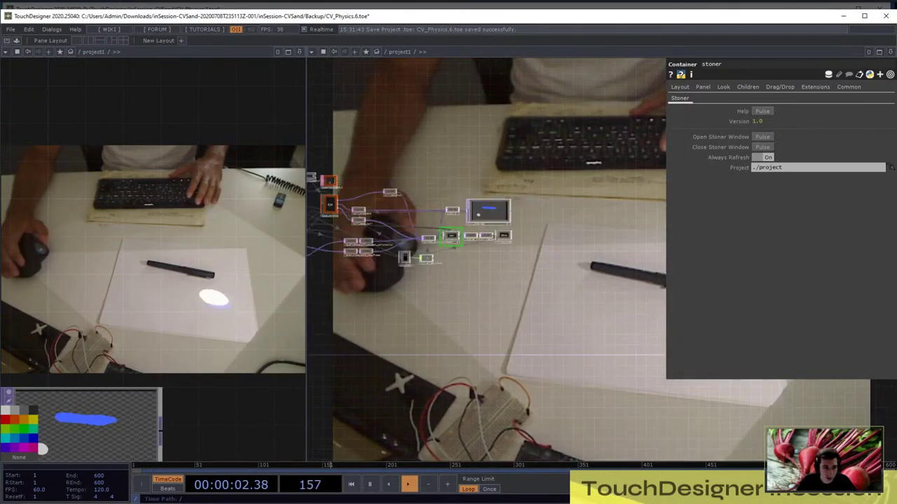
pyautogui.scroll(9, 483, 255)
pyautogui.scroll(-4, 499, 249)
pyautogui.scroll(2, 524, 116)
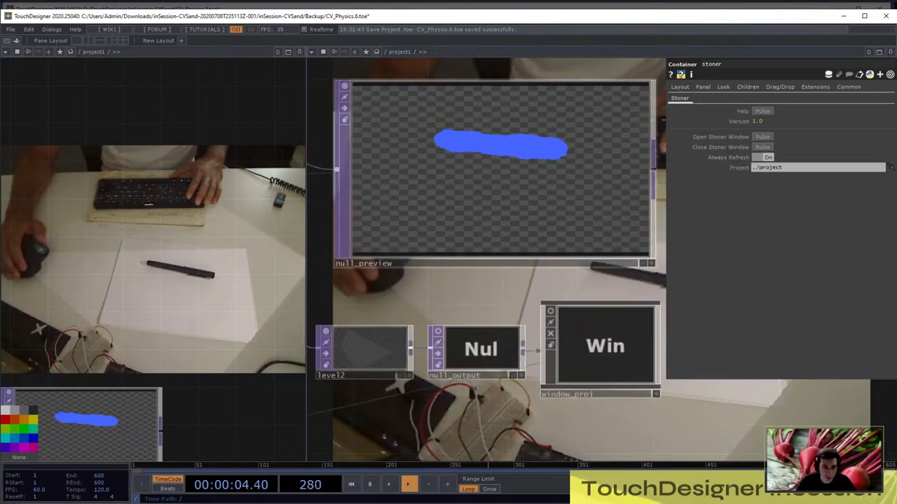
pyautogui.click(524, 116)
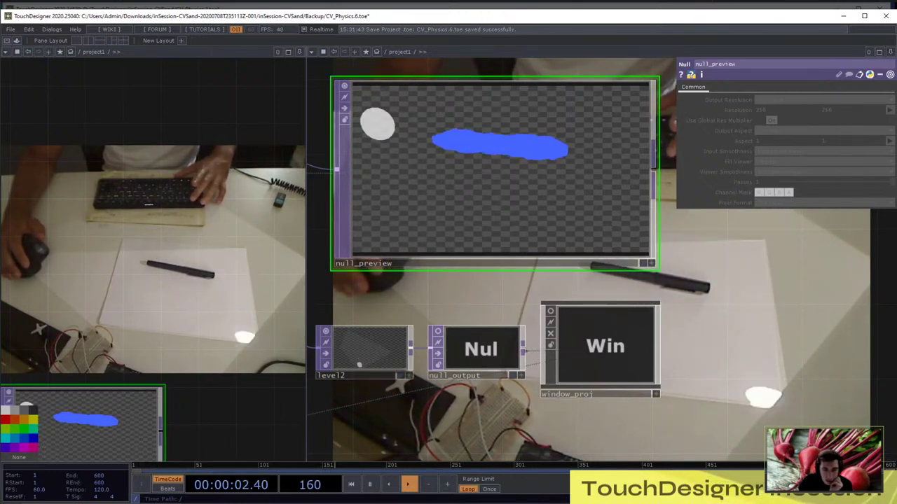
pyautogui.scroll(-7, 579, 261)
pyautogui.scroll(7, 439, 294)
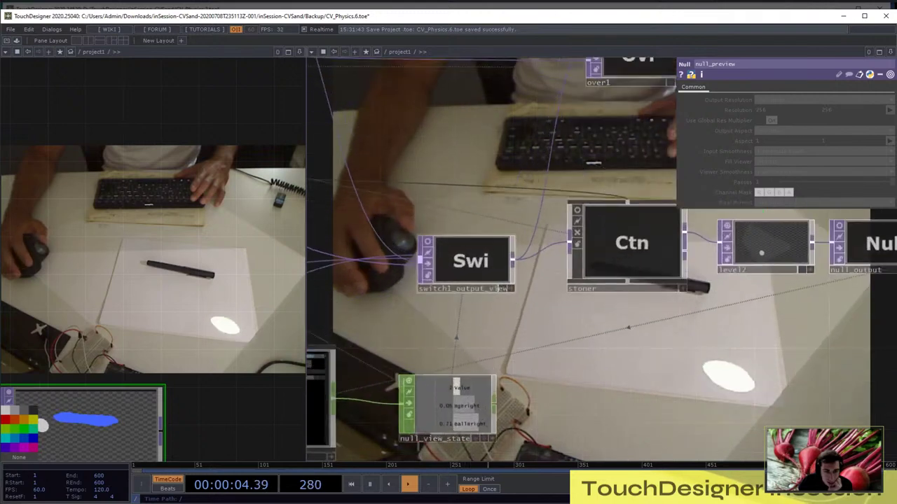
pyautogui.click(499, 280)
pyautogui.scroll(-5, 541, 305)
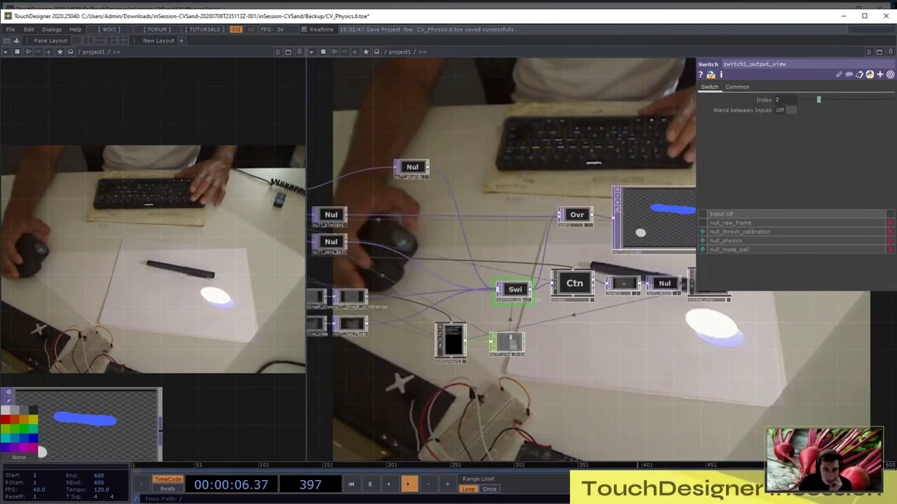
pyautogui.click(350, 298)
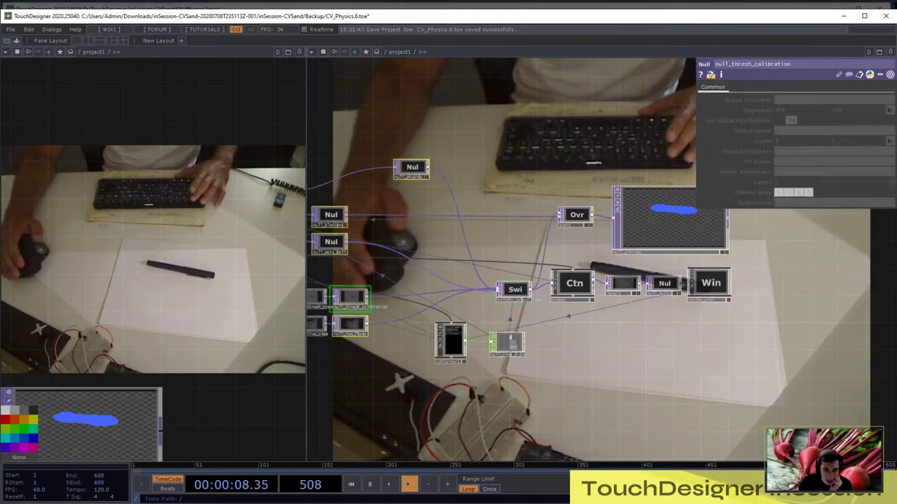
pyautogui.scroll(5, 589, 277)
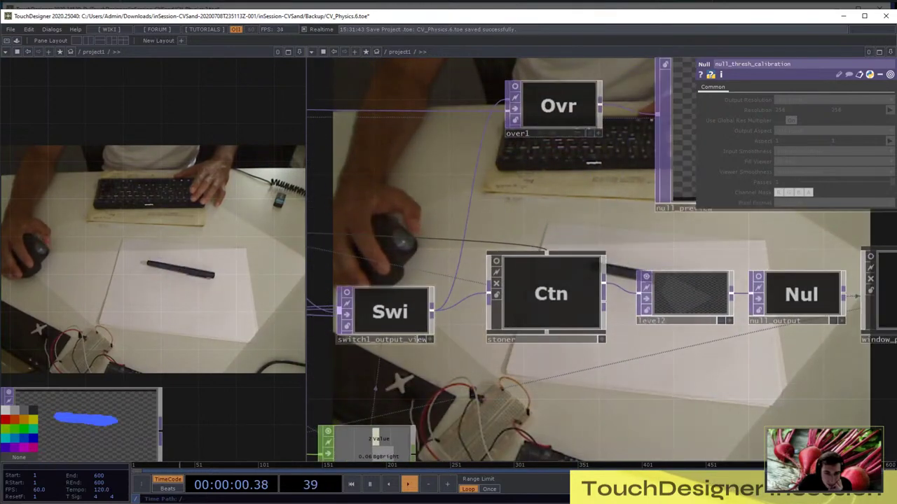
# Set switch1_output_view's Index to 0 to project the raw frame, and open the stoner container's viewer beside the camera feed
pyautogui.click(418, 339)
pyautogui.moveTo(819, 99); pyautogui.dragTo(798, 100)
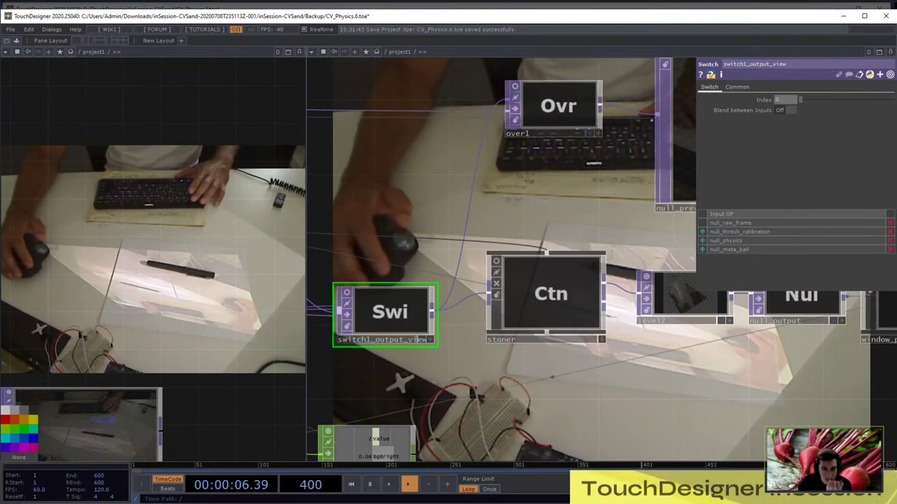
pyautogui.moveTo(589, 382); pyautogui.dragTo(395, 373)
pyautogui.click(366, 280)
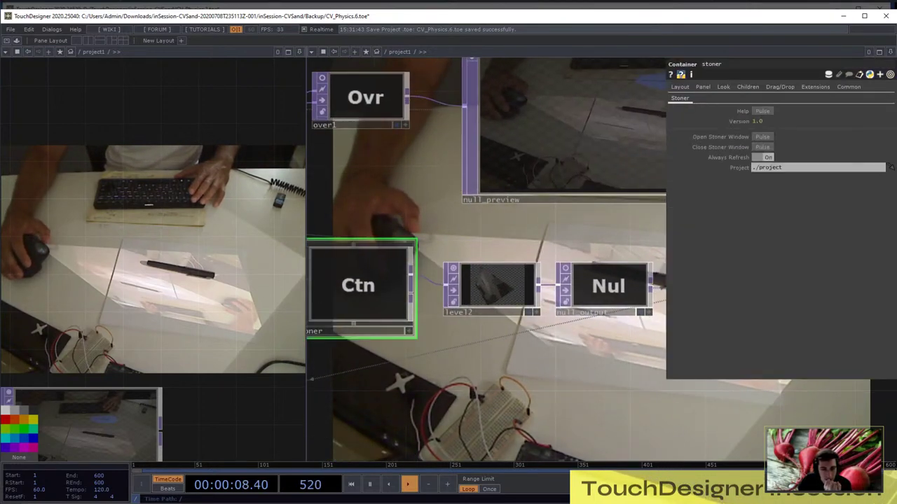
pyautogui.rightClick(366, 280)
pyautogui.click(378, 262)
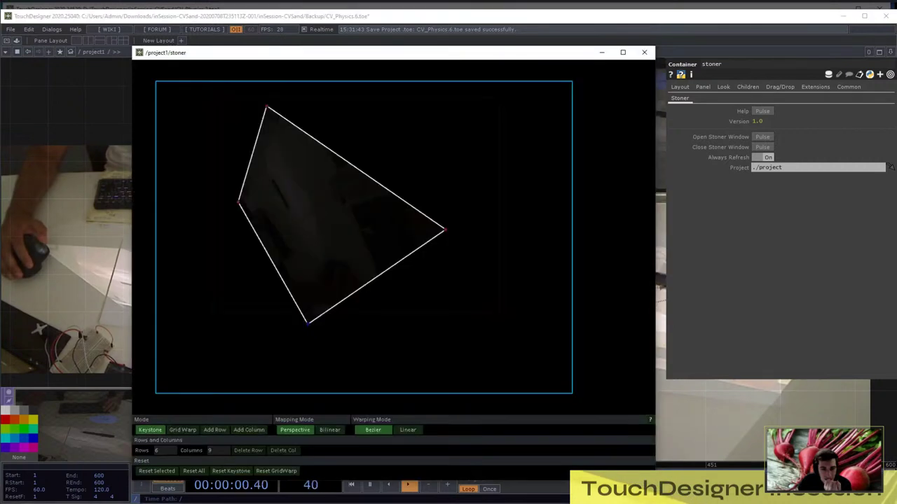
pyautogui.moveTo(329, 54); pyautogui.dragTo(424, 62)
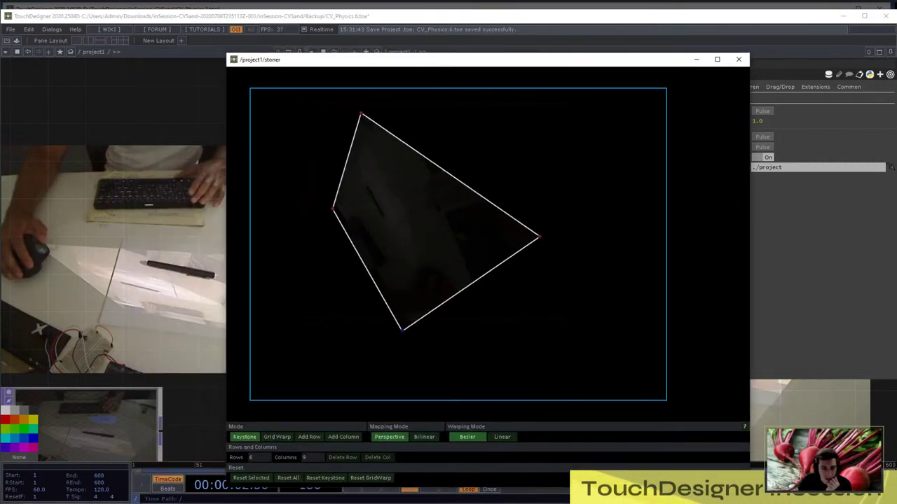
# Swap the keystone's right and bottom corners, refit the top and left ones to orient the projected frame, and close the stoner viewer
pyautogui.moveTo(333, 209); pyautogui.dragTo(323, 265)
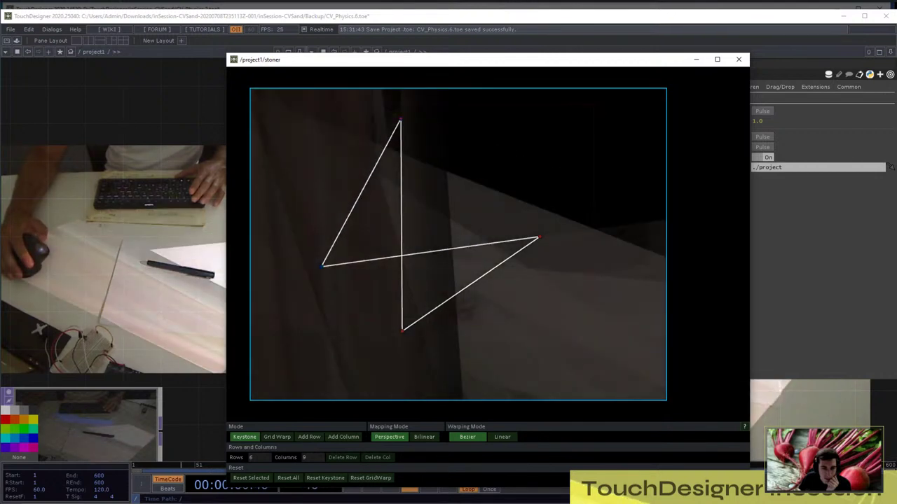
pyautogui.moveTo(401, 330); pyautogui.dragTo(565, 184)
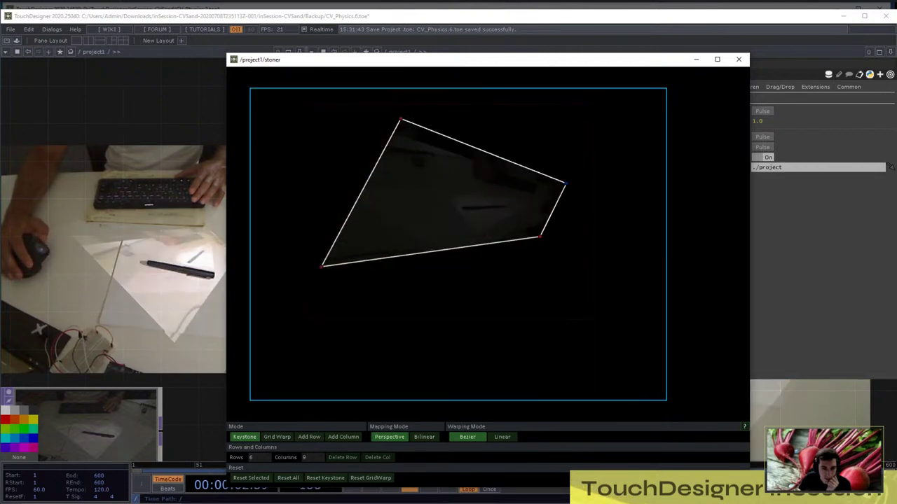
pyautogui.moveTo(538, 237); pyautogui.dragTo(387, 324)
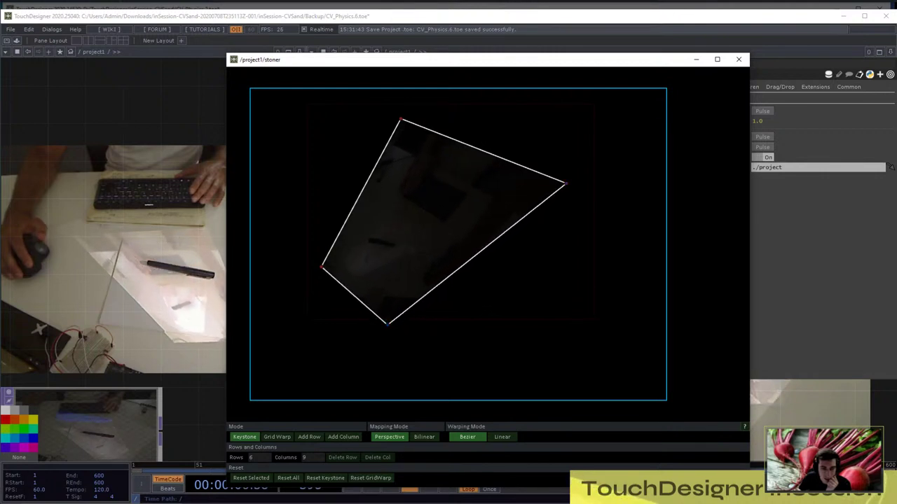
pyautogui.moveTo(323, 267); pyautogui.dragTo(299, 208)
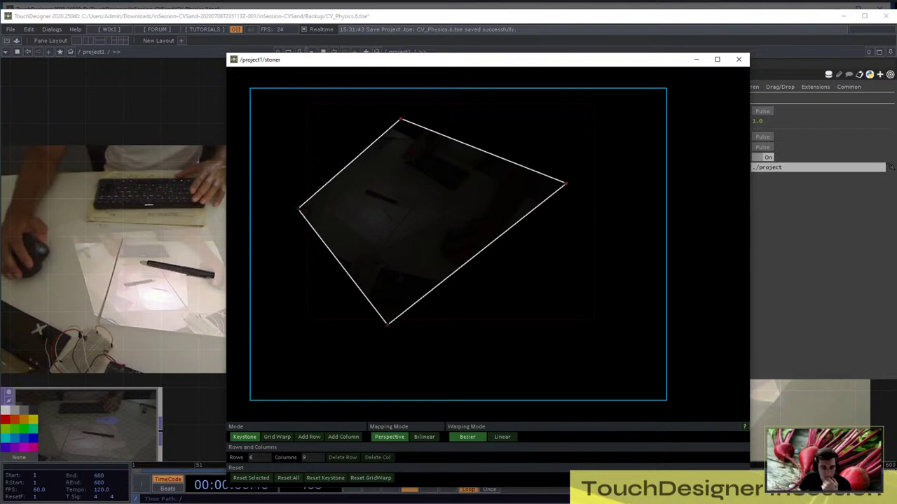
pyautogui.moveTo(388, 326)
pyautogui.mouseDown()
pyautogui.moveTo(544, 308)
pyautogui.moveTo(577, 281)
pyautogui.moveTo(540, 310)
pyautogui.moveTo(503, 324)
pyautogui.moveTo(428, 329)
pyautogui.moveTo(402, 350)
pyautogui.moveTo(536, 300)
pyautogui.moveTo(476, 318)
pyautogui.moveTo(393, 276)
pyautogui.moveTo(400, 324)
pyautogui.moveTo(372, 334)
pyautogui.moveTo(369, 323)
pyautogui.moveTo(384, 314)
pyautogui.moveTo(382, 326)
pyautogui.mouseUp()
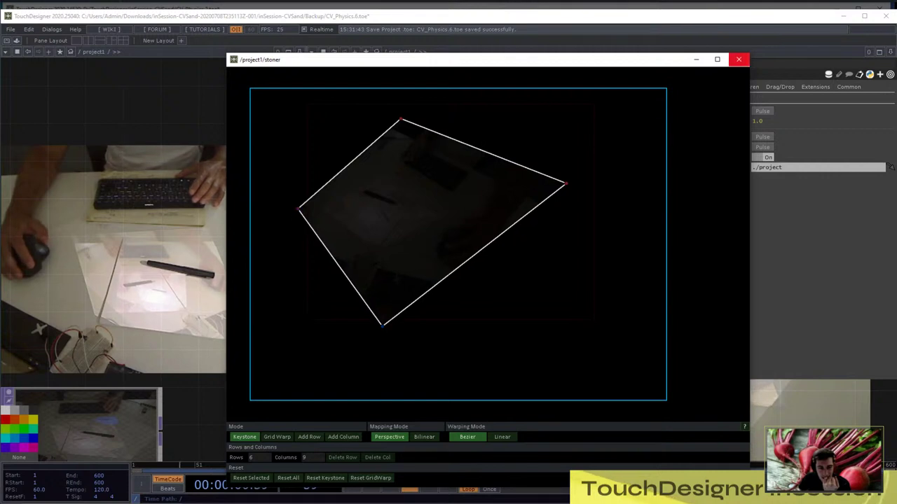
pyautogui.click(739, 59)
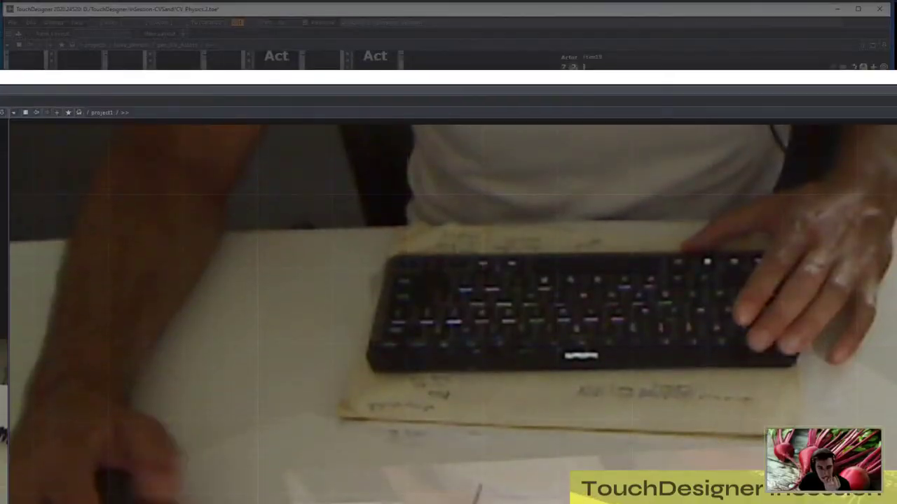
pyautogui.moveTo(896, 82); pyautogui.dragTo(869, 110)
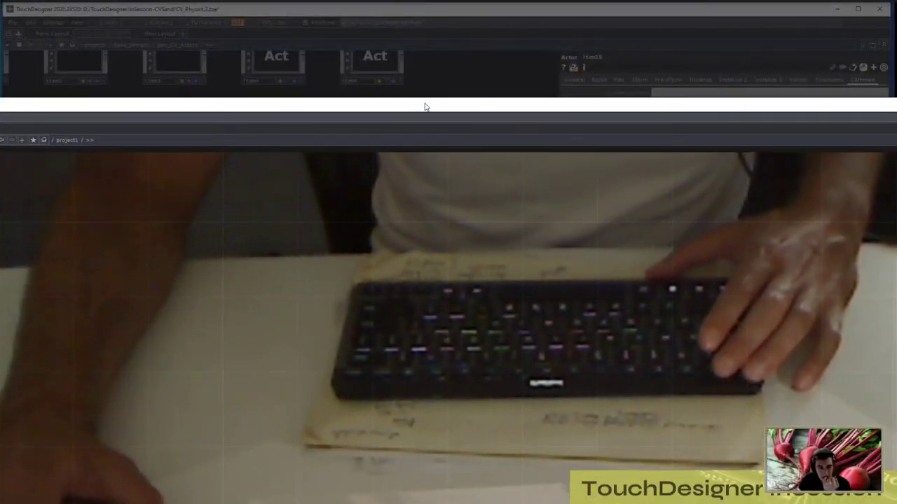